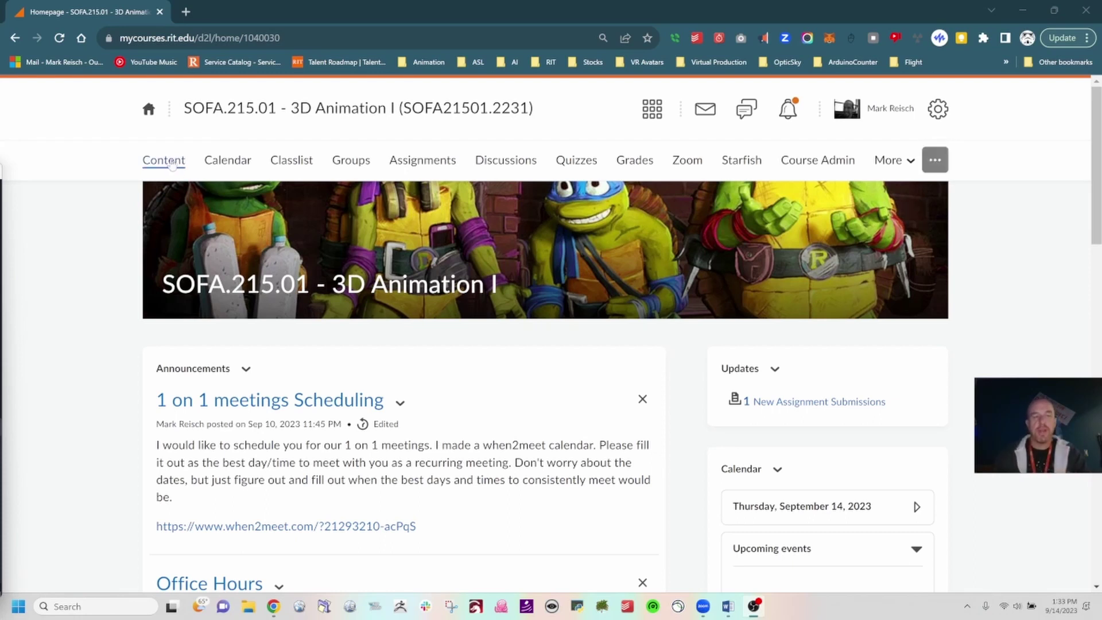
# Step: Open the Rigs module in the content of the 3D Animation I course
pyautogui.click(171, 161)
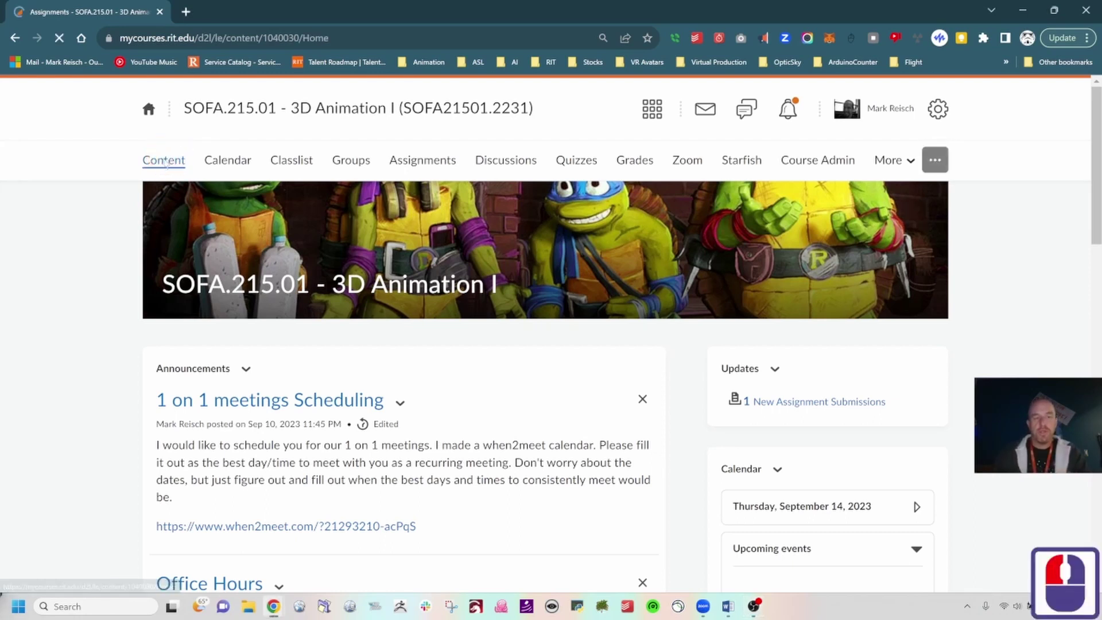
pyautogui.scroll(-2, 369, 405)
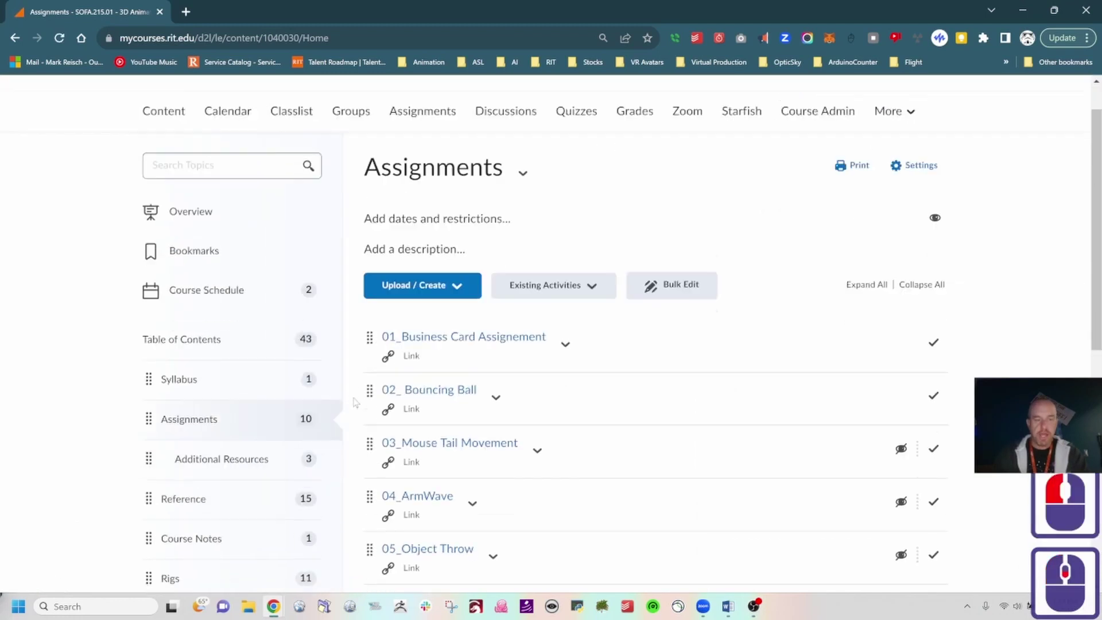
pyautogui.click(170, 490)
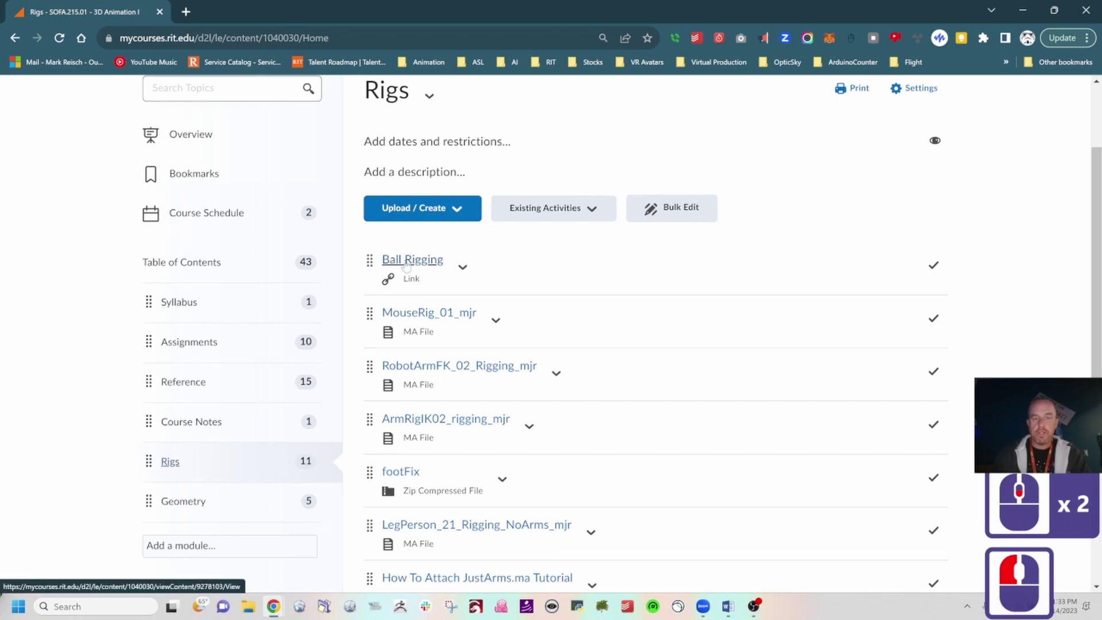
# Step: Open the Ball Rigging link from the Rigs module and skim through its instruction document
pyautogui.scroll(3, 178, 264)
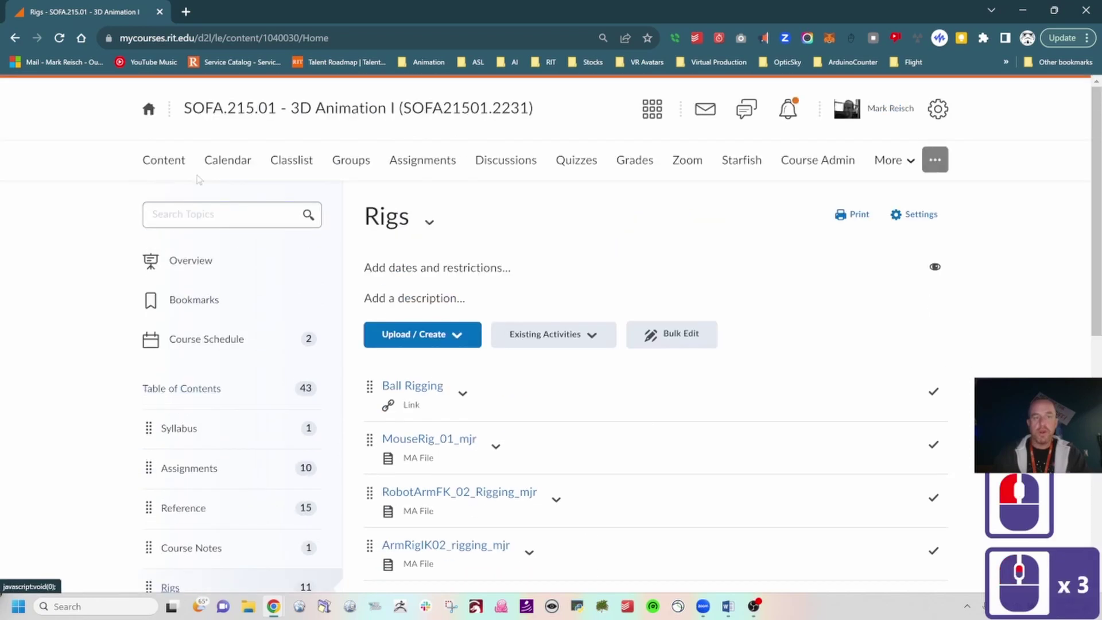
pyautogui.scroll(-2, 187, 470)
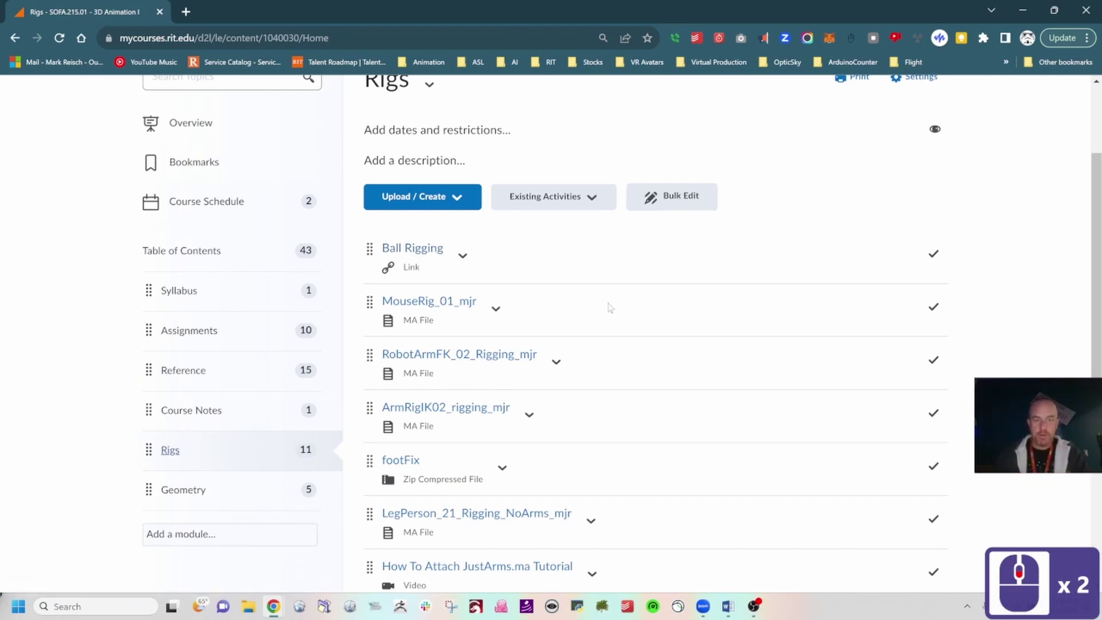
pyautogui.click(419, 248)
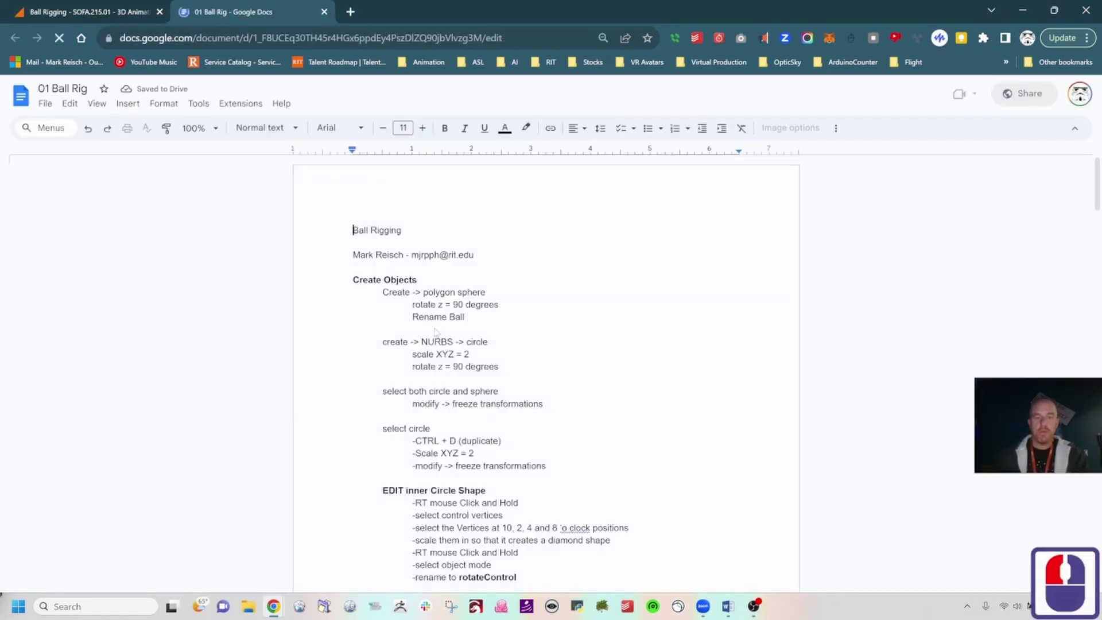
pyautogui.scroll(-8, 436, 332)
pyautogui.scroll(9, 348, 250)
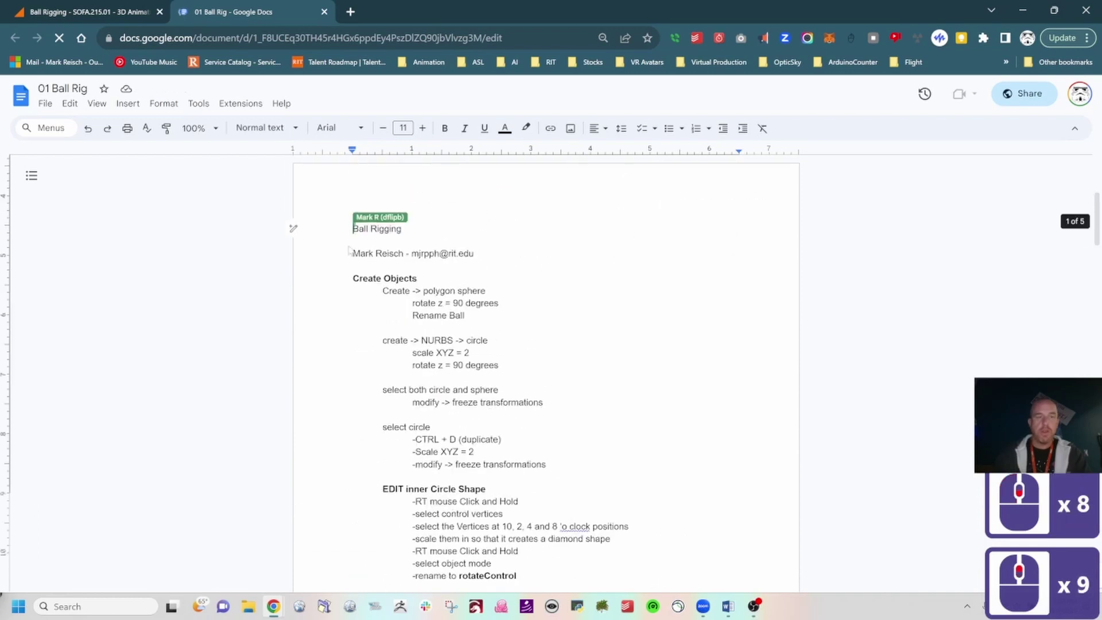
# Step: Return to the course's Rigs module and look through its list of rig files and tutorials
pyautogui.click(86, 12)
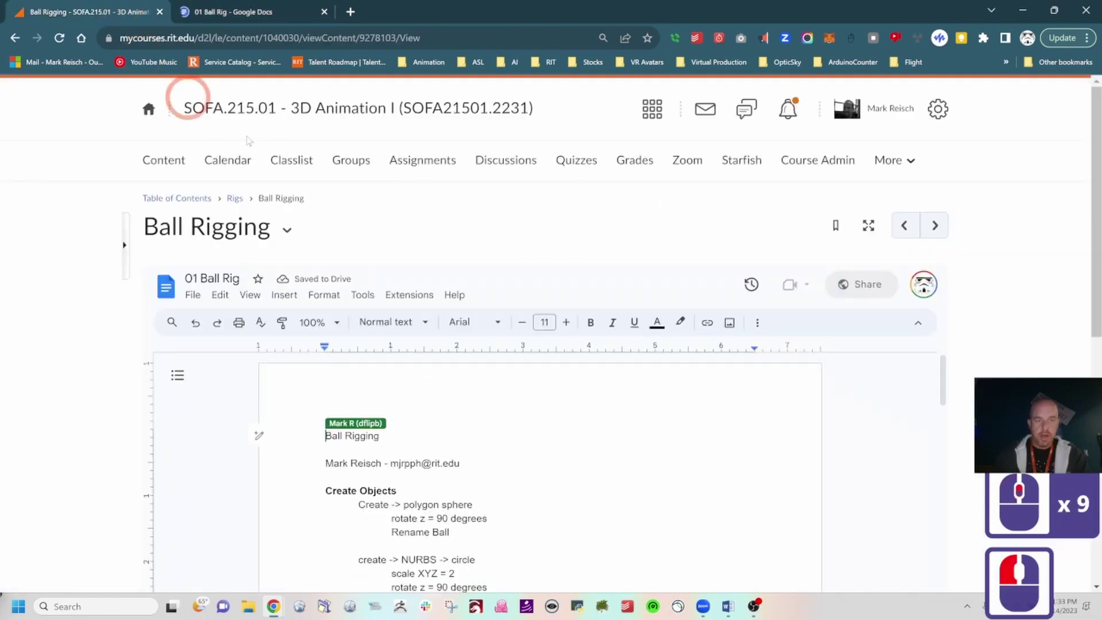
pyautogui.click(226, 198)
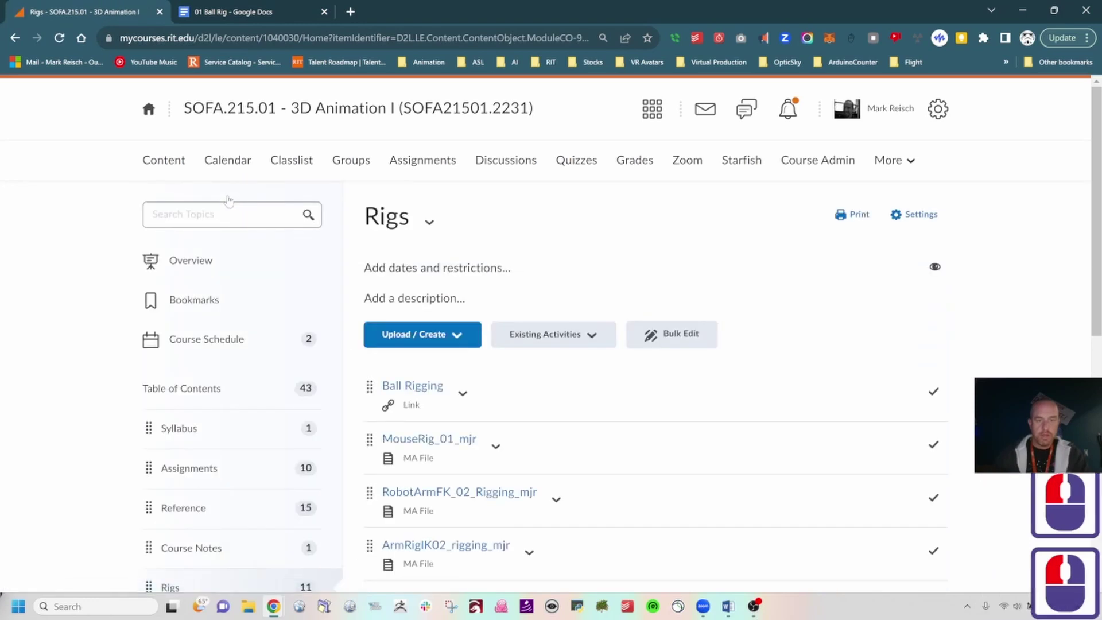
pyautogui.scroll(-3, 643, 401)
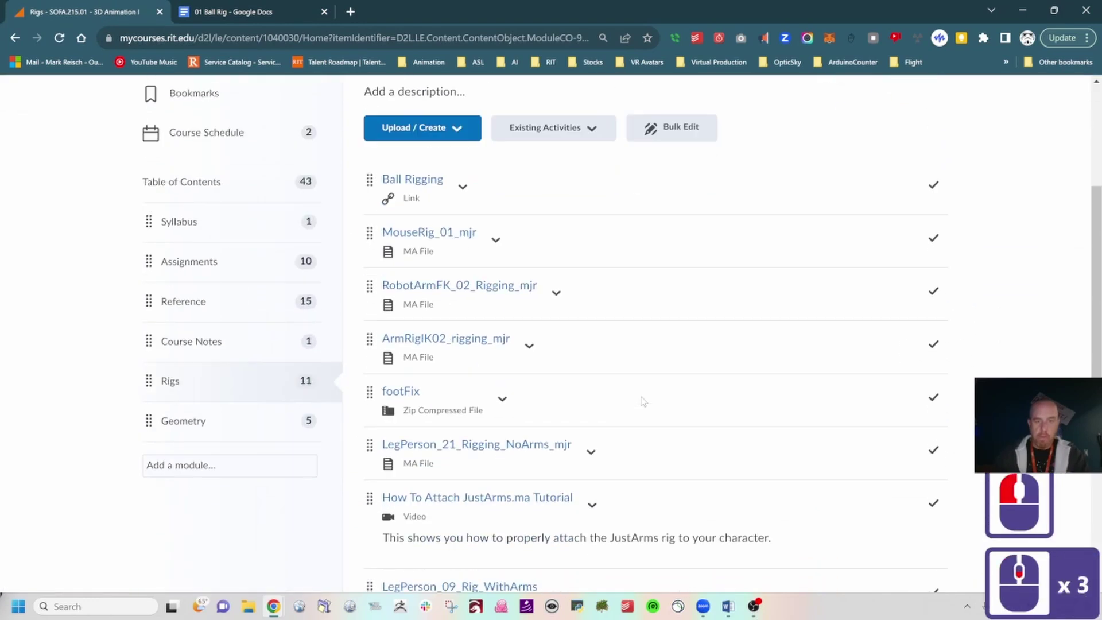
pyautogui.scroll(-4, 642, 401)
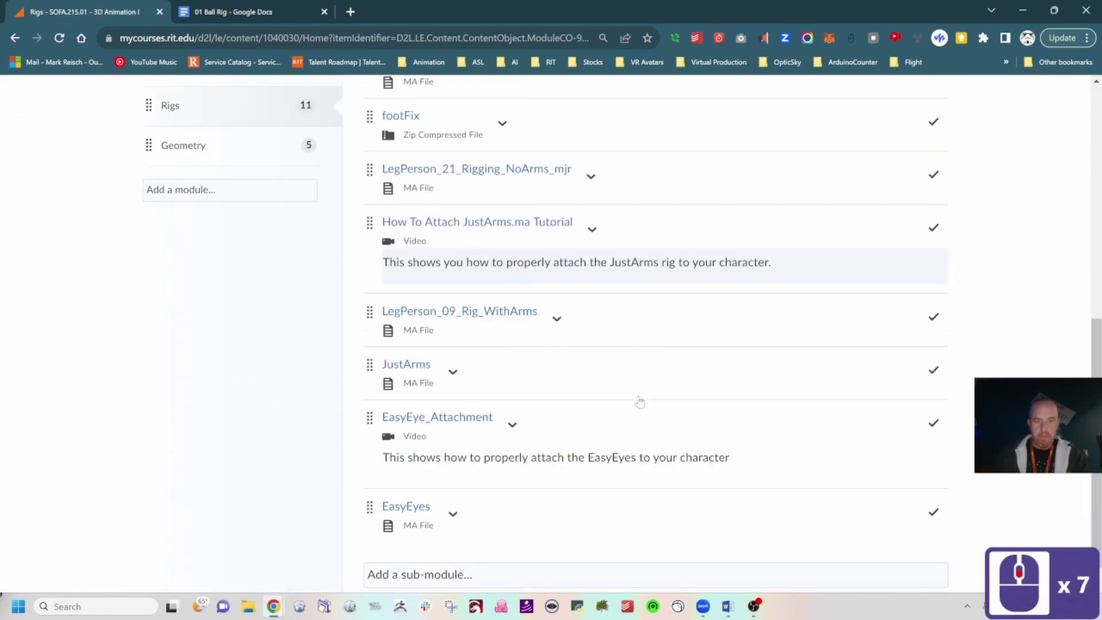
pyautogui.scroll(-2, 640, 401)
pyautogui.scroll(7, 640, 401)
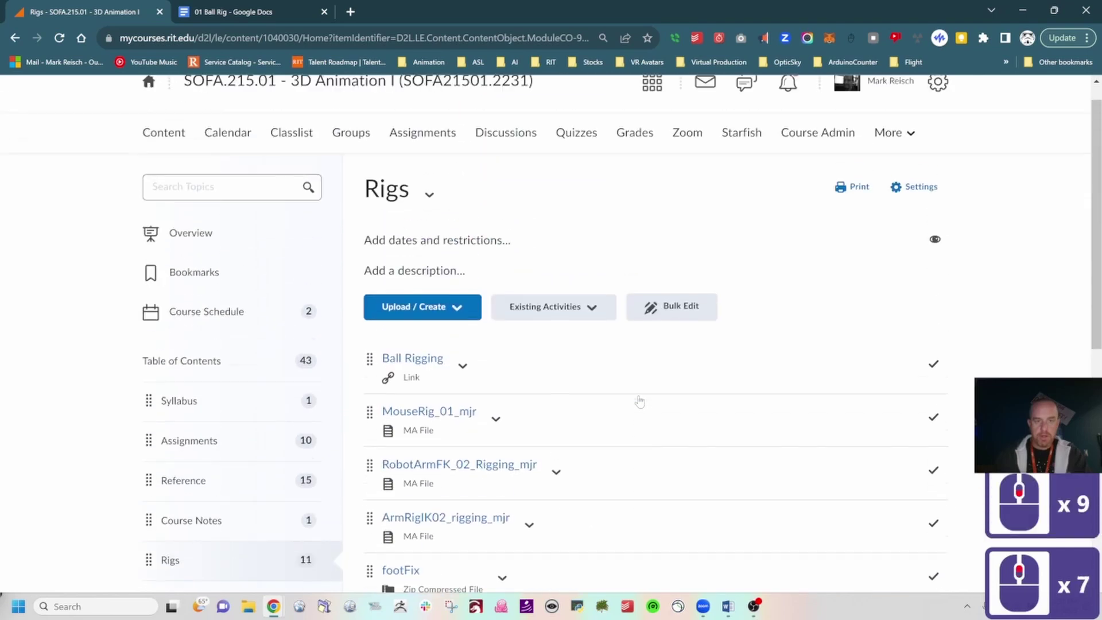
pyautogui.scroll(-3, 640, 401)
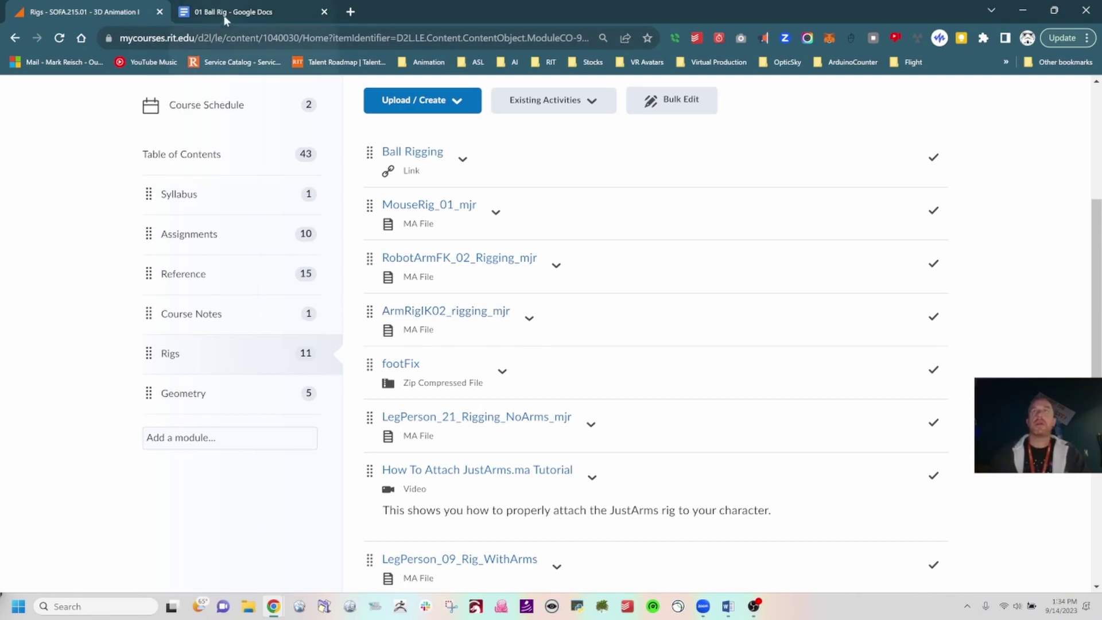
# Step: Close the 01 Ball Rig document and launch Maya 2024 with its window maximized
pyautogui.click(324, 12)
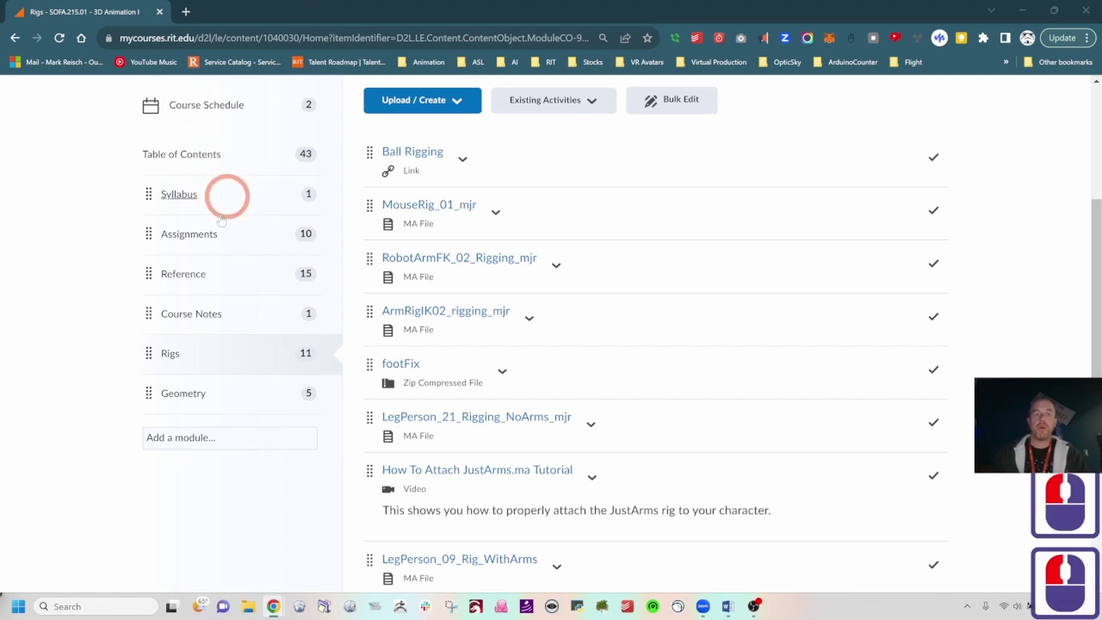
pyautogui.press('super')
pyautogui.write('maya')
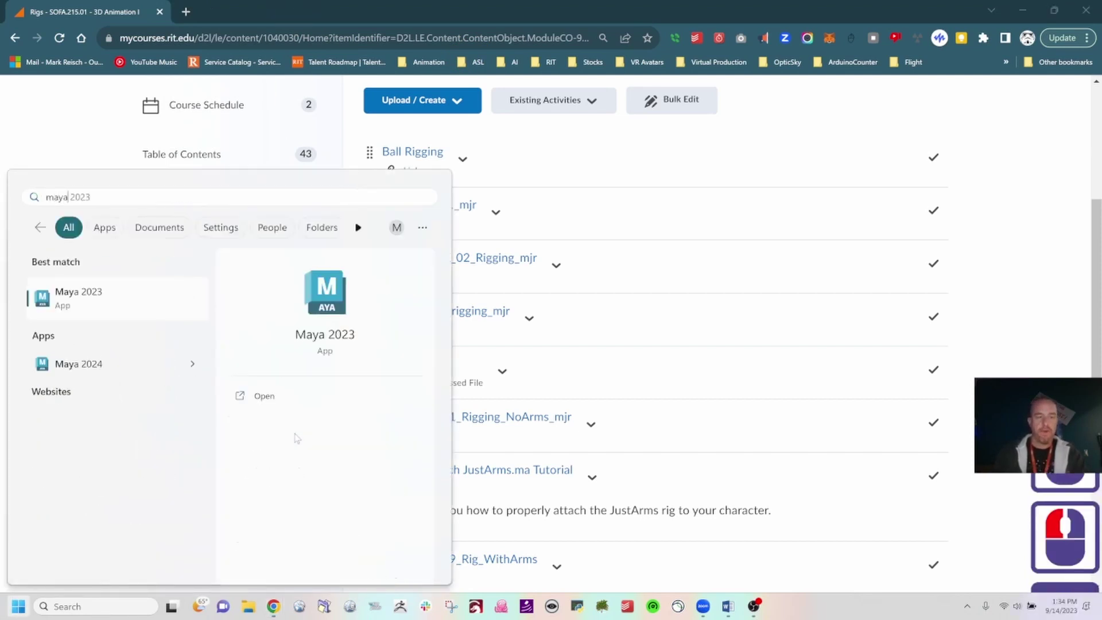
pyautogui.press('Return')
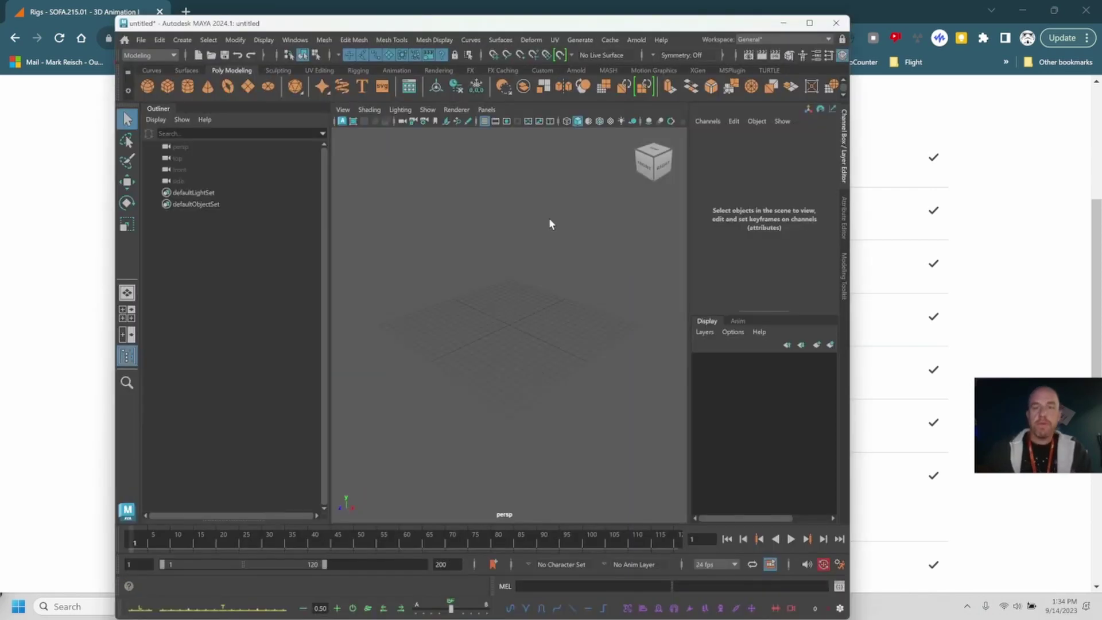
pyautogui.click(810, 25)
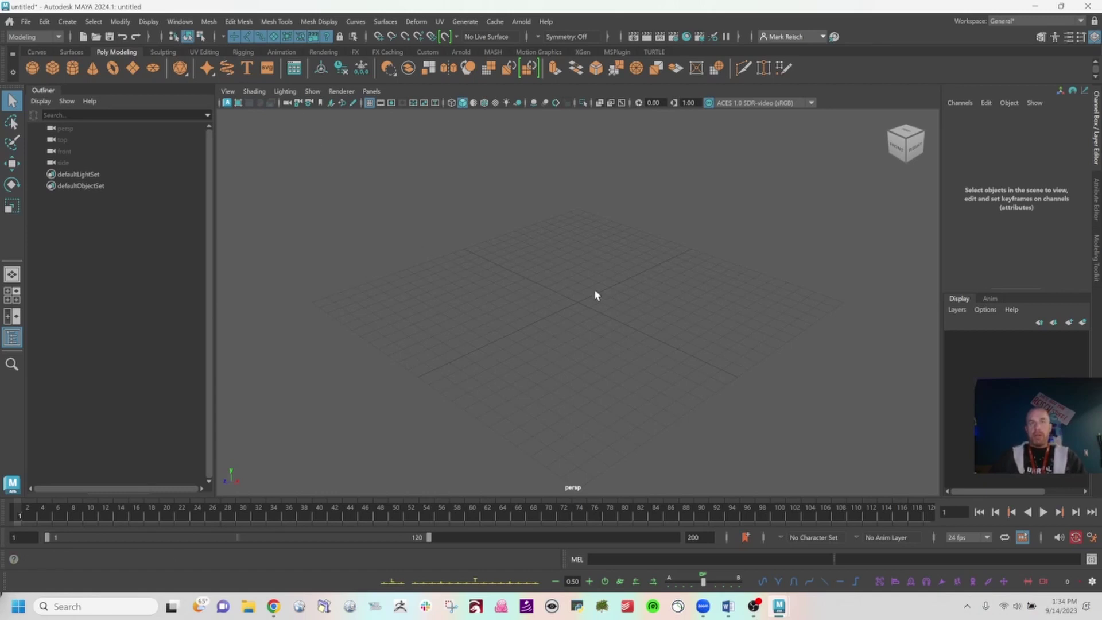
# Step: Create a polygon sphere at the origin of the empty scene
pyautogui.keyDown('alt'); pyautogui.moveTo(569, 309); pyautogui.dragTo(575, 314); pyautogui.keyUp('alt')
pyautogui.press('space')
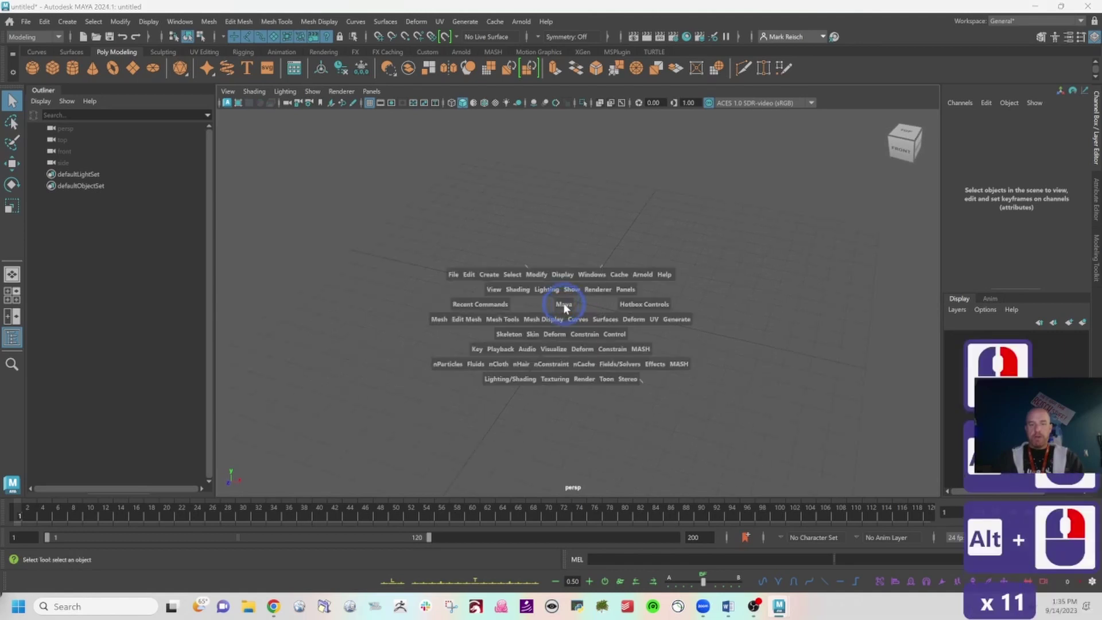
pyautogui.click(490, 275)
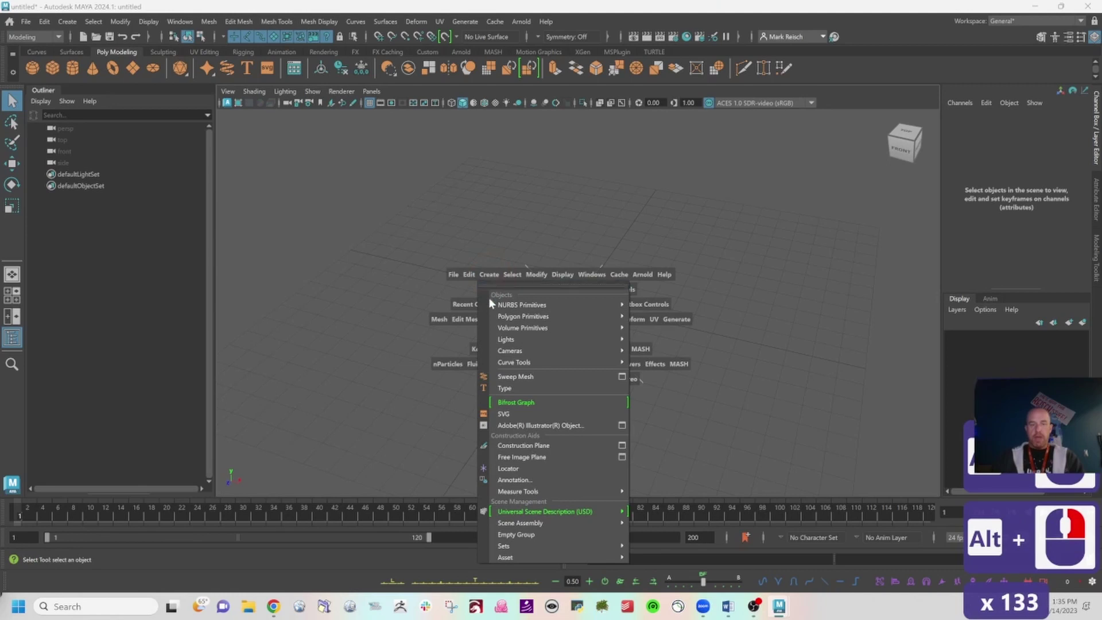
pyautogui.moveTo(507, 322)
pyautogui.click(695, 311)
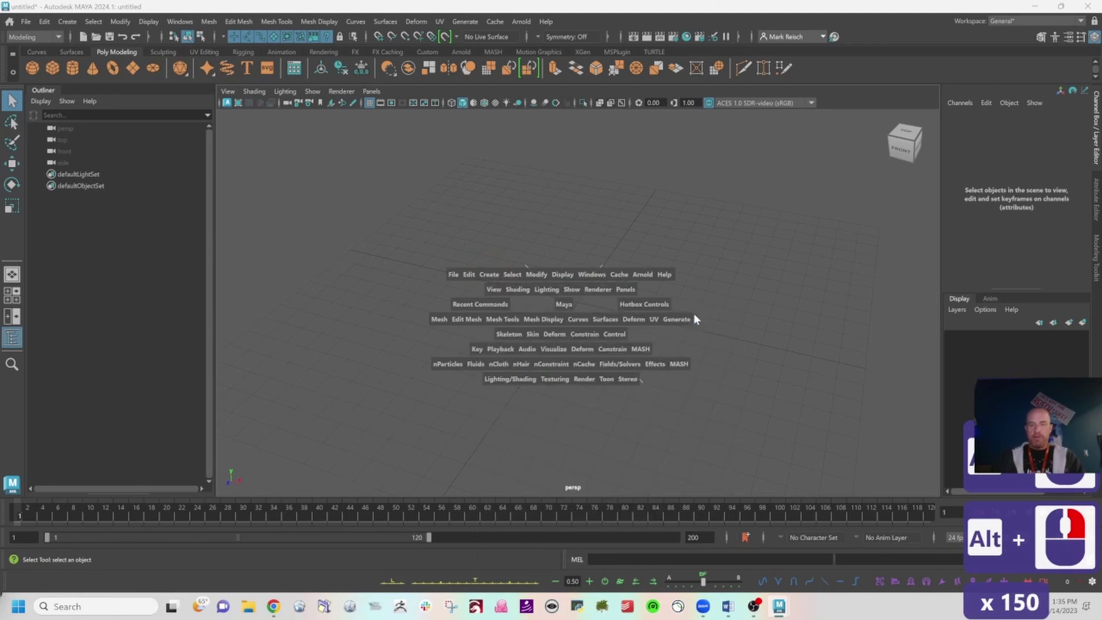
pyautogui.keyDown('alt'); pyautogui.moveTo(532, 322); pyautogui.dragTo(561, 325); pyautogui.keyUp('alt')
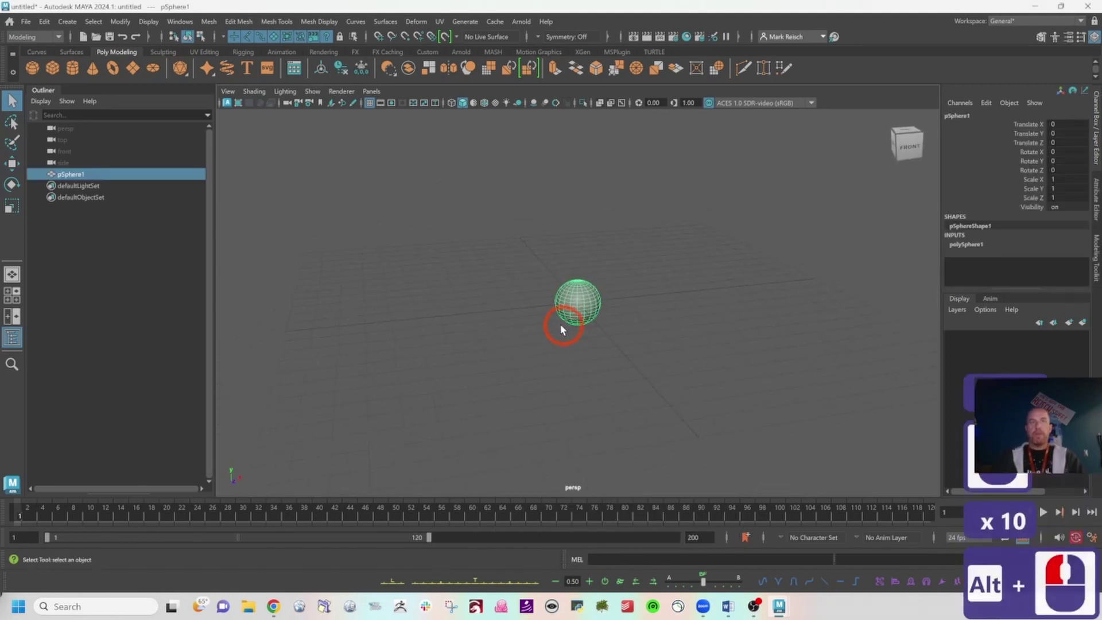
# Step: Set the polygon sphere's Rotate Z to 90 degrees
pyautogui.keyDown('alt'); pyautogui.moveTo(591, 330); pyautogui.dragTo(989, 345, button='right'); pyautogui.keyUp('alt')
pyautogui.keyDown('alt'); pyautogui.moveTo(745, 330); pyautogui.dragTo(708, 340); pyautogui.keyUp('alt')
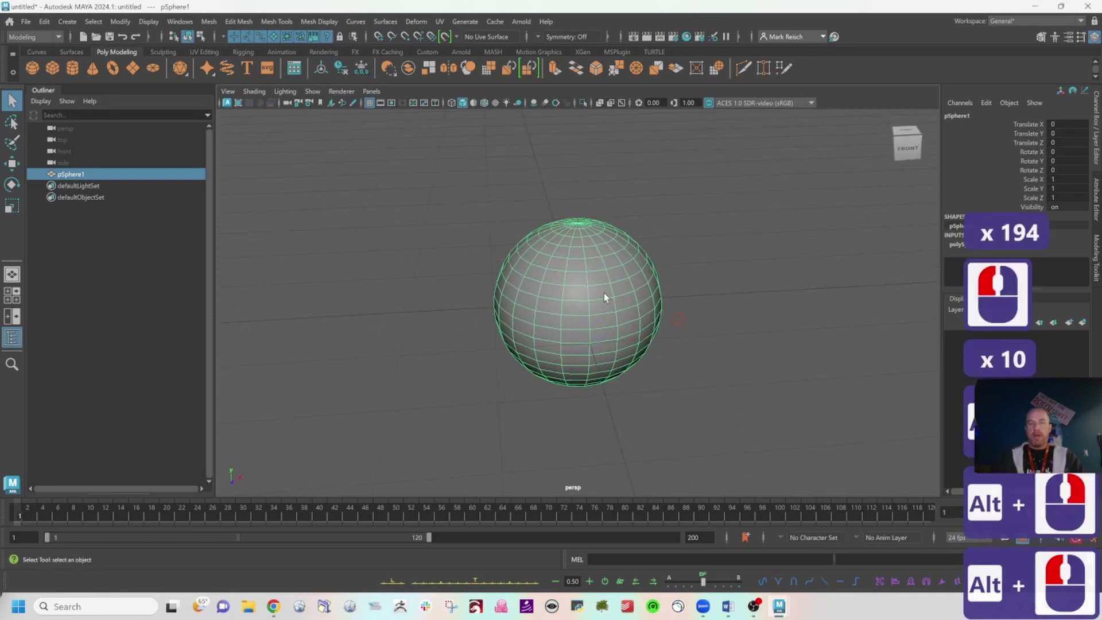
pyautogui.click(585, 274)
pyautogui.click(889, 240)
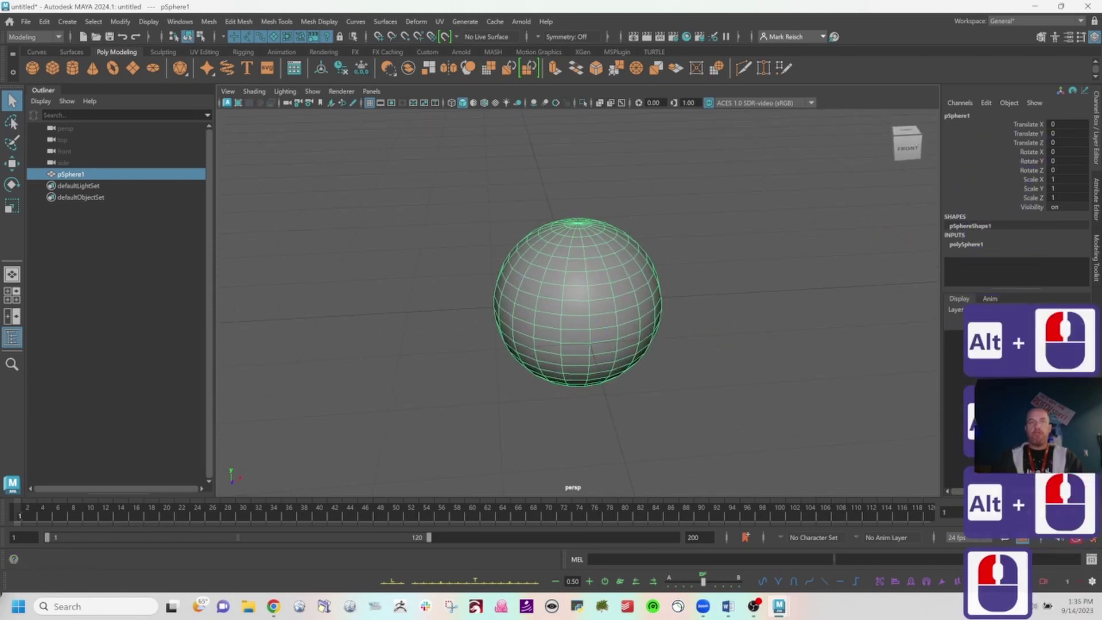
pyautogui.click(1061, 171)
pyautogui.write('90')
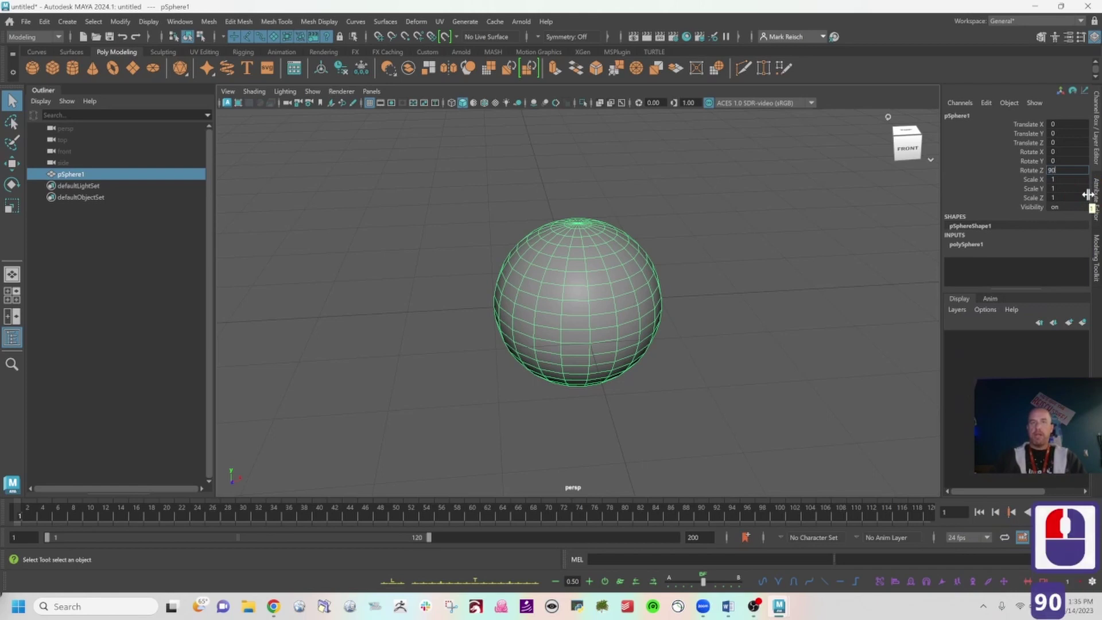
pyautogui.press('Return')
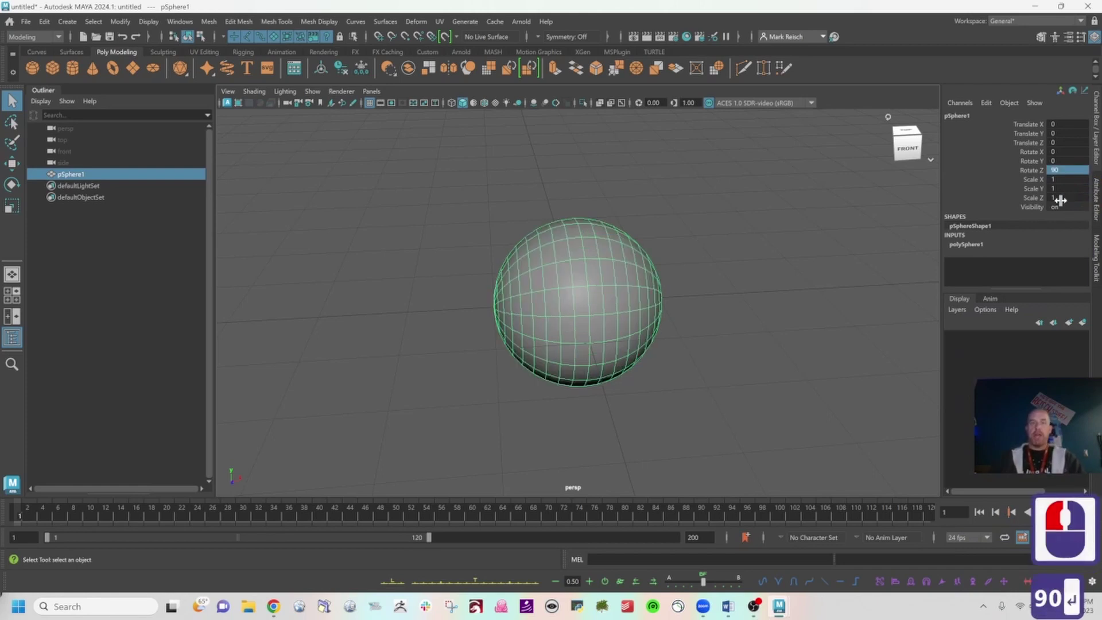
# Step: Rename the polygon sphere to Ball
pyautogui.keyDown('alt'); pyautogui.moveTo(531, 301); pyautogui.dragTo(595, 309); pyautogui.keyUp('alt')
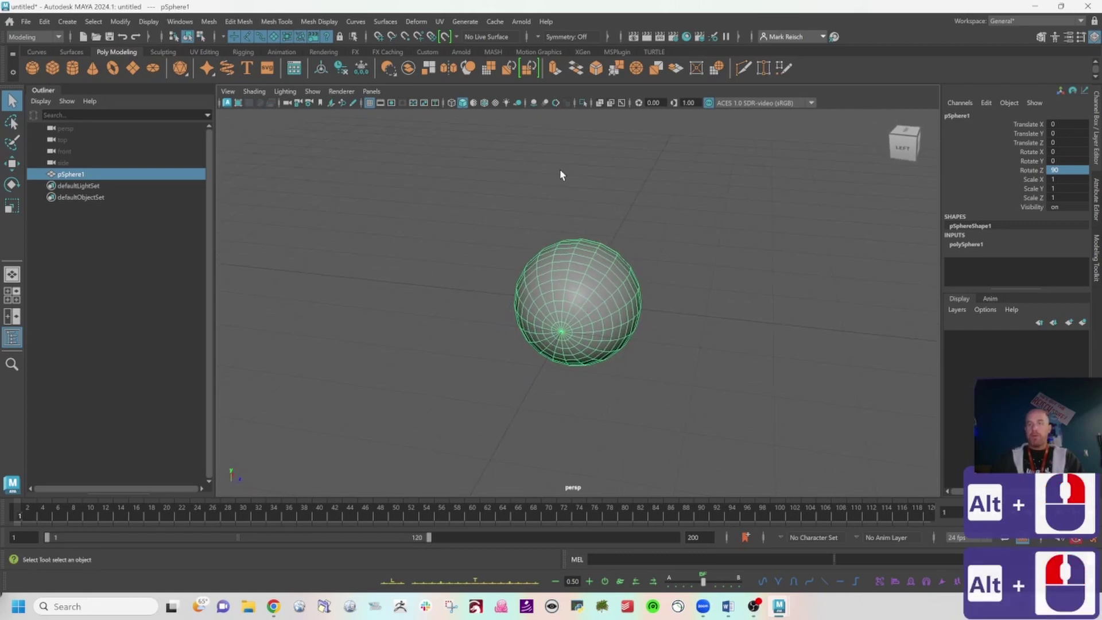
pyautogui.click(962, 115)
pyautogui.doubleClick(966, 116)
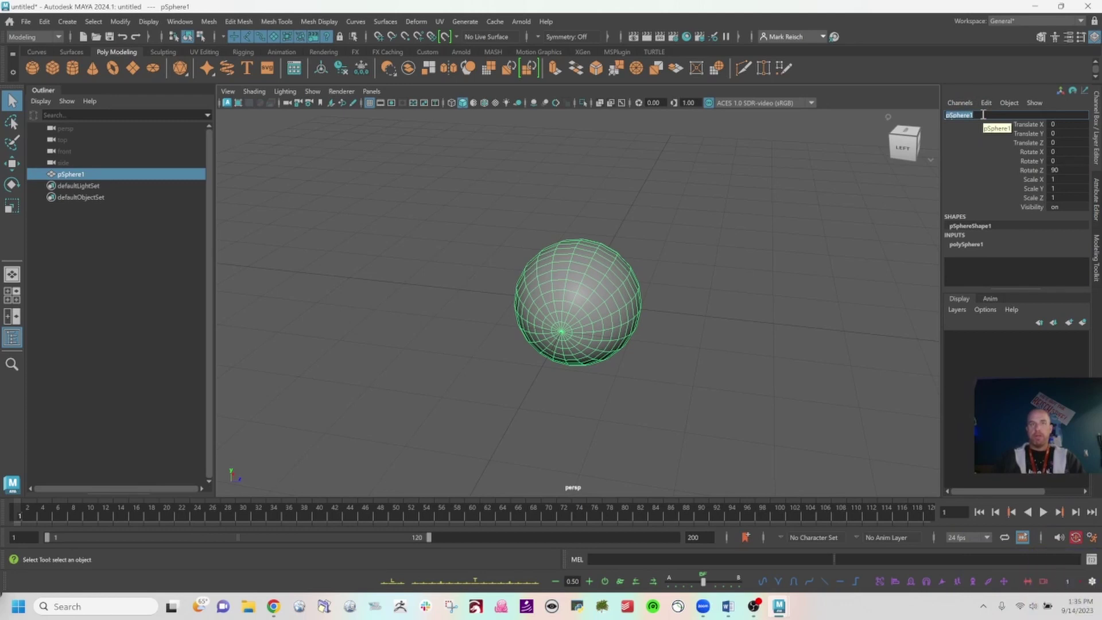
pyautogui.write('Bap')
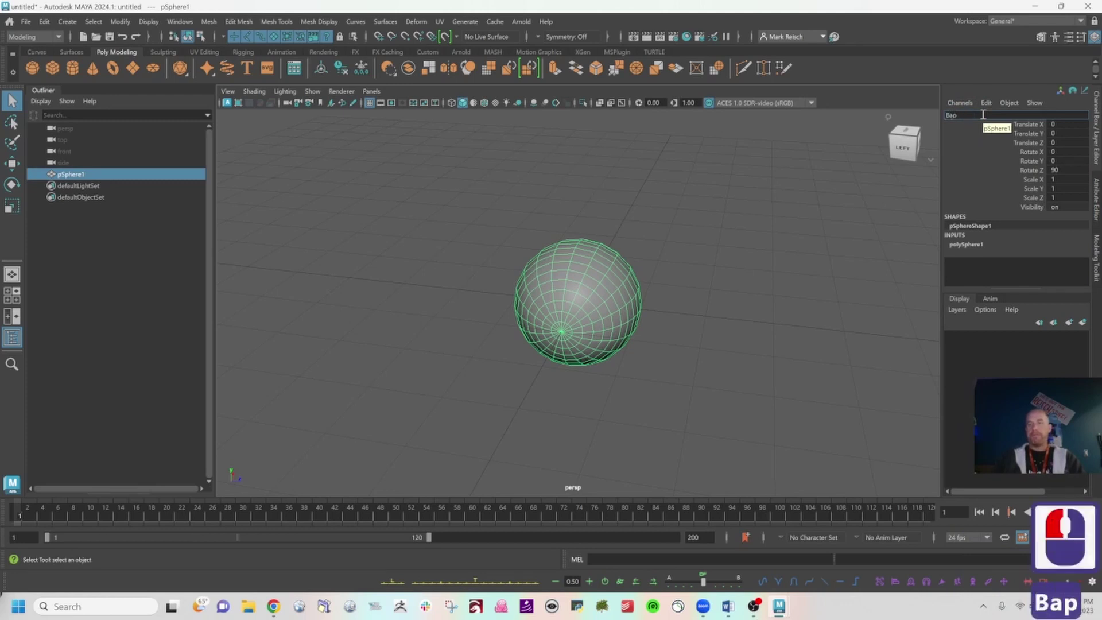
pyautogui.press('BackSpace')
pyautogui.press('BackSpace')
pyautogui.write('all')
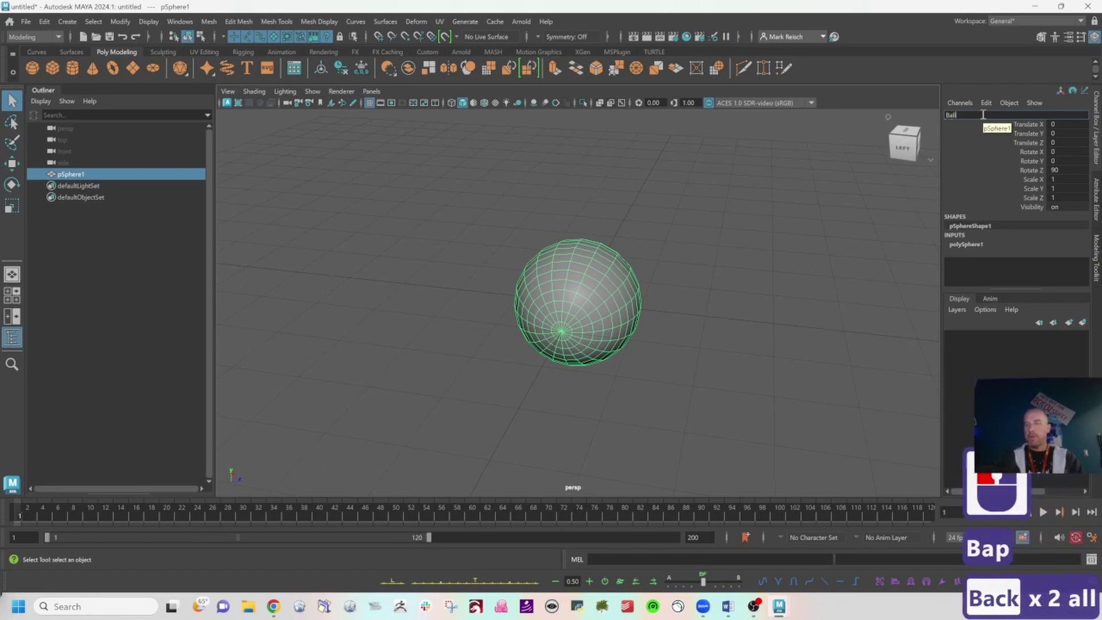
pyautogui.press('Return')
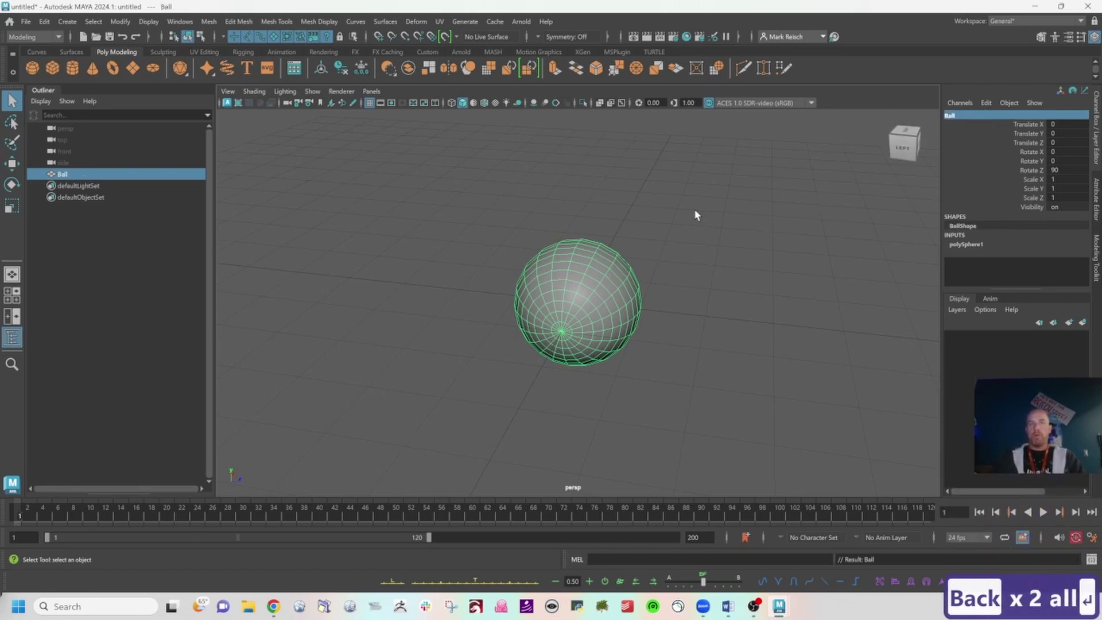
# Step: Create a NURBS circle at the origin around the Ball
pyautogui.press('space')
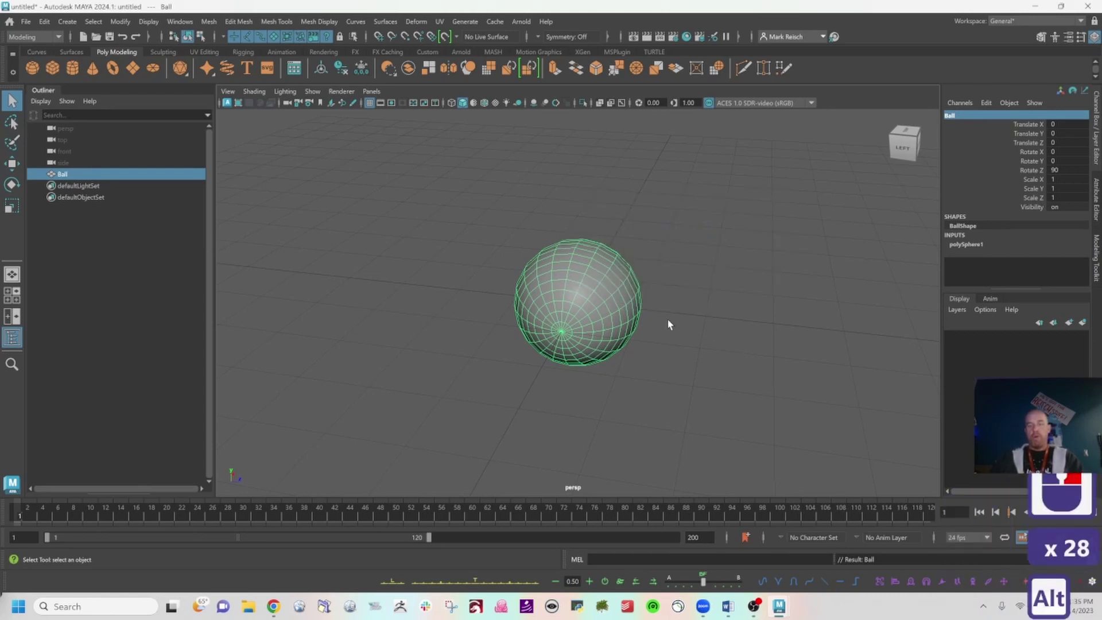
pyautogui.keyDown('alt'); pyautogui.moveTo(643, 320); pyautogui.dragTo(614, 275); pyautogui.keyUp('alt')
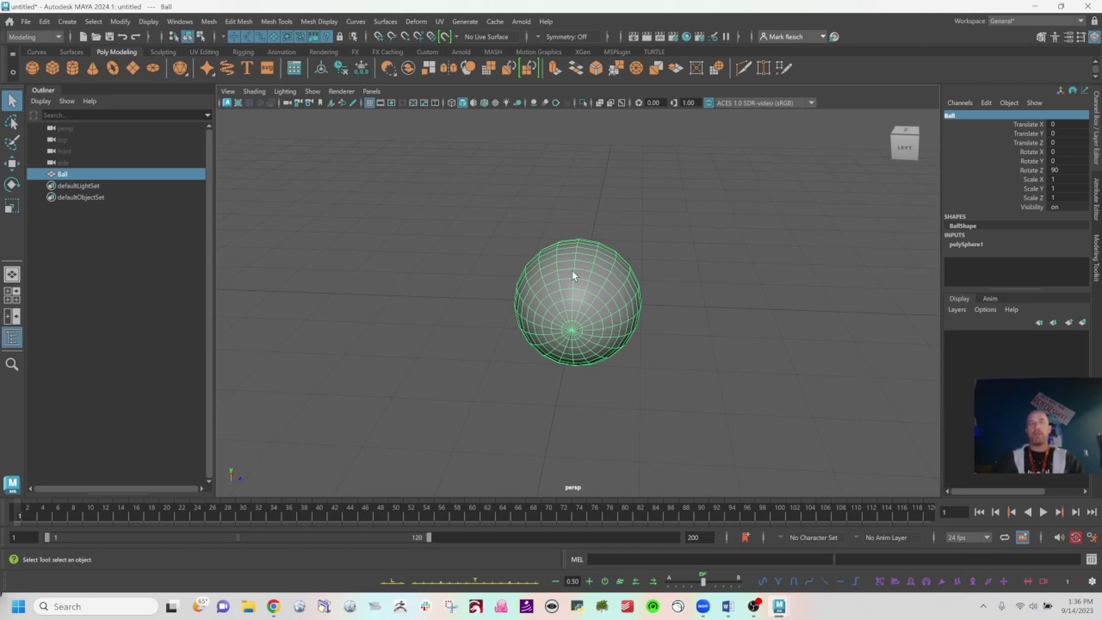
pyautogui.press('space')
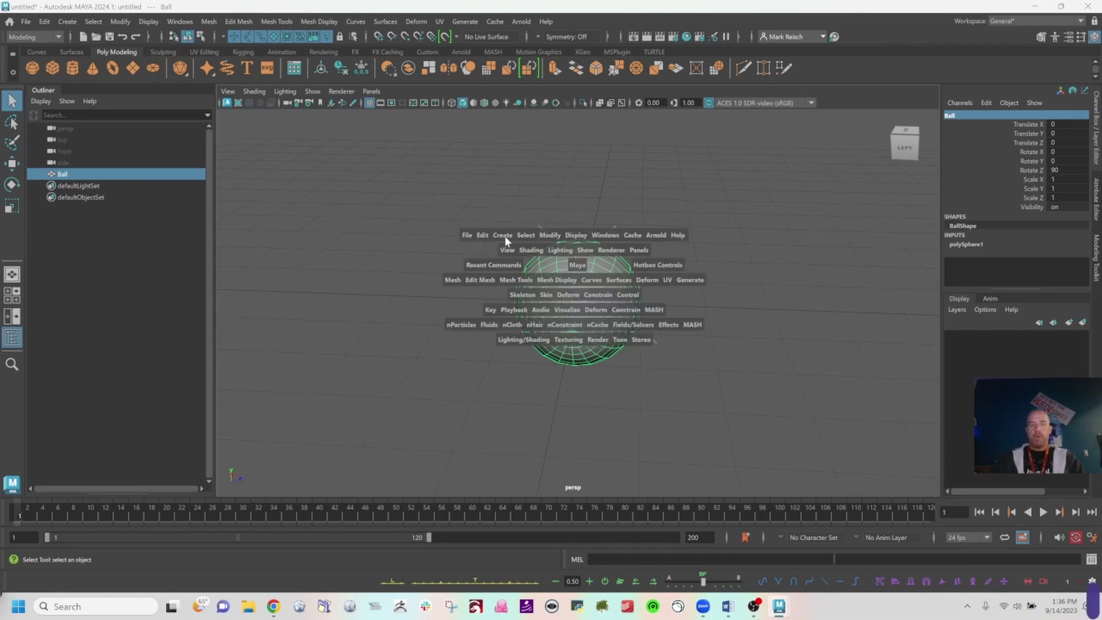
pyautogui.moveTo(504, 235); pyautogui.dragTo(532, 271)
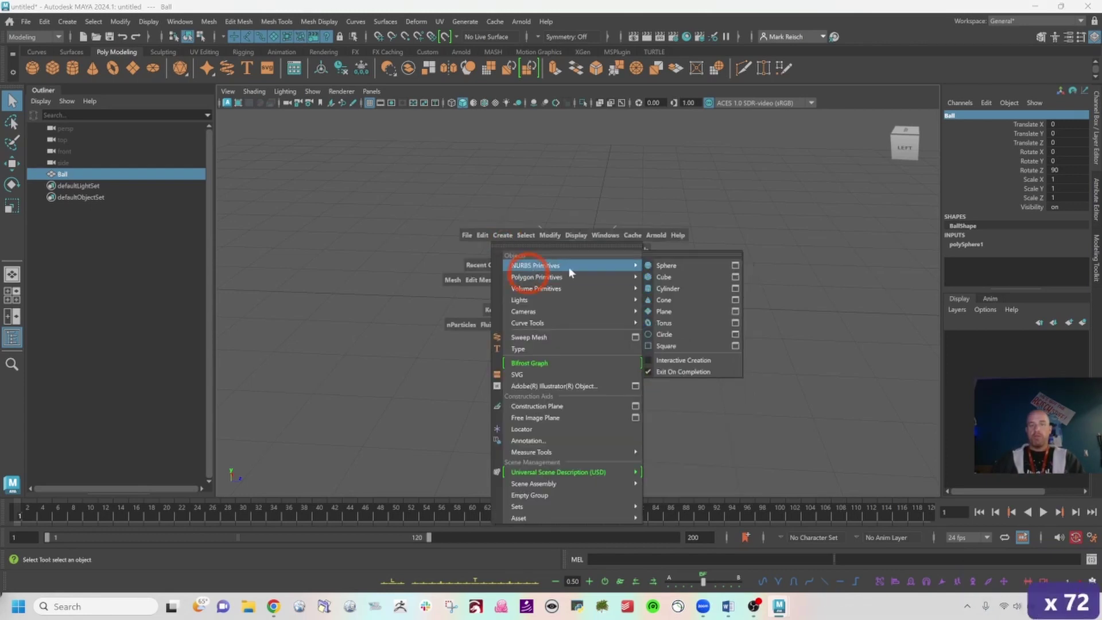
pyautogui.moveTo(700, 265); pyautogui.dragTo(663, 335)
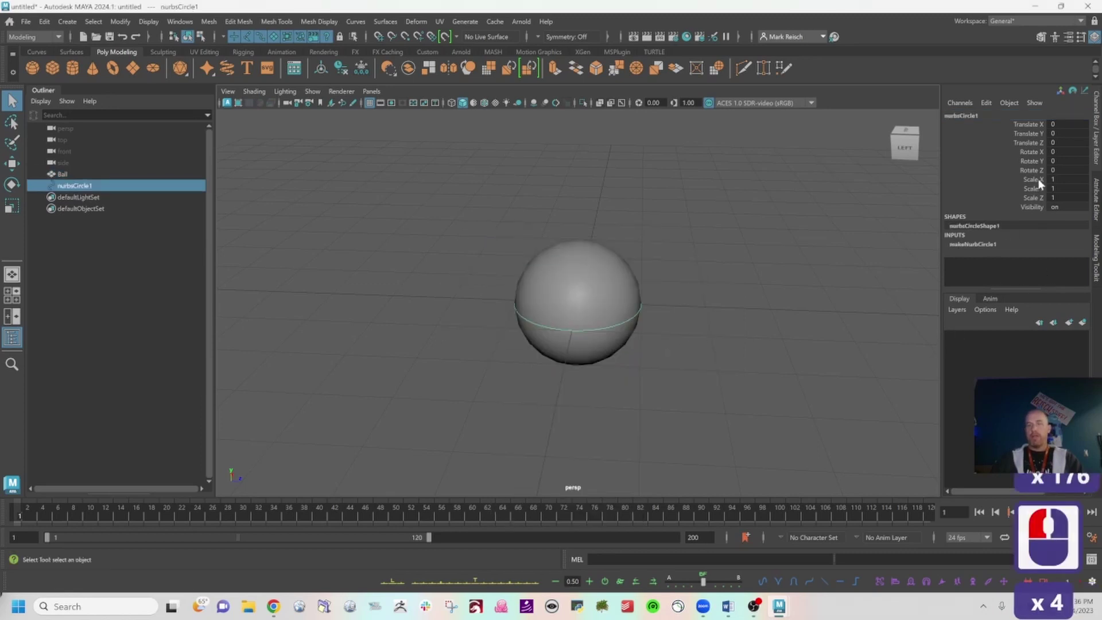
# Step: Set the NURBS circle's Scale X, Y and Z to 2 and its Rotate Z to 90
pyautogui.moveTo(1059, 179); pyautogui.dragTo(1065, 197)
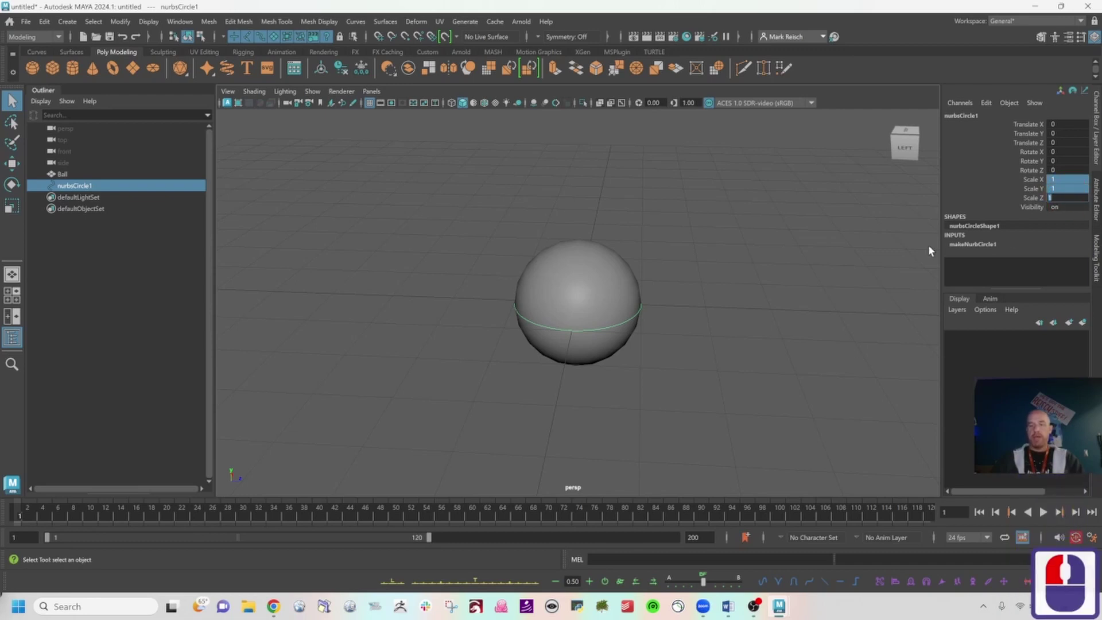
pyautogui.write('2')
pyautogui.press('Return')
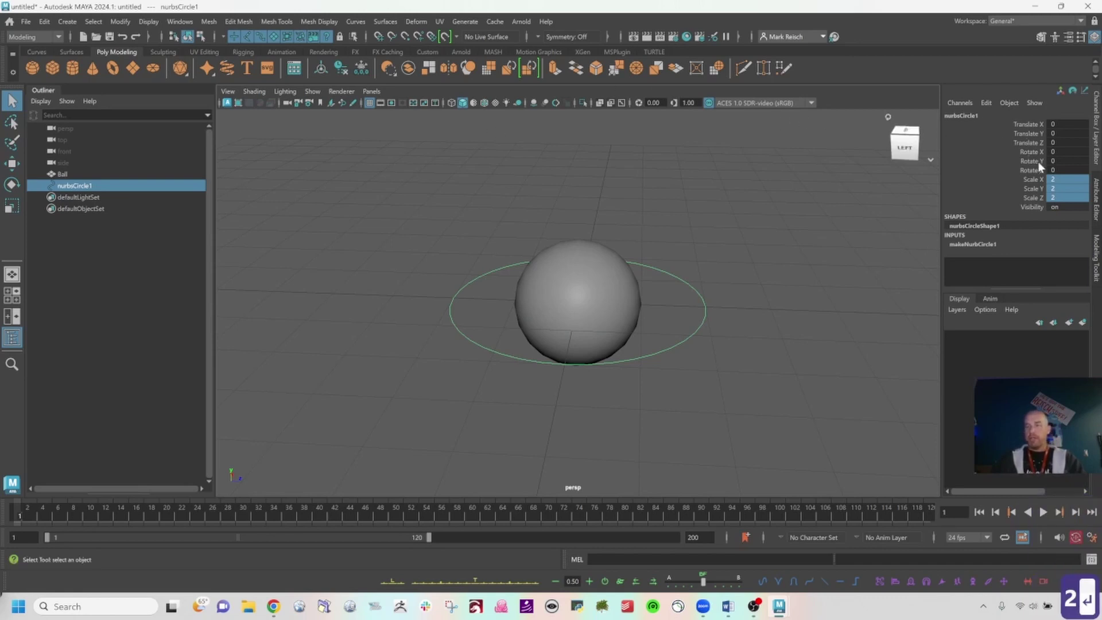
pyautogui.click(1058, 170)
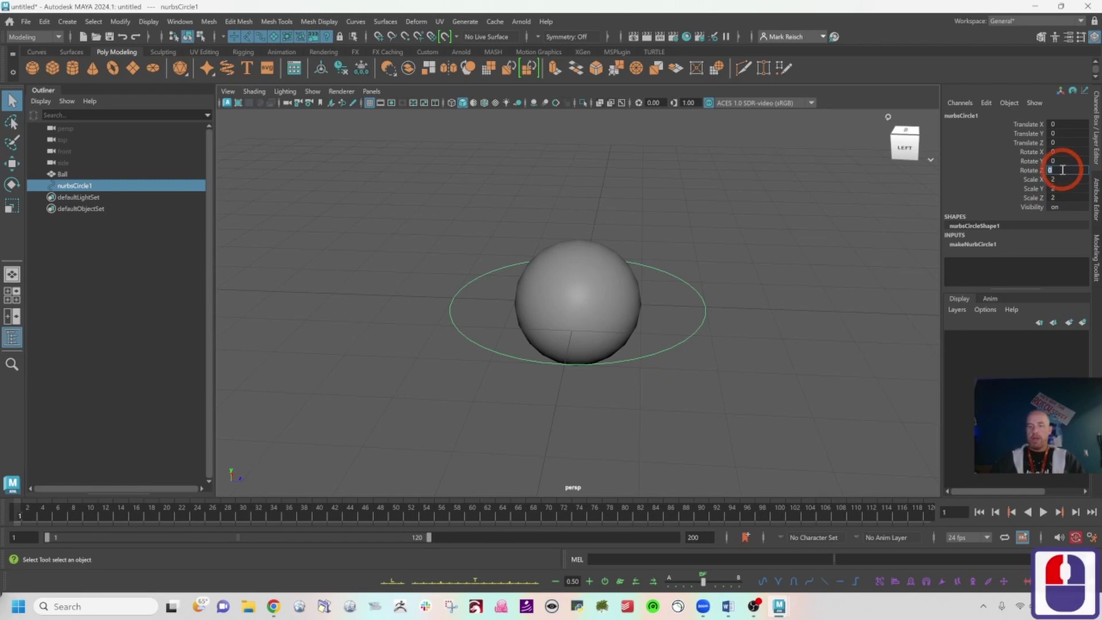
pyautogui.write('90')
pyautogui.press('Return')
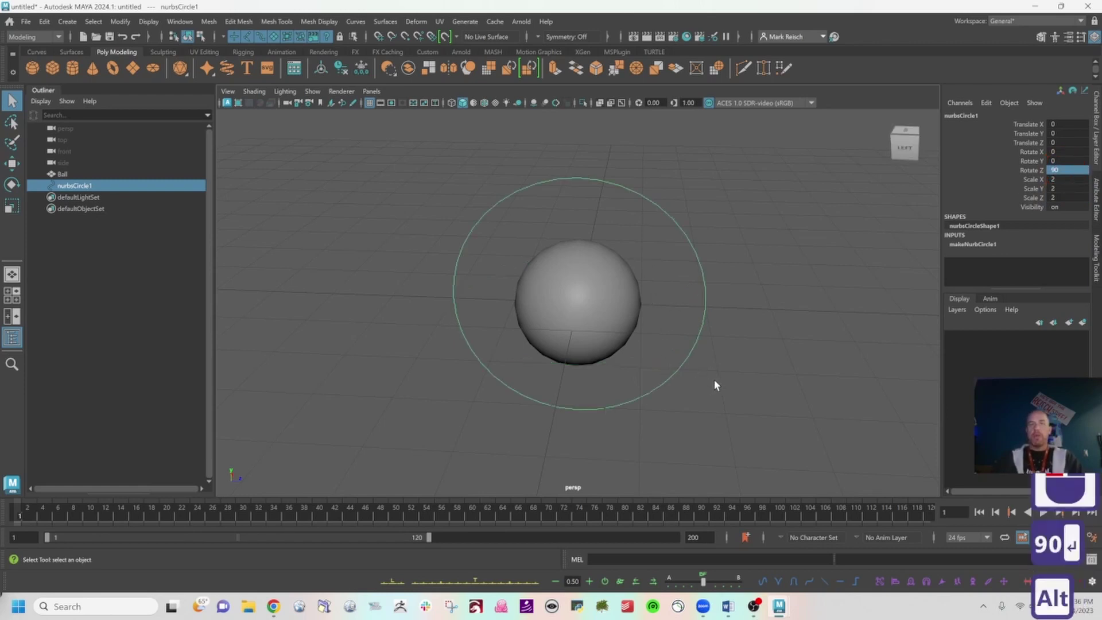
# Step: Freeze the transformations of the Ball and the NURBS circle together
pyautogui.keyDown('alt'); pyautogui.moveTo(710, 374); pyautogui.dragTo(677, 352, button='middle'); pyautogui.keyUp('alt')
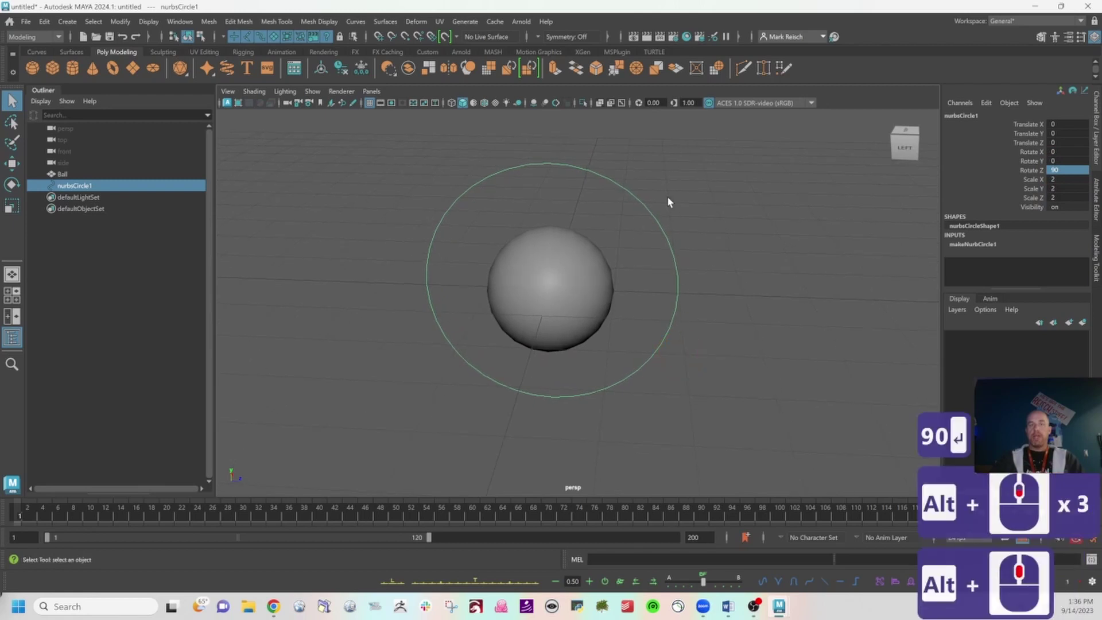
pyautogui.moveTo(652, 159); pyautogui.dragTo(502, 414)
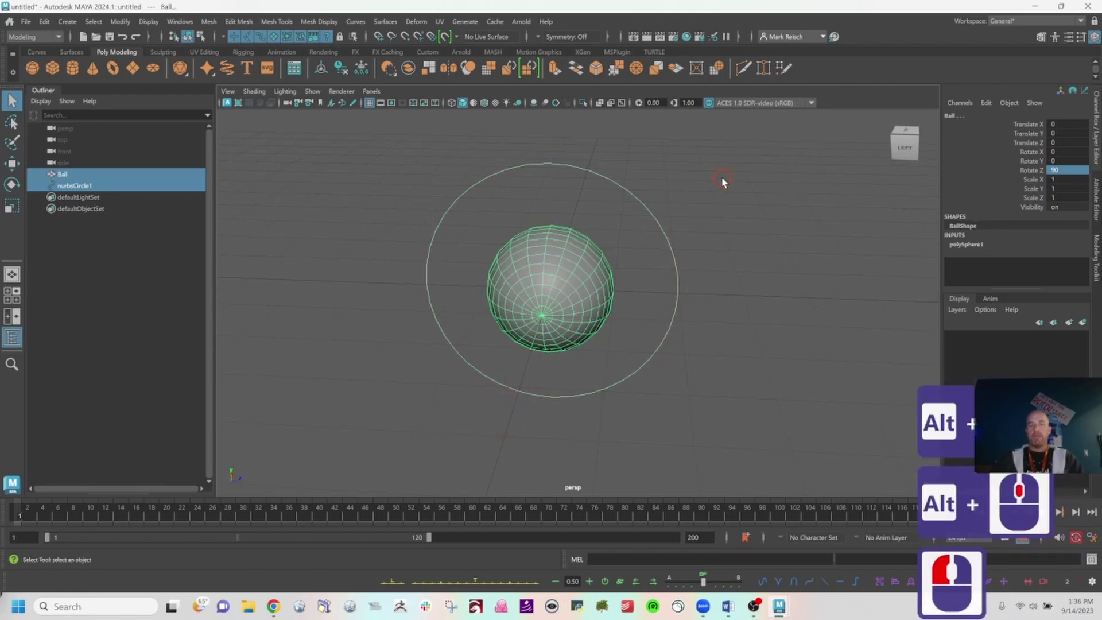
pyautogui.moveTo(721, 179); pyautogui.dragTo(509, 417)
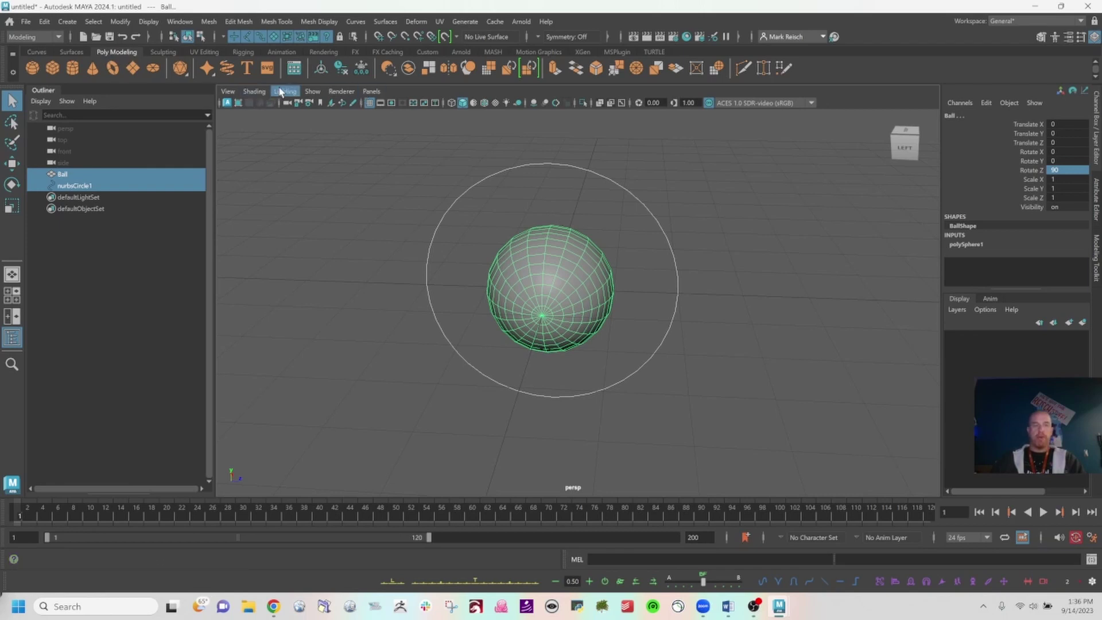
pyautogui.click(361, 70)
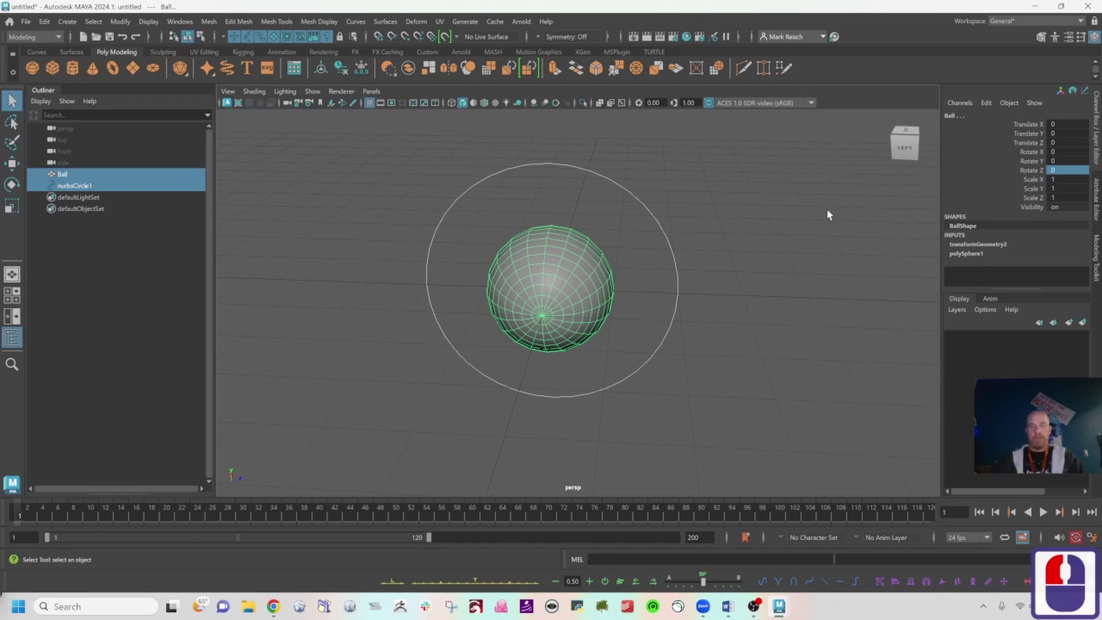
pyautogui.hotkey('ctrl', 'z')
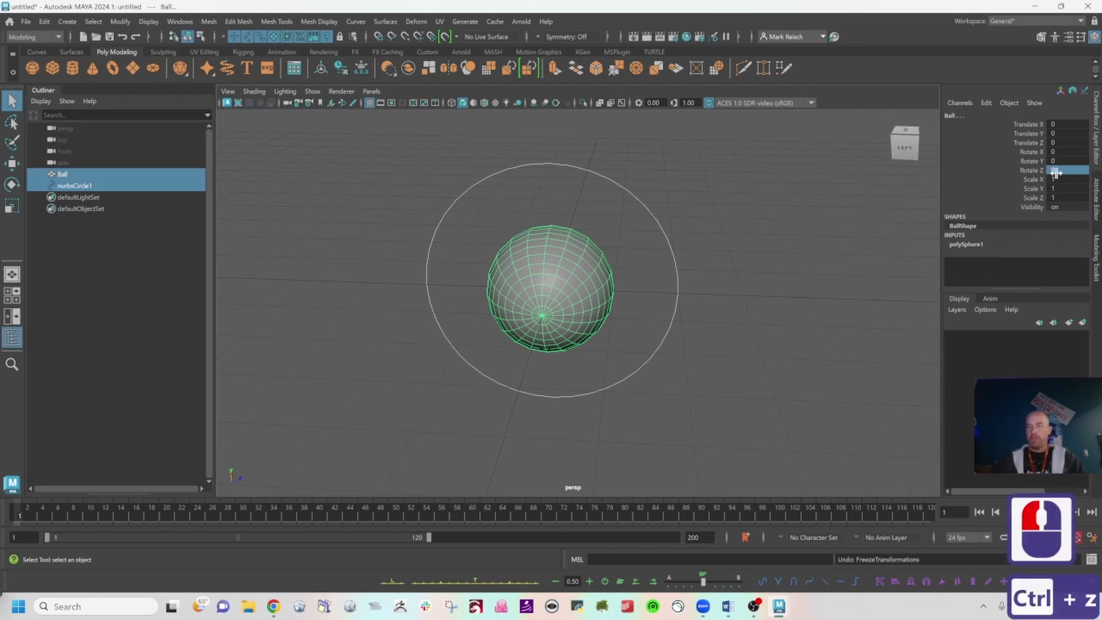
pyautogui.click(360, 70)
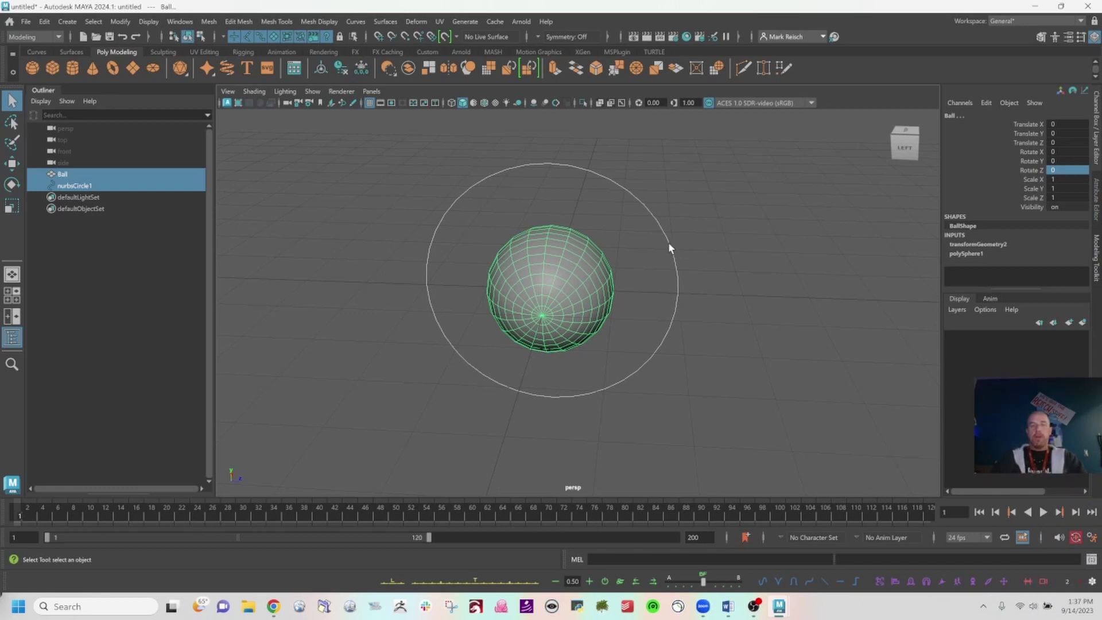
# Step: Duplicate the NURBS circle on its own, without the Ball
pyautogui.moveTo(668, 242)
pyautogui.keyDown('alt'); pyautogui.mouseDown(button='middle')
pyautogui.moveTo(666, 290)
pyautogui.moveTo(666, 248)
pyautogui.mouseUp(button='middle'); pyautogui.keyUp('alt')
pyautogui.moveTo(671, 147); pyautogui.dragTo(738, 255)
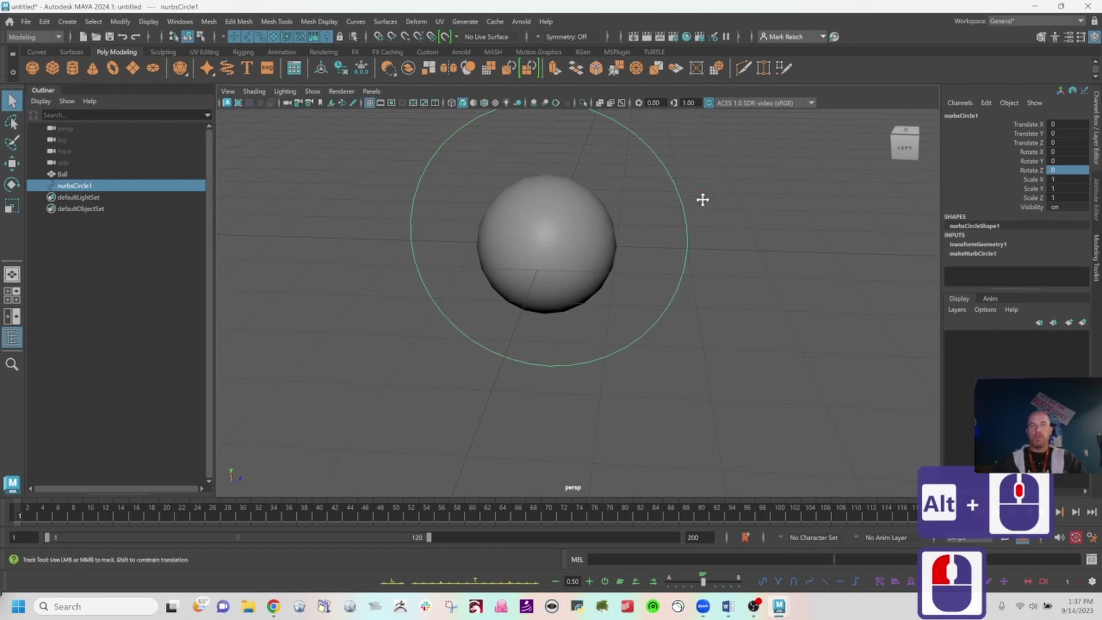
pyautogui.keyDown('alt'); pyautogui.moveTo(701, 200); pyautogui.dragTo(700, 255, button='middle'); pyautogui.keyUp('alt')
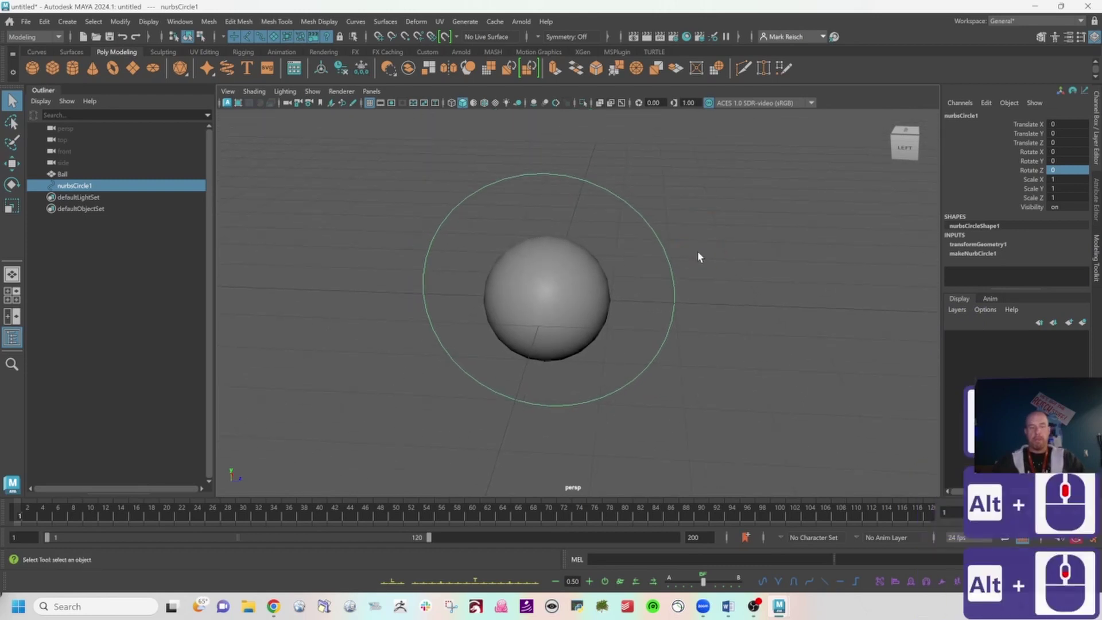
pyautogui.hotkey('ctrl', 'd')
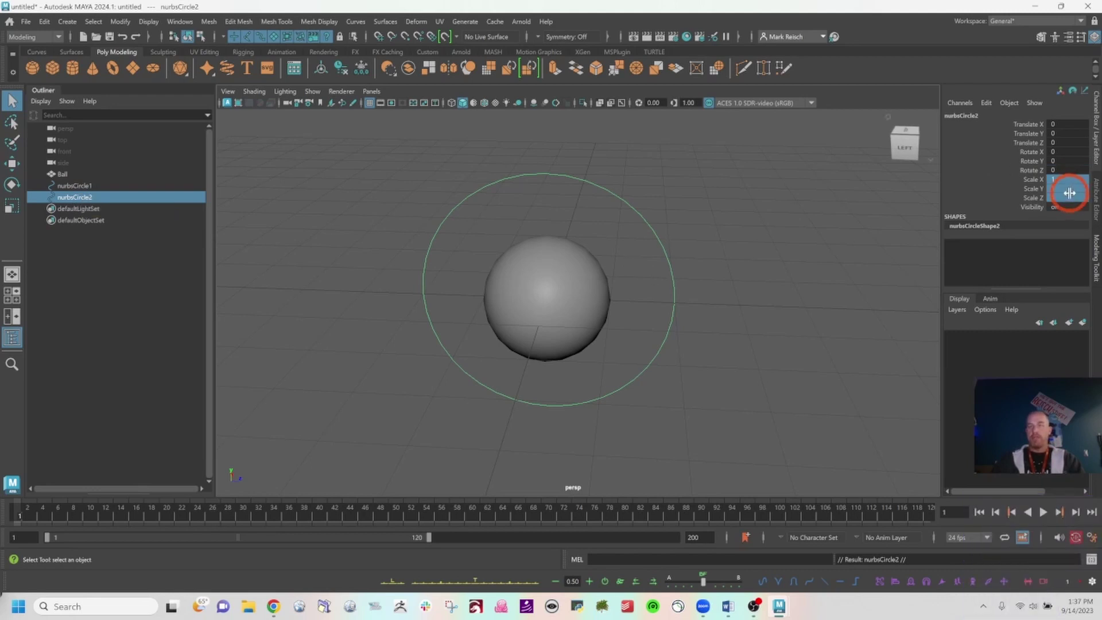
# Step: Set the duplicate circle's Scale X, Y and Z to 2 and freeze its transformations
pyautogui.moveTo(1068, 180); pyautogui.dragTo(1068, 213)
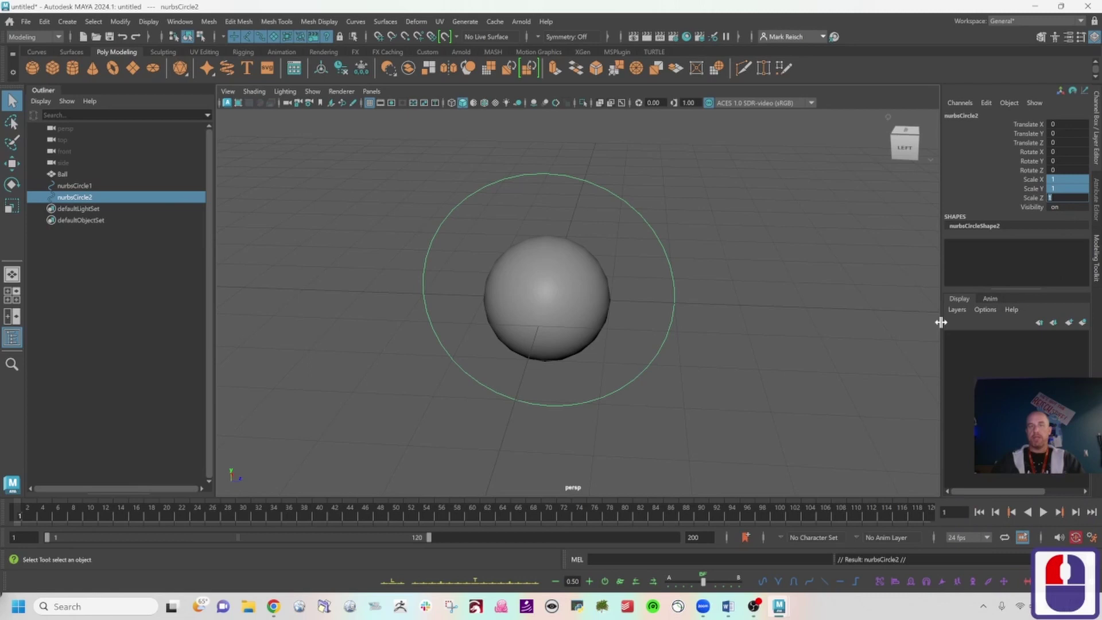
pyautogui.write('2')
pyautogui.press('Return')
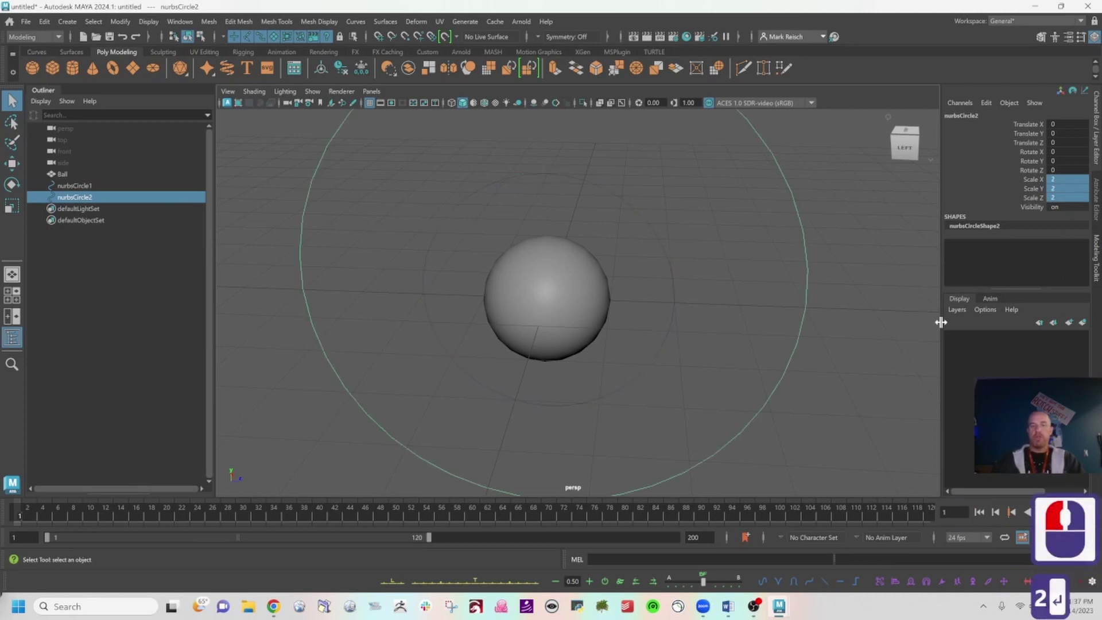
pyautogui.keyDown('alt'); pyautogui.moveTo(690, 318); pyautogui.dragTo(545, 301); pyautogui.keyUp('alt')
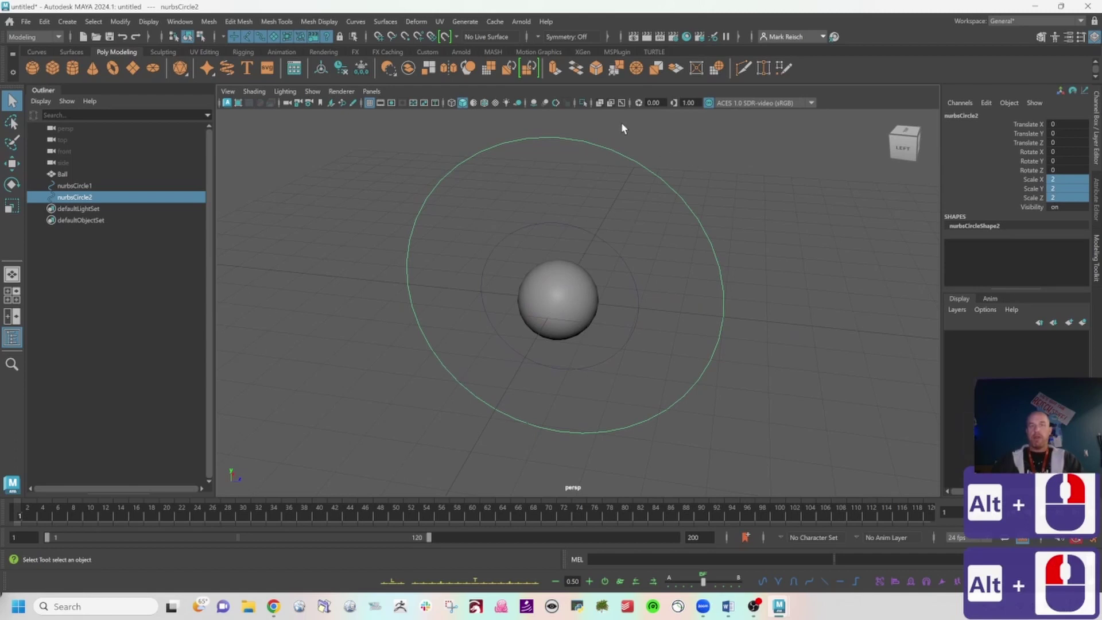
pyautogui.click(361, 69)
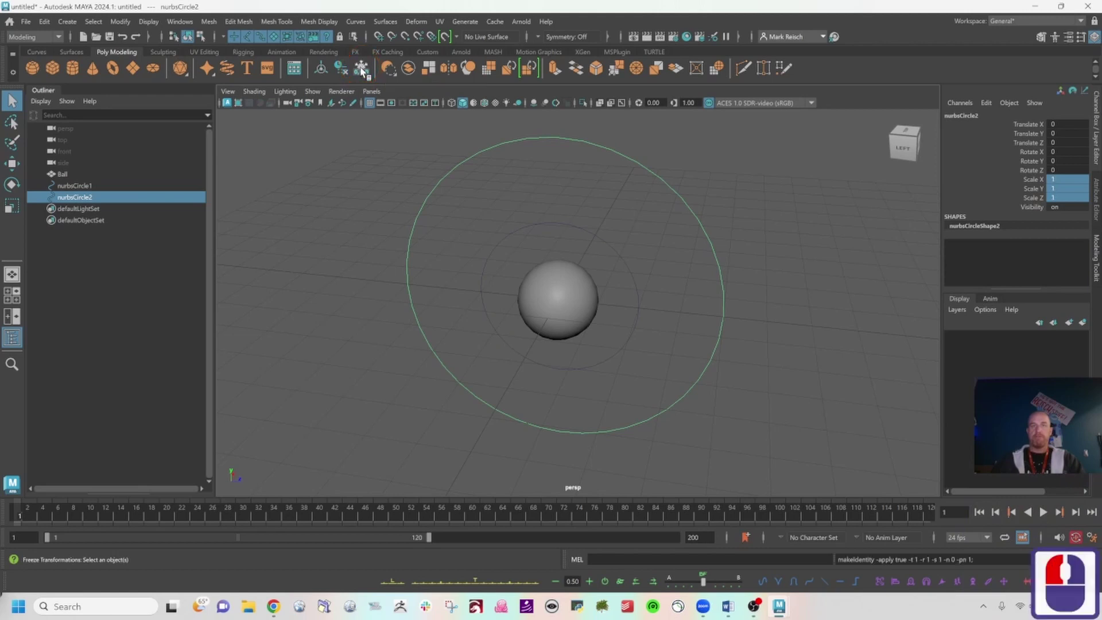
# Step: Undo the recent trial edits, back to the Ball with two plain, deselected circles around it
pyautogui.hotkey('ctrl', 'z')
pyautogui.hotkey('ctrl', 'z')
pyautogui.hotkey('ctrl', 'z')
pyautogui.hotkey('ctrl', 'z')
pyautogui.hotkey('ctrl', 'z')
pyautogui.hotkey('ctrl', 'z')
pyautogui.hotkey('ctrl', 'z')
pyautogui.hotkey('ctrl', 'z')
pyautogui.hotkey('ctrl', 'z')
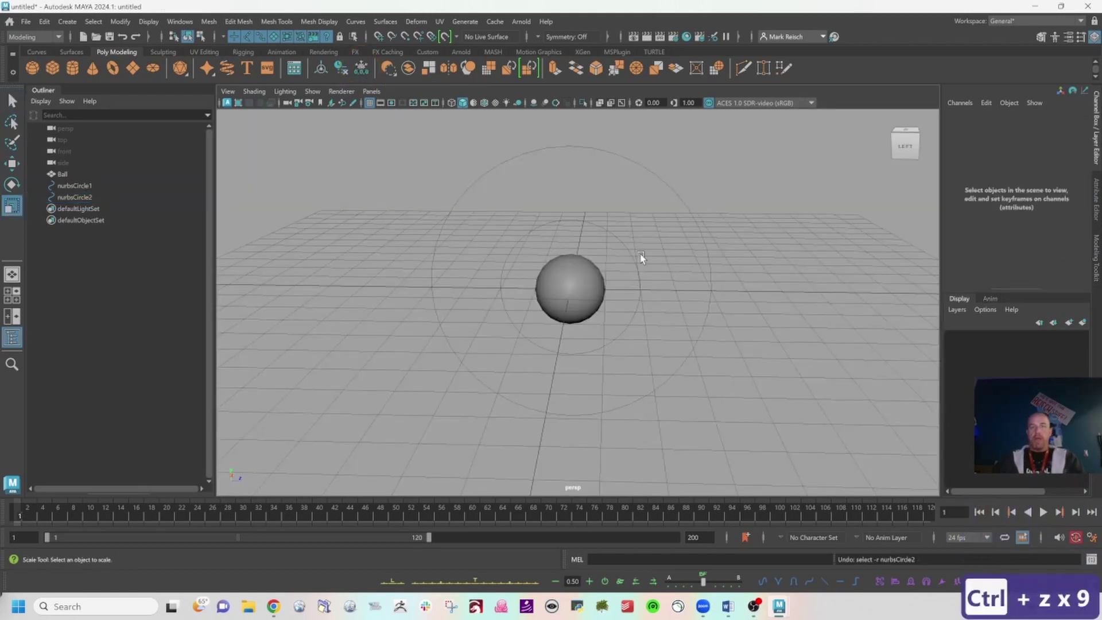
# Step: Show the inner circle's control vertices for editing
pyautogui.click(609, 231)
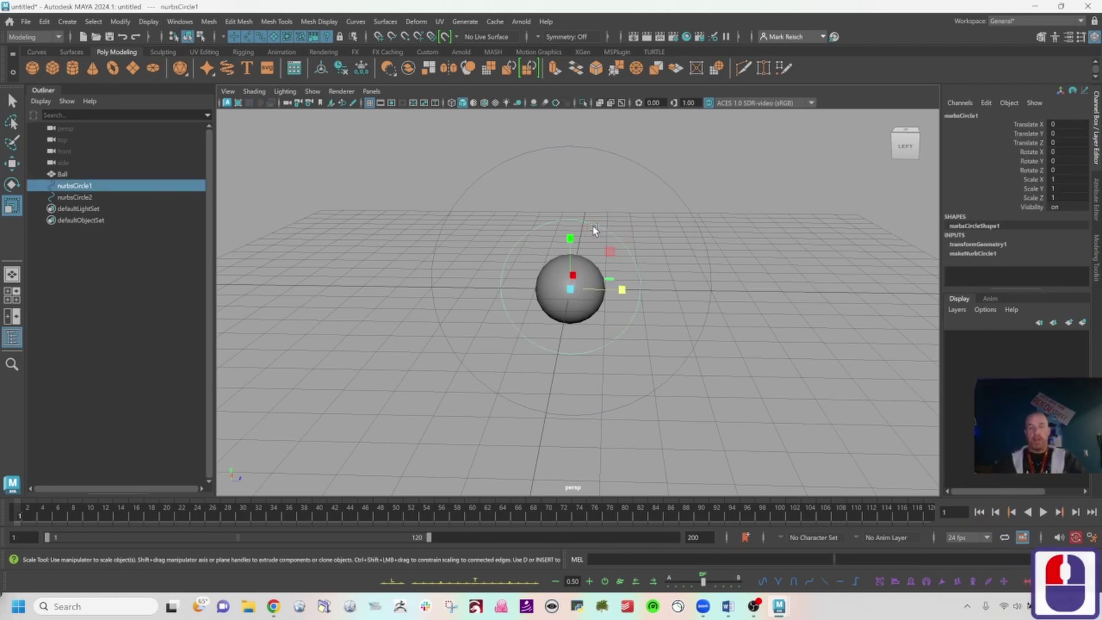
pyautogui.keyDown('alt'); pyautogui.moveTo(576, 239); pyautogui.dragTo(750, 240, button='right'); pyautogui.keyUp('alt')
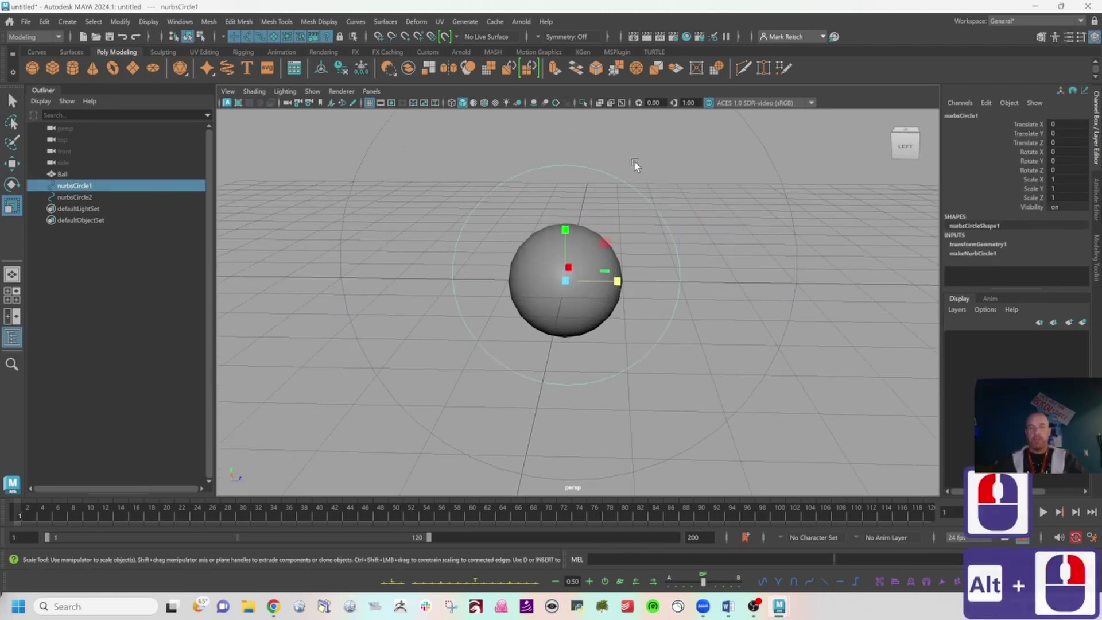
pyautogui.rightClick(632, 191)
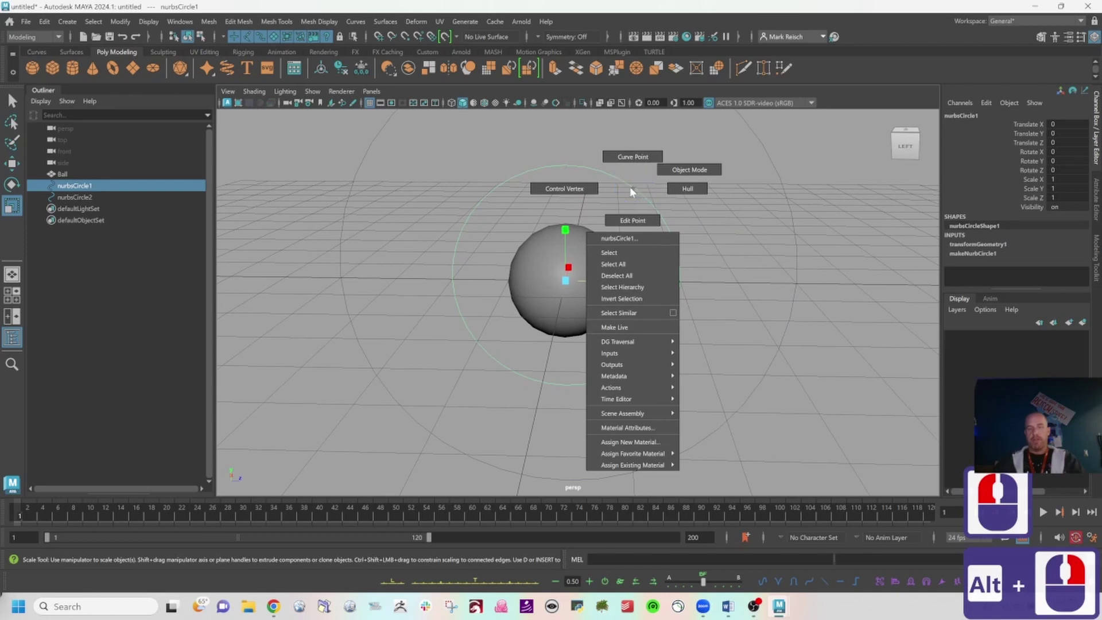
pyautogui.click(564, 189)
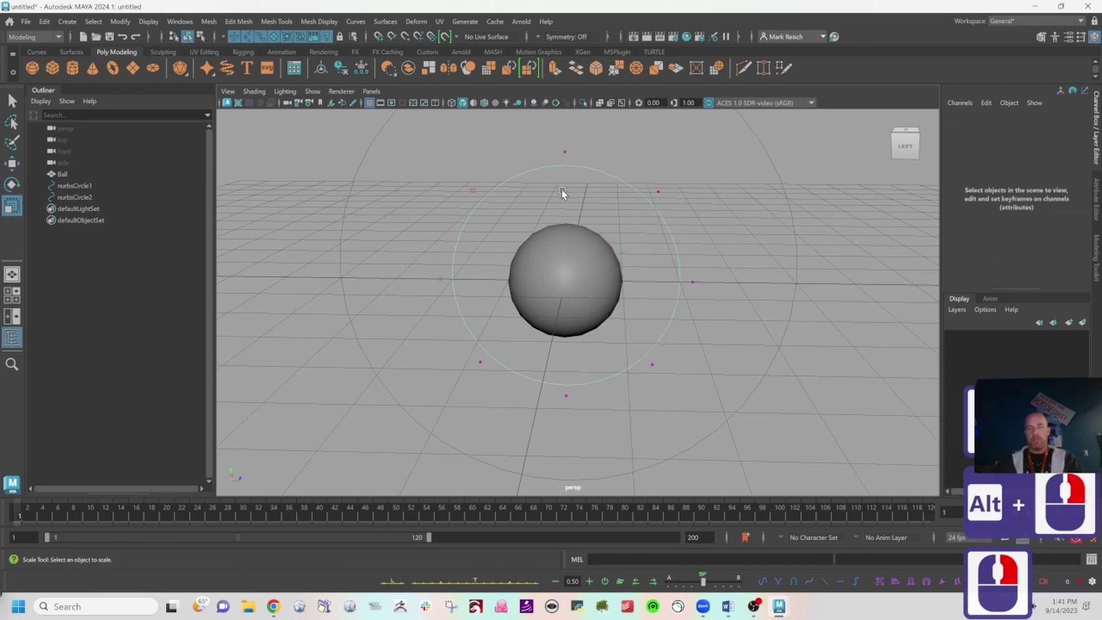
# Step: Try moving the inner circle's upper-right control vertex downward with the Move tool, and undo the move
pyautogui.click(472, 191)
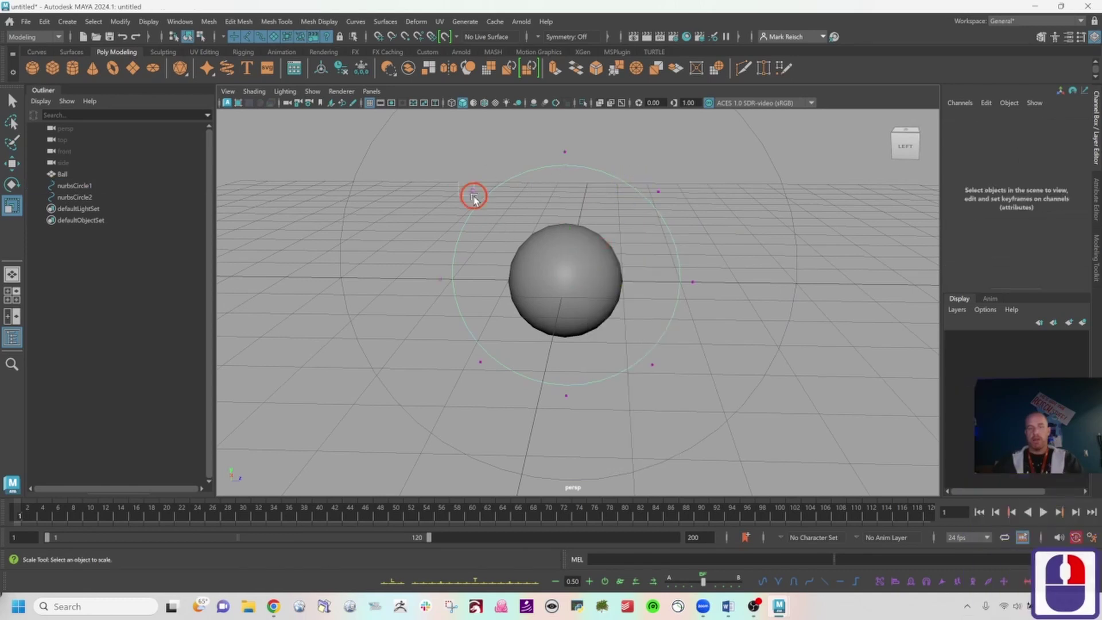
pyautogui.click(667, 203)
pyautogui.press('w')
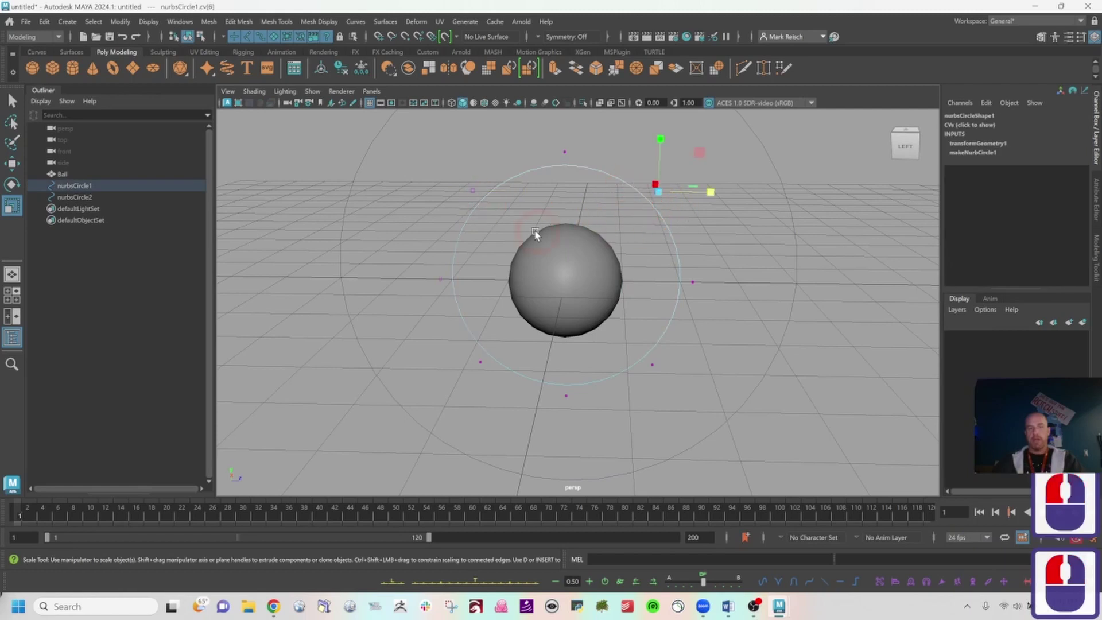
pyautogui.moveTo(657, 194); pyautogui.dragTo(671, 248)
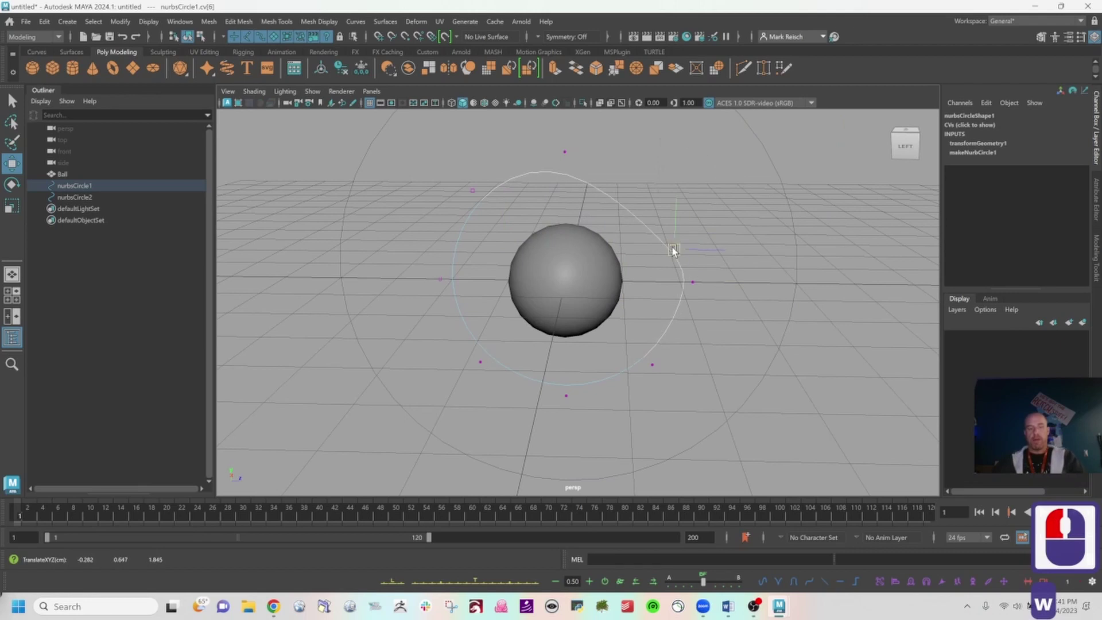
pyautogui.hotkey('ctrl', 'z')
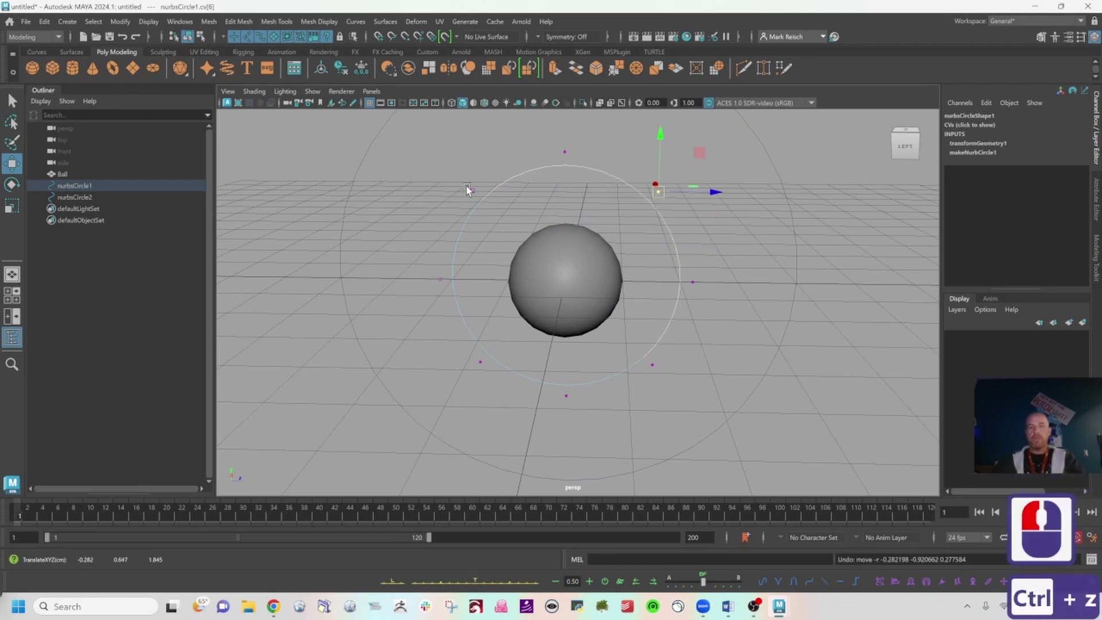
# Step: Scale the inner circle's four diagonal control vertices uniformly inward to shape the curve into a rounded diamond
pyautogui.moveTo(447, 173); pyautogui.dragTo(497, 218)
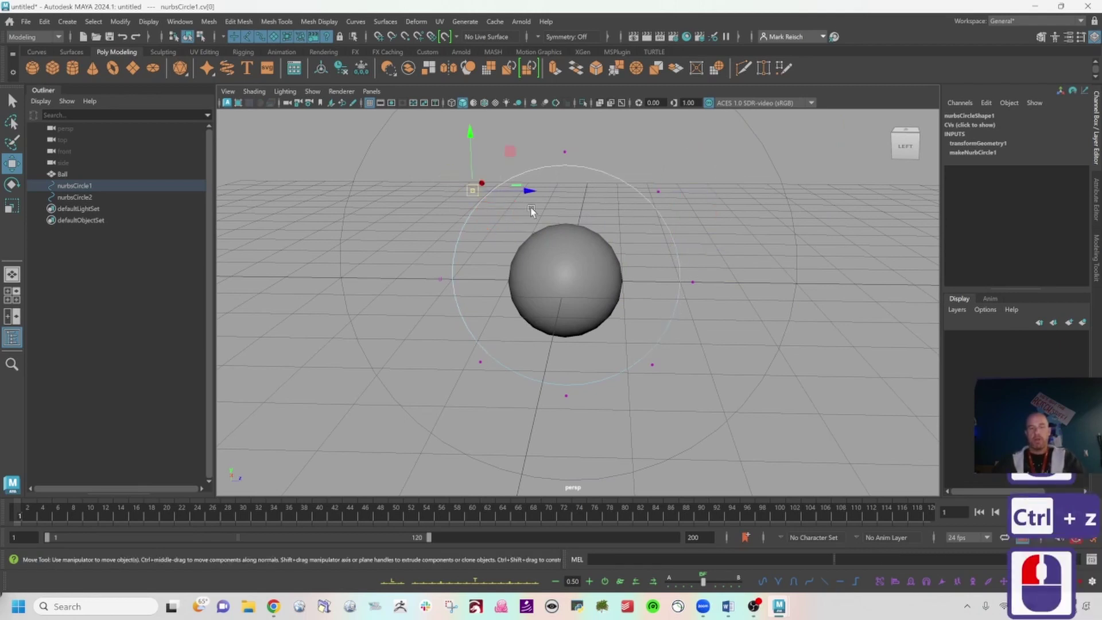
pyautogui.keyDown('shift'); pyautogui.moveTo(624, 174); pyautogui.dragTo(686, 207); pyautogui.keyUp('shift')
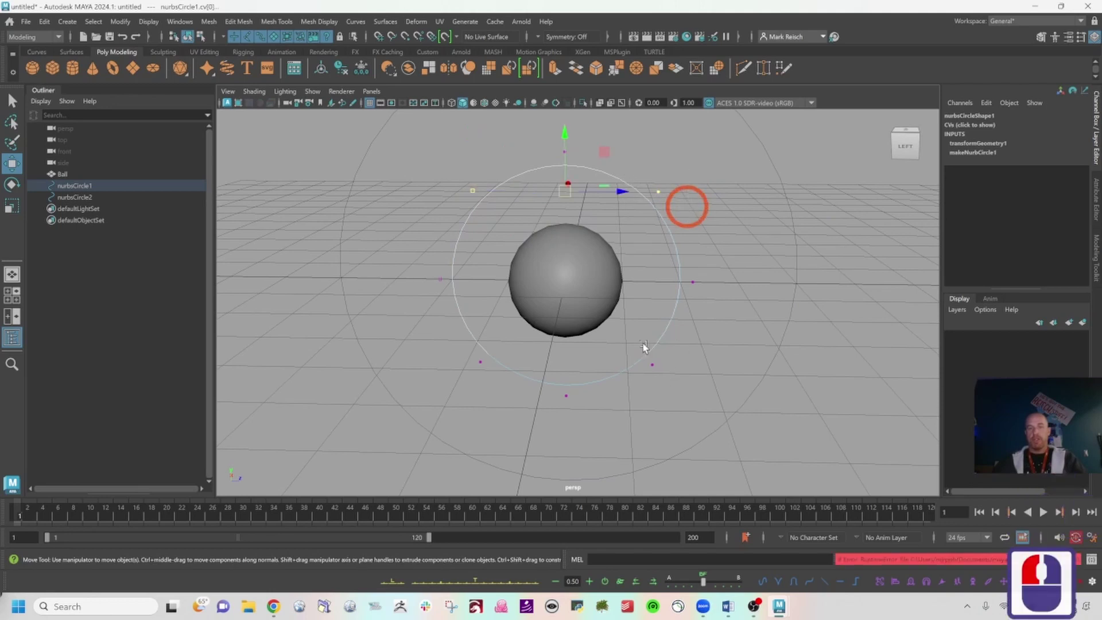
pyautogui.keyDown('shift'); pyautogui.moveTo(643, 346); pyautogui.dragTo(661, 379); pyautogui.keyUp('shift')
pyautogui.moveTo(489, 350)
pyautogui.keyDown('shift'); pyautogui.mouseDown()
pyautogui.moveTo(471, 373)
pyautogui.moveTo(498, 356)
pyautogui.mouseUp(); pyautogui.keyUp('shift')
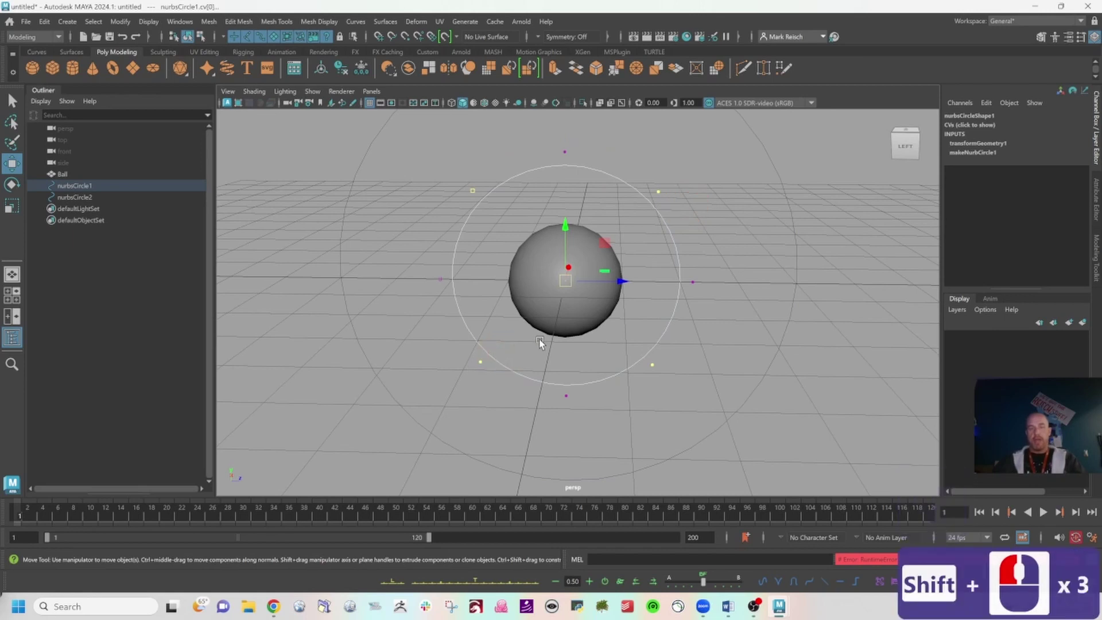
pyautogui.press('r')
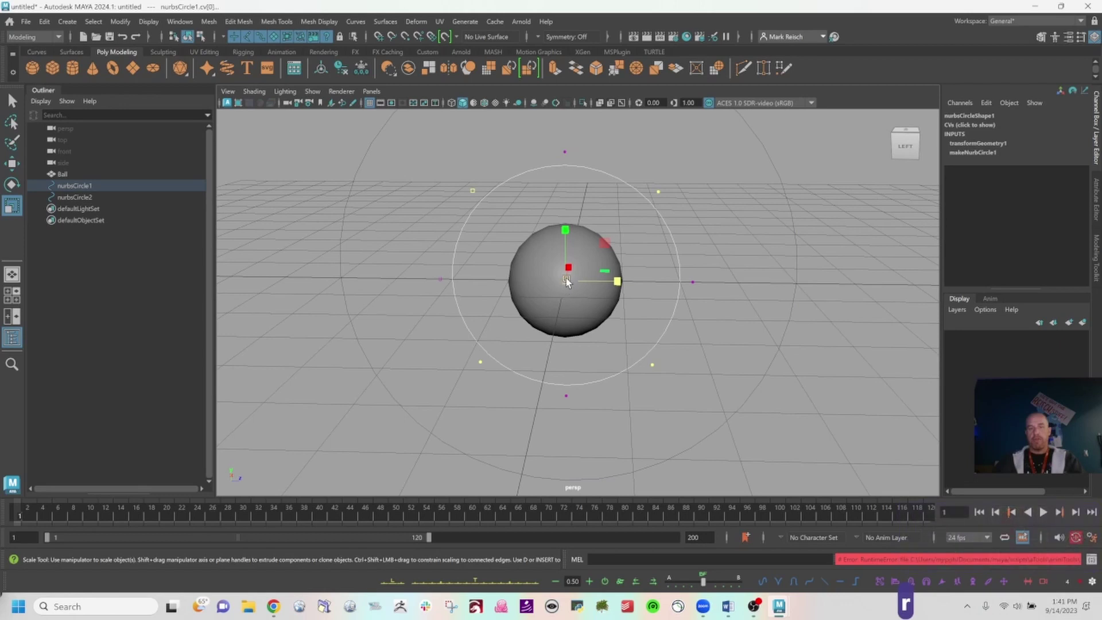
pyautogui.moveTo(565, 283); pyautogui.dragTo(522, 304)
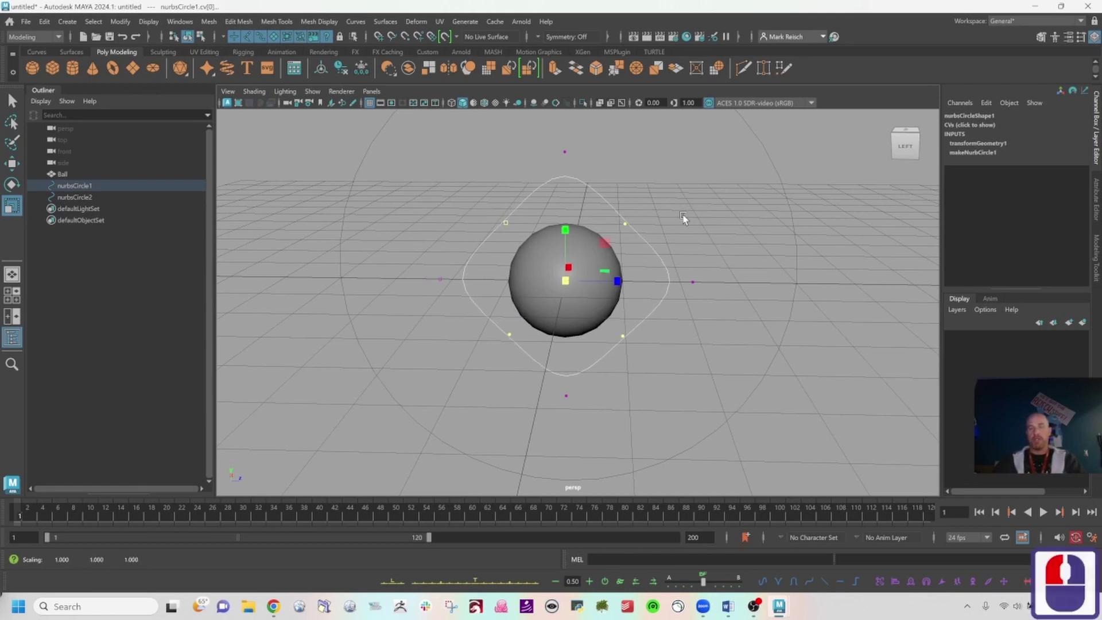
# Step: Return the inner diamond-shaped curve to Object Mode and select it as a whole
pyautogui.keyDown('alt'); pyautogui.moveTo(829, 352); pyautogui.dragTo(622, 253); pyautogui.keyUp('alt')
pyautogui.moveTo(601, 232); pyautogui.dragTo(645, 216, button='right')
pyautogui.click(637, 224)
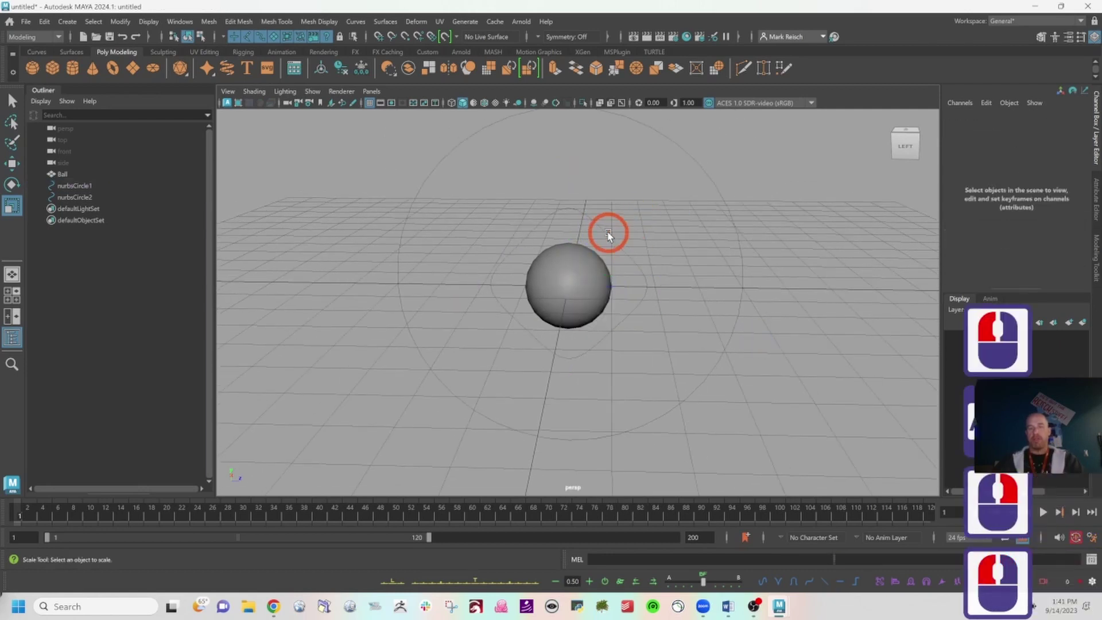
pyautogui.click(607, 233)
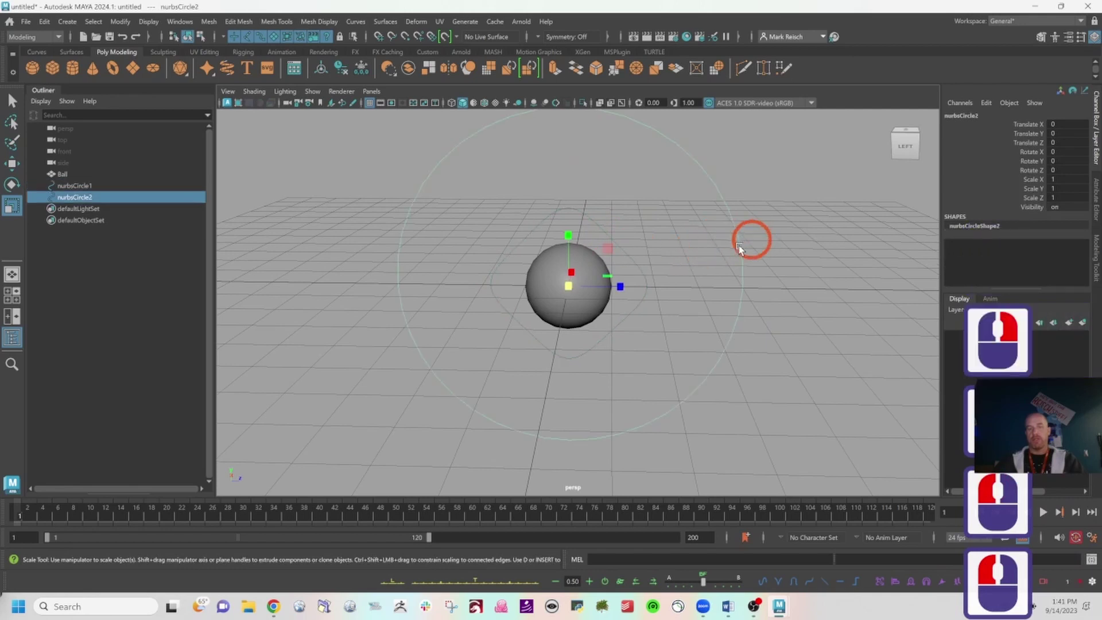
pyautogui.click(591, 234)
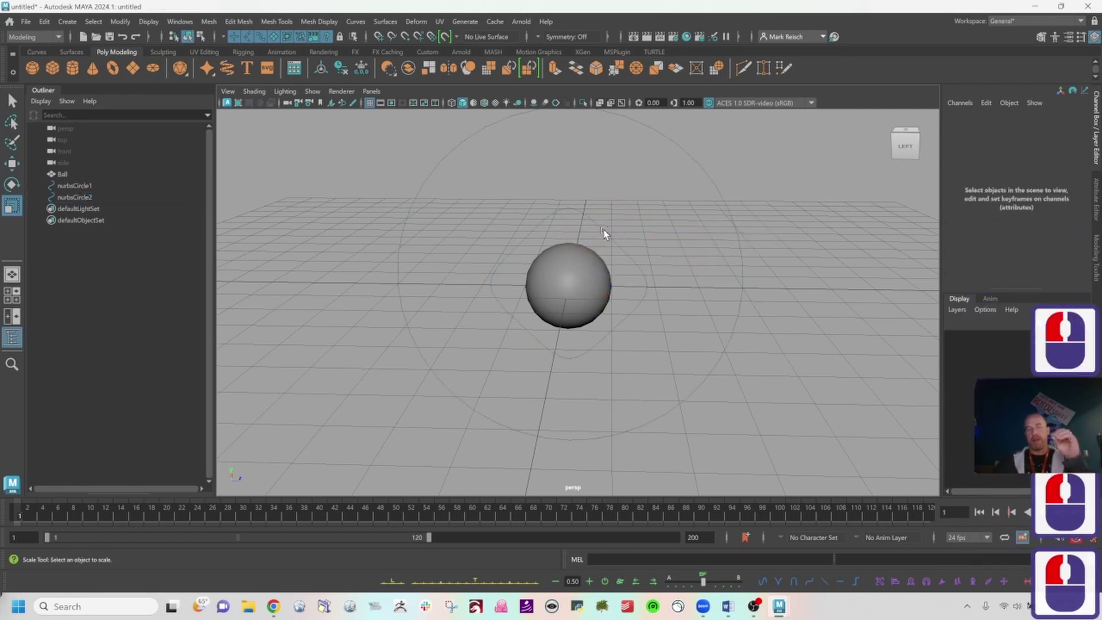
pyautogui.click(598, 229)
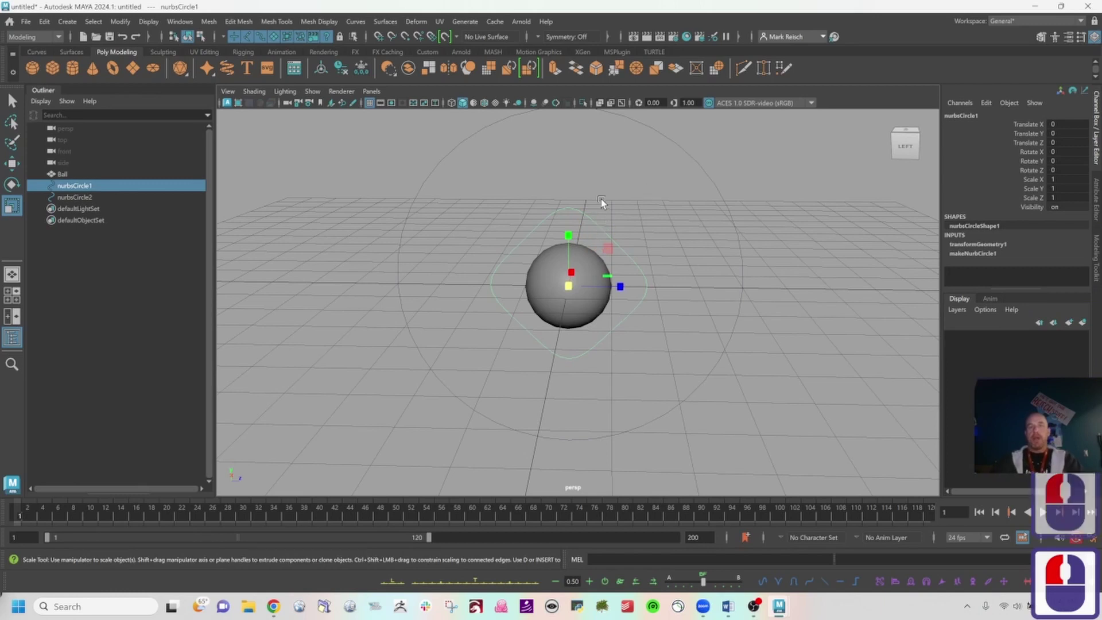
# Step: Rename the inner diamond-shaped curve as rotateControl
pyautogui.doubleClick(967, 115)
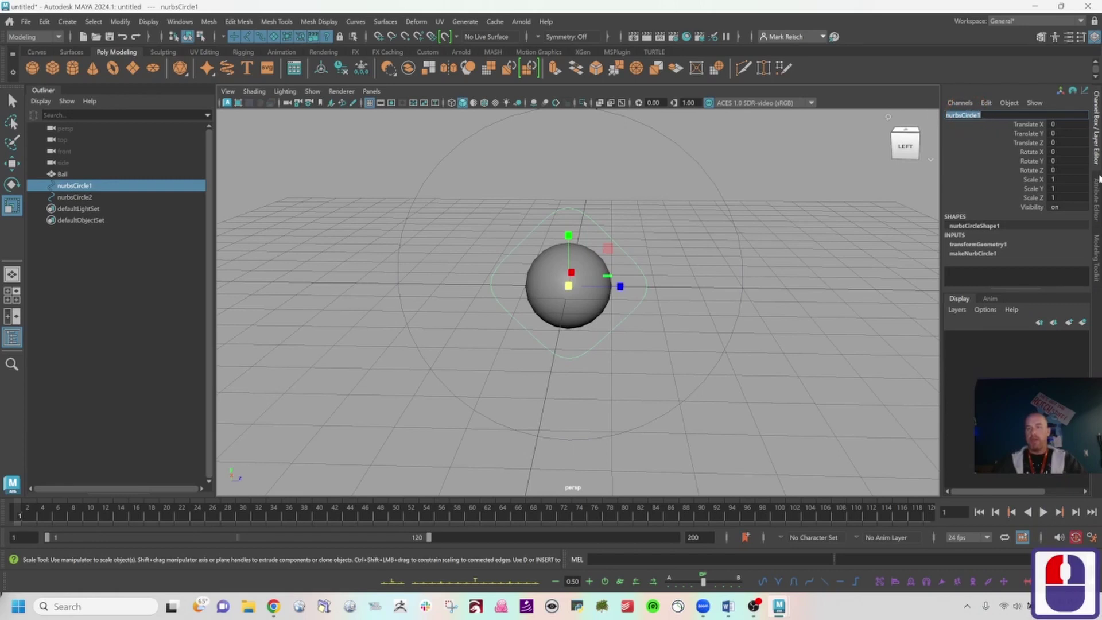
pyautogui.click(1097, 182)
pyautogui.click(1097, 150)
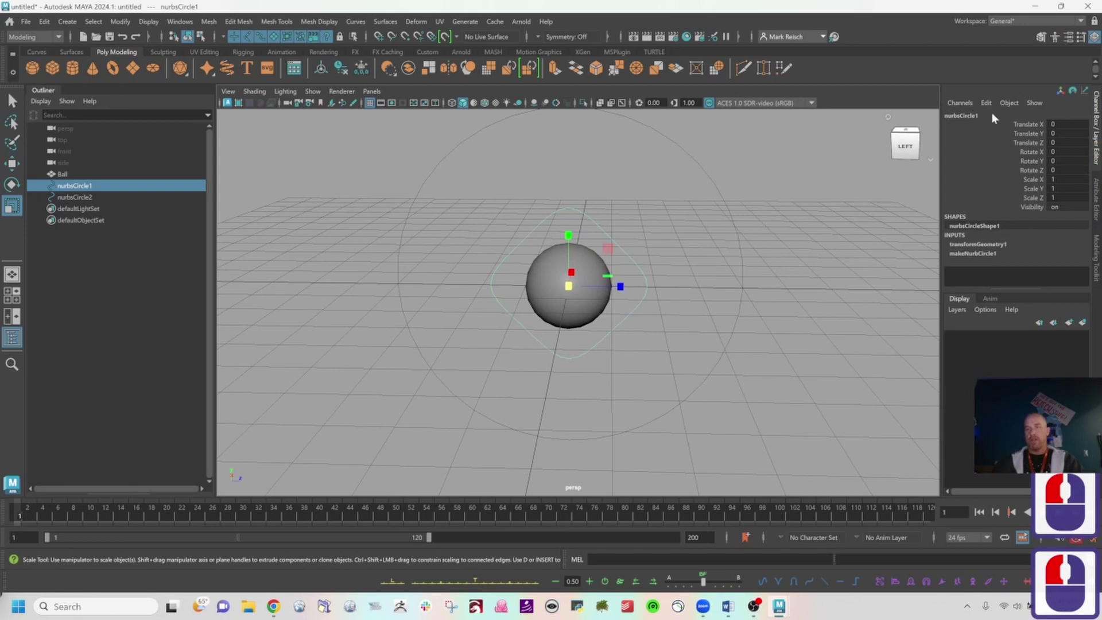
pyautogui.doubleClick(965, 116)
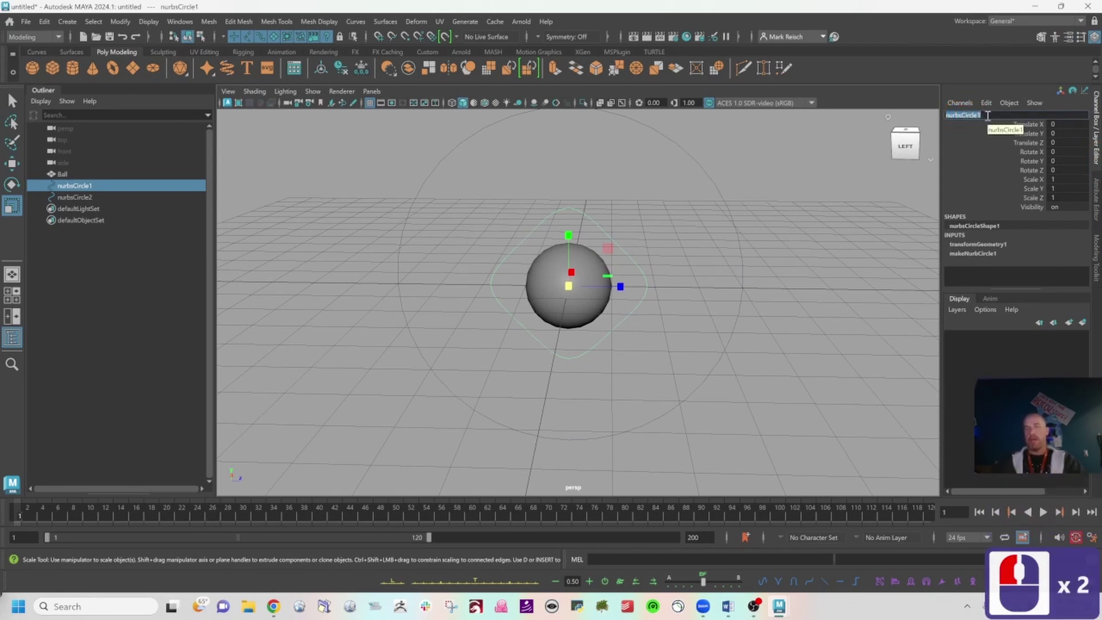
pyautogui.write('ro')
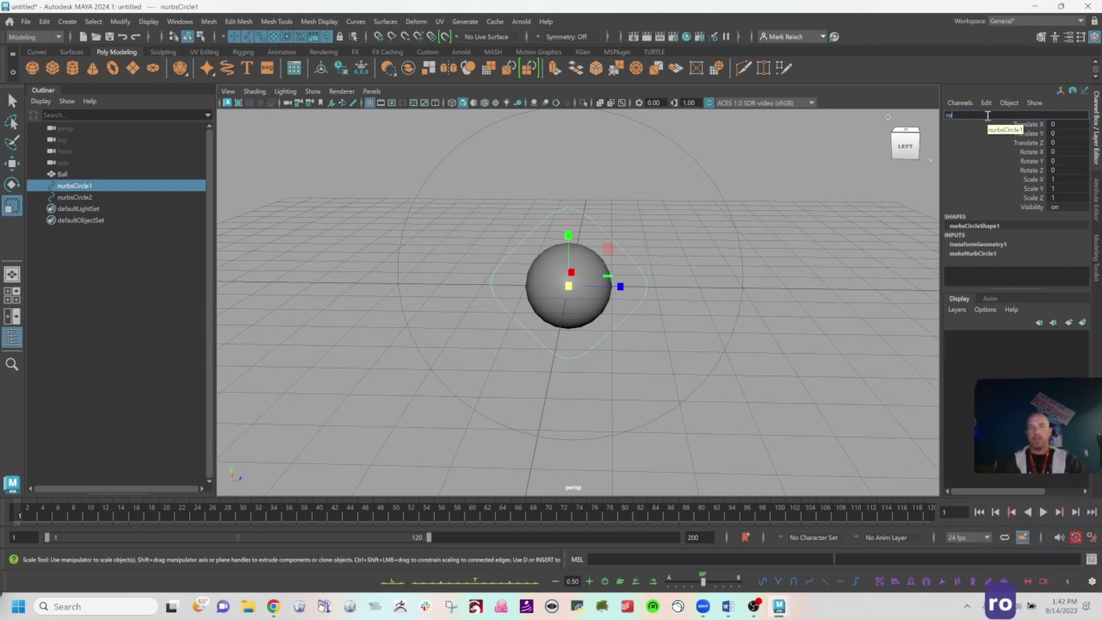
pyautogui.write('tat')
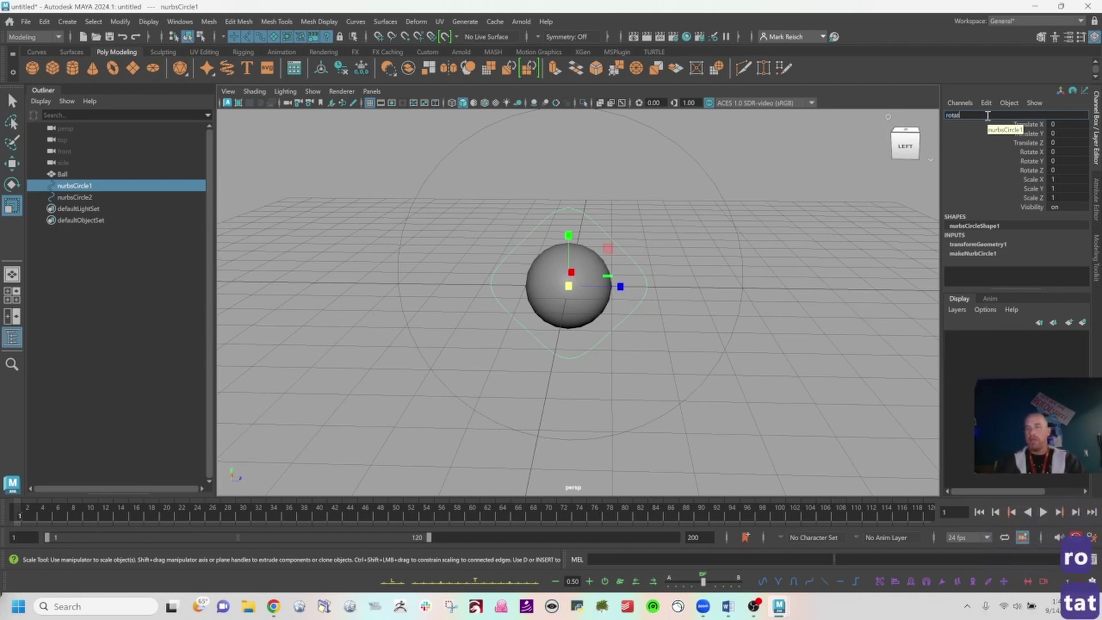
pyautogui.write('eCont')
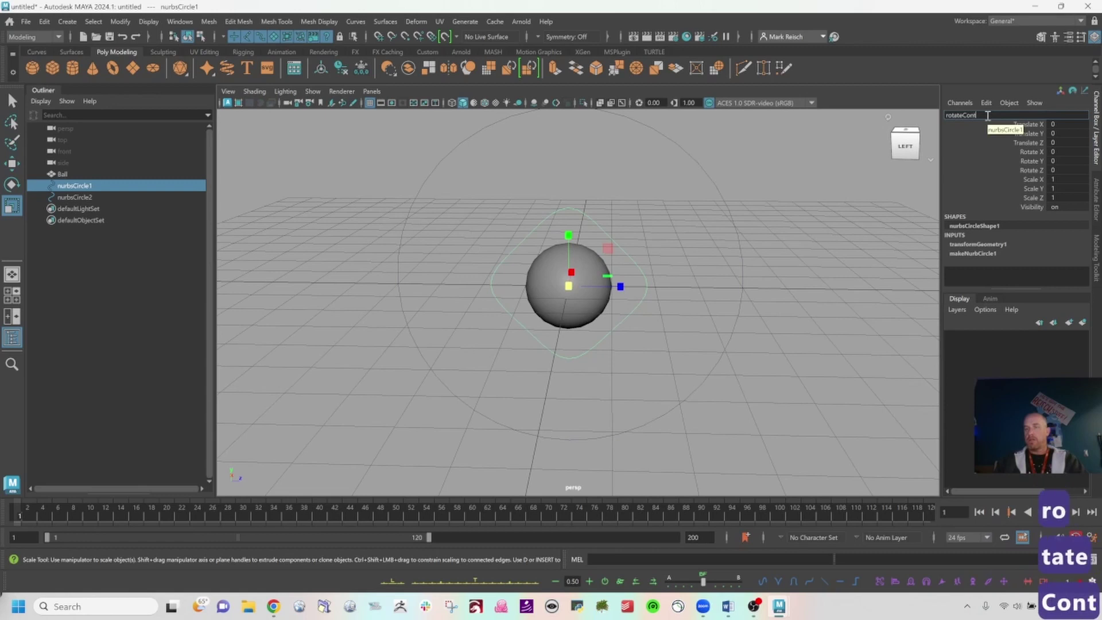
pyautogui.write('rol')
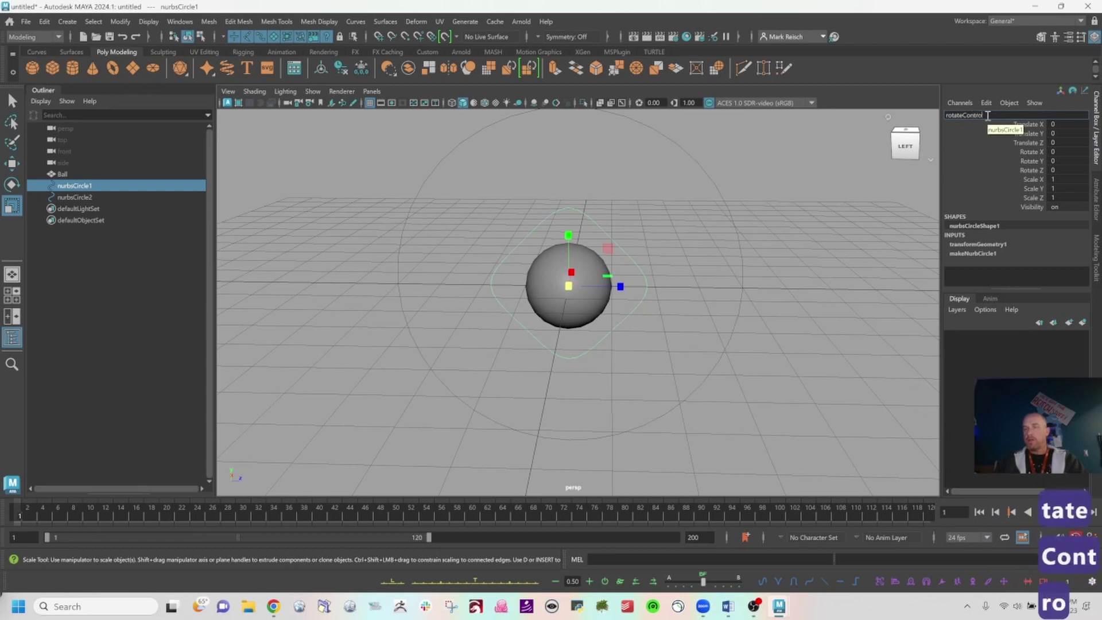
pyautogui.press('Return')
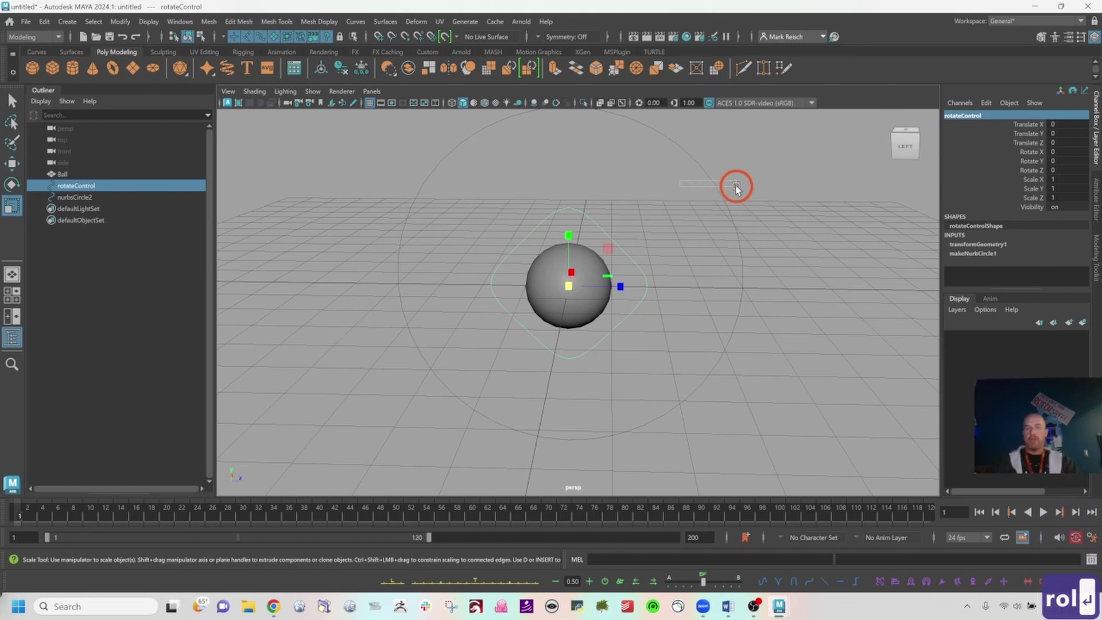
# Step: Select the outer circle and show its control vertices for editing
pyautogui.moveTo(734, 185); pyautogui.dragTo(678, 181)
pyautogui.keyDown('alt'); pyautogui.moveTo(678, 181); pyautogui.dragTo(669, 201, button='middle'); pyautogui.keyUp('alt')
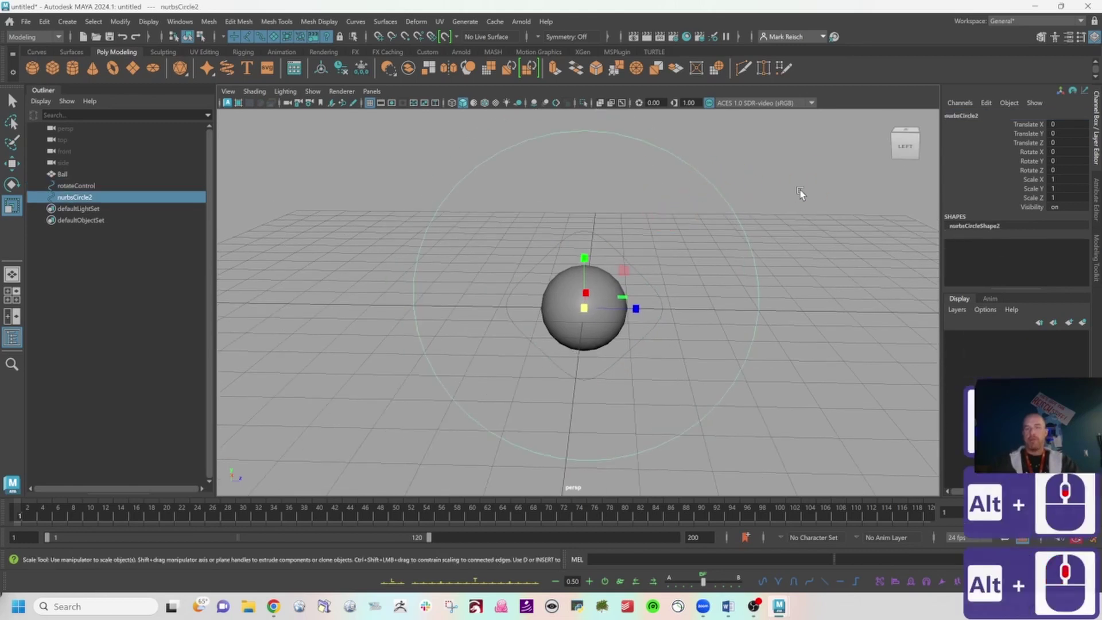
pyautogui.rightClick(678, 160)
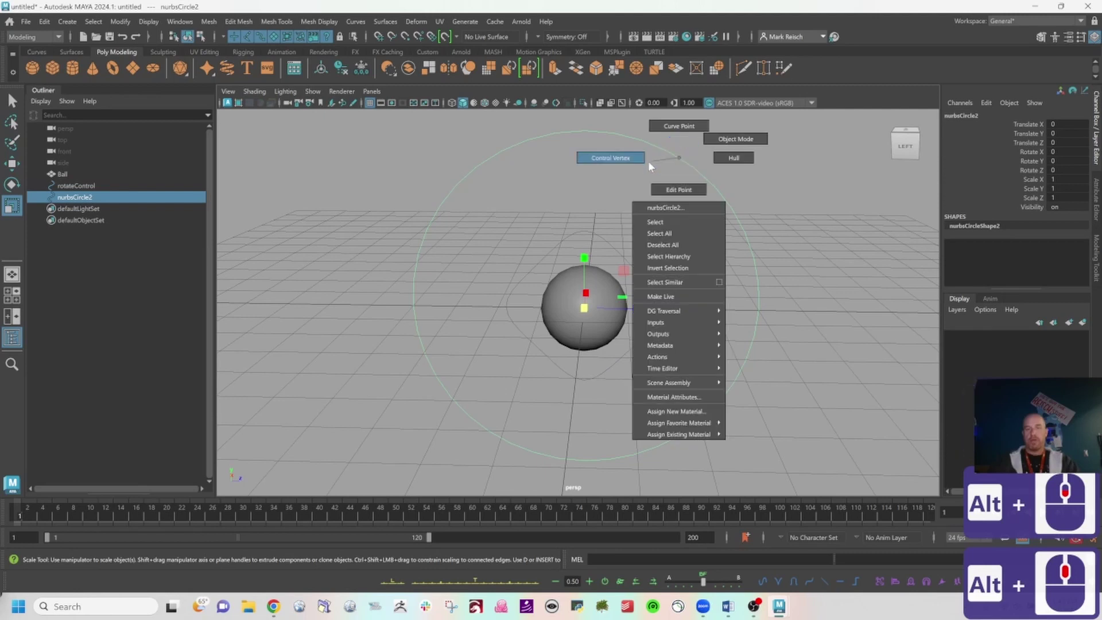
pyautogui.click(628, 166)
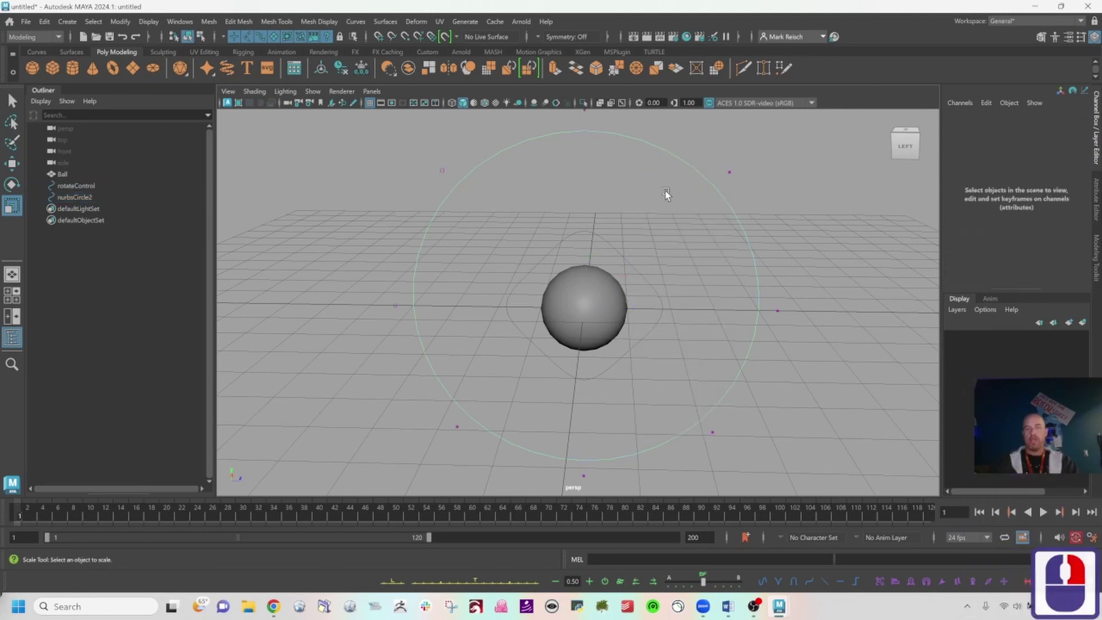
# Step: Scale the outer circle's four diagonal control vertices inward along Z until the upper pair and the lower pair each meet at the centre line
pyautogui.keyDown('alt'); pyautogui.moveTo(664, 191); pyautogui.dragTo(466, 196, button='right'); pyautogui.keyUp('alt')
pyautogui.moveTo(443, 177); pyautogui.dragTo(533, 224)
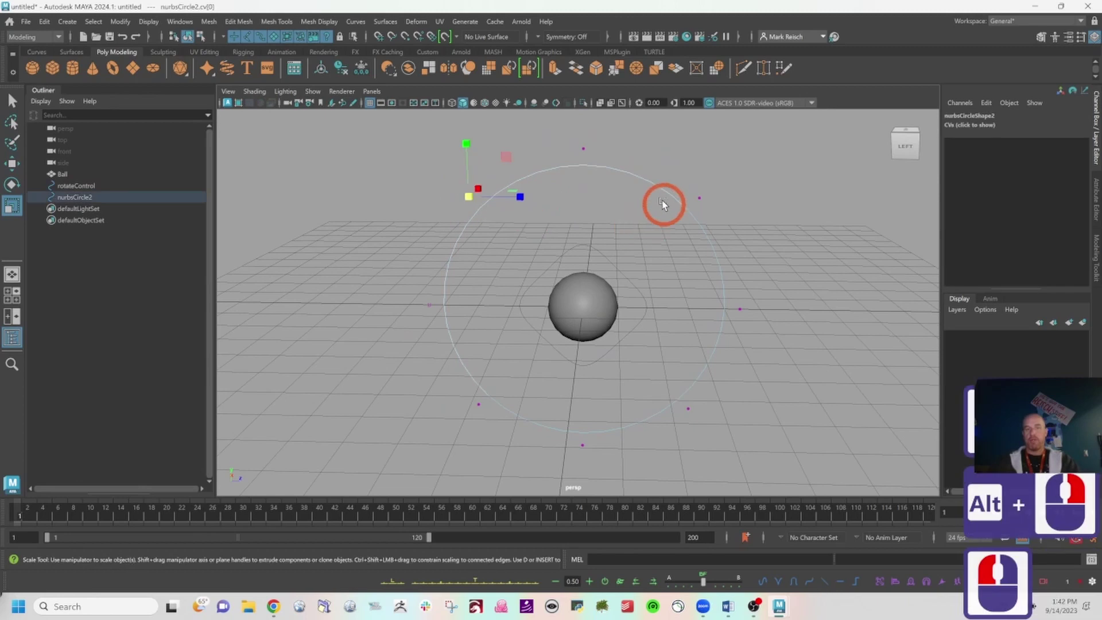
pyautogui.keyDown('shift'); pyautogui.moveTo(666, 183); pyautogui.dragTo(716, 207); pyautogui.keyUp('shift')
pyautogui.keyDown('shift'); pyautogui.moveTo(668, 384); pyautogui.dragTo(707, 446); pyautogui.keyUp('shift')
pyautogui.keyDown('shift'); pyautogui.moveTo(465, 399); pyautogui.dragTo(492, 412); pyautogui.keyUp('shift')
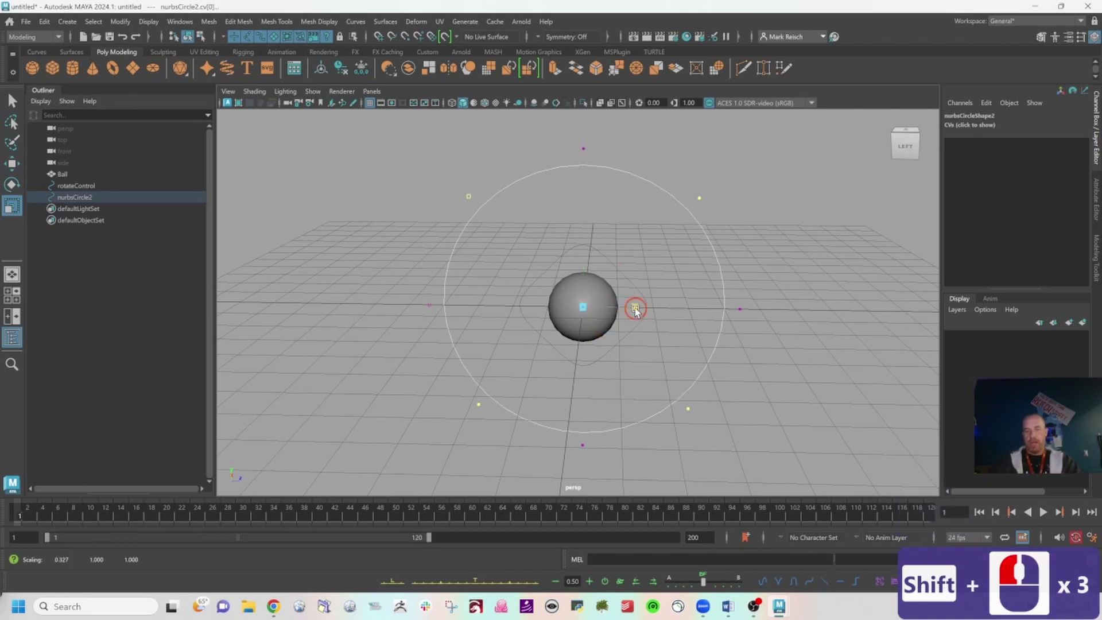
pyautogui.moveTo(636, 311); pyautogui.dragTo(536, 320)
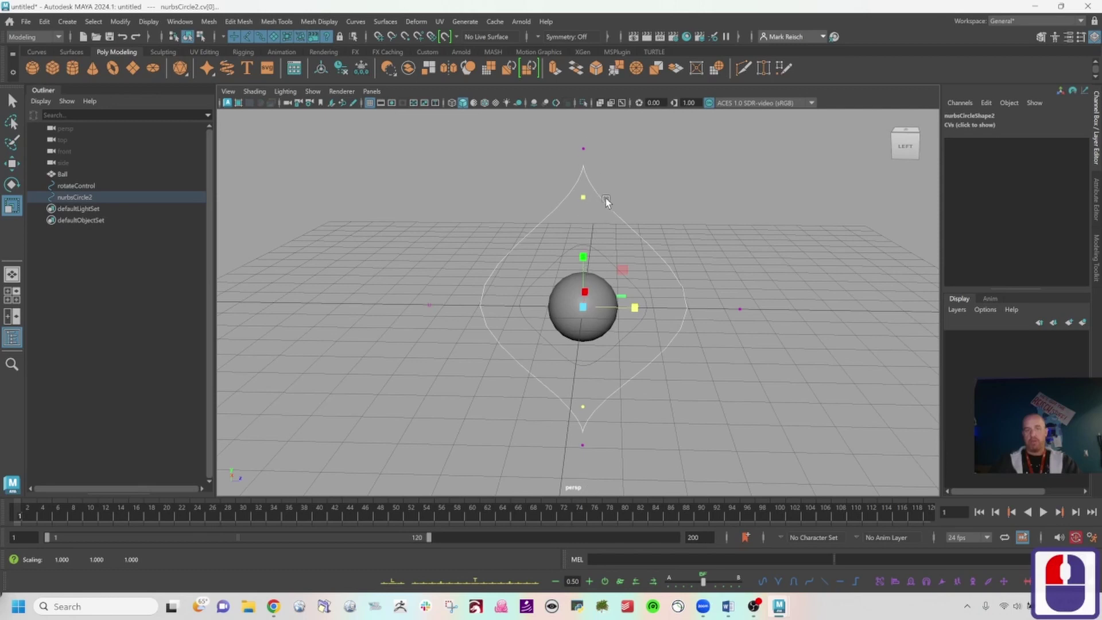
# Step: Return the outer pointed curve to Object Mode and rename it as masterMove
pyautogui.moveTo(606, 205); pyautogui.dragTo(625, 192, button='right')
pyautogui.click(646, 244)
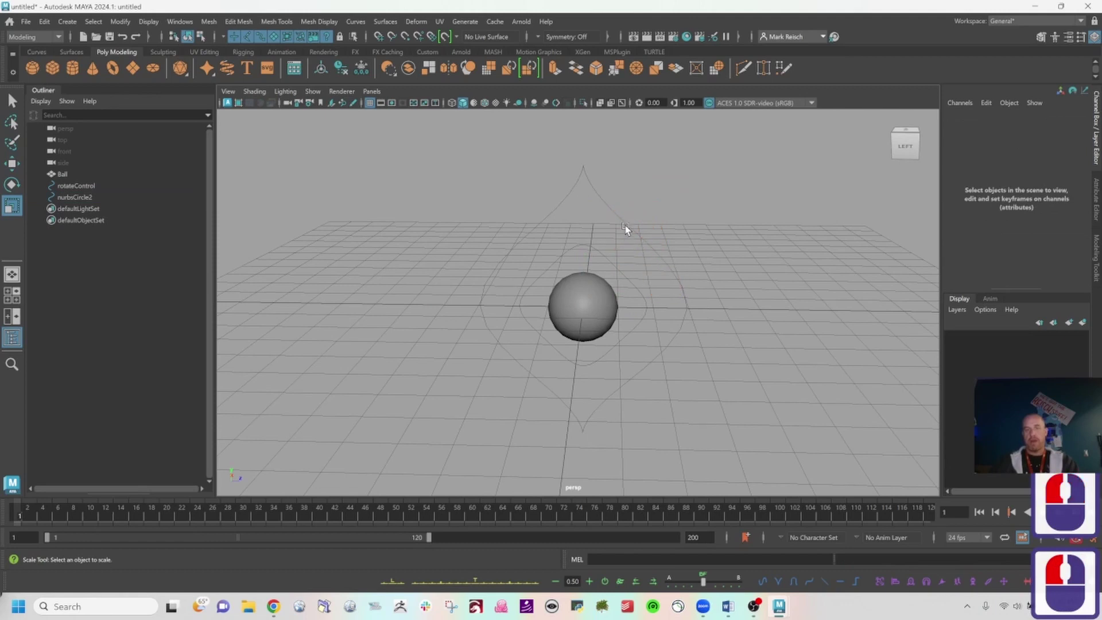
pyautogui.click(625, 228)
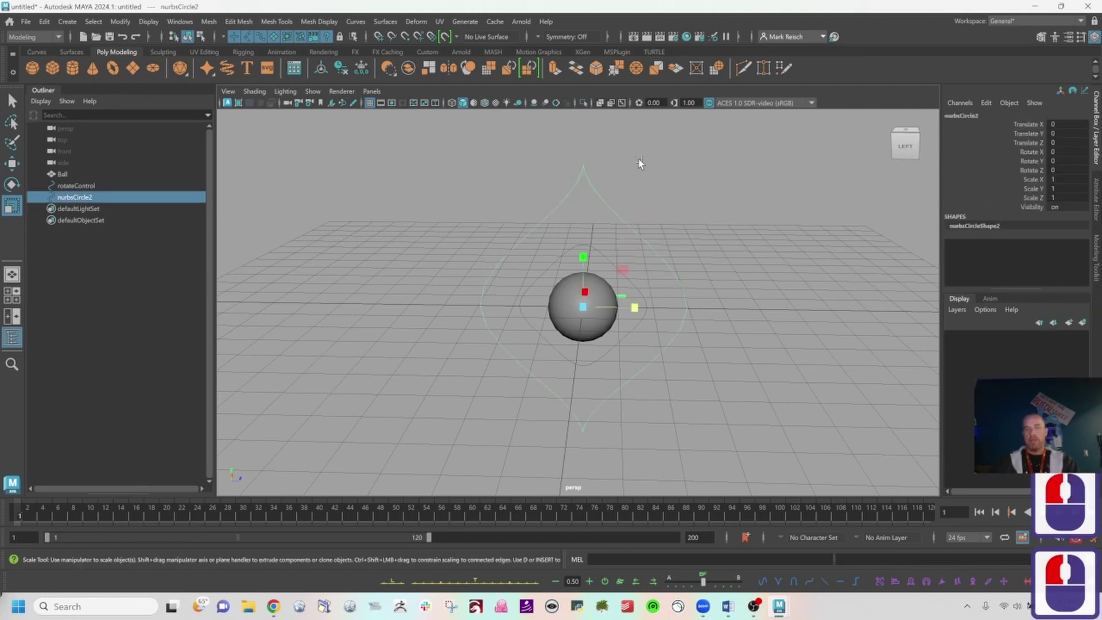
pyautogui.click(982, 115)
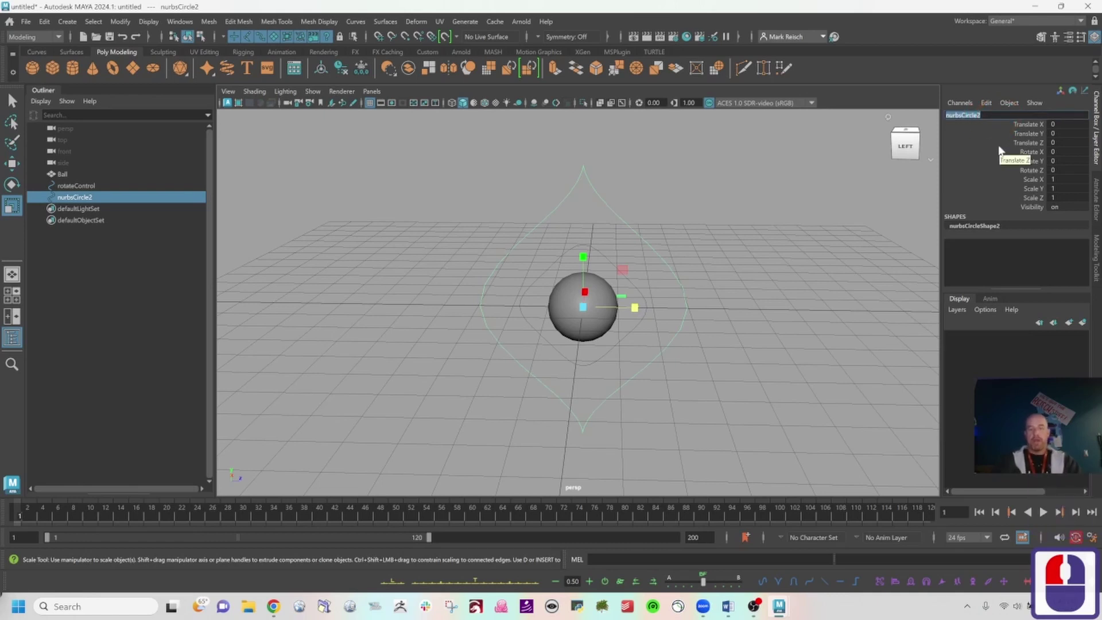
pyautogui.write('mas')
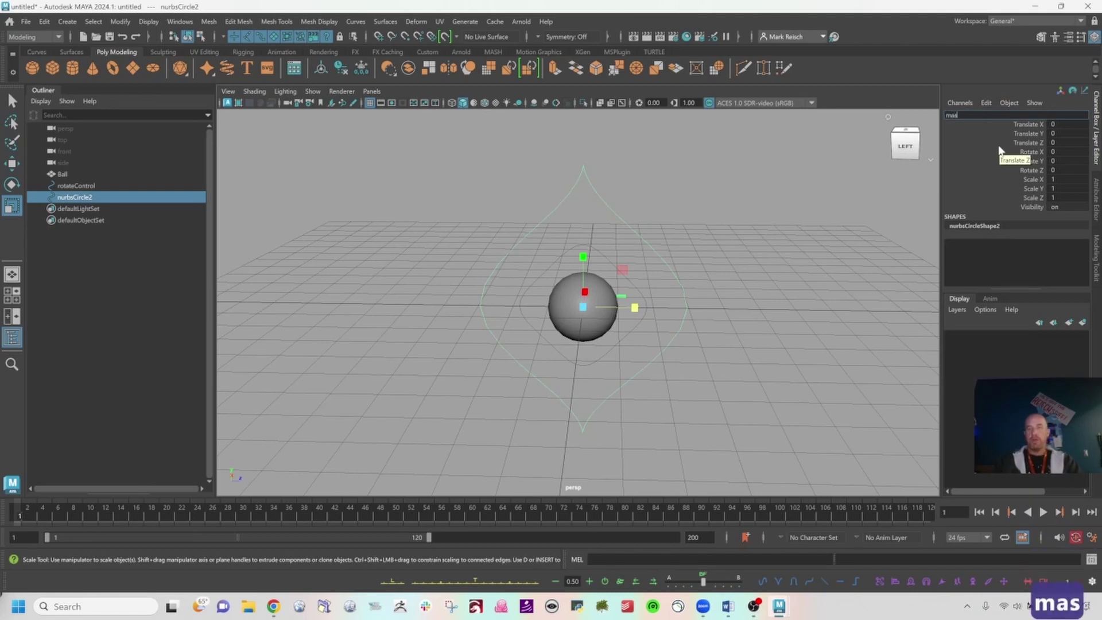
pyautogui.write('terMove')
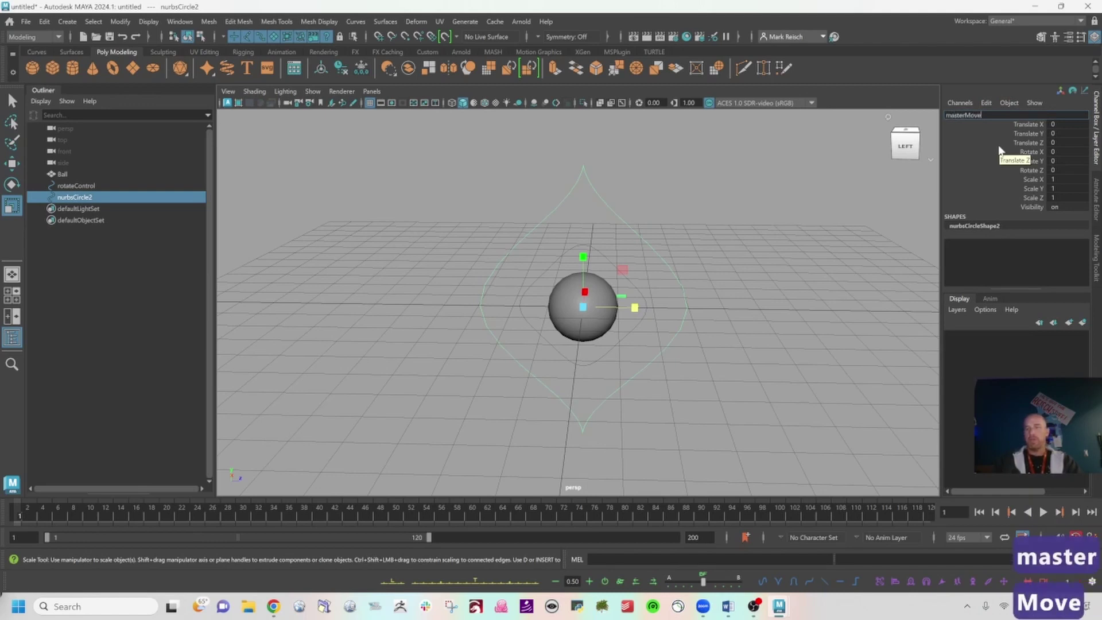
pyautogui.press('Return')
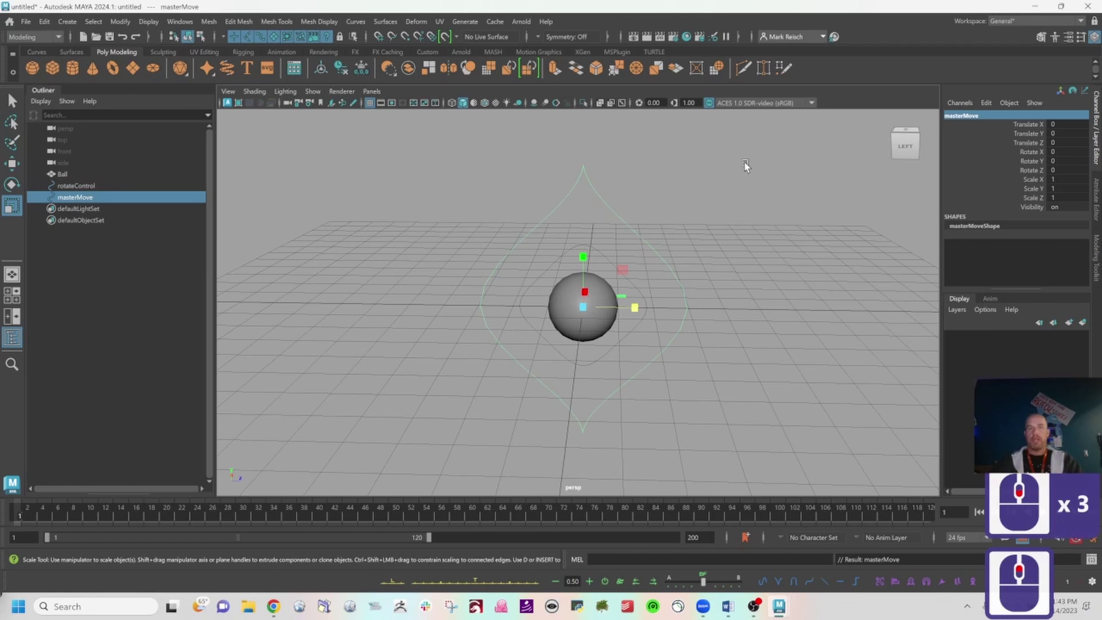
# Step: Select the Ball, rotateControl and masterMove together and delete their construction history
pyautogui.moveTo(745, 166); pyautogui.dragTo(342, 440)
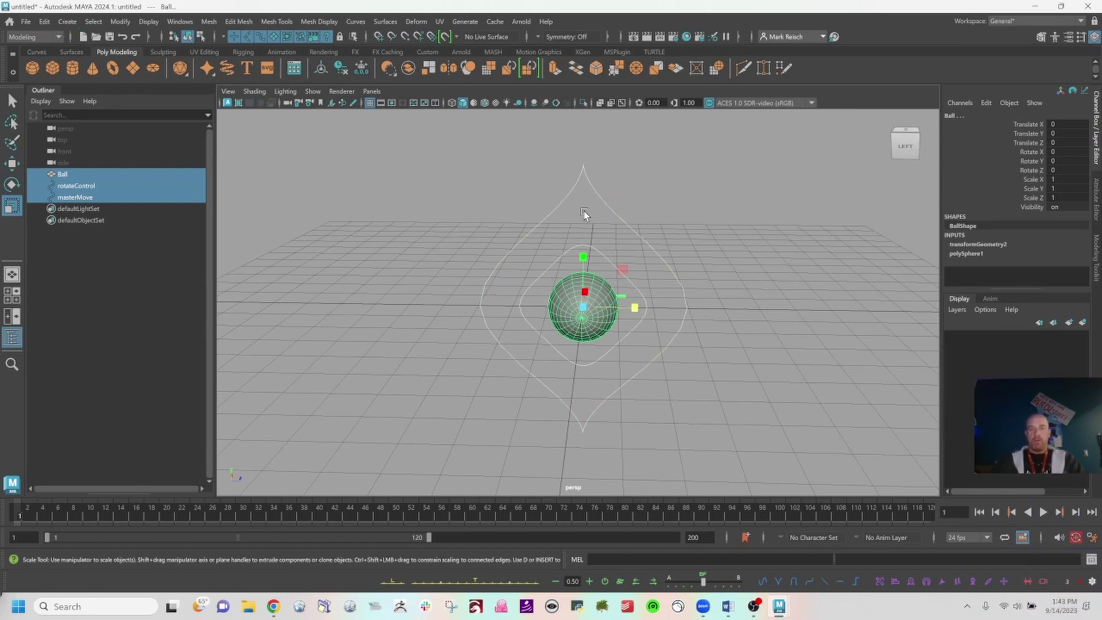
pyautogui.press('space')
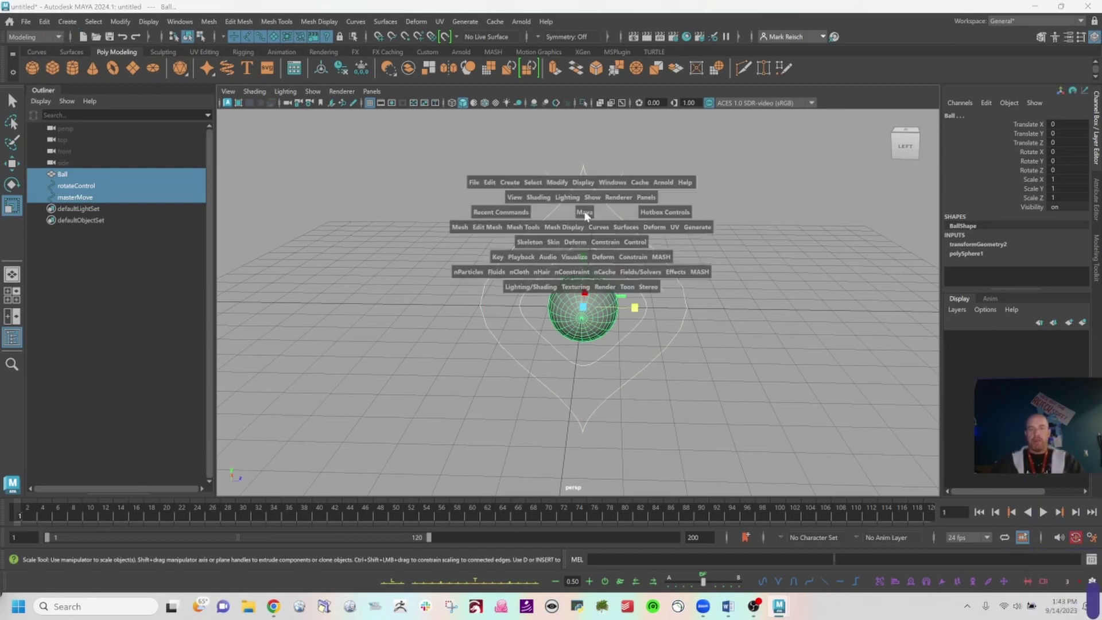
pyautogui.click(489, 183)
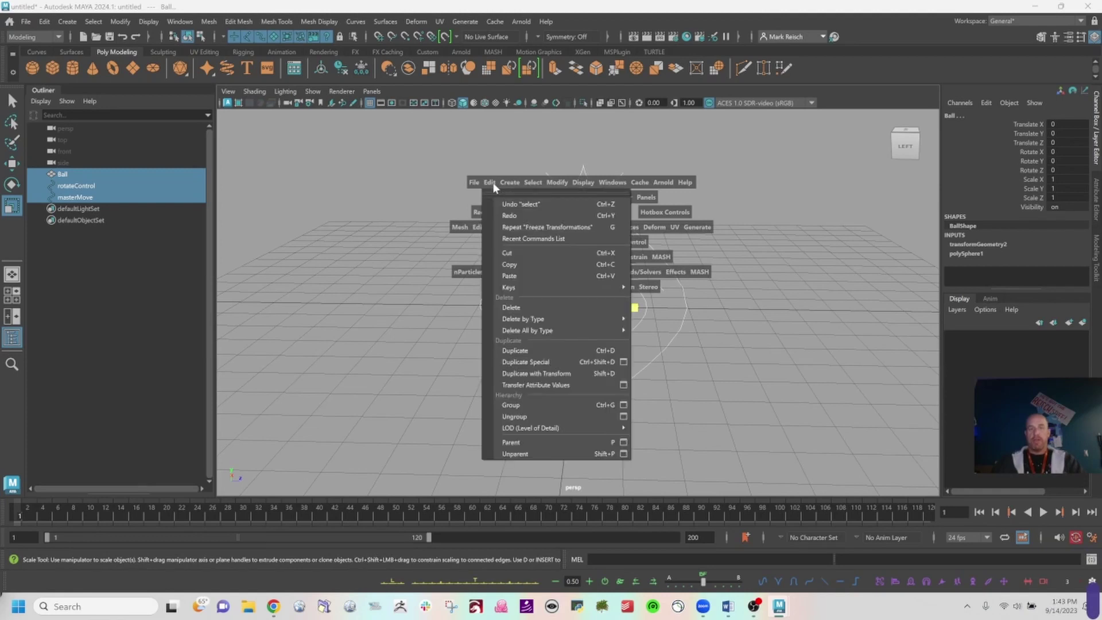
pyautogui.moveTo(538, 318)
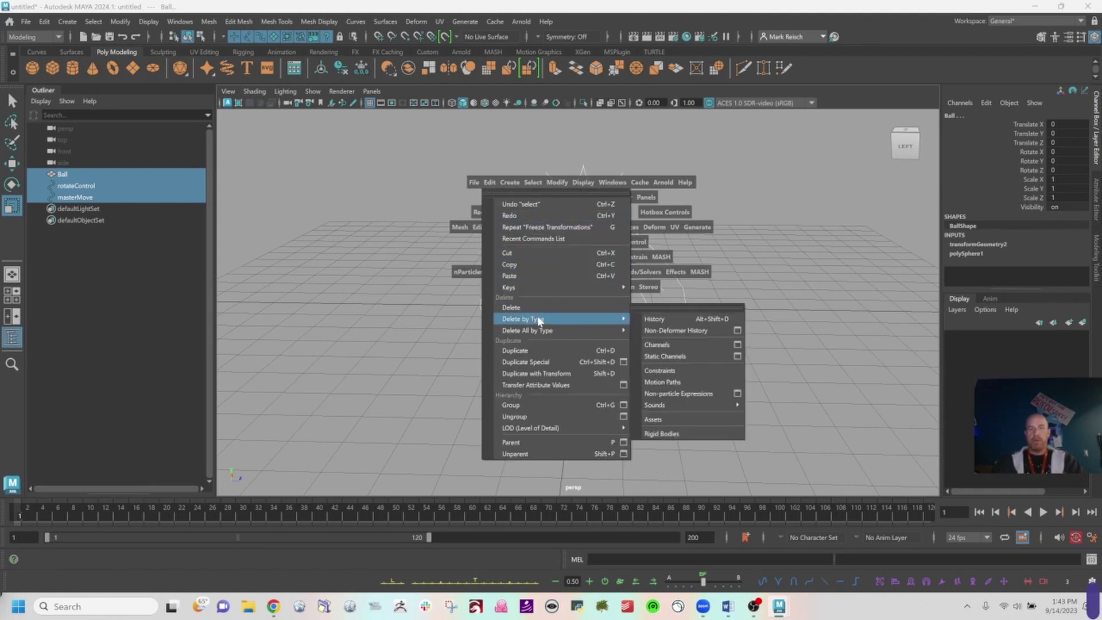
pyautogui.click(670, 318)
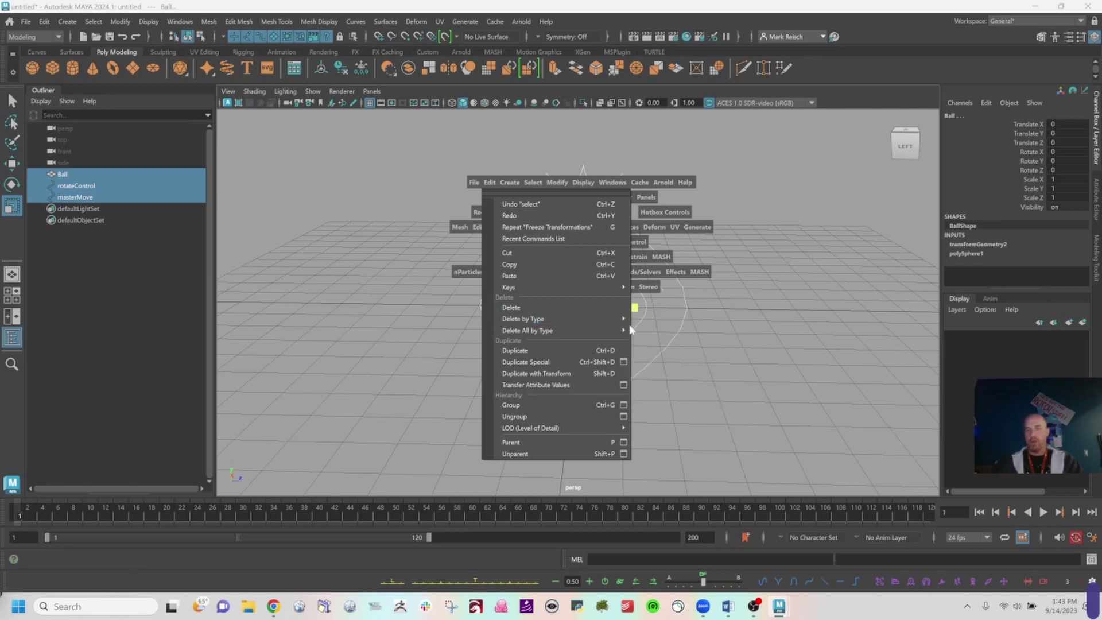
pyautogui.moveTo(606, 321)
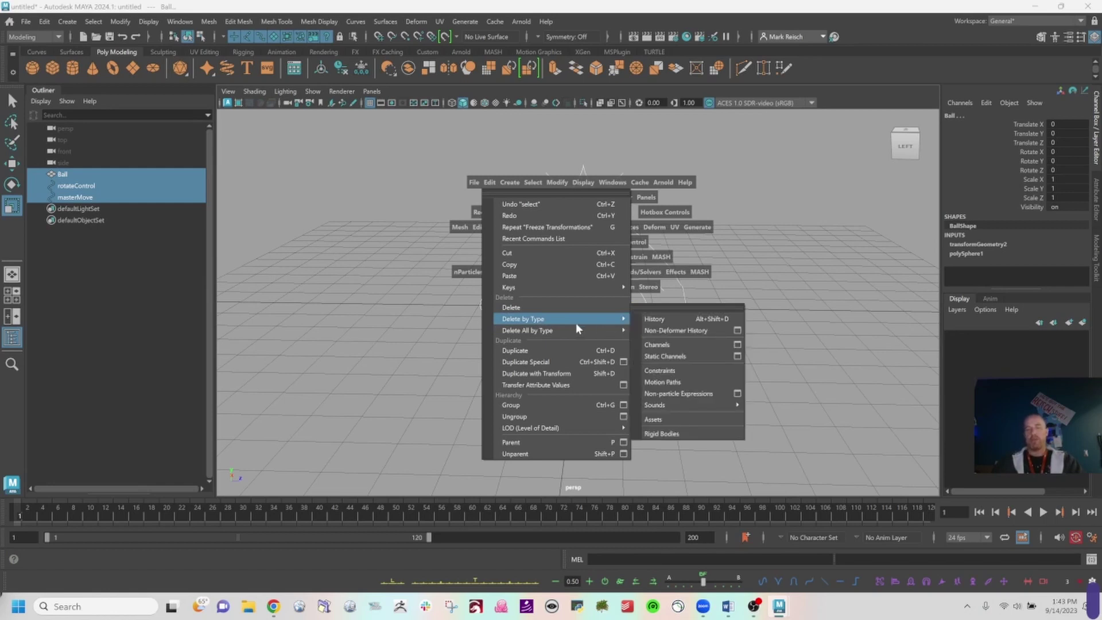
pyautogui.click(666, 319)
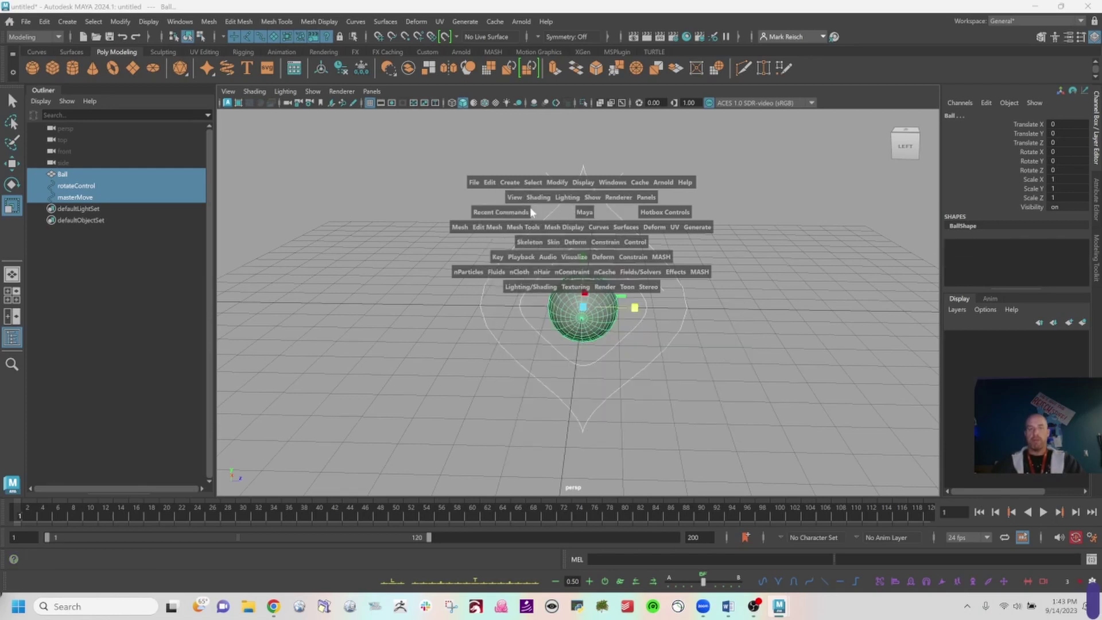
# Step: Freeze the transformations of the selected Ball, rotateControl and masterMove
pyautogui.click(489, 182)
pyautogui.click(557, 182)
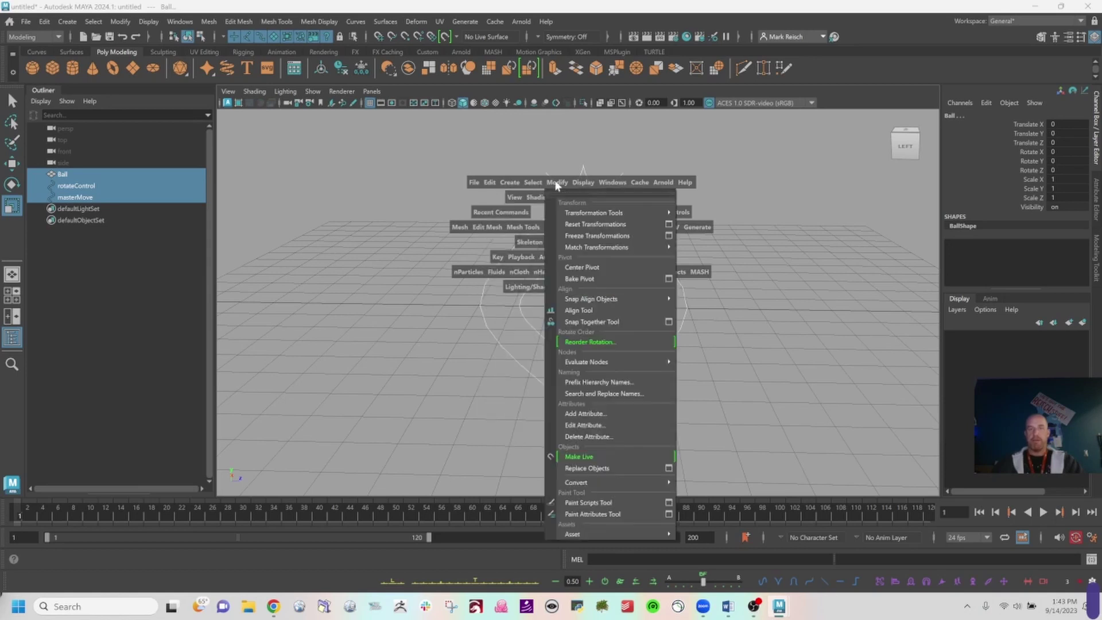
pyautogui.click(578, 237)
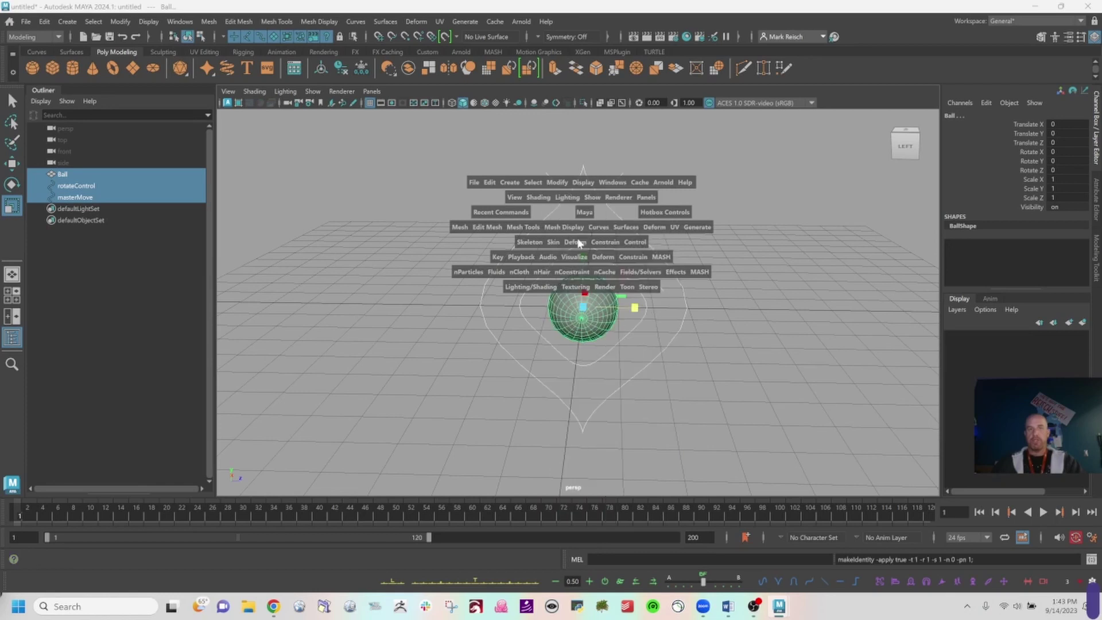
pyautogui.press('space')
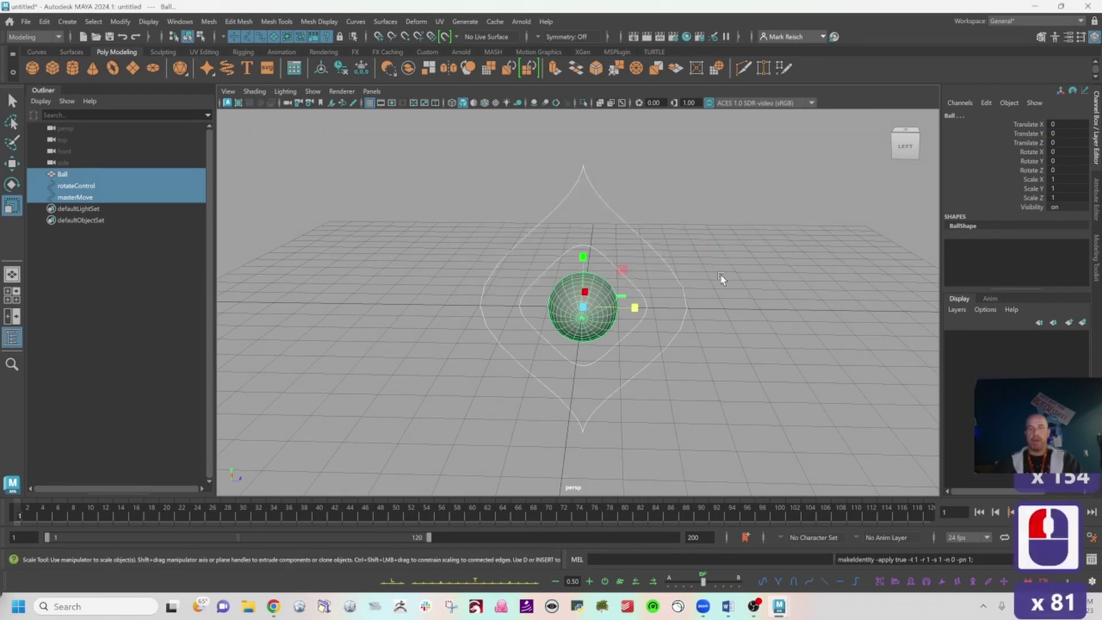
# Step: Move masterMove to about 0.45, 0.98, 3.02 and rotate it freely to about -11.6, 51.5, -62.6 degrees to test the control
pyautogui.click(622, 237)
pyautogui.click(595, 219)
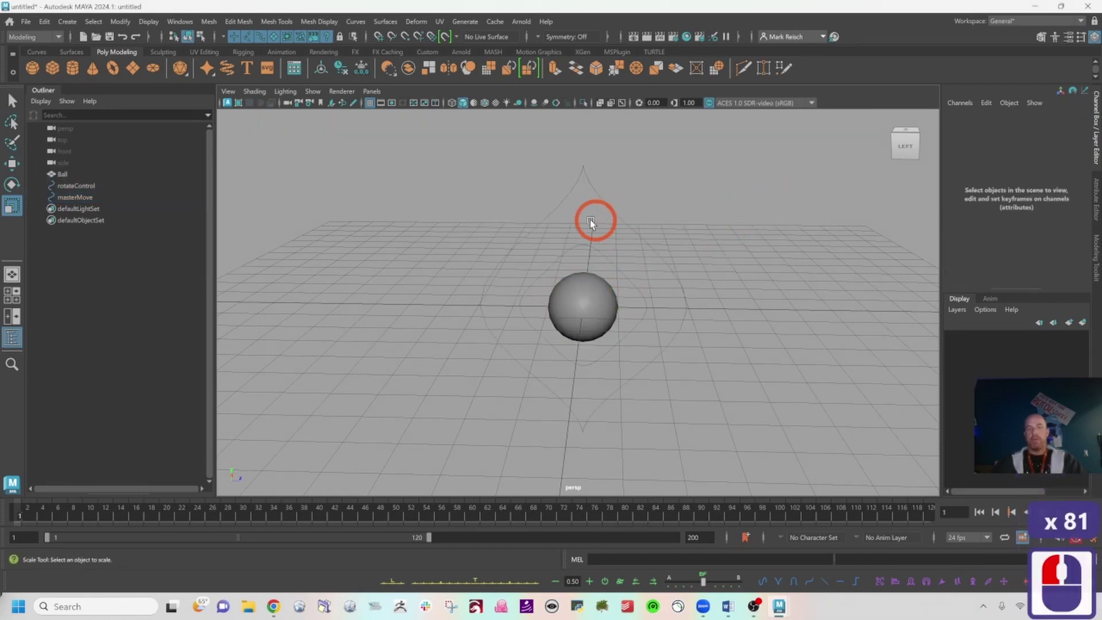
pyautogui.click(644, 191)
pyautogui.press('w')
pyautogui.moveTo(591, 300); pyautogui.dragTo(725, 238)
pyautogui.press('e')
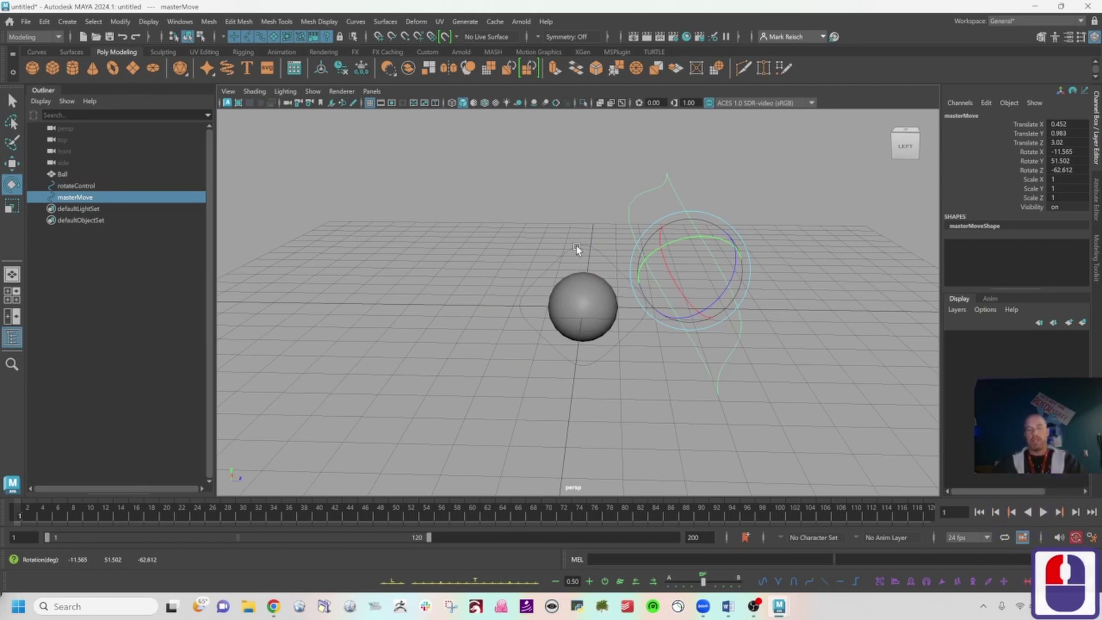
# Step: Set masterMove's Translate and Rotate values to 0 on all axes, and select its three Scale channels
pyautogui.click(1072, 170)
pyautogui.moveTo(1072, 169); pyautogui.dragTo(1068, 124)
pyautogui.write('0')
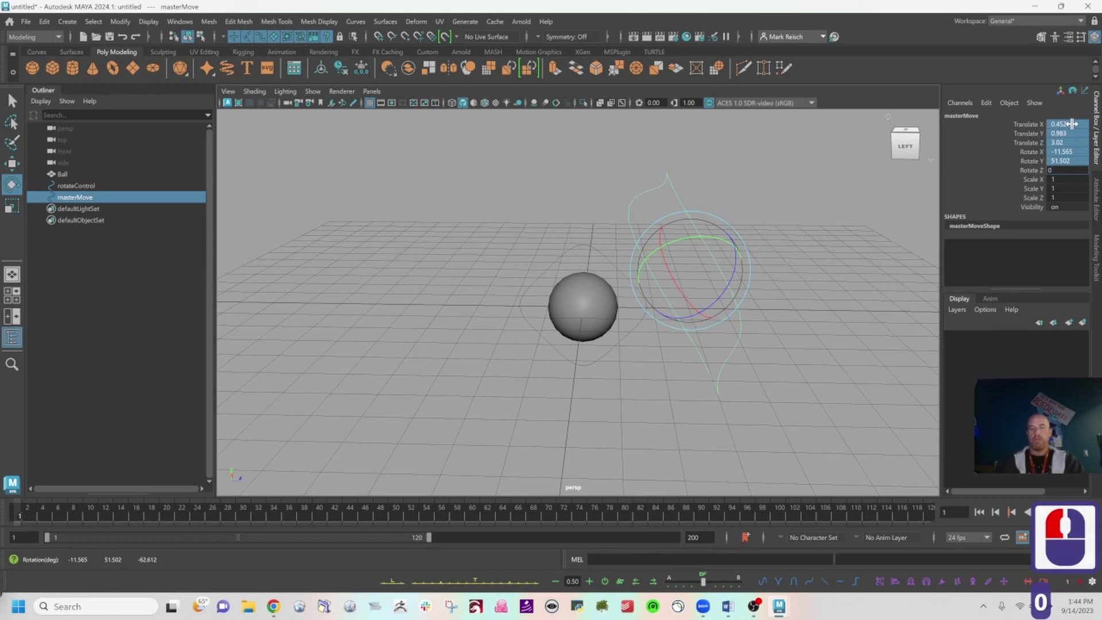
pyautogui.press('Return')
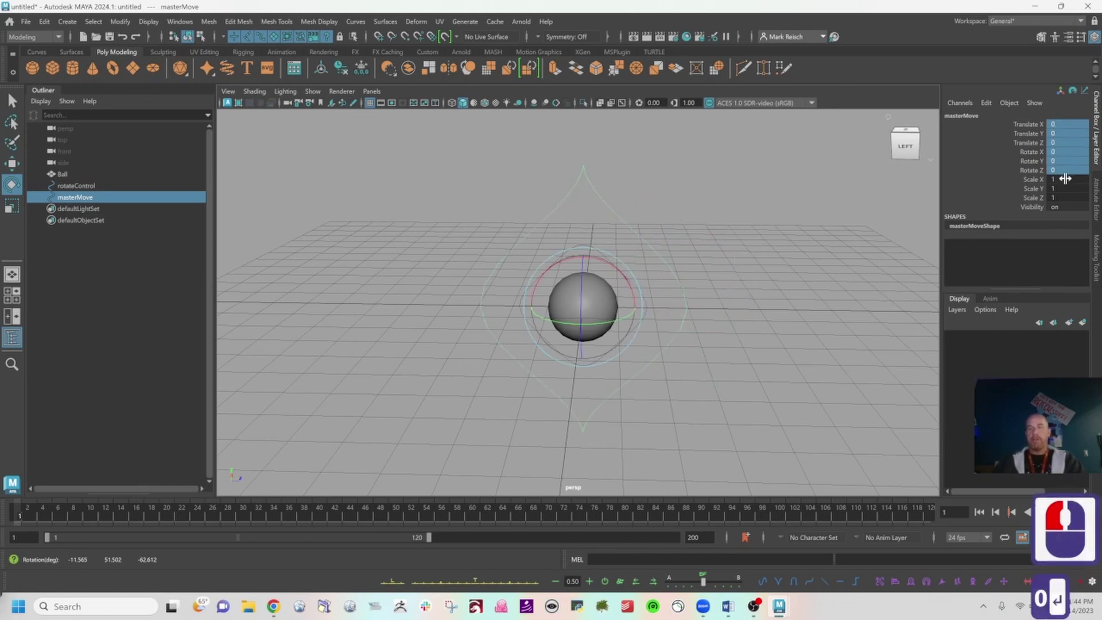
pyautogui.moveTo(1067, 179); pyautogui.dragTo(1067, 196)
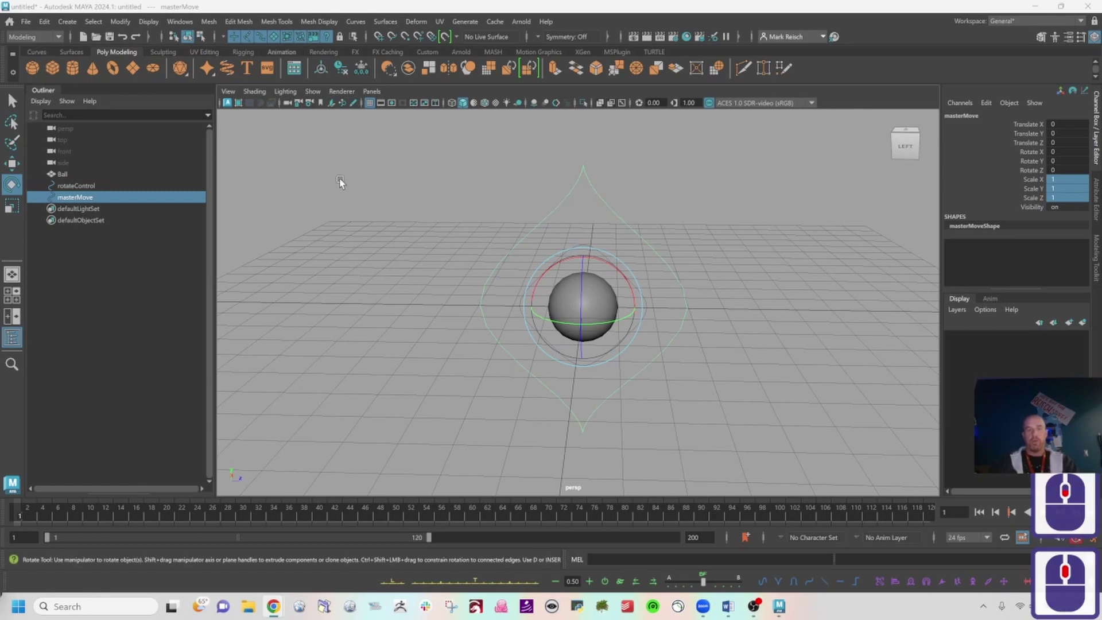
# Step: Turn on Wireframe on Shaded in the perspective view so the Ball's edges are drawn over its shading
pyautogui.click(570, 239)
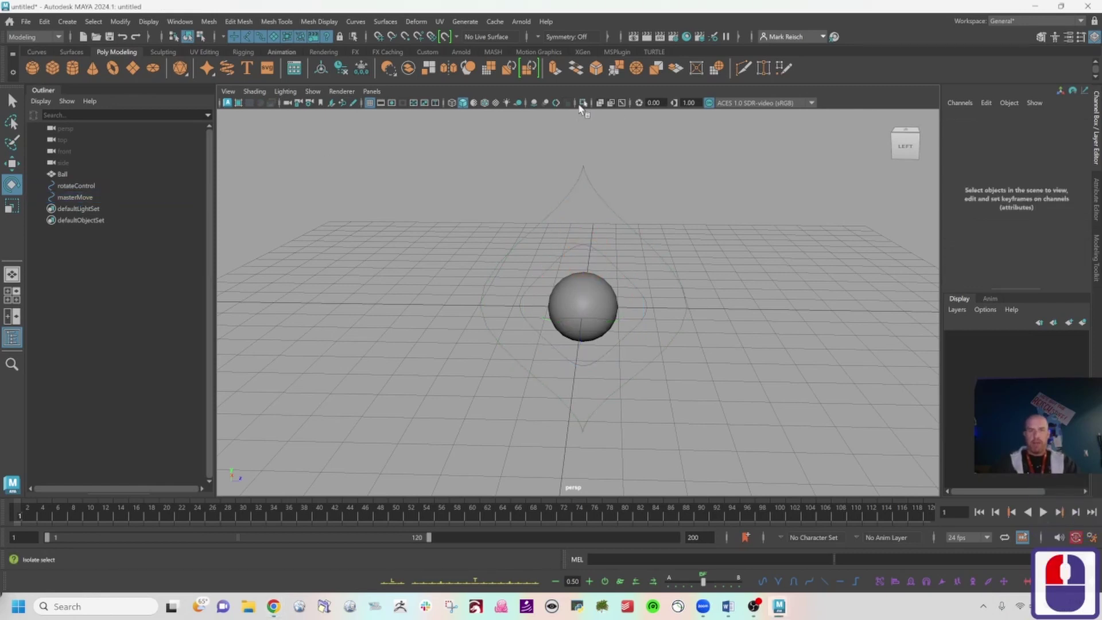
pyautogui.click(605, 315)
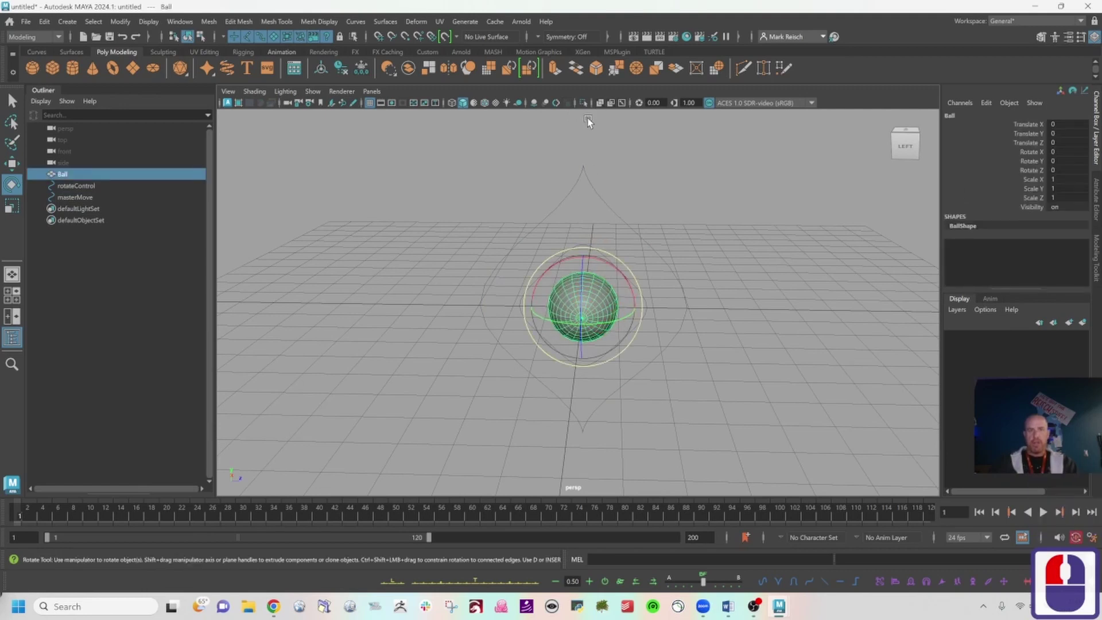
pyautogui.click(507, 162)
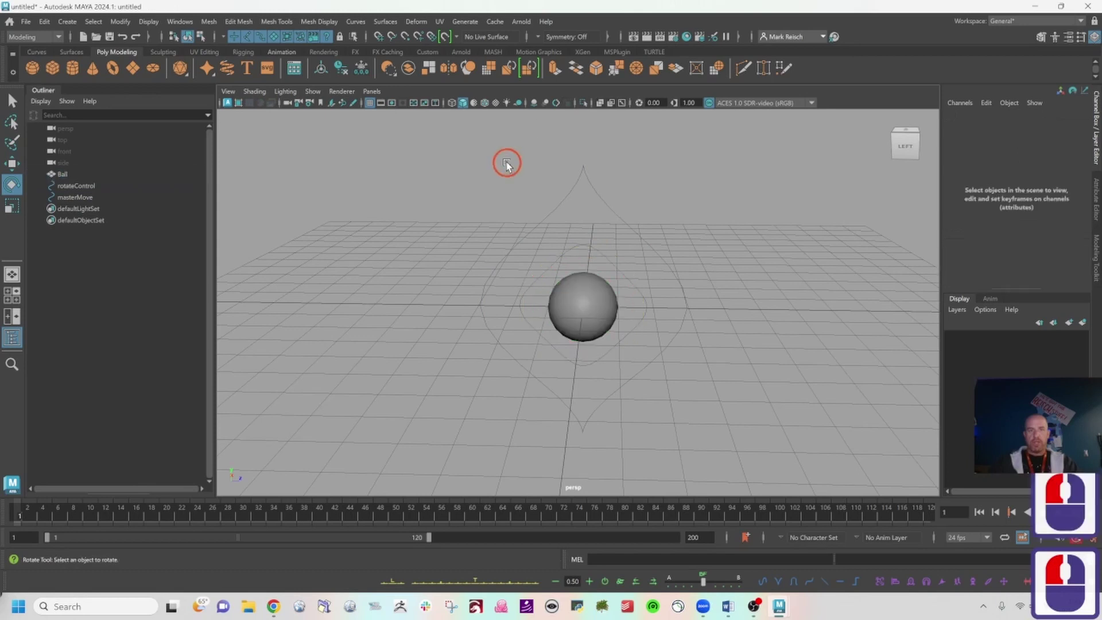
pyautogui.click(484, 105)
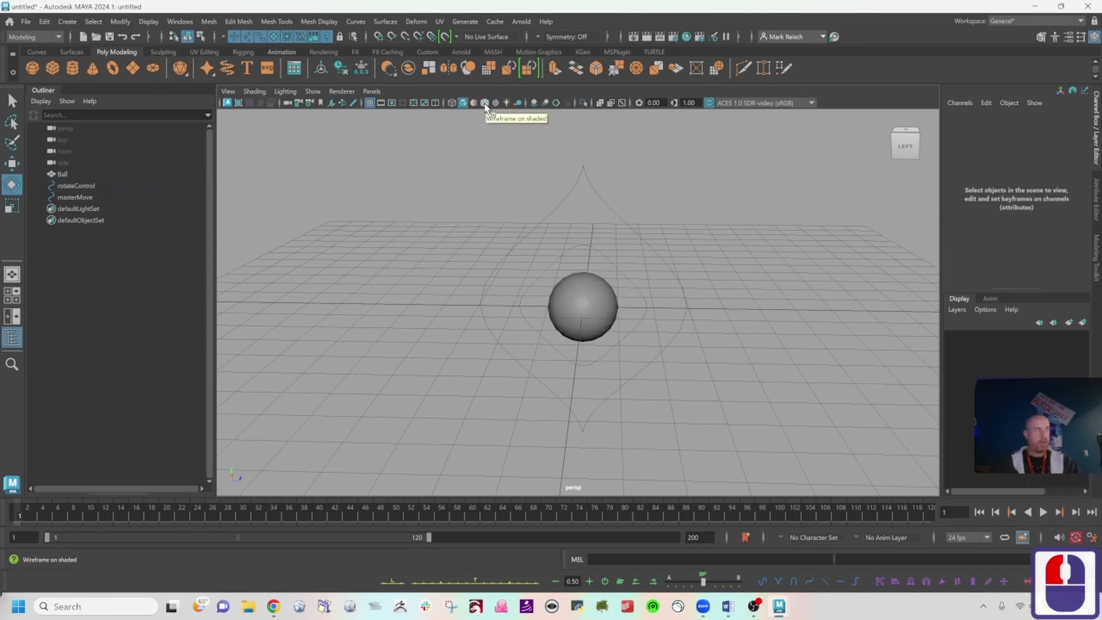
pyautogui.press('super+equal')
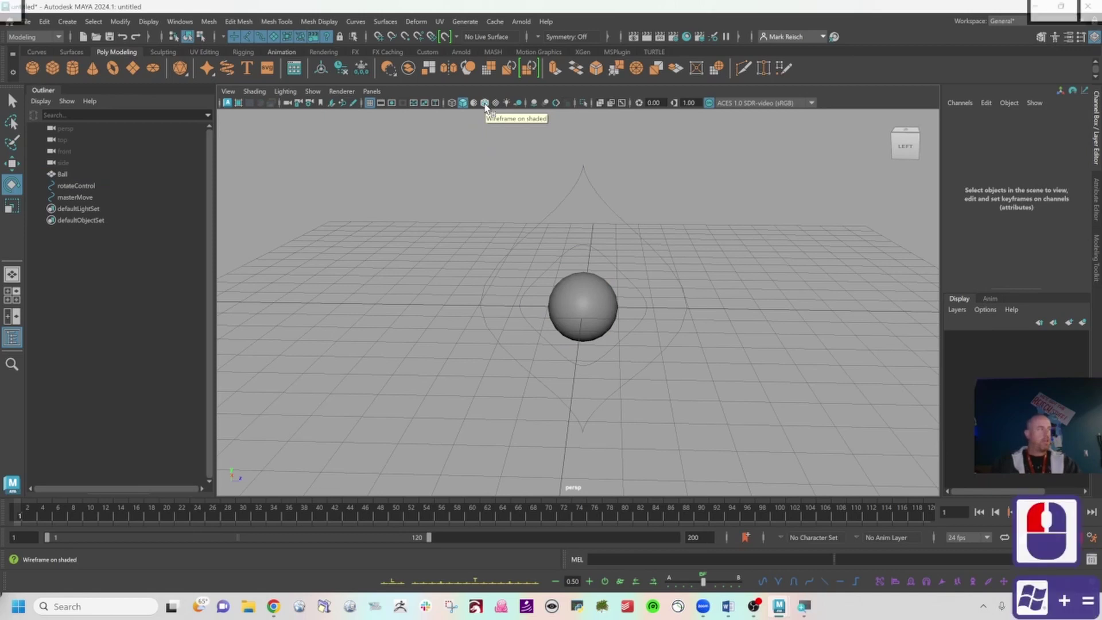
pyautogui.press('super+equal')
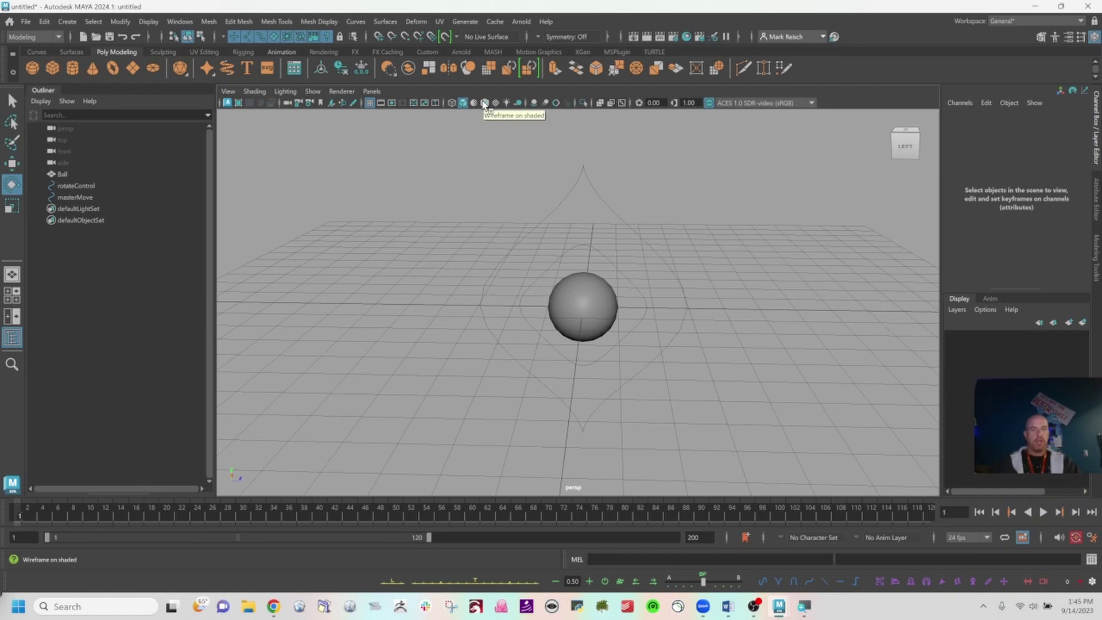
pyautogui.click(484, 103)
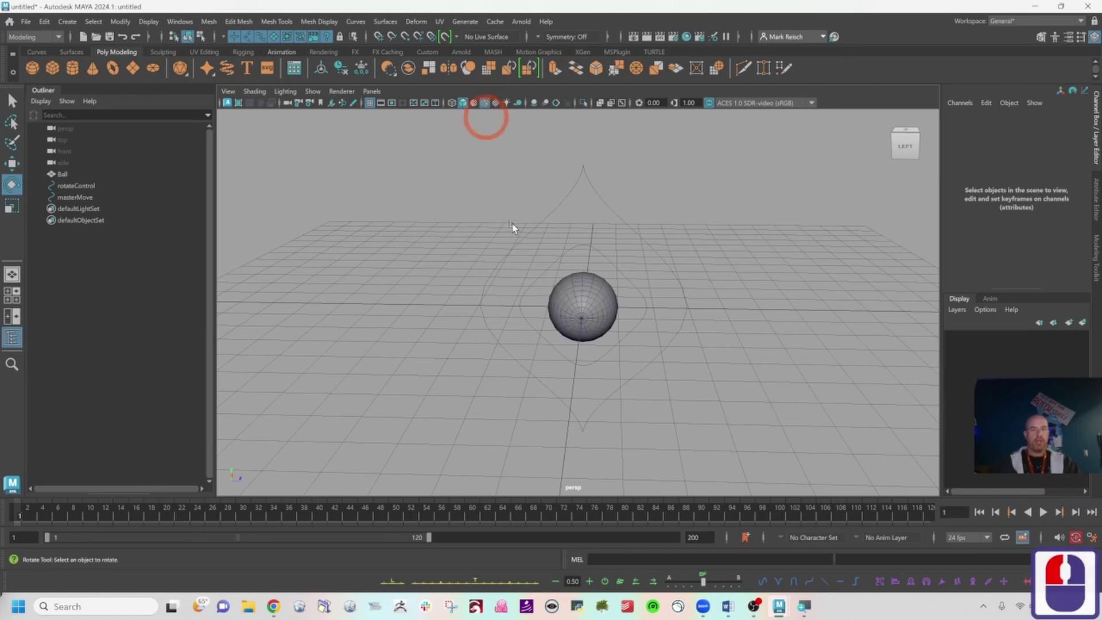
pyautogui.press('super+minus')
pyautogui.press('super+minus')
pyautogui.press('super+minus')
pyautogui.press('super+minus')
pyautogui.press('super+minus')
pyautogui.press('super+minus')
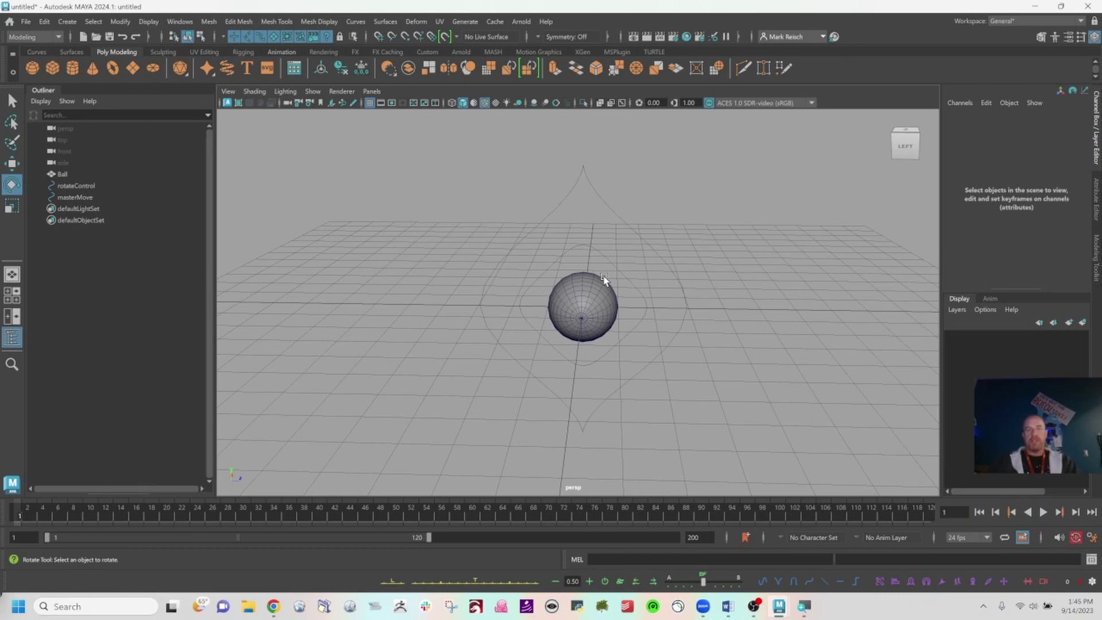
# Step: Select the rotateControl curve first and add the Ball to the selection
pyautogui.click(619, 246)
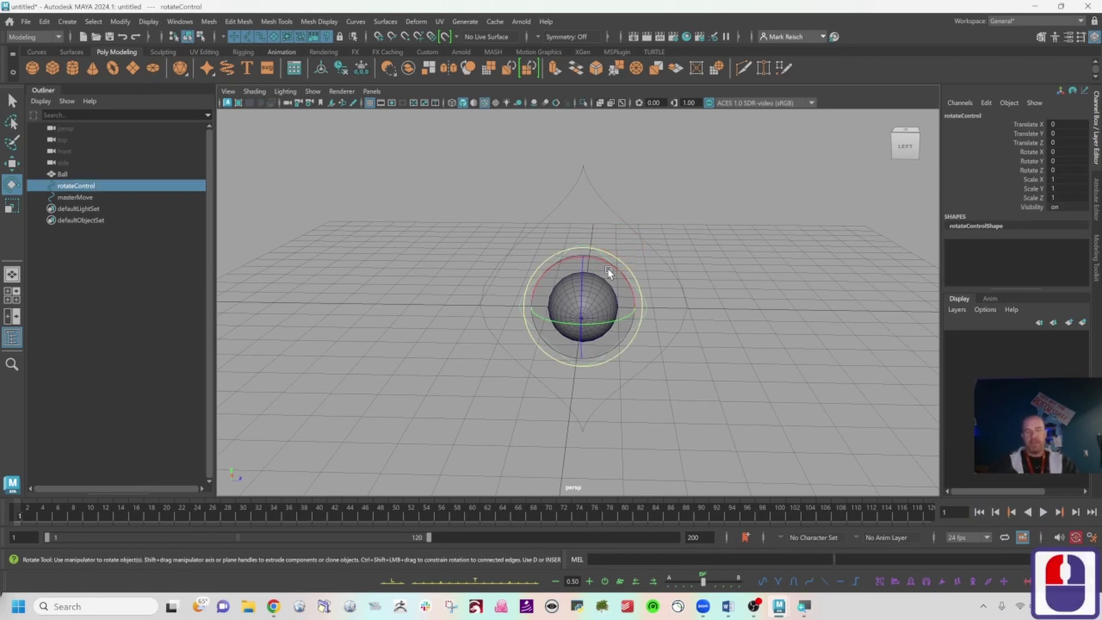
pyautogui.press('w')
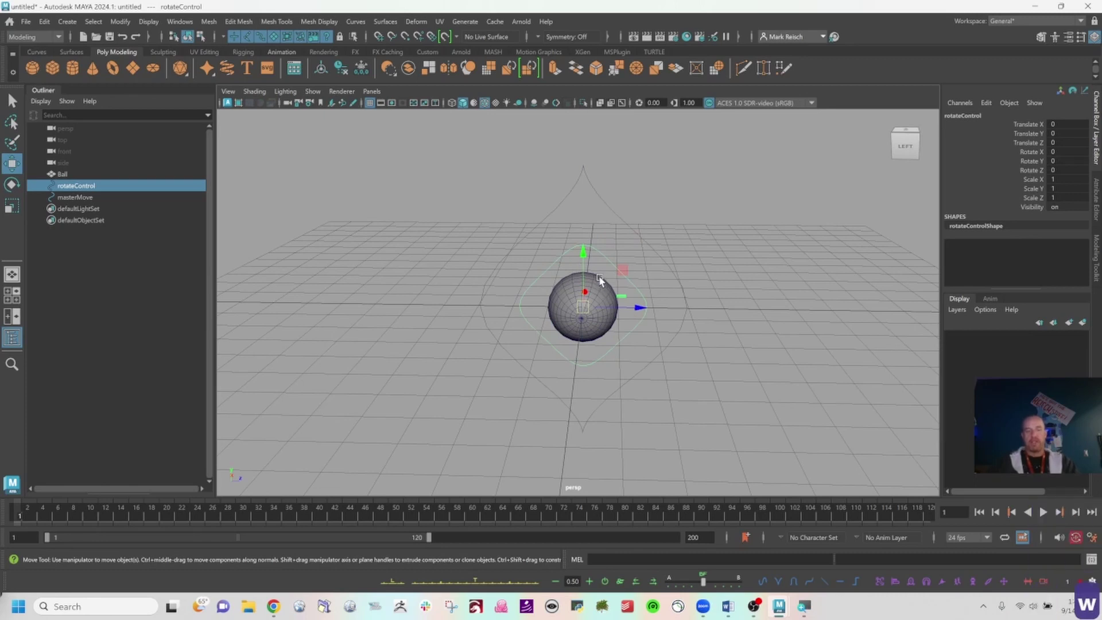
pyautogui.press('e')
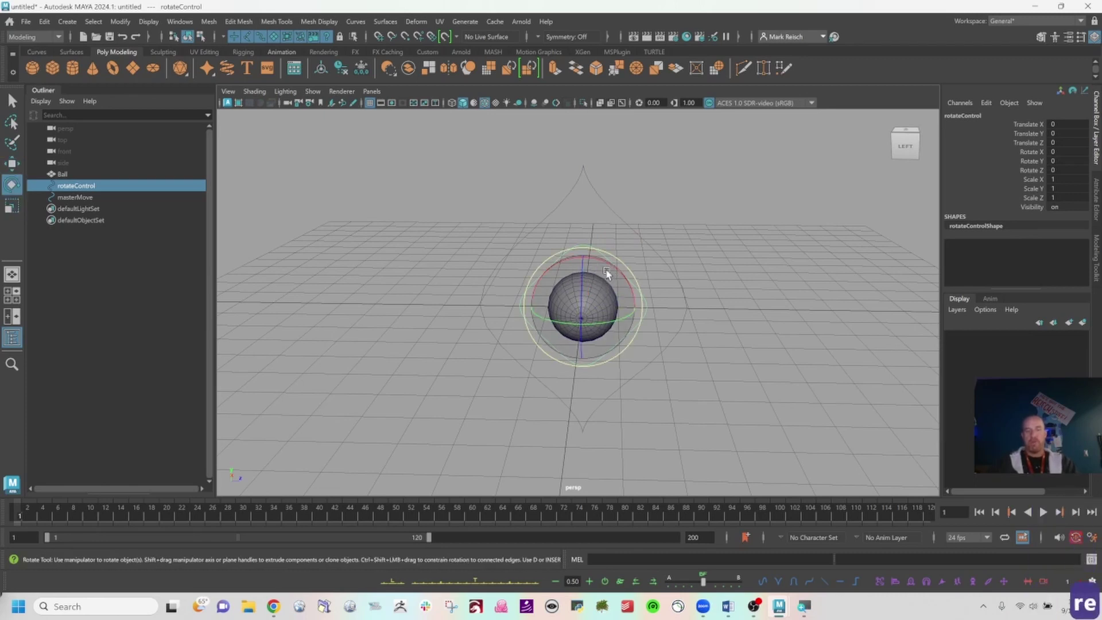
pyautogui.click(601, 277)
pyautogui.click(601, 290)
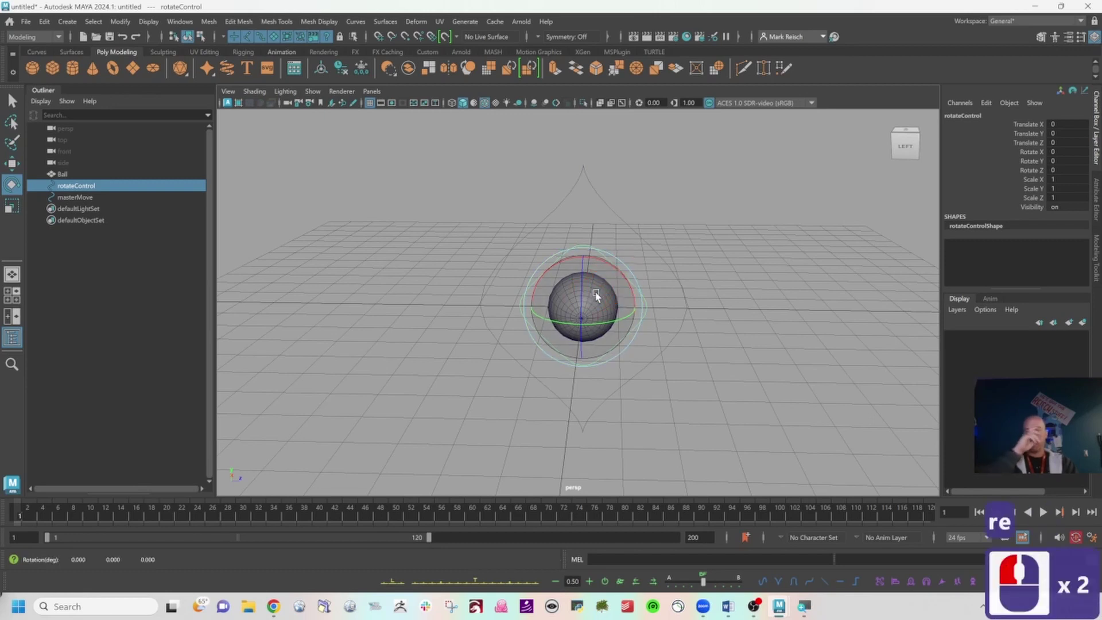
pyautogui.press('e')
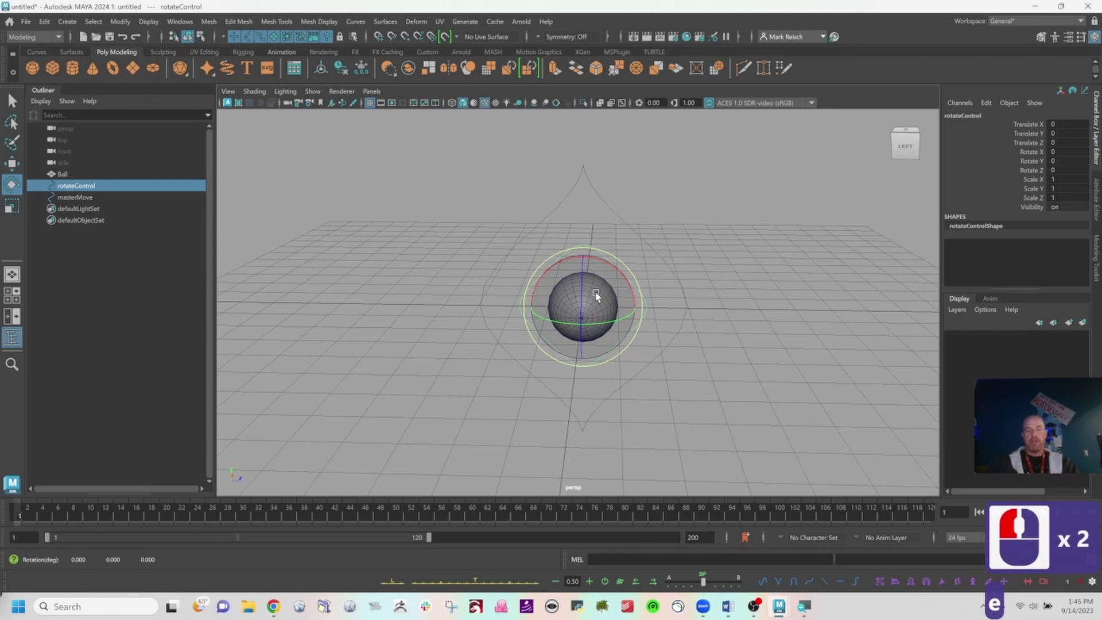
pyautogui.press('w')
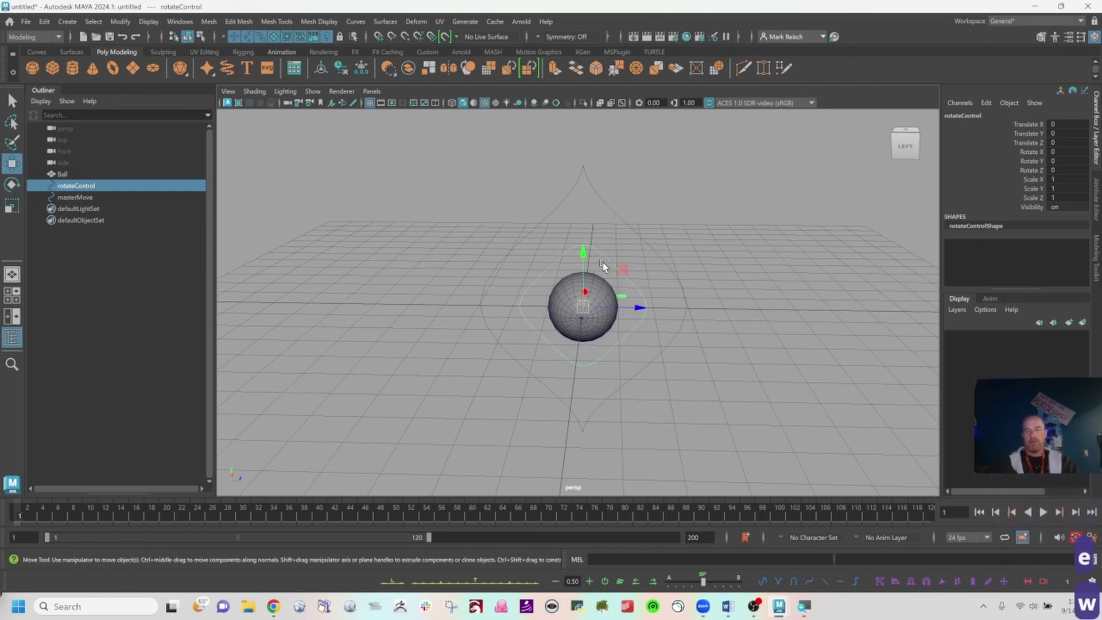
pyautogui.click(613, 240)
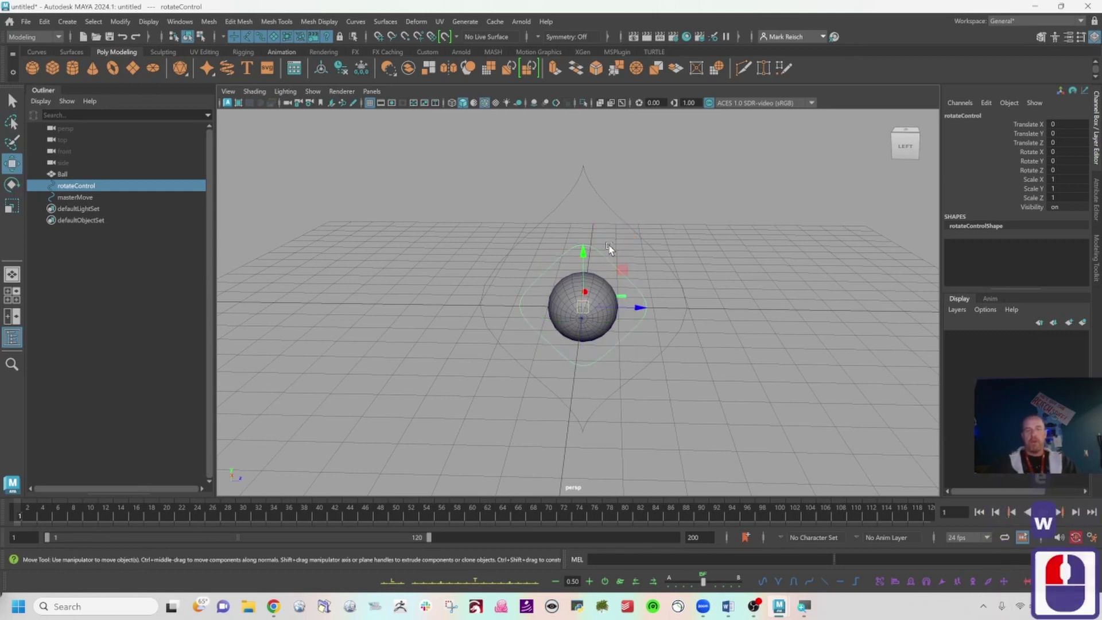
pyautogui.click(604, 250)
pyautogui.click(593, 258)
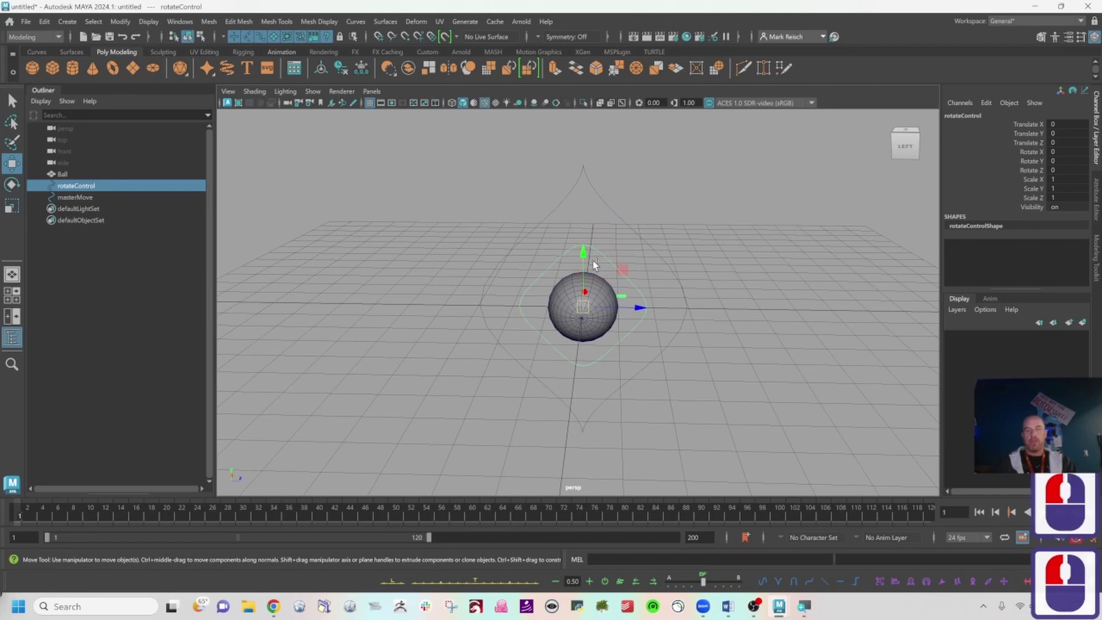
pyautogui.keyDown('shift'); pyautogui.click(599, 288); pyautogui.keyUp('shift')
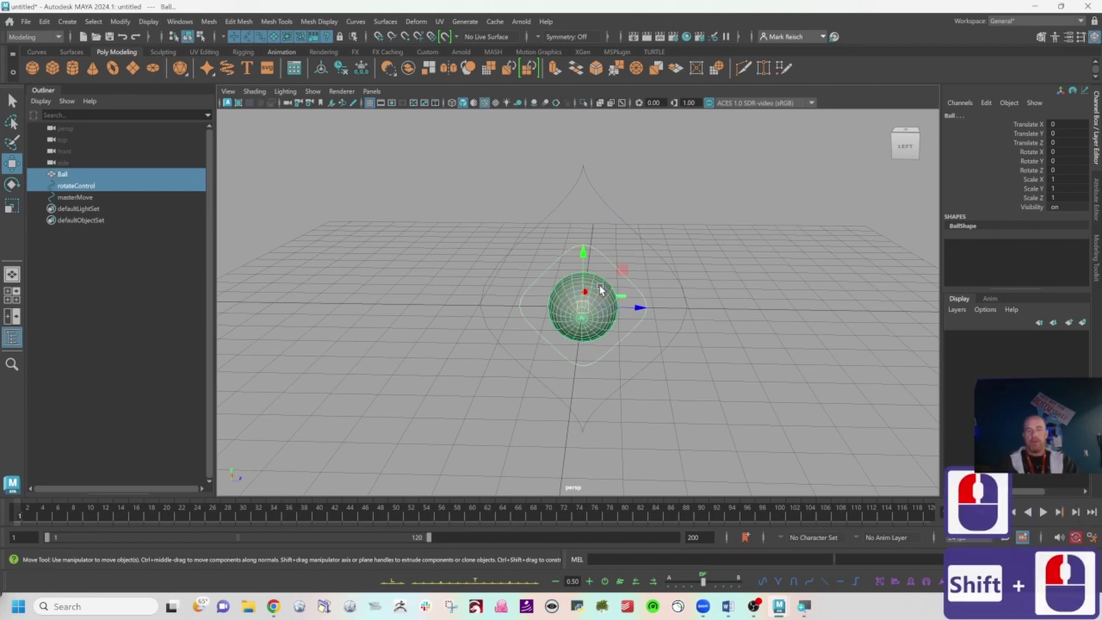
# Step: Orient-constrain the Ball to rotateControl with Maintain Offset on, all constraint axes and a weight of 1
pyautogui.press('space')
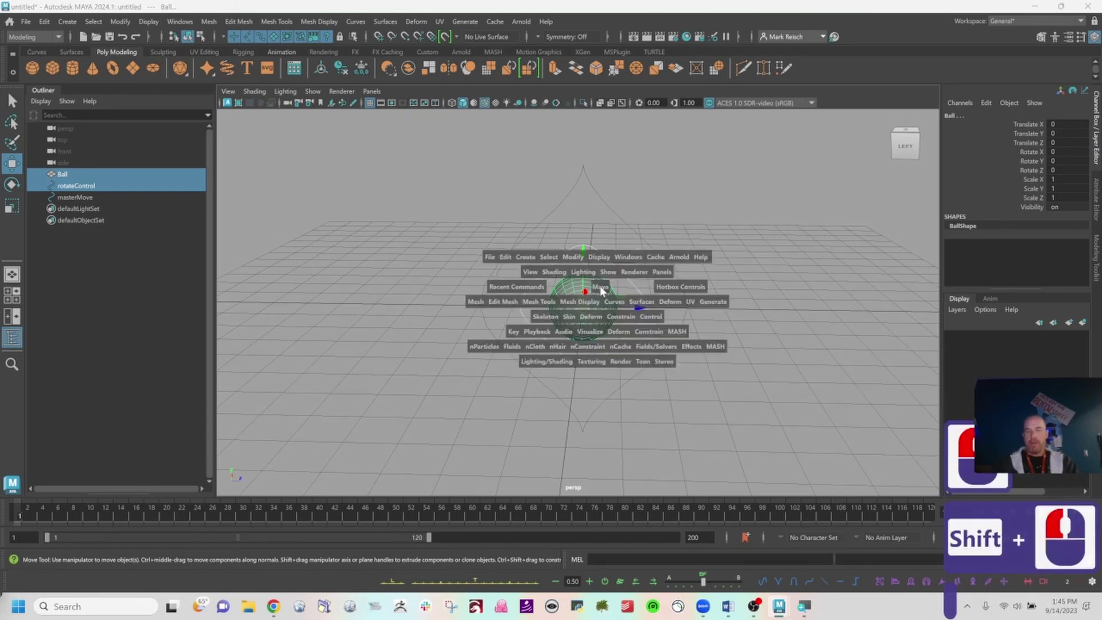
pyautogui.click(621, 316)
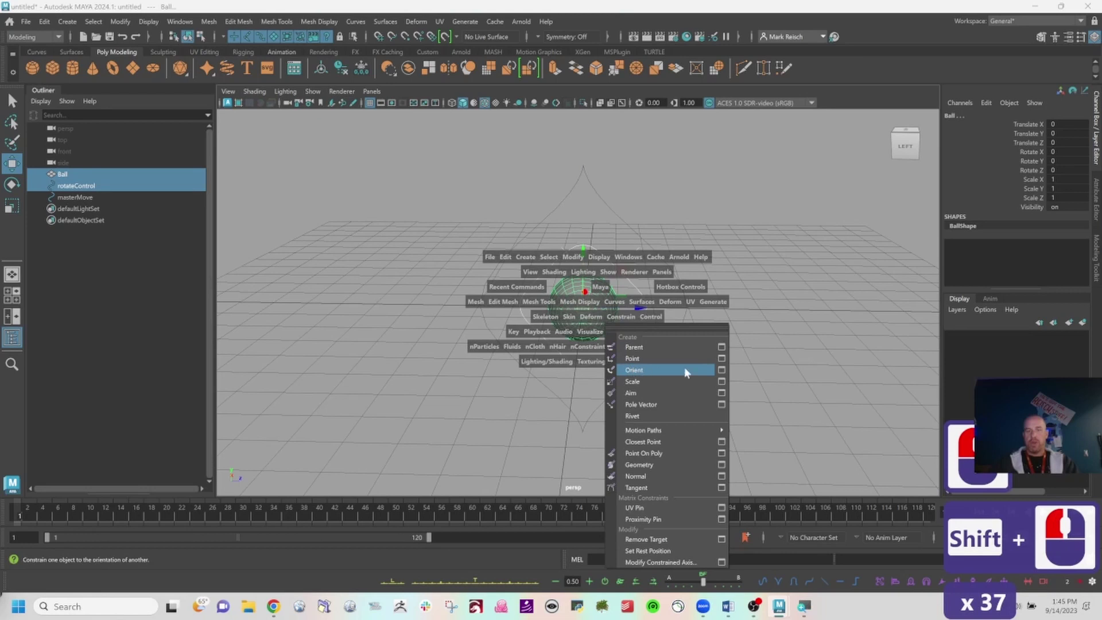
pyautogui.click(725, 370)
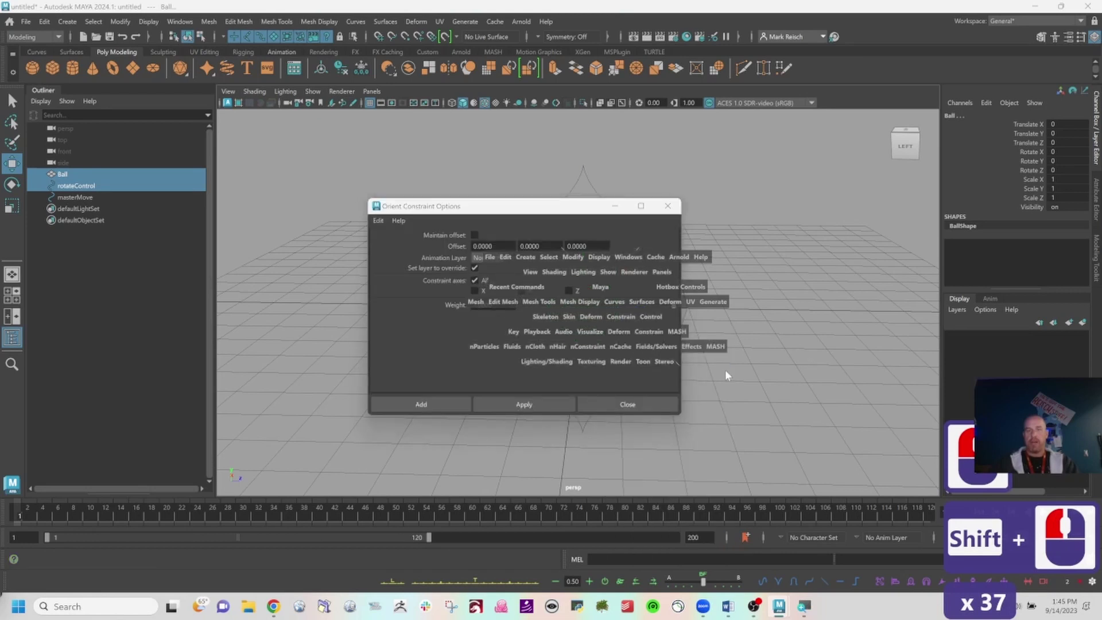
pyautogui.moveTo(527, 210); pyautogui.dragTo(662, 157)
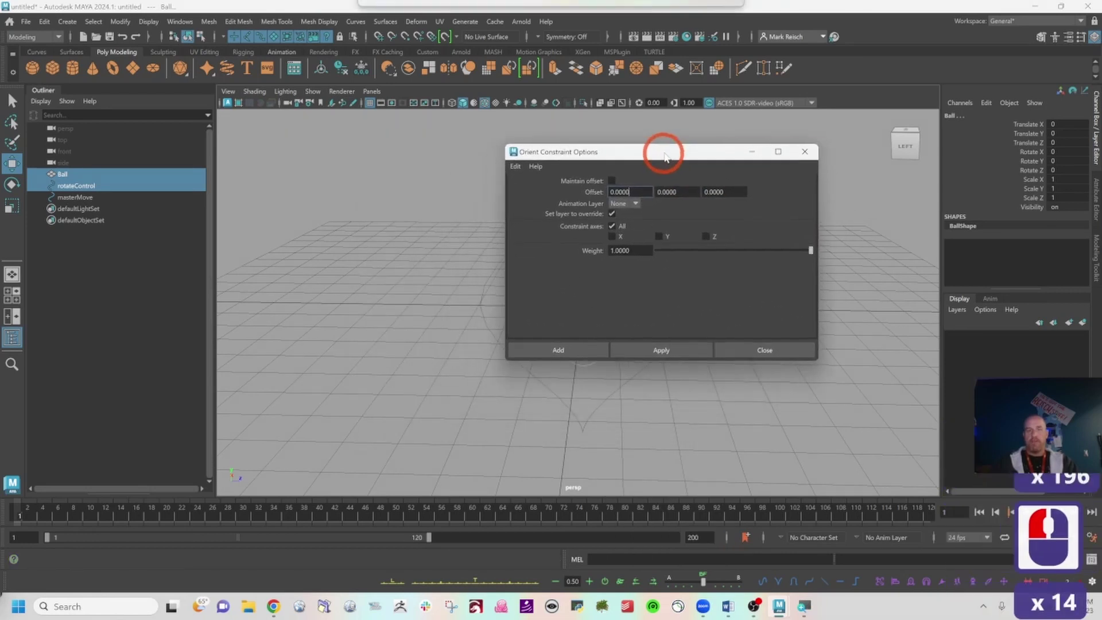
pyautogui.click(610, 183)
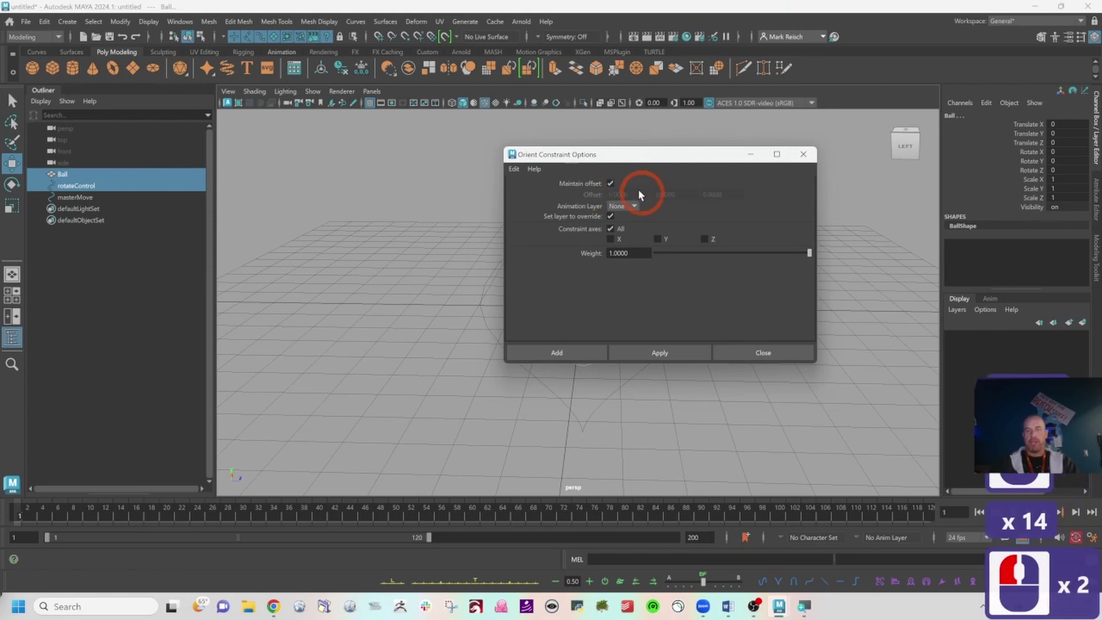
pyautogui.click(611, 184)
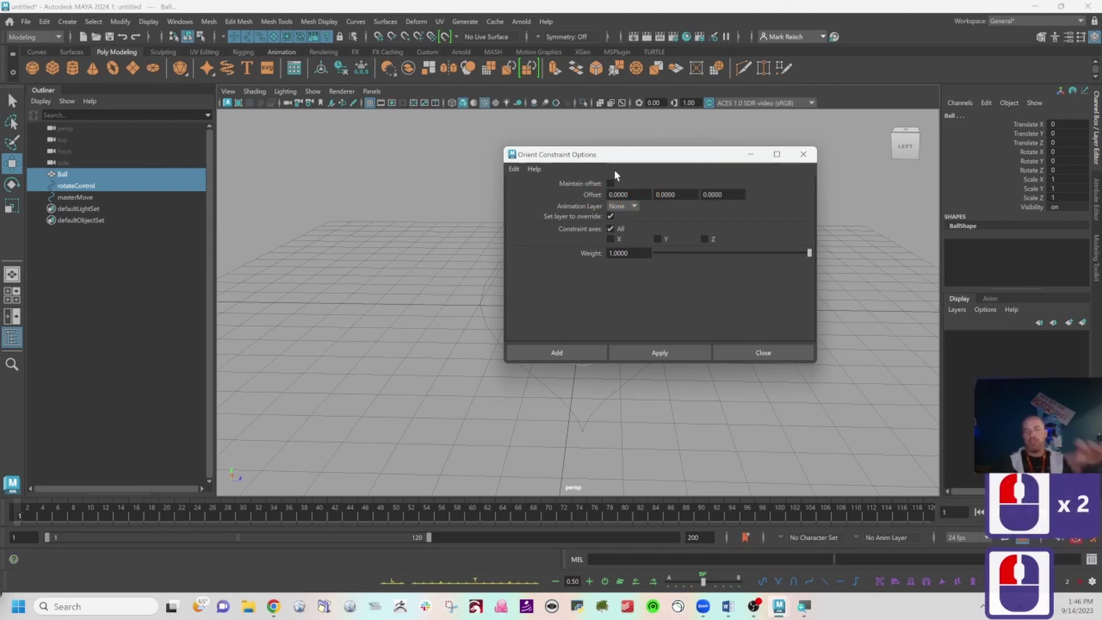
pyautogui.click(611, 184)
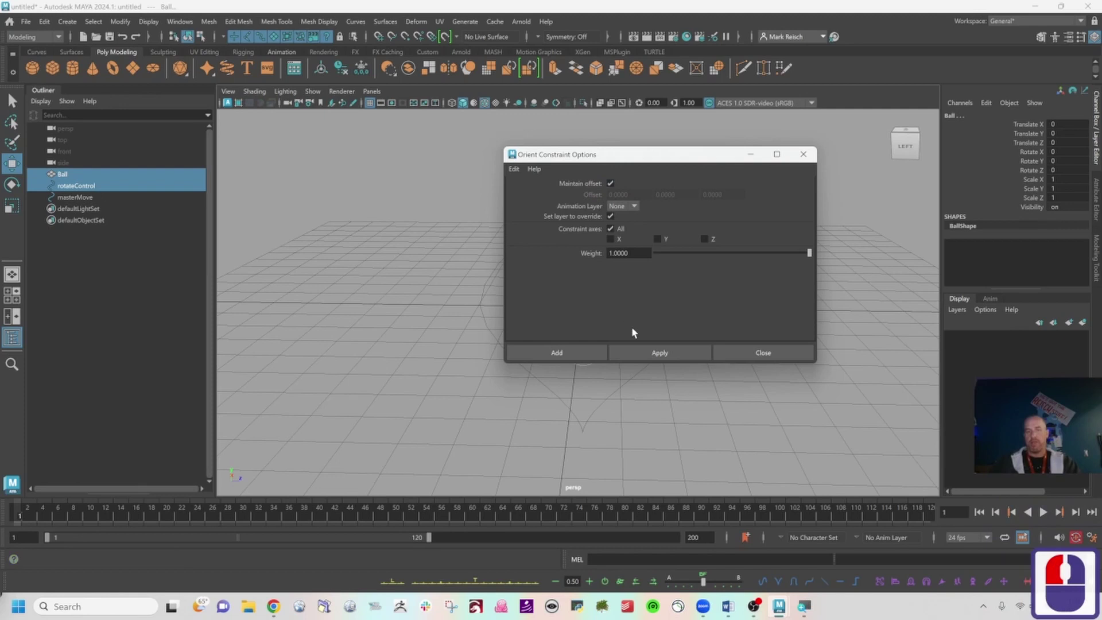
pyautogui.click(591, 353)
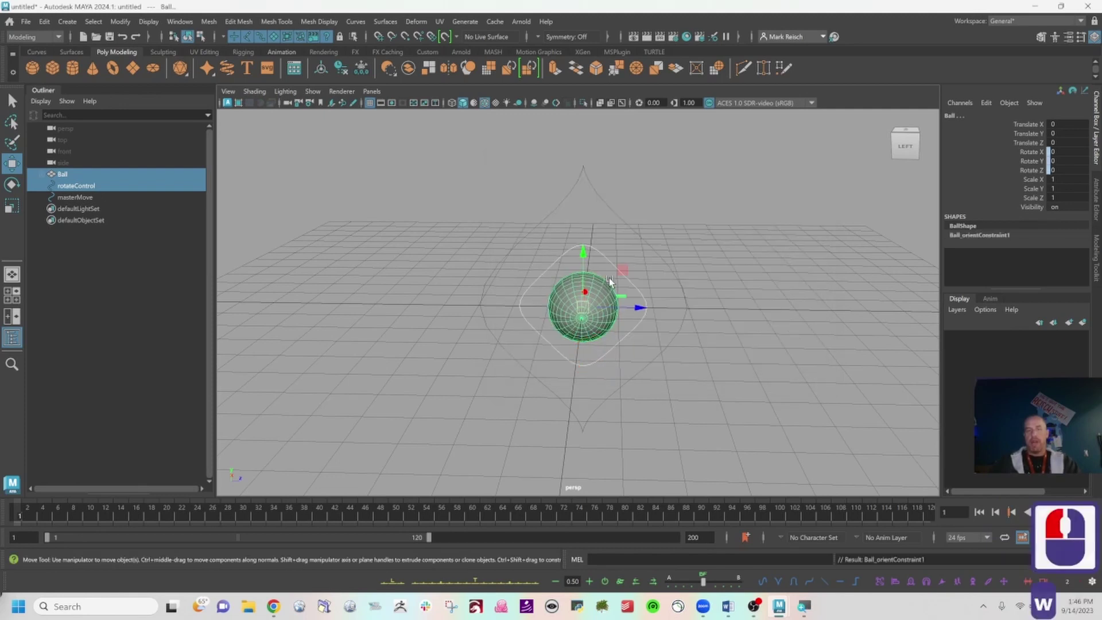
# Step: Rotate rotateControl about 12 degrees around X to test the constraint, and reset its Rotate X to 0
pyautogui.click(601, 227)
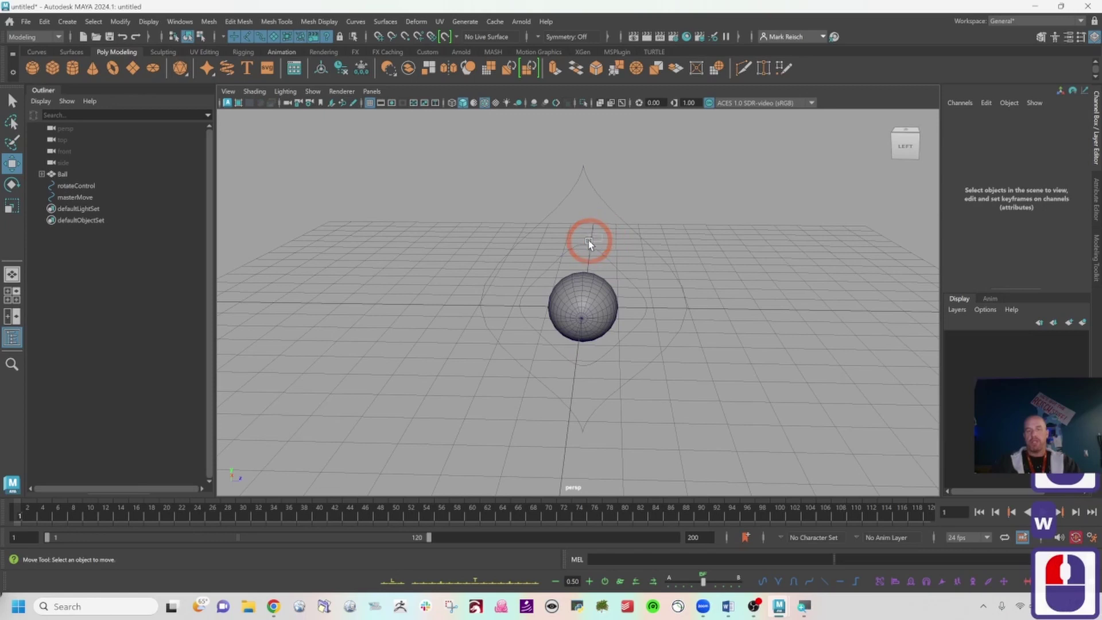
pyautogui.click(552, 249)
pyautogui.press('e')
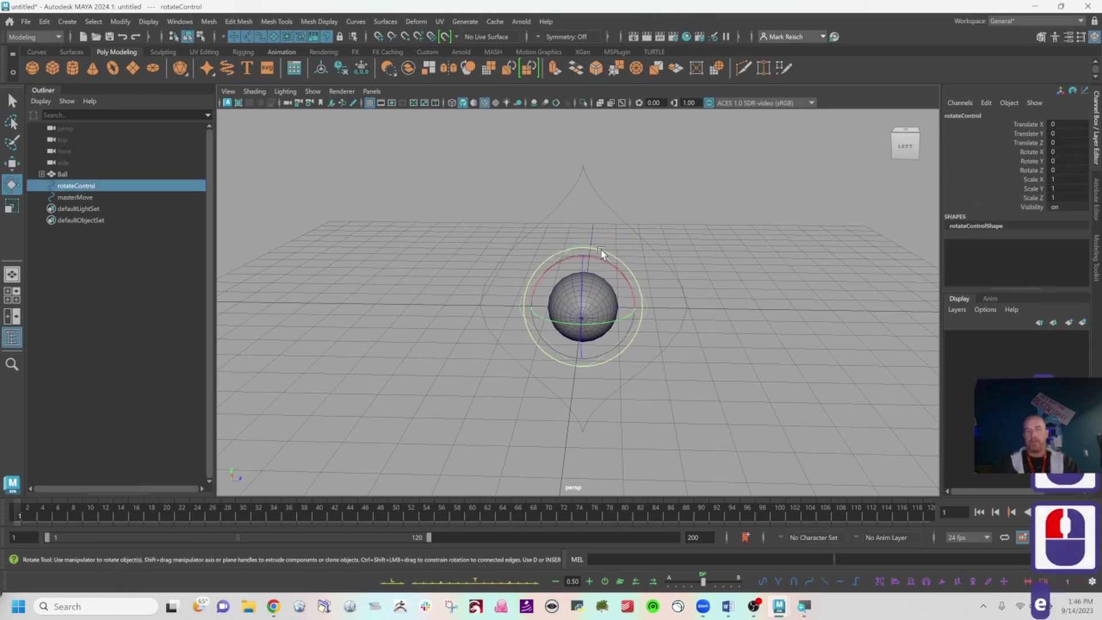
pyautogui.moveTo(603, 261); pyautogui.dragTo(614, 286)
pyautogui.hotkey('ctrl', 'z')
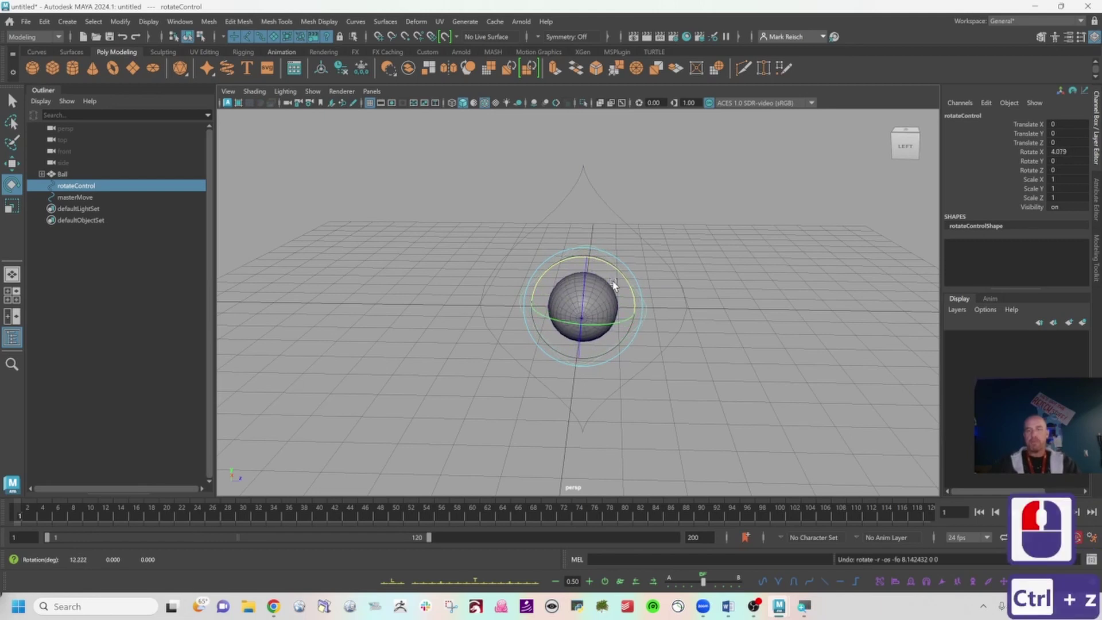
pyautogui.click(1057, 152)
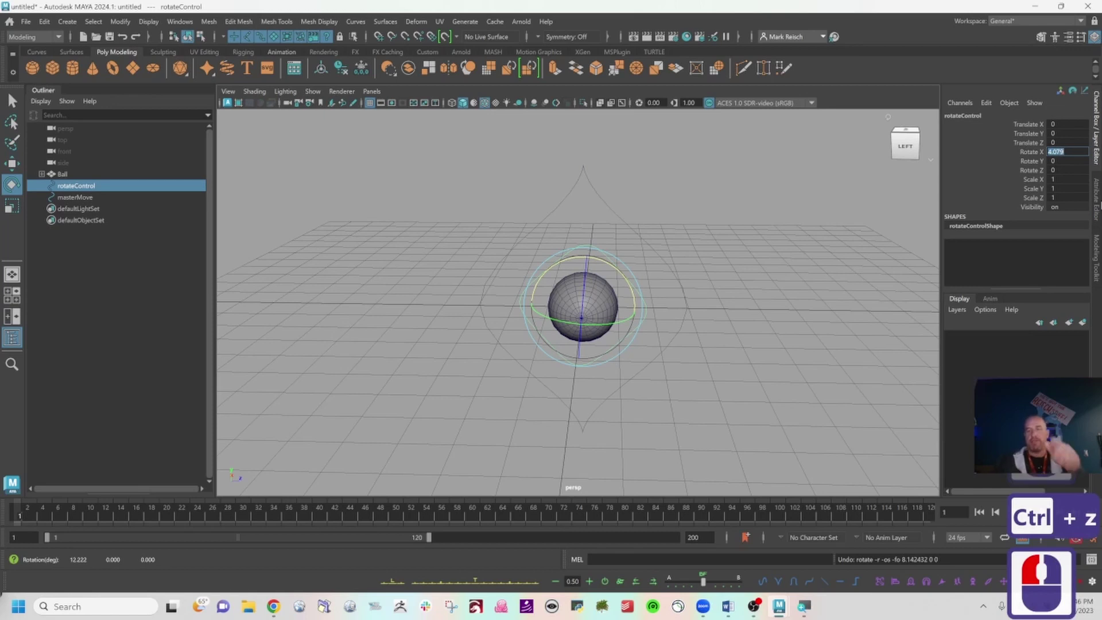
pyautogui.write('0')
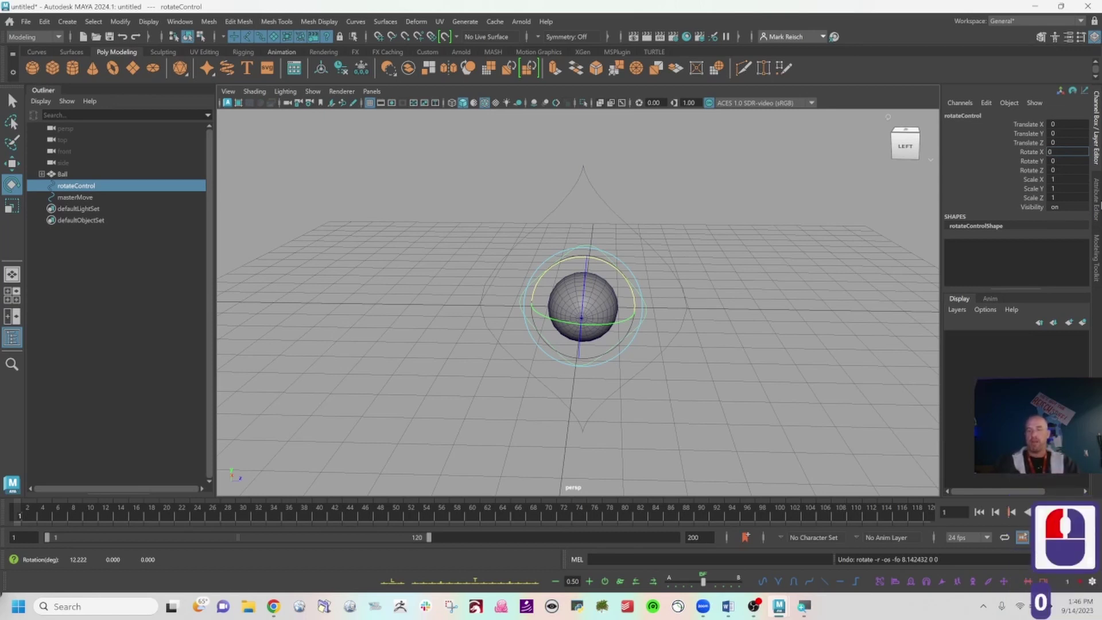
pyautogui.press('Return')
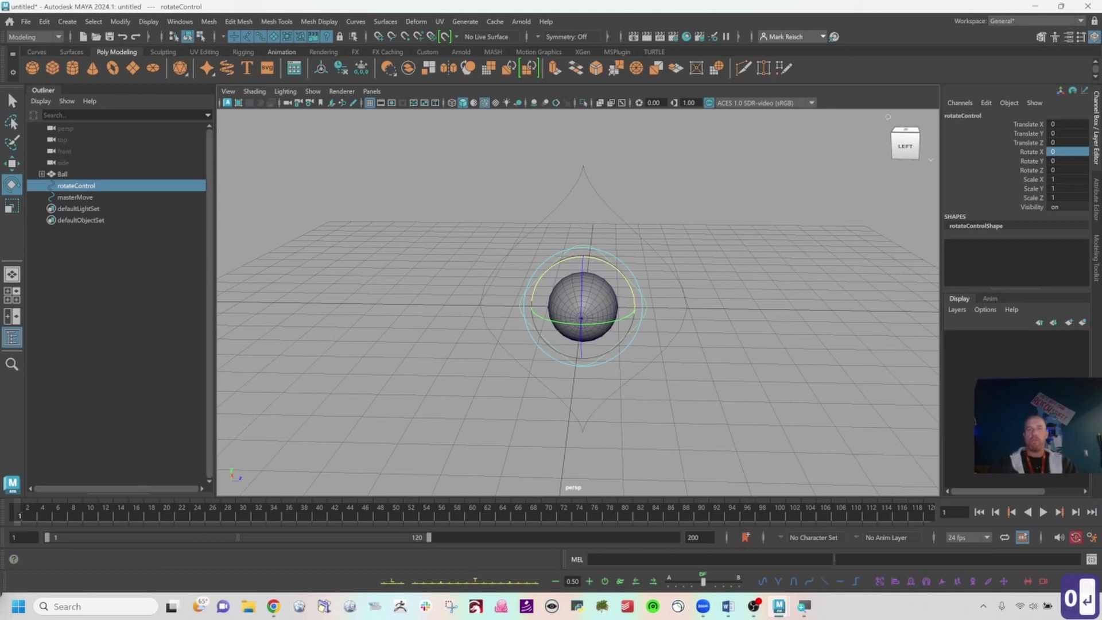
pyautogui.middleClick(583, 307)
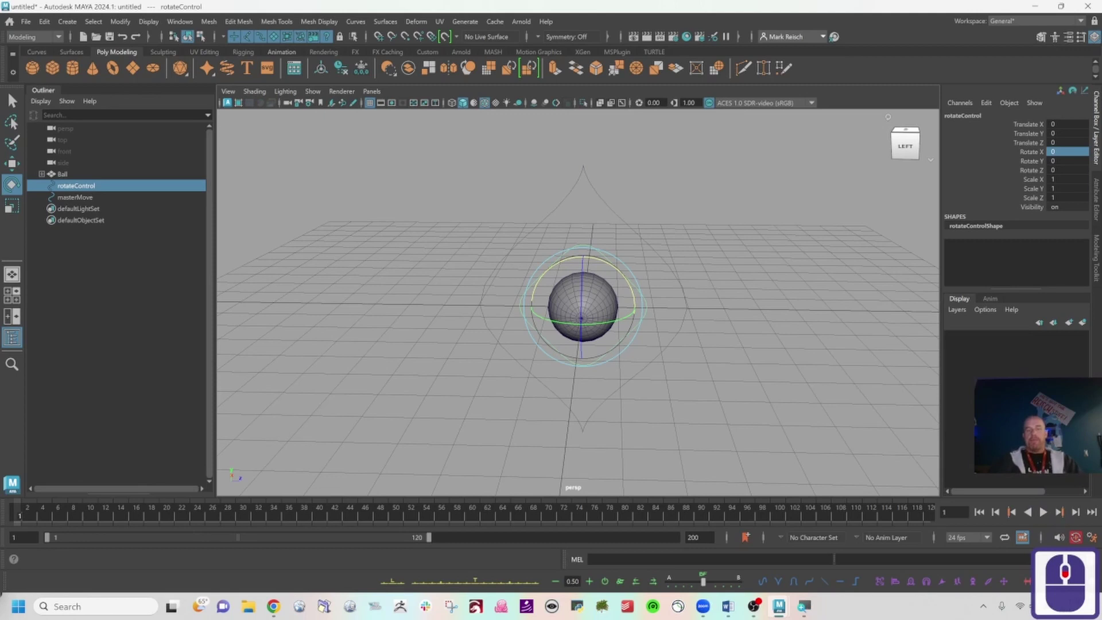
# Step: Select rotateControl and add masterMove to the selection
pyautogui.click(627, 210)
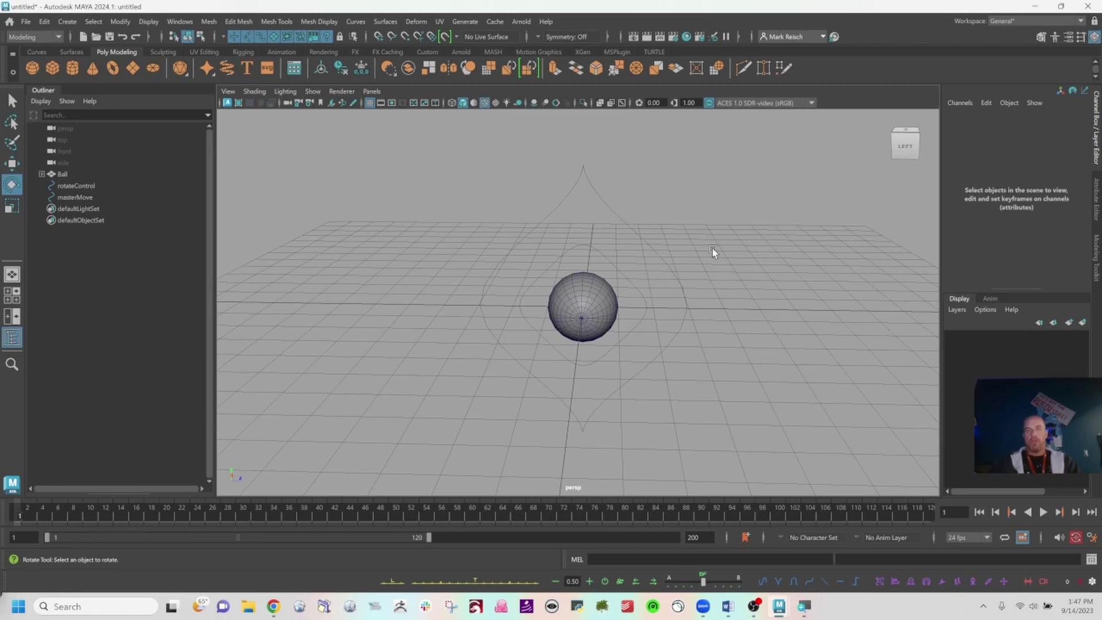
pyautogui.click(568, 255)
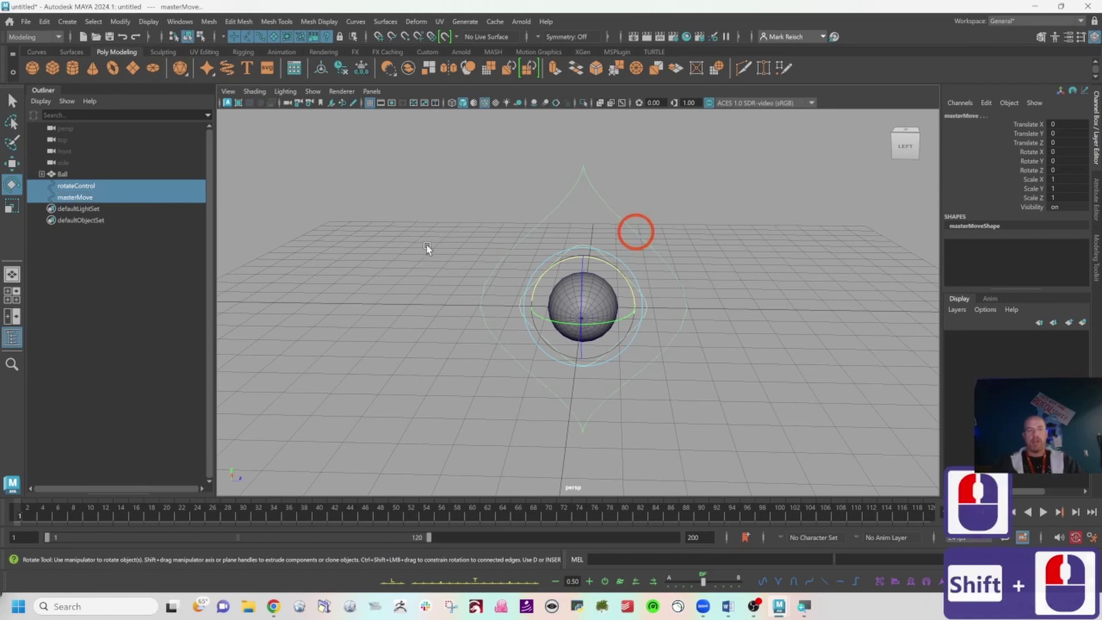
pyautogui.keyDown('shift'); pyautogui.click(71, 197); pyautogui.keyUp('shift')
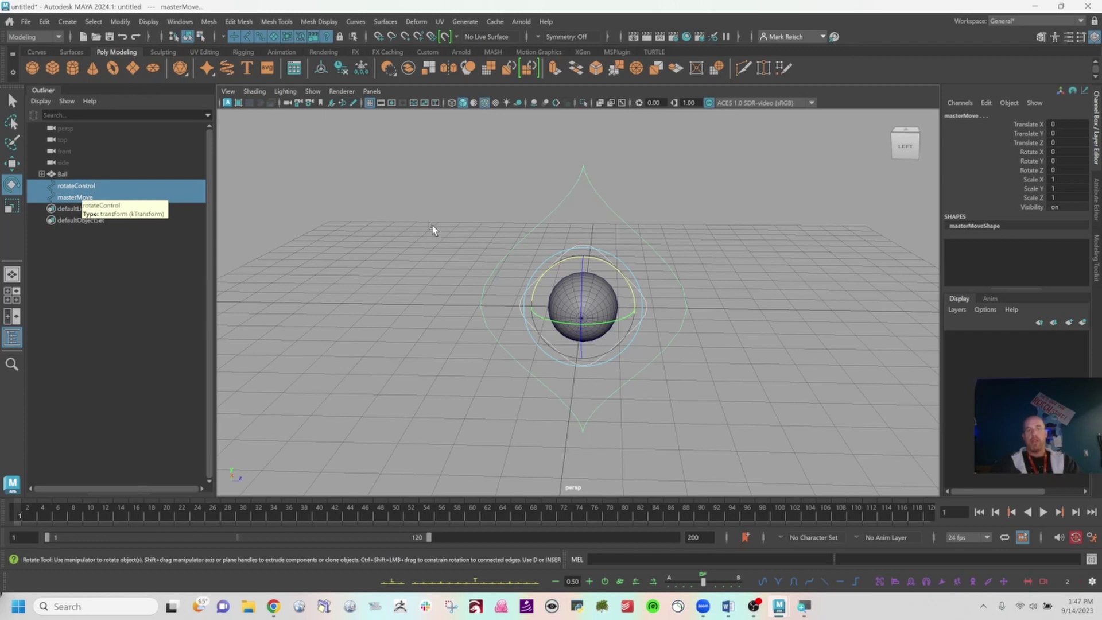
# Step: Select rotateControl first and masterMove second, parent rotateControl under masterMove, and expand masterMove in the Outliner
pyautogui.click(593, 239)
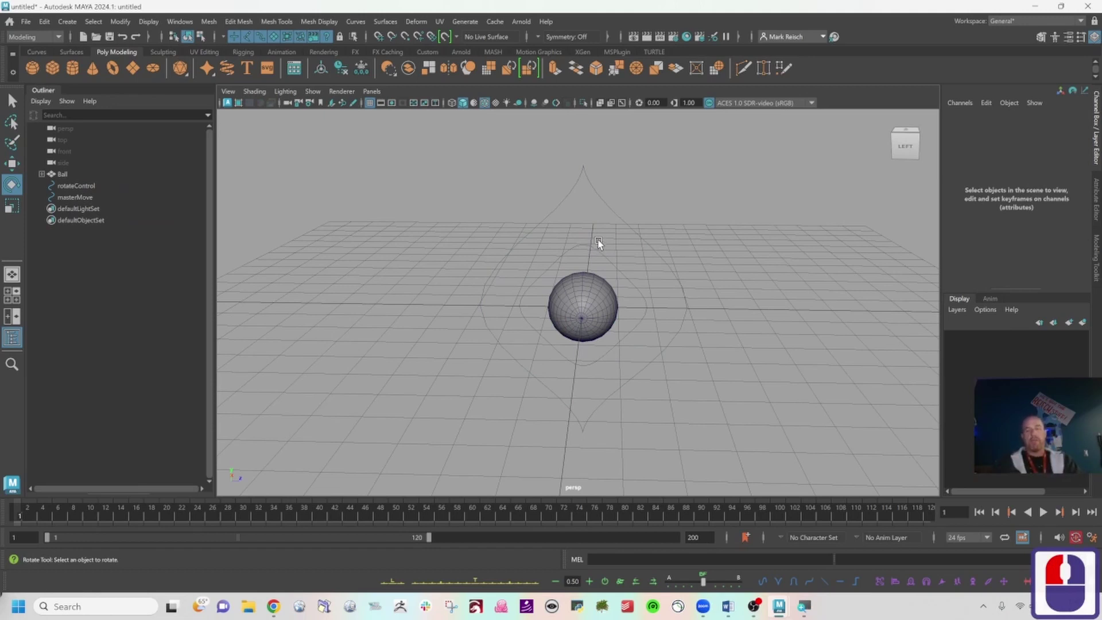
pyautogui.click(580, 248)
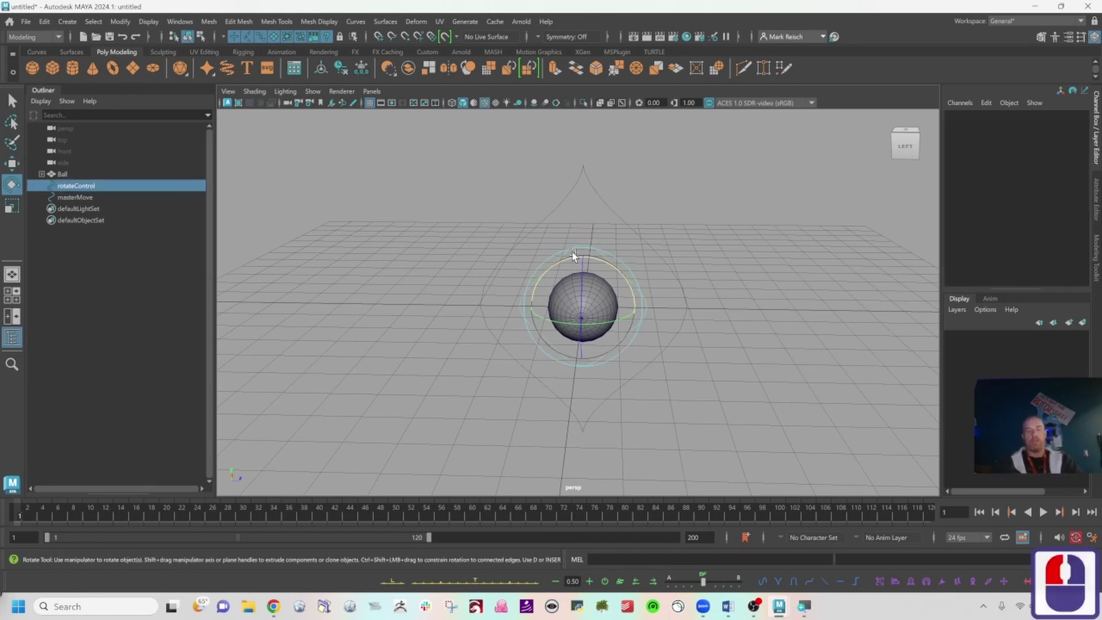
pyautogui.click(573, 254)
pyautogui.keyDown('shift'); pyautogui.click(652, 246); pyautogui.keyUp('shift')
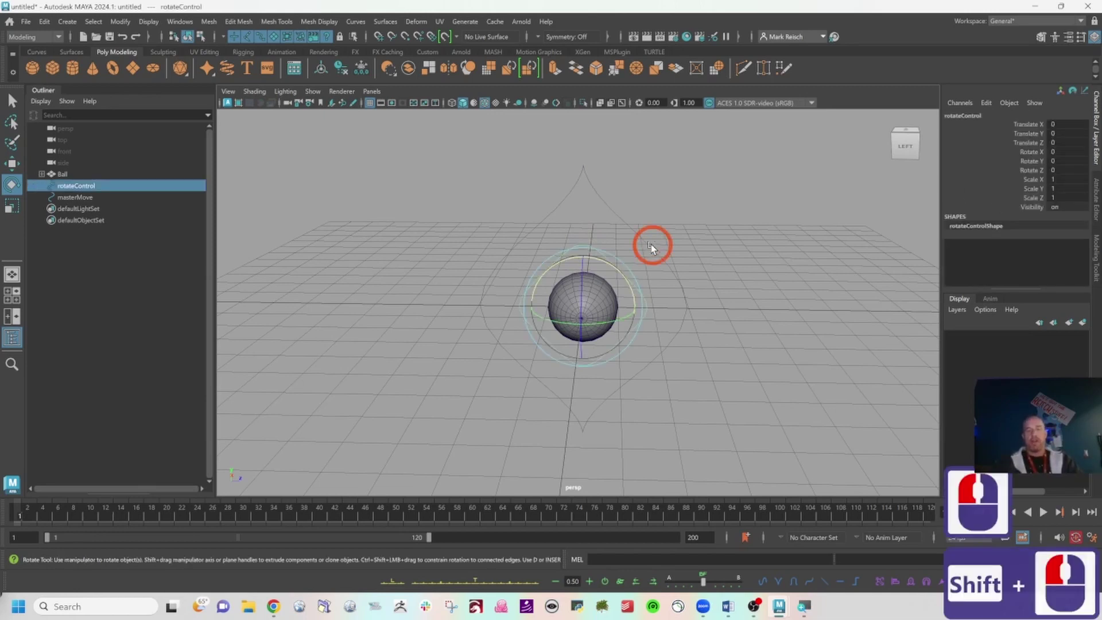
pyautogui.keyDown('shift'); pyautogui.click(676, 317); pyautogui.keyUp('shift')
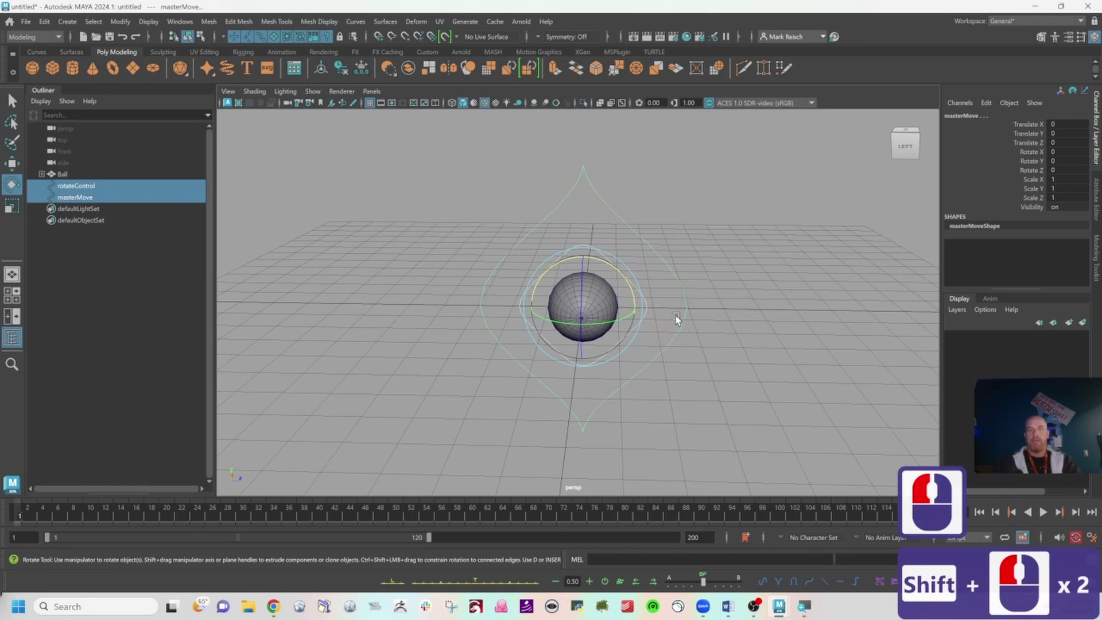
pyautogui.press('p')
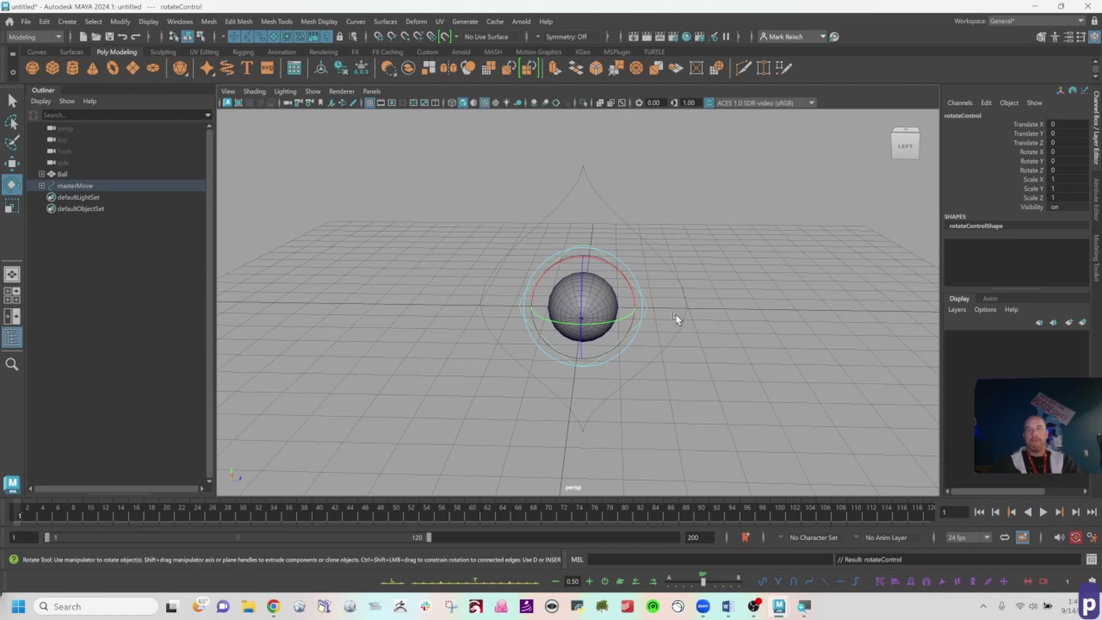
pyautogui.click(604, 240)
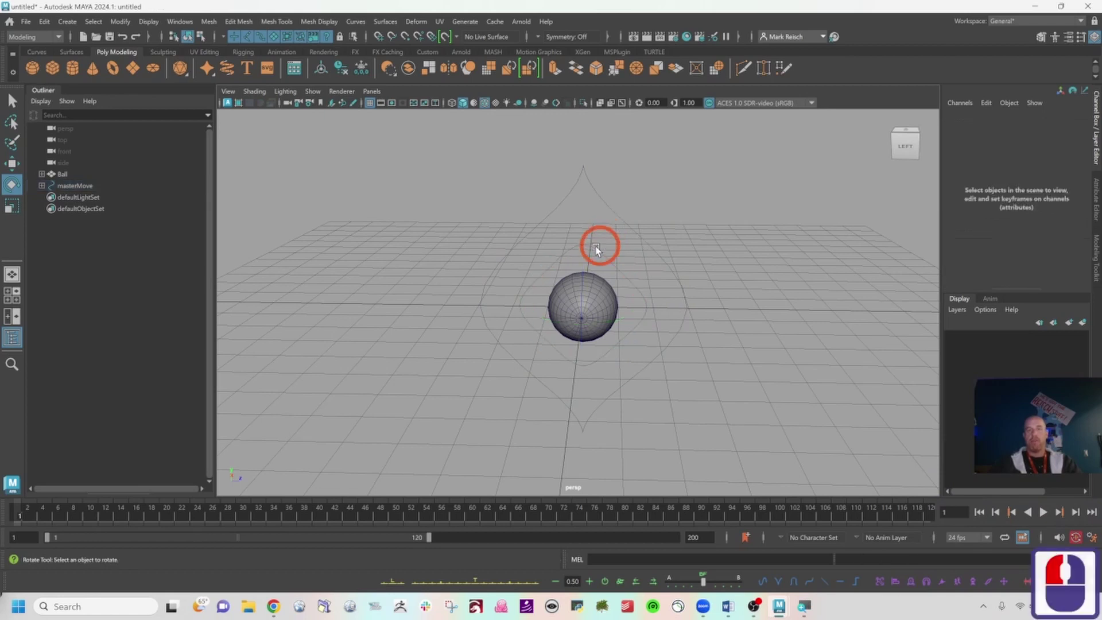
pyautogui.click(42, 185)
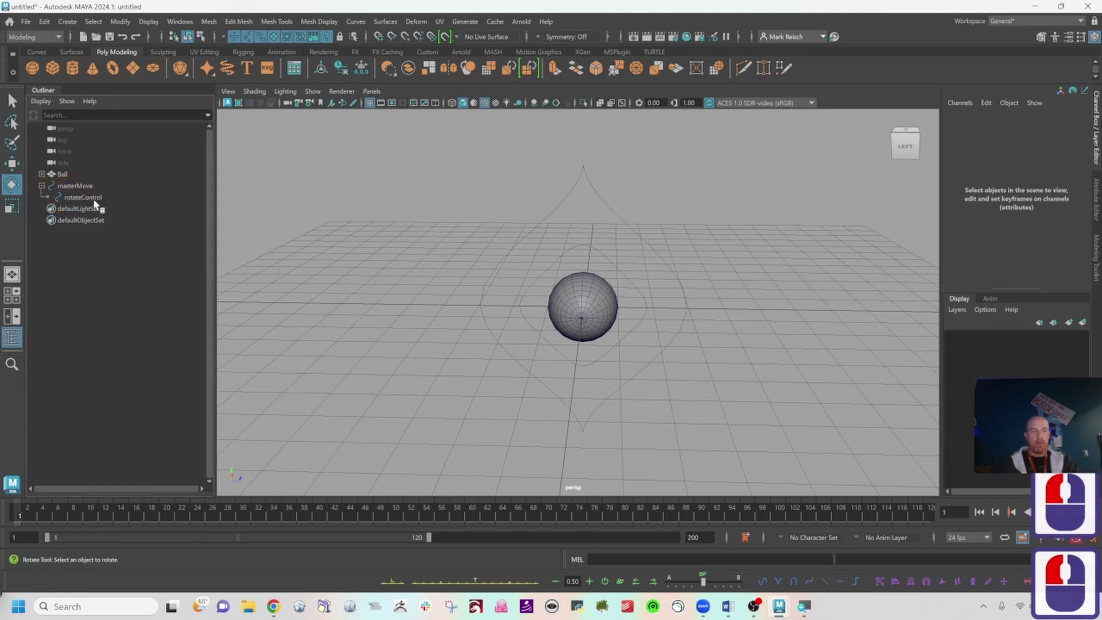
pyautogui.moveTo(96, 202); pyautogui.dragTo(76, 190)
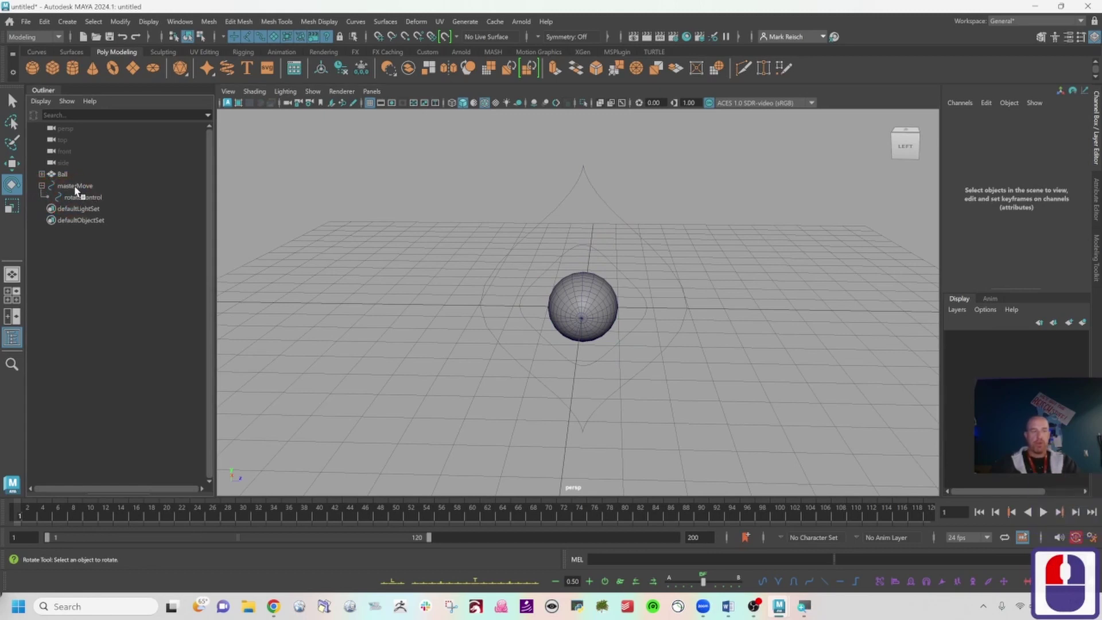
# Step: Move masterMove about 0.28 in X, 0.83 in Y and 0.43 in Z to test the parenting, and undo the move
pyautogui.click(617, 216)
pyautogui.moveTo(642, 208); pyautogui.dragTo(623, 266)
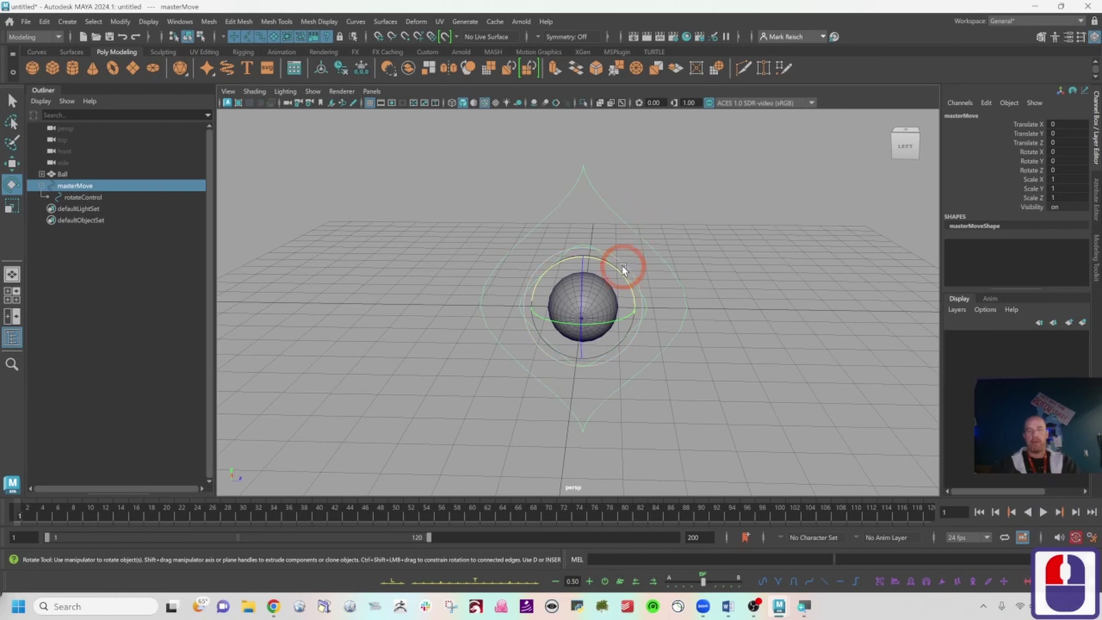
pyautogui.press('w')
pyautogui.moveTo(582, 299); pyautogui.dragTo(620, 270)
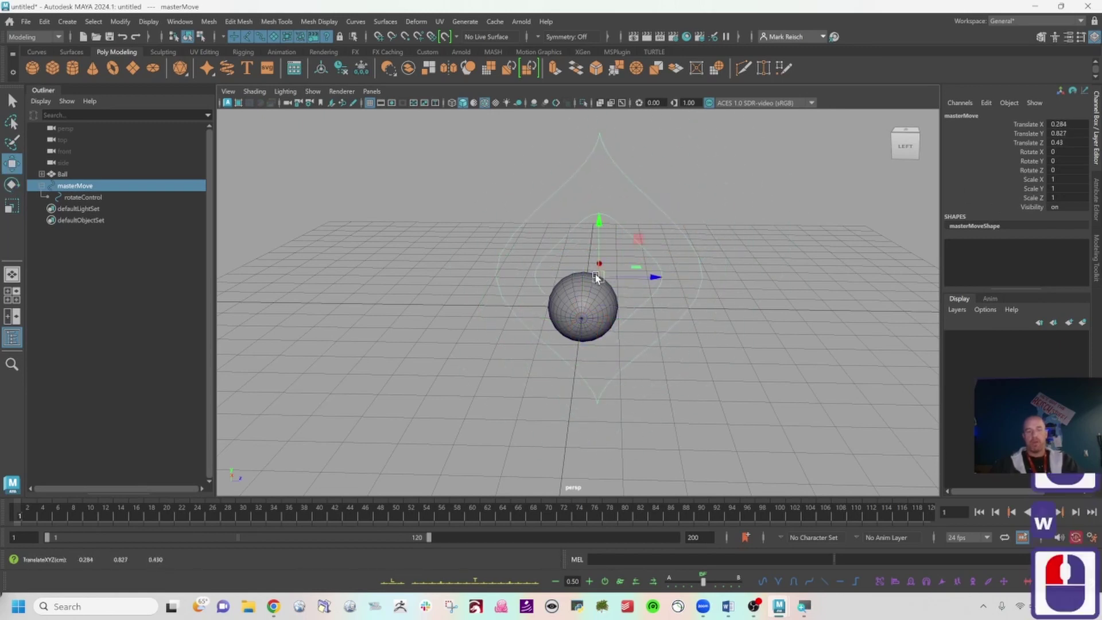
pyautogui.hotkey('ctrl', 'z')
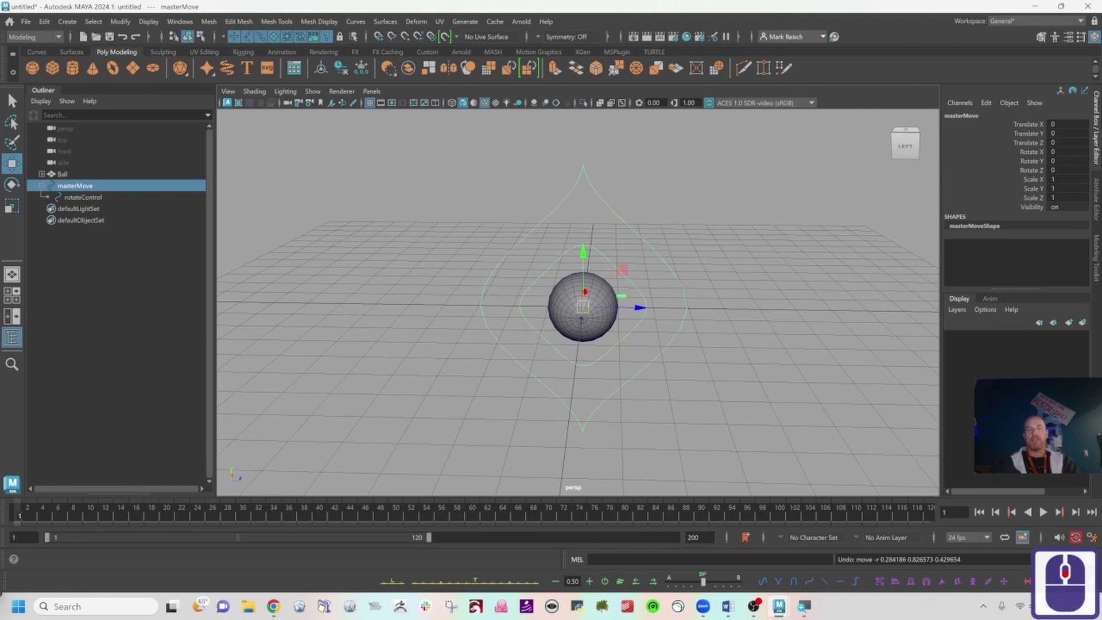
# Step: Point-constrain the Ball to masterMove with Maintain Offset on, all constraint axes and a weight of 1
pyautogui.moveTo(531, 164); pyautogui.dragTo(605, 175)
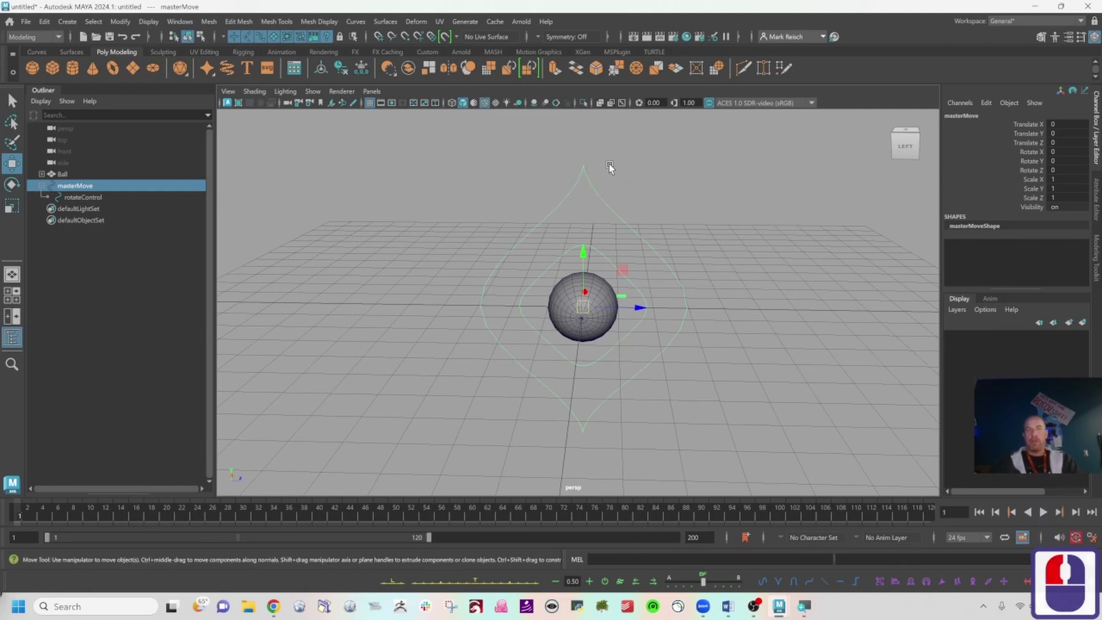
pyautogui.keyDown('shift'); pyautogui.click(592, 278); pyautogui.keyUp('shift')
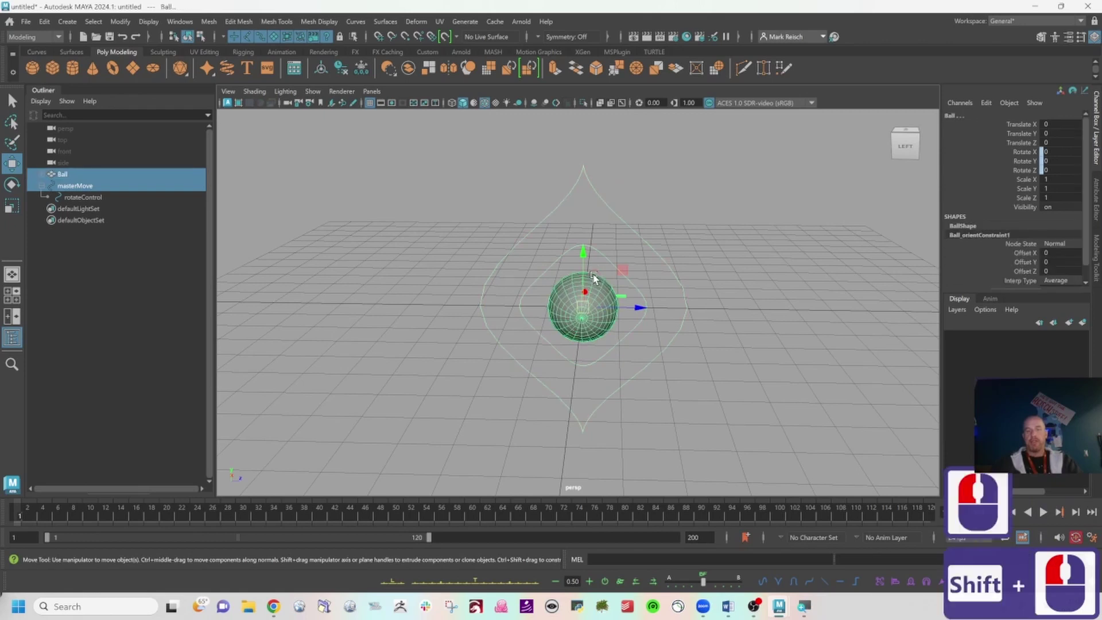
pyautogui.press('space')
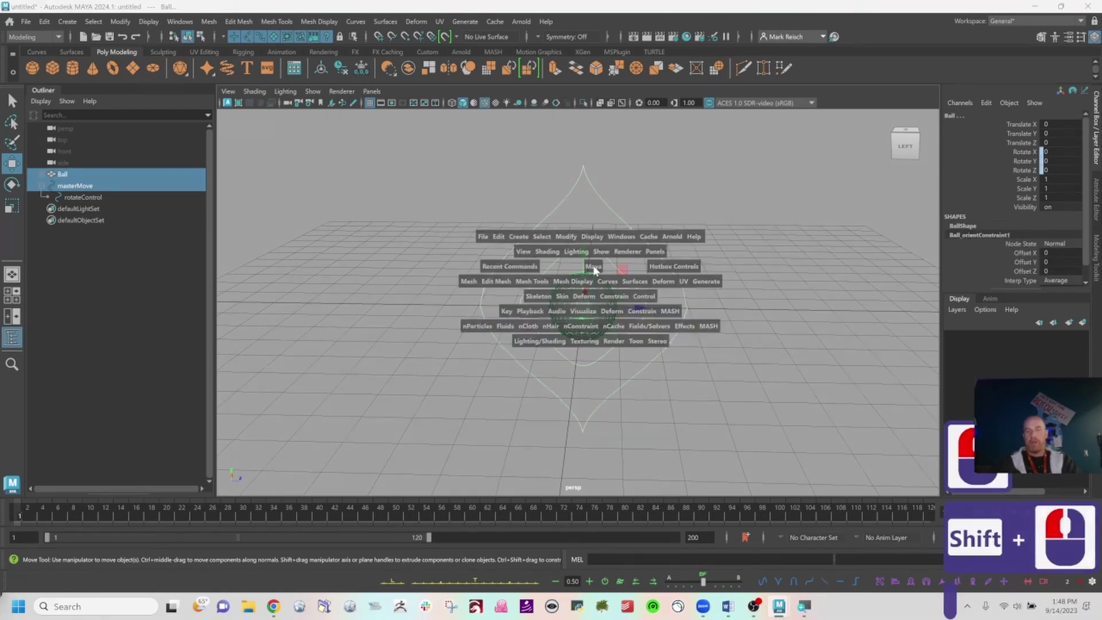
pyautogui.click(618, 295)
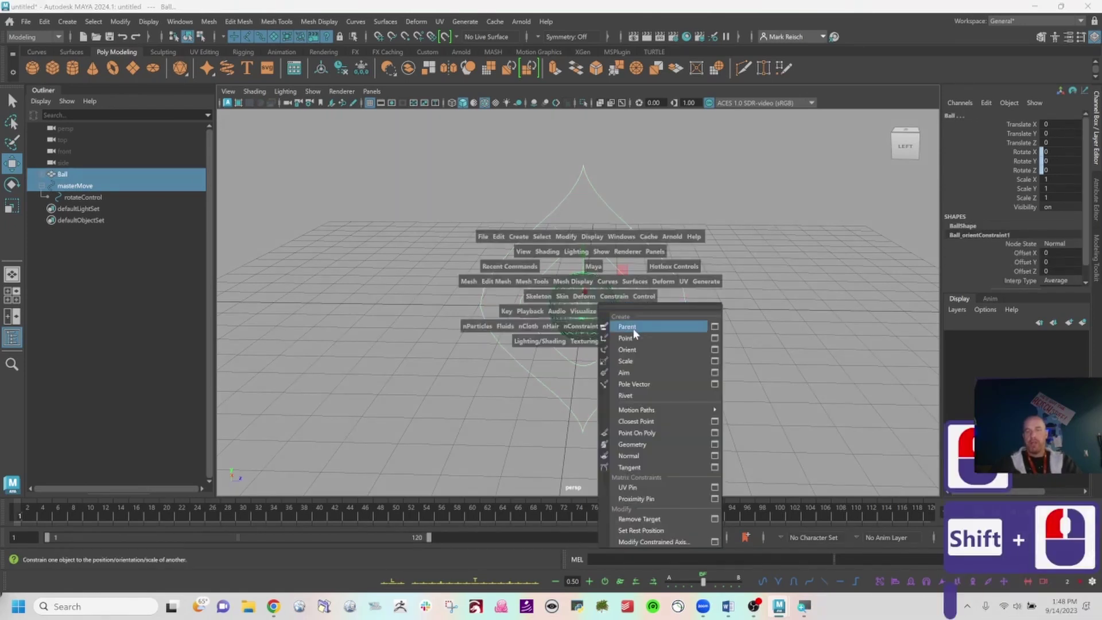
pyautogui.click(714, 338)
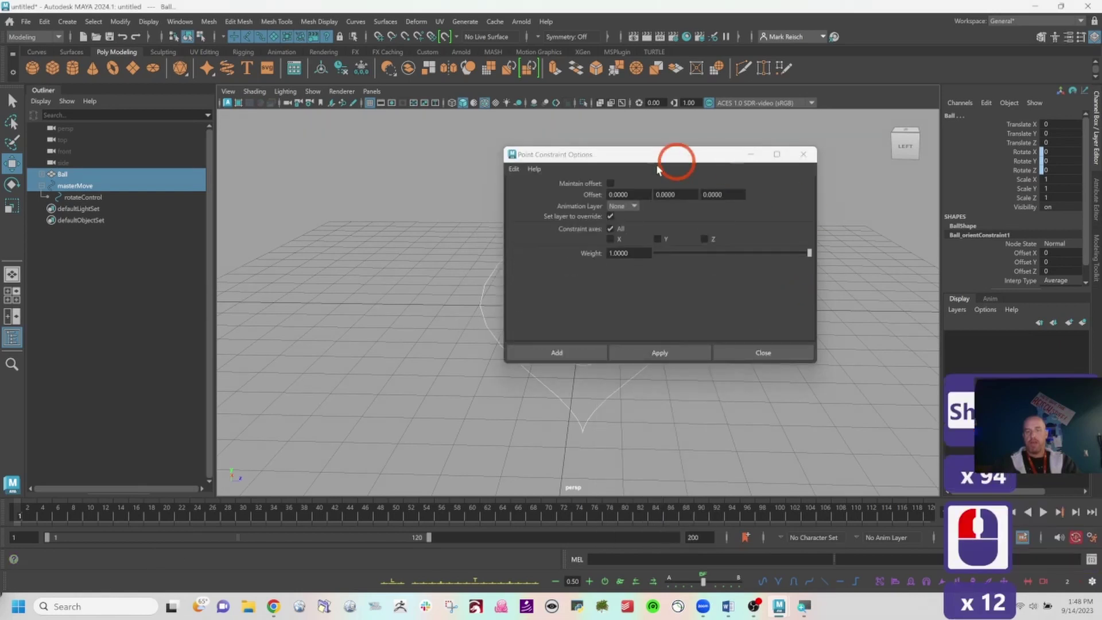
pyautogui.click(611, 182)
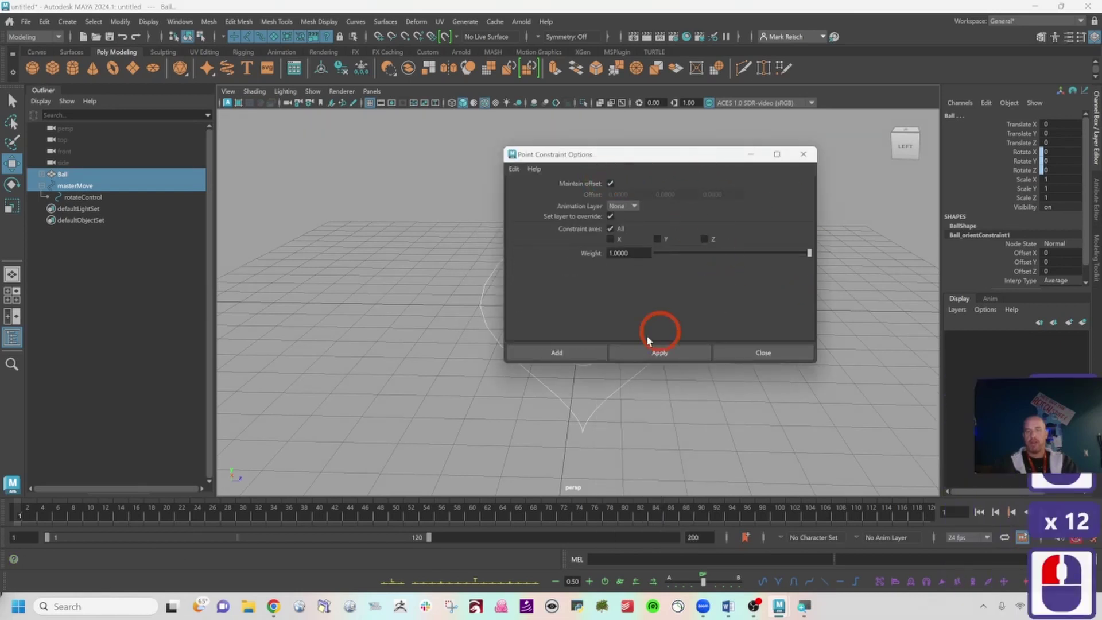
pyautogui.click(574, 354)
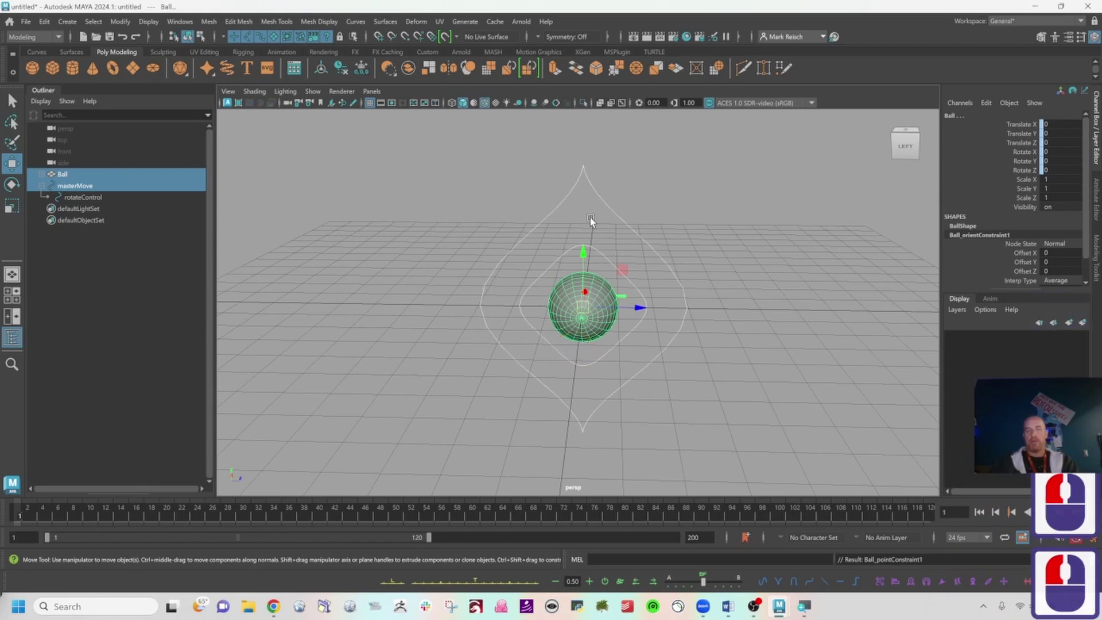
# Step: Move masterMove about 0.07 in Y and -0.45 in Z to test the point constraint, and undo the move
pyautogui.click(590, 218)
pyautogui.click(635, 198)
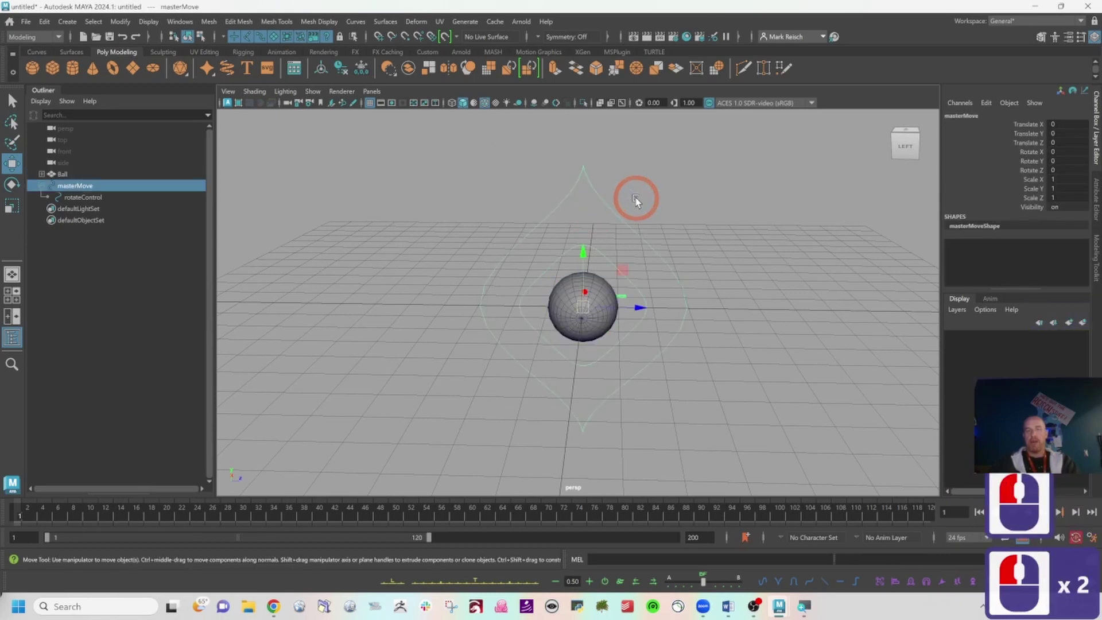
pyautogui.moveTo(622, 270)
pyautogui.mouseDown()
pyautogui.moveTo(640, 292)
pyautogui.moveTo(629, 212)
pyautogui.moveTo(653, 292)
pyautogui.moveTo(625, 319)
pyautogui.moveTo(610, 235)
pyautogui.moveTo(542, 227)
pyautogui.moveTo(659, 256)
pyautogui.moveTo(580, 266)
pyautogui.moveTo(606, 274)
pyautogui.mouseUp()
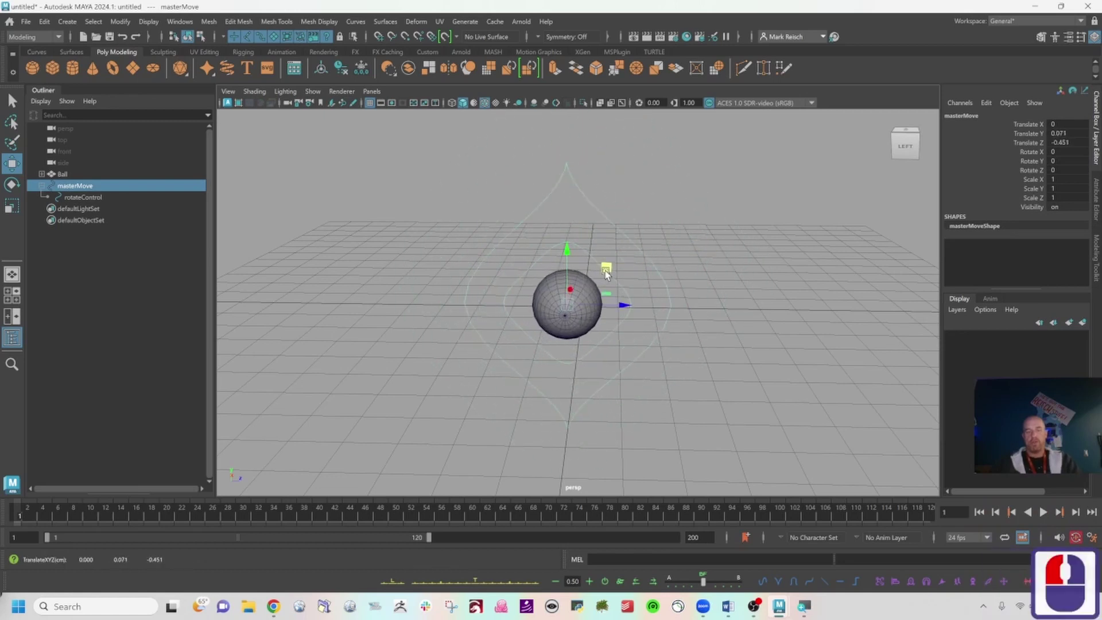
pyautogui.hotkey('ctrl', 'z')
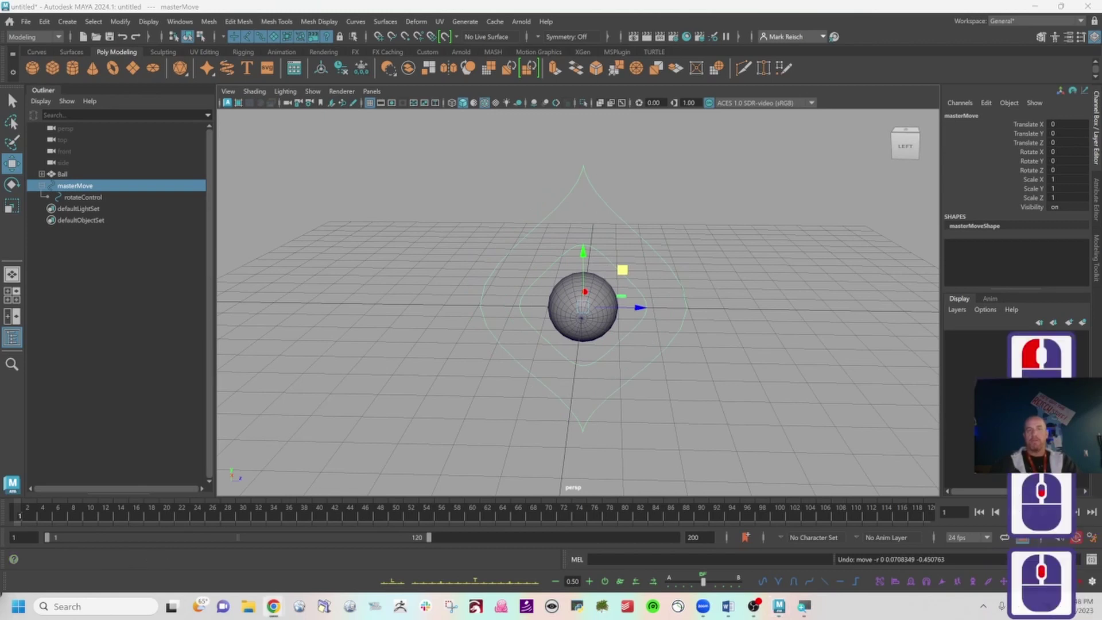
pyautogui.hotkey('ctrl', 'z')
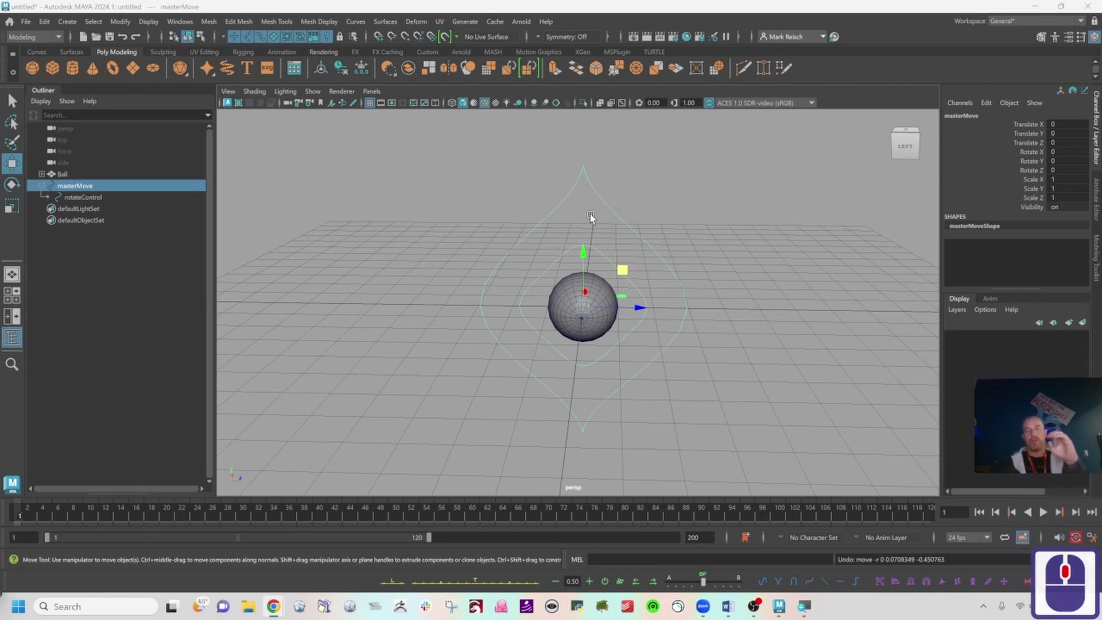
# Step: Select only the Ball and add a nonlinear Squash deformer to it
pyautogui.scroll(-1, 590, 215)
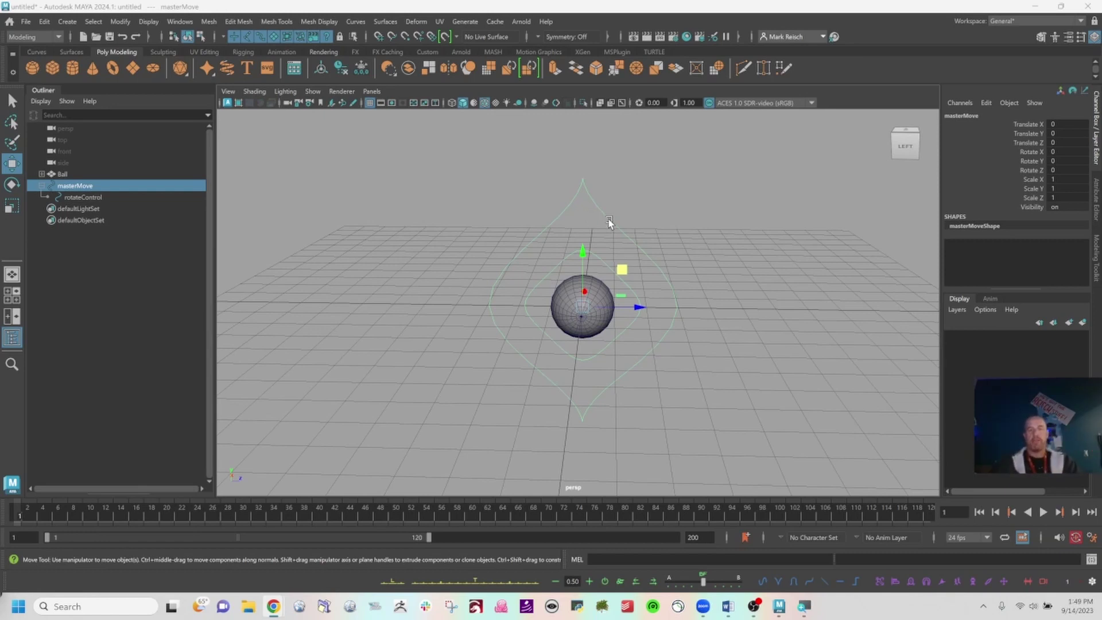
pyautogui.click(711, 248)
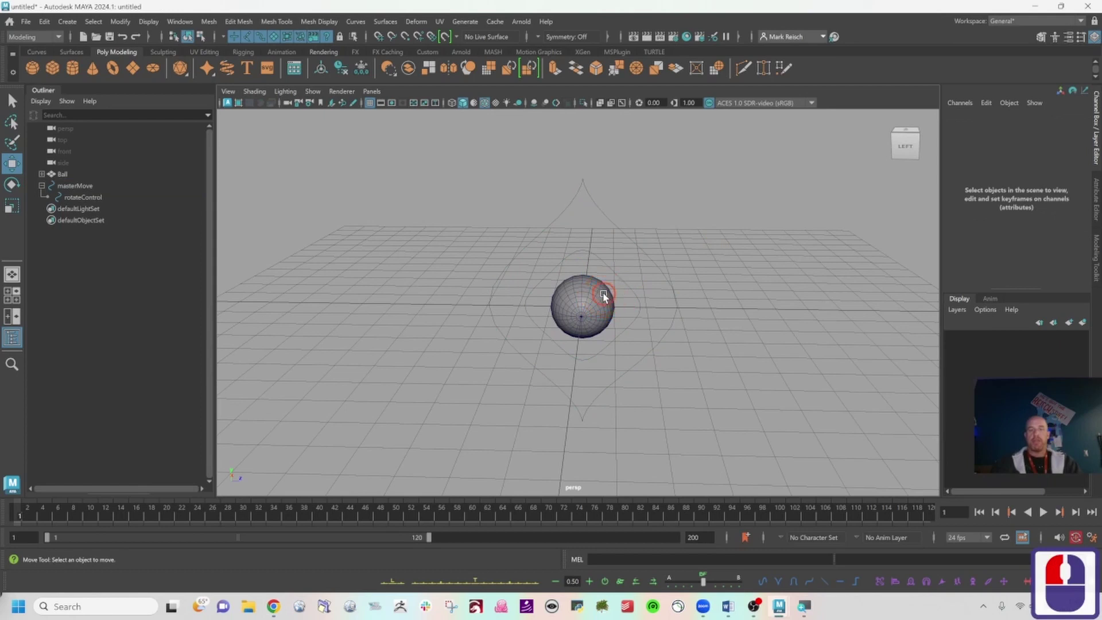
pyautogui.click(602, 298)
pyautogui.press('space')
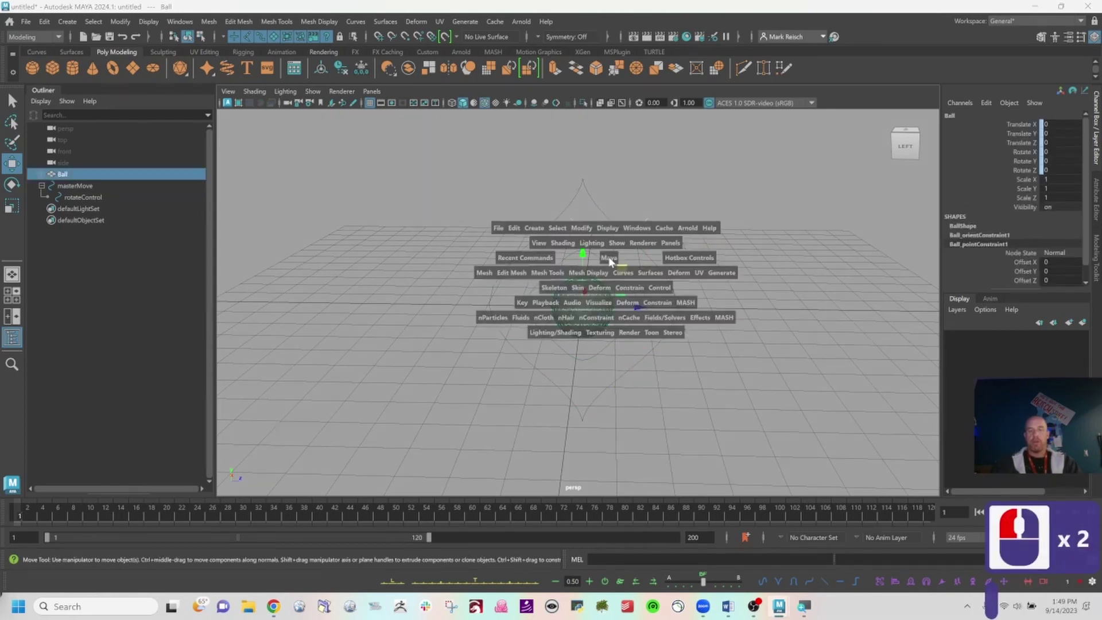
pyautogui.click(601, 290)
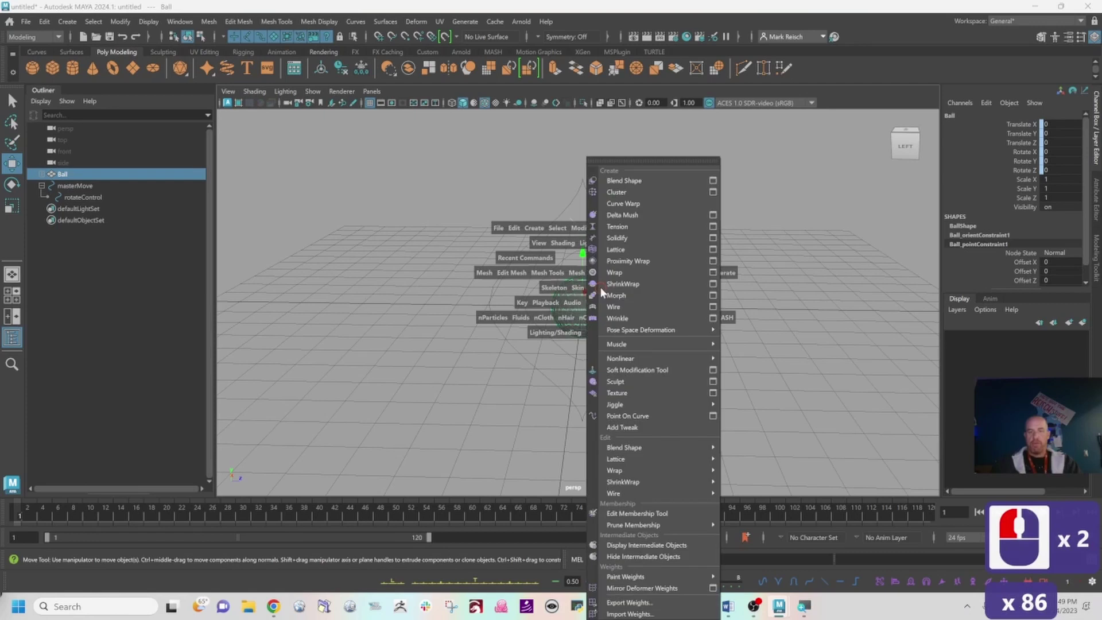
pyautogui.moveTo(634, 359)
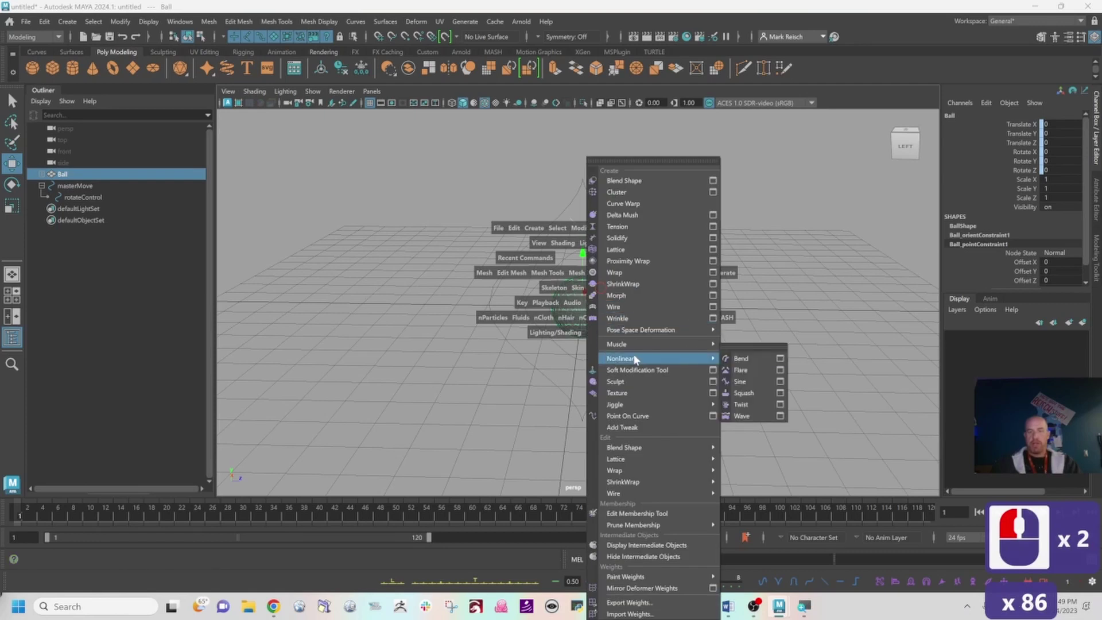
pyautogui.click(762, 391)
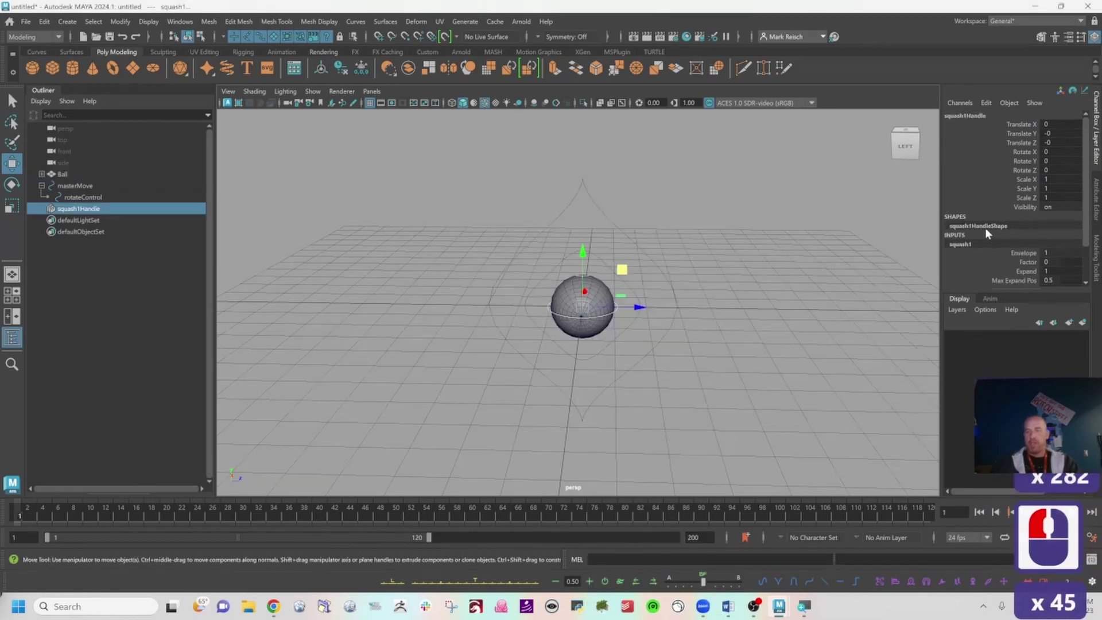
# Step: Vary the squash deformer's Factor, including 0.4, to test the Ball's deformation, and reset the Factor to 0
pyautogui.scroll(-2, 997, 259)
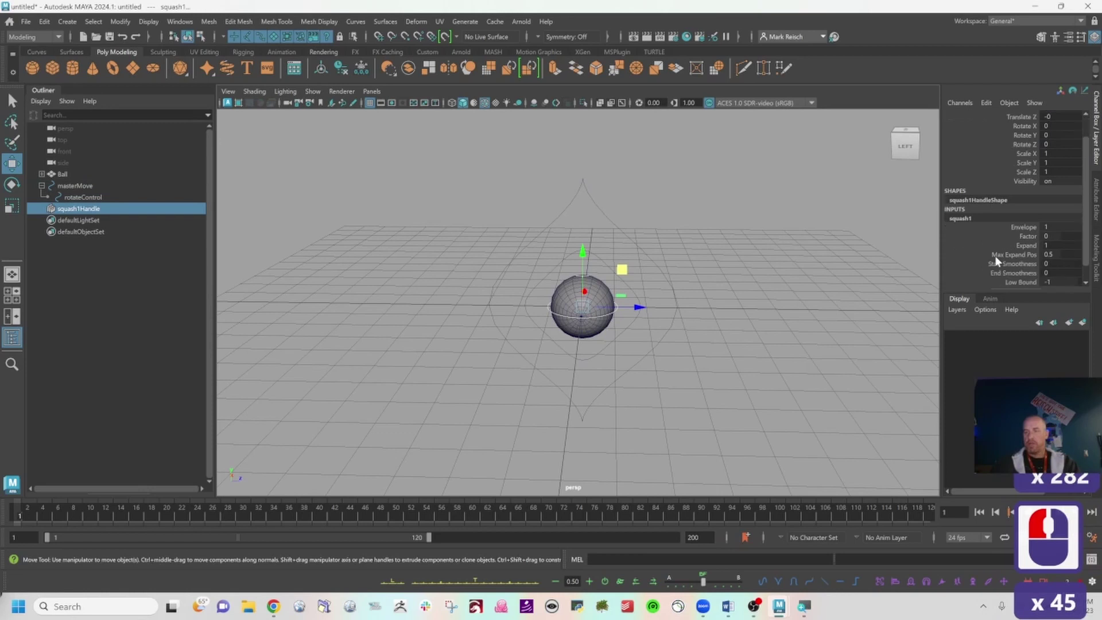
pyautogui.scroll(-2, 969, 242)
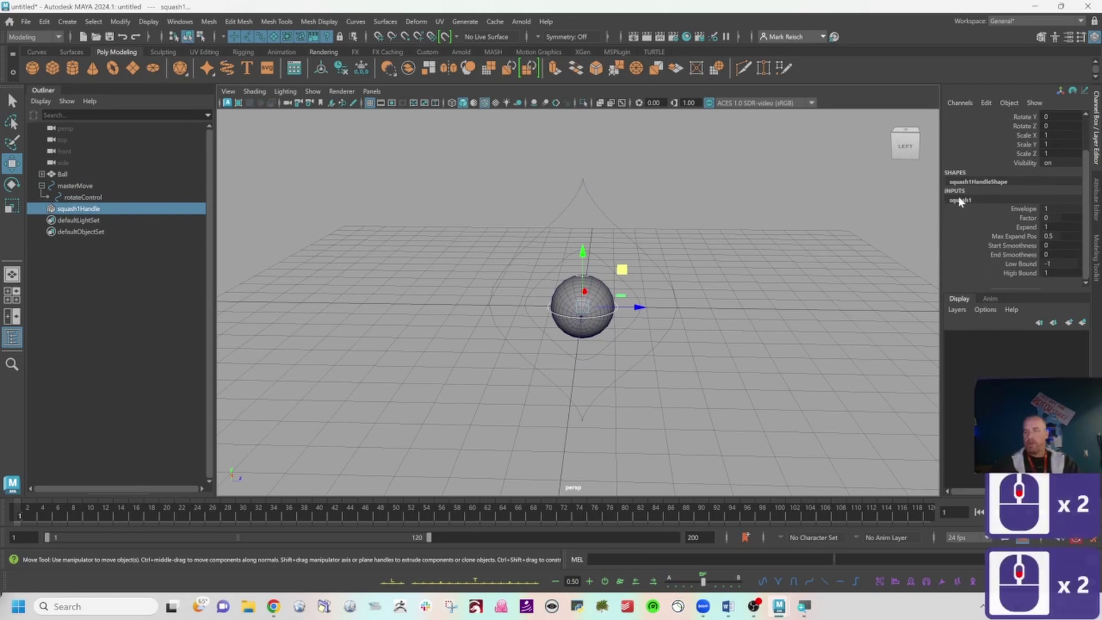
pyautogui.click(1026, 220)
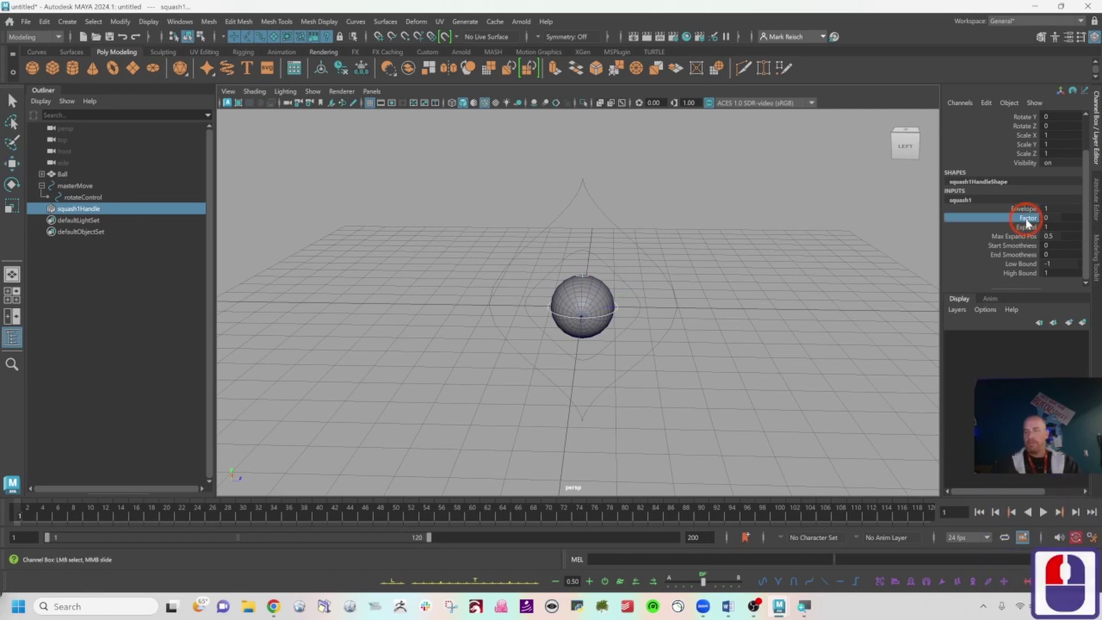
pyautogui.moveTo(844, 250); pyautogui.dragTo(846, 243, button='middle')
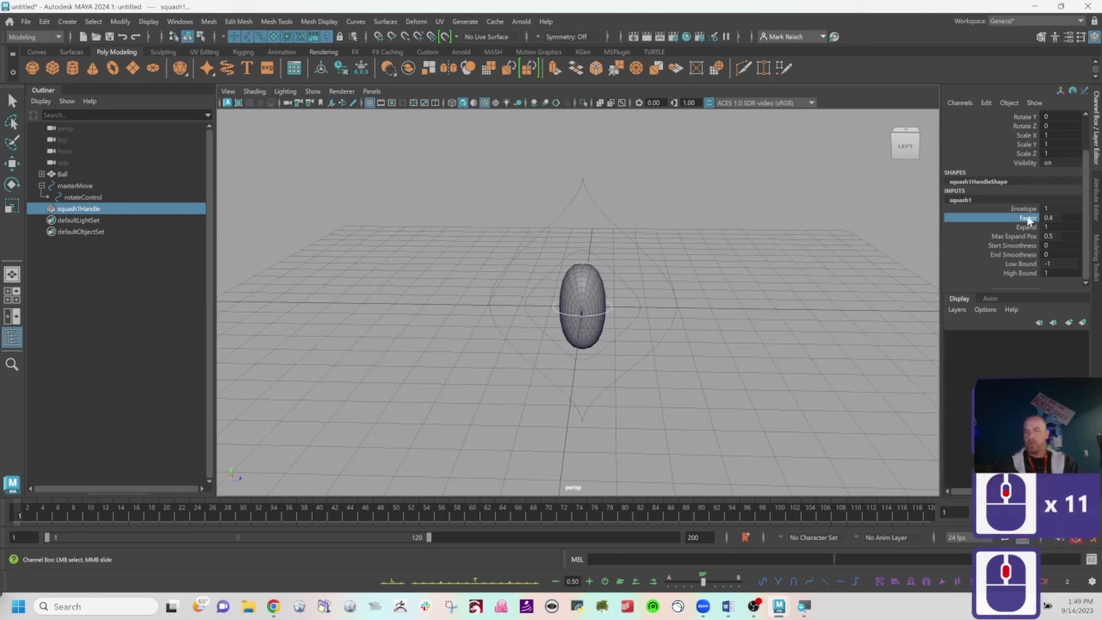
pyautogui.moveTo(755, 256); pyautogui.dragTo(758, 253, button='middle')
pyautogui.moveTo(754, 253)
pyautogui.mouseDown(button='middle')
pyautogui.moveTo(766, 253)
pyautogui.moveTo(744, 247)
pyautogui.moveTo(772, 252)
pyautogui.moveTo(726, 250)
pyautogui.moveTo(809, 253)
pyautogui.moveTo(743, 254)
pyautogui.moveTo(753, 260)
pyautogui.mouseUp(button='middle')
pyautogui.doubleClick(1056, 219)
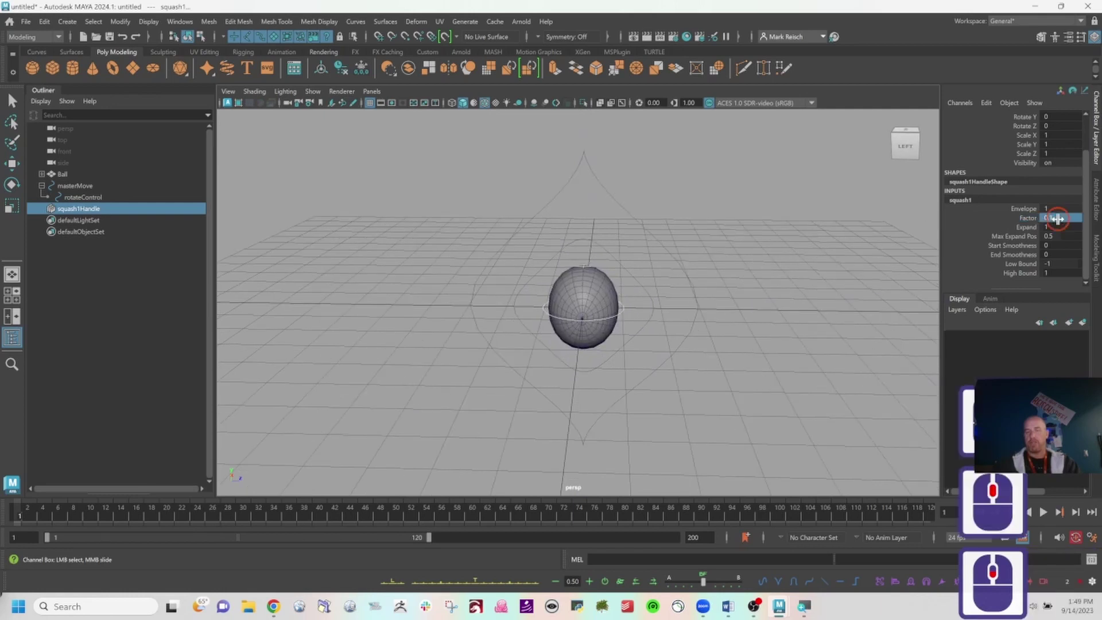
pyautogui.write('0')
pyautogui.press('Return')
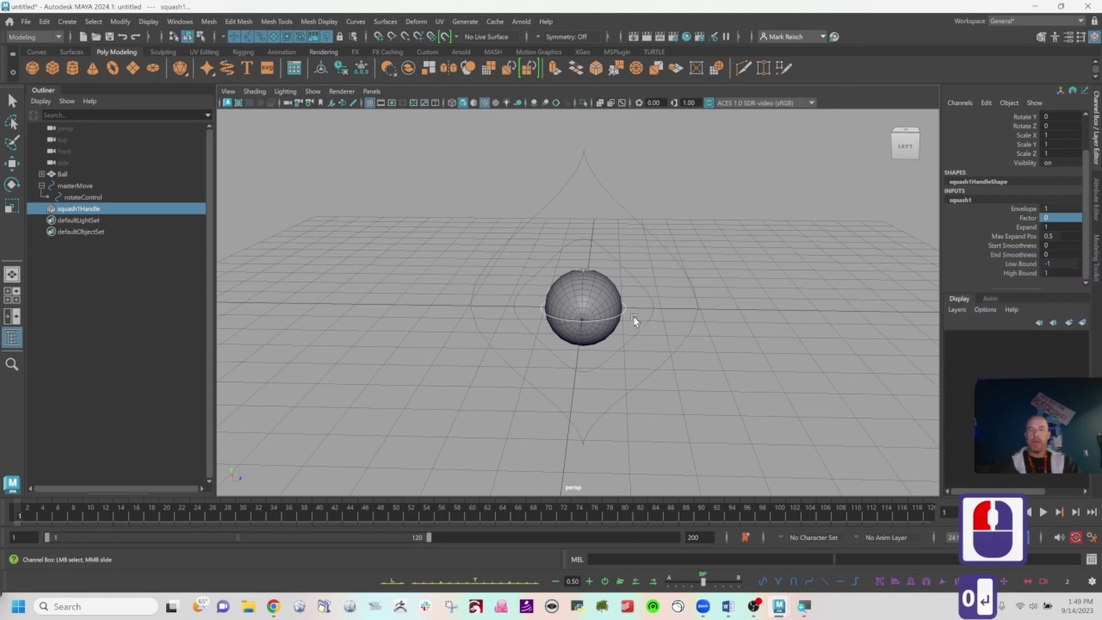
pyautogui.keyDown('alt'); pyautogui.moveTo(626, 317); pyautogui.dragTo(610, 335); pyautogui.keyUp('alt')
pyautogui.keyDown('alt'); pyautogui.moveTo(610, 335); pyautogui.dragTo(848, 339, button='right'); pyautogui.keyUp('alt')
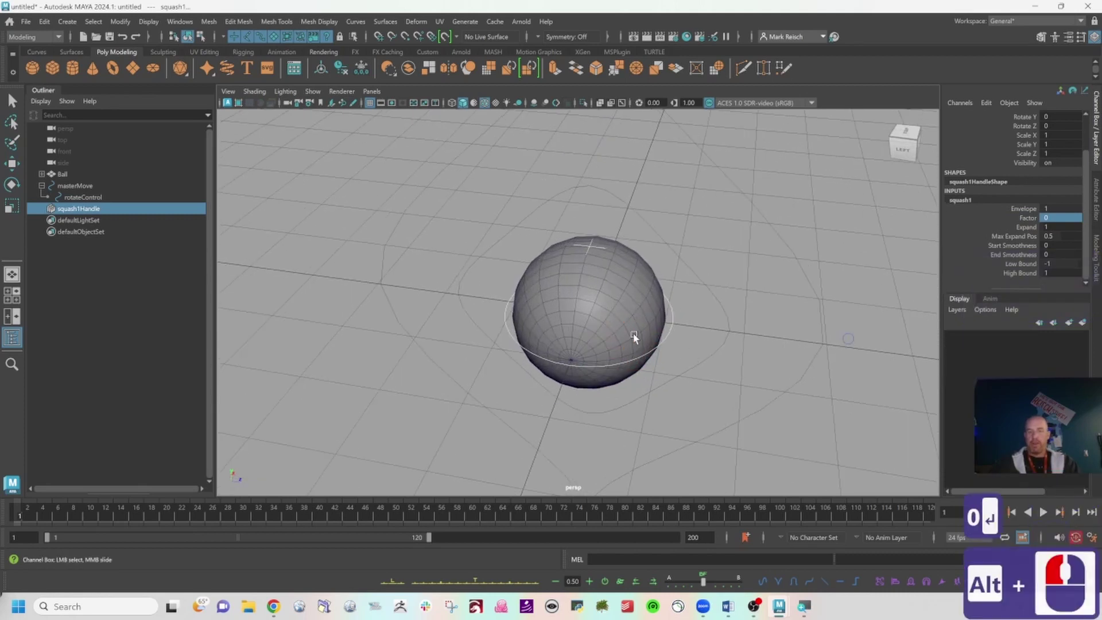
# Step: Display the scene in wireframe and select the squash deformer handle around the Ball
pyautogui.keyDown('alt'); pyautogui.moveTo(599, 324); pyautogui.dragTo(544, 274, button='middle'); pyautogui.keyUp('alt')
pyautogui.keyDown('alt'); pyautogui.moveTo(544, 274); pyautogui.dragTo(634, 270, button='right'); pyautogui.keyUp('alt')
pyautogui.click(648, 270)
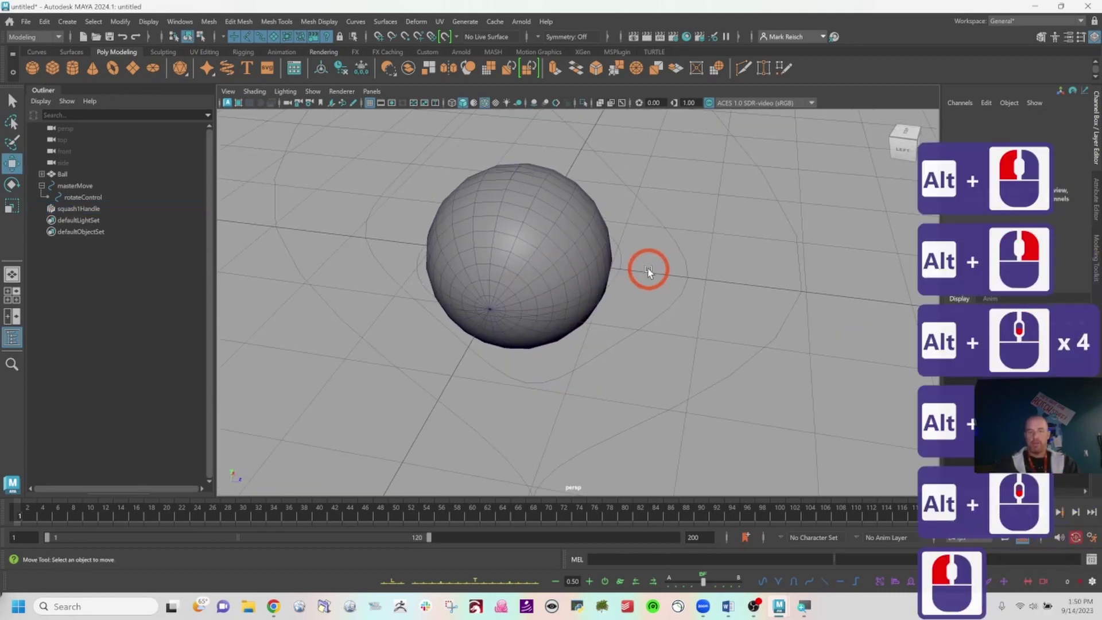
pyautogui.press('4')
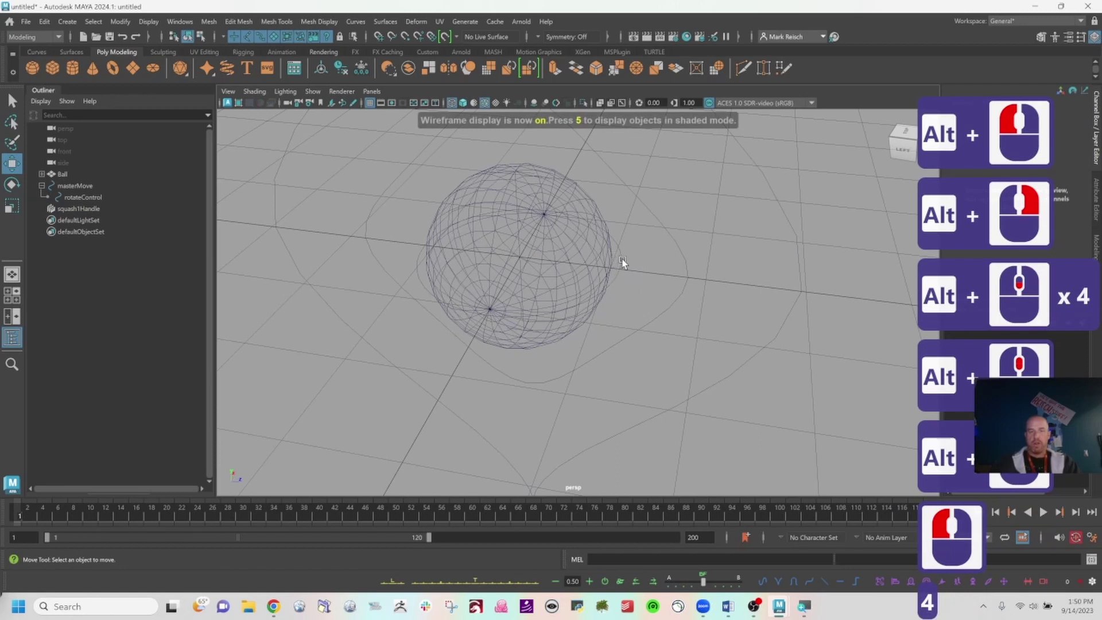
pyautogui.click(620, 256)
pyautogui.click(620, 256)
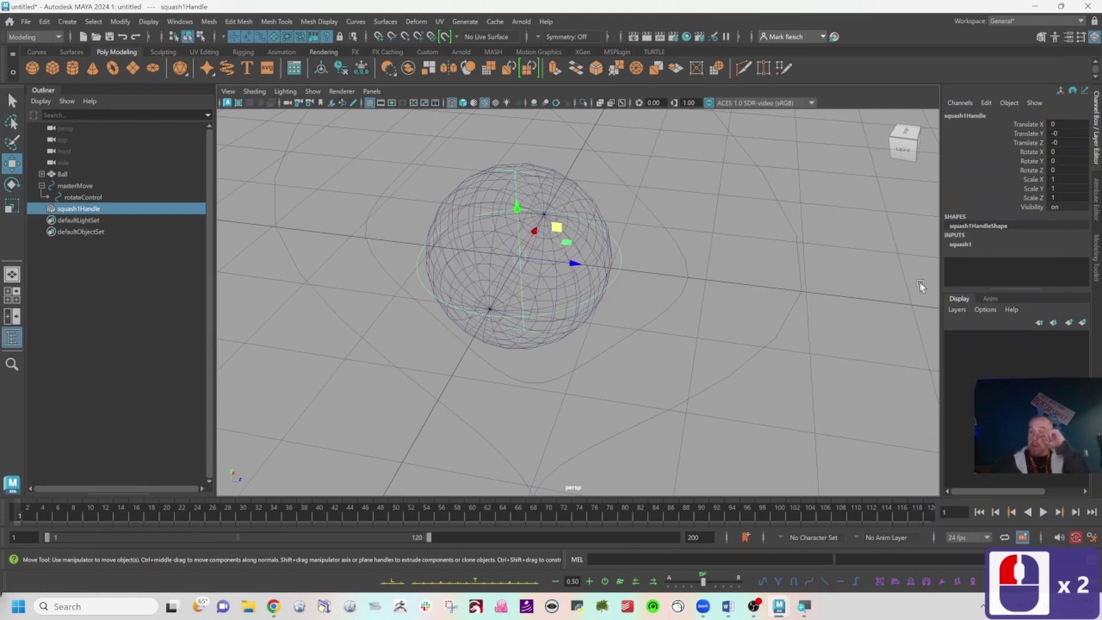
# Step: Set the squash deformer's Factor to 1.7 to stretch the Ball
pyautogui.click(964, 244)
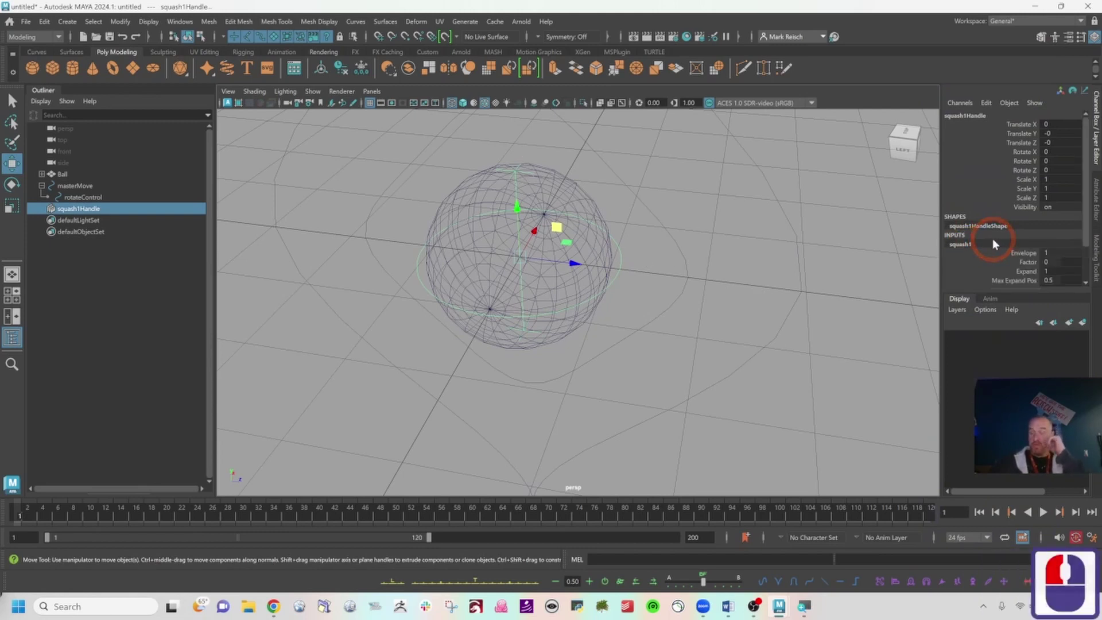
pyautogui.scroll(-2, 993, 241)
pyautogui.scroll(-1, 996, 242)
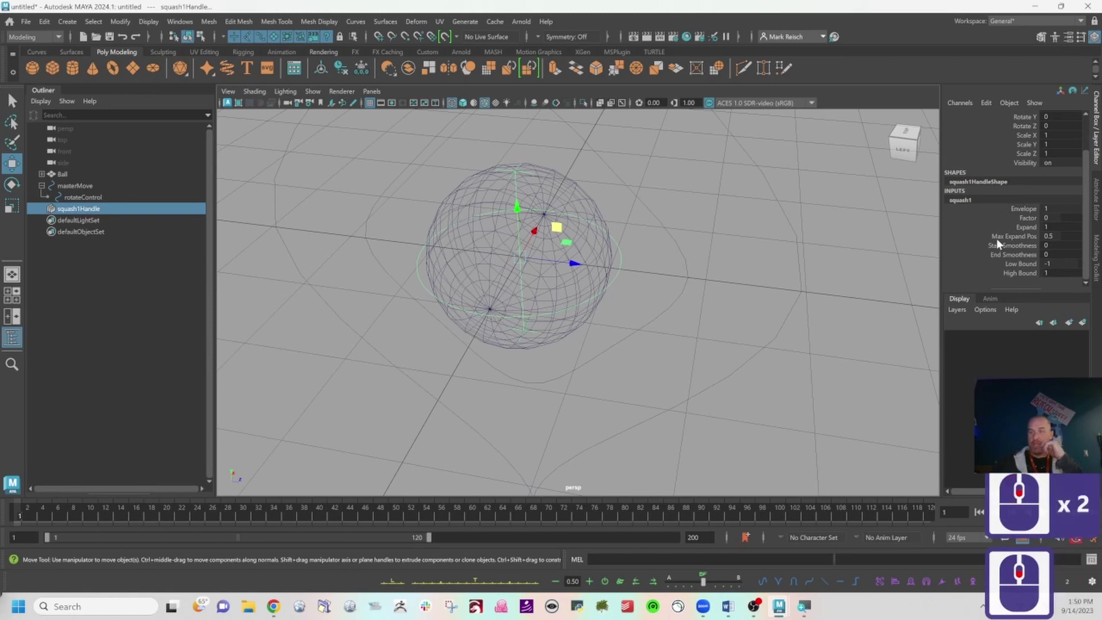
pyautogui.click(1017, 218)
pyautogui.moveTo(675, 209); pyautogui.dragTo(671, 277, button='middle')
pyautogui.keyDown('alt'); pyautogui.moveTo(664, 276); pyautogui.dragTo(664, 278, button='right'); pyautogui.keyUp('alt')
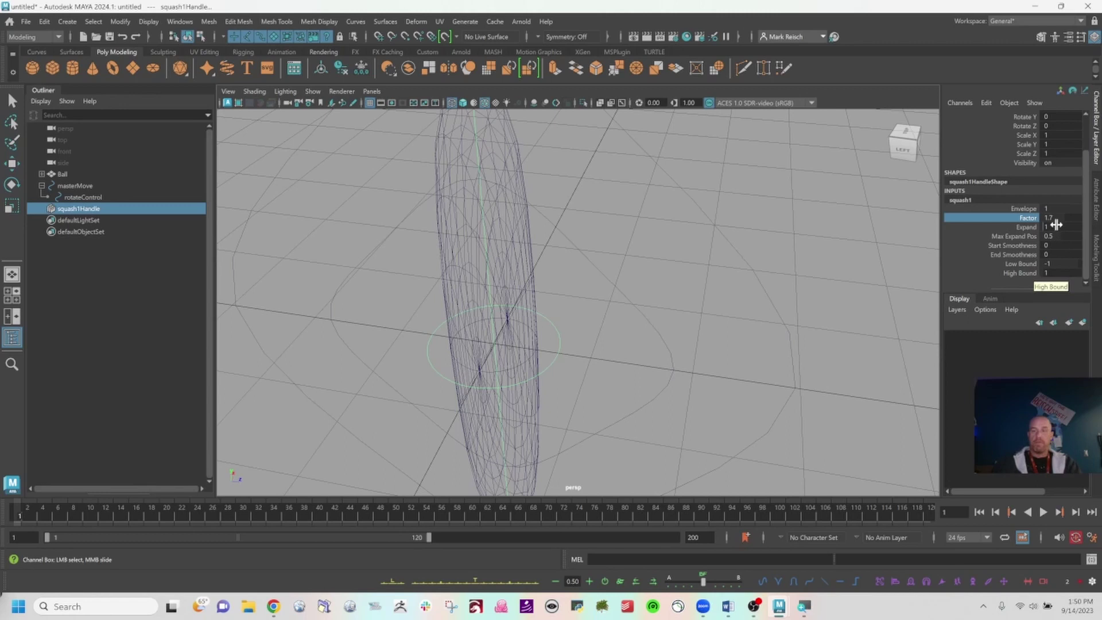
# Step: Vary the squash deformer's Low Bound, including -10, to test its effect on the stretched Ball, and undo the Low Bound changes
pyautogui.click(1015, 264)
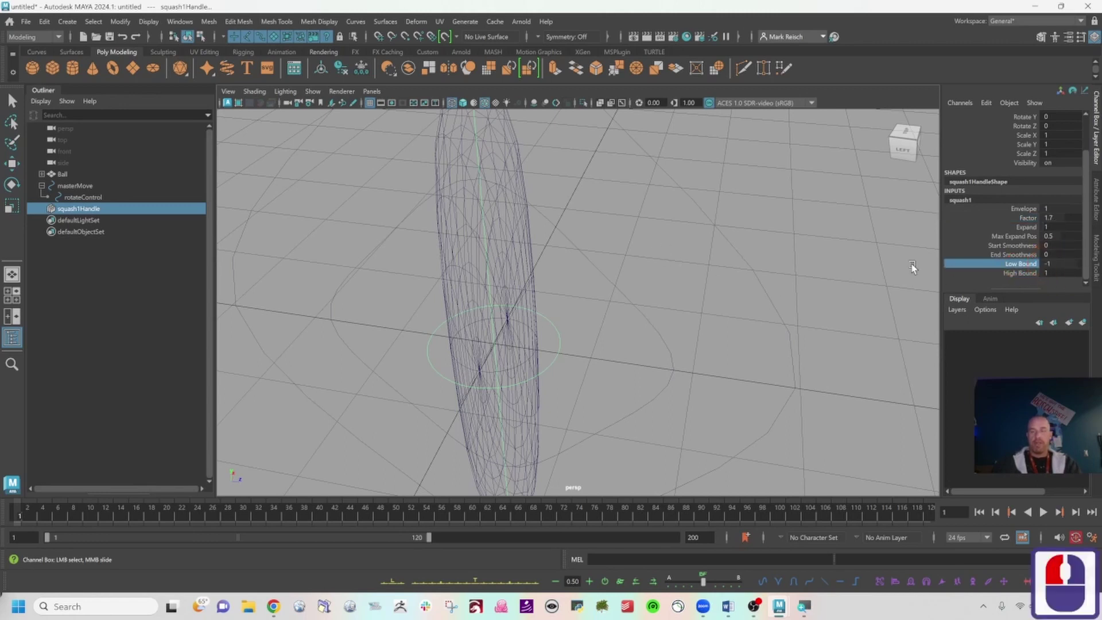
pyautogui.keyDown('alt'); pyautogui.moveTo(793, 262); pyautogui.dragTo(566, 270, button='right'); pyautogui.keyUp('alt')
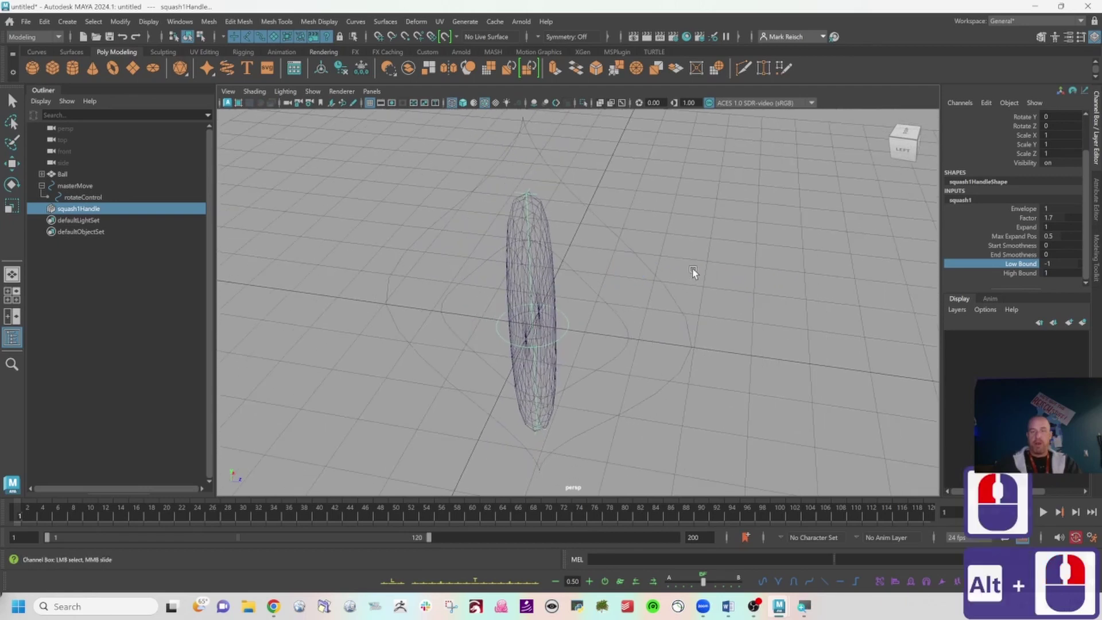
pyautogui.moveTo(693, 270); pyautogui.dragTo(695, 260, button='middle')
pyautogui.keyDown('alt'); pyautogui.moveTo(627, 307); pyautogui.dragTo(644, 293); pyautogui.keyUp('alt')
pyautogui.moveTo(644, 293); pyautogui.dragTo(645, 284, button='middle')
pyautogui.keyDown('alt'); pyautogui.moveTo(651, 283); pyautogui.dragTo(645, 310); pyautogui.keyUp('alt')
pyautogui.moveTo(645, 312); pyautogui.dragTo(669, 305, button='middle')
pyautogui.hotkey('ctrl', 'z')
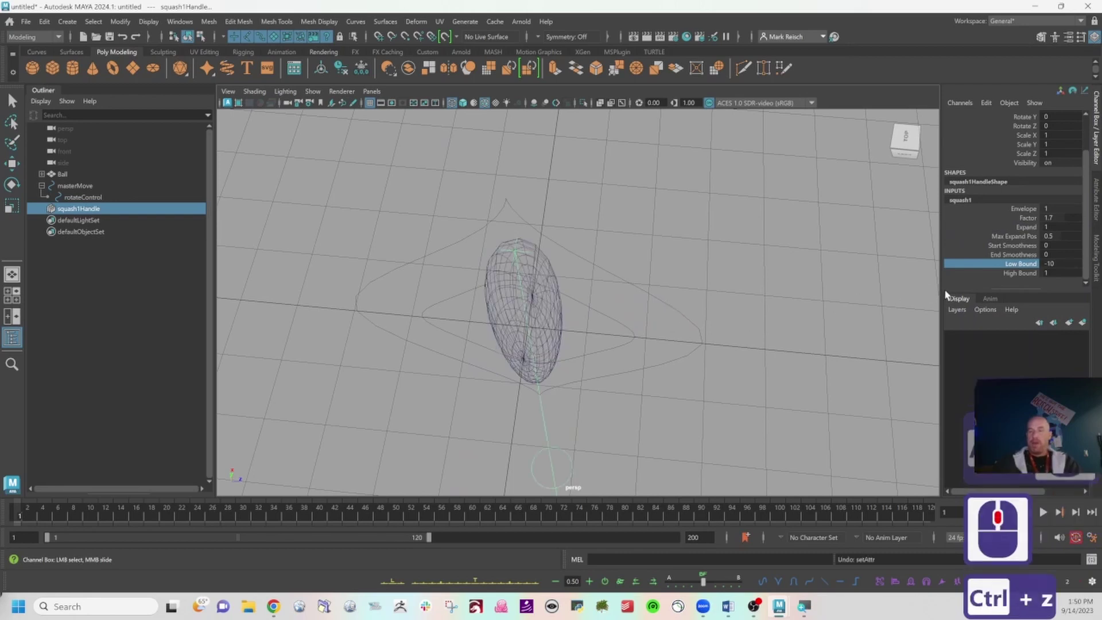
pyautogui.hotkey('ctrl', 'z')
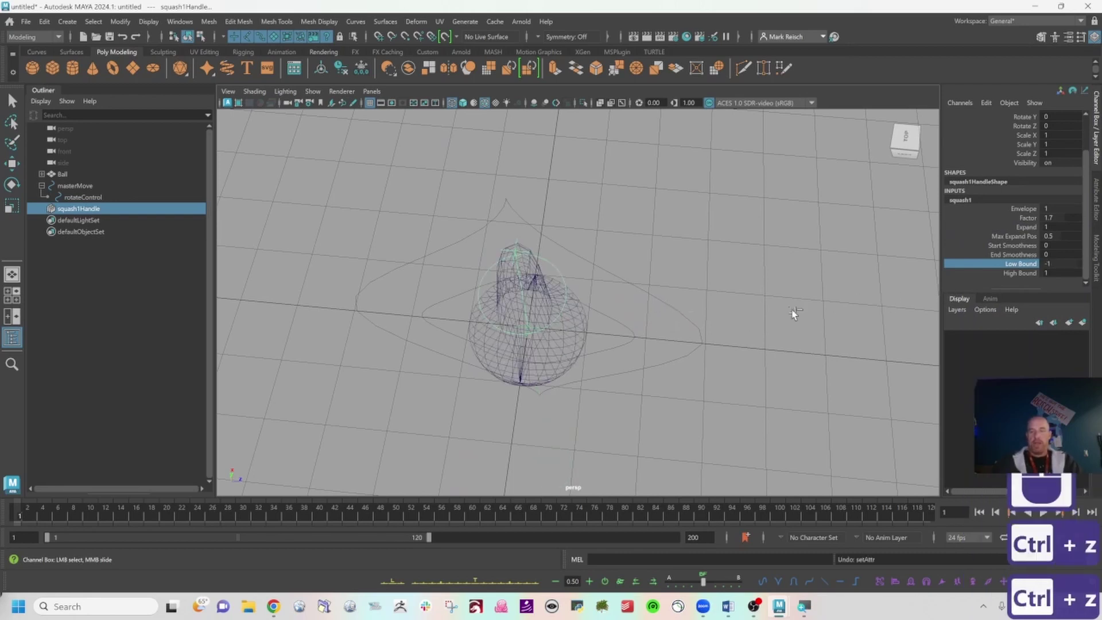
pyautogui.hotkey('ctrl', 'z')
pyautogui.hotkey('shift', 'z')
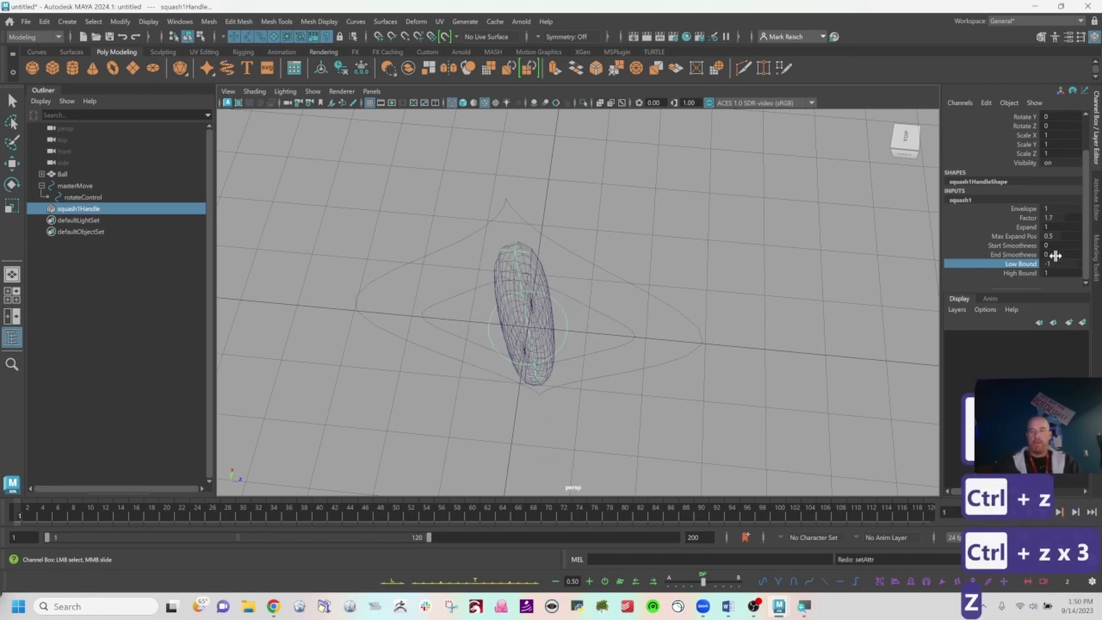
# Step: Set the squash deformer's High Bound to 0 and return the viewport to shaded display
pyautogui.click(1020, 272)
pyautogui.moveTo(499, 290); pyautogui.dragTo(522, 294, button='middle')
pyautogui.moveTo(622, 329)
pyautogui.keyDown('alt'); pyautogui.mouseDown()
pyautogui.moveTo(608, 298)
pyautogui.moveTo(595, 305)
pyautogui.moveTo(612, 302)
pyautogui.mouseUp(); pyautogui.keyUp('alt')
pyautogui.press('5')
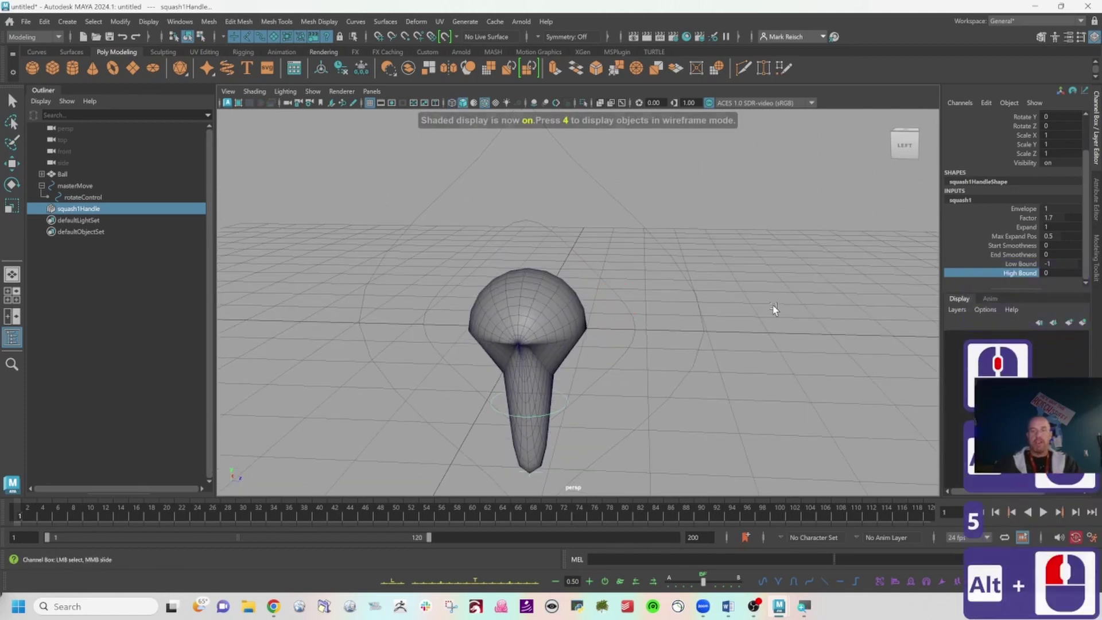
# Step: Move the squash handle about 0.91 in Y and -0.03 in Z, and undo the move together with the High Bound and Factor test changes
pyautogui.press('w')
pyautogui.click(565, 395)
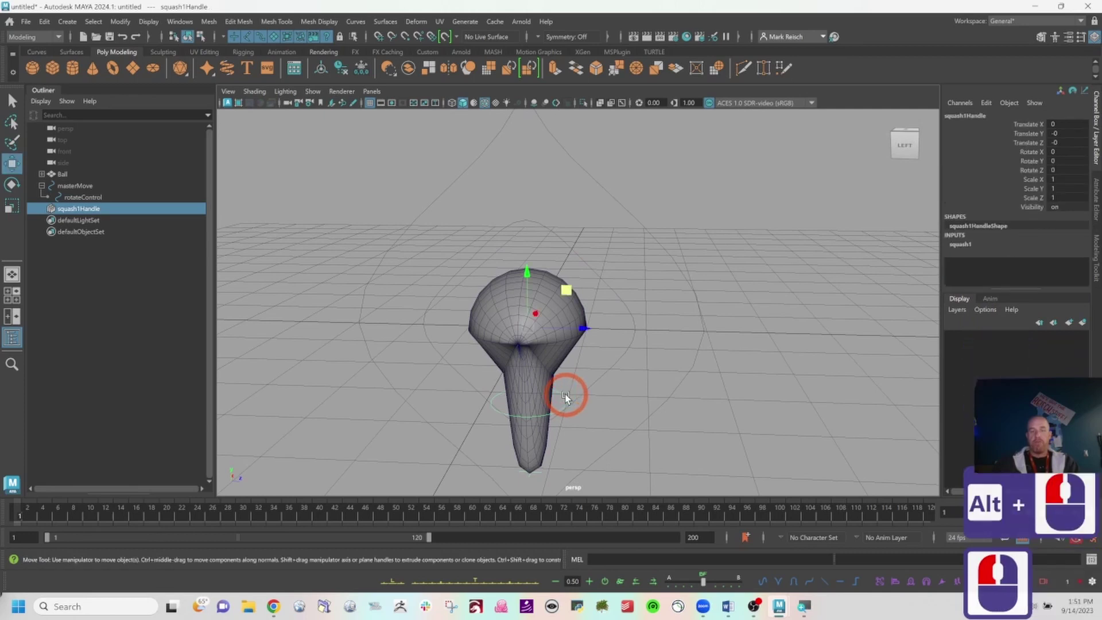
pyautogui.moveTo(566, 289); pyautogui.dragTo(563, 236)
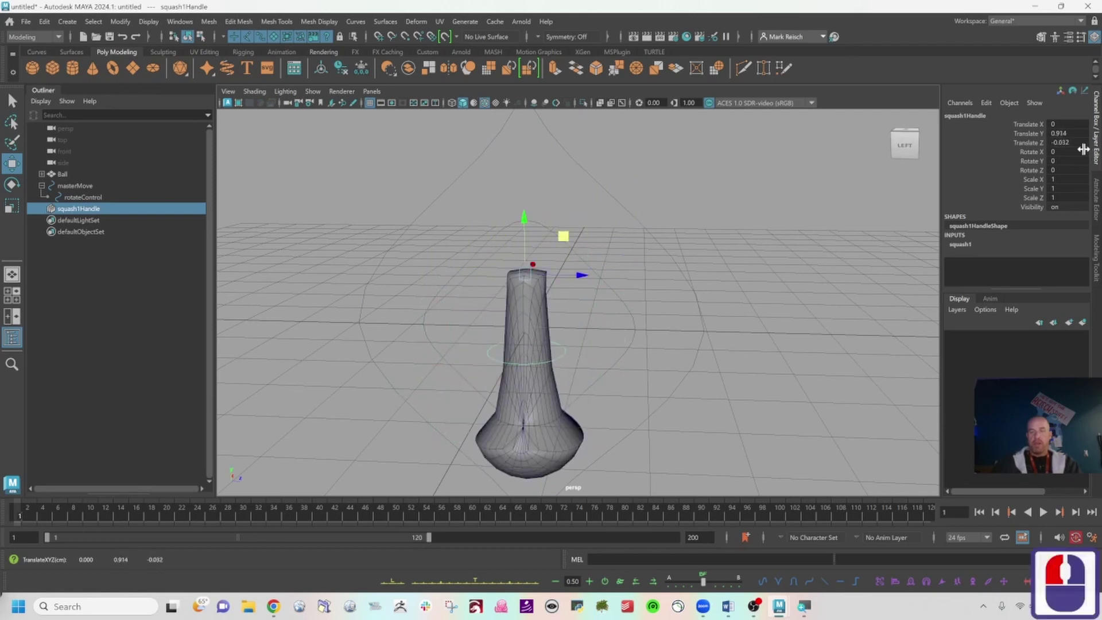
pyautogui.hotkey('ctrl', 'z')
pyautogui.hotkey('ctrl', 'z')
pyautogui.hotkey('ctrl', 'z')
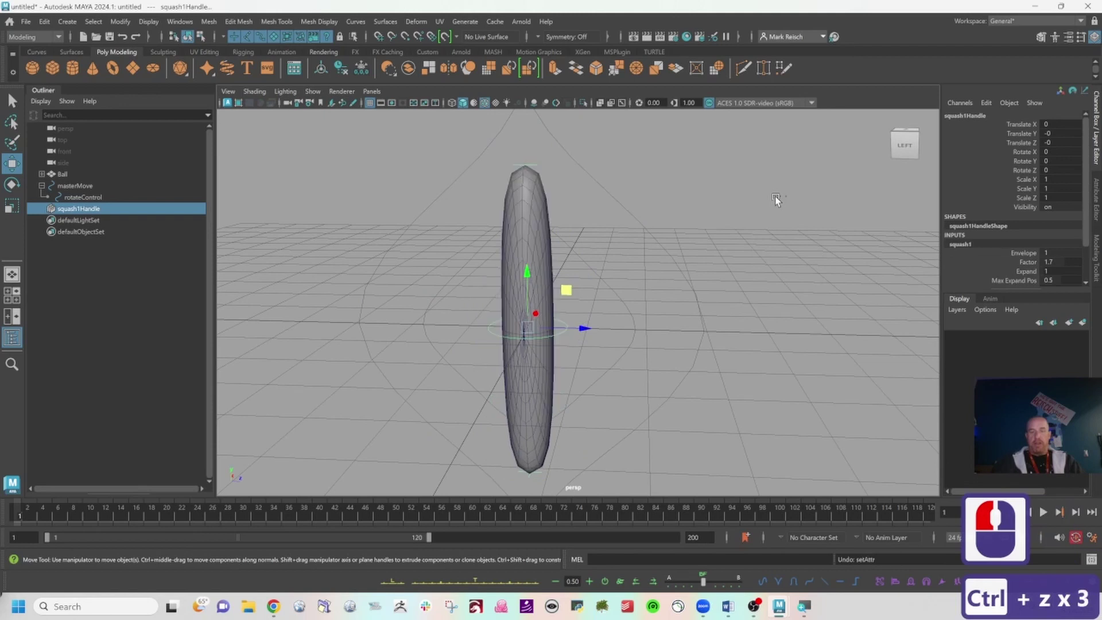
pyautogui.hotkey('ctrl', 'z')
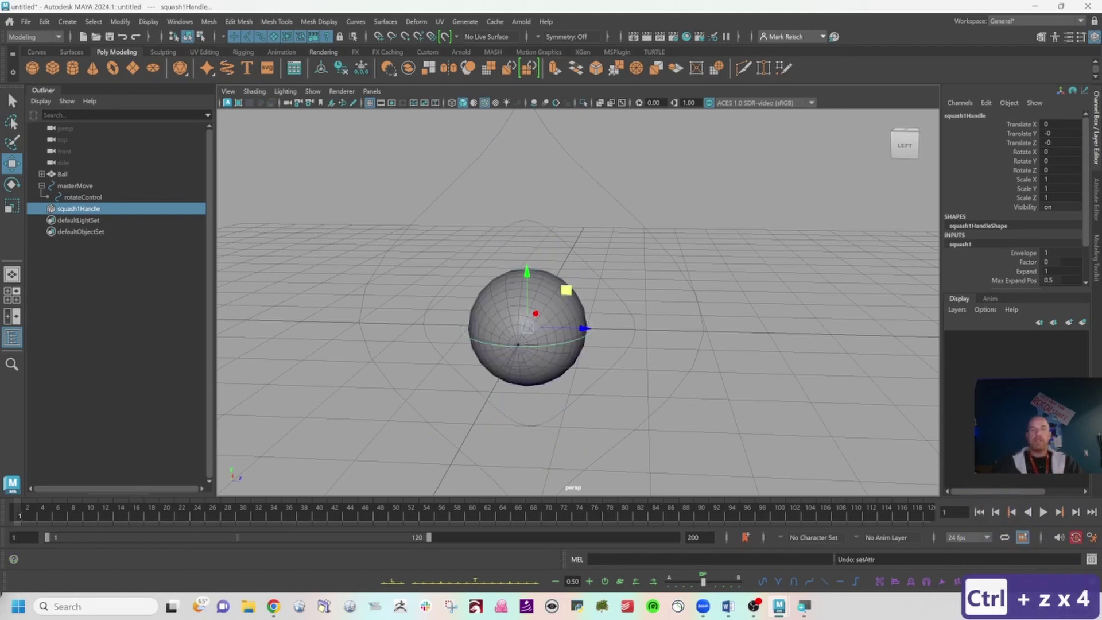
# Step: Examine the channels of masterMove and the squash1 settings of the squash handle
pyautogui.click(592, 242)
pyautogui.click(595, 325)
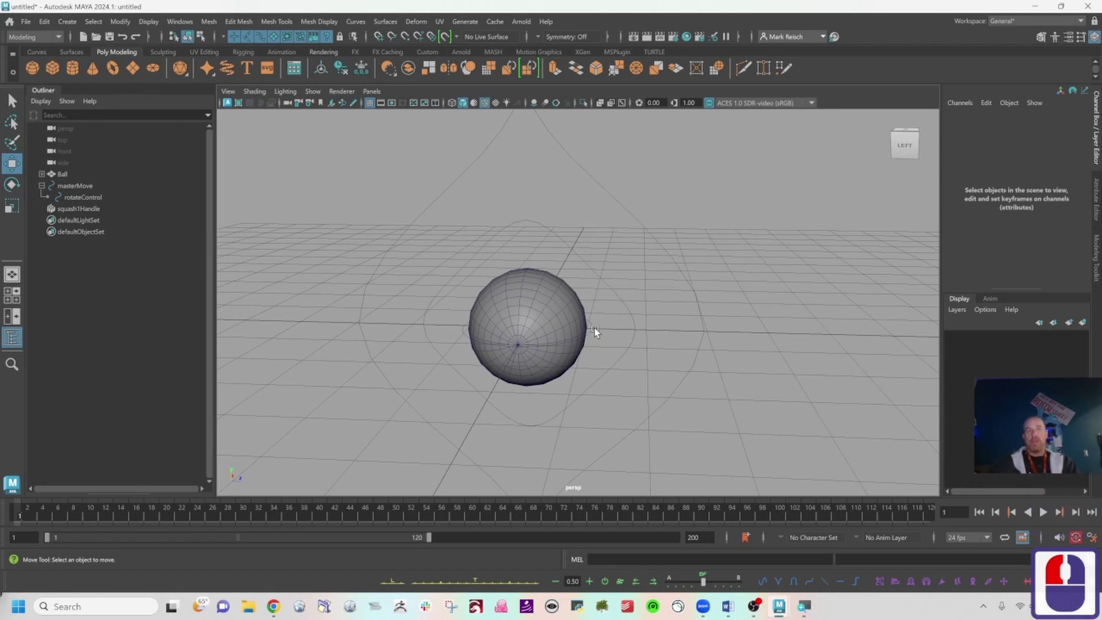
pyautogui.click(640, 222)
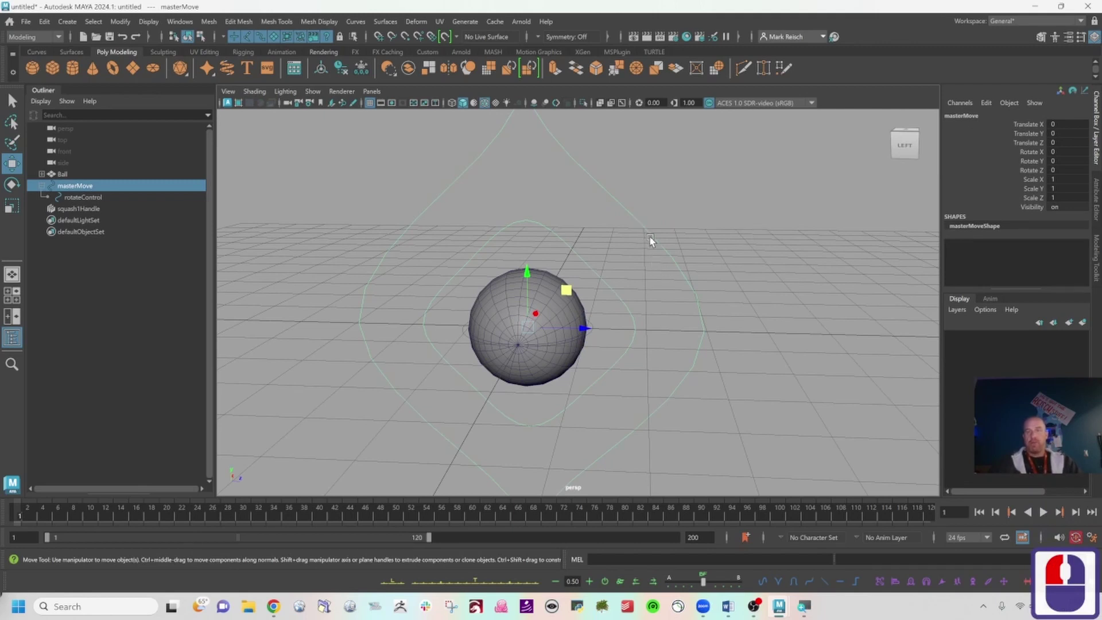
pyautogui.click(593, 326)
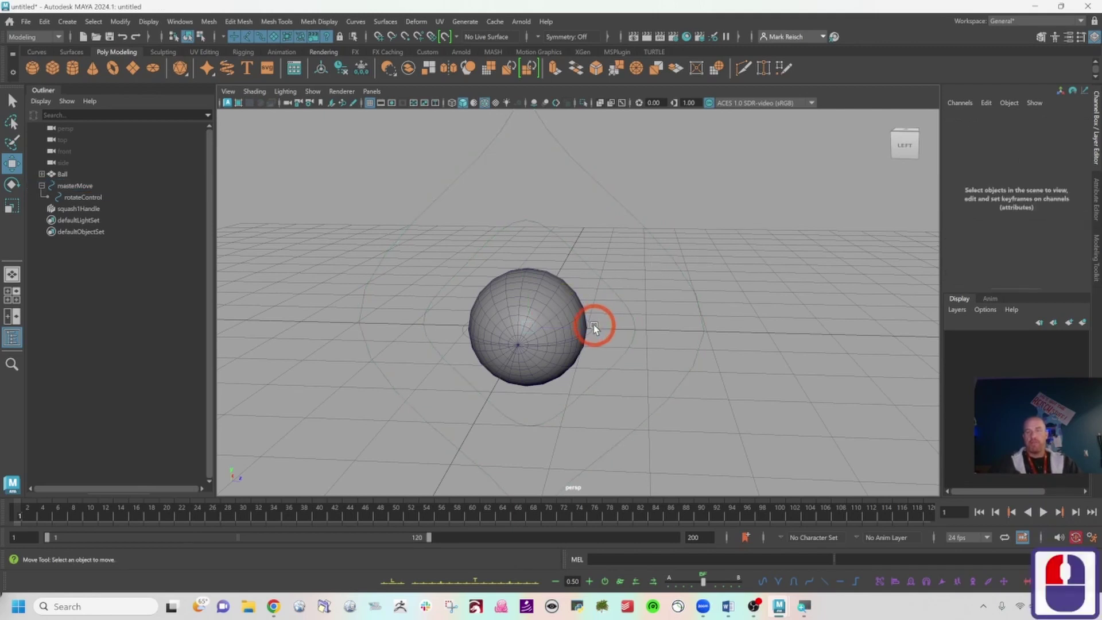
pyautogui.click(597, 347)
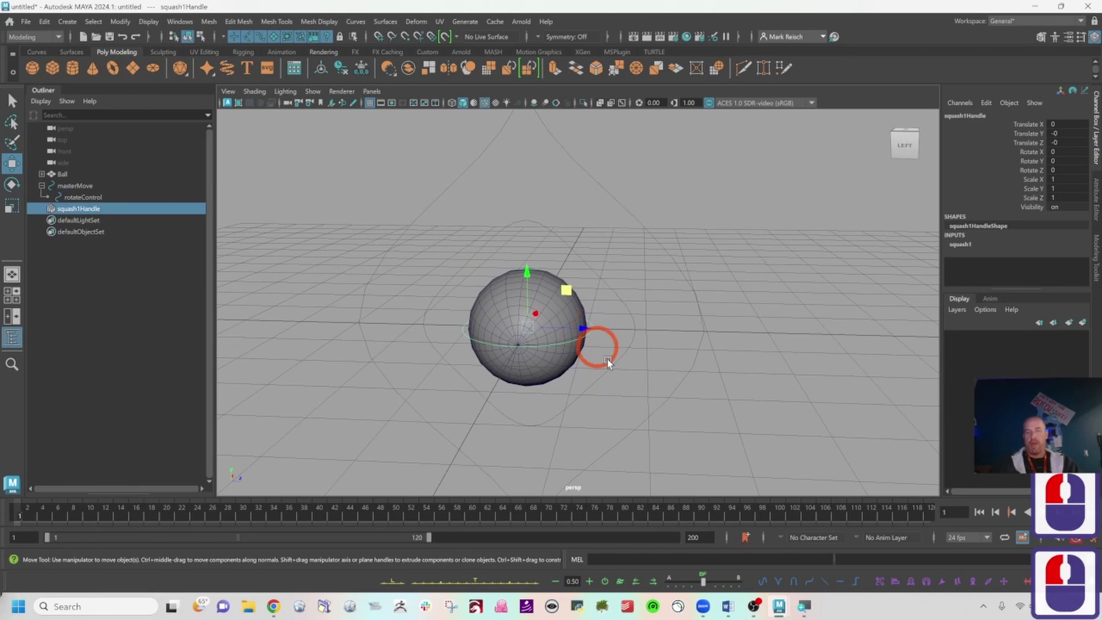
pyautogui.click(961, 246)
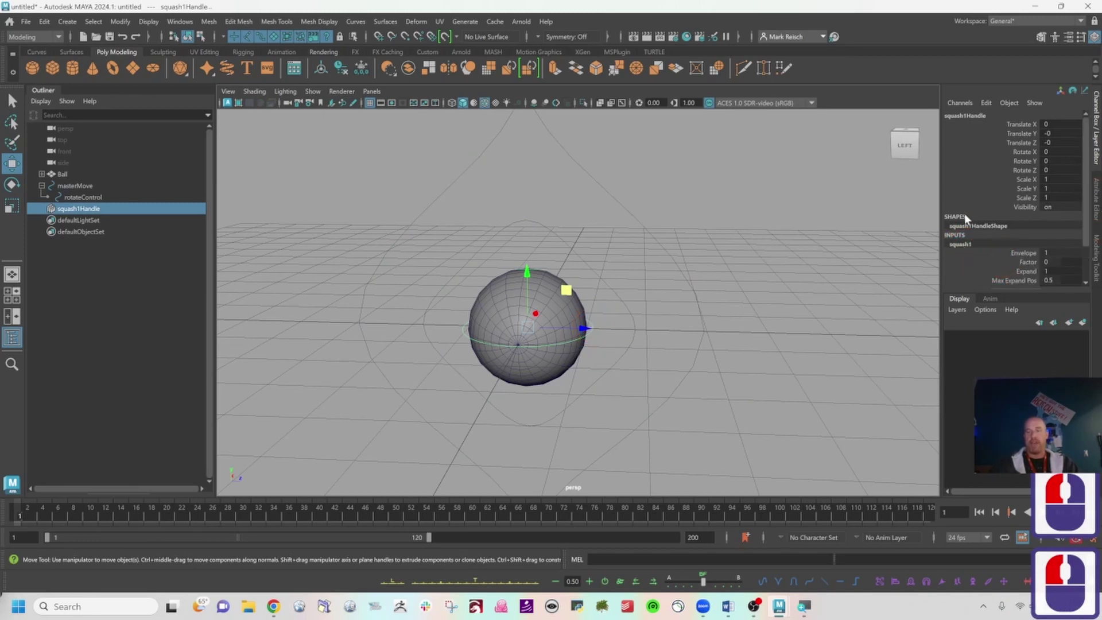
# Step: Select masterMove and start adding a new attribute to it with the long name Squash
pyautogui.moveTo(647, 247); pyautogui.dragTo(701, 209)
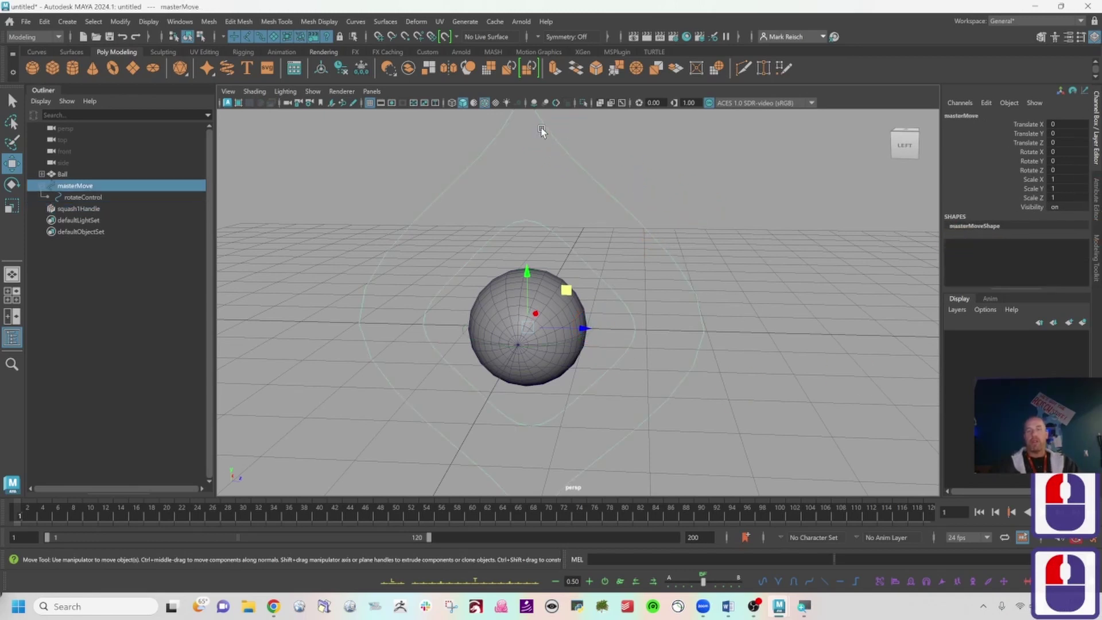
pyautogui.moveTo(493, 136); pyautogui.dragTo(627, 132)
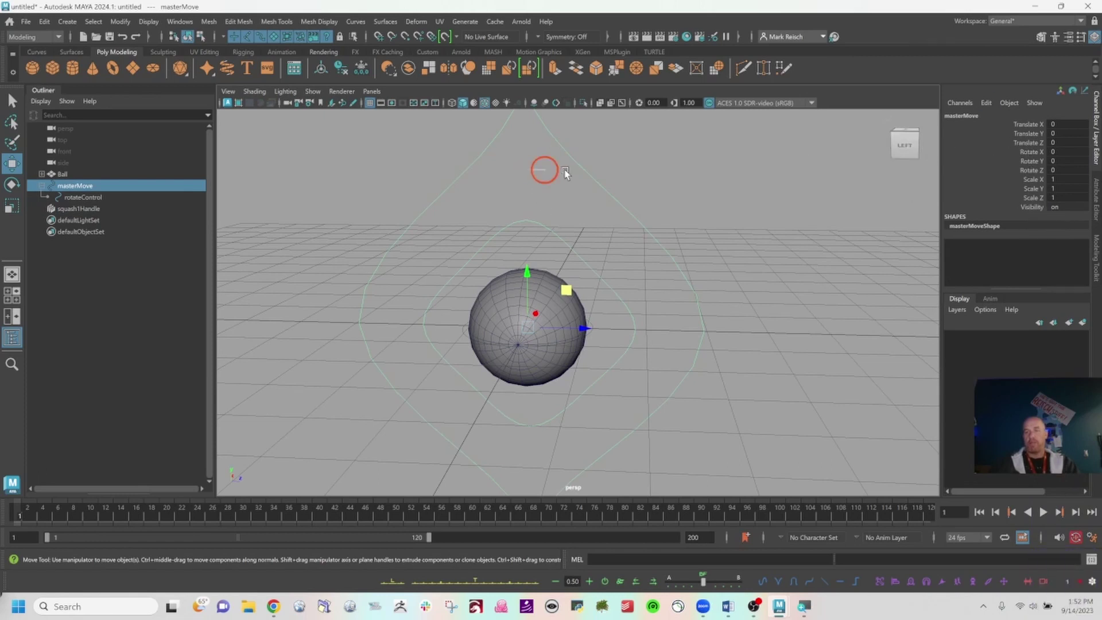
pyautogui.moveTo(544, 169); pyautogui.dragTo(652, 170)
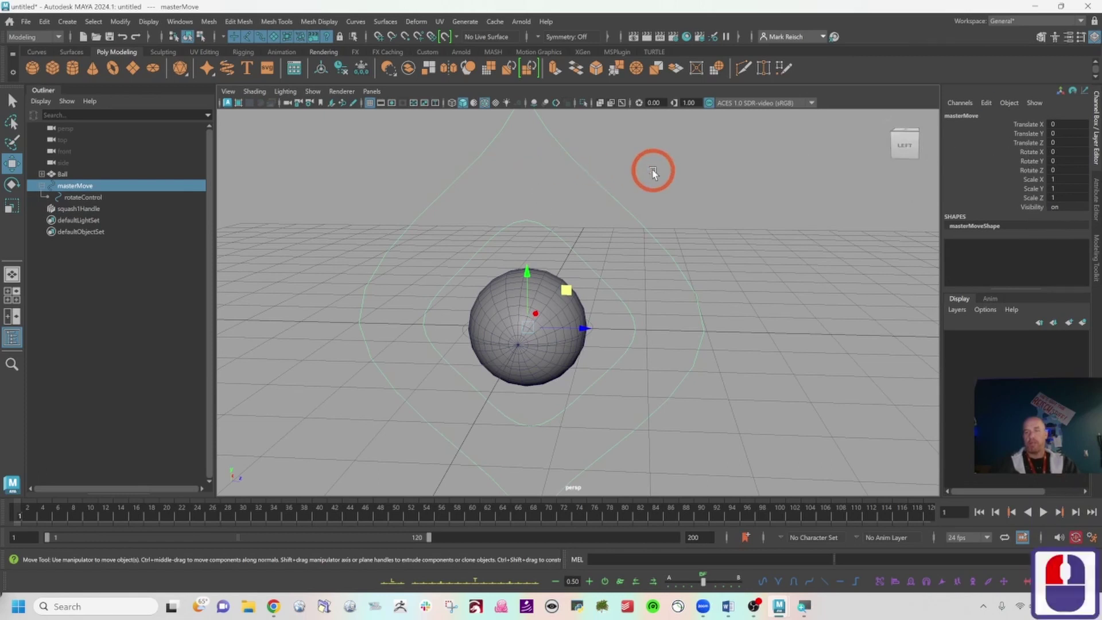
pyautogui.click(986, 103)
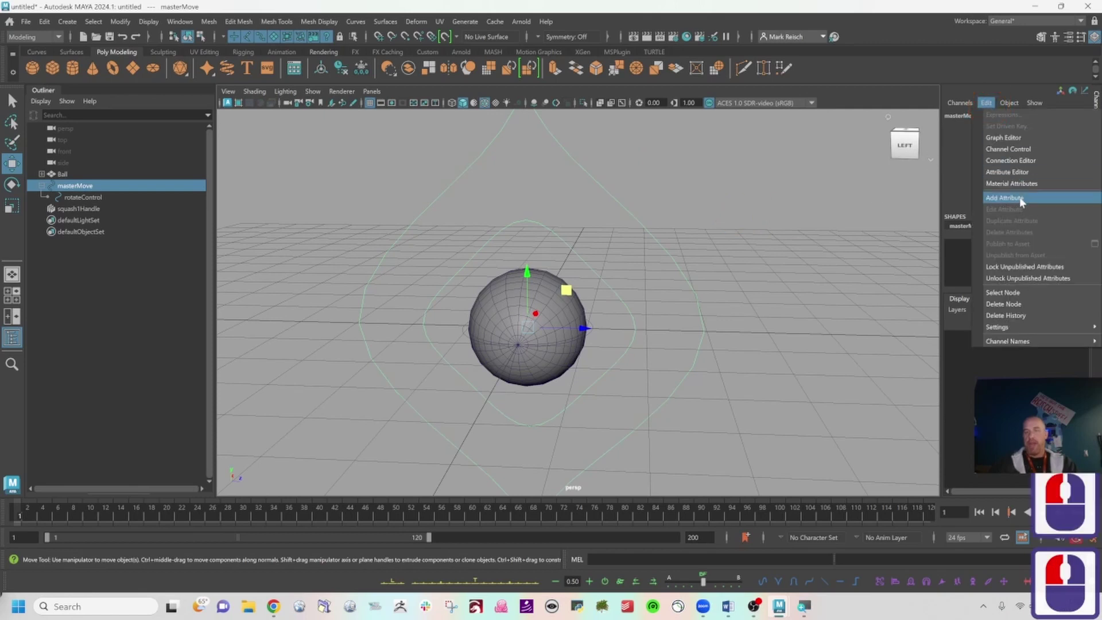
pyautogui.click(1003, 198)
pyautogui.moveTo(542, 207); pyautogui.dragTo(739, 138)
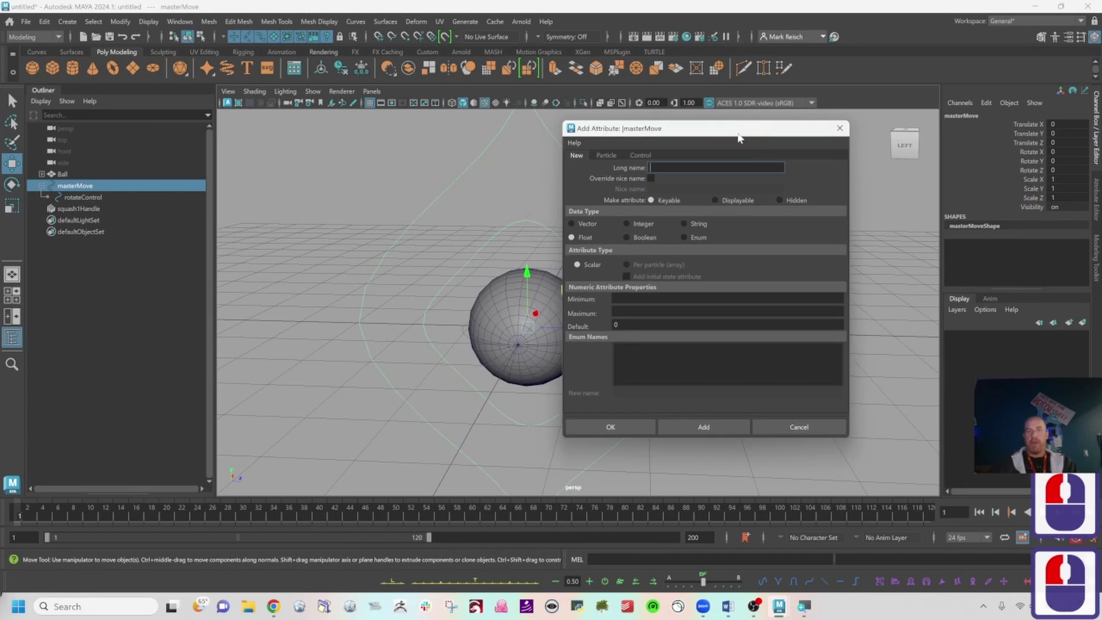
pyautogui.click(666, 169)
pyautogui.write('Sq')
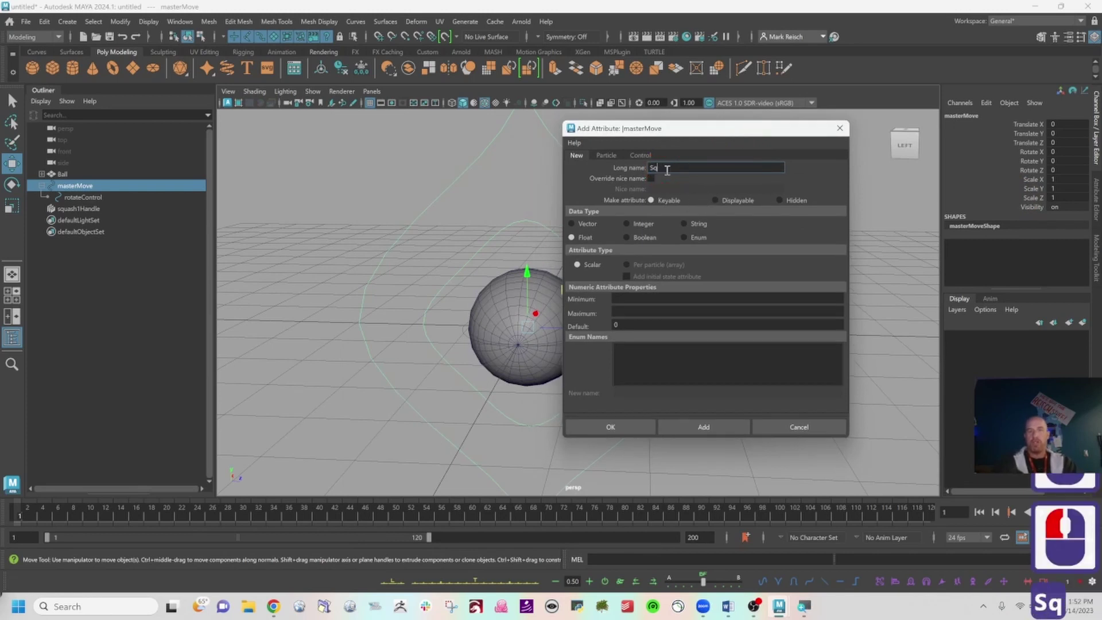
pyautogui.write('uash')
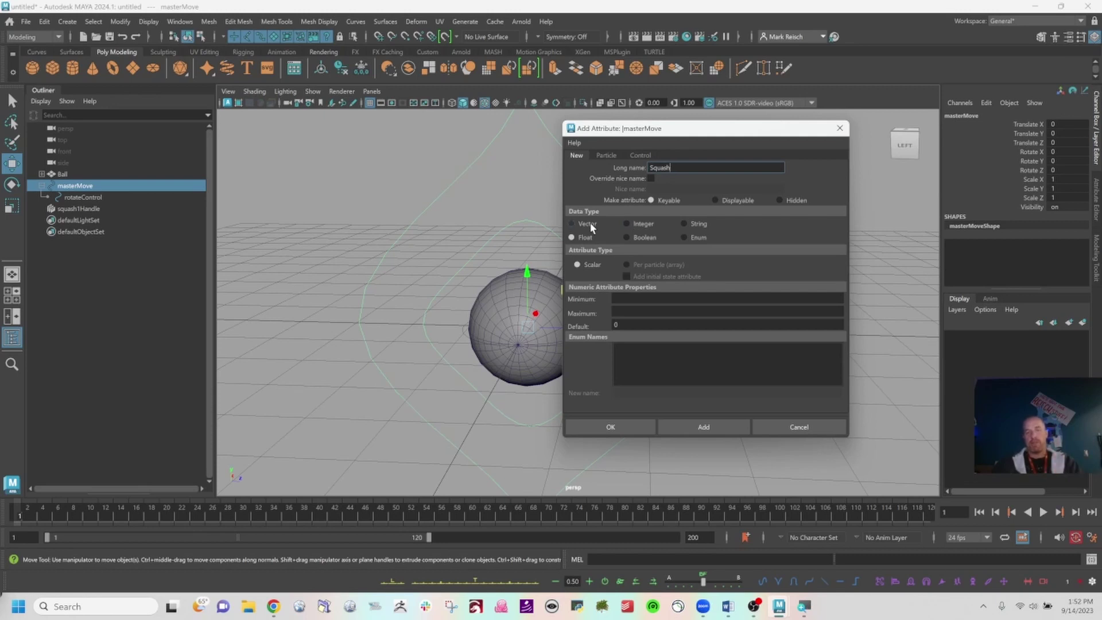
# Step: Give the Squash attribute a minimum of -10 and a maximum of 10, add it to masterMove, and reselect masterMove
pyautogui.click(611, 297)
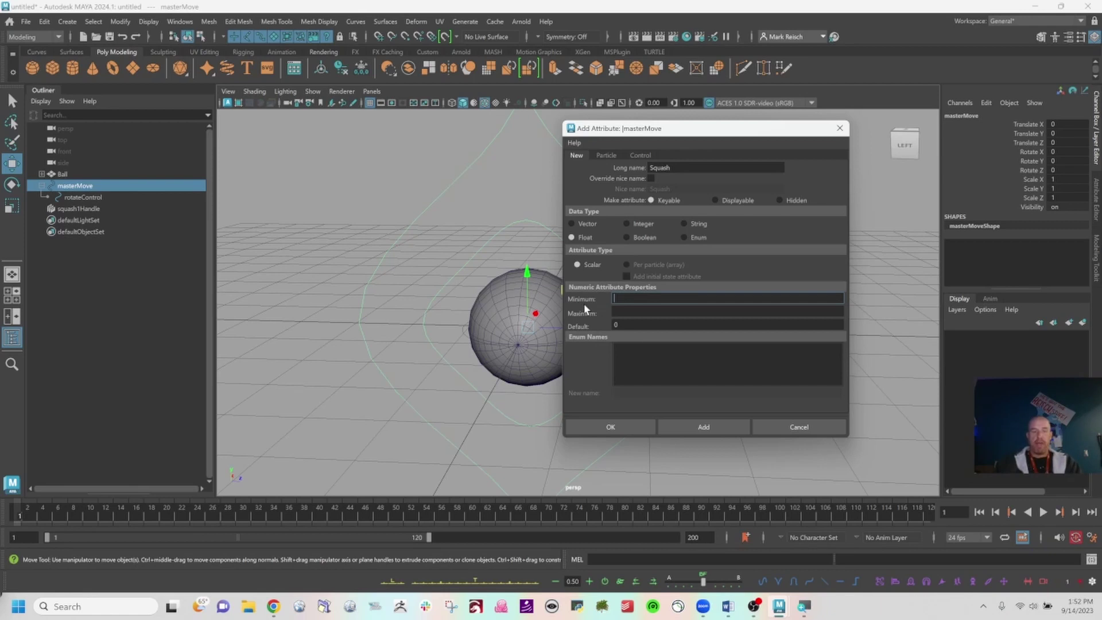
pyautogui.write('-10')
pyautogui.press('Tab')
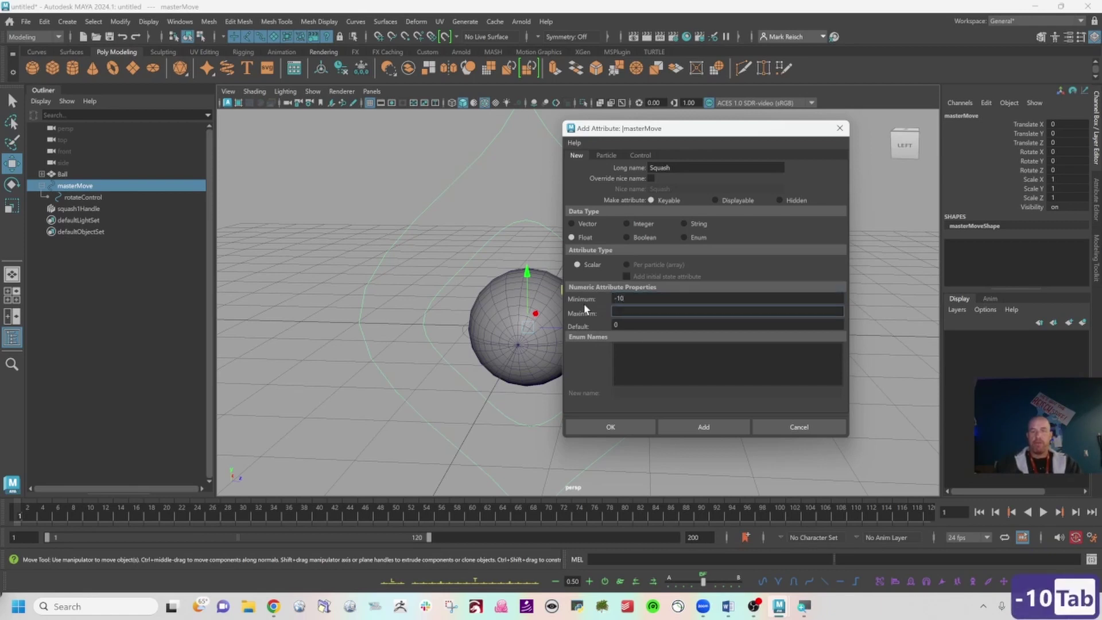
pyautogui.write('10')
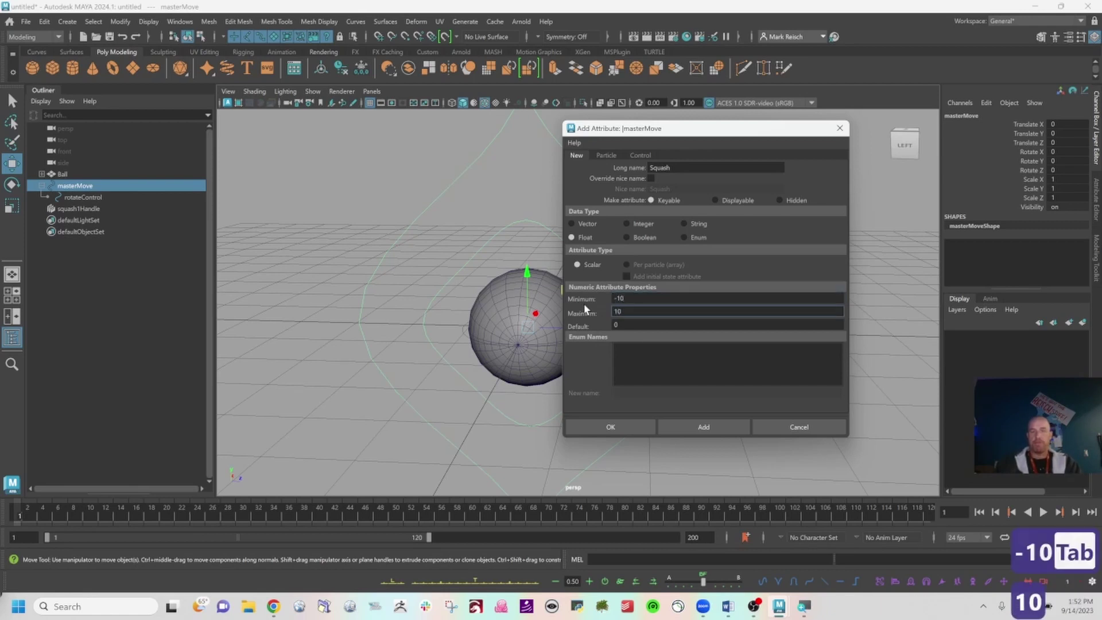
pyautogui.press('Tab')
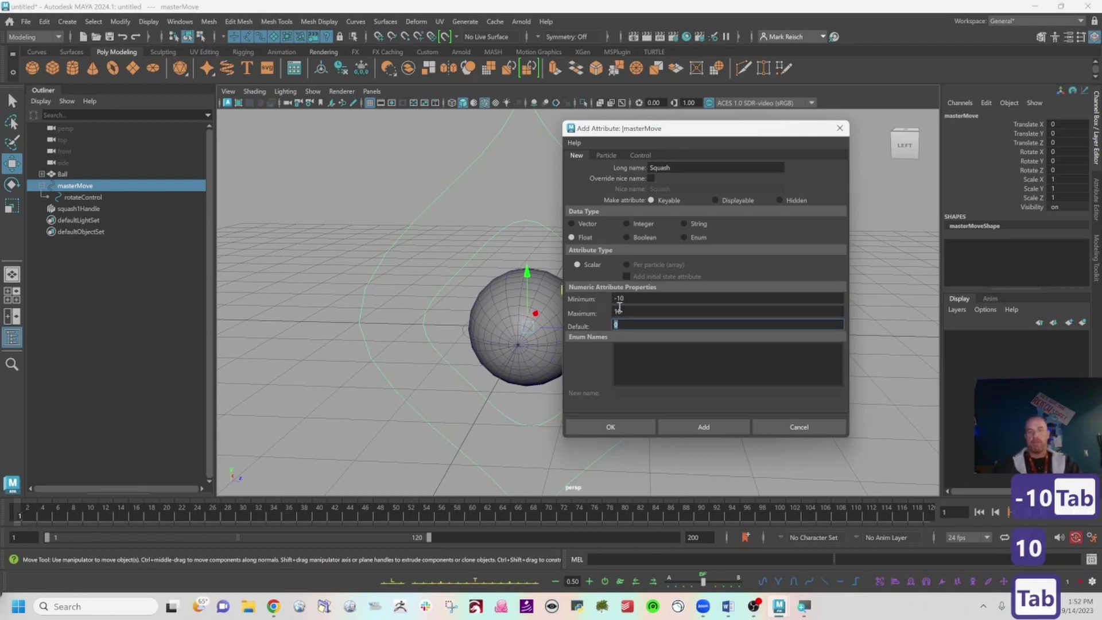
pyautogui.scroll(-2, 656, 249)
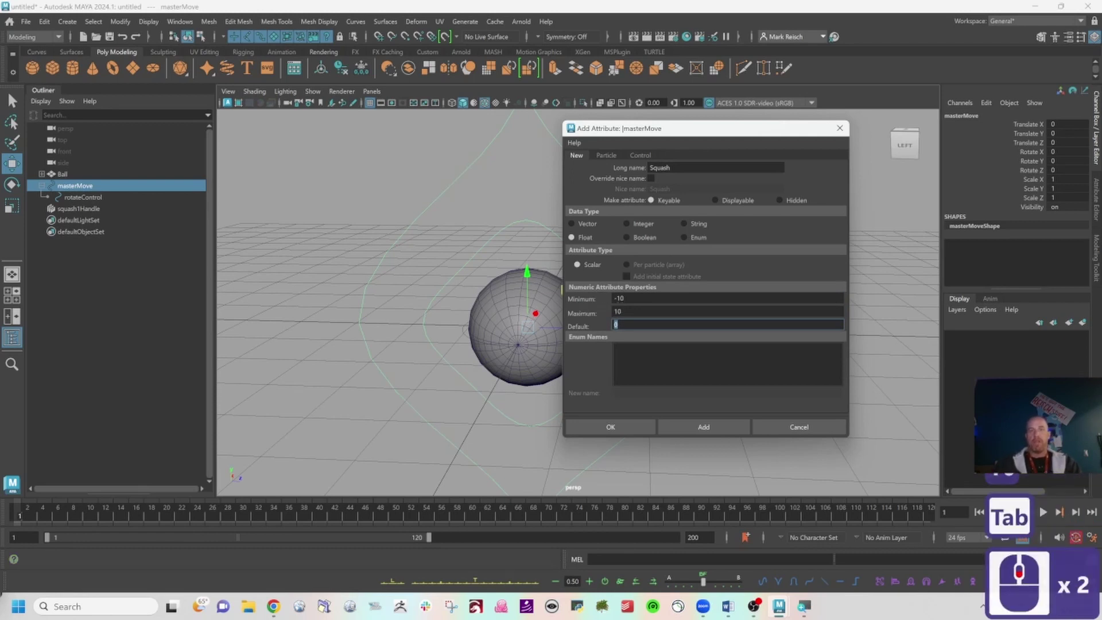
pyautogui.click(641, 432)
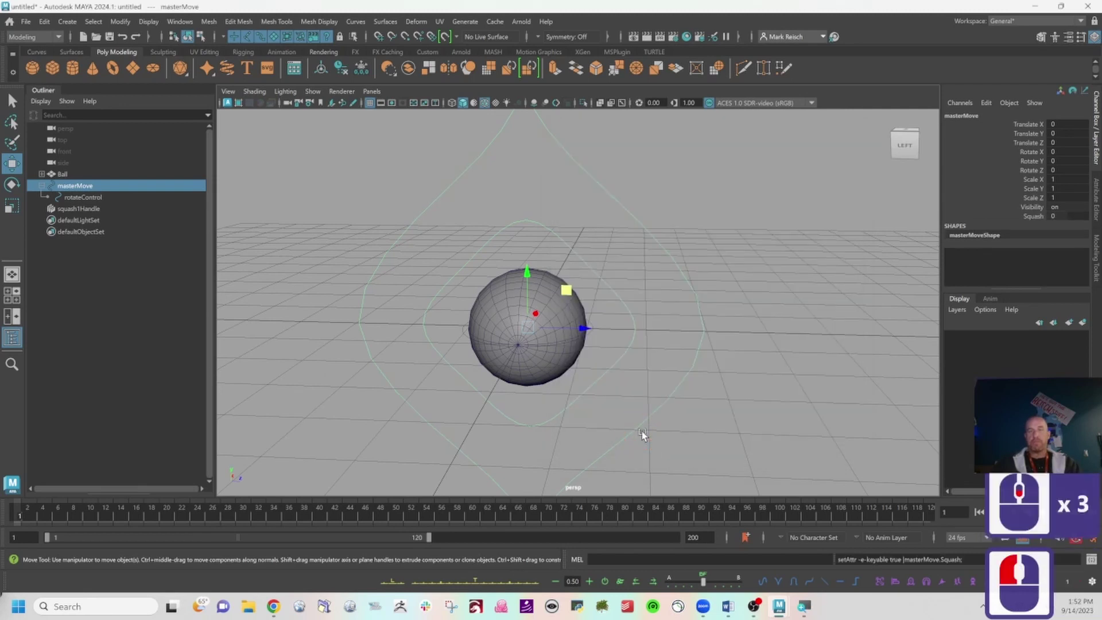
pyautogui.click(613, 243)
pyautogui.click(656, 222)
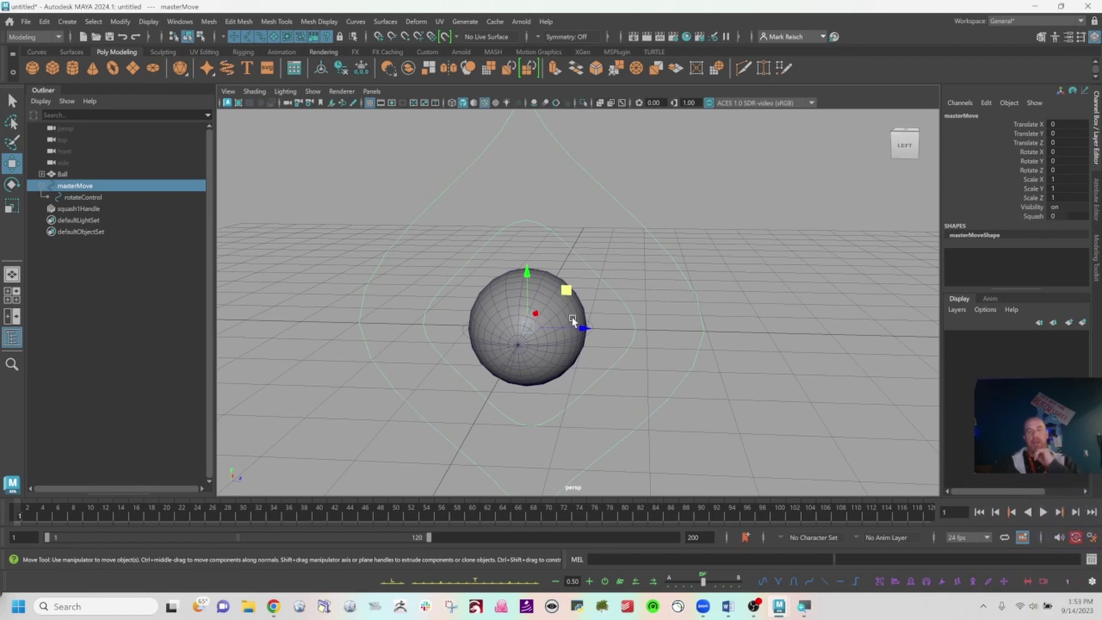
pyautogui.click(580, 334)
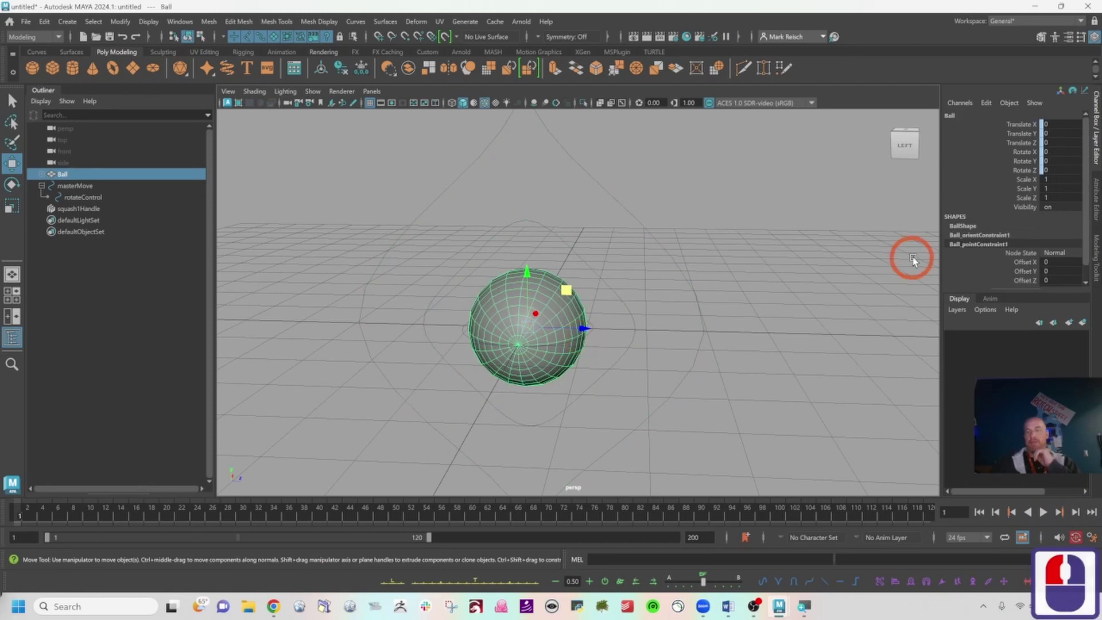
pyautogui.click(602, 323)
pyautogui.click(592, 327)
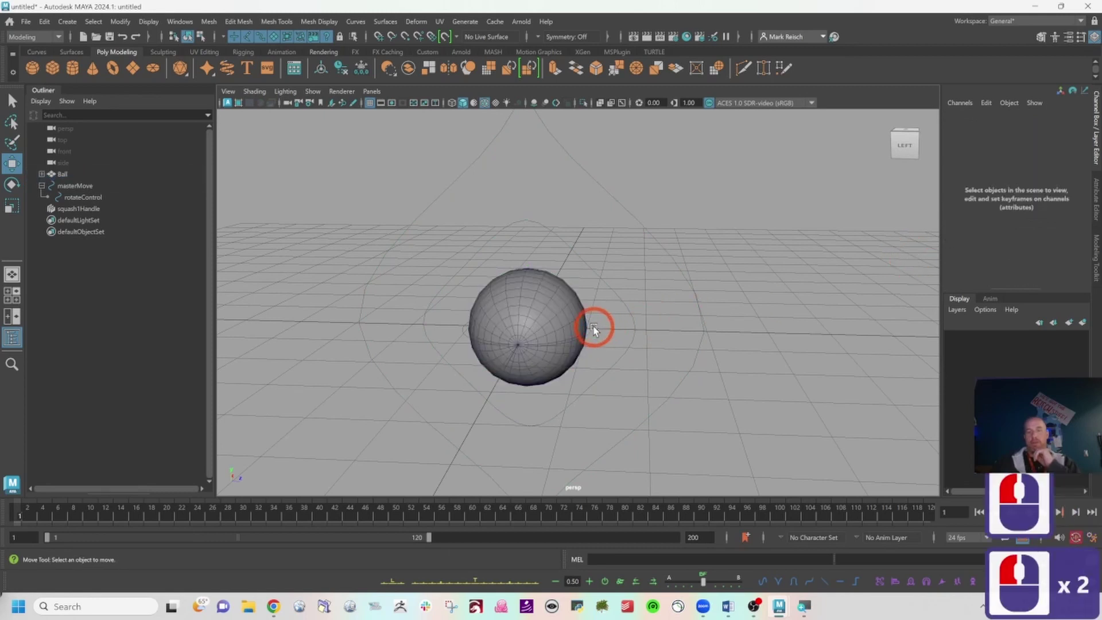
pyautogui.click(591, 329)
pyautogui.click(961, 244)
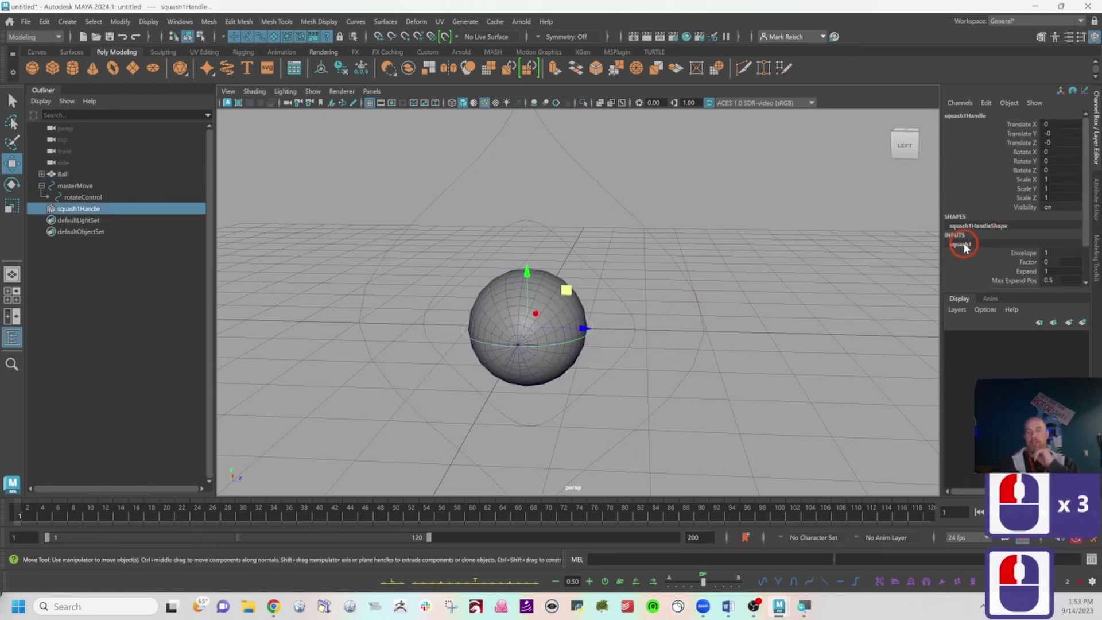
pyautogui.click(1025, 262)
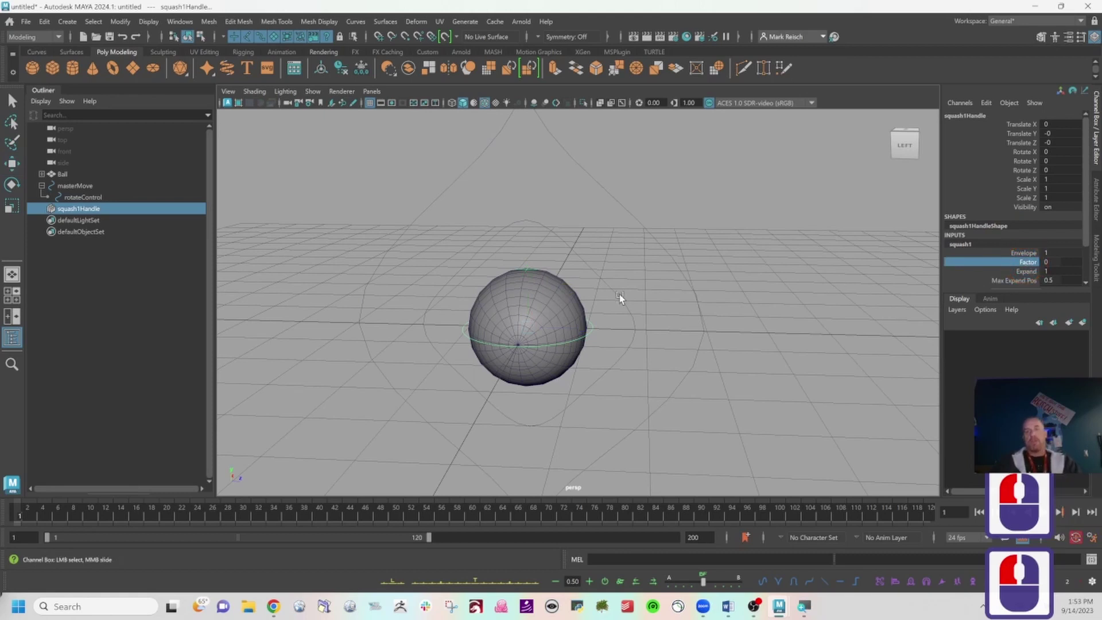
pyautogui.press('w')
pyautogui.click(590, 324)
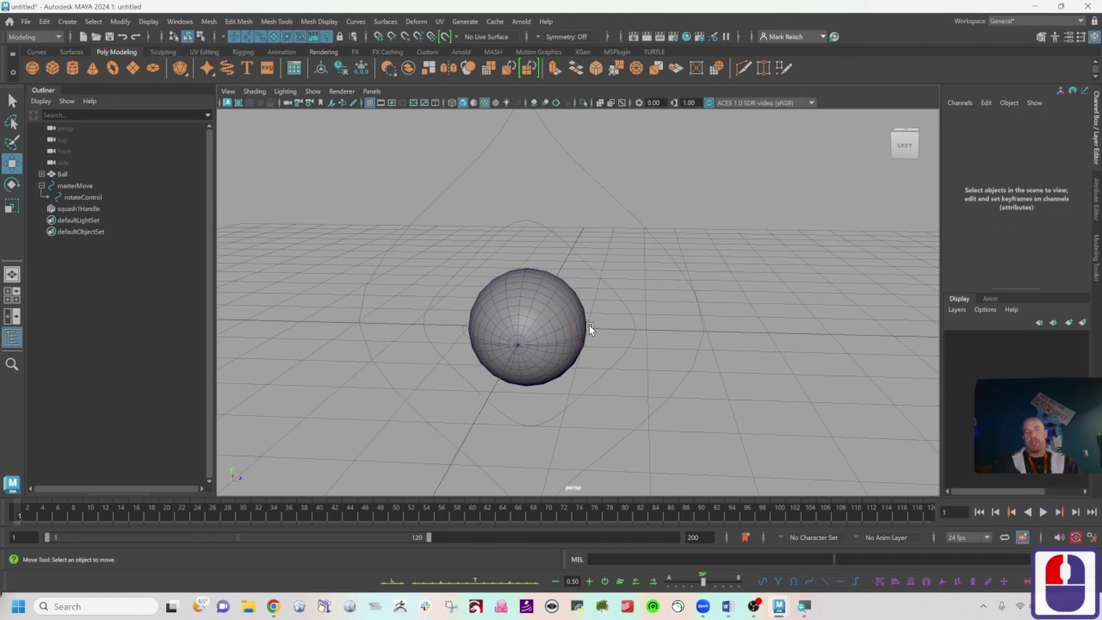
# Step: Select the squash handle and open Set Driven Key with the Factor attribute of squash1 as the driven channel
pyautogui.click(589, 328)
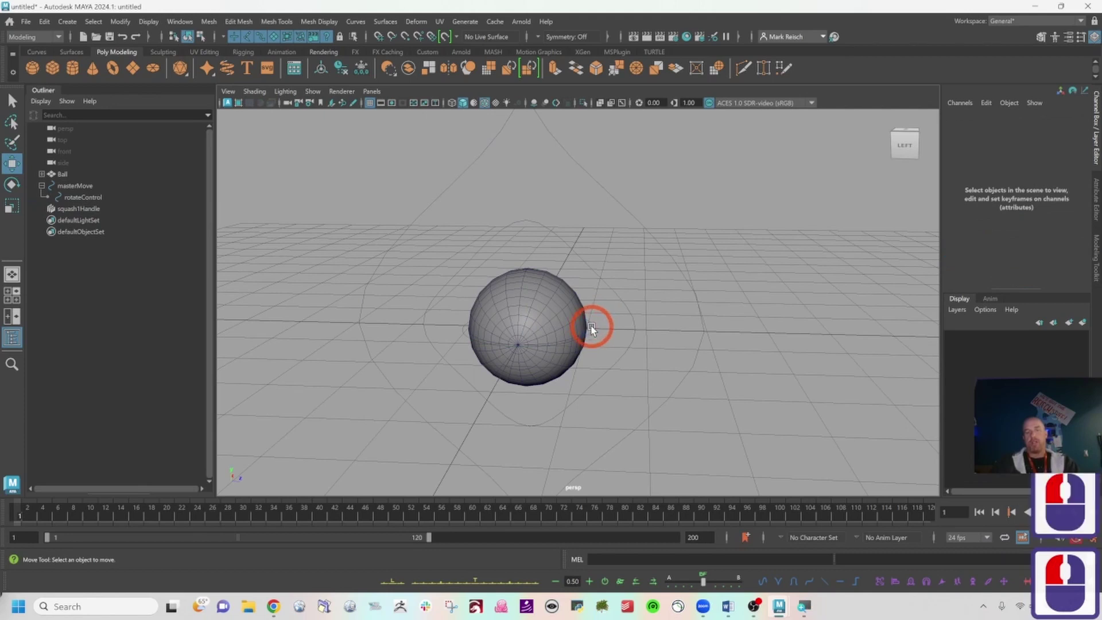
pyautogui.doubleClick(590, 326)
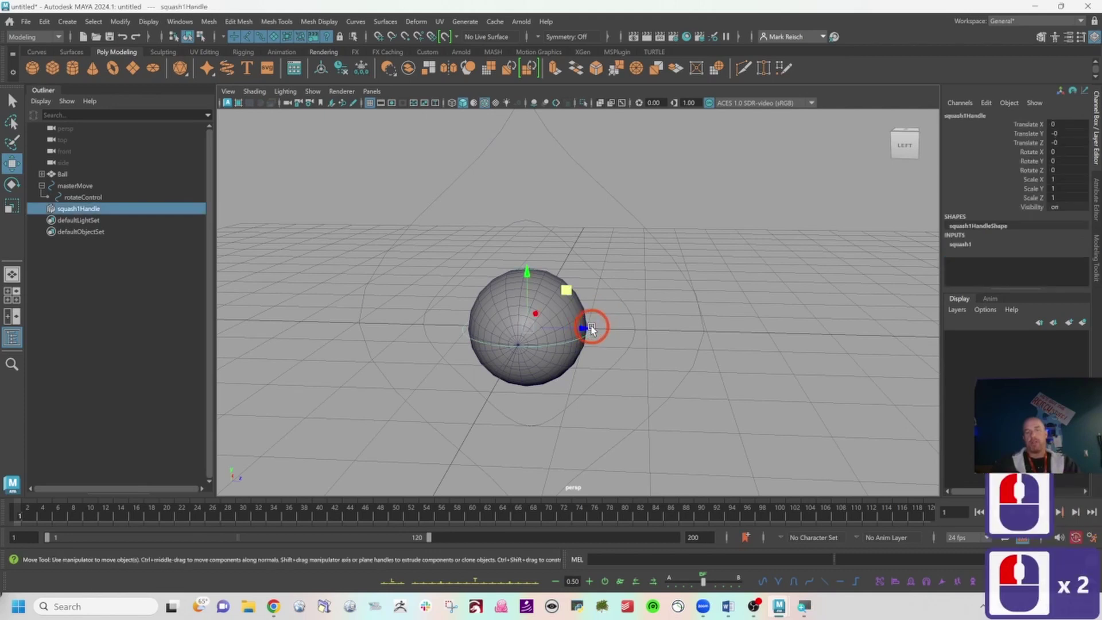
pyautogui.click(964, 245)
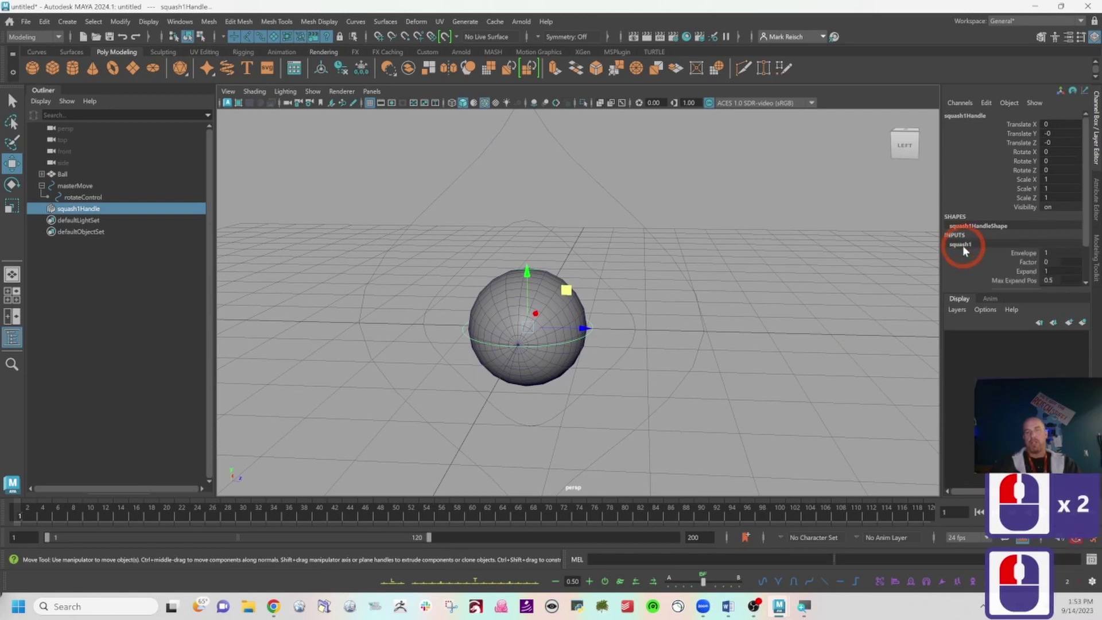
pyautogui.click(1026, 263)
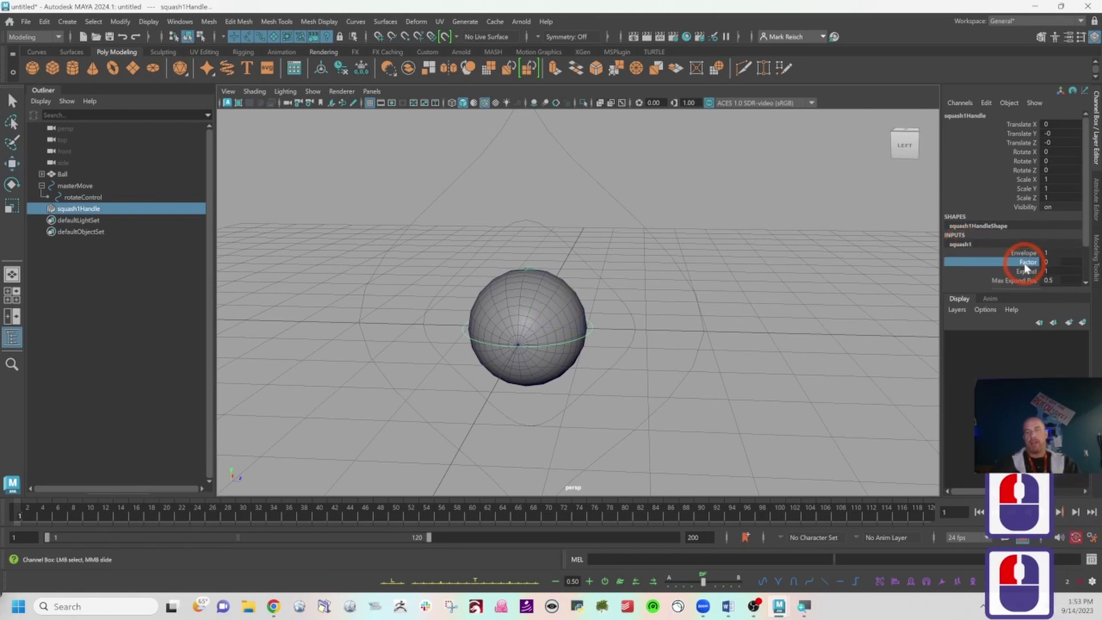
pyautogui.rightClick(1026, 263)
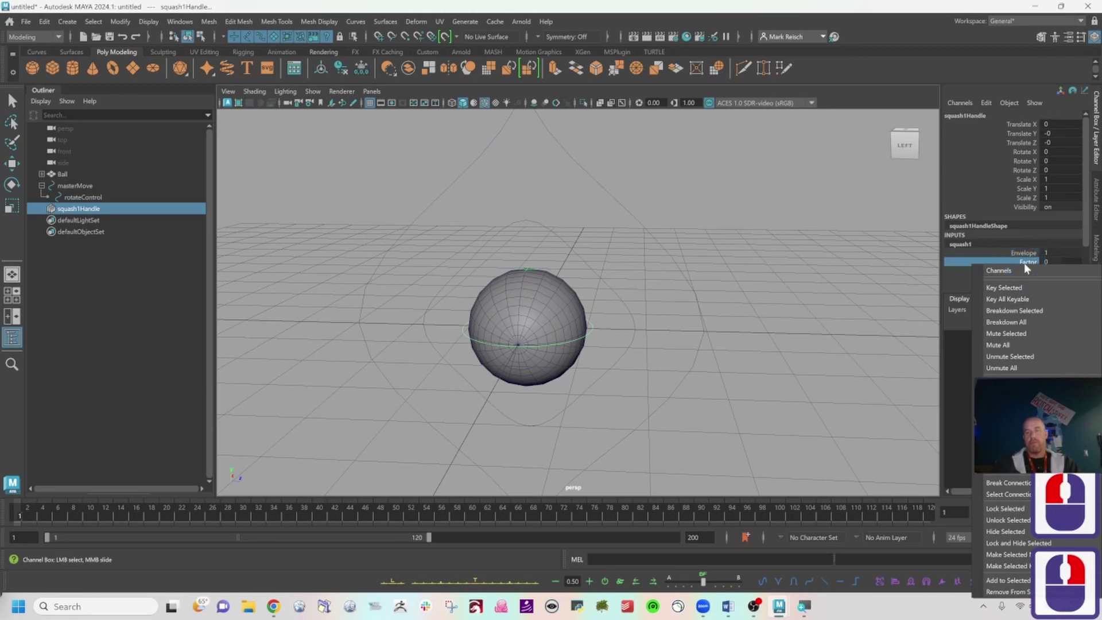
pyautogui.click(970, 261)
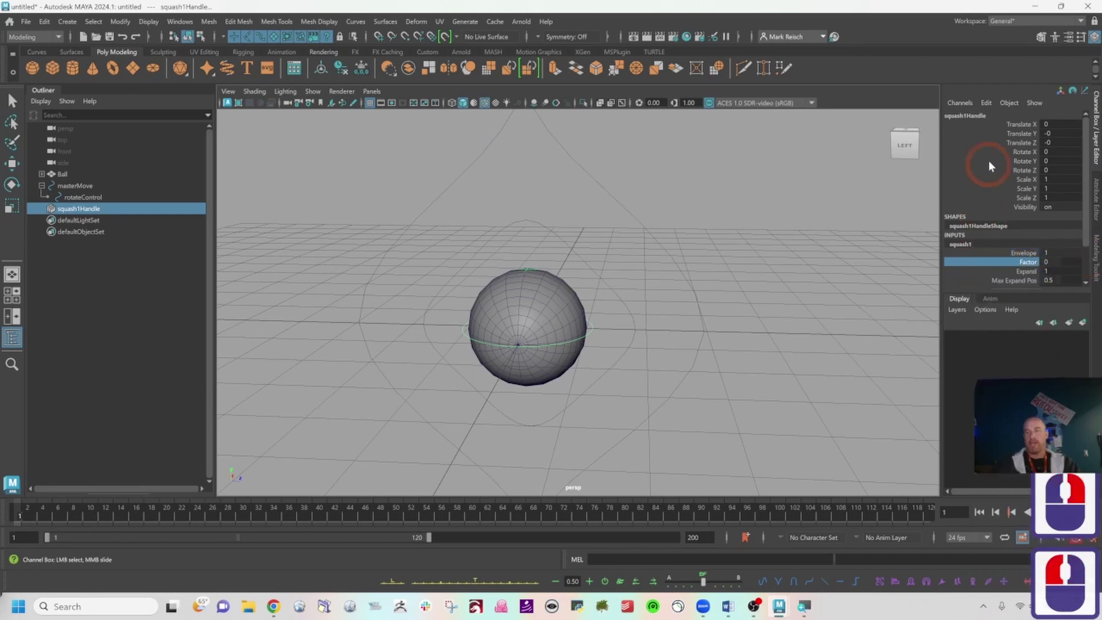
pyautogui.click(983, 102)
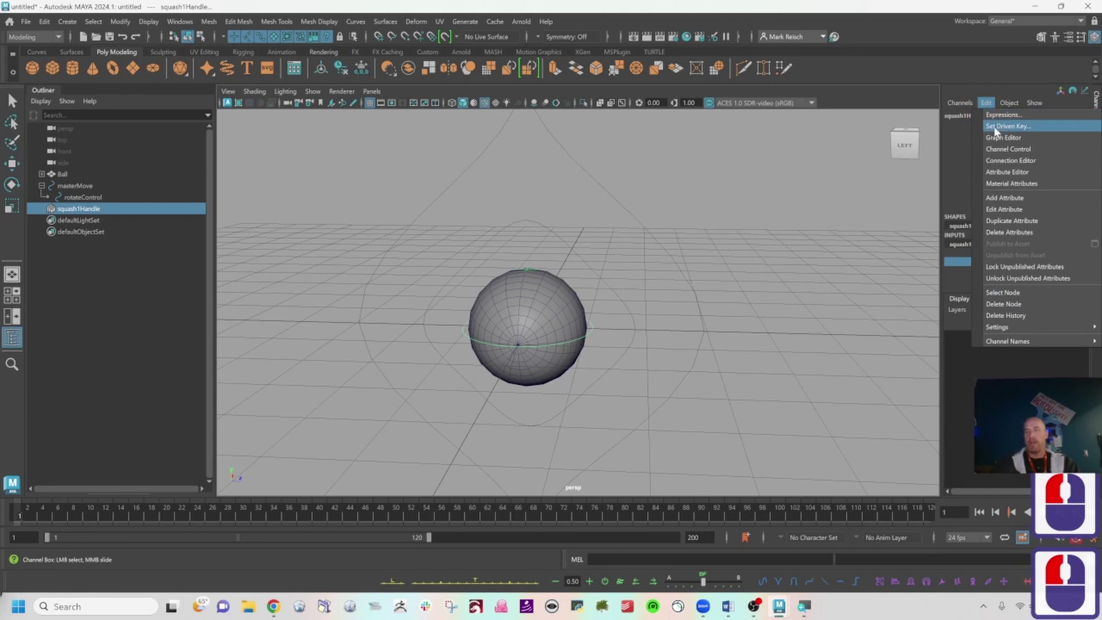
pyautogui.click(1012, 126)
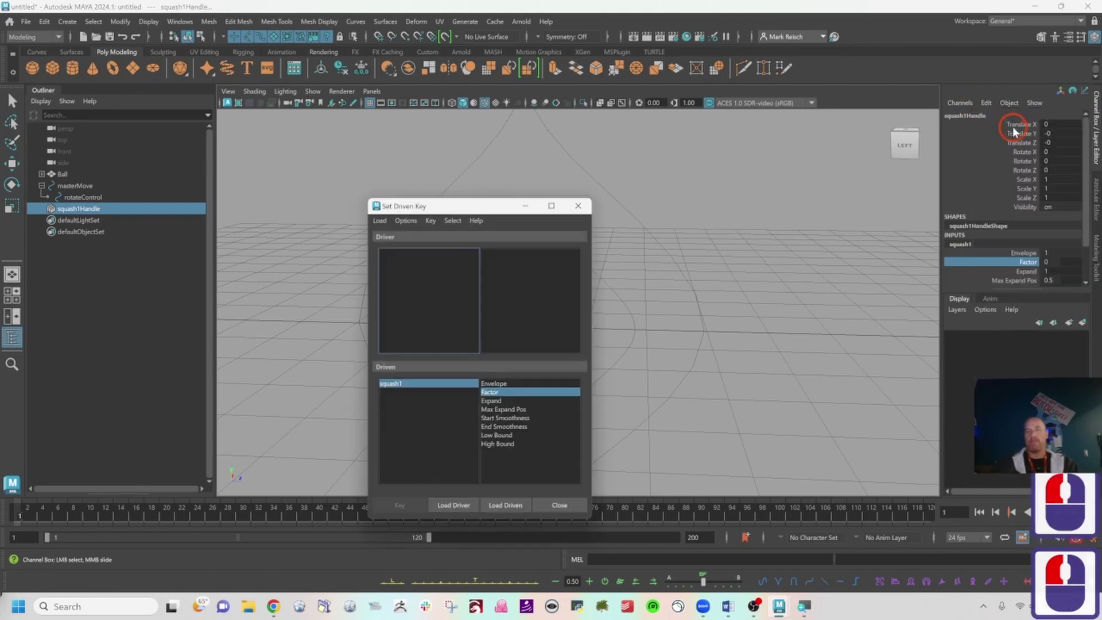
pyautogui.moveTo(492, 213); pyautogui.dragTo(767, 140)
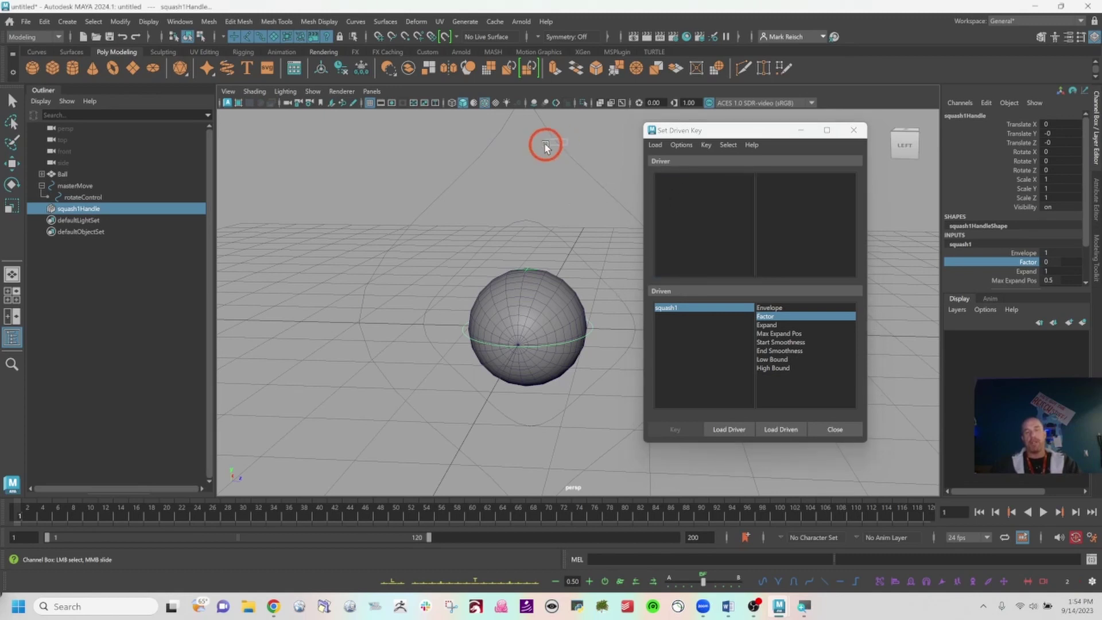
# Step: Load masterMove as the driver in Set Driven Key and choose its Squash attribute as the driving channel
pyautogui.click(567, 159)
pyautogui.press('w')
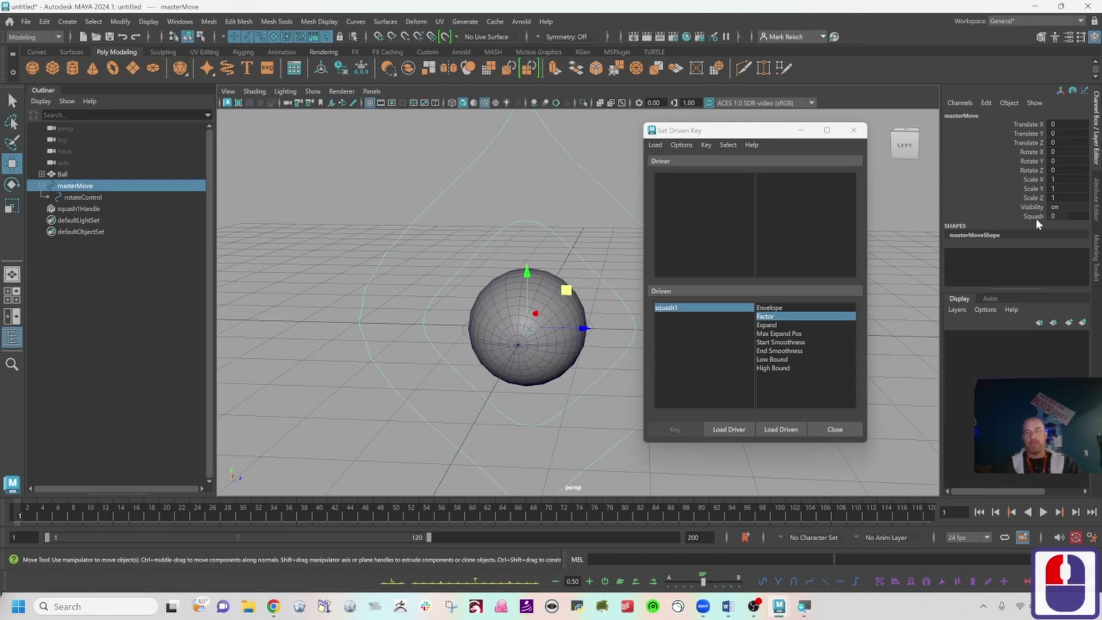
pyautogui.click(585, 166)
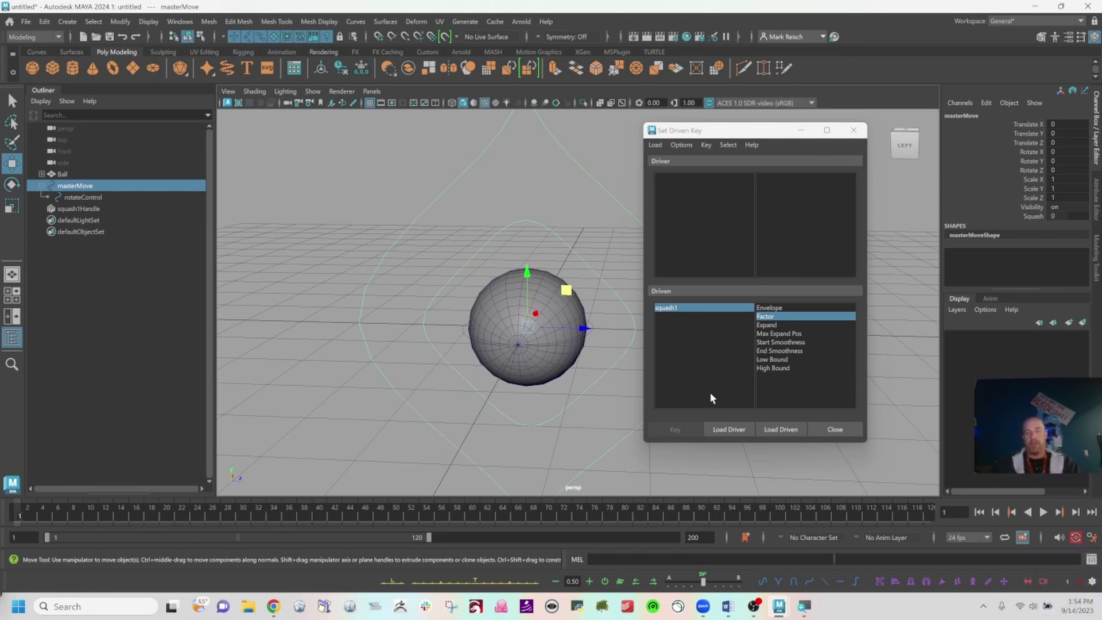
pyautogui.moveTo(557, 167); pyautogui.dragTo(586, 152)
pyautogui.click(726, 430)
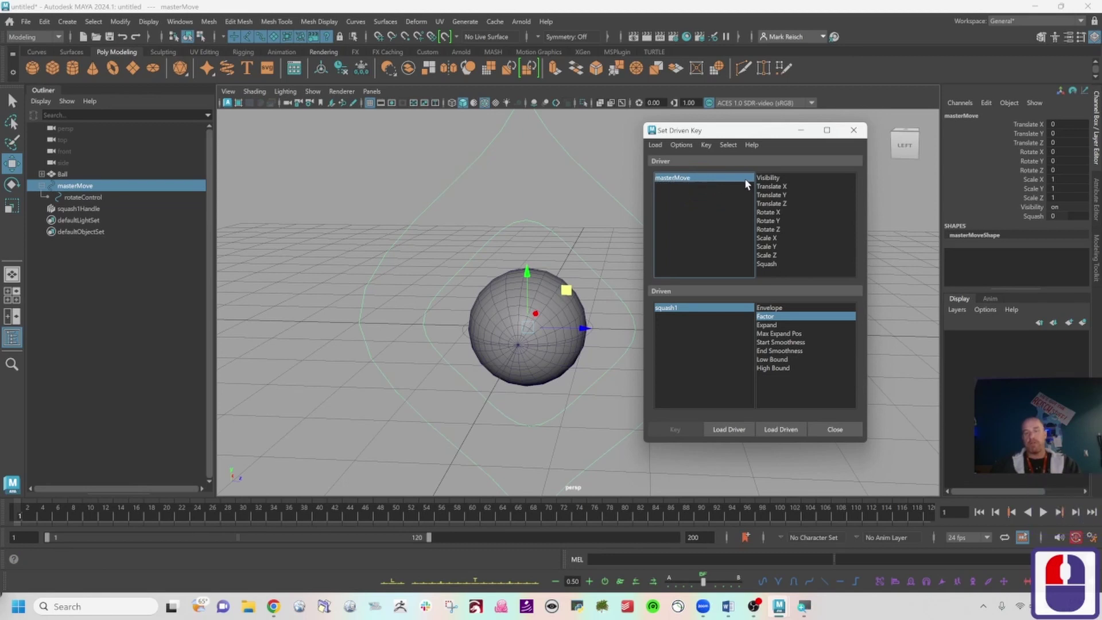
pyautogui.click(769, 264)
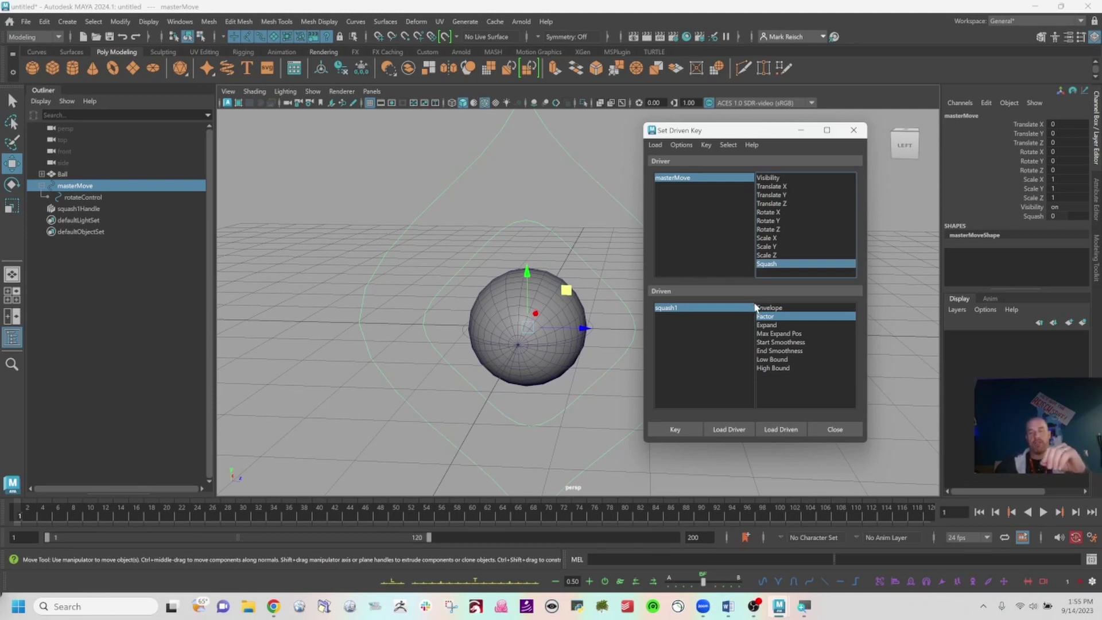
# Step: Set the default in and out tangents to Linear in the Animation preferences and save the preferences
pyautogui.click(1092, 538)
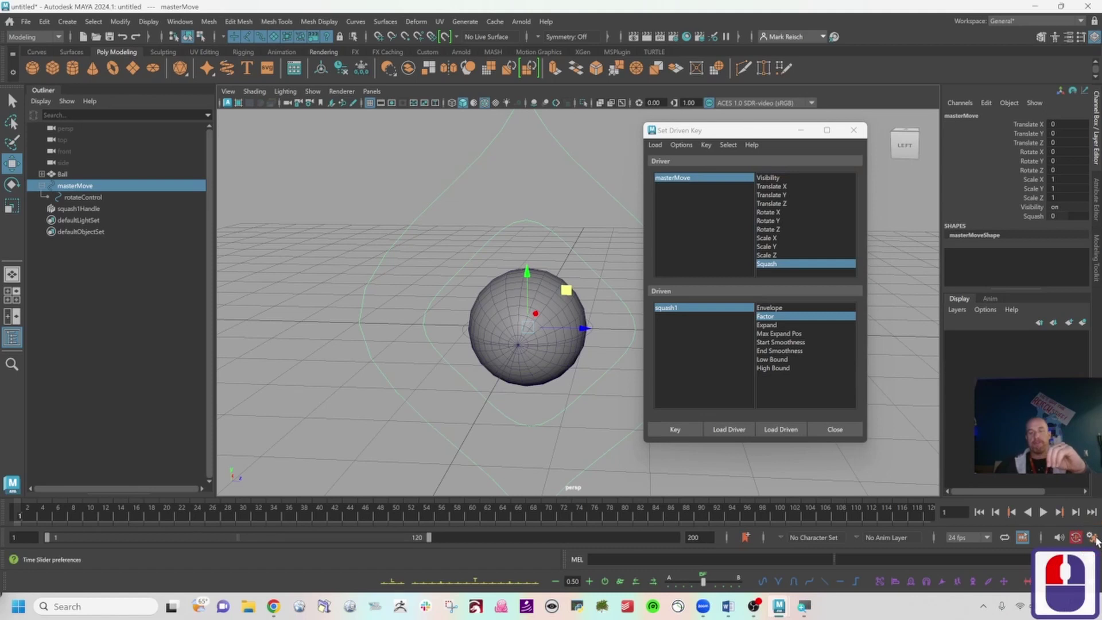
pyautogui.click(1091, 539)
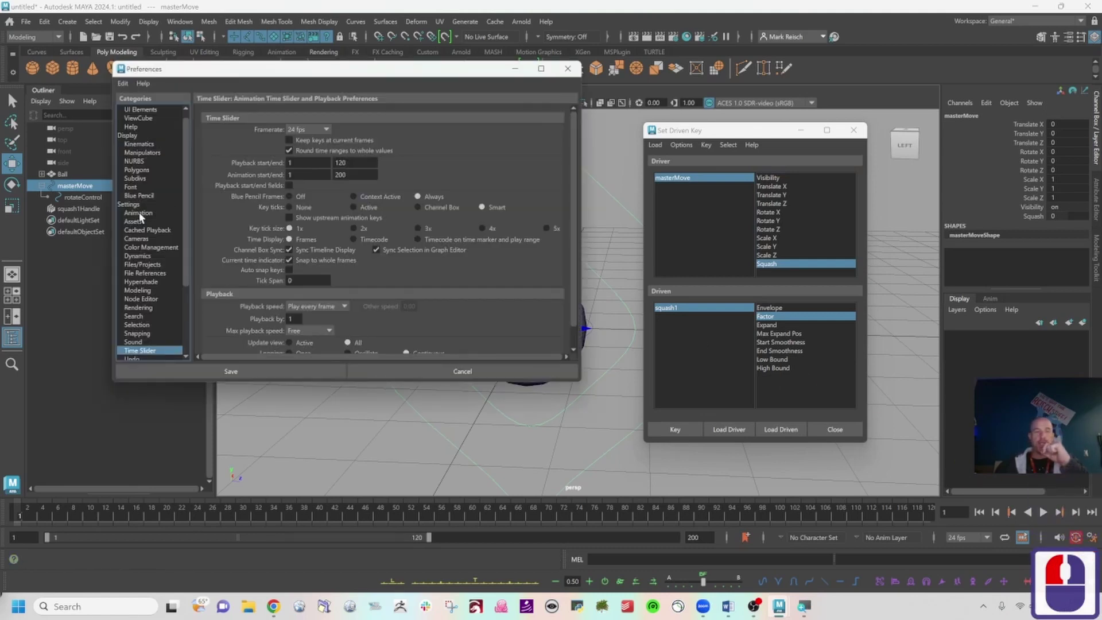
pyautogui.moveTo(268, 69); pyautogui.dragTo(326, 69)
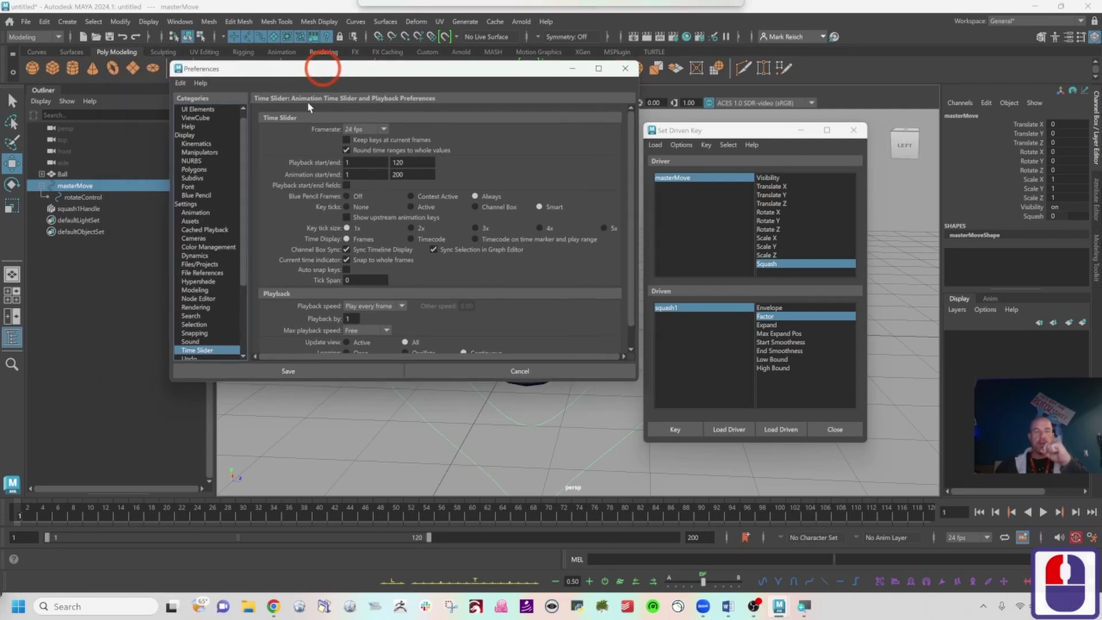
pyautogui.click(207, 213)
pyautogui.click(354, 254)
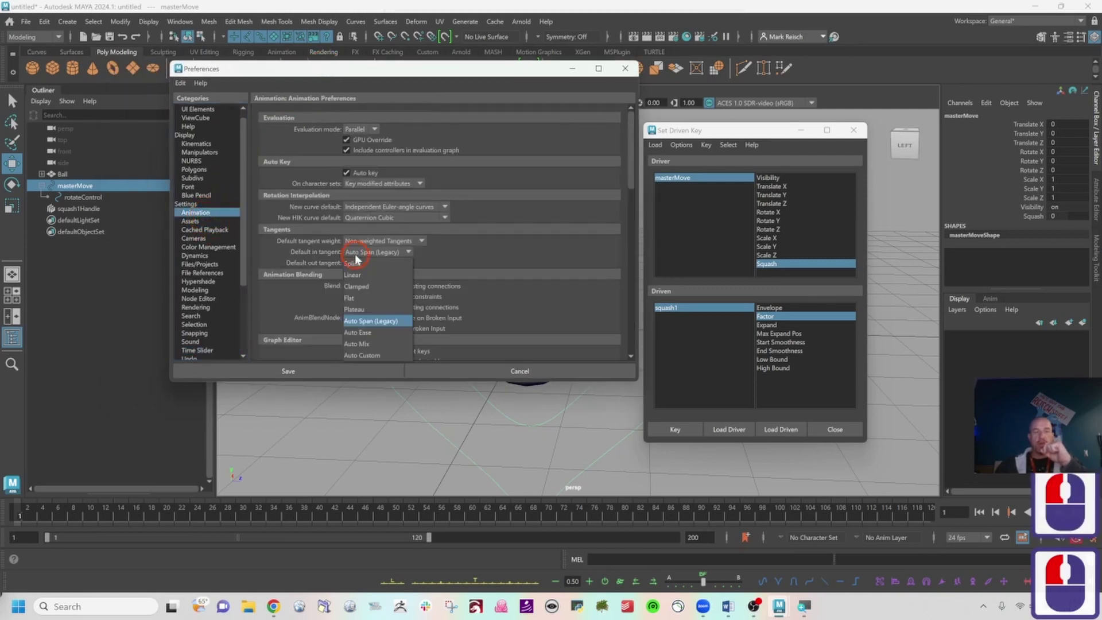
pyautogui.click(383, 276)
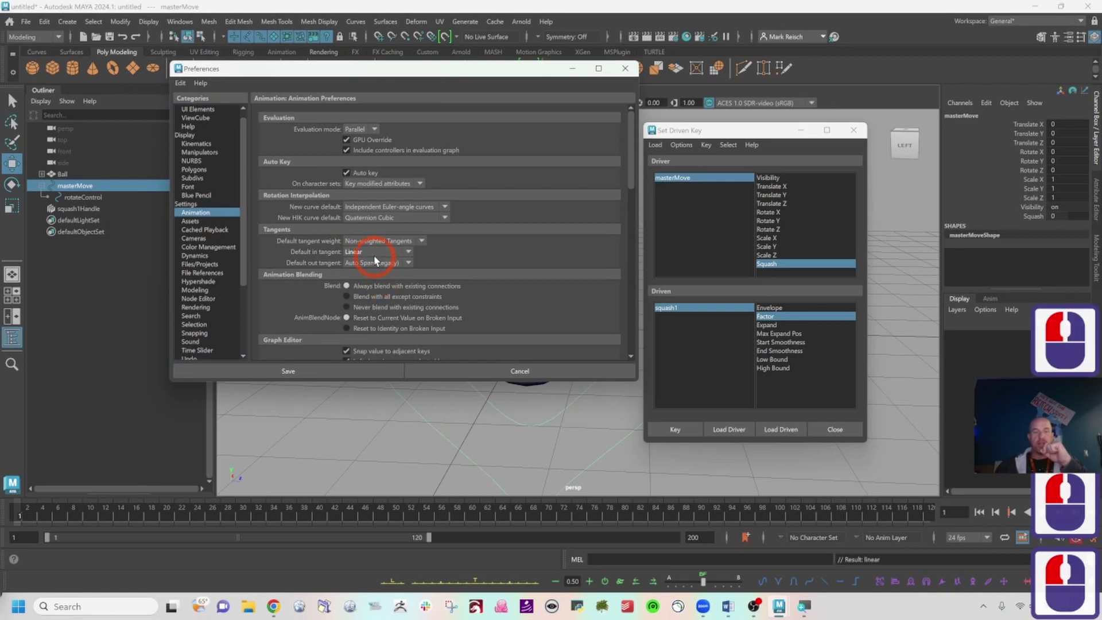
pyautogui.click(370, 263)
pyautogui.click(368, 280)
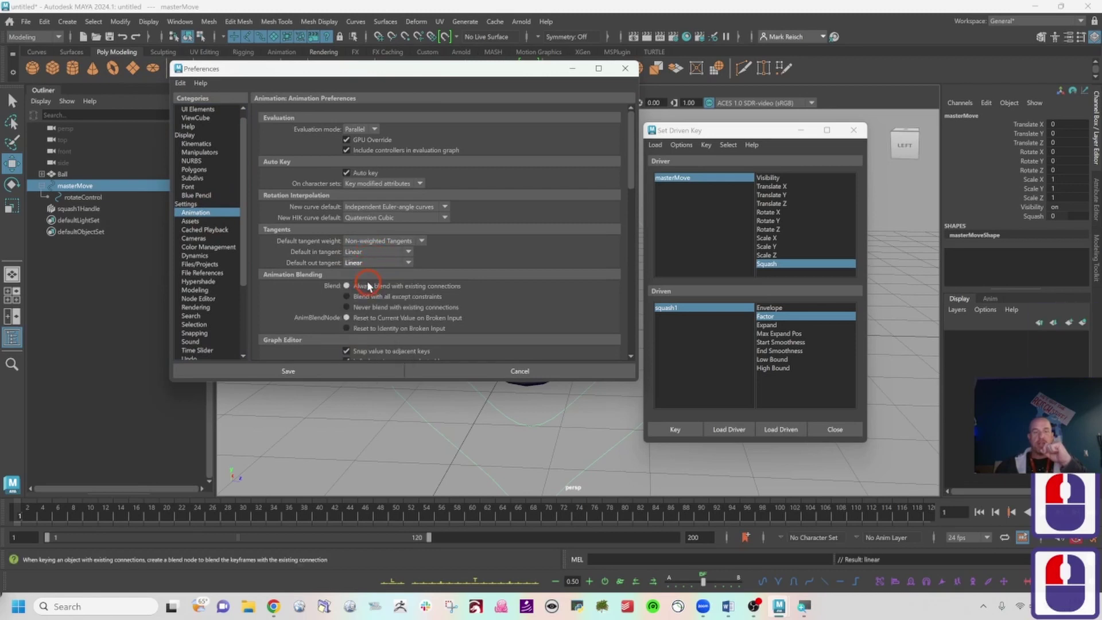
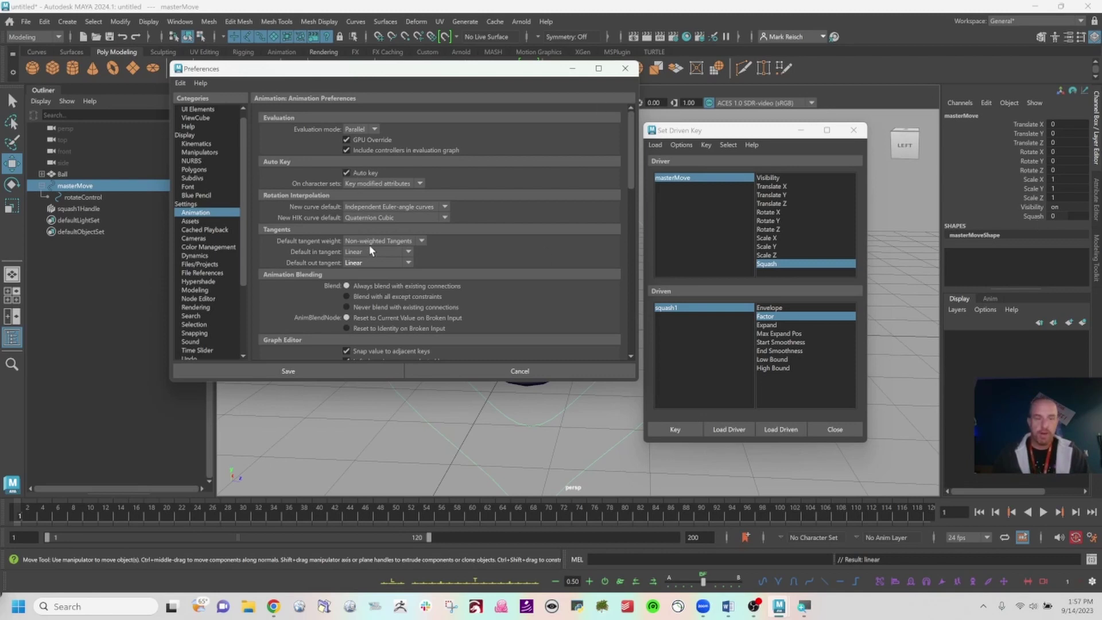
pyautogui.click(345, 373)
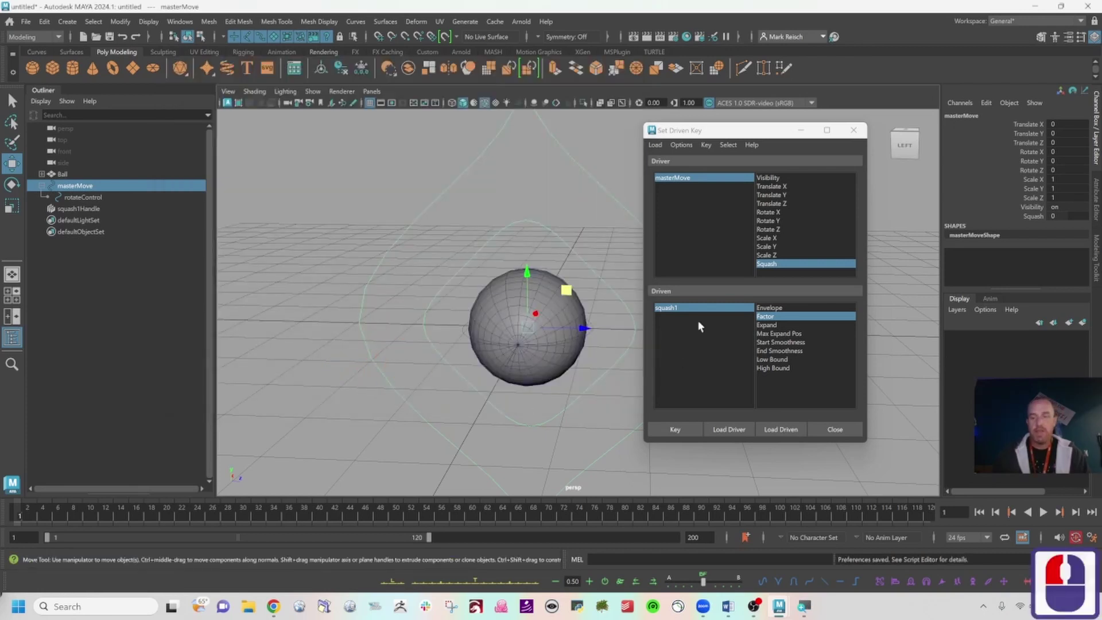
# Step: Set a driven key linking Squash 0 to Factor 0, and select masterMove and squash1 in turn from Set Driven Key
pyautogui.click(674, 428)
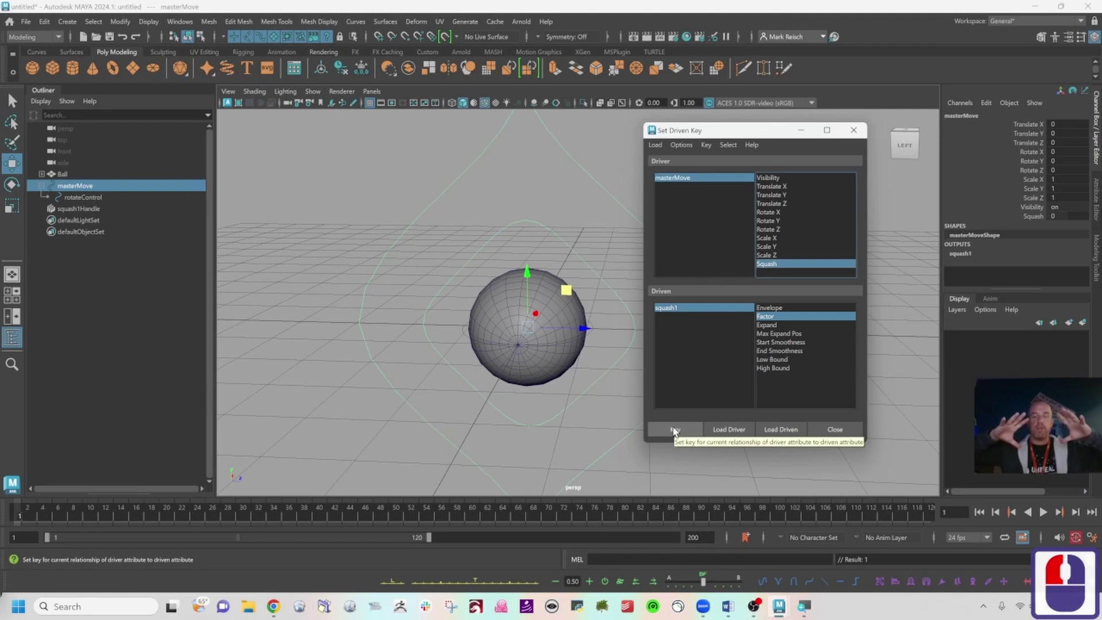
pyautogui.click(673, 177)
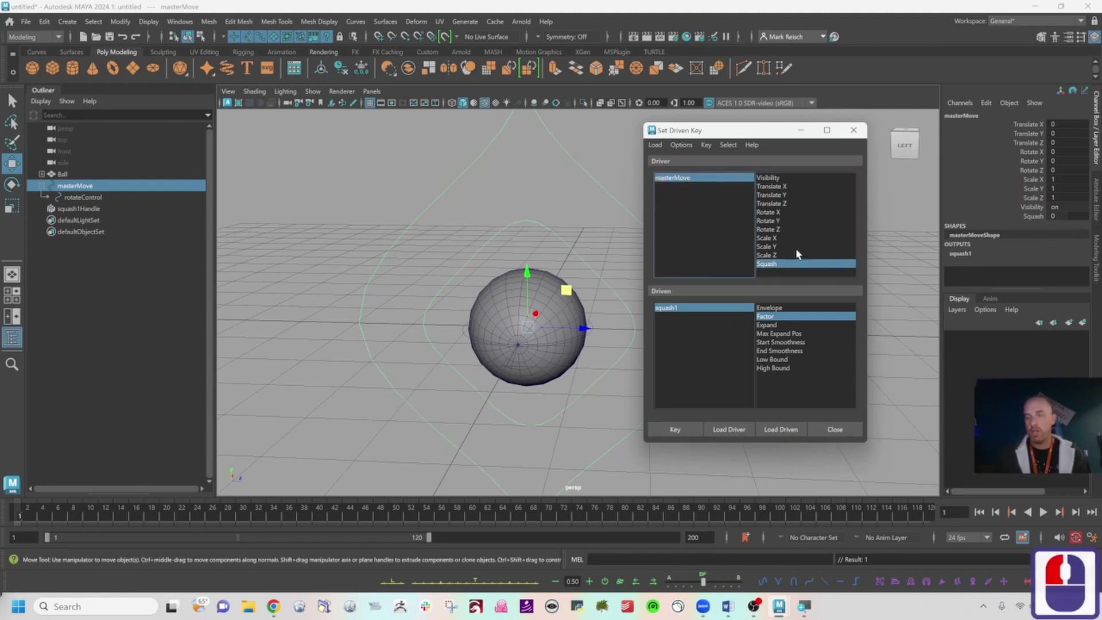
pyautogui.click(688, 307)
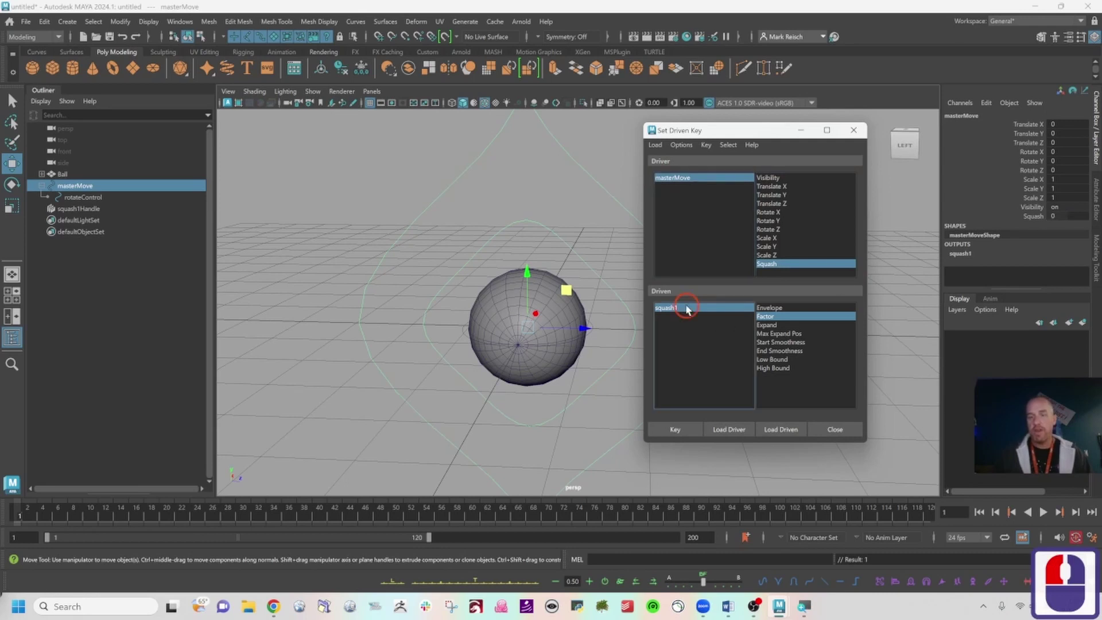
pyautogui.click(773, 316)
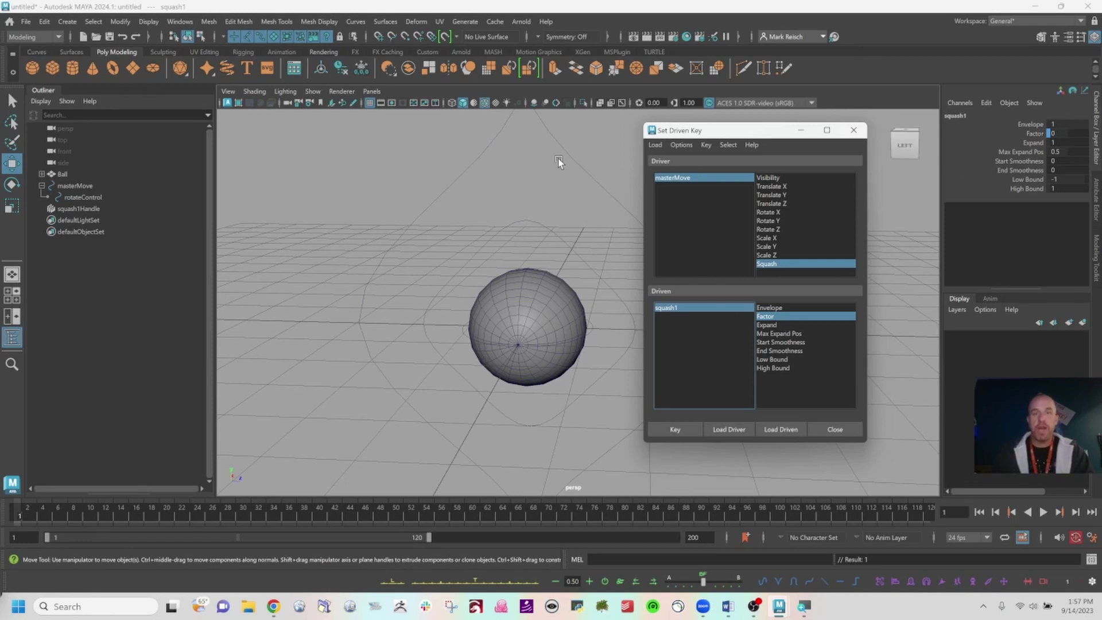
# Step: Reselect masterMove and set its Squash attribute to 10, undoing the stray move made on the control
pyautogui.moveTo(560, 164); pyautogui.dragTo(589, 138)
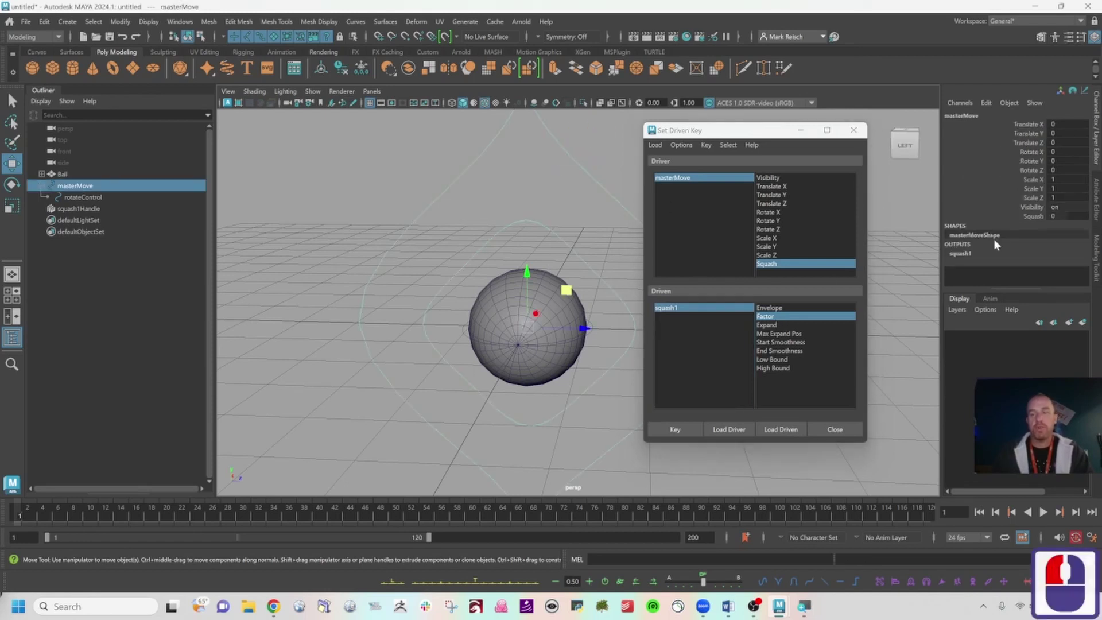
pyautogui.doubleClick(1058, 215)
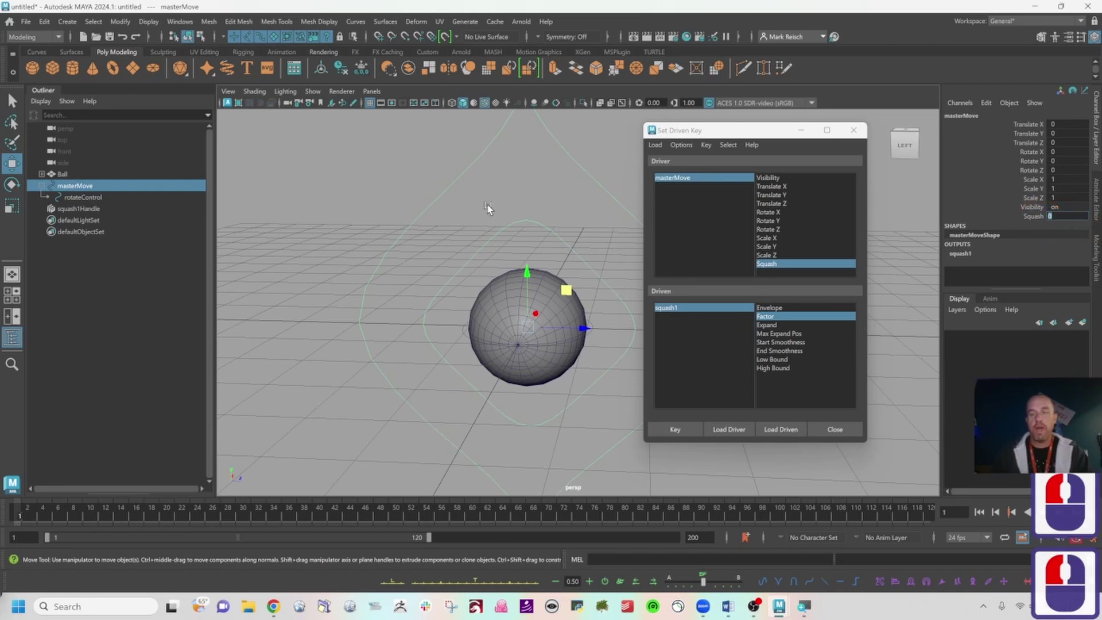
pyautogui.click(560, 192)
pyautogui.click(691, 192)
pyautogui.click(686, 189)
pyautogui.hotkey('ctrl', 'z')
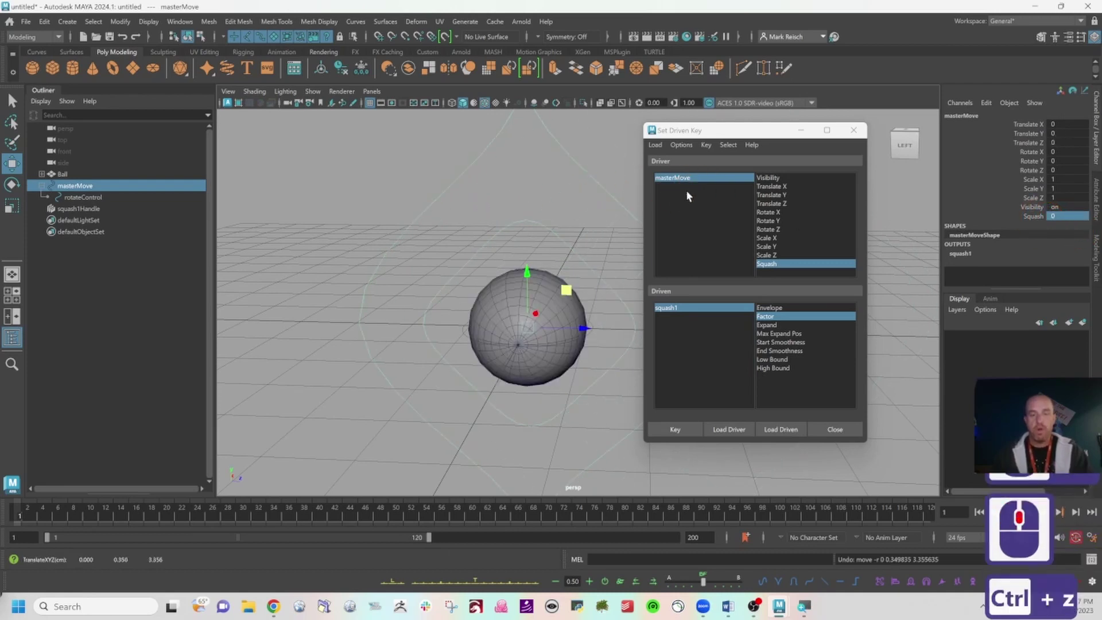
pyautogui.moveTo(1055, 214); pyautogui.dragTo(1085, 242)
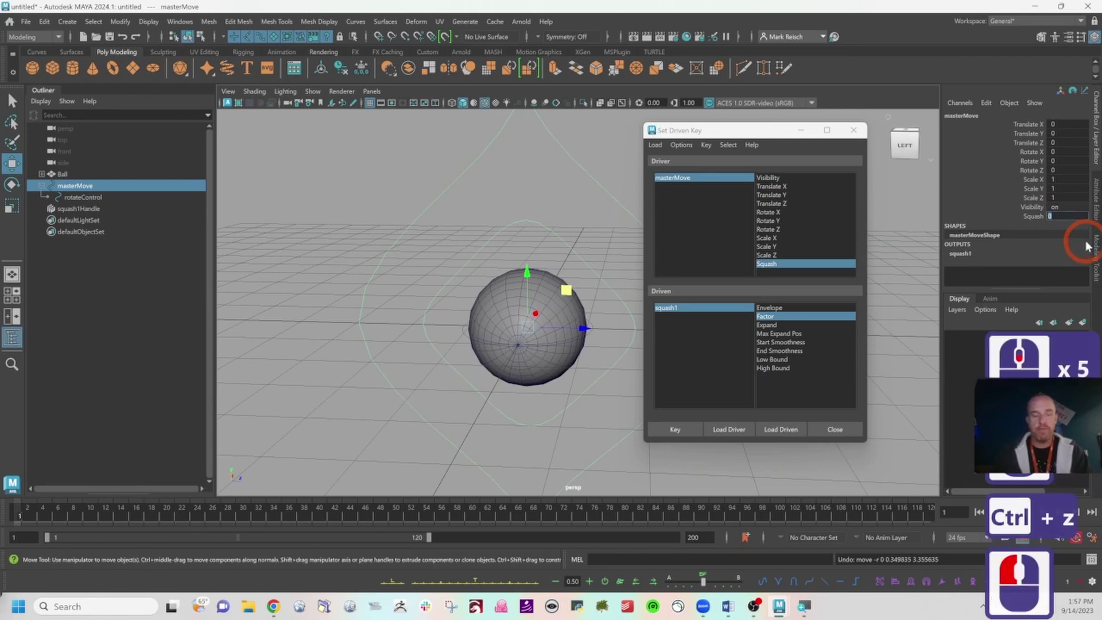
pyautogui.write('10')
pyautogui.press('Return')
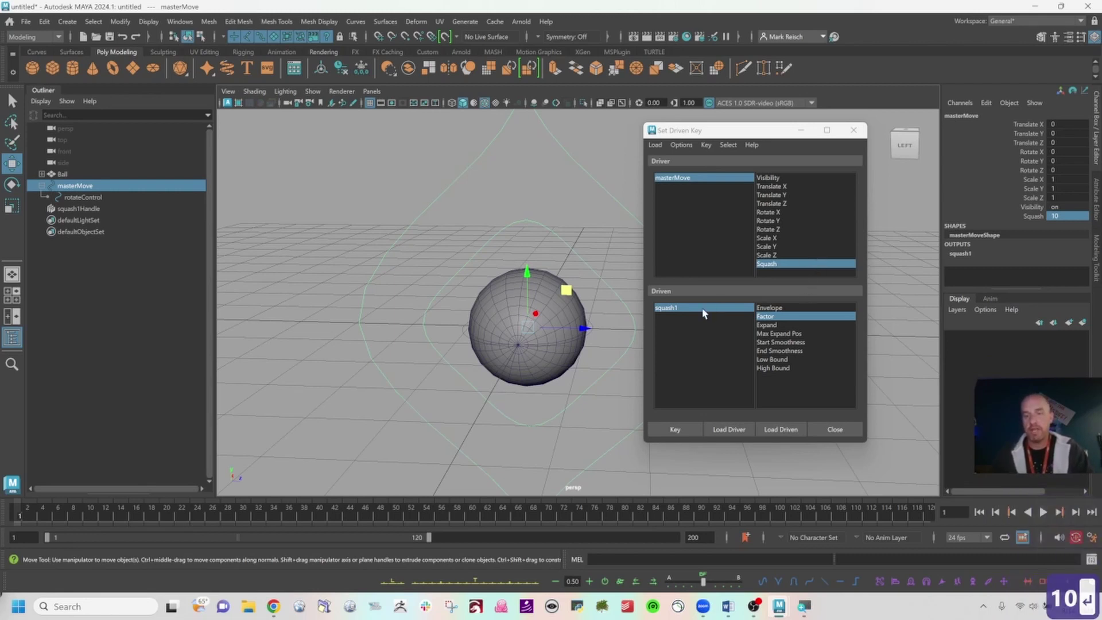
# Step: Select squash1 from the driven list and scrub its Factor to -1.1, moving the Set Driven Key window clear of the ball
pyautogui.click(671, 309)
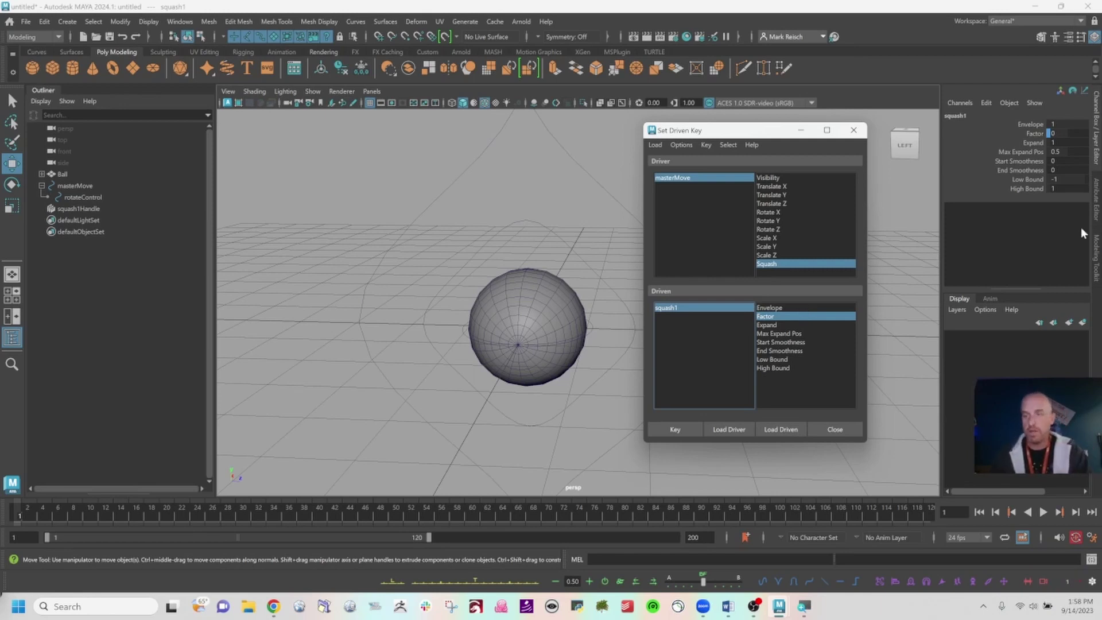
pyautogui.click(1039, 132)
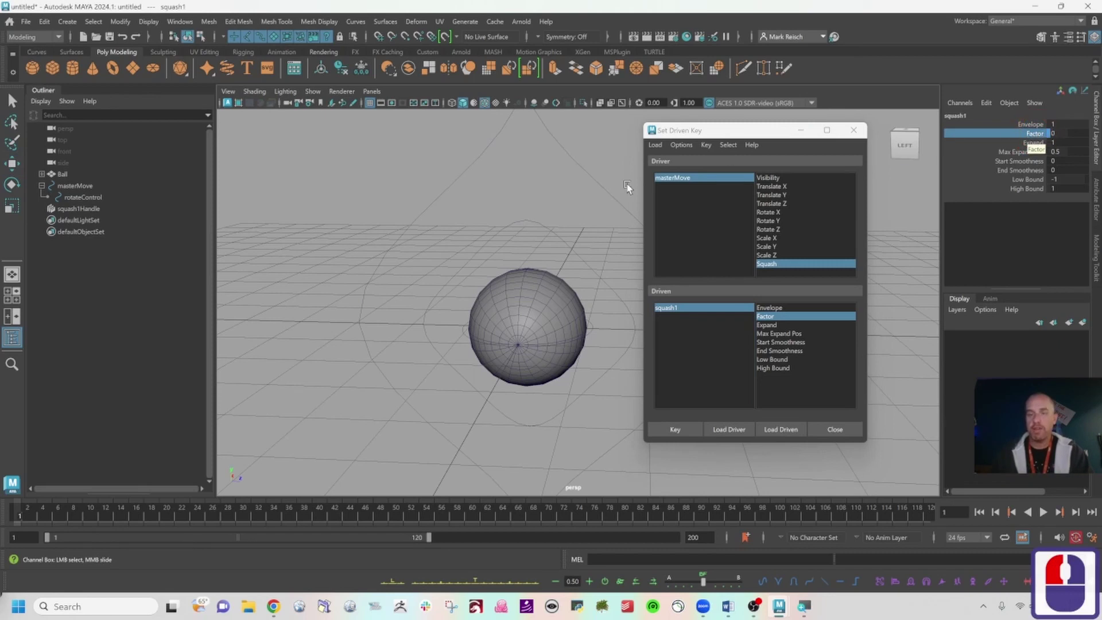
pyautogui.scroll(2, 508, 205)
pyautogui.moveTo(508, 206); pyautogui.dragTo(505, 201, button='middle')
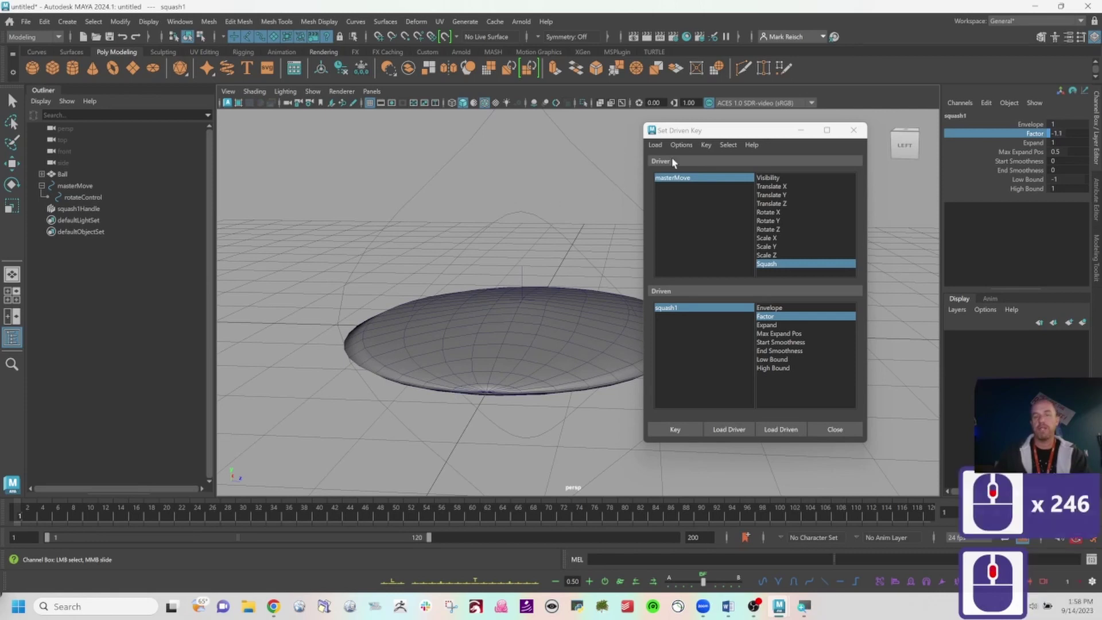
pyautogui.moveTo(740, 134); pyautogui.dragTo(806, 126)
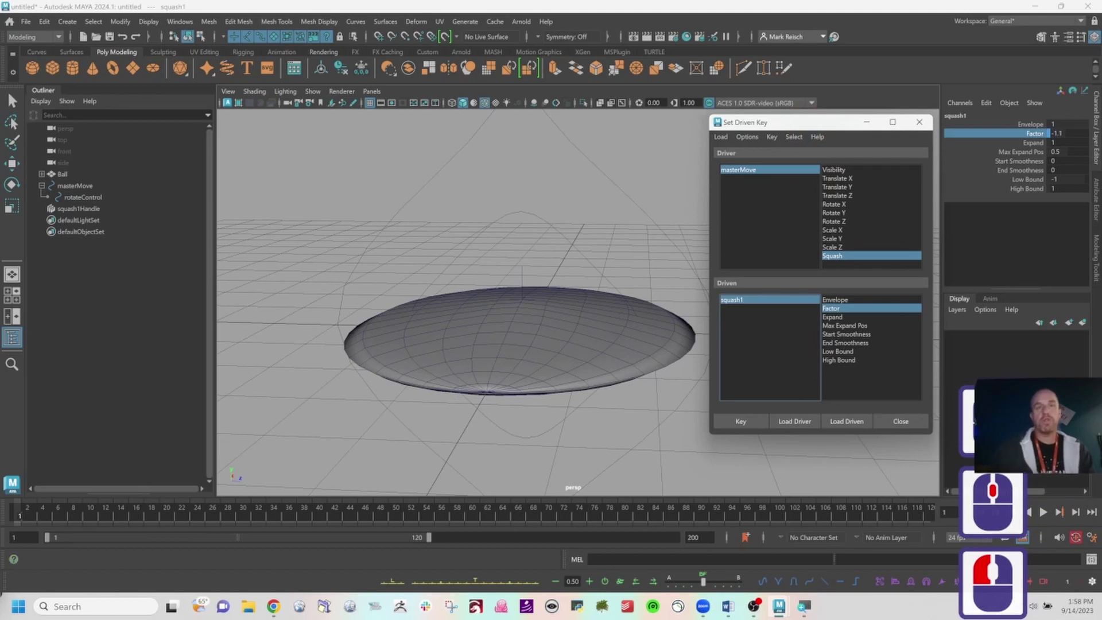
pyautogui.scroll(10, 505, 200)
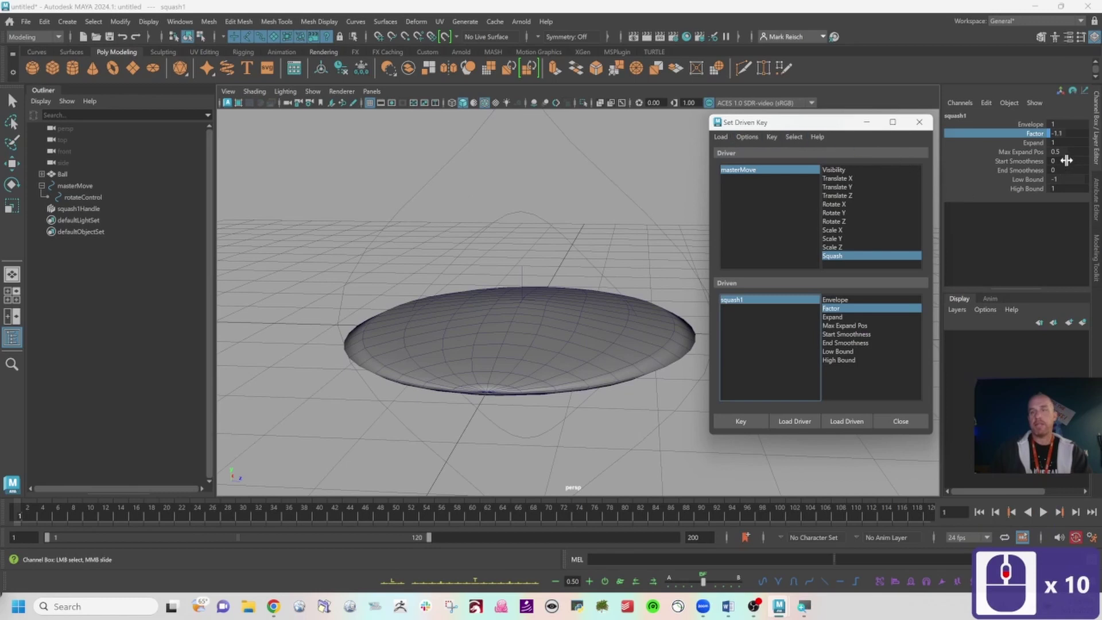
# Step: Set squash1's Factor to -2 and set a driven key linking it to masterMove's Squash 10
pyautogui.click(1077, 134)
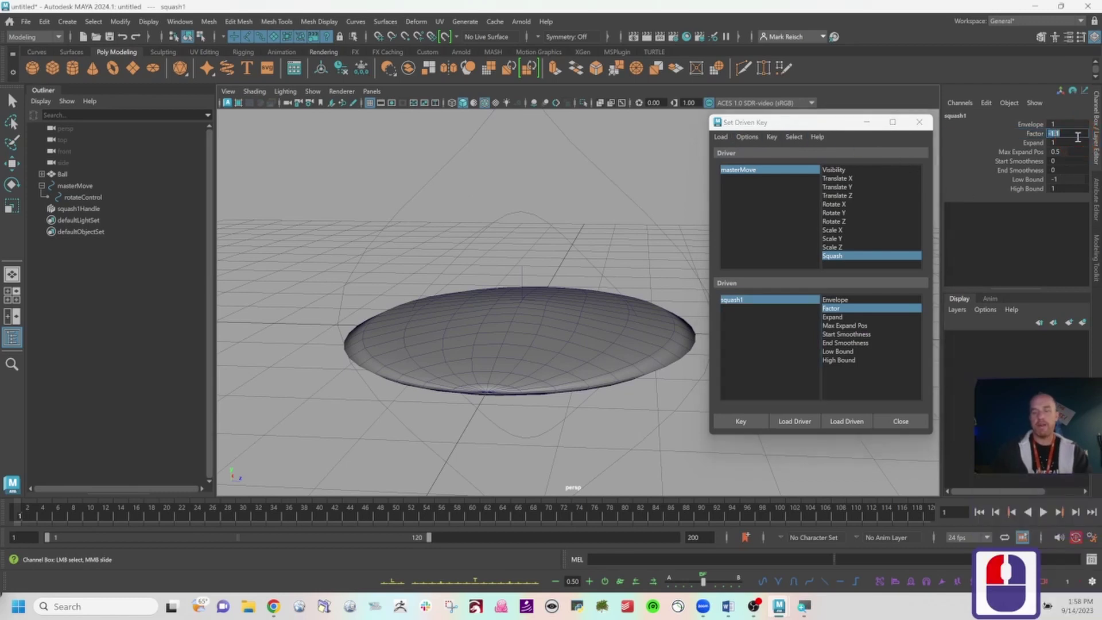
pyautogui.write('-2')
pyautogui.press('Return')
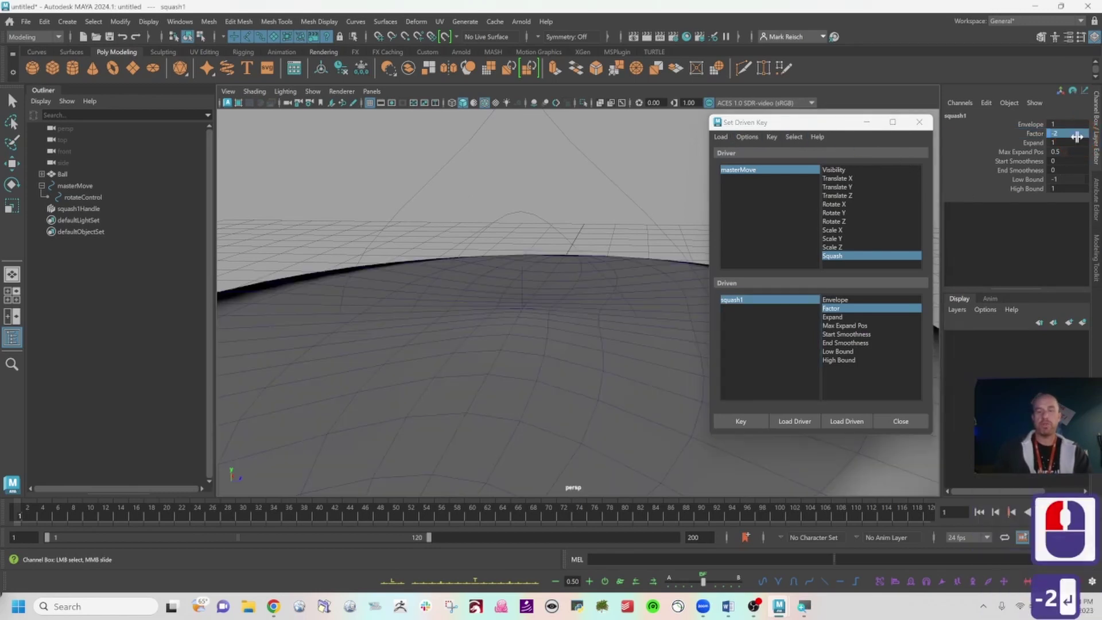
pyautogui.keyDown('alt'); pyautogui.moveTo(597, 229); pyautogui.dragTo(291, 271, button='right'); pyautogui.keyUp('alt')
pyautogui.moveTo(563, 293)
pyautogui.keyDown('alt'); pyautogui.mouseDown()
pyautogui.moveTo(546, 337)
pyautogui.moveTo(568, 303)
pyautogui.moveTo(556, 285)
pyautogui.mouseUp(); pyautogui.keyUp('alt')
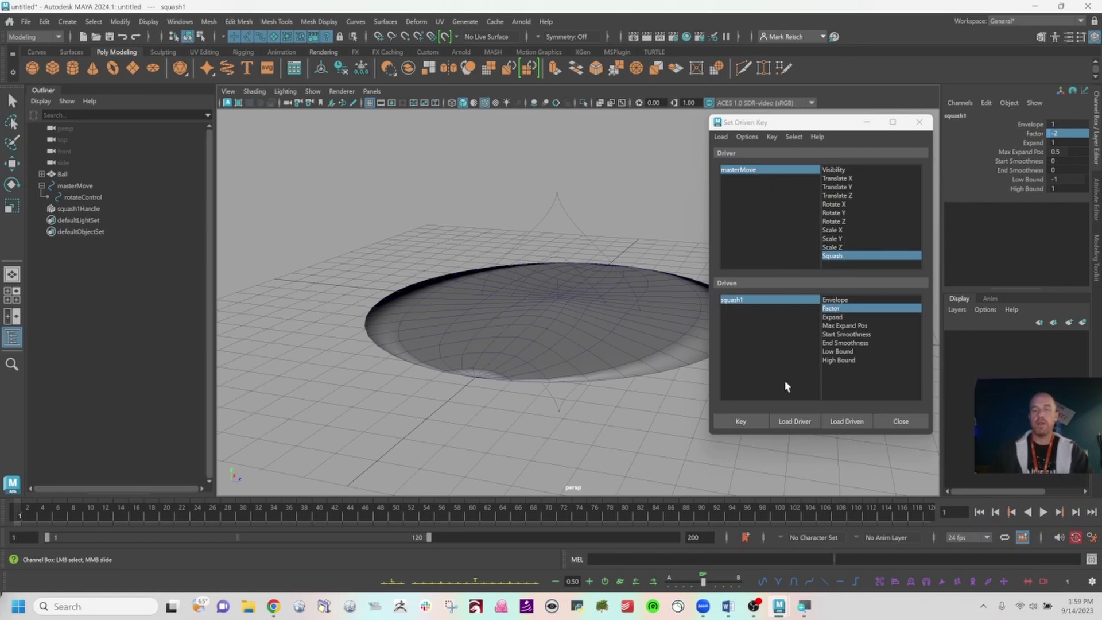
pyautogui.click(740, 422)
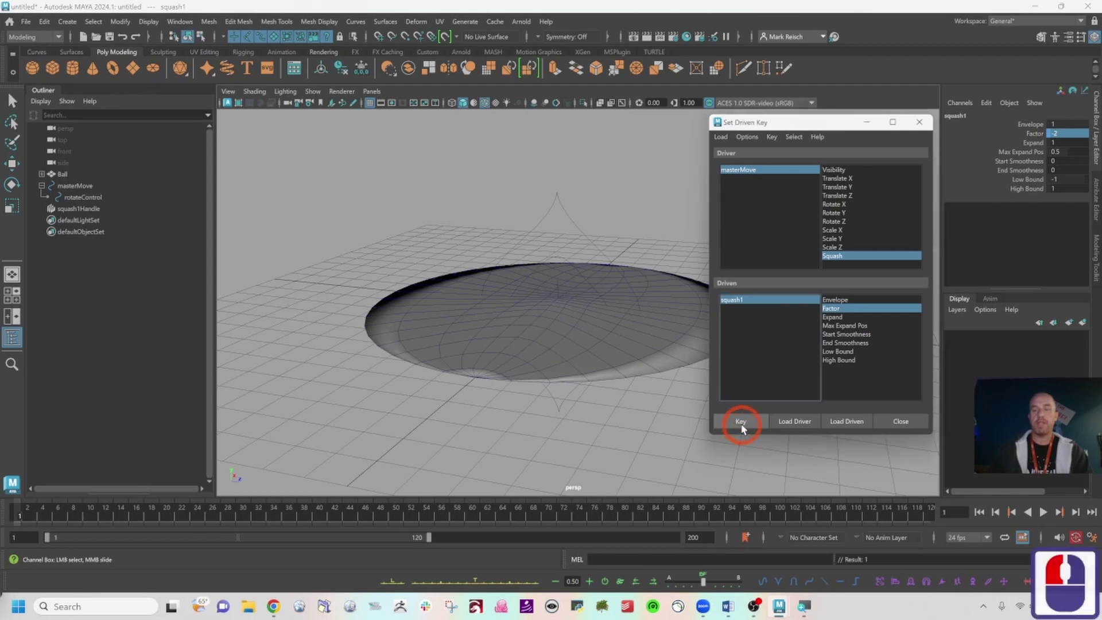
# Step: Reselect masterMove as the driver and bring its Squash attribute down to -10
pyautogui.click(1014, 132)
pyautogui.click(735, 171)
pyautogui.press('w')
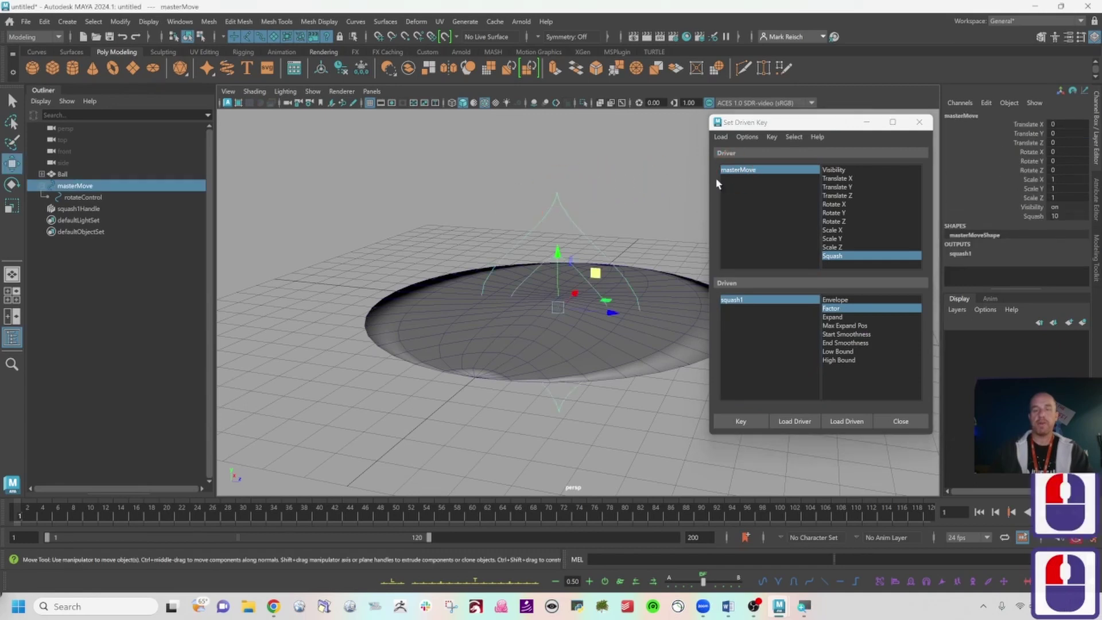
pyautogui.click(754, 172)
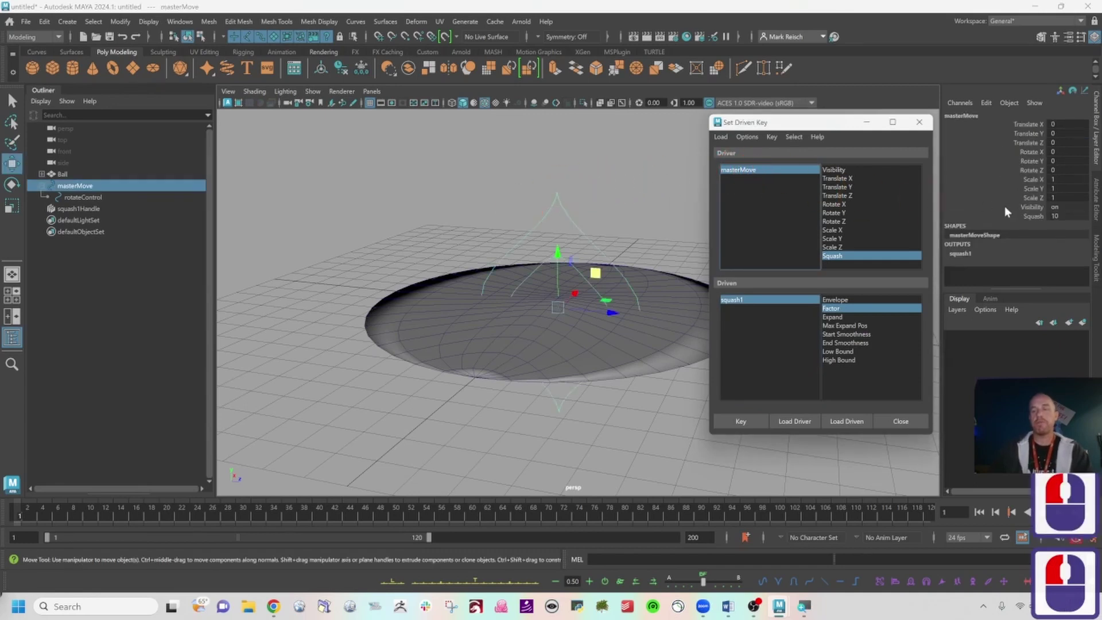
pyautogui.click(1029, 216)
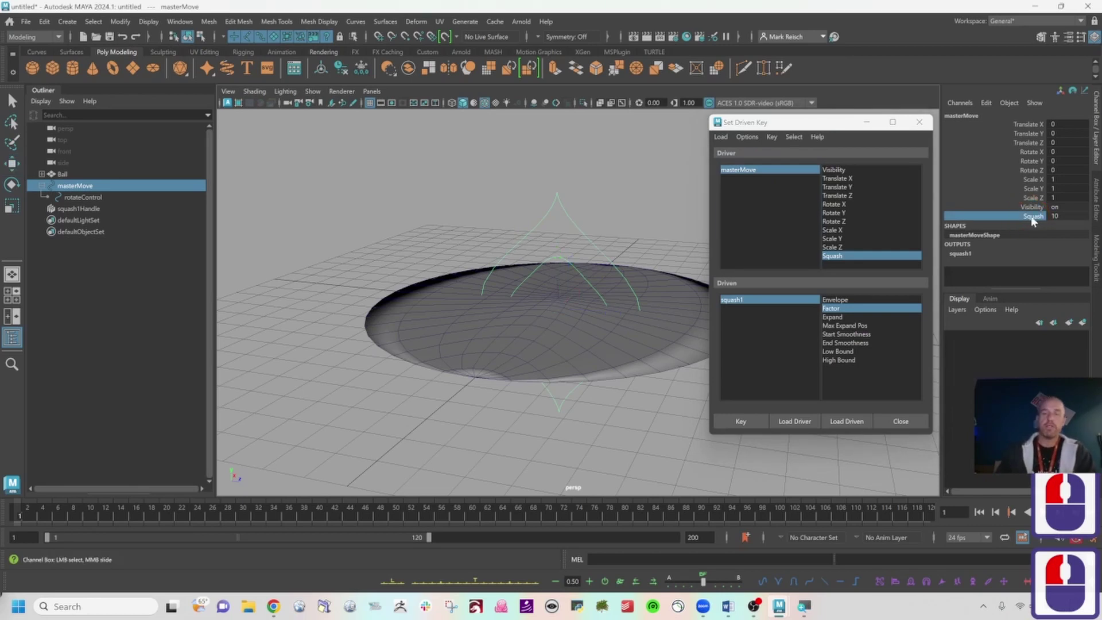
pyautogui.click(1054, 216)
pyautogui.write('10')
pyautogui.press('Return')
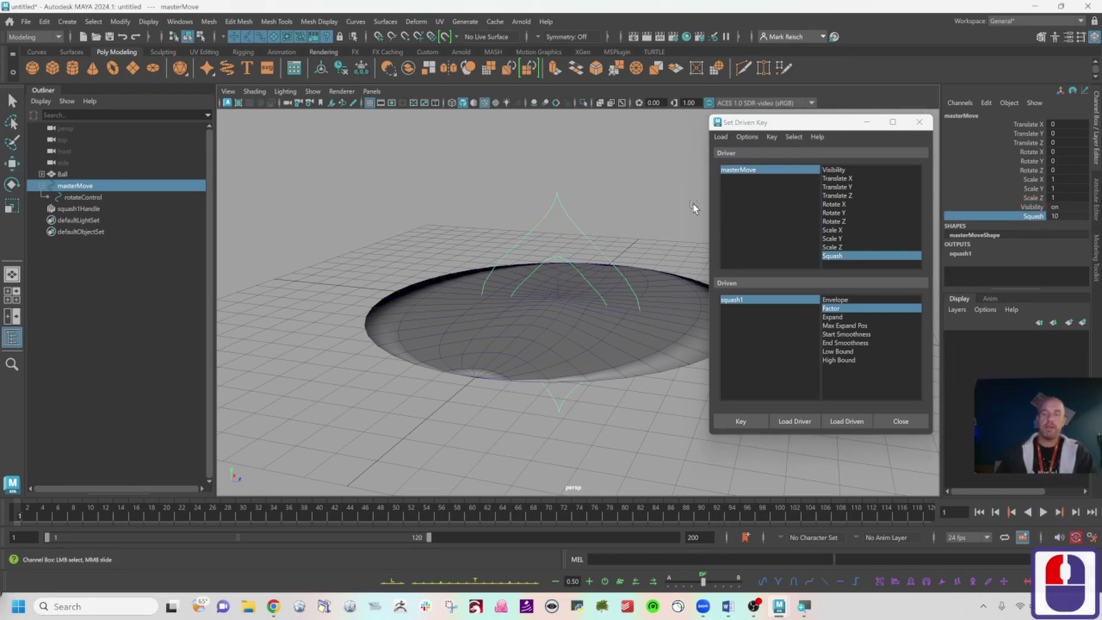
pyautogui.moveTo(671, 194); pyautogui.dragTo(602, 194, button='middle')
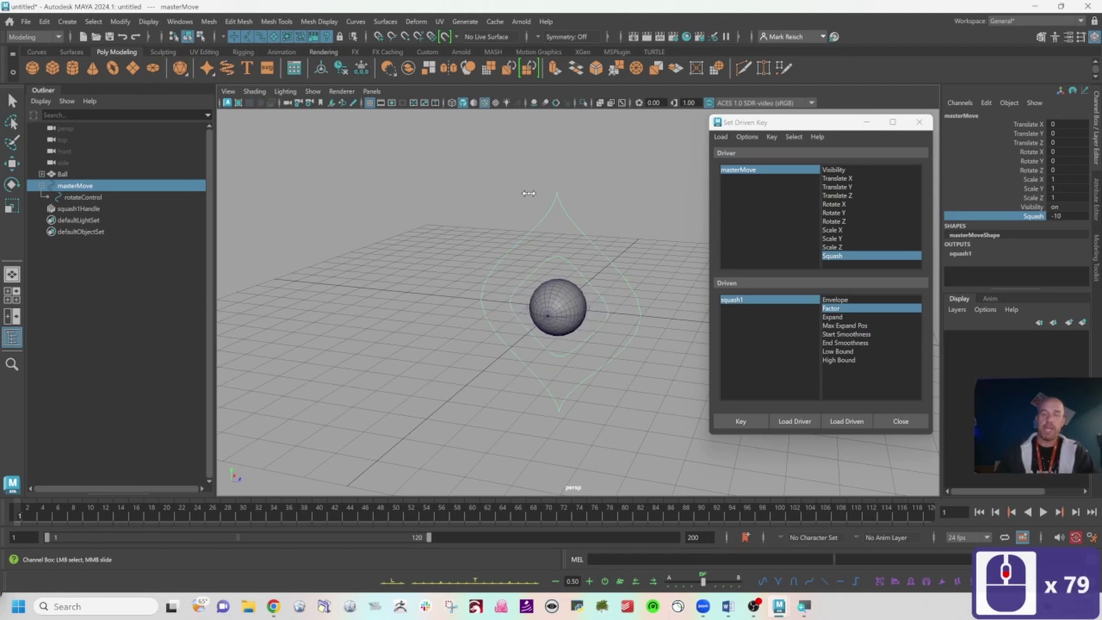
pyautogui.scroll(1, 429, 197)
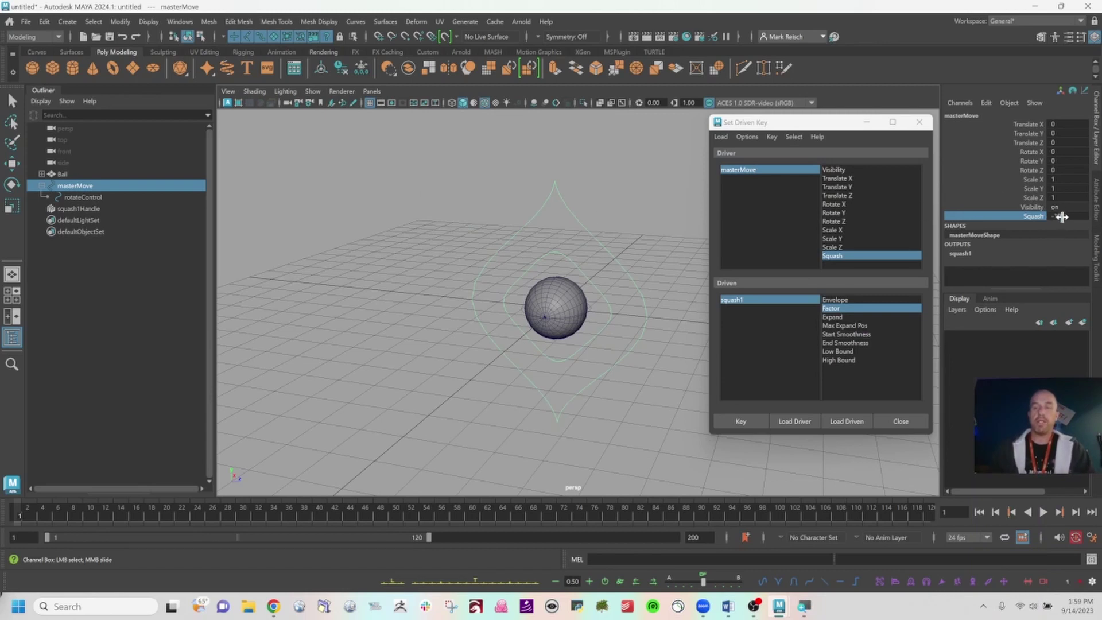
# Step: Select squash1, set its Factor to 2, and set a driven key linking it to Squash -10
pyautogui.click(732, 301)
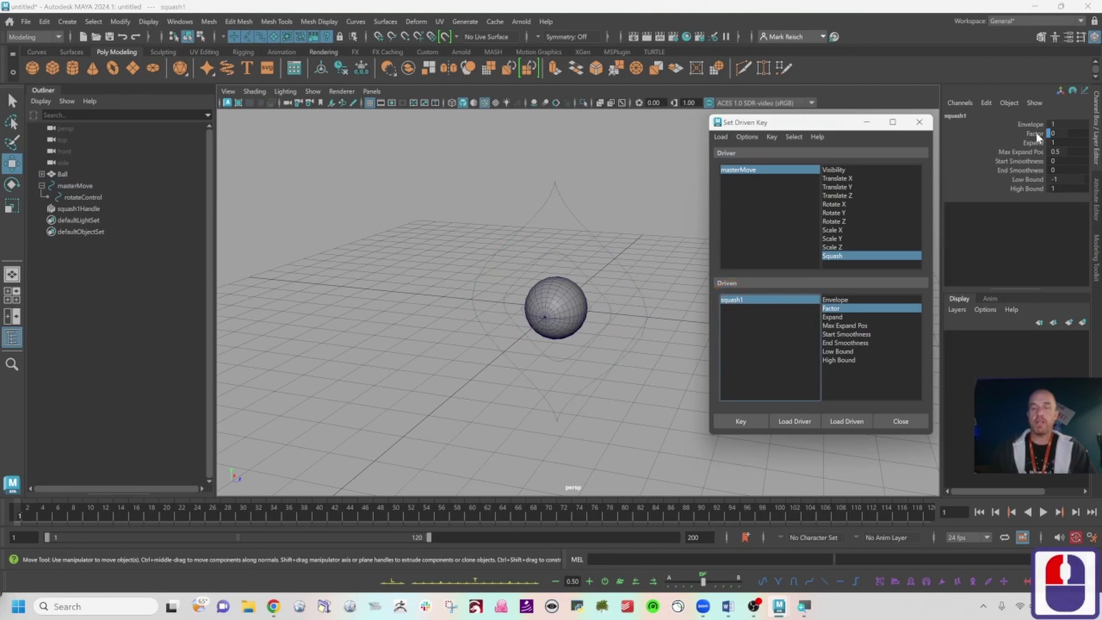
pyautogui.doubleClick(1050, 133)
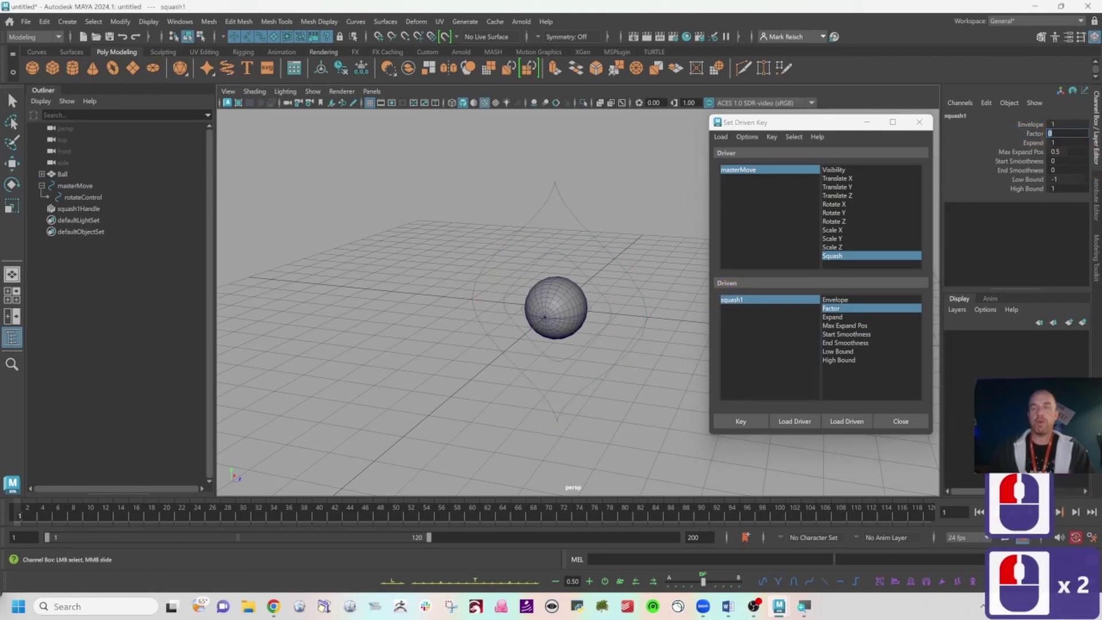
pyautogui.write('2')
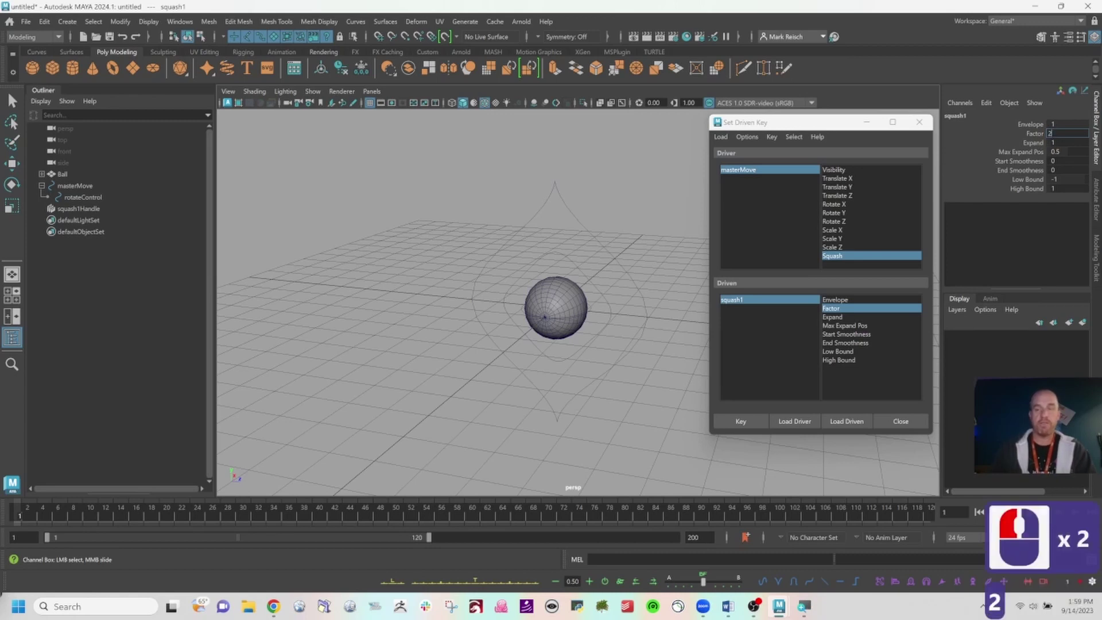
pyautogui.press('Return')
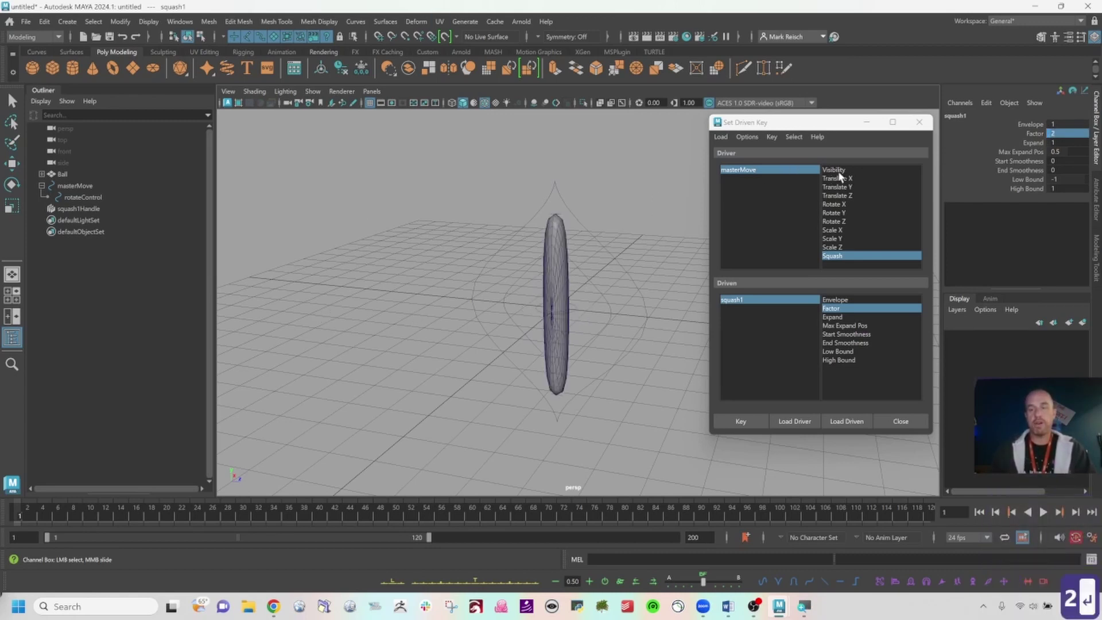
pyautogui.click(740, 420)
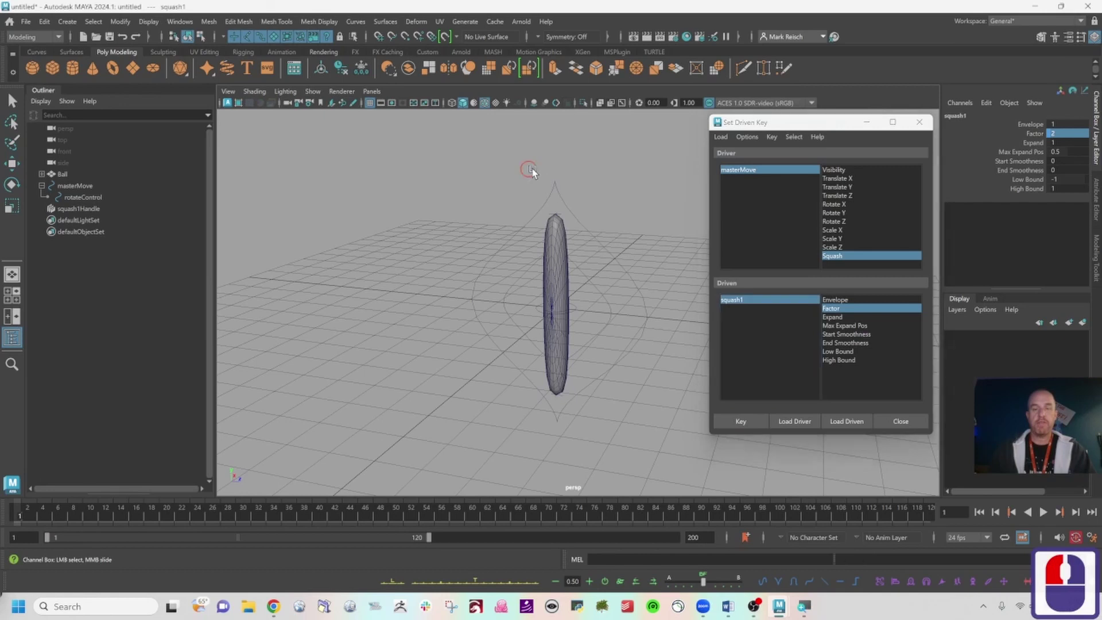
# Step: Select the masterMove curve and scrub its Squash attribute up to 9.2 to test the driven squash and stretch
pyautogui.click(586, 196)
pyautogui.press('w')
pyautogui.moveTo(535, 167); pyautogui.dragTo(574, 192)
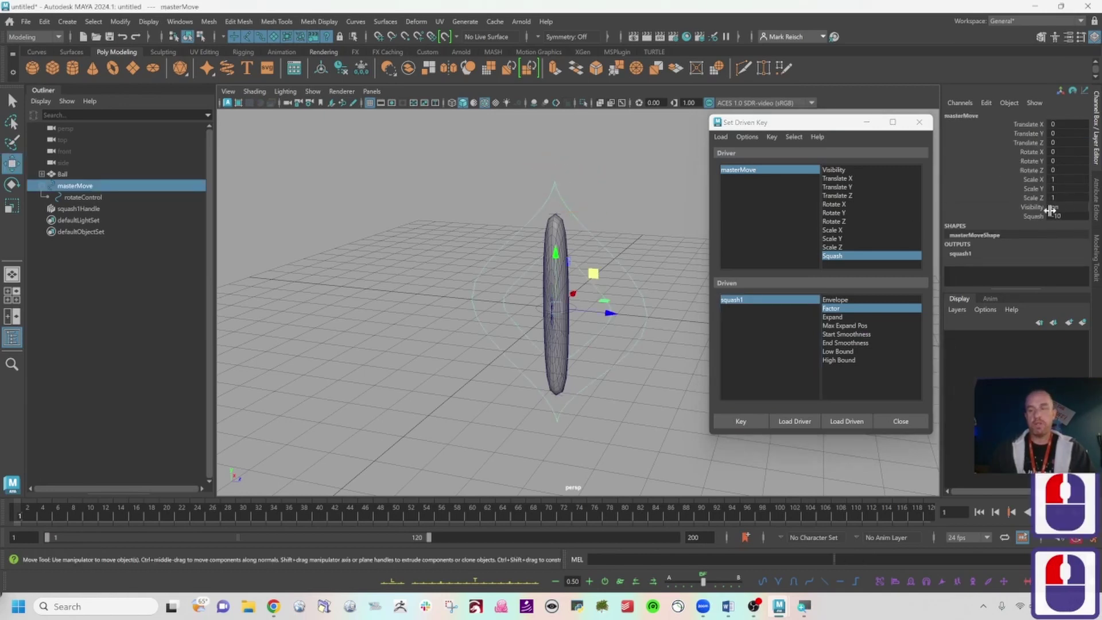
pyautogui.click(1031, 216)
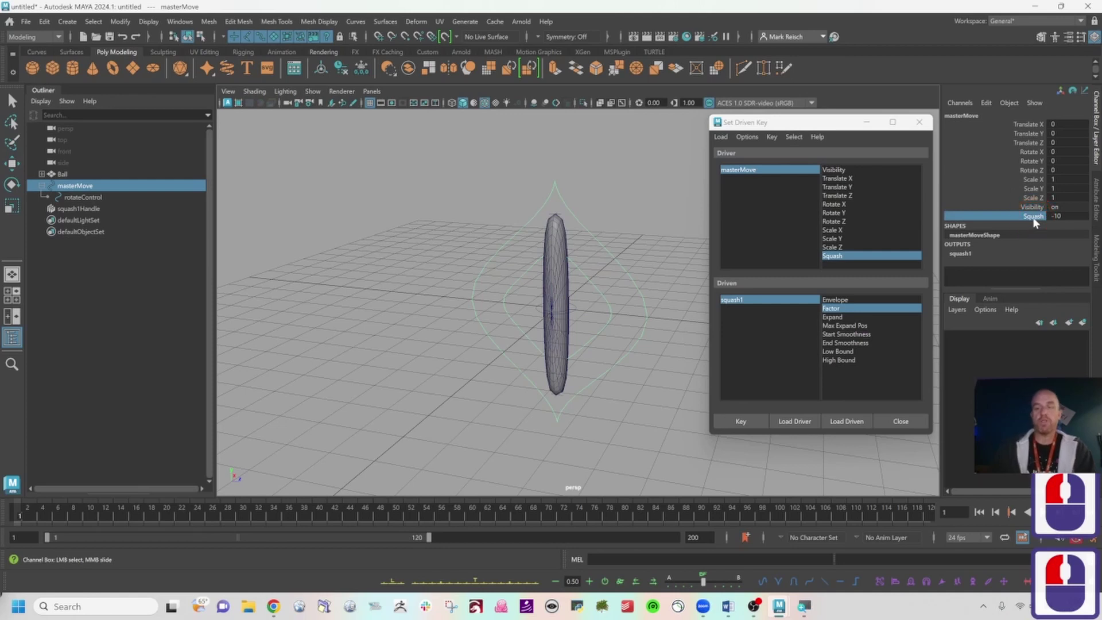
pyautogui.moveTo(411, 192); pyautogui.dragTo(465, 168, button='middle')
pyautogui.scroll(1, 466, 168)
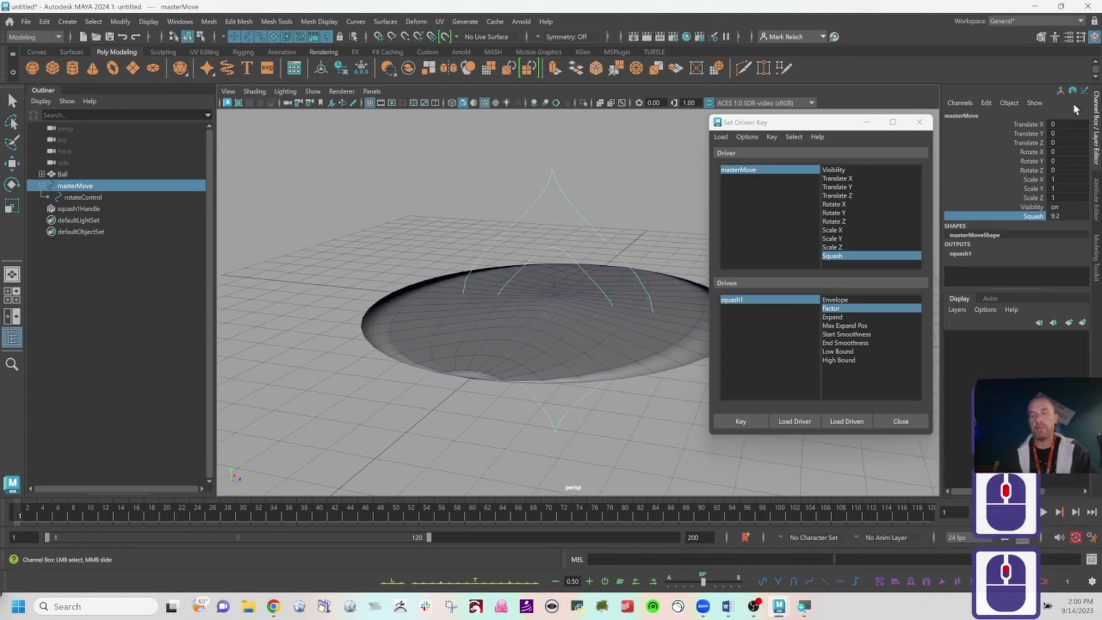
# Step: Close Set Driven Key and reset masterMove's Squash attribute to 0
pyautogui.click(928, 121)
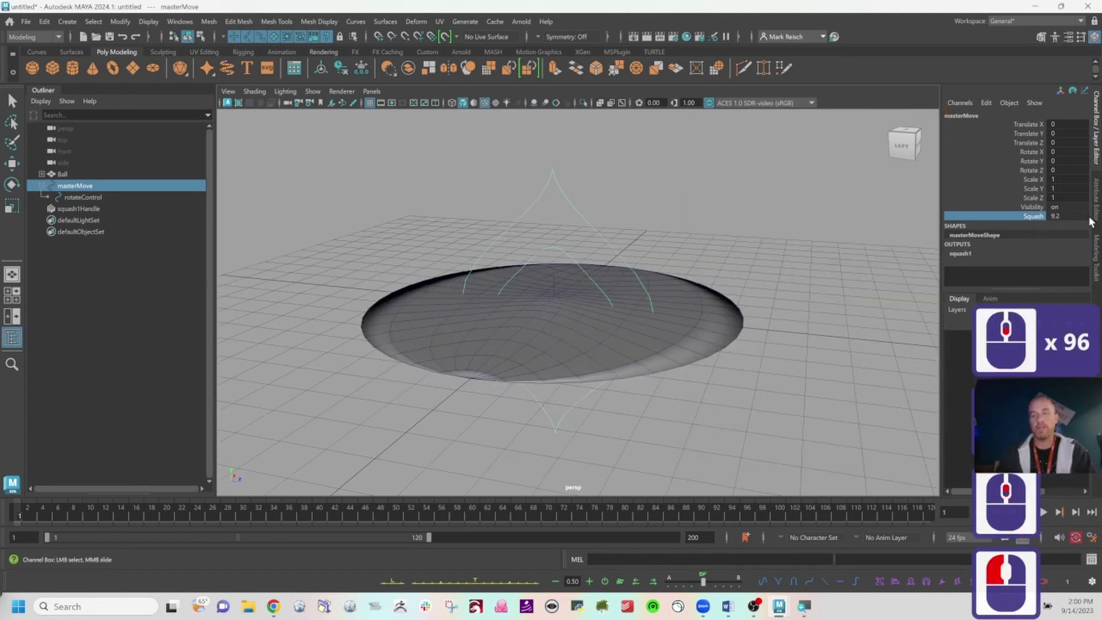
pyautogui.click(1082, 216)
pyautogui.write('0')
pyautogui.press('Return')
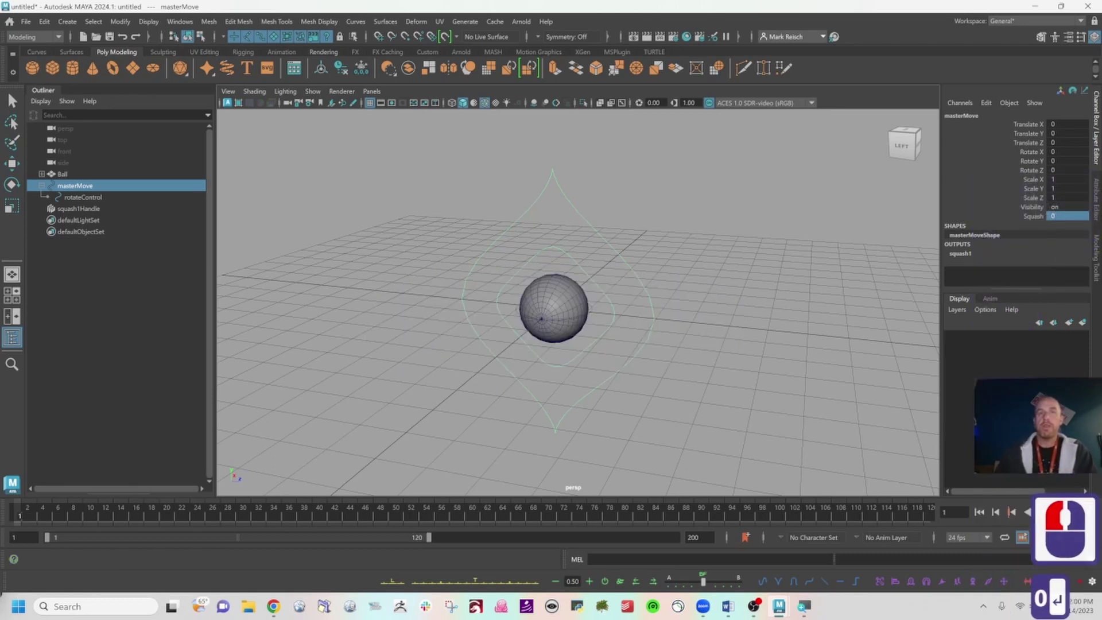
# Step: Reselect the masterMove curve and scrub its Squash attribute to 4.6 to flatten the ball
pyautogui.scroll(-2, 1082, 216)
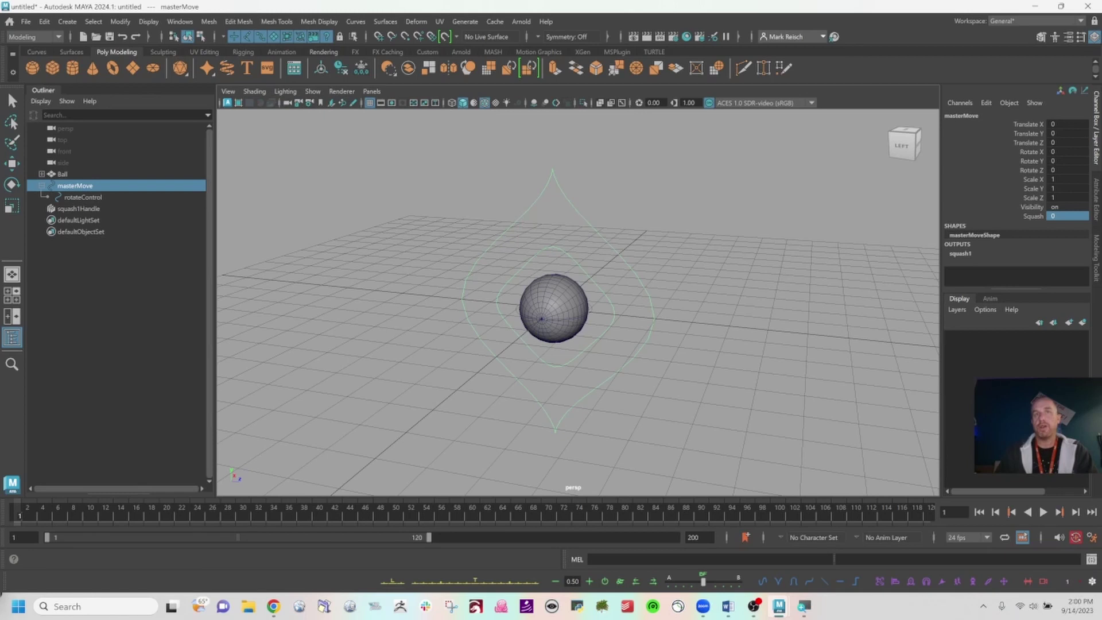
pyautogui.moveTo(555, 173); pyautogui.dragTo(566, 171)
pyautogui.press('w')
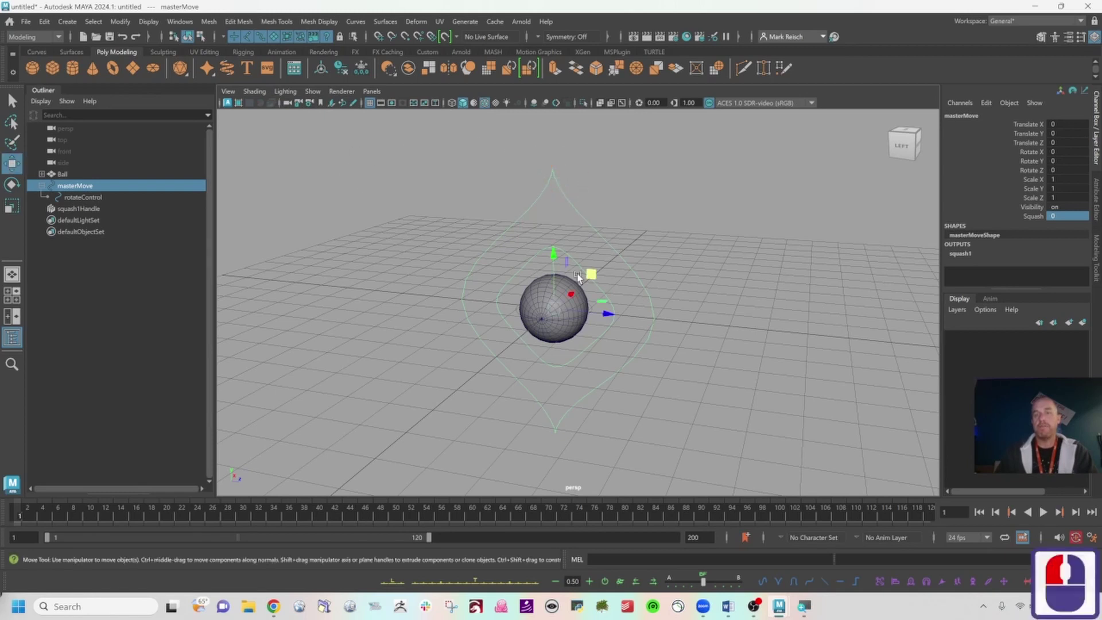
pyautogui.click(1033, 216)
pyautogui.moveTo(681, 212); pyautogui.dragTo(688, 213, button='middle')
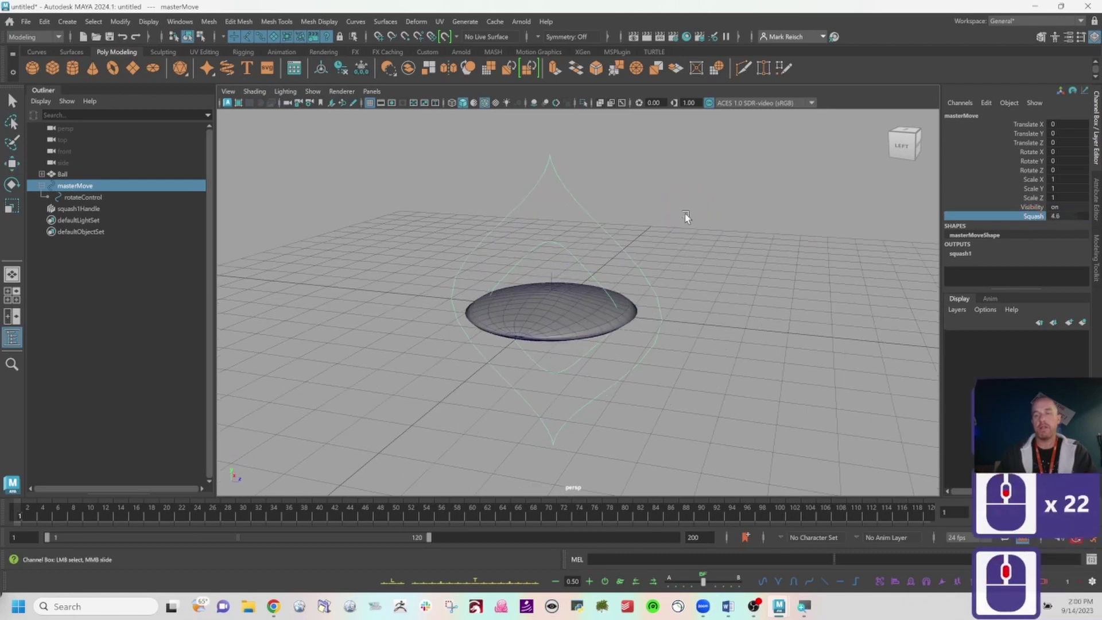
# Step: Try moving masterMove along Y and Z twice with the ball squashed, undoing each move
pyautogui.moveTo(585, 191); pyautogui.dragTo(779, 226)
pyautogui.keyDown('alt'); pyautogui.moveTo(779, 226); pyautogui.dragTo(615, 228, button='right'); pyautogui.keyUp('alt')
pyautogui.press('w')
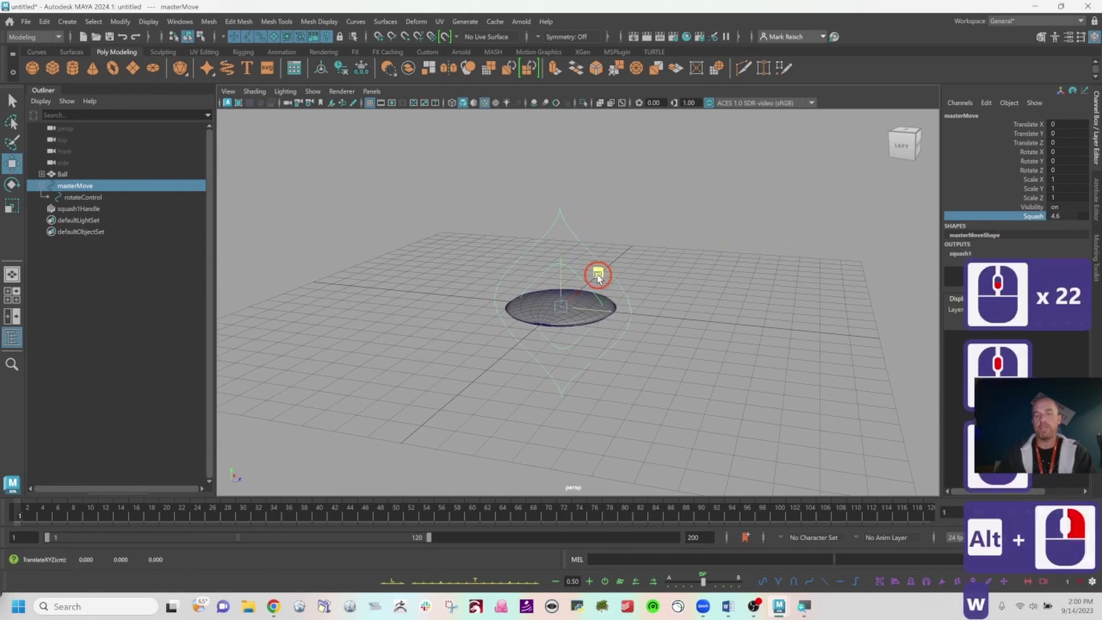
pyautogui.moveTo(597, 278)
pyautogui.mouseDown()
pyautogui.moveTo(635, 312)
pyautogui.moveTo(730, 321)
pyautogui.moveTo(760, 228)
pyautogui.moveTo(615, 235)
pyautogui.moveTo(604, 326)
pyautogui.moveTo(552, 227)
pyautogui.moveTo(610, 270)
pyautogui.moveTo(554, 221)
pyautogui.moveTo(584, 214)
pyautogui.moveTo(589, 263)
pyautogui.moveTo(571, 139)
pyautogui.moveTo(593, 229)
pyautogui.moveTo(587, 284)
pyautogui.moveTo(596, 177)
pyautogui.moveTo(597, 277)
pyautogui.moveTo(610, 240)
pyautogui.moveTo(607, 268)
pyautogui.mouseUp()
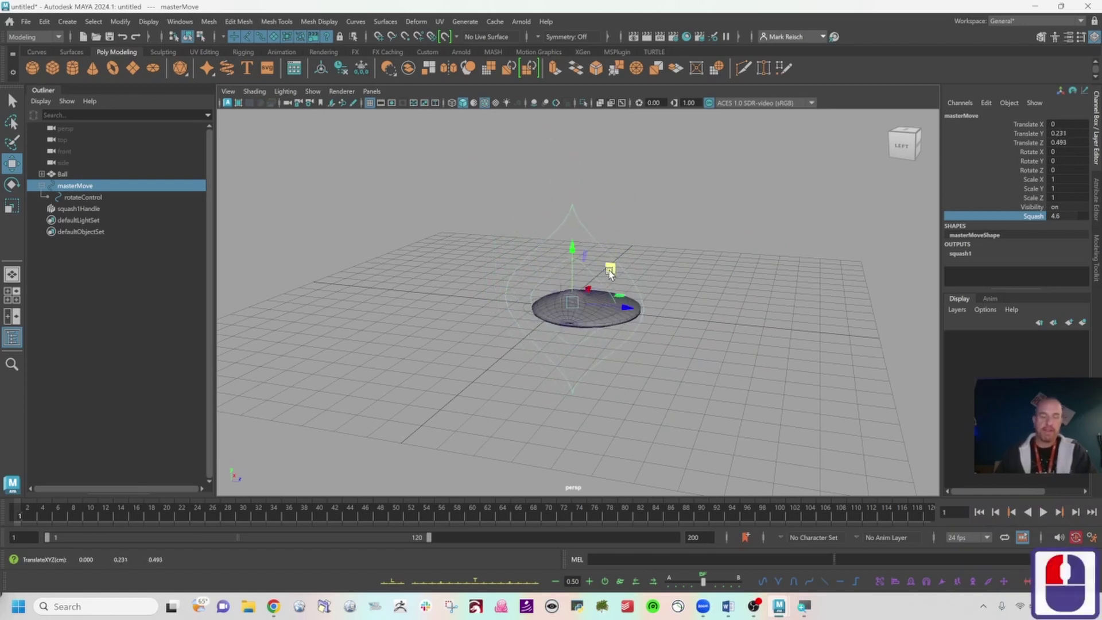
pyautogui.hotkey('ctrl', 'z')
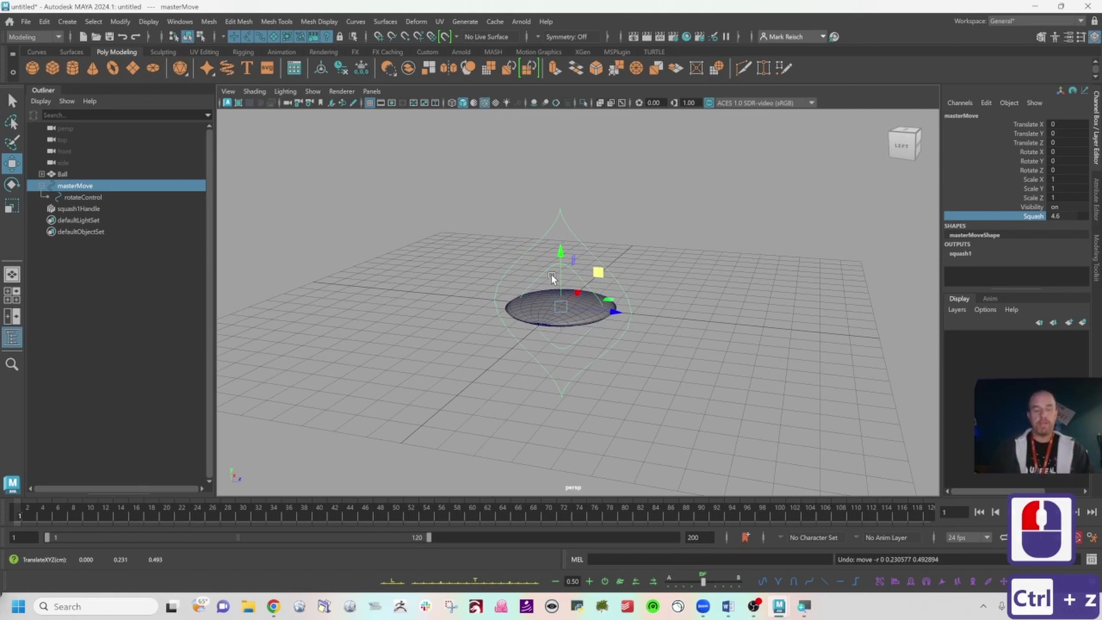
pyautogui.keyDown('alt'); pyautogui.moveTo(538, 271); pyautogui.dragTo(904, 290, button='right'); pyautogui.keyUp('alt')
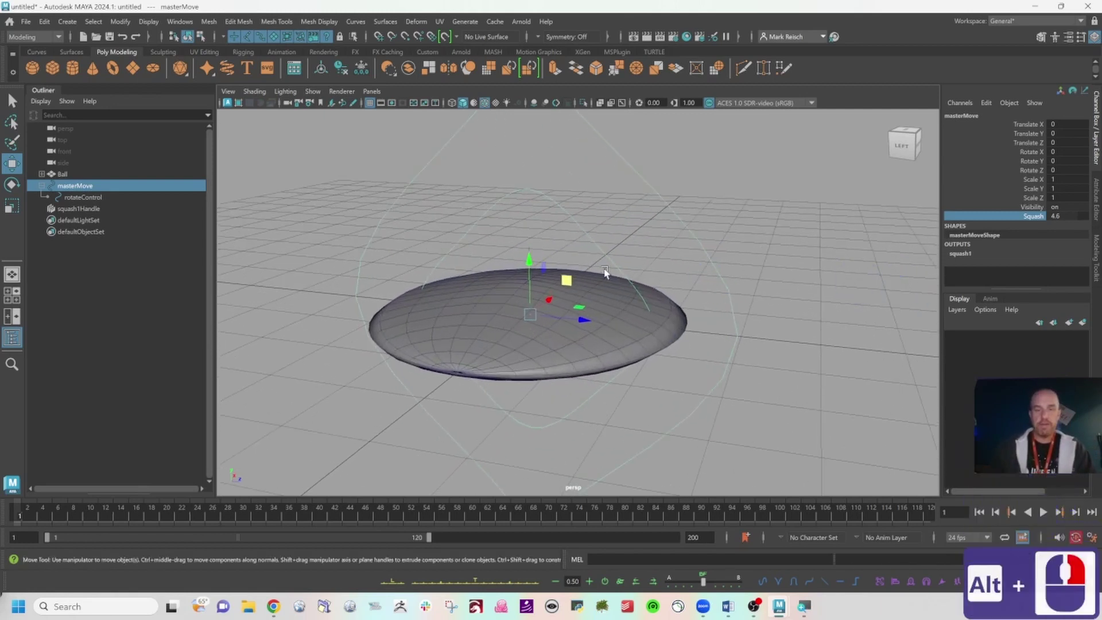
pyautogui.moveTo(570, 287); pyautogui.dragTo(764, 200)
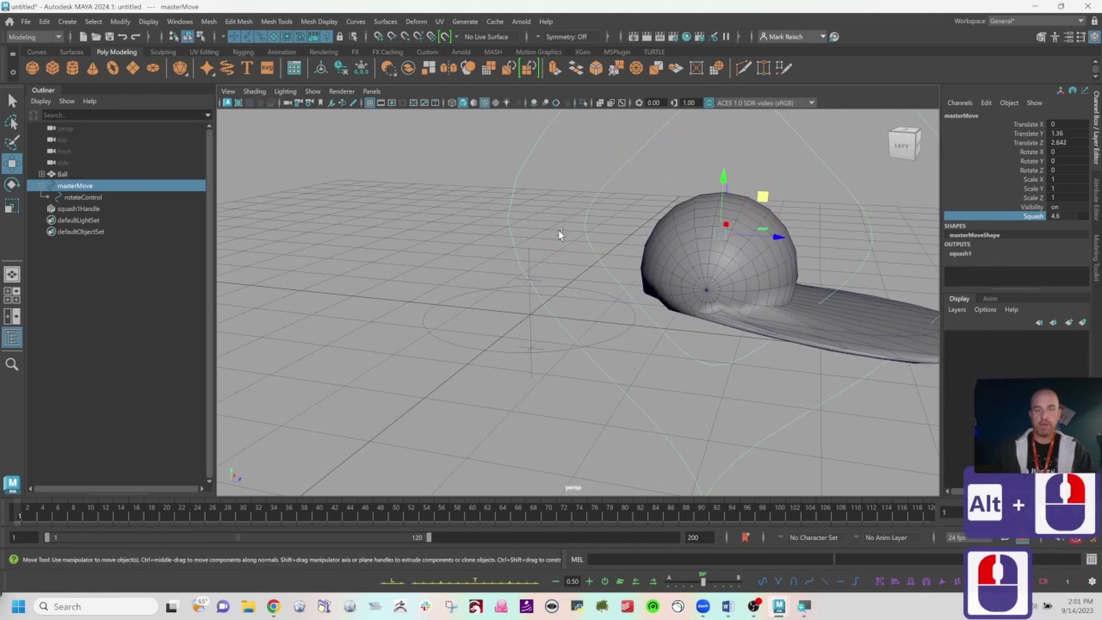
pyautogui.hotkey('ctrl', 'z')
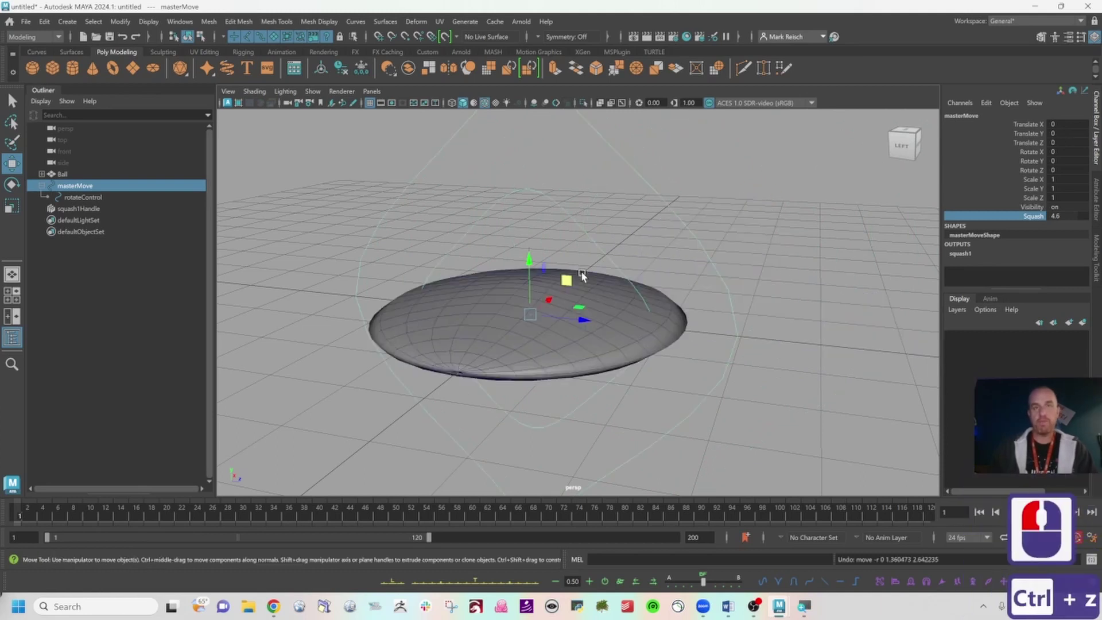
pyautogui.moveTo(580, 270)
pyautogui.keyDown('alt'); pyautogui.mouseDown(button='right')
pyautogui.moveTo(595, 277)
pyautogui.moveTo(568, 270)
pyautogui.mouseUp(button='right'); pyautogui.keyUp('alt')
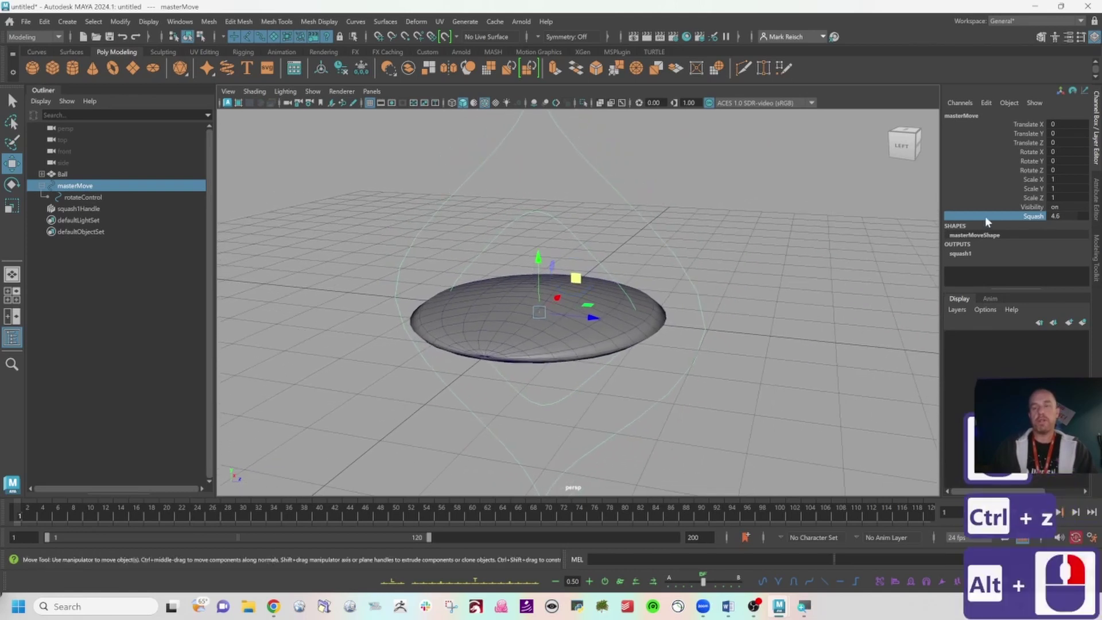
# Step: Reset masterMove's Squash attribute to 0
pyautogui.doubleClick(1071, 216)
pyautogui.write('0')
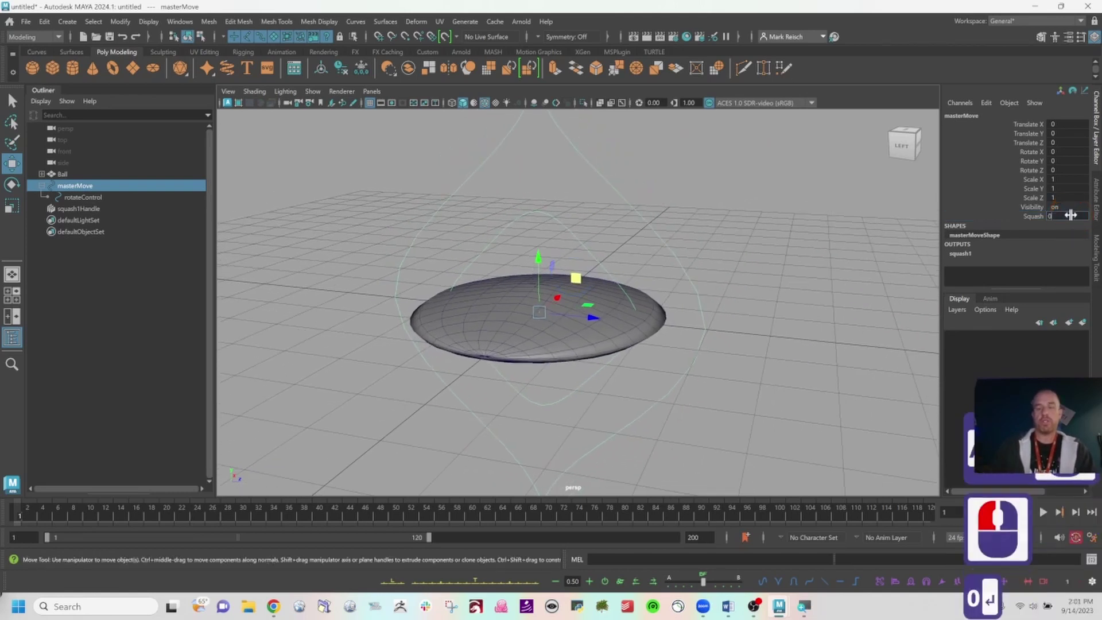
pyautogui.press('Return')
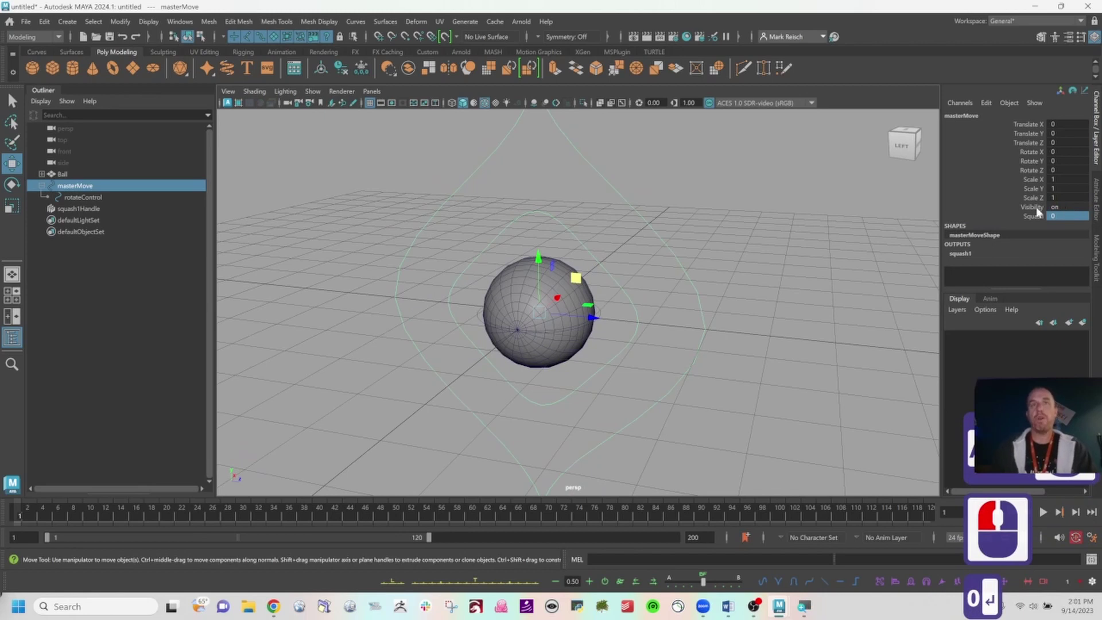
pyautogui.moveTo(682, 159); pyautogui.dragTo(684, 157)
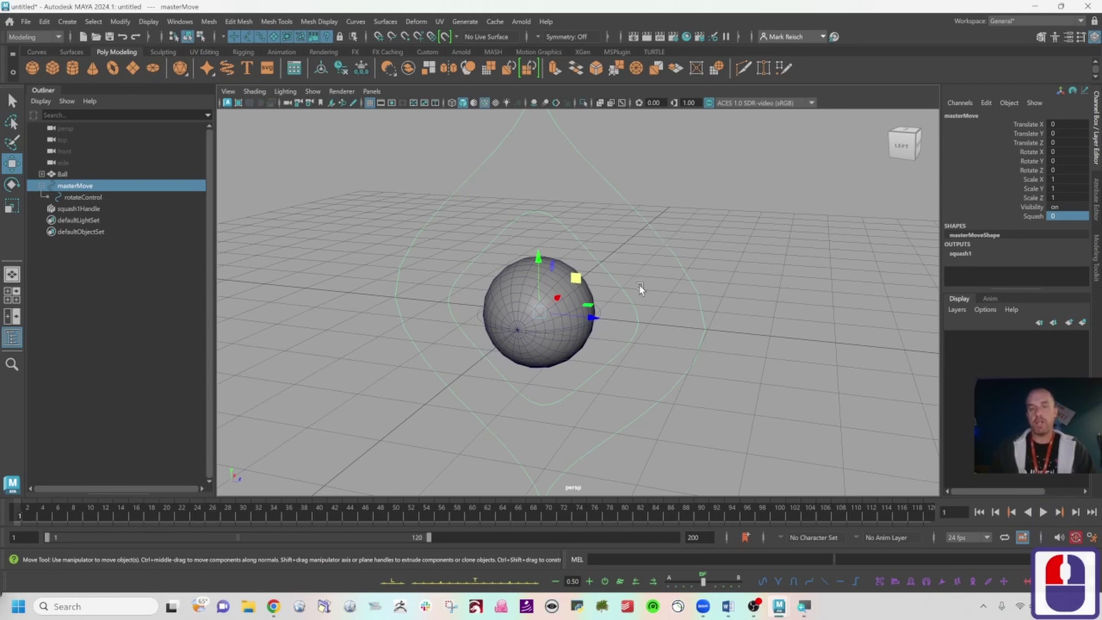
pyautogui.scroll(-1, 580, 318)
pyautogui.keyDown('alt'); pyautogui.moveTo(580, 317); pyautogui.dragTo(983, 319, button='right'); pyautogui.keyUp('alt')
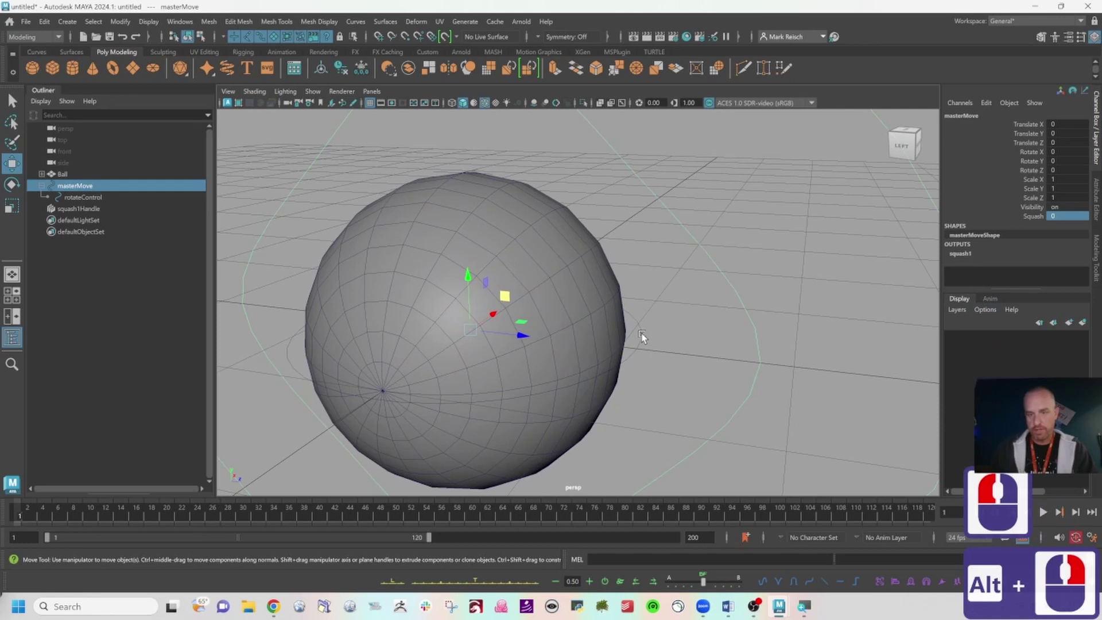
pyautogui.keyDown('shift'); pyautogui.click(75, 208); pyautogui.keyUp('shift')
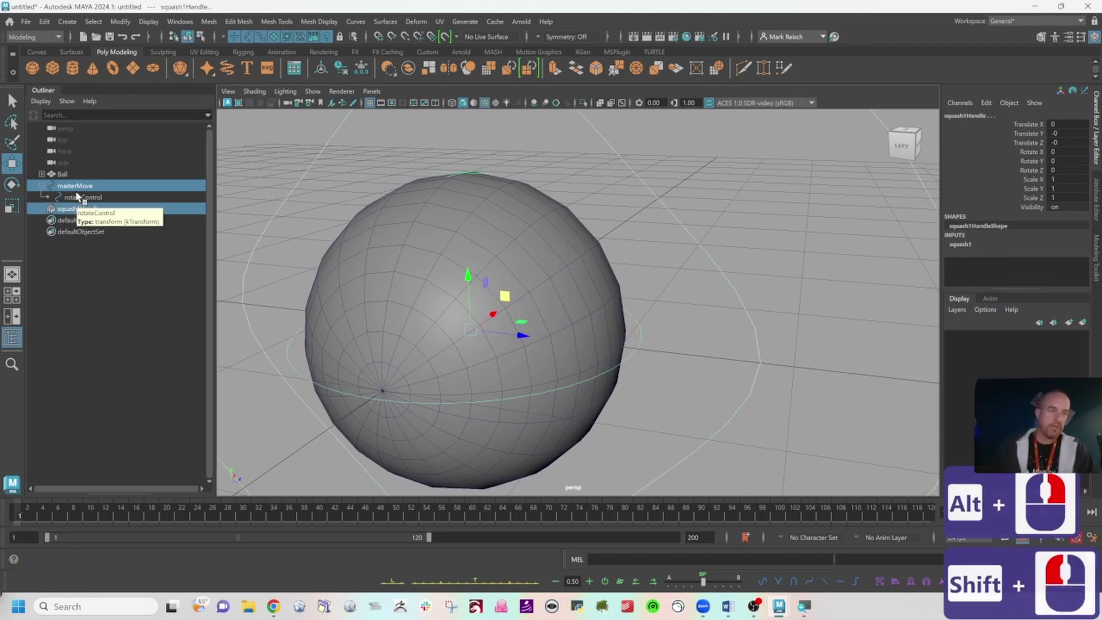
pyautogui.click(75, 186)
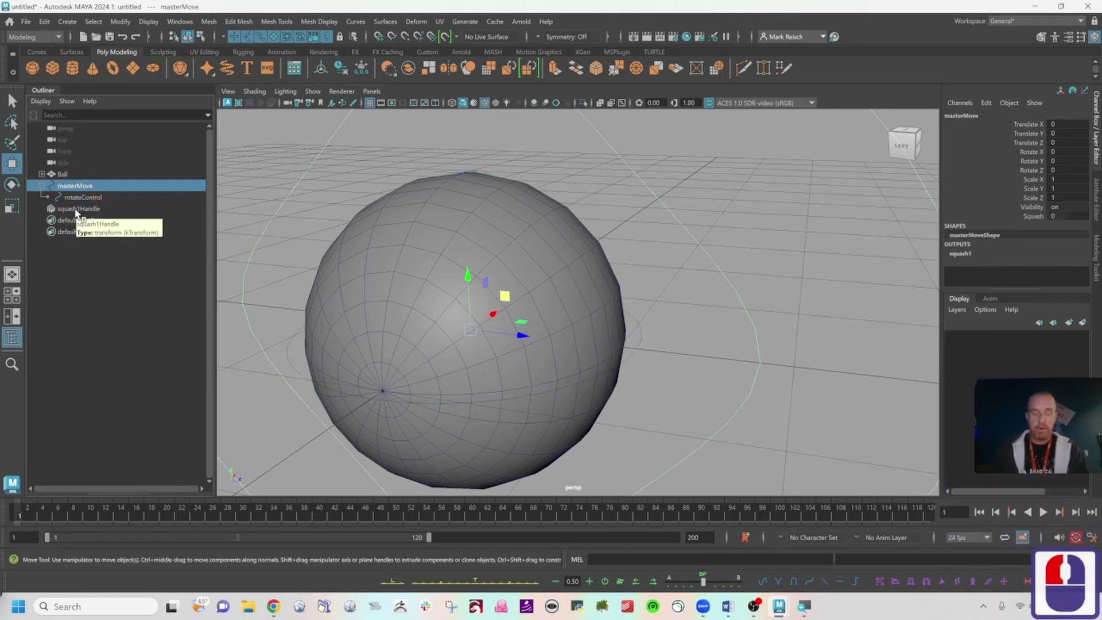
pyautogui.keyDown('ctrl'); pyautogui.click(76, 209); pyautogui.keyUp('ctrl')
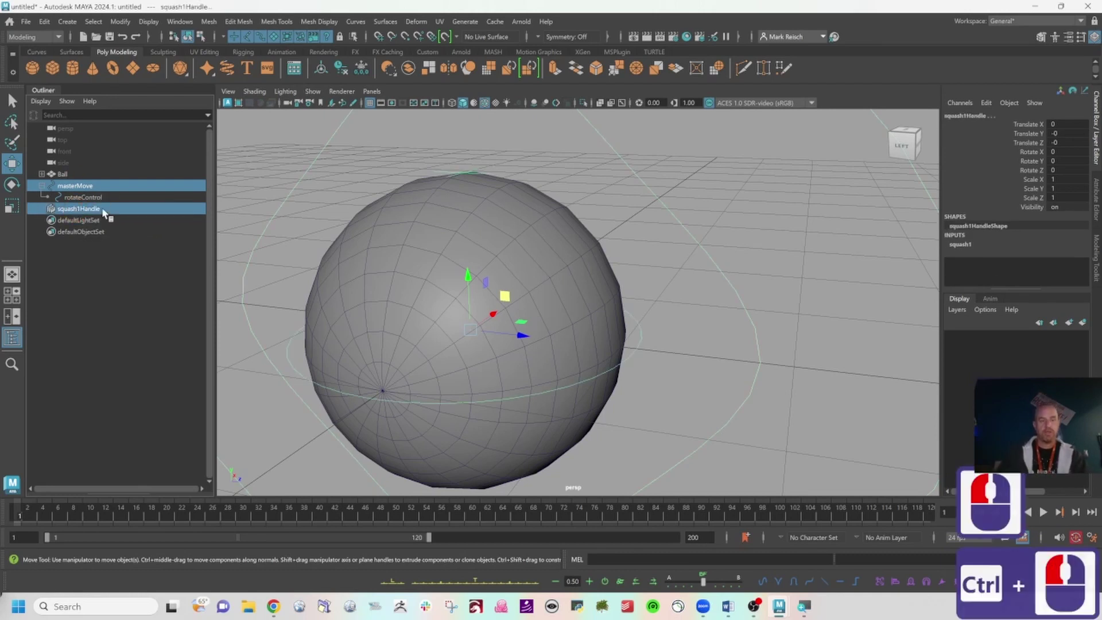
pyautogui.keyDown('ctrl'); pyautogui.click(98, 208); pyautogui.keyUp('ctrl')
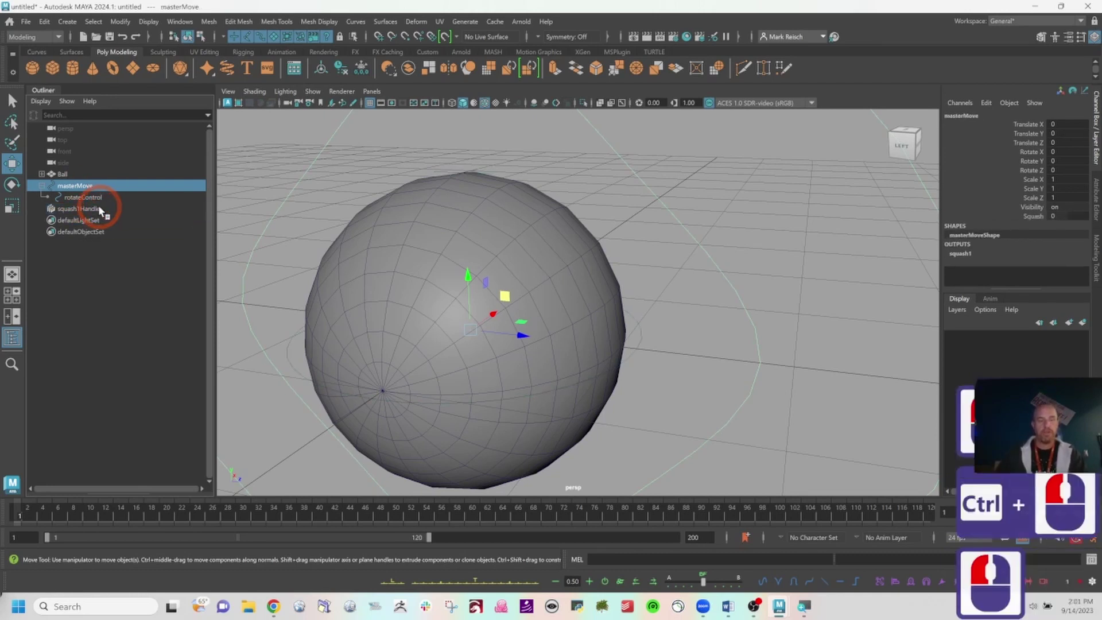
pyautogui.keyDown('shift'); pyautogui.click(99, 207); pyautogui.keyUp('shift')
pyautogui.click(82, 188)
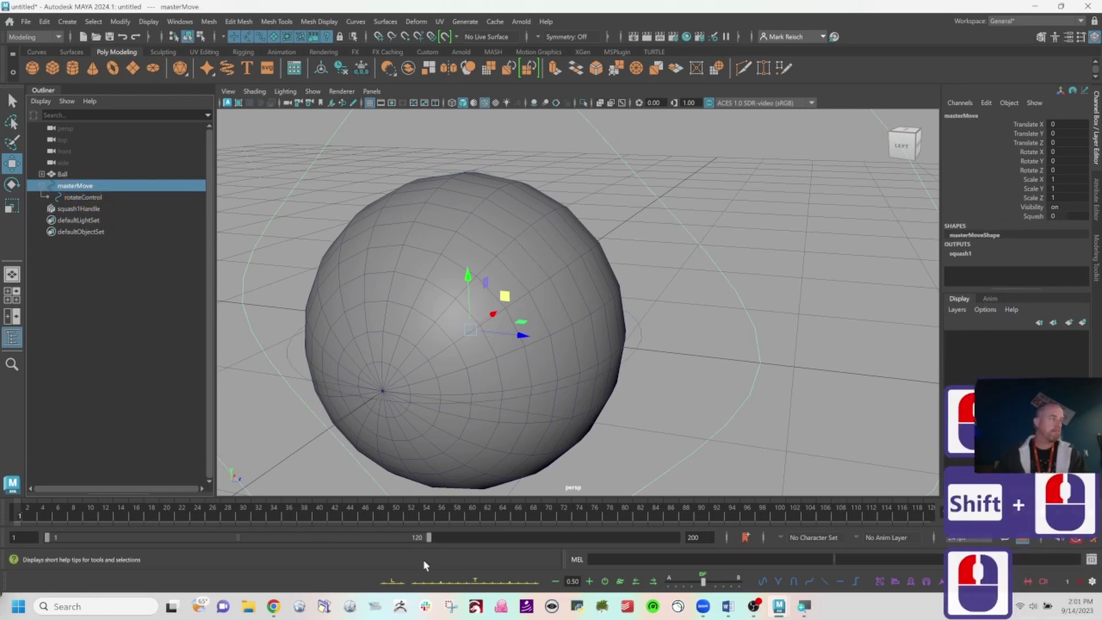
pyautogui.click(0, 480)
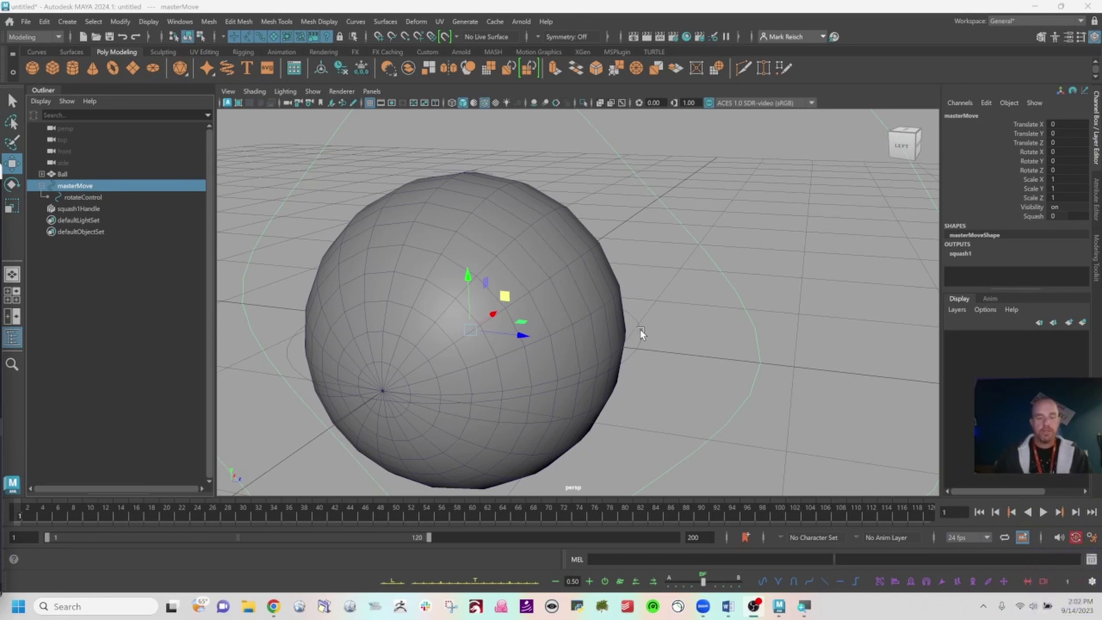
# Step: Parent-constrain squash1Handle to the masterMove control with Maintain offset on and all translate and rotate axes constrained
pyautogui.keyDown('shift'); pyautogui.click(633, 313); pyautogui.keyUp('shift')
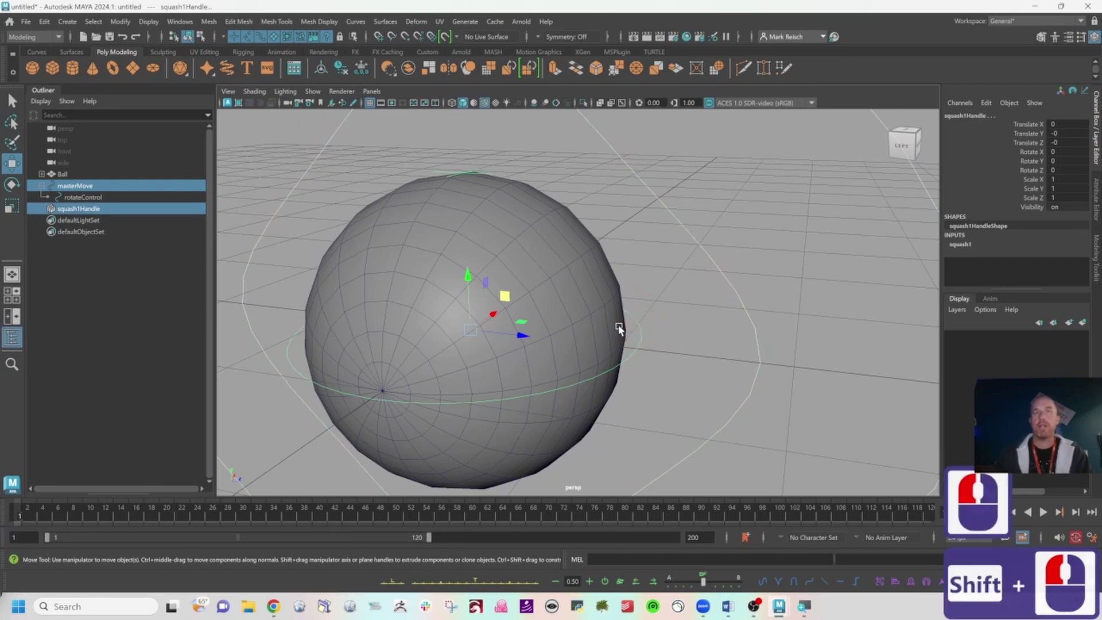
pyautogui.press('space')
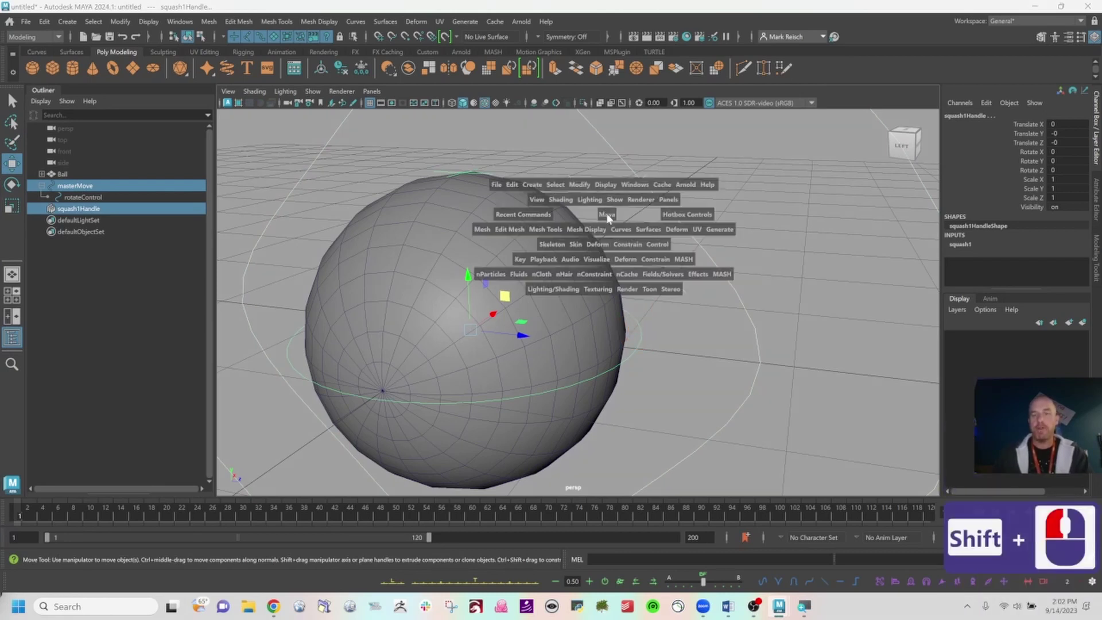
pyautogui.click(631, 244)
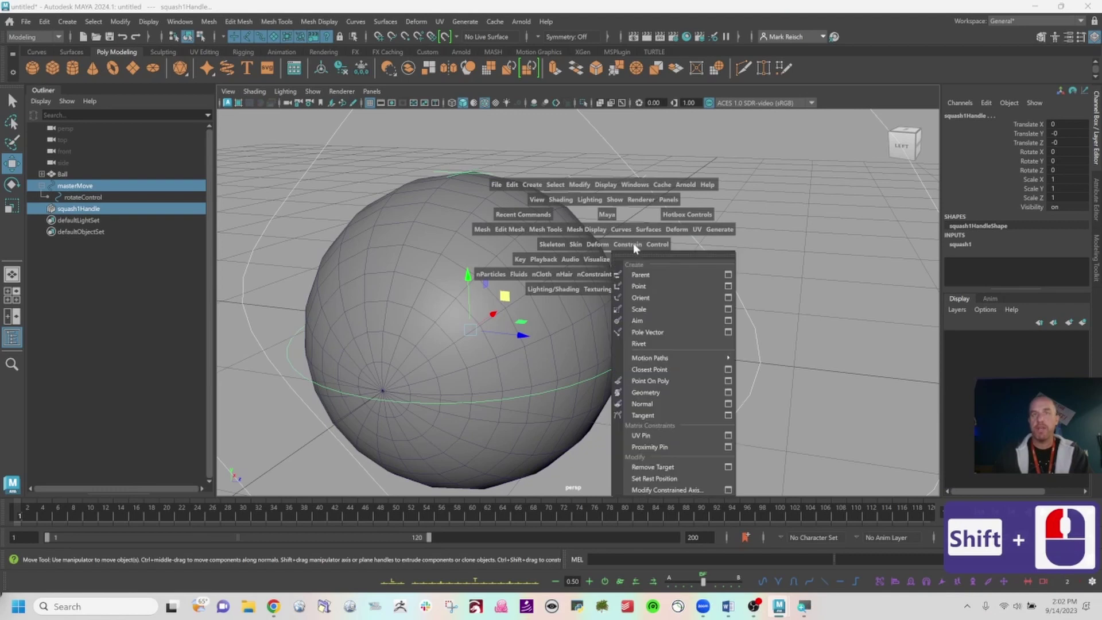
pyautogui.click(669, 380)
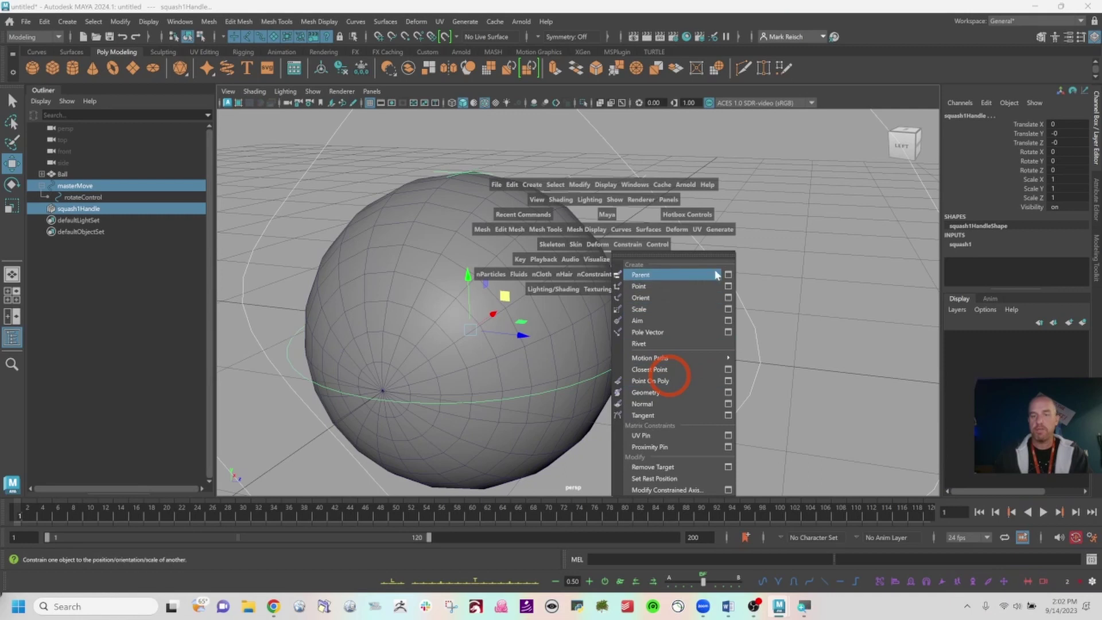
pyautogui.click(728, 274)
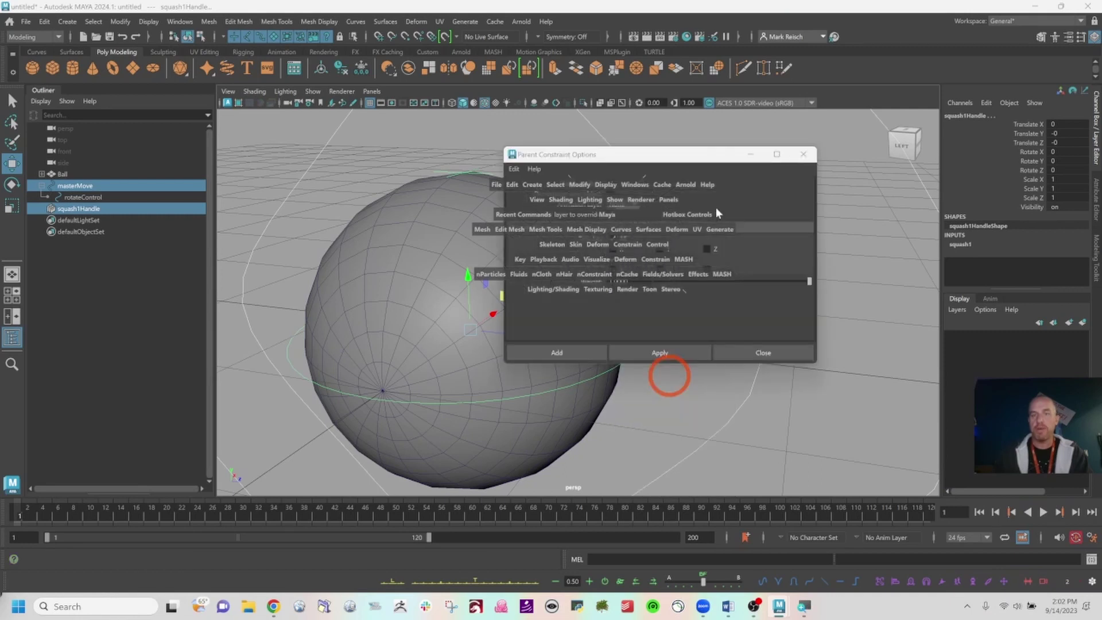
pyautogui.moveTo(612, 155); pyautogui.dragTo(629, 134)
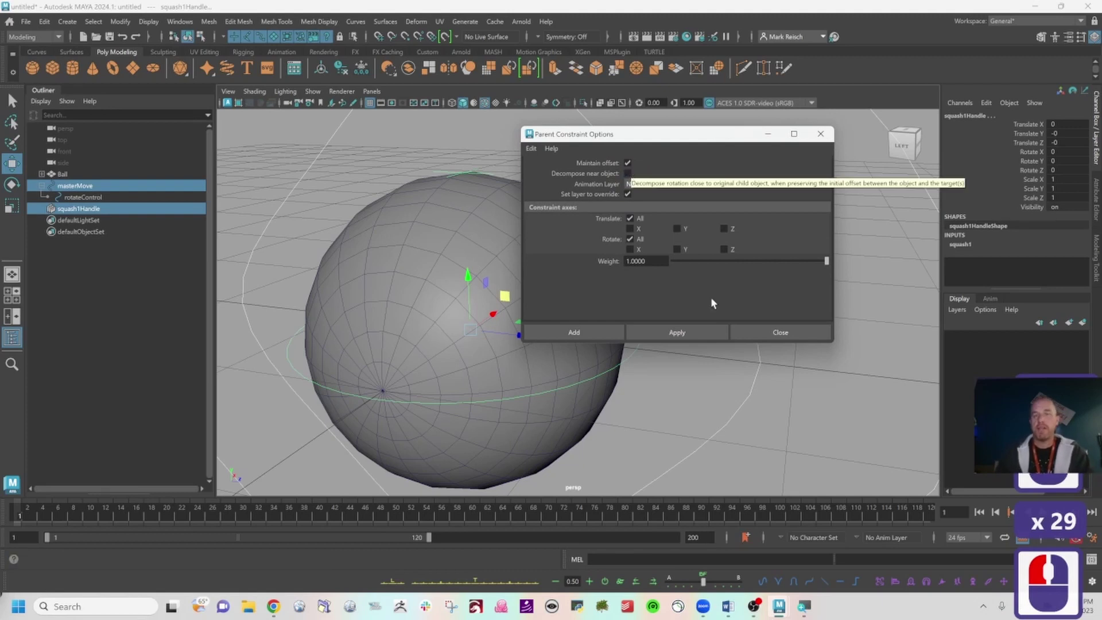
pyautogui.click(606, 335)
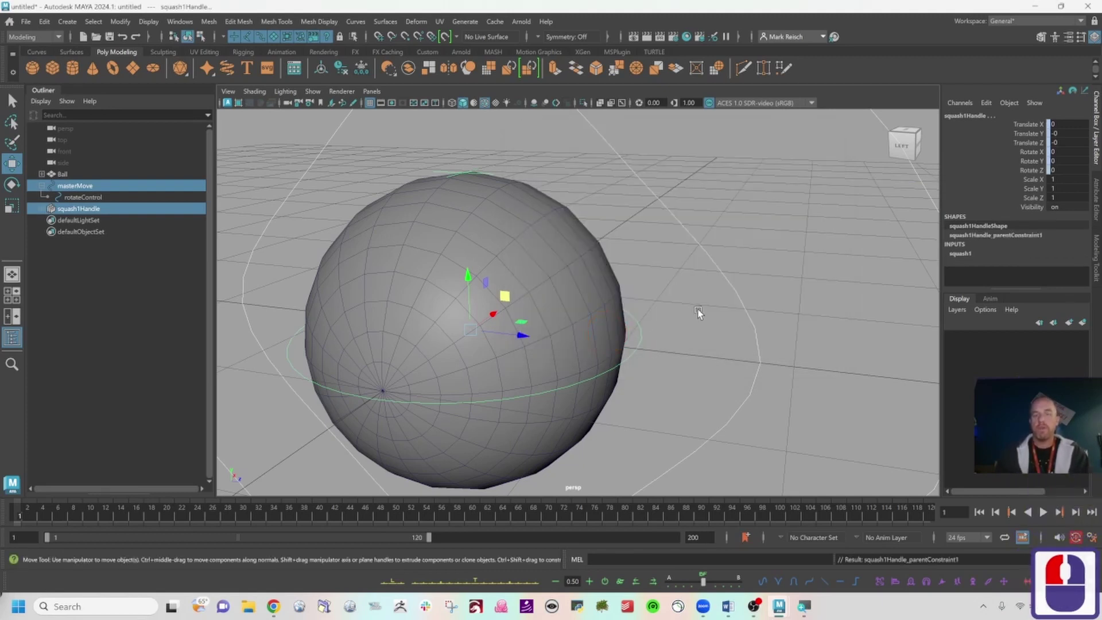
# Step: Select only the masterMove control and set its Squash attribute to 2.6 to flatten the ball
pyautogui.keyDown('alt'); pyautogui.moveTo(698, 311); pyautogui.dragTo(258, 310, button='right'); pyautogui.keyUp('alt')
pyautogui.click(624, 167)
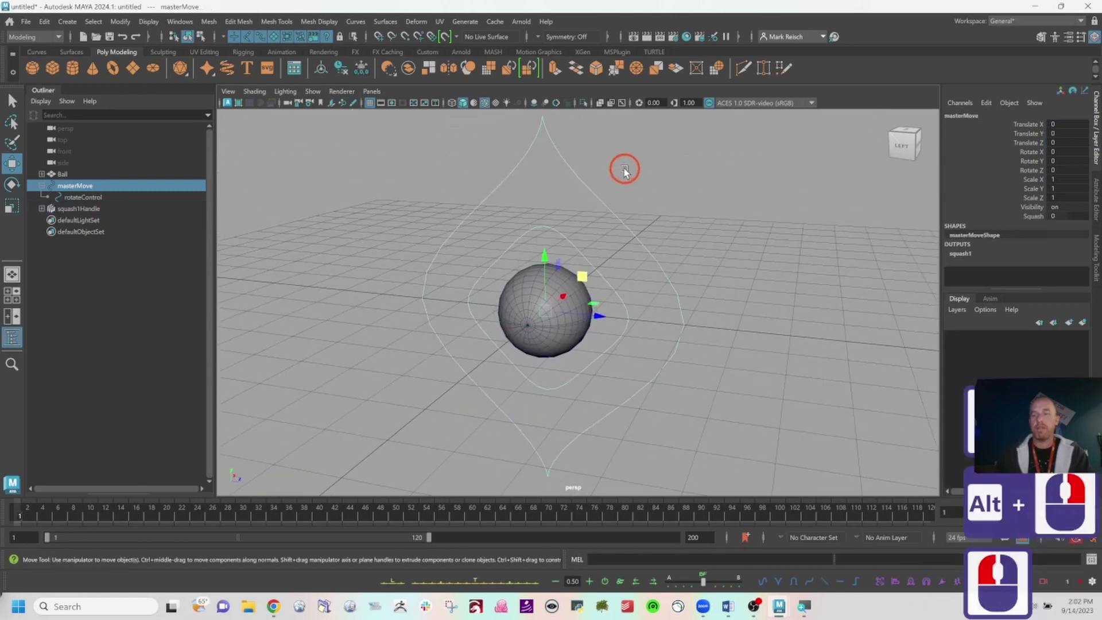
pyautogui.click(1004, 216)
pyautogui.moveTo(660, 205); pyautogui.dragTo(671, 204, button='middle')
pyautogui.keyDown('alt'); pyautogui.moveTo(671, 205); pyautogui.dragTo(565, 199); pyautogui.keyUp('alt')
# Step: Try moving the masterMove control with the ball squashed, and undo the move
pyautogui.press('w')
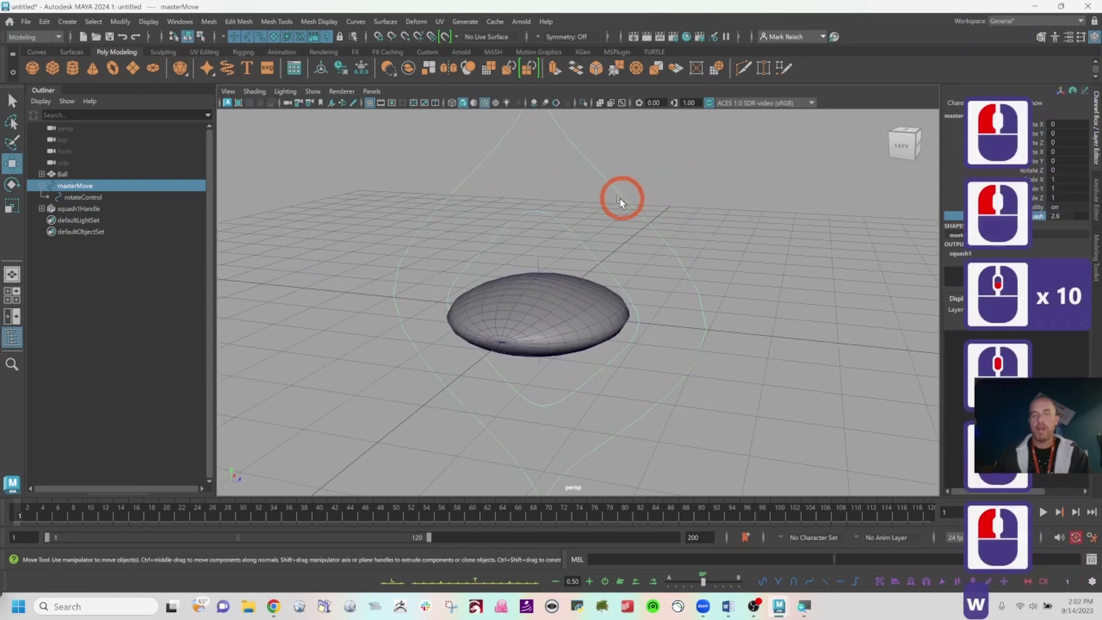
pyautogui.moveTo(575, 278); pyautogui.dragTo(583, 254)
pyautogui.click(582, 254)
pyautogui.hotkey('ctrl', 'z')
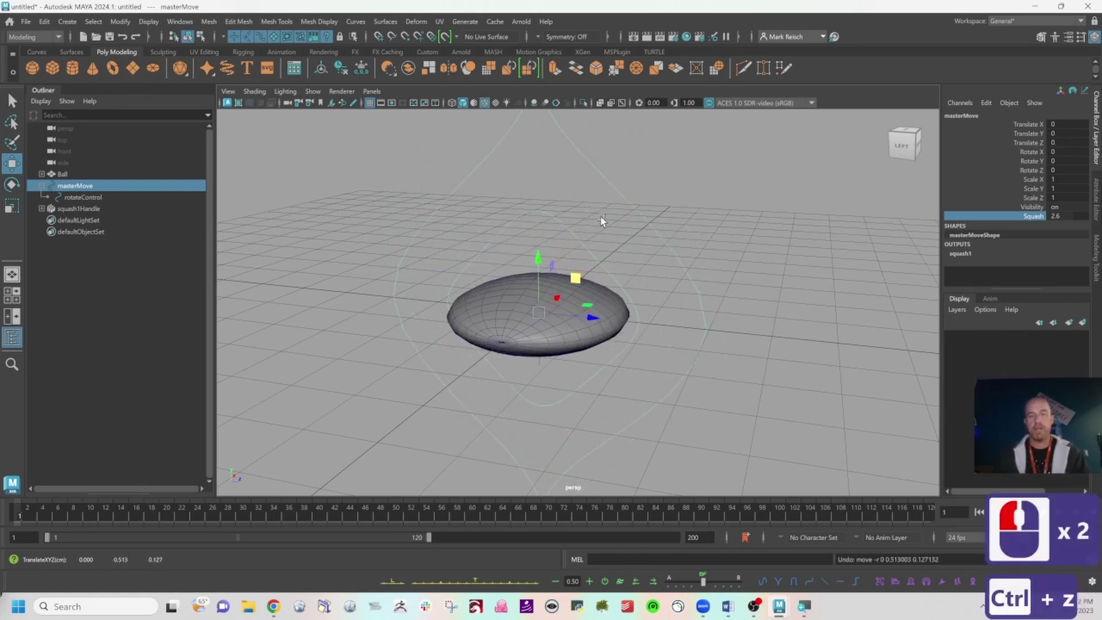
# Step: Rotate the masterMove control about -41 degrees around X to test the squashed ball's tilt
pyautogui.click(647, 172)
pyautogui.press('e')
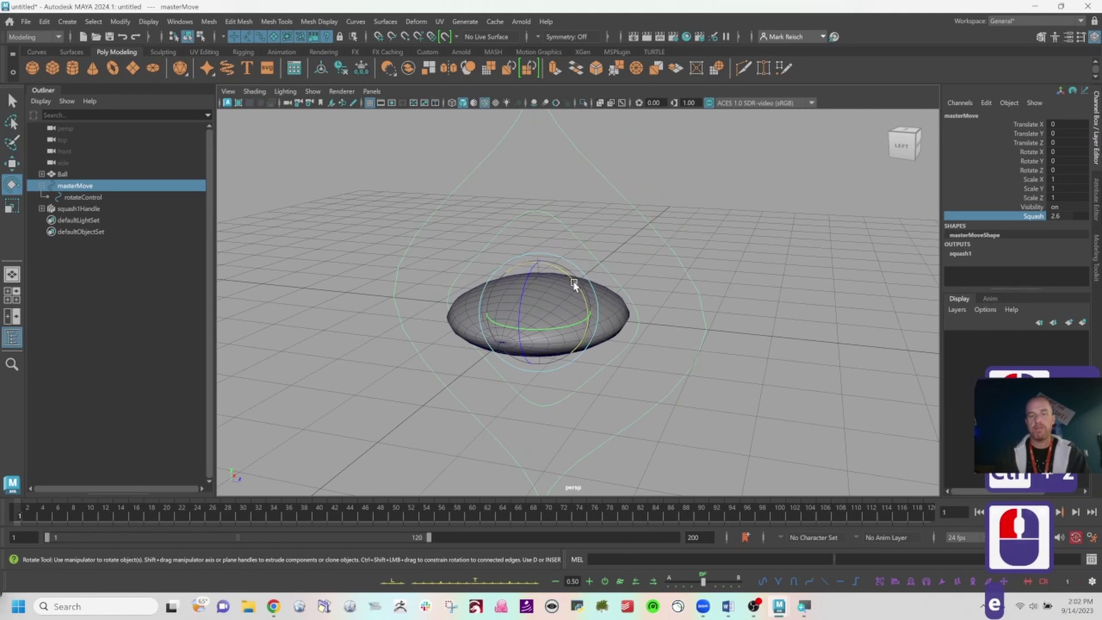
pyautogui.moveTo(574, 284); pyautogui.dragTo(551, 248)
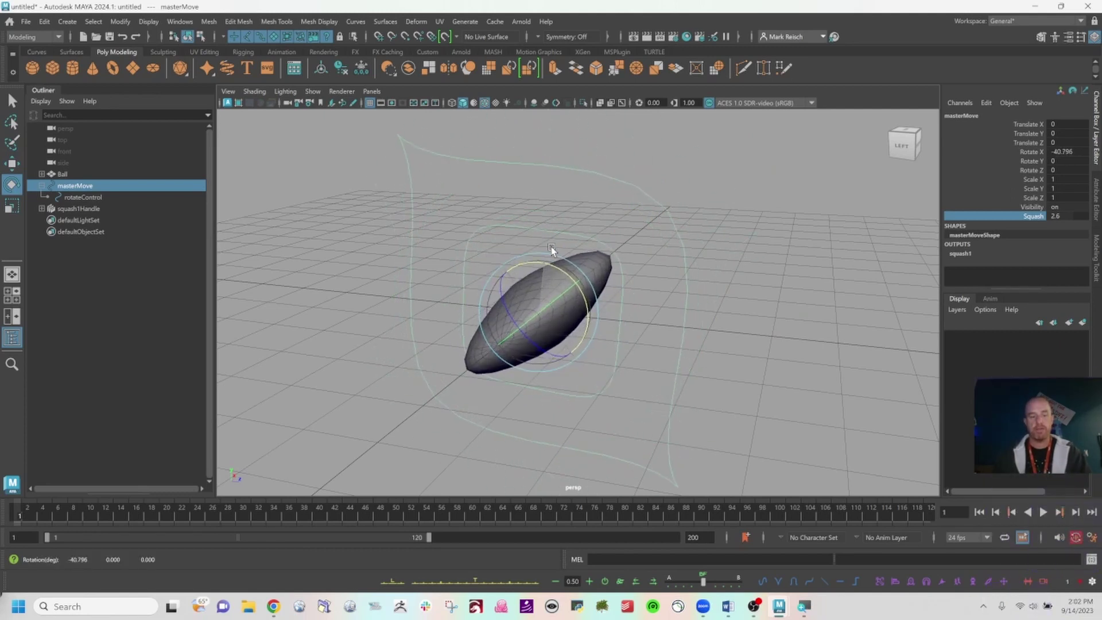
# Step: Reset the masterMove control's Rotate X and Squash to 0
pyautogui.doubleClick(551, 248)
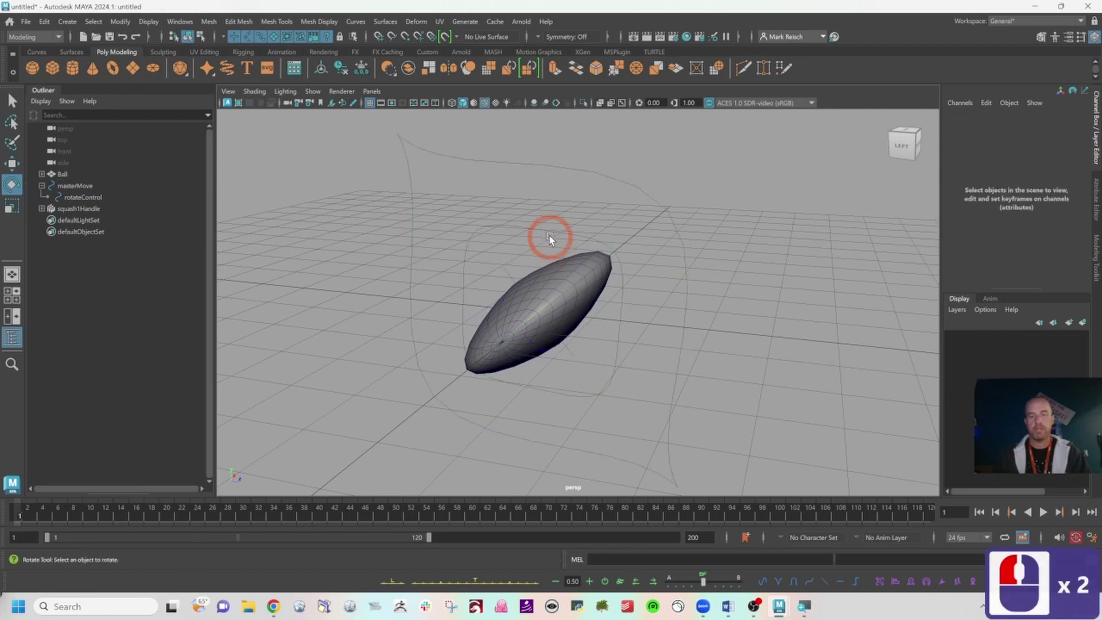
pyautogui.click(577, 157)
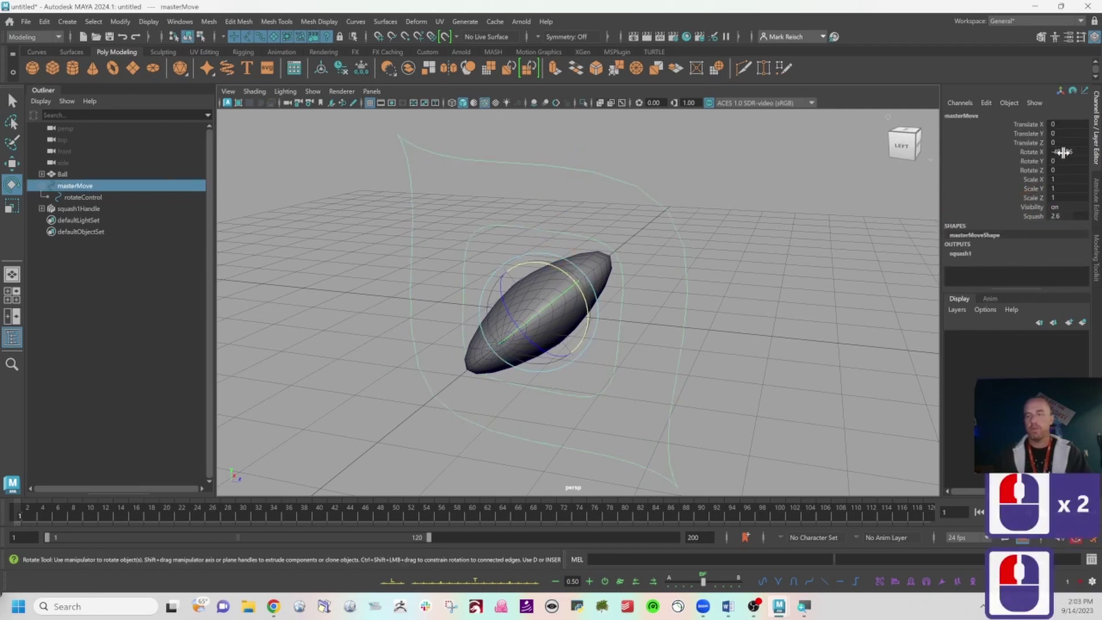
pyautogui.write('0')
pyautogui.press('Return')
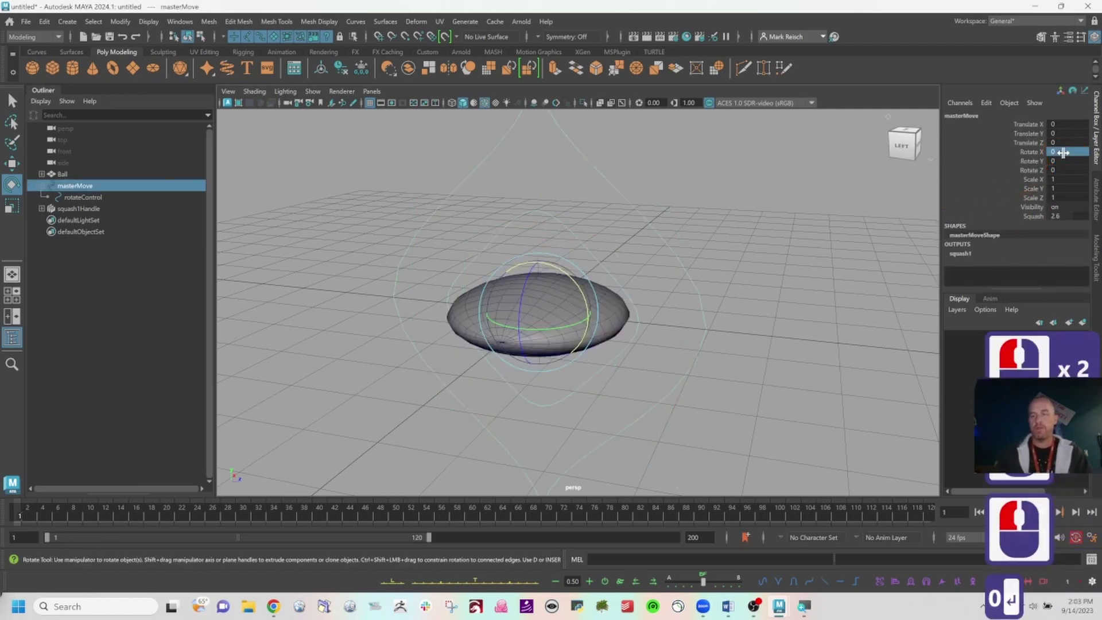
pyautogui.click(1070, 216)
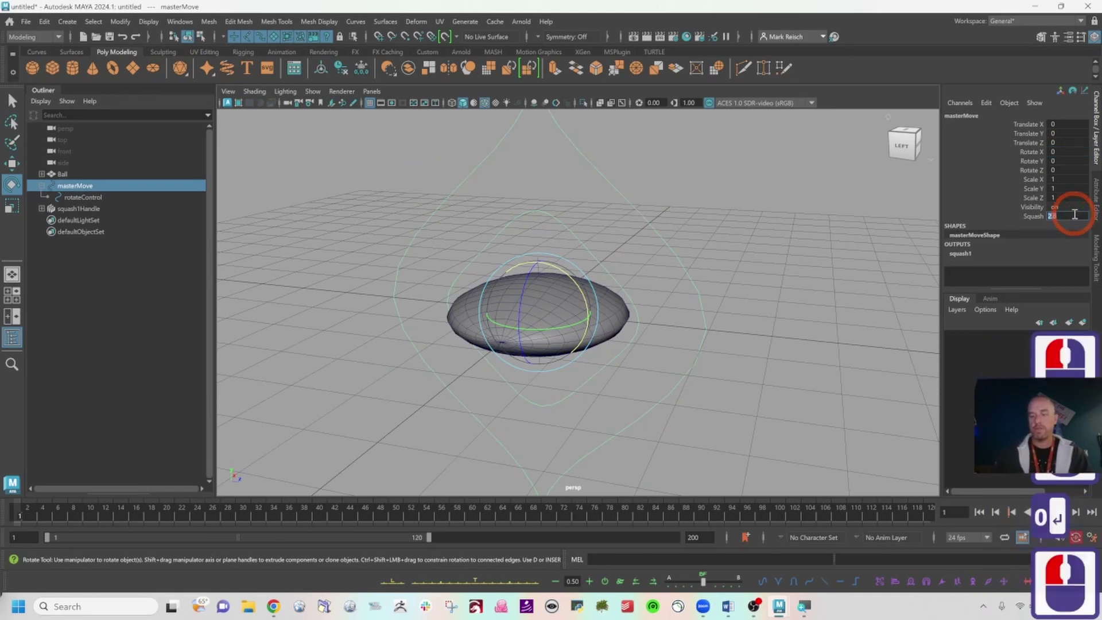
pyautogui.write('0')
pyautogui.press('Return')
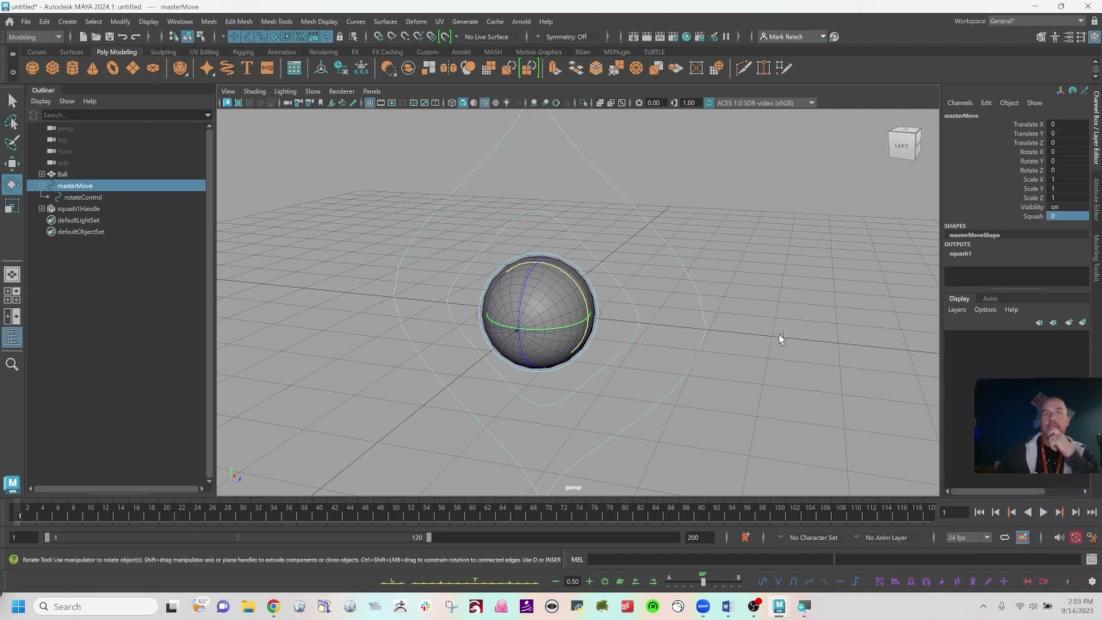
# Step: Try rotating the masterMove control about 9 degrees around Z, and undo the rotation
pyautogui.scroll(-2, 580, 190)
pyautogui.scroll(-4, 579, 190)
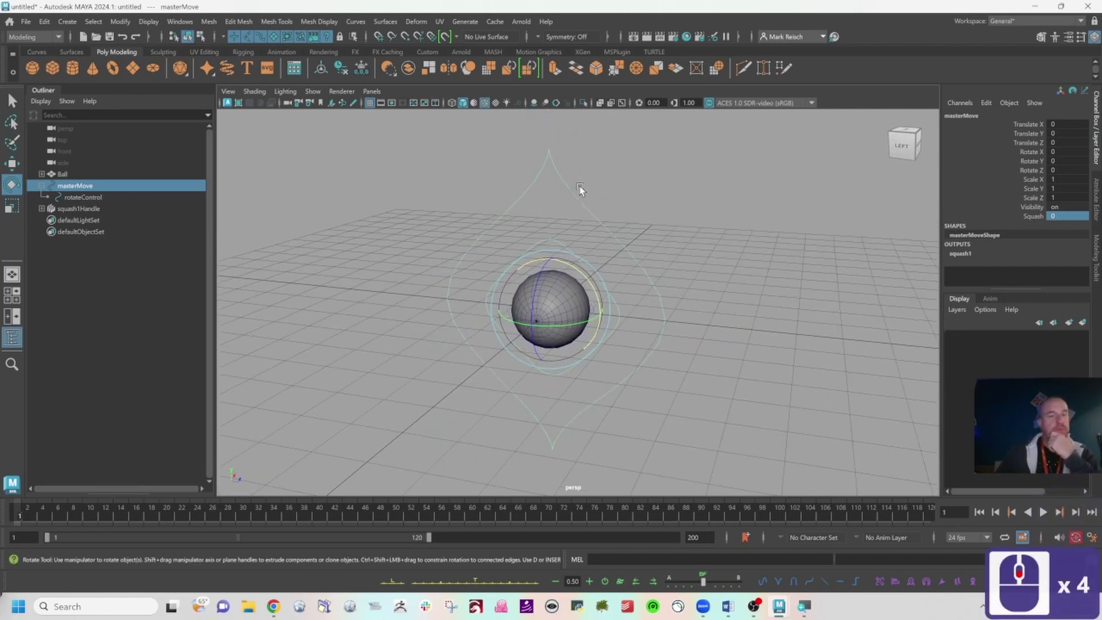
pyautogui.click(600, 186)
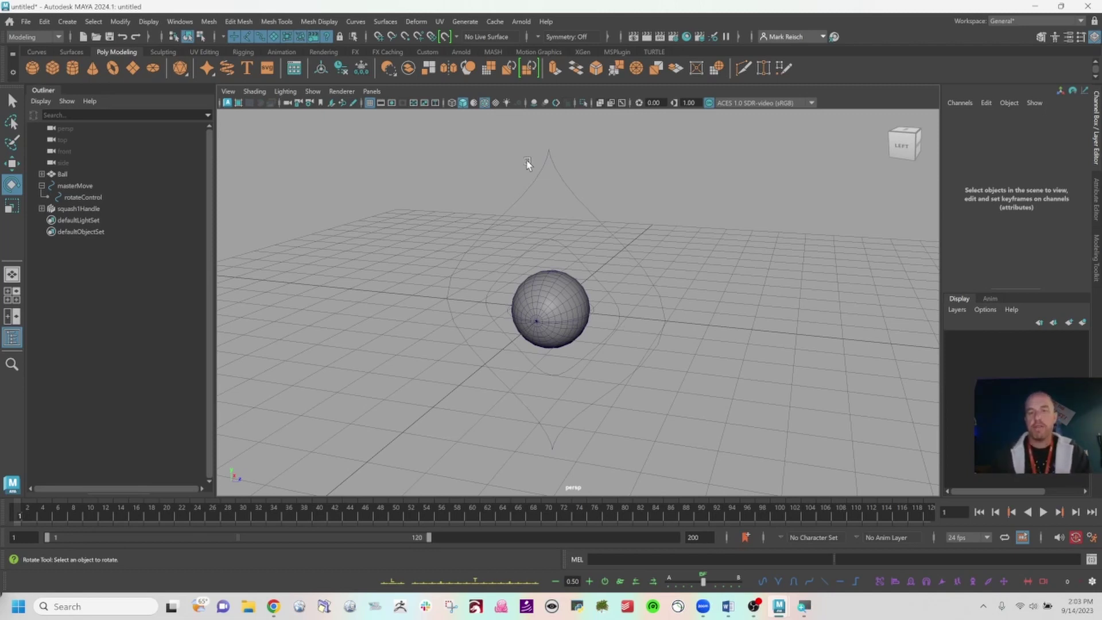
pyautogui.click(588, 190)
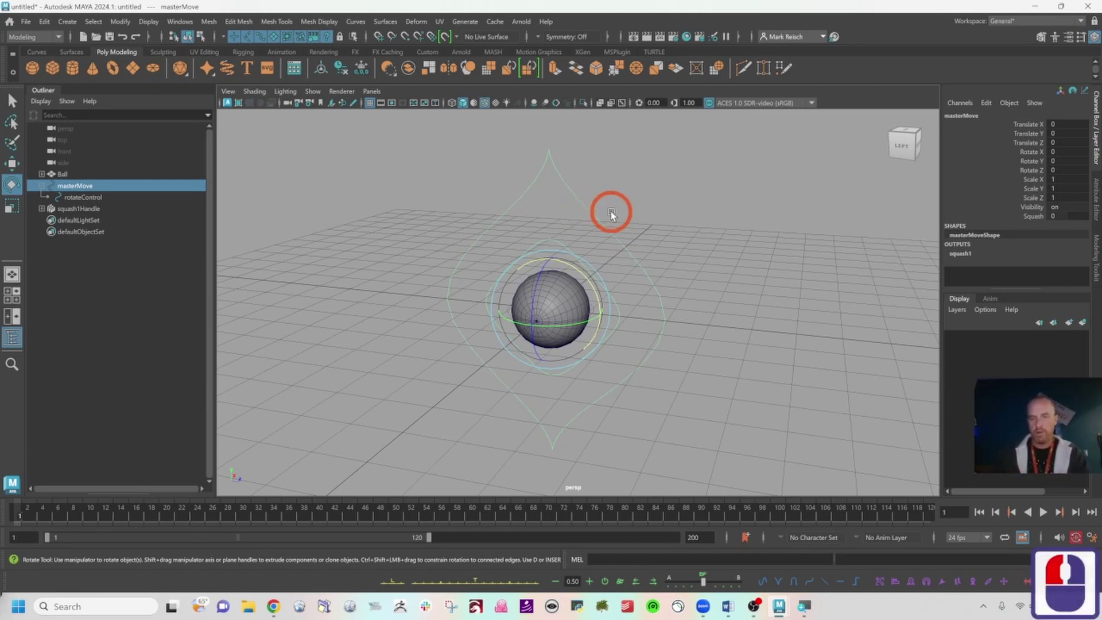
pyautogui.press('w')
pyautogui.keyDown('alt'); pyautogui.moveTo(697, 306); pyautogui.dragTo(525, 290); pyautogui.keyUp('alt')
pyautogui.hotkey('ctrl', 'z')
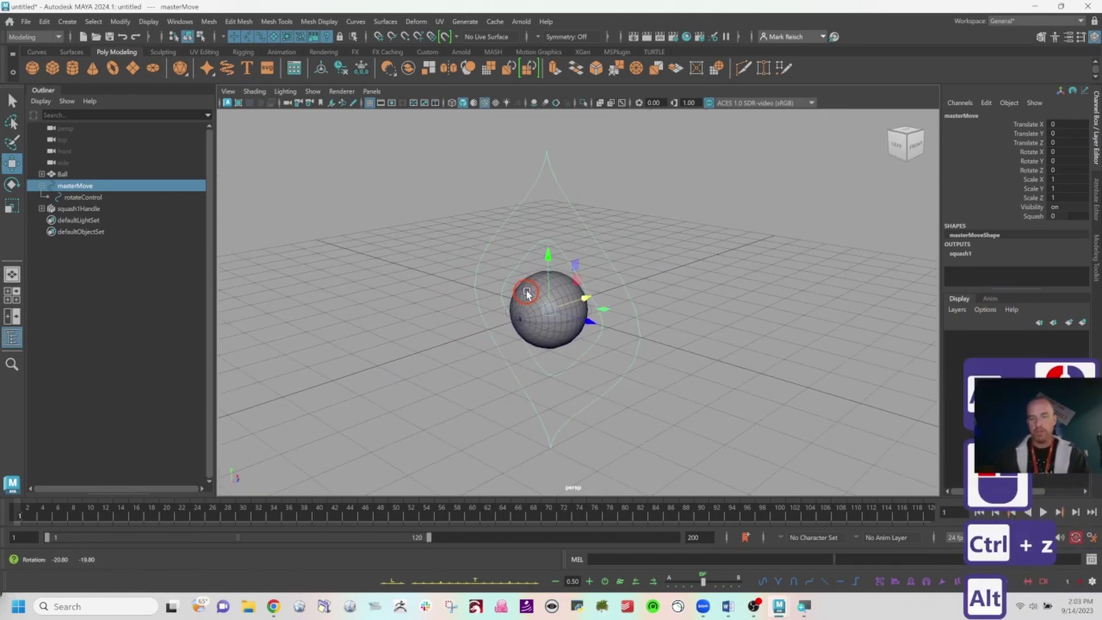
pyautogui.press('e')
pyautogui.moveTo(554, 247); pyautogui.dragTo(527, 303)
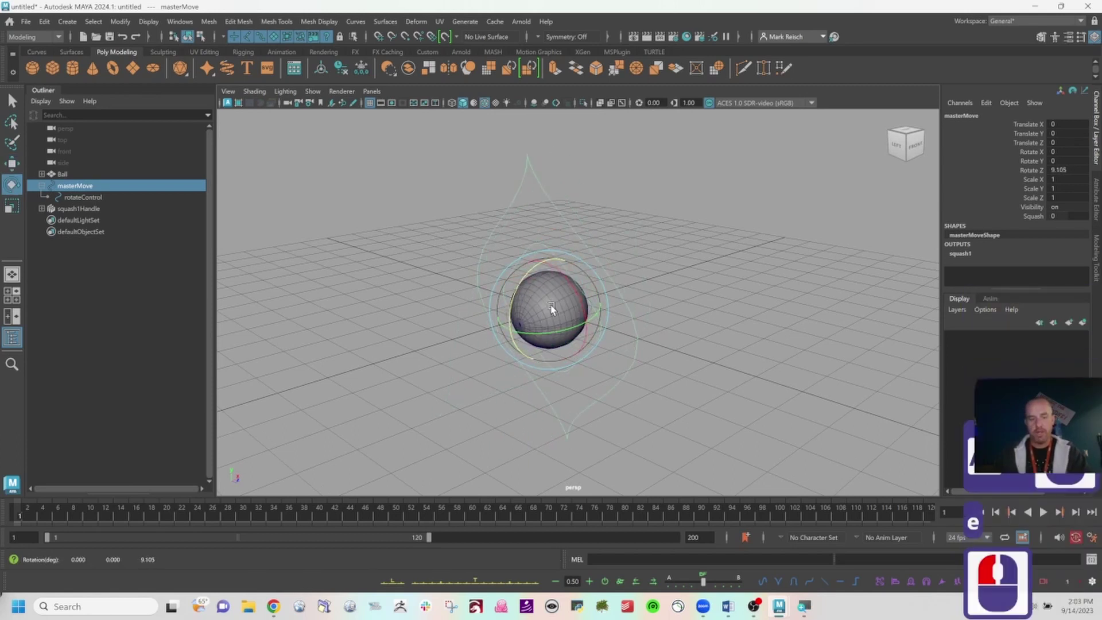
pyautogui.hotkey('ctrl', 'z')
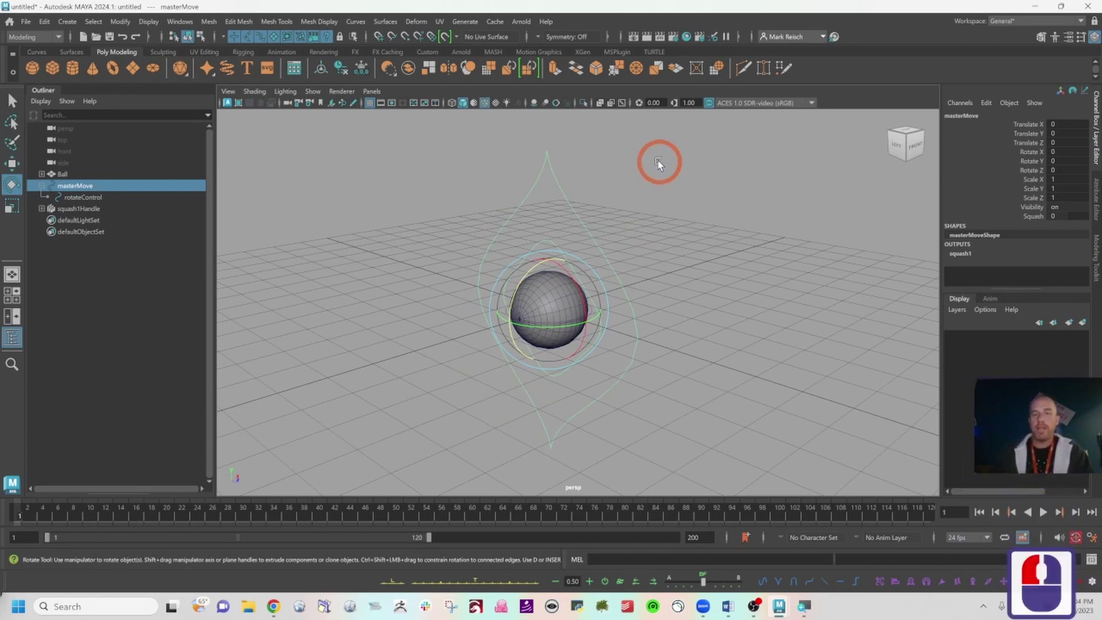
# Step: Lock and hide the Rotate Y and Rotate Z channels of the masterMove control
pyautogui.click(577, 158)
pyautogui.doubleClick(519, 167)
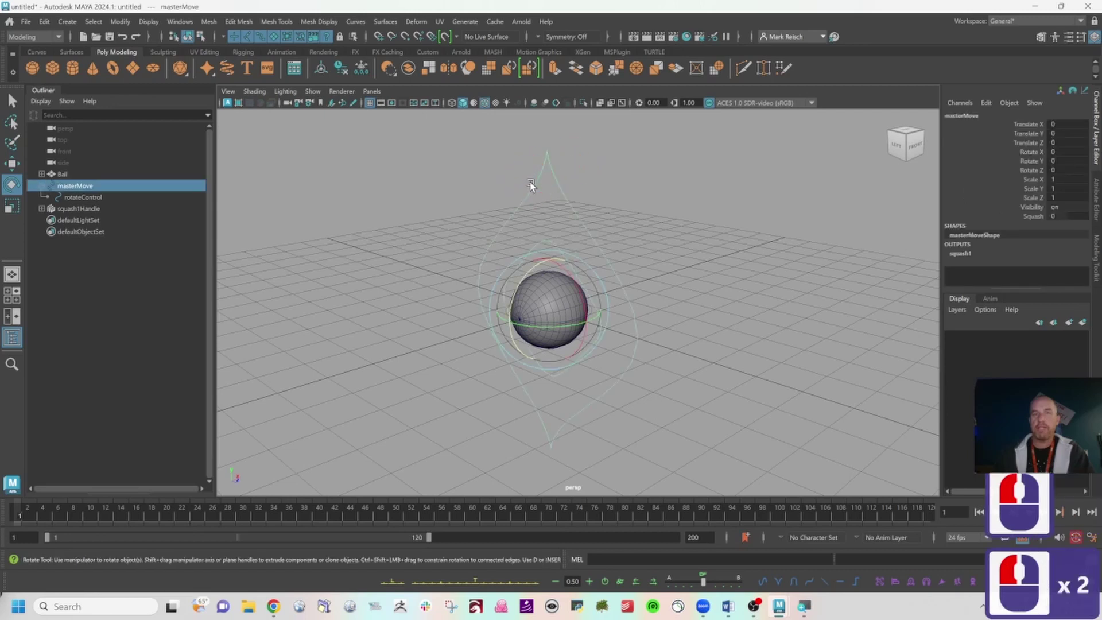
pyautogui.keyDown('alt'); pyautogui.moveTo(530, 184); pyautogui.dragTo(575, 181); pyautogui.keyUp('alt')
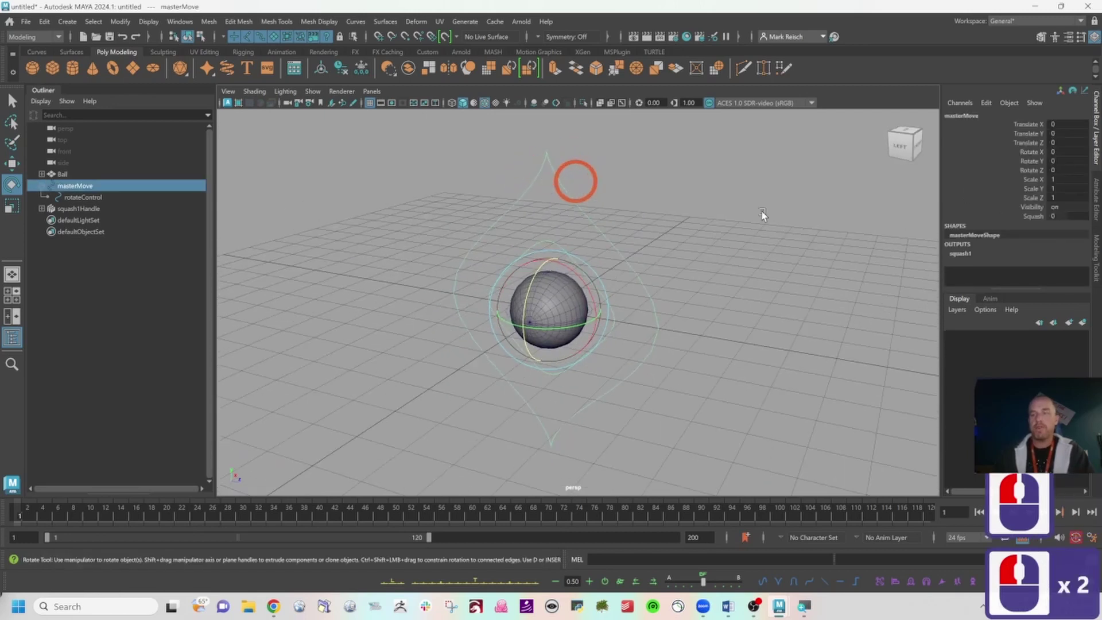
pyautogui.click(1032, 170)
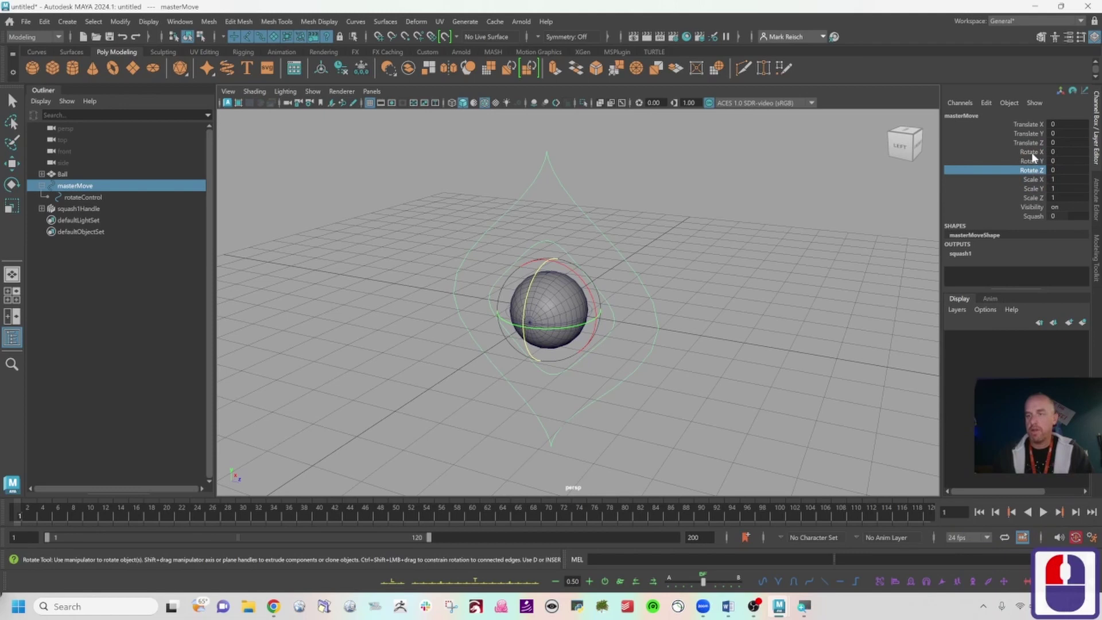
pyautogui.keyDown('ctrl'); pyautogui.click(1032, 161); pyautogui.keyUp('ctrl')
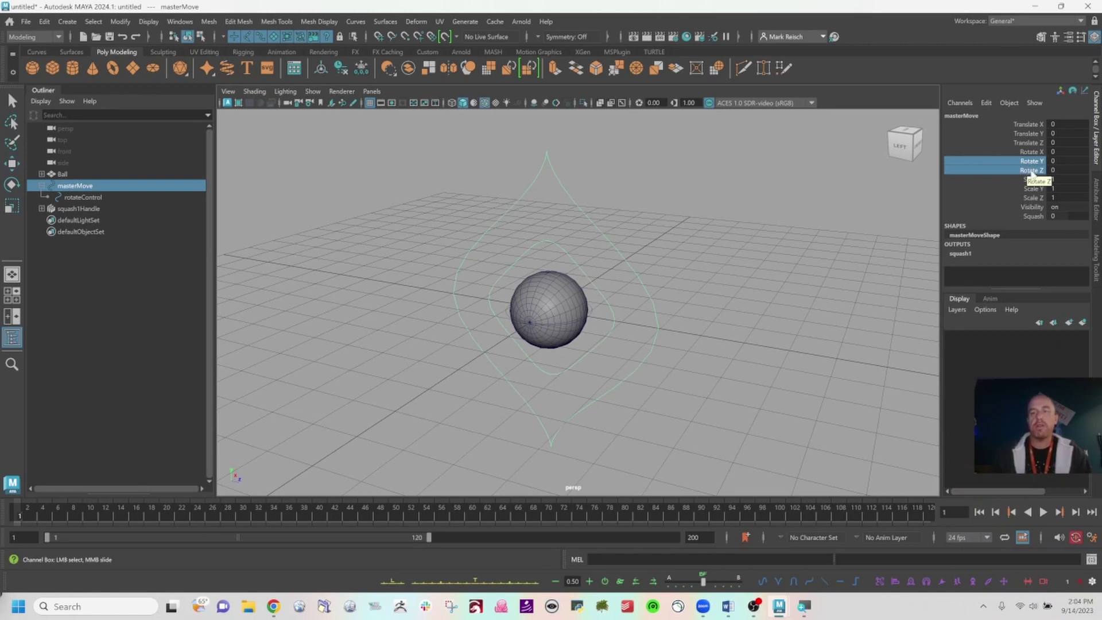
pyautogui.rightClick(1031, 170)
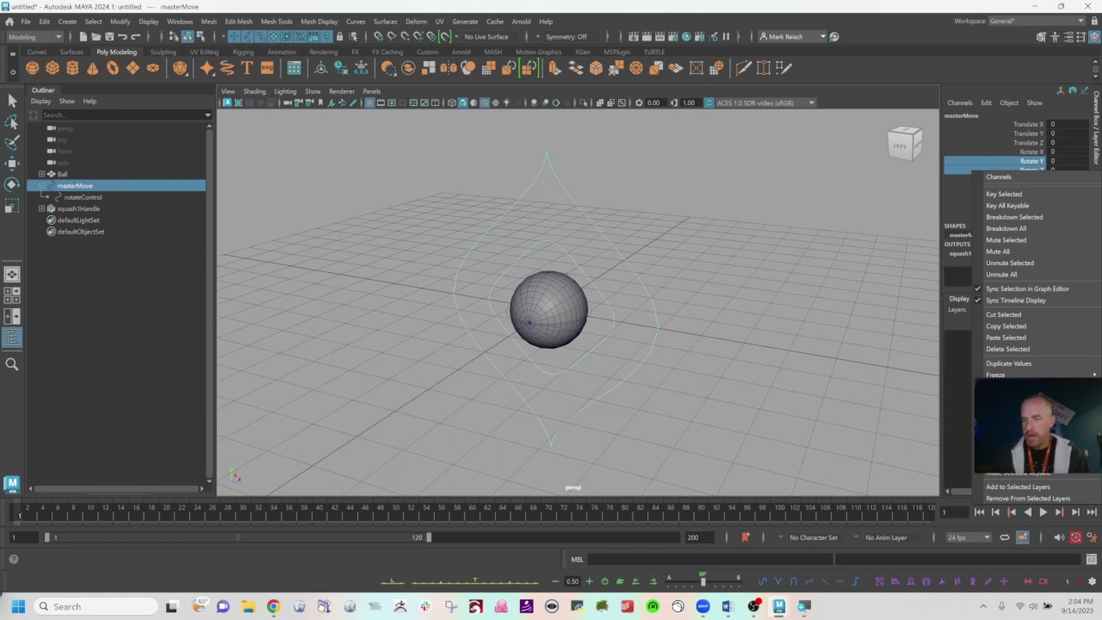
# Step: Try rotating the masterMove control around its locked Z axis, and undo the attempt
pyautogui.press('e')
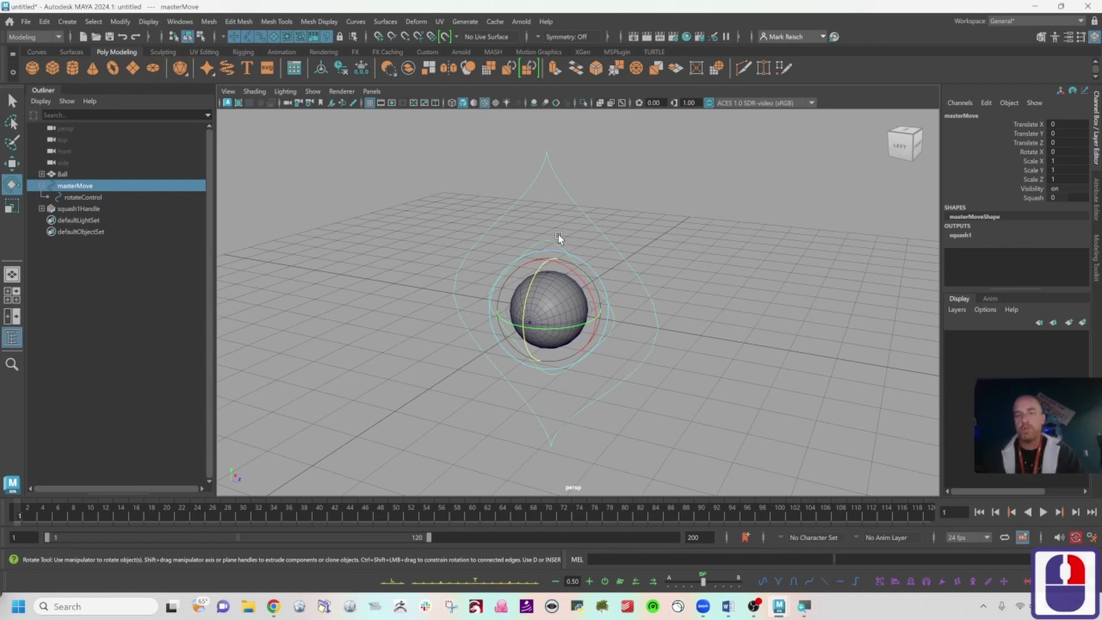
pyautogui.click(612, 206)
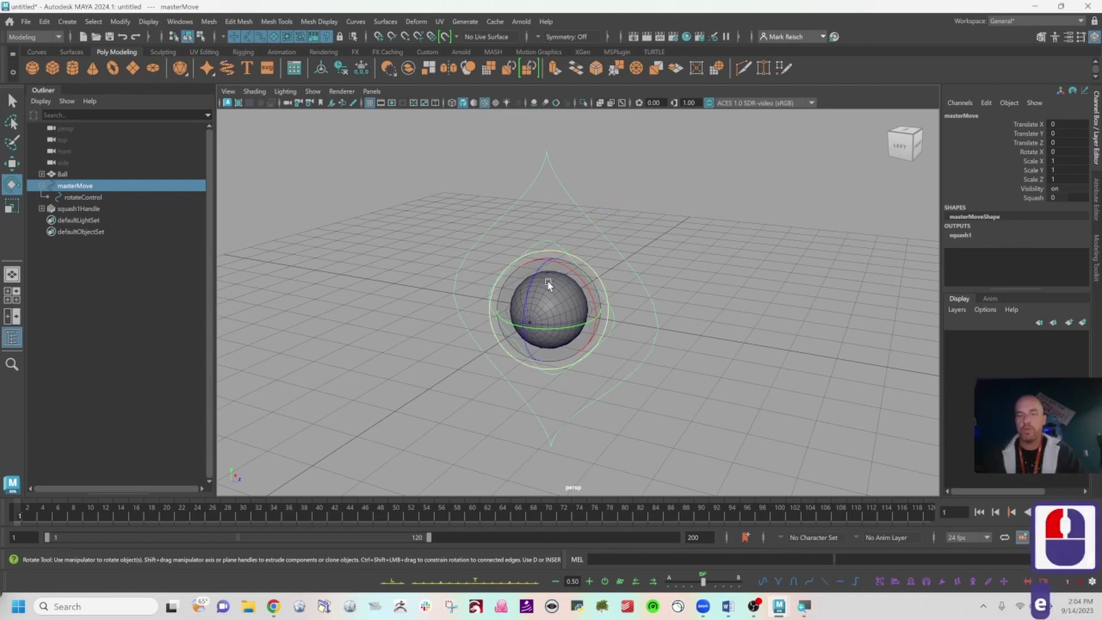
pyautogui.moveTo(548, 285)
pyautogui.mouseDown()
pyautogui.moveTo(534, 283)
pyautogui.moveTo(536, 253)
pyautogui.moveTo(529, 312)
pyautogui.mouseUp()
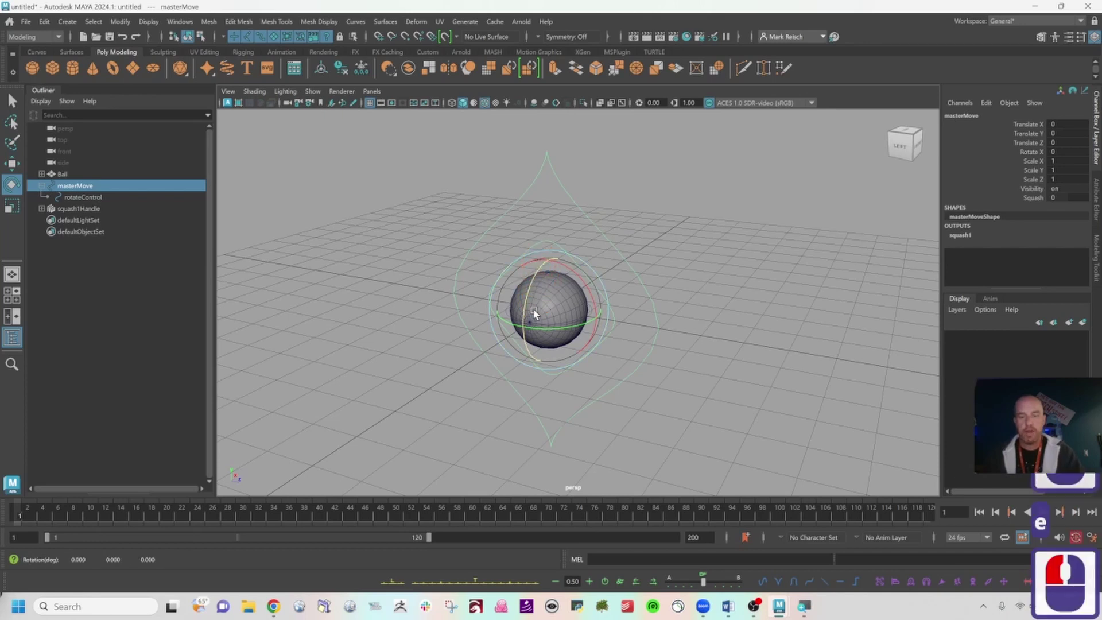
pyautogui.hotkey('ctrl', 'z')
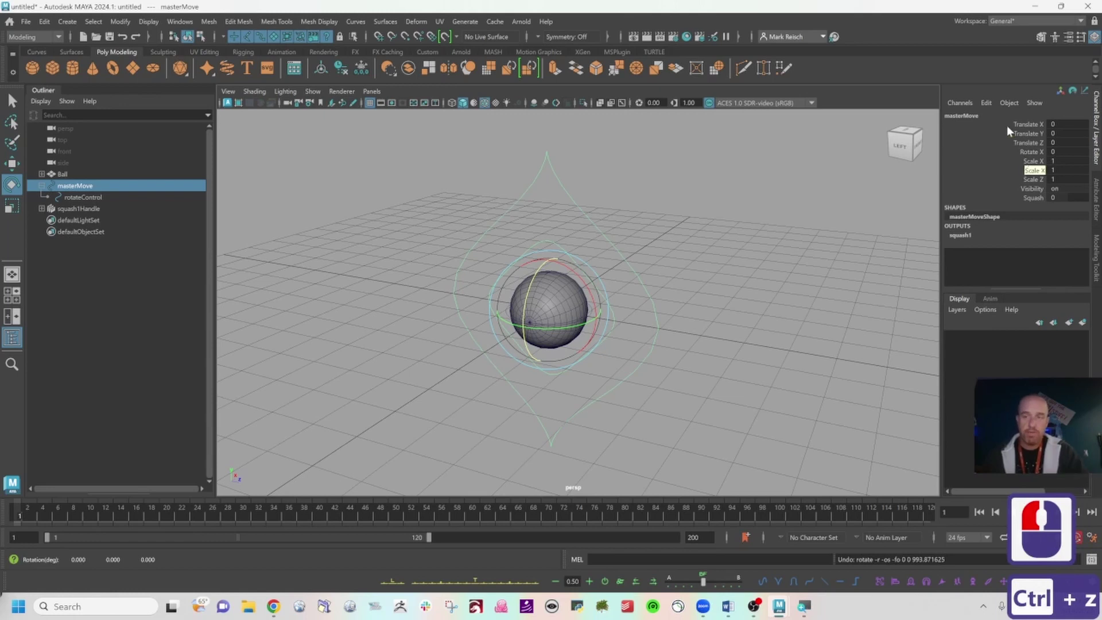
# Step: Make the masterMove control's hidden Rotate Y and Rotate Z channels keyable again with the Channel Control editor
pyautogui.click(986, 103)
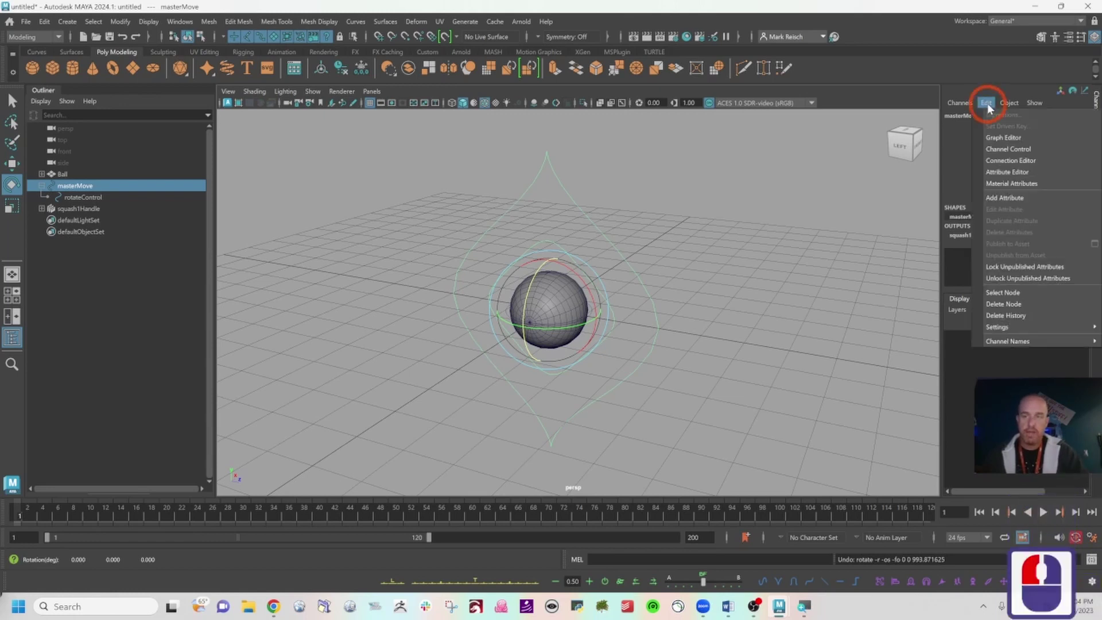
pyautogui.click(1009, 149)
pyautogui.moveTo(528, 211); pyautogui.dragTo(753, 127)
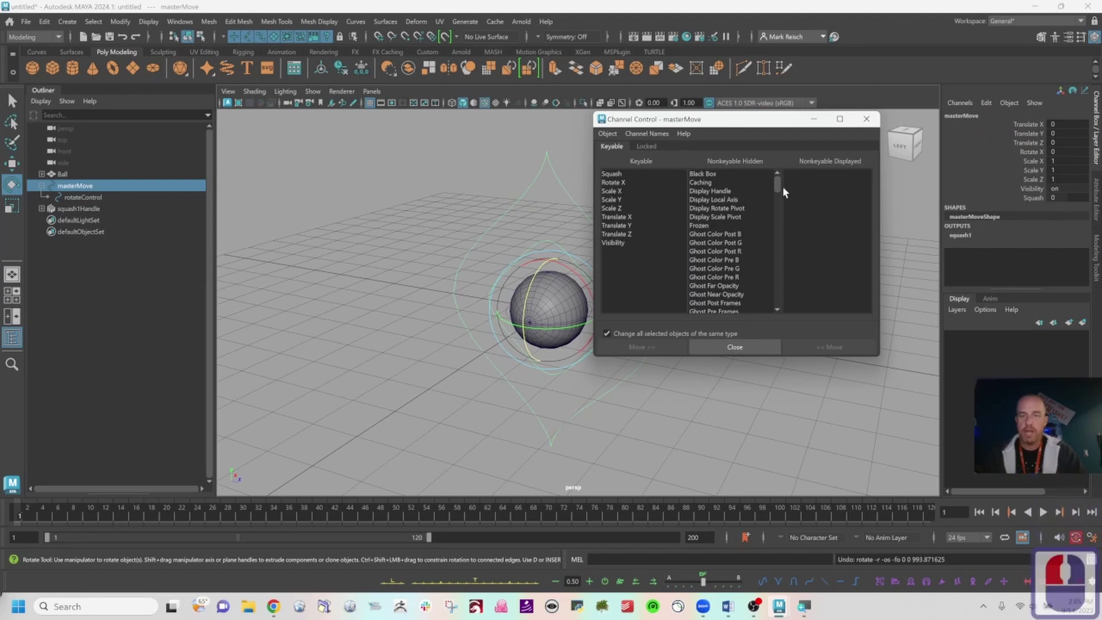
pyautogui.moveTo(778, 180); pyautogui.dragTo(781, 269)
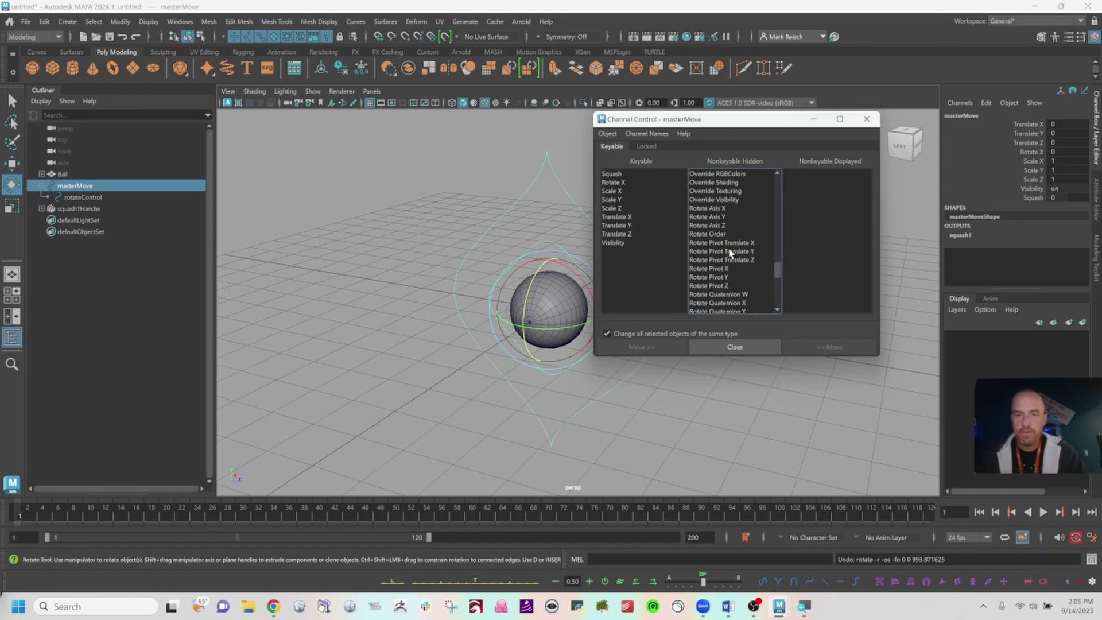
pyautogui.click(777, 280)
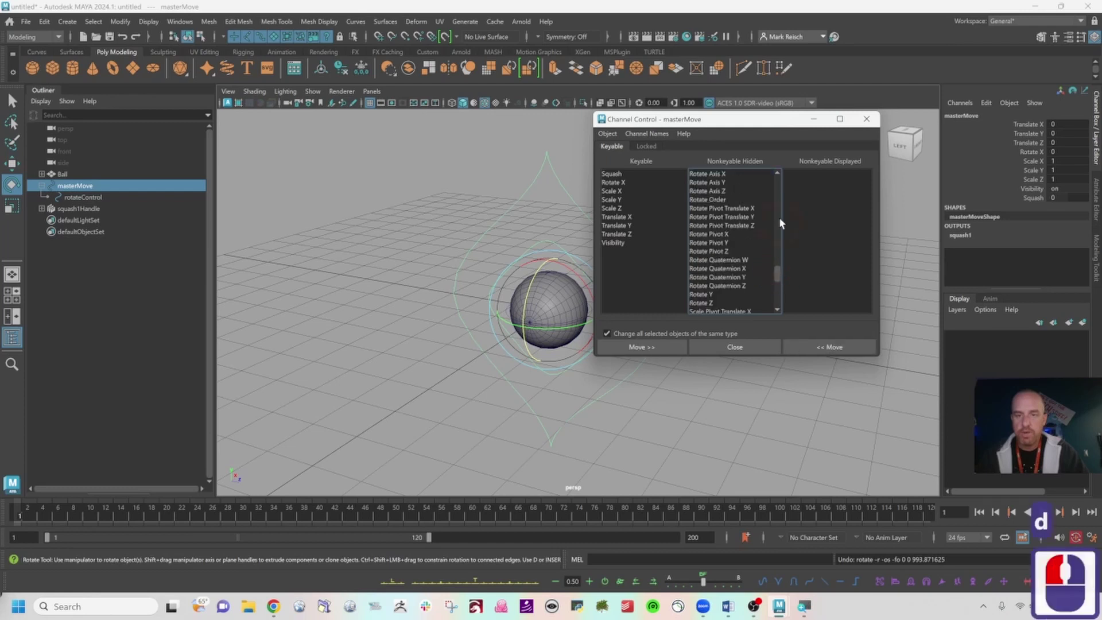
pyautogui.moveTo(779, 265); pyautogui.dragTo(725, 291)
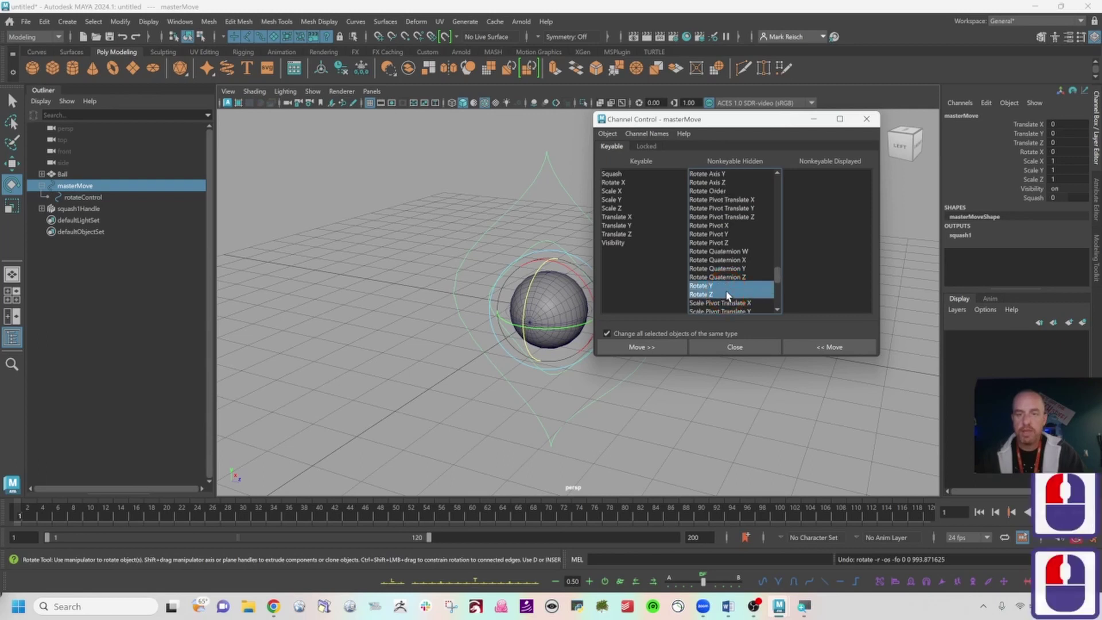
pyautogui.click(824, 346)
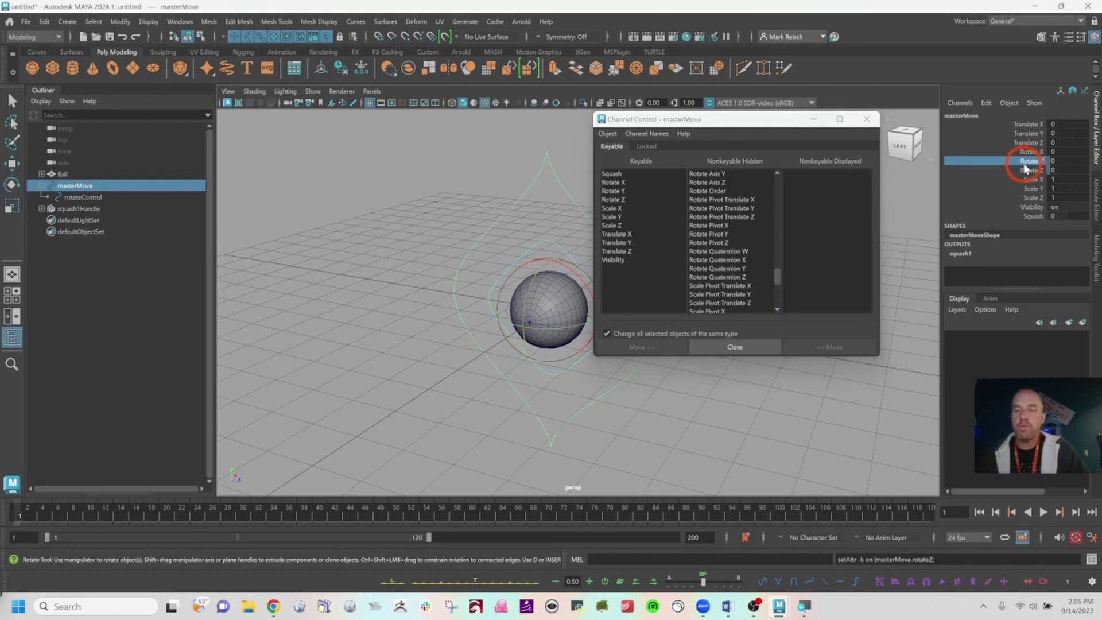
# Step: Try unlocking the masterMove control's Rotate Y and Rotate Z channels directly in the channel list, and undo the unlock
pyautogui.moveTo(1021, 161); pyautogui.dragTo(1025, 171)
pyautogui.rightClick(1031, 166)
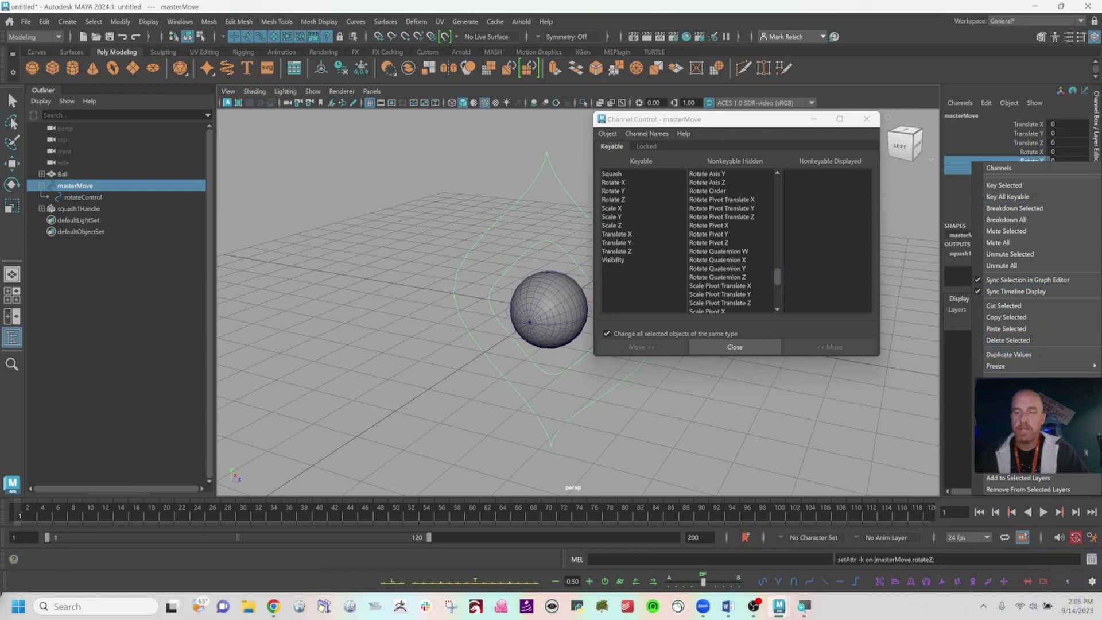
pyautogui.rightClick(1025, 439)
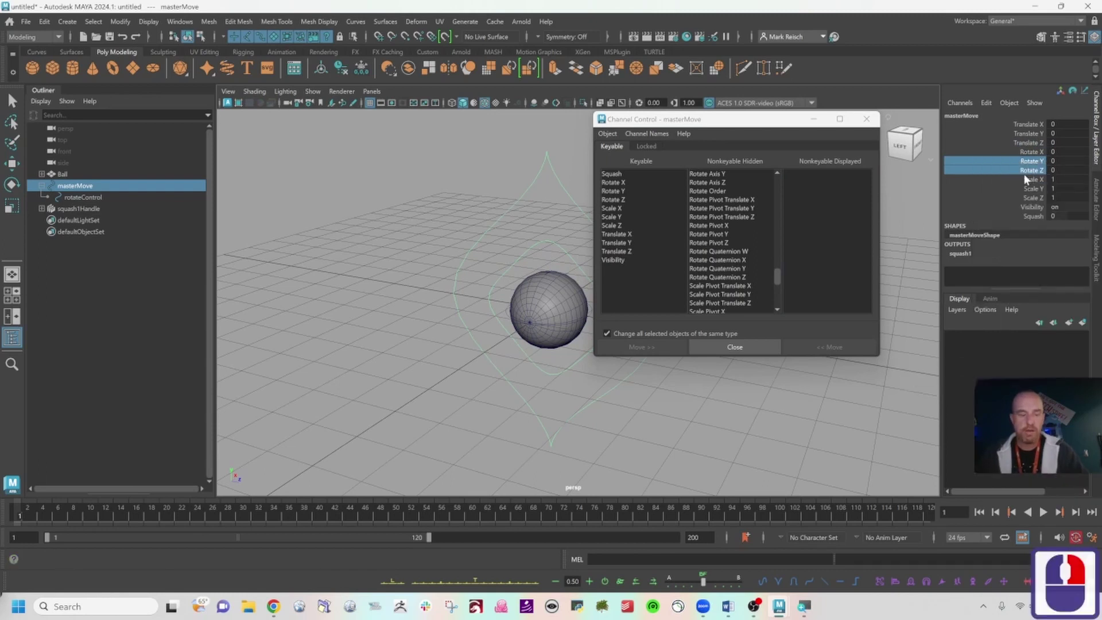
pyautogui.hotkey('ctrl', 'z')
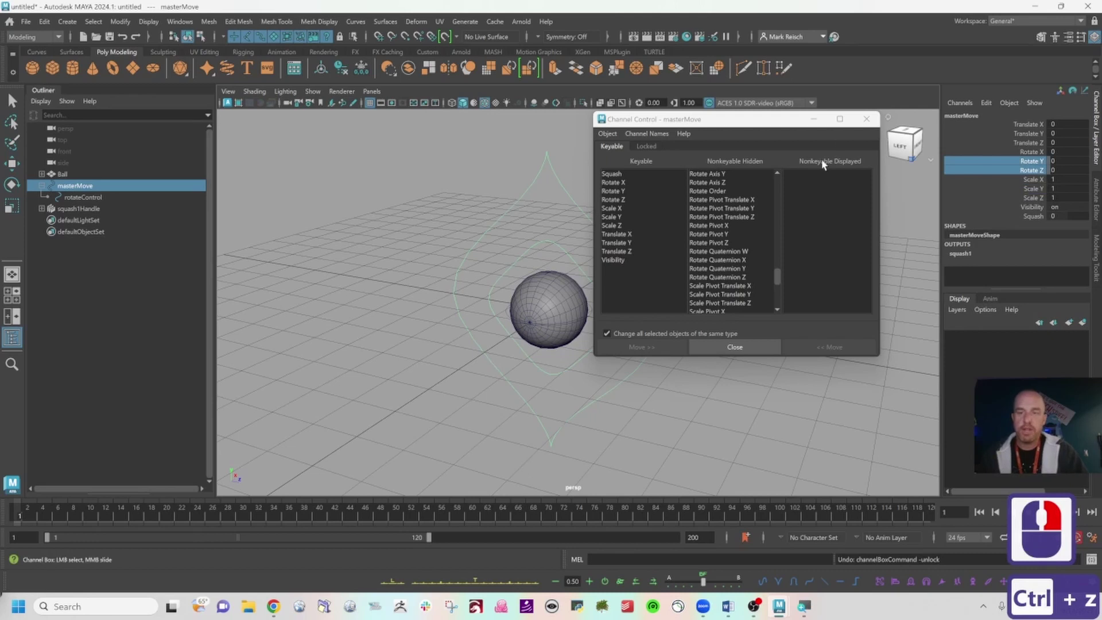
# Step: Move Rotate Y and Rotate Z of masterMove from locked to non-locked in the Channel Control editor, and close it
pyautogui.click(643, 145)
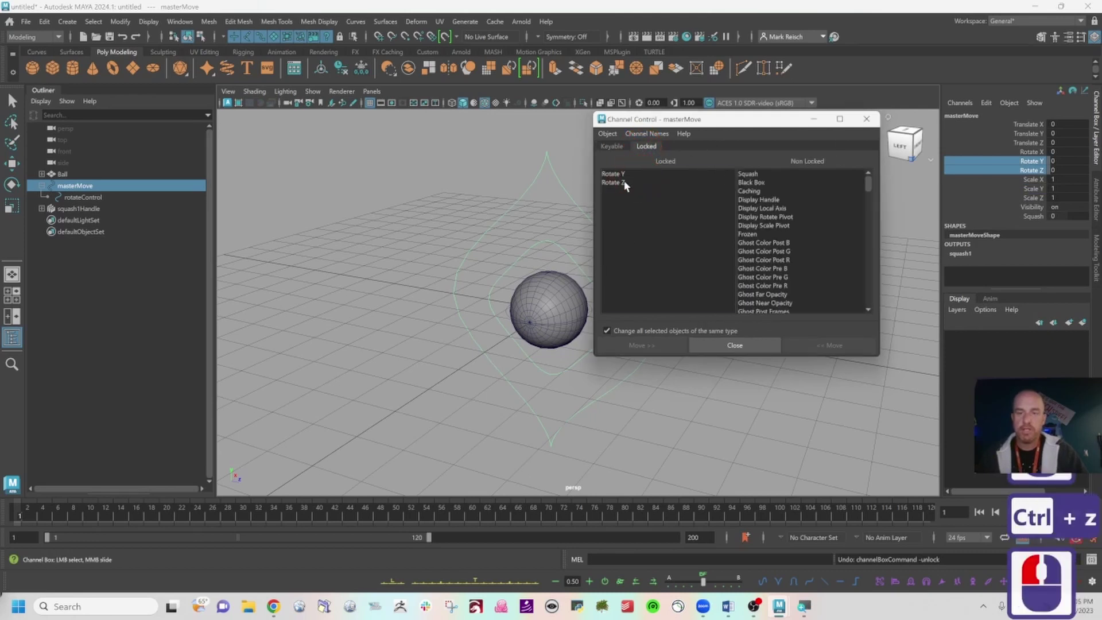
pyautogui.moveTo(626, 185); pyautogui.dragTo(614, 176)
pyautogui.click(666, 343)
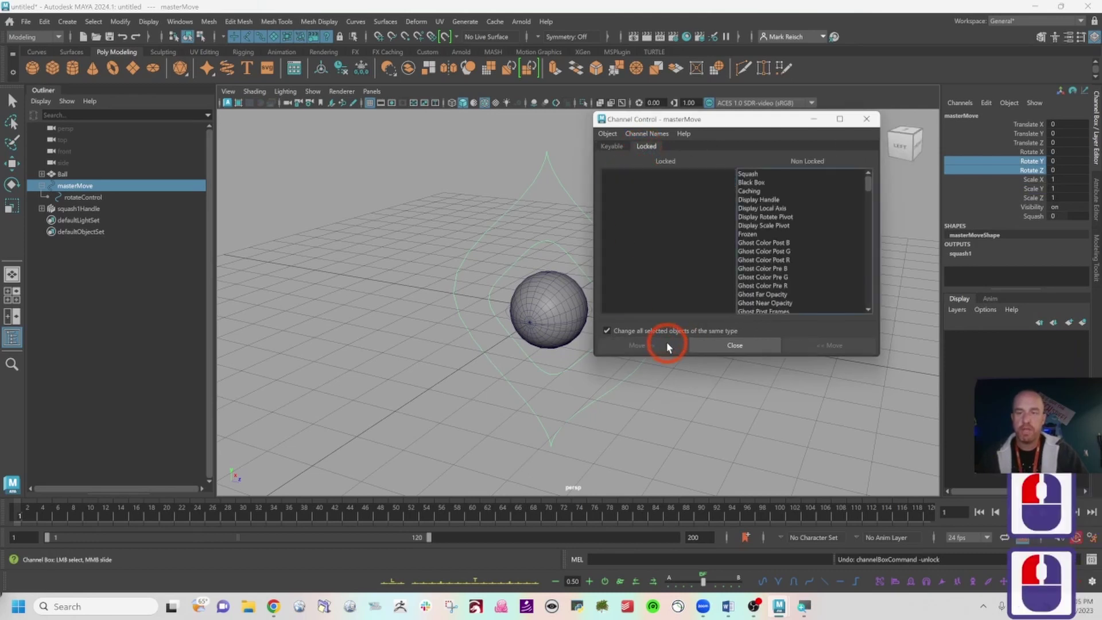
pyautogui.click(867, 119)
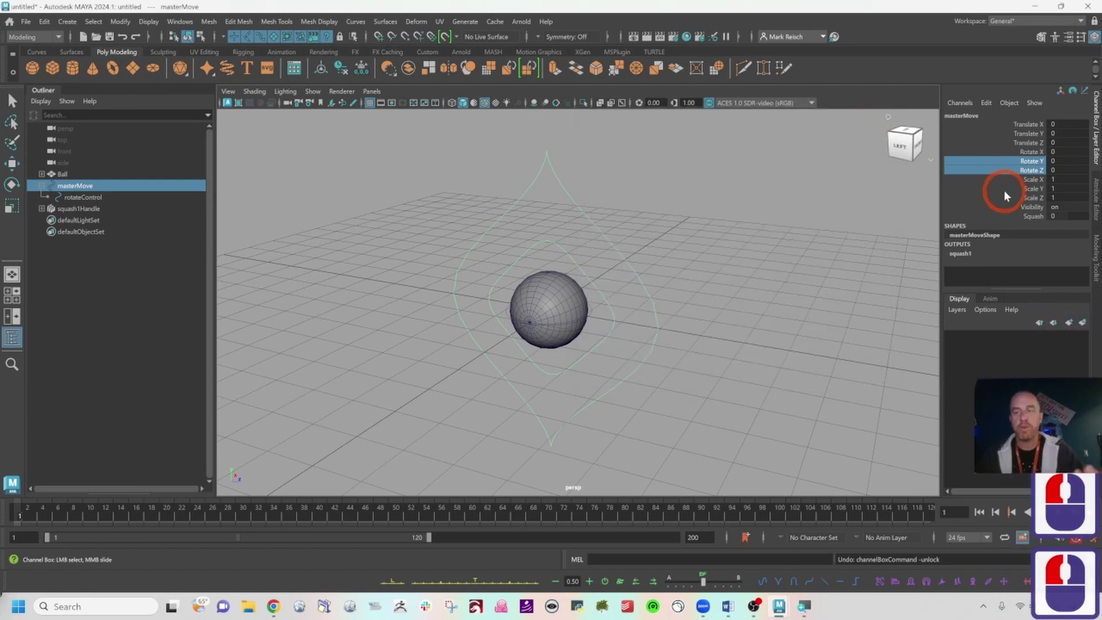
# Step: Lock and hide the masterMove control's Rotate Y and Rotate Z channels again, along with its Translate X channel
pyautogui.rightClick(1027, 168)
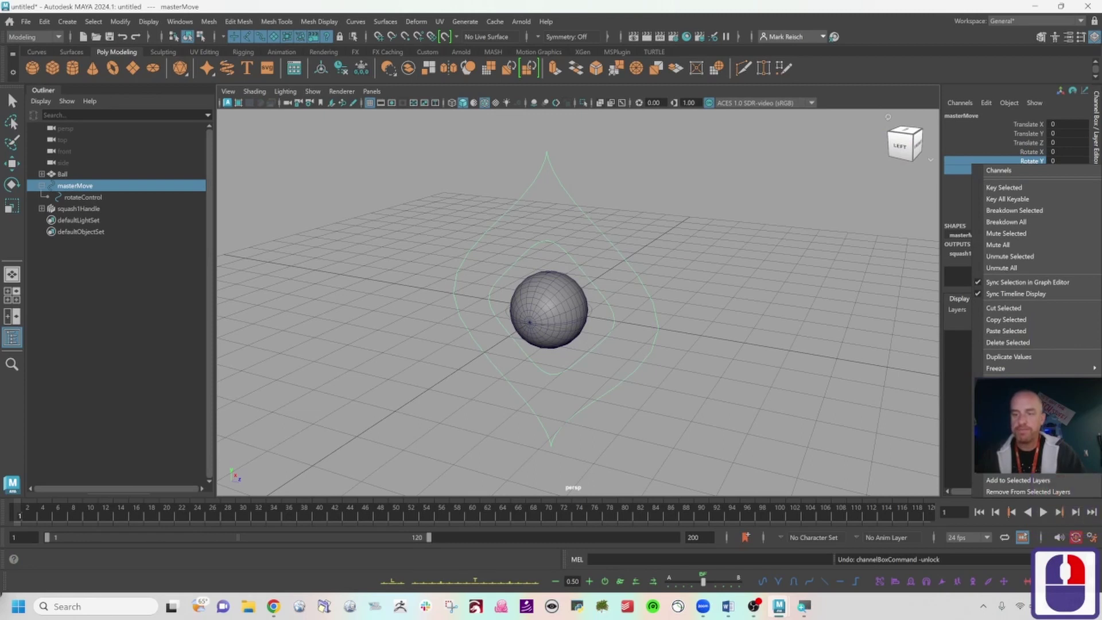
pyautogui.click(1021, 429)
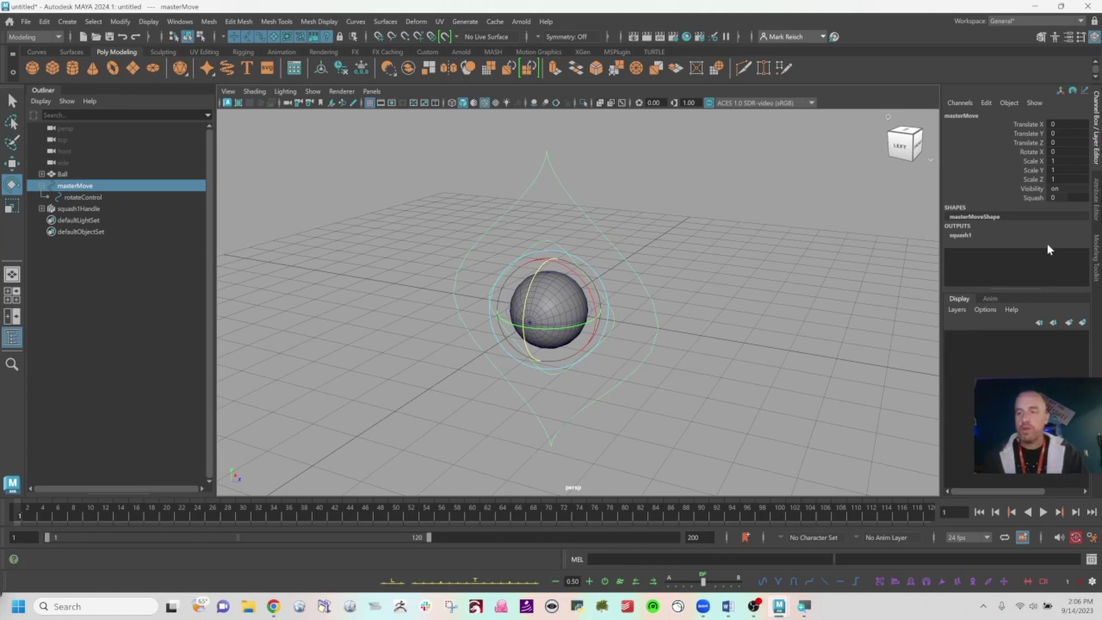
pyautogui.press('w')
pyautogui.click(1026, 124)
pyautogui.rightClick(1027, 124)
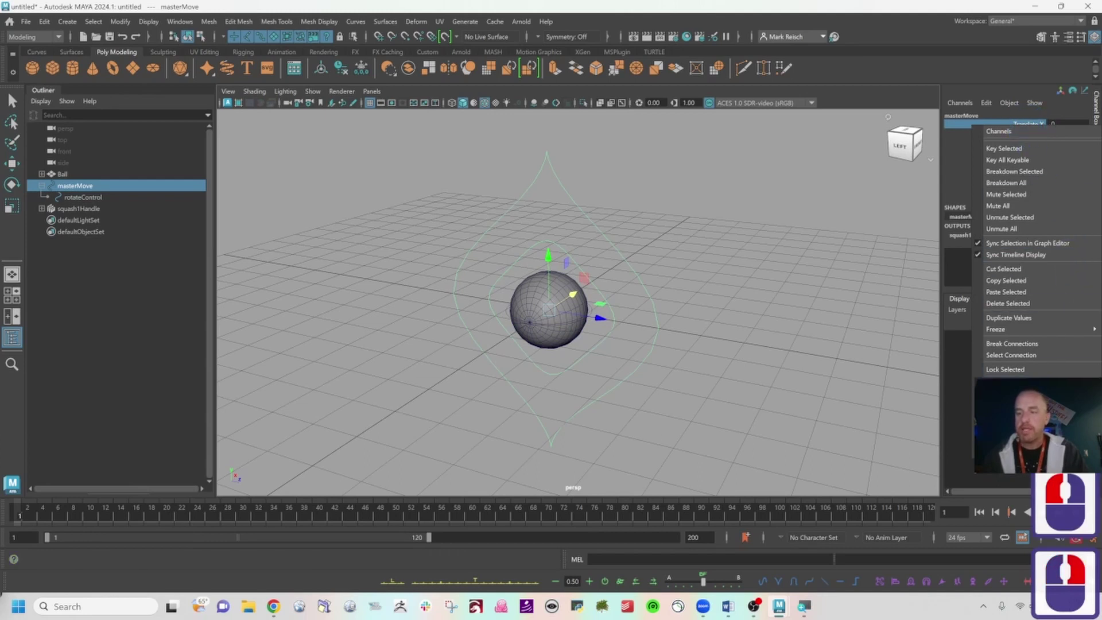
pyautogui.press('e')
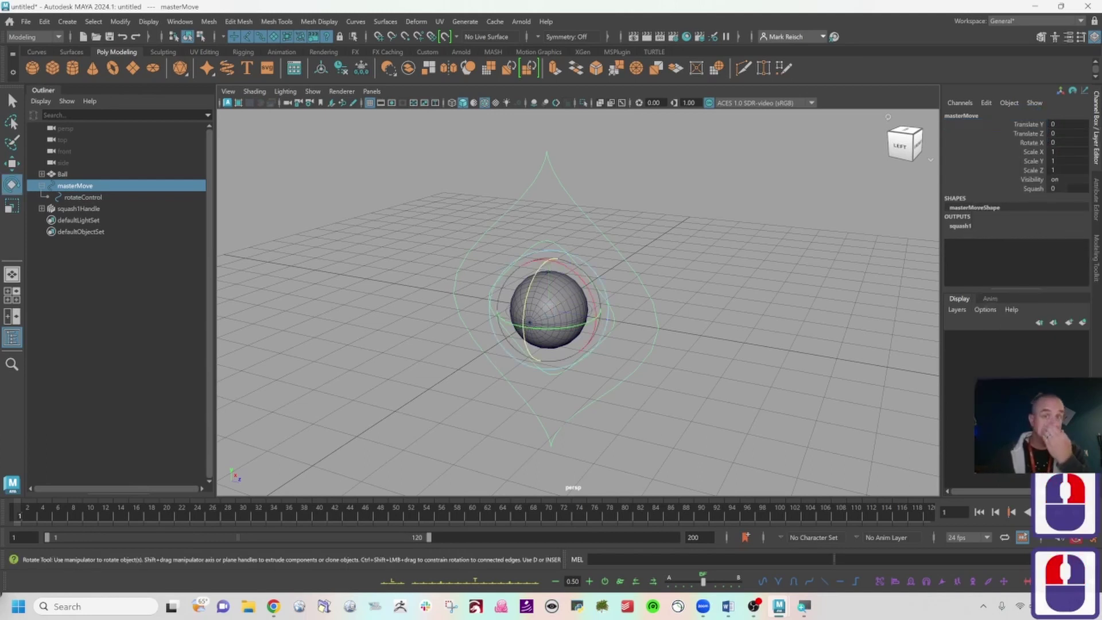
# Step: Lock and hide the Scale X, Scale Y and Scale Z channels of the masterMove control
pyautogui.scroll(-4, 1037, 426)
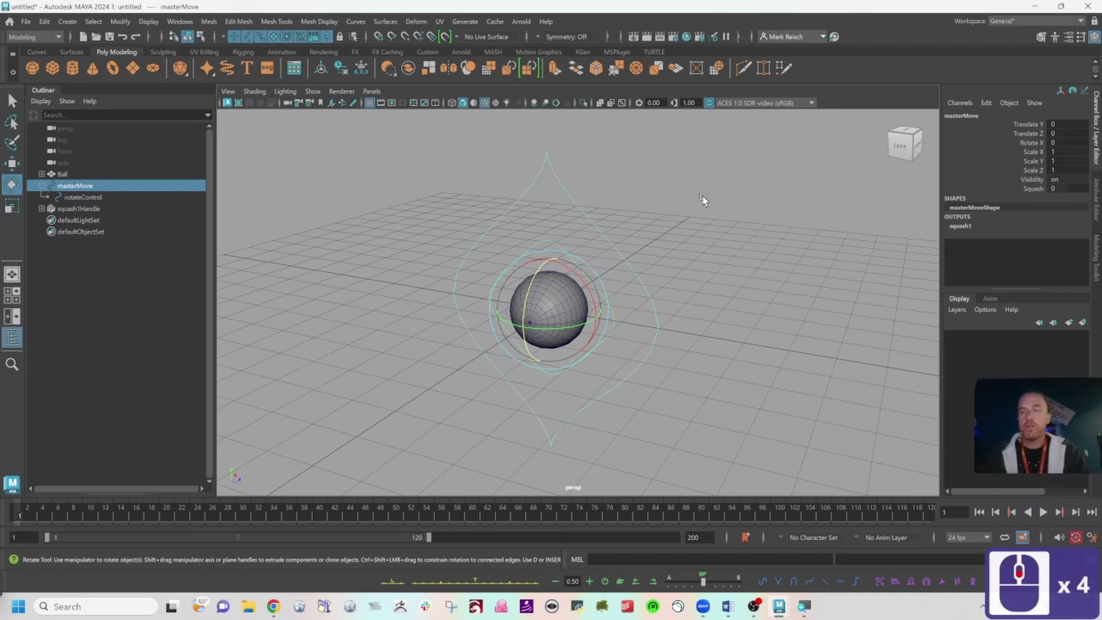
pyautogui.moveTo(1030, 151); pyautogui.dragTo(1033, 171)
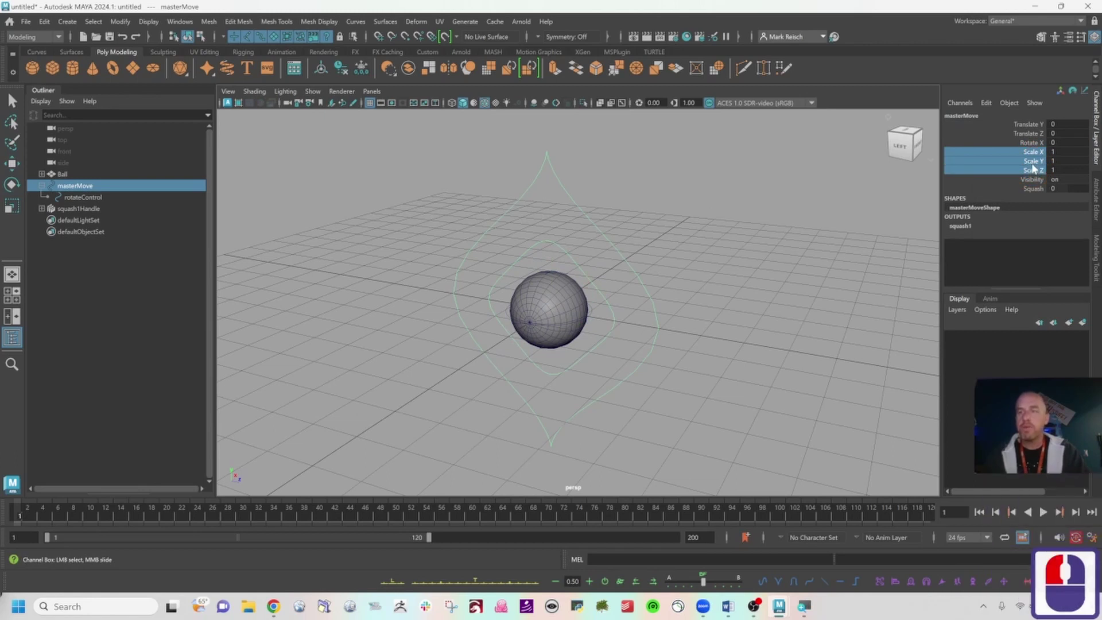
pyautogui.rightClick(1033, 167)
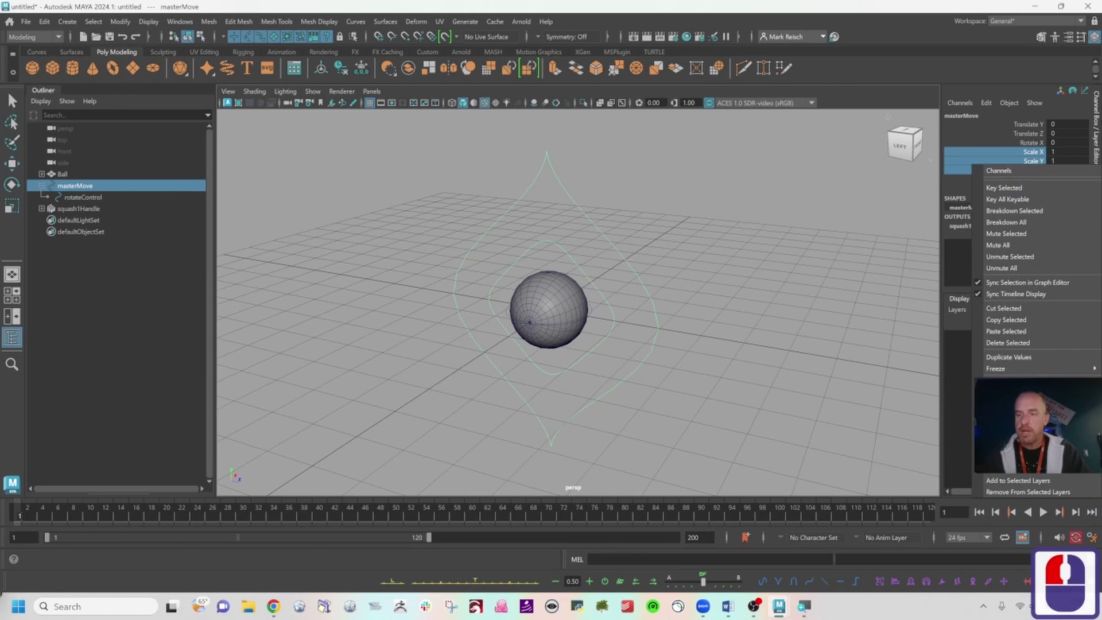
pyautogui.click(1010, 443)
pyautogui.press('e')
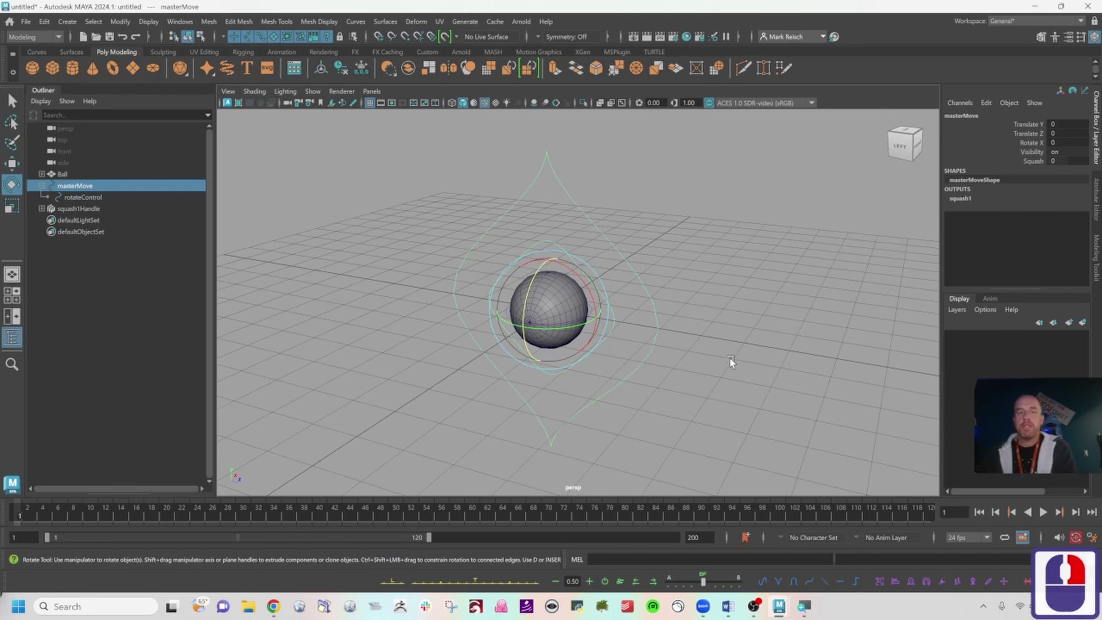
# Step: Select the ball mesh and create a new display layer with it assigned
pyautogui.click(706, 285)
pyautogui.click(568, 288)
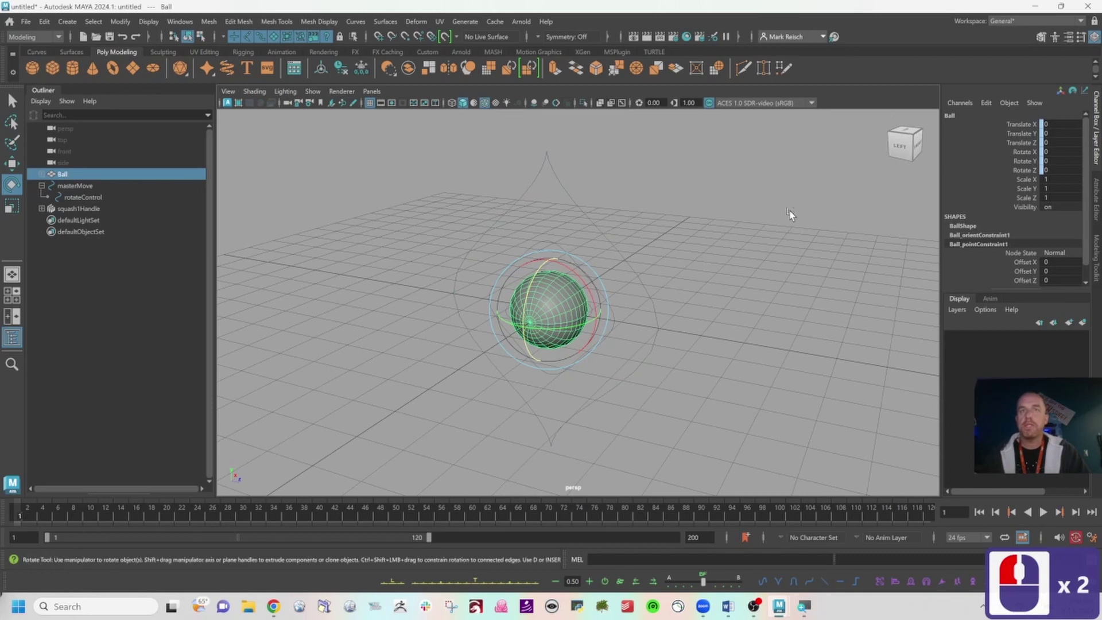
pyautogui.click(1027, 168)
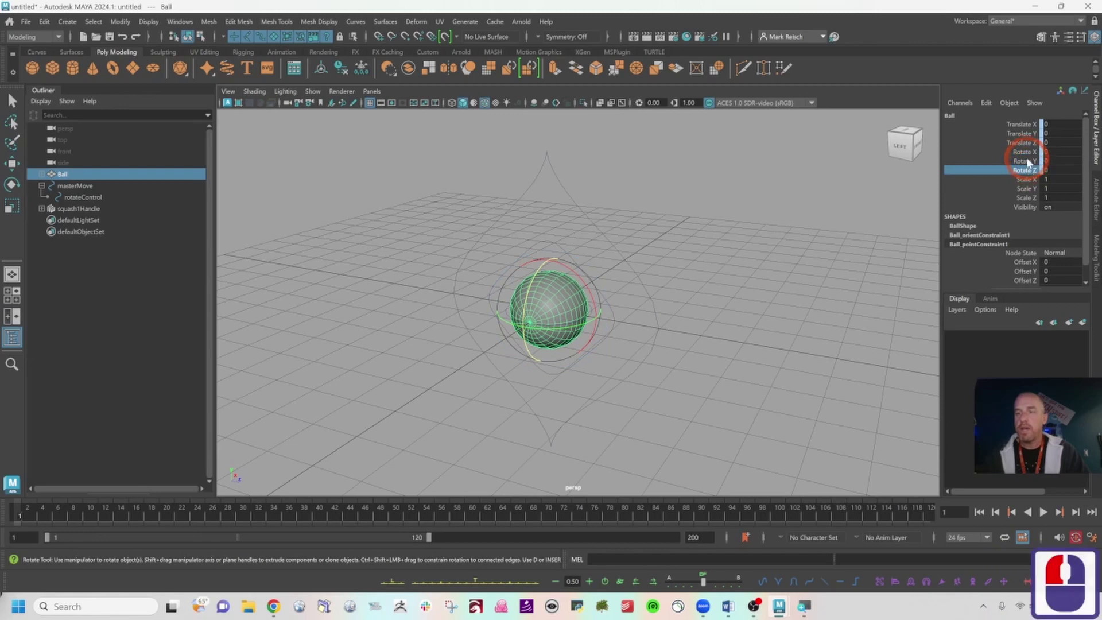
pyautogui.click(1027, 161)
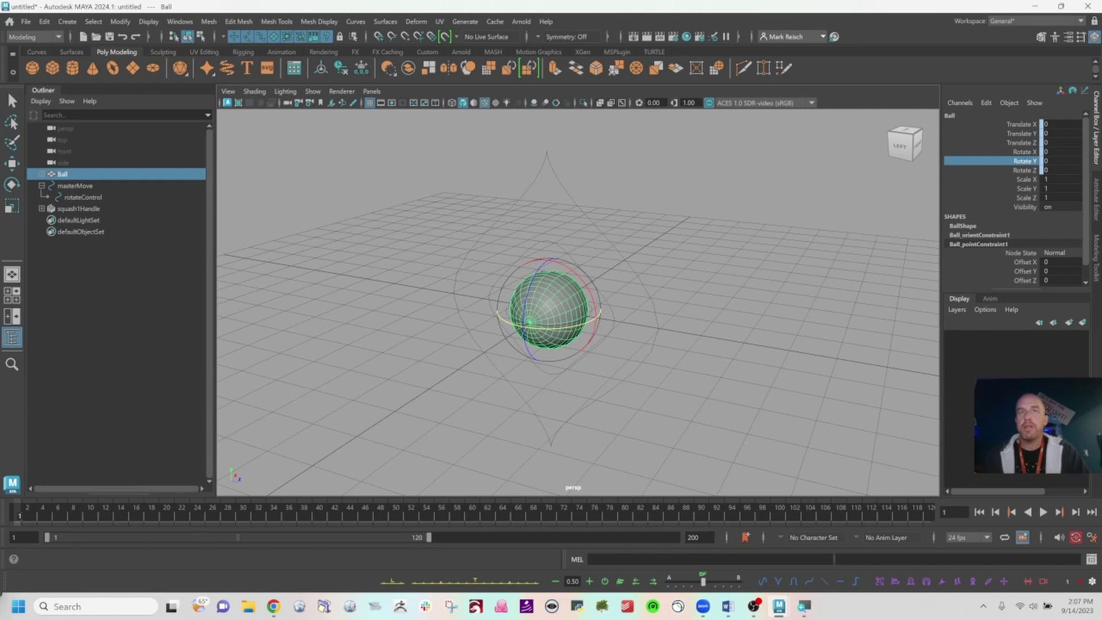
pyautogui.click(676, 221)
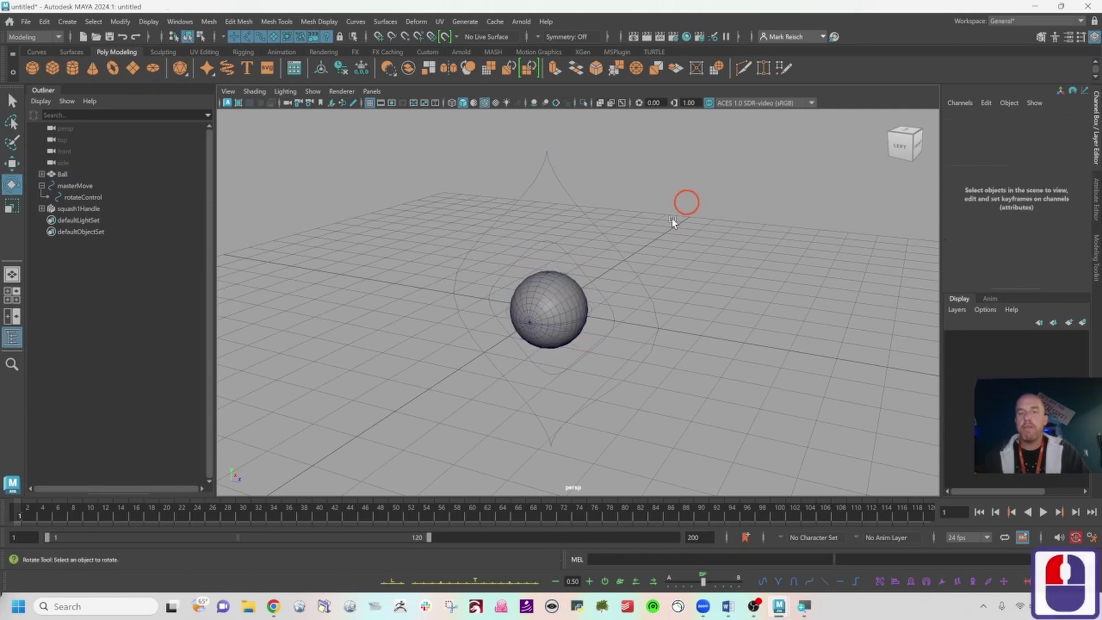
pyautogui.doubleClick(577, 292)
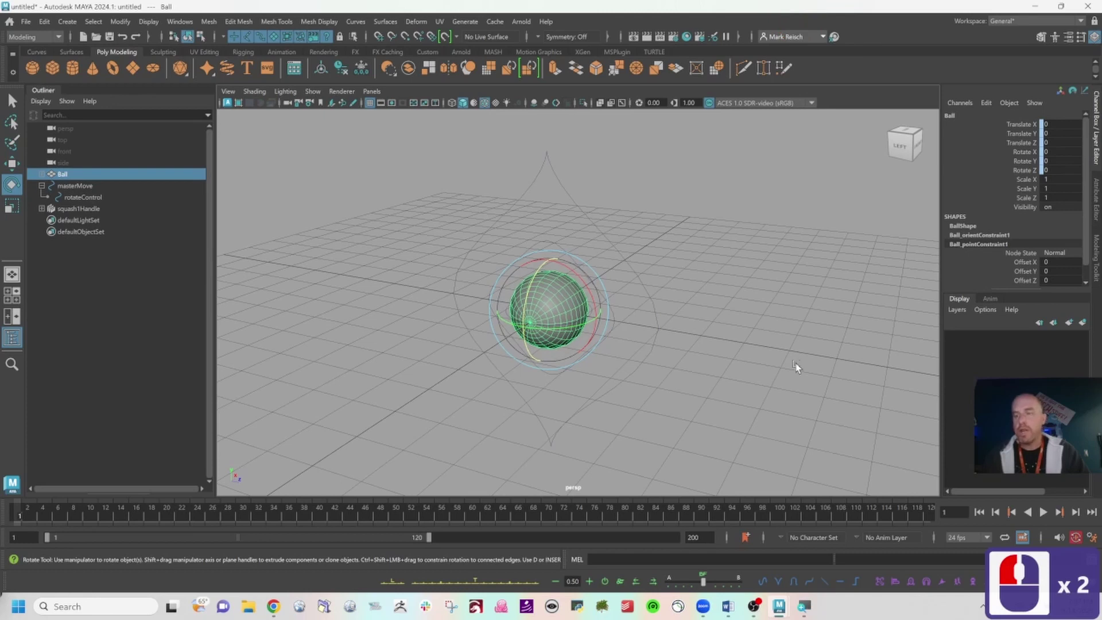
pyautogui.click(1082, 323)
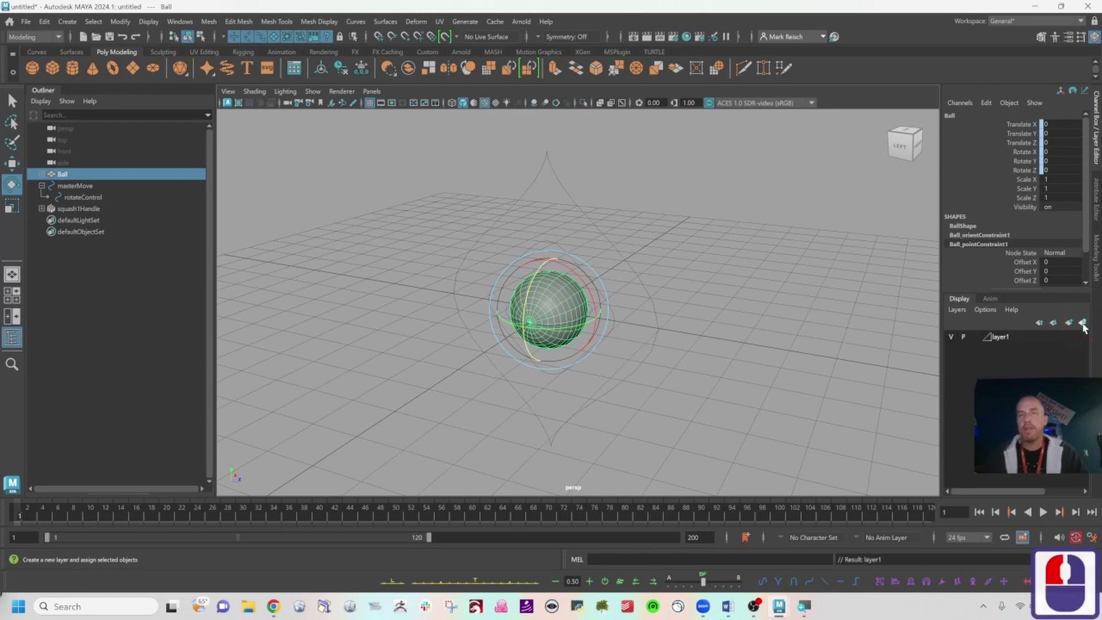
pyautogui.middleClick(1082, 324)
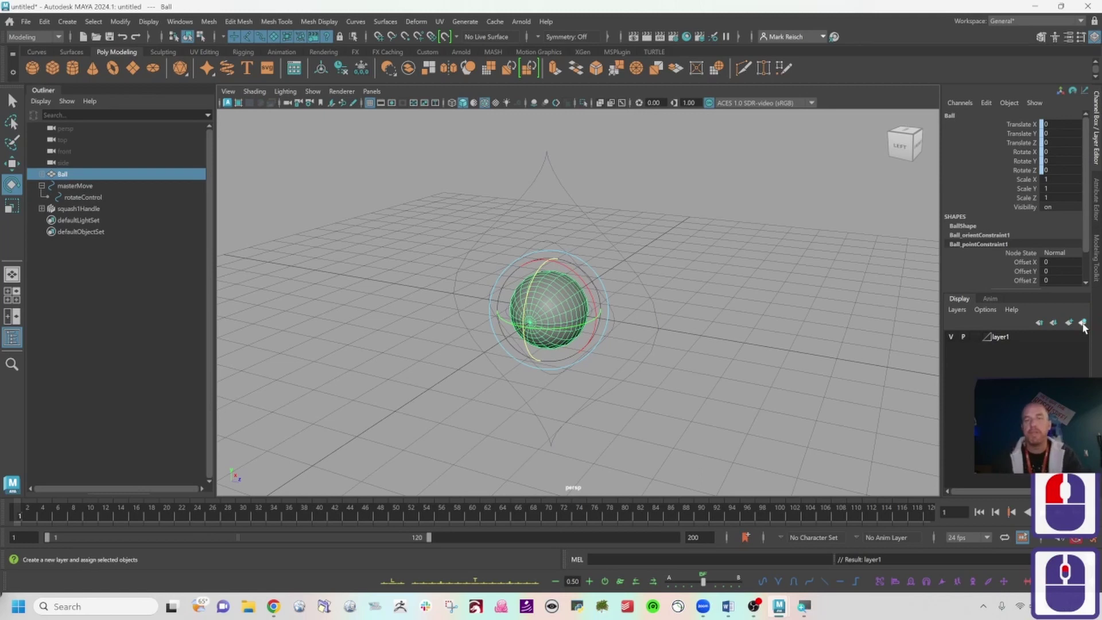
# Step: Toggle the new display layer's visibility off and on repeatedly to check that it controls the ball
pyautogui.click(951, 337)
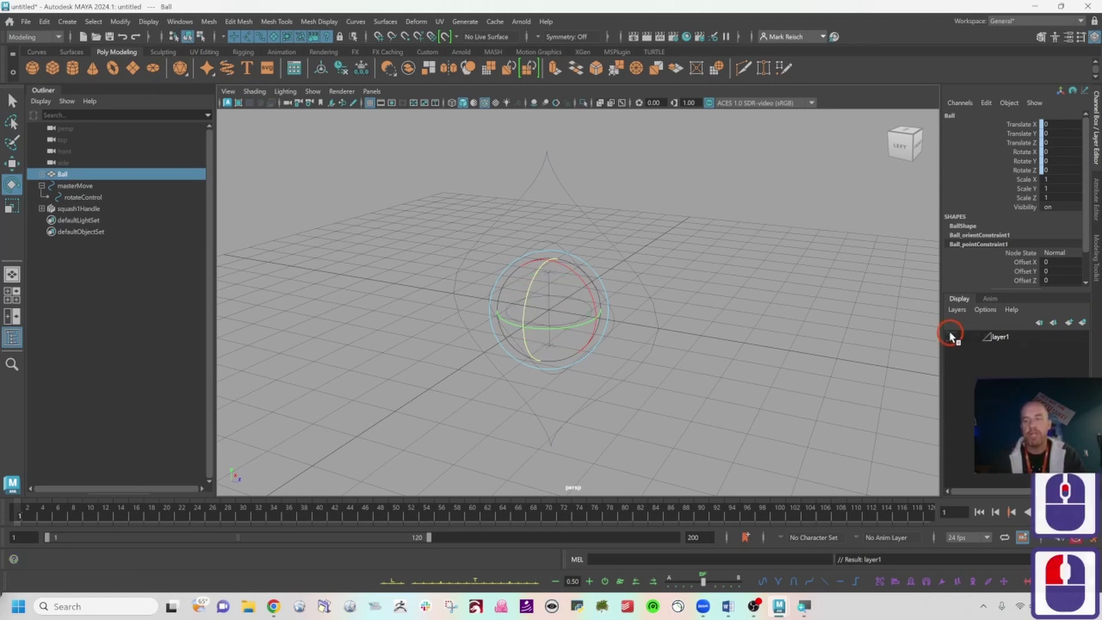
pyautogui.click(950, 336)
pyautogui.click(950, 336)
pyautogui.click(950, 337)
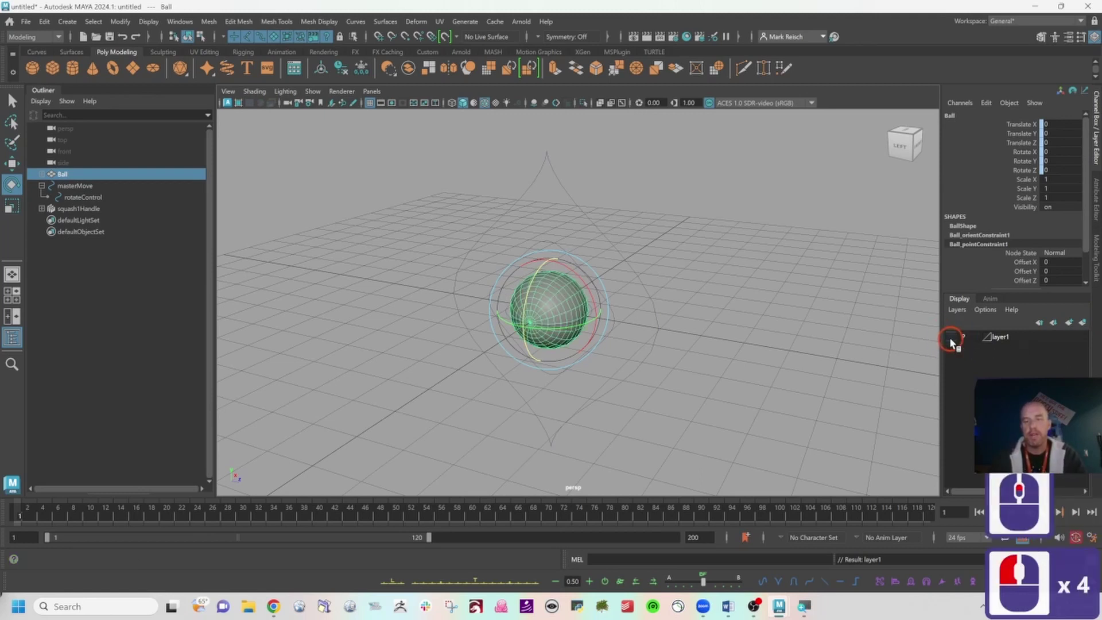
pyautogui.click(950, 337)
pyautogui.click(950, 337)
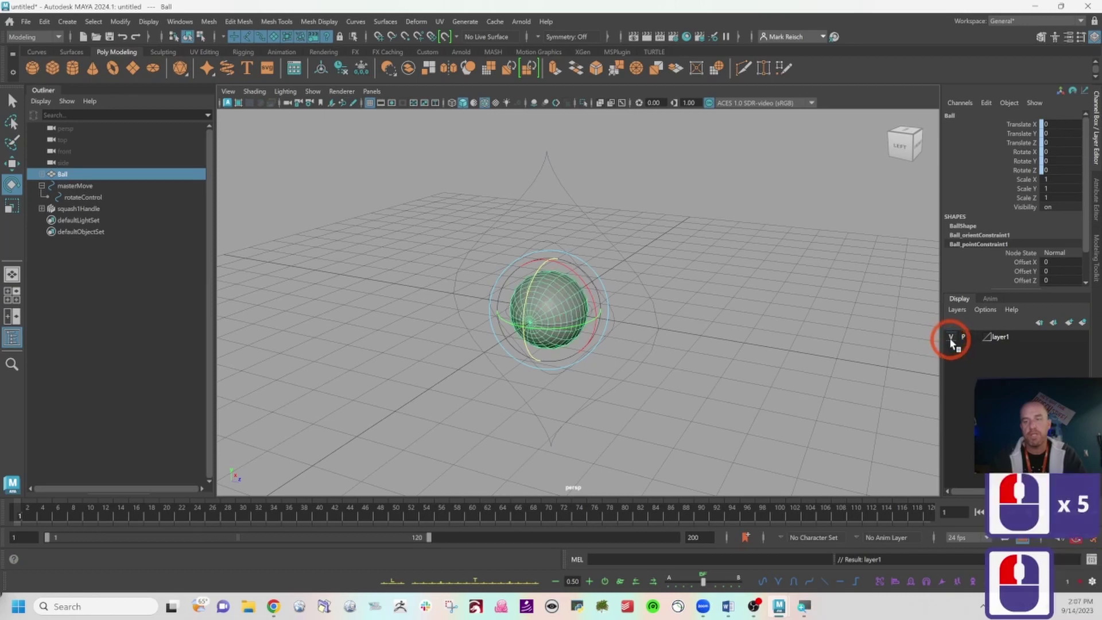
pyautogui.click(950, 337)
pyautogui.click(950, 337)
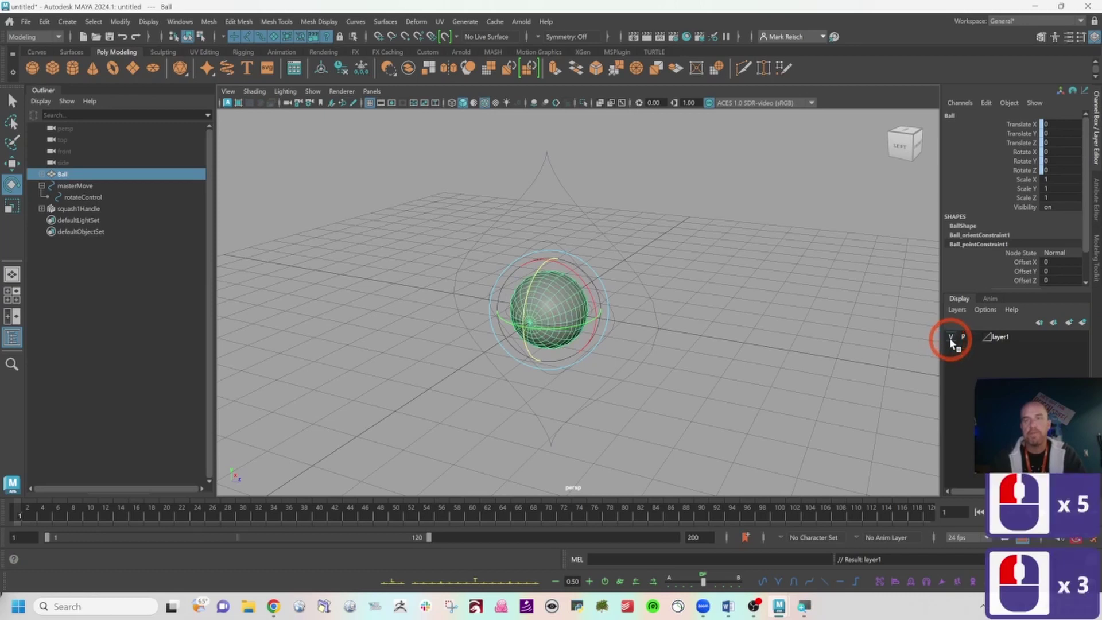
# Step: Rename the ball's display layer to BallLYR and set its display type to Reference
pyautogui.doubleClick(1001, 337)
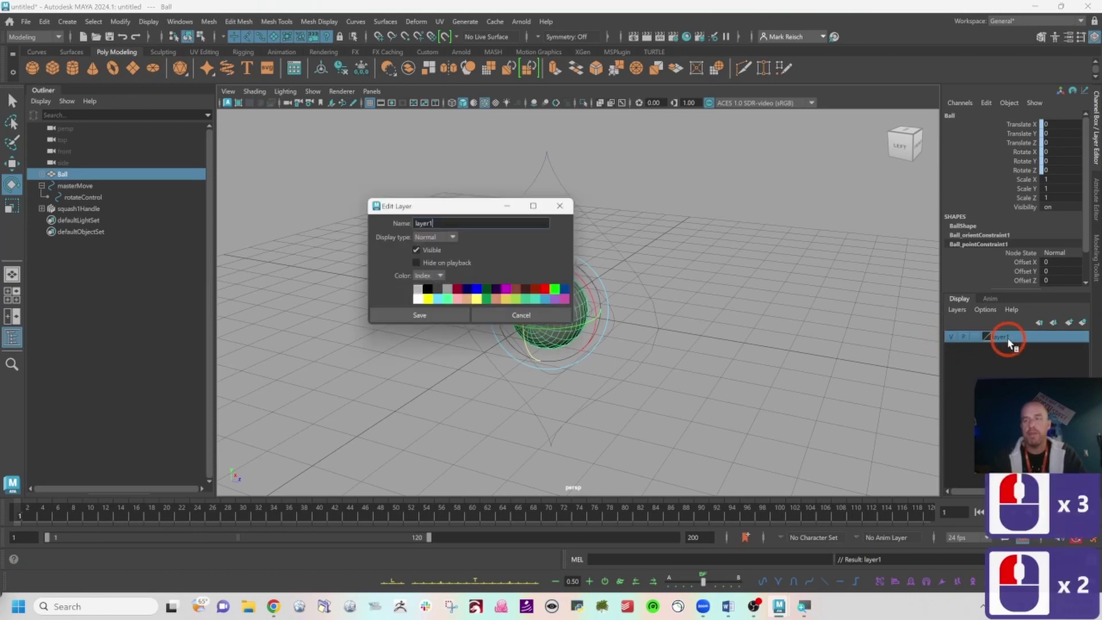
pyautogui.doubleClick(383, 223)
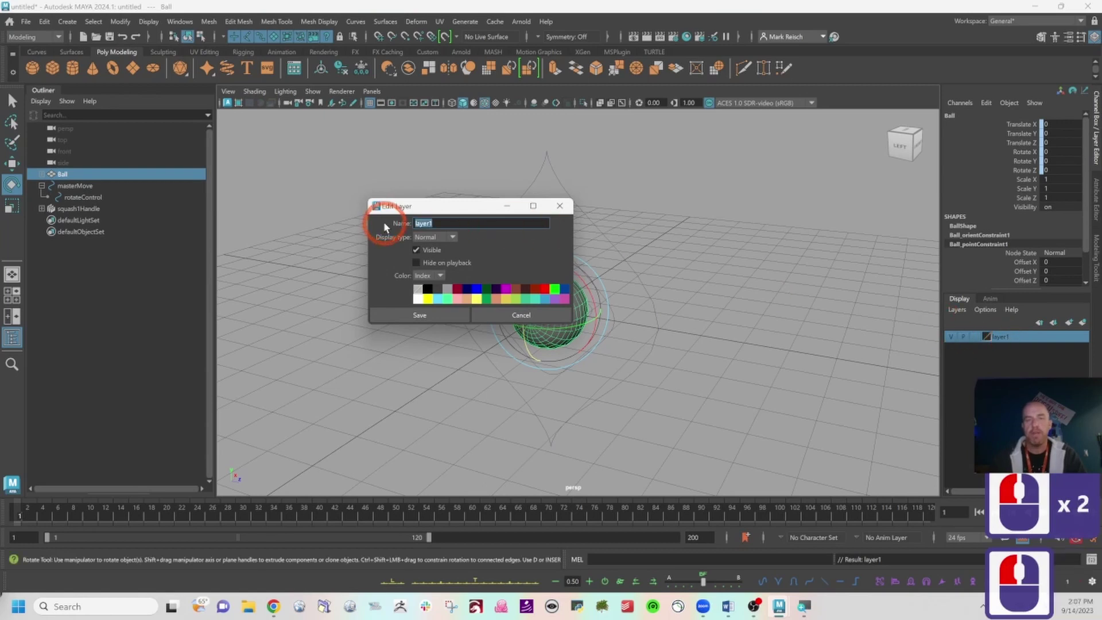
pyautogui.write('Bal')
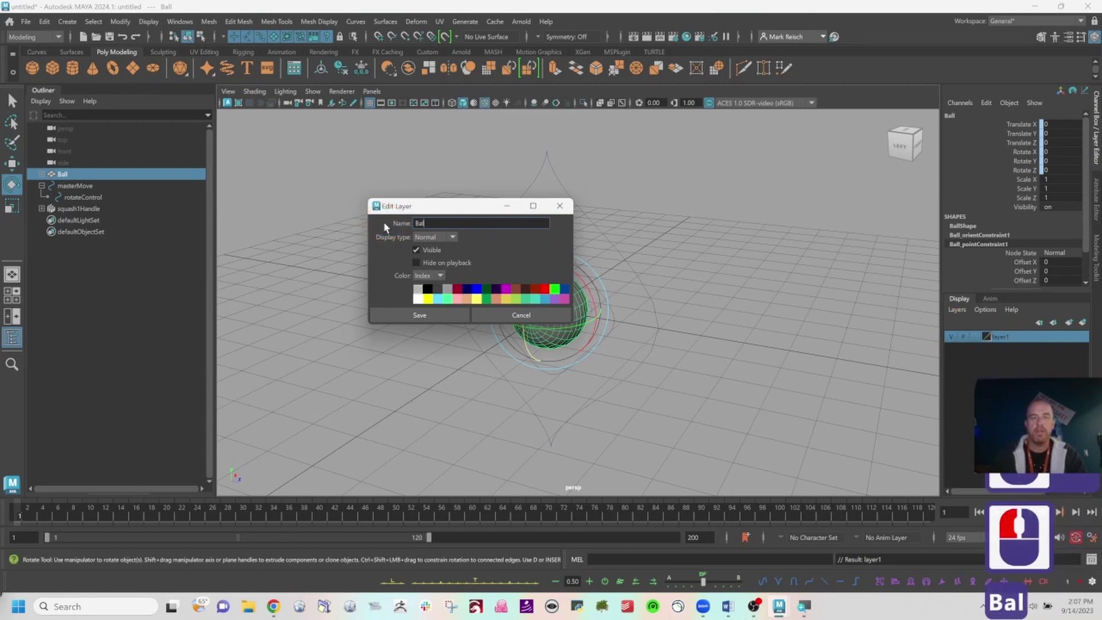
pyautogui.write('lLYR')
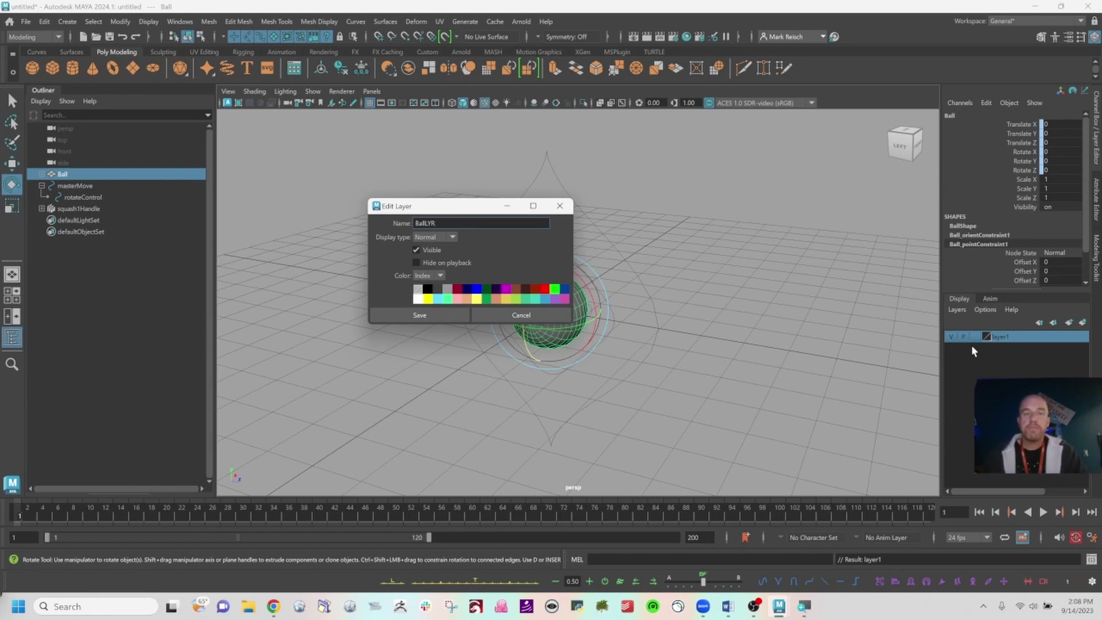
pyautogui.click(427, 237)
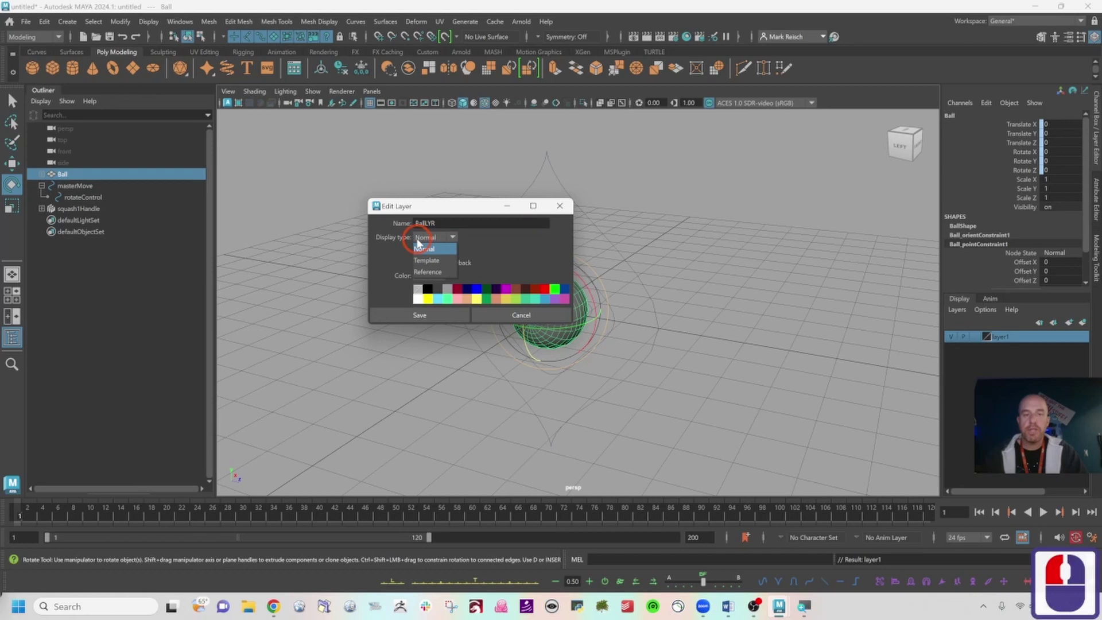
pyautogui.click(432, 273)
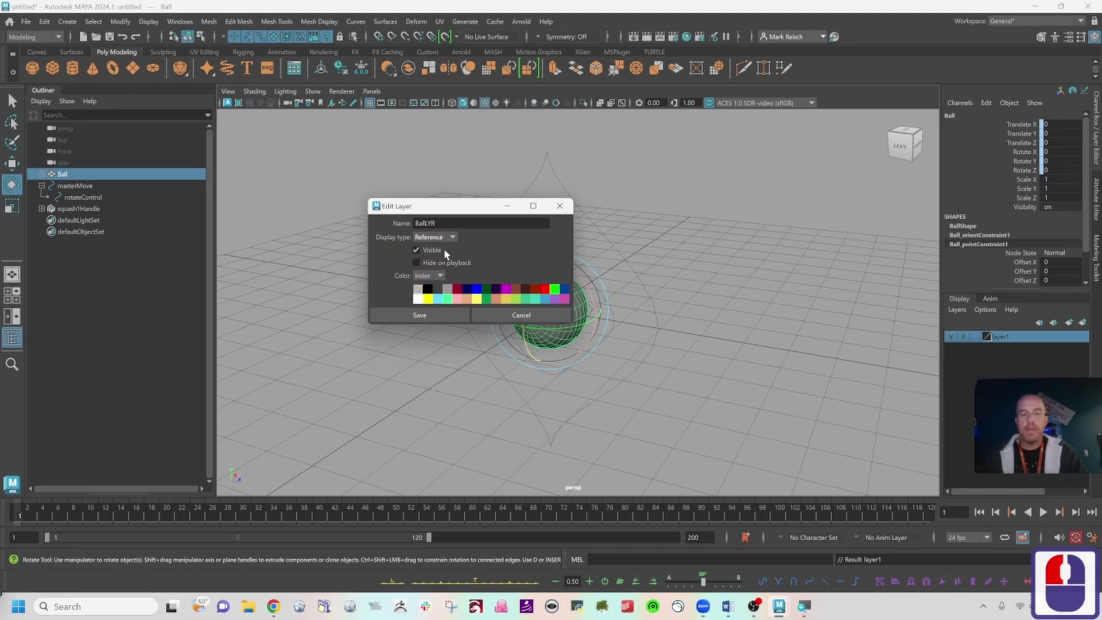
pyautogui.click(445, 316)
# Step: Try selecting the ball in the viewport to check whether the Reference layer keeps it from being picked
pyautogui.click(593, 274)
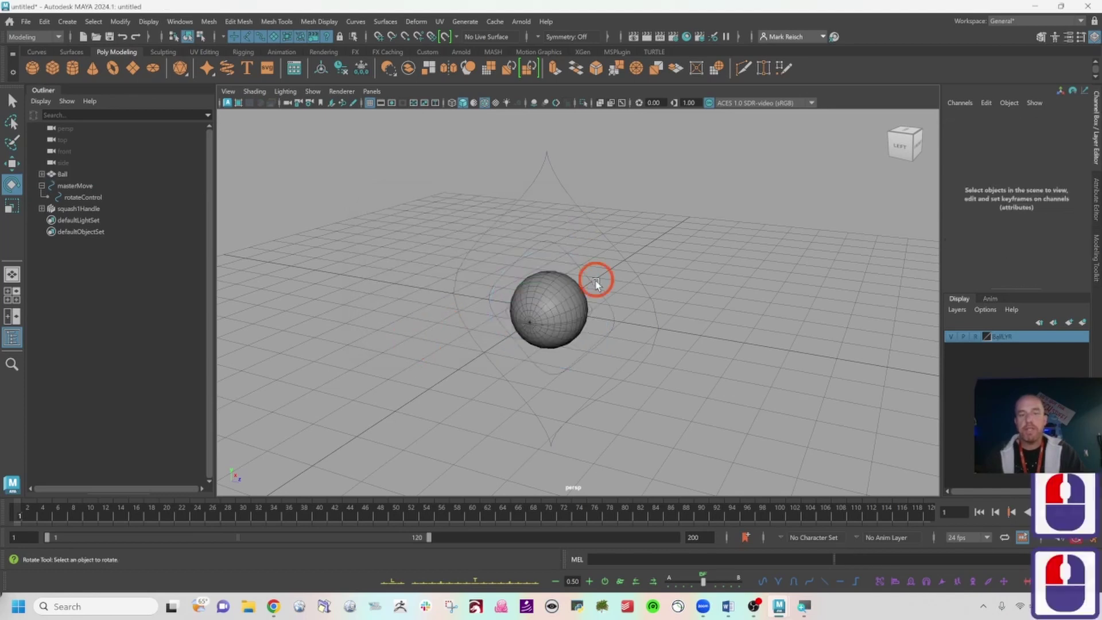
pyautogui.click(573, 290)
pyautogui.click(561, 290)
pyautogui.click(559, 290)
pyautogui.click(649, 317)
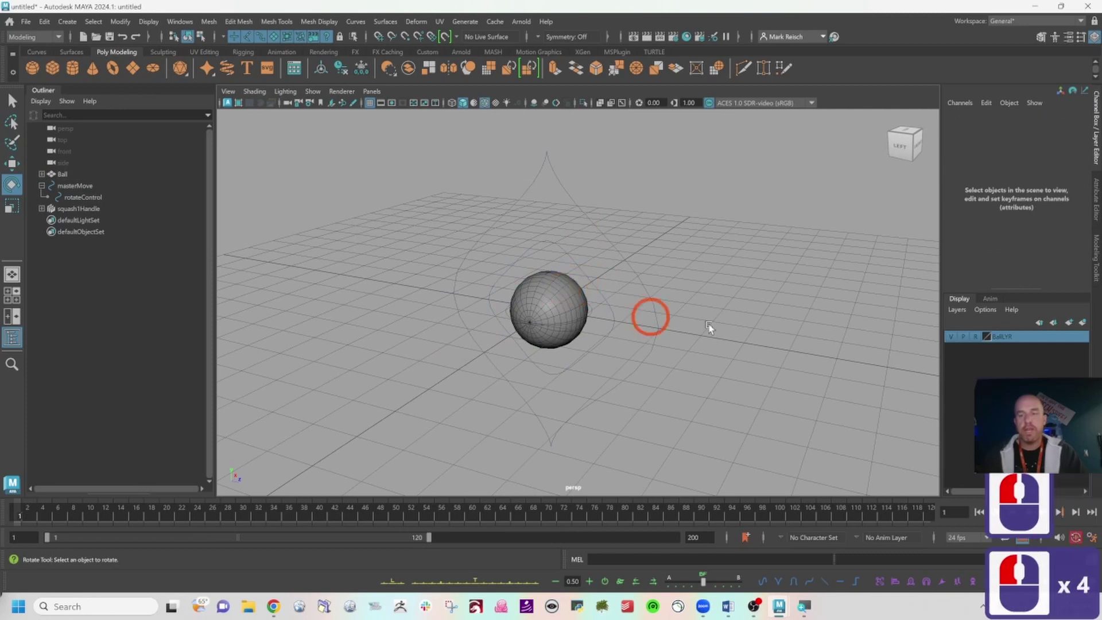
pyautogui.click(560, 298)
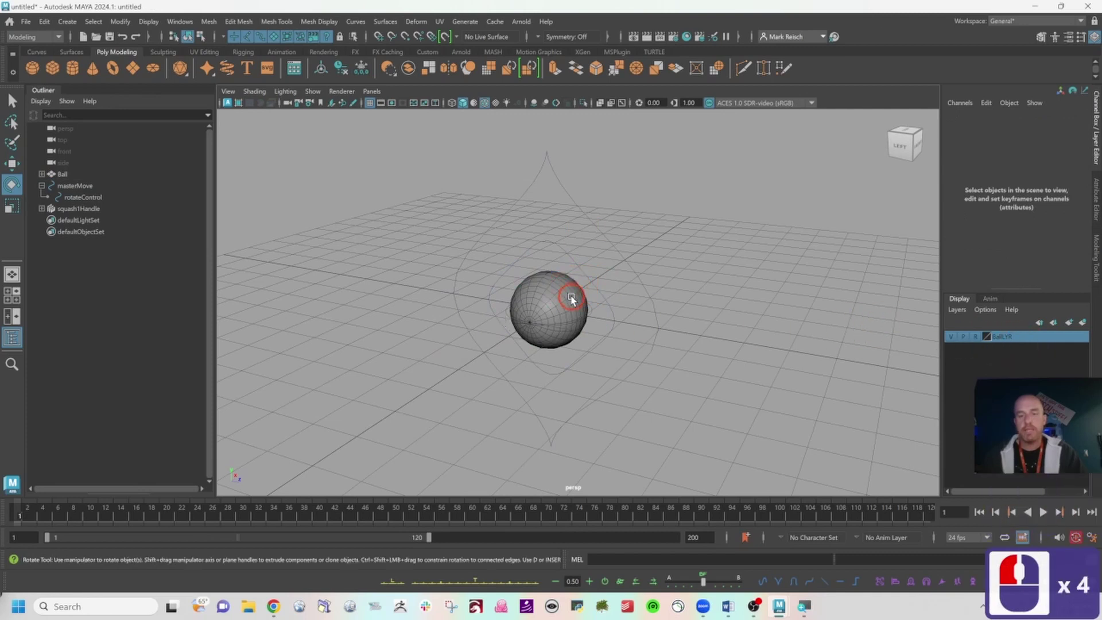
pyautogui.click(593, 246)
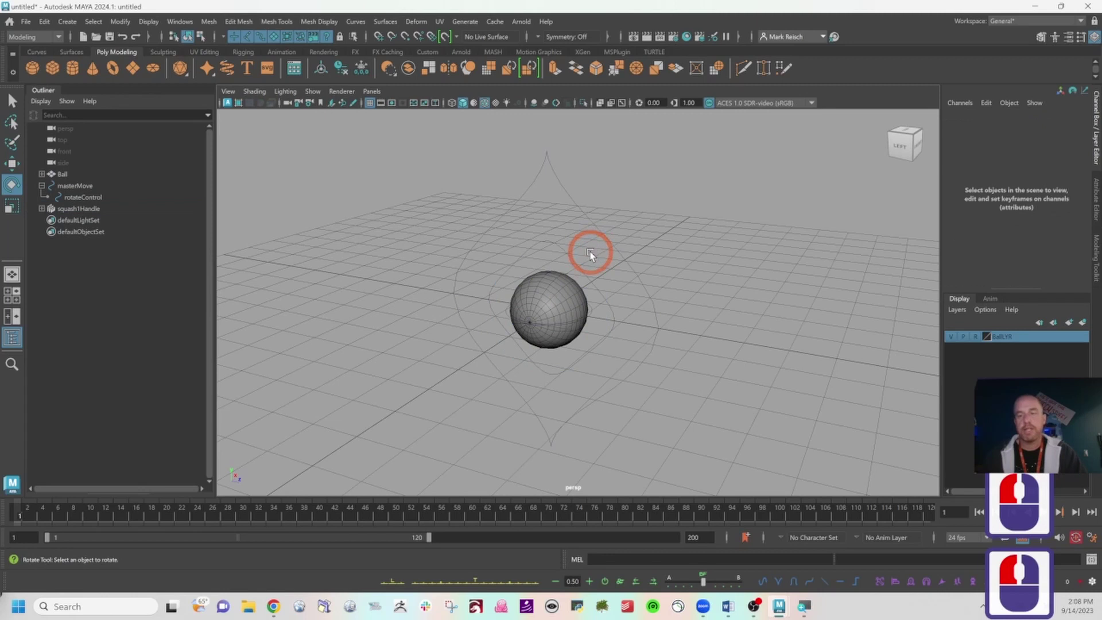
# Step: Switch the BallLYR layer to normal display and test selecting and deselecting the ball
pyautogui.click(976, 338)
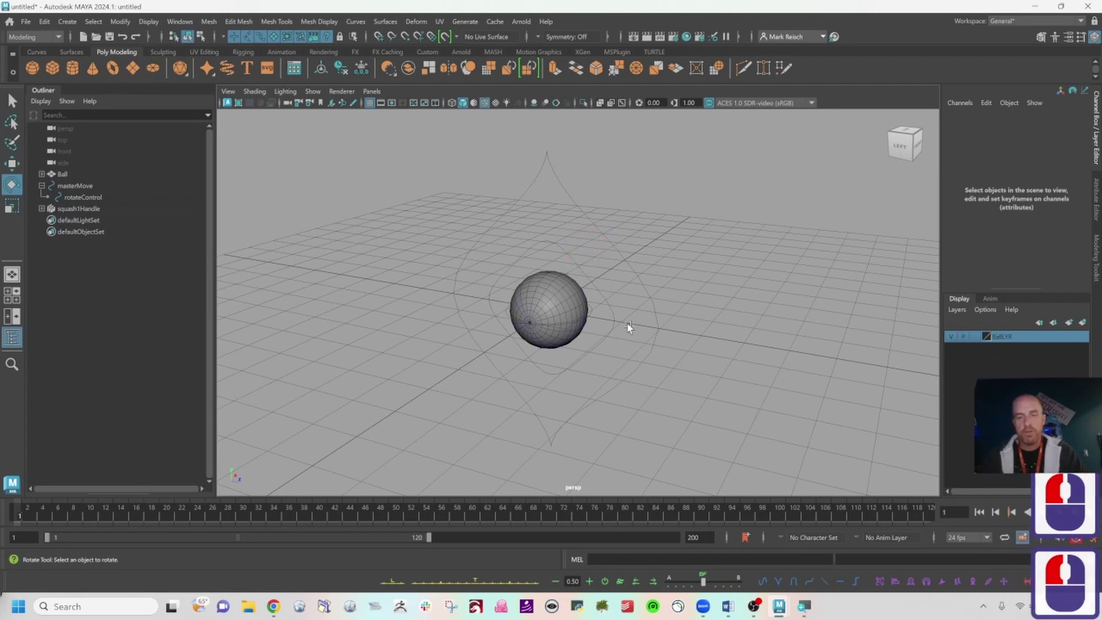
pyautogui.click(564, 281)
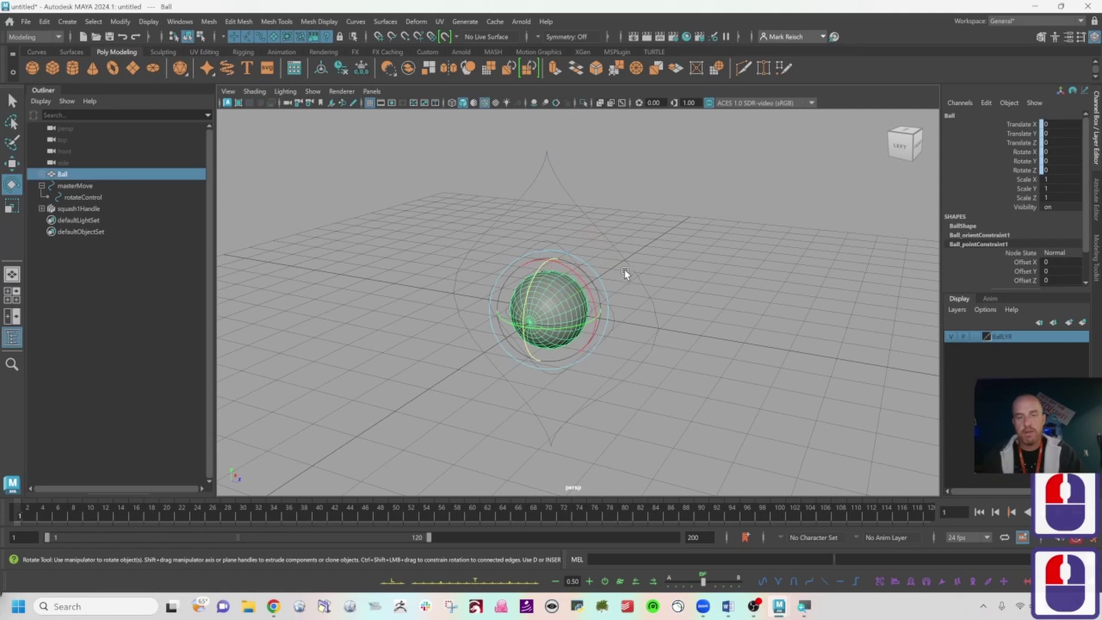
pyautogui.click(622, 281)
pyautogui.click(572, 286)
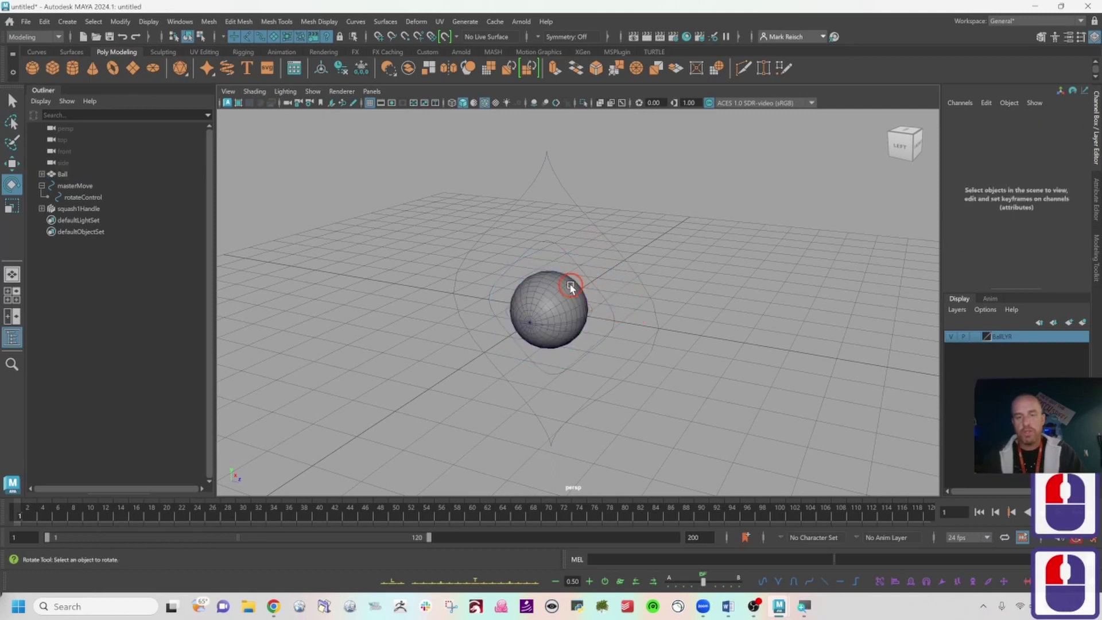
pyautogui.click(622, 266)
# Step: Cycle the BallLYR layer's display type through Template and back to Reference
pyautogui.doubleClick(1006, 337)
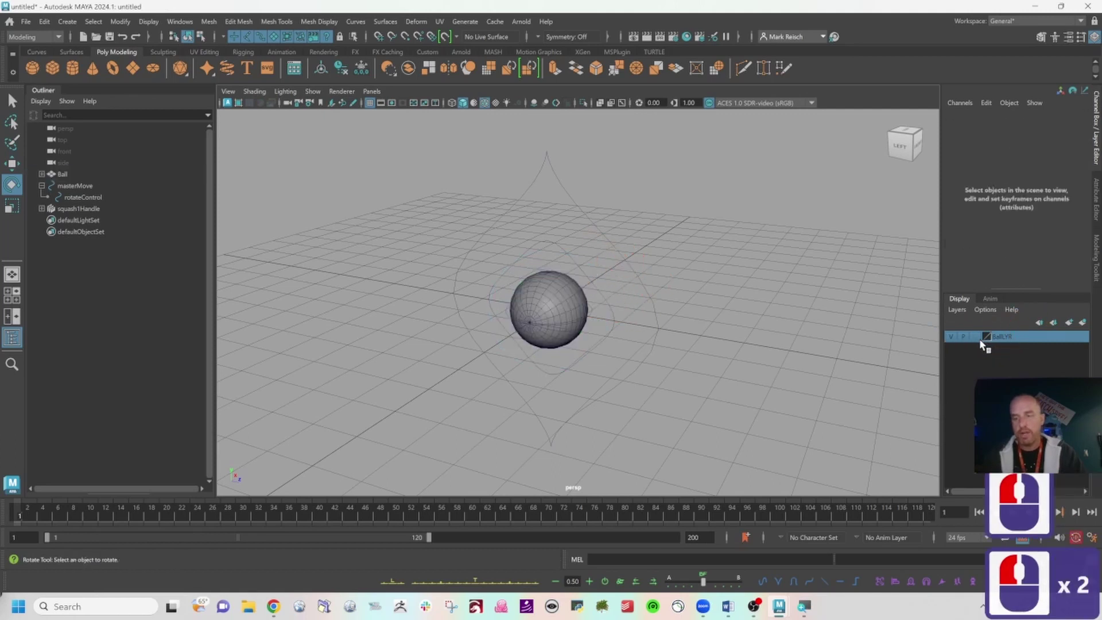
pyautogui.click(977, 338)
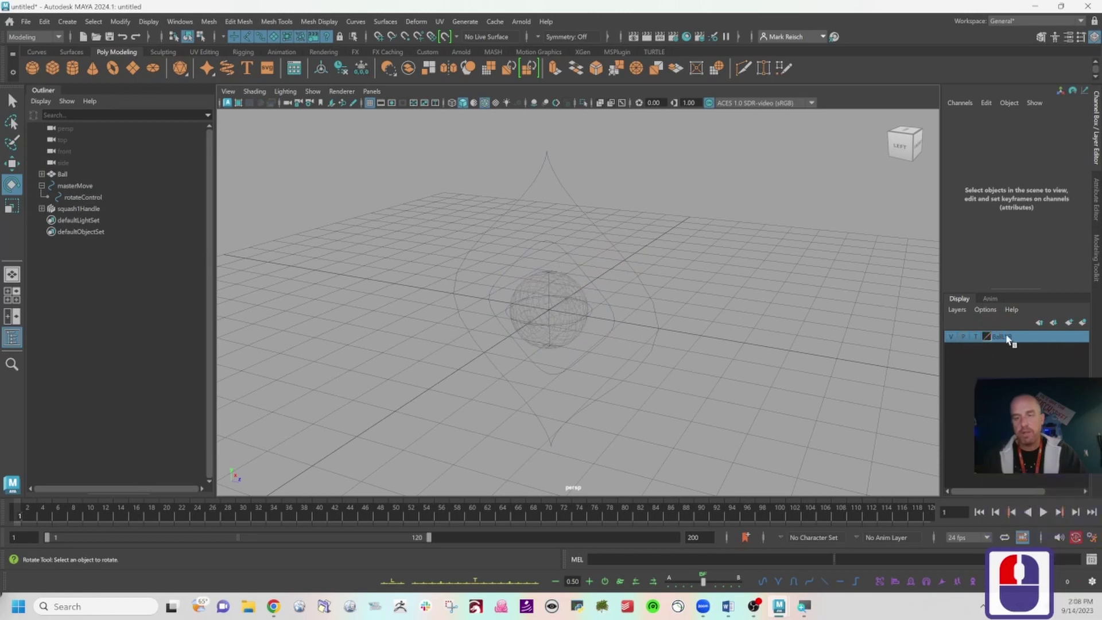
pyautogui.click(977, 338)
pyautogui.click(481, 316)
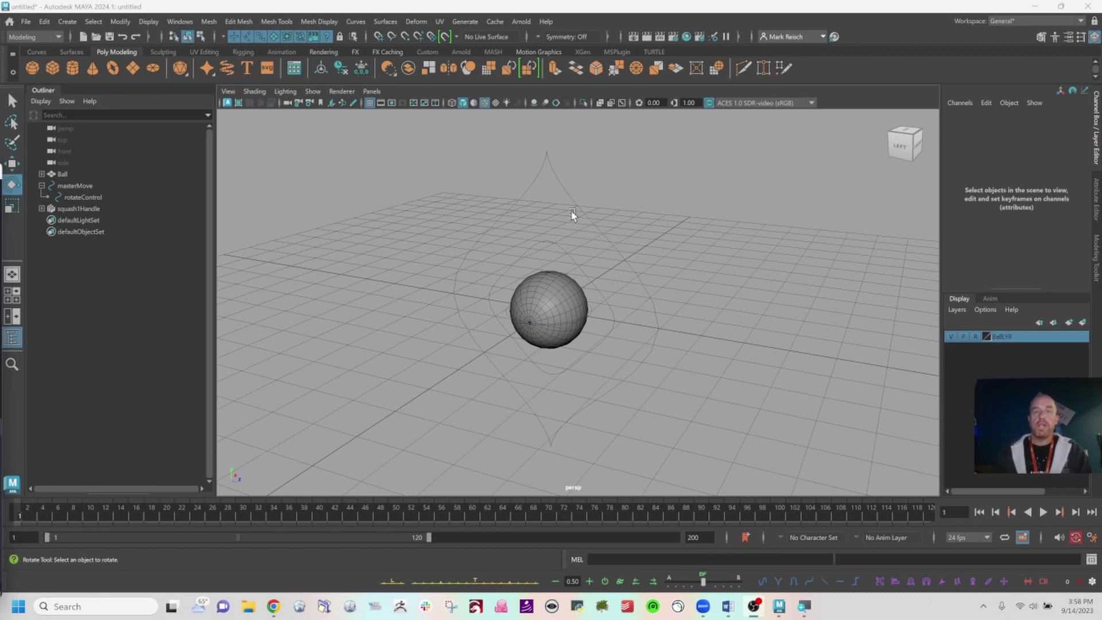
# Step: Test-move the rotateControl curve, undo the move, and lock and hide its Translate X, Y and Z channels
pyautogui.click(551, 247)
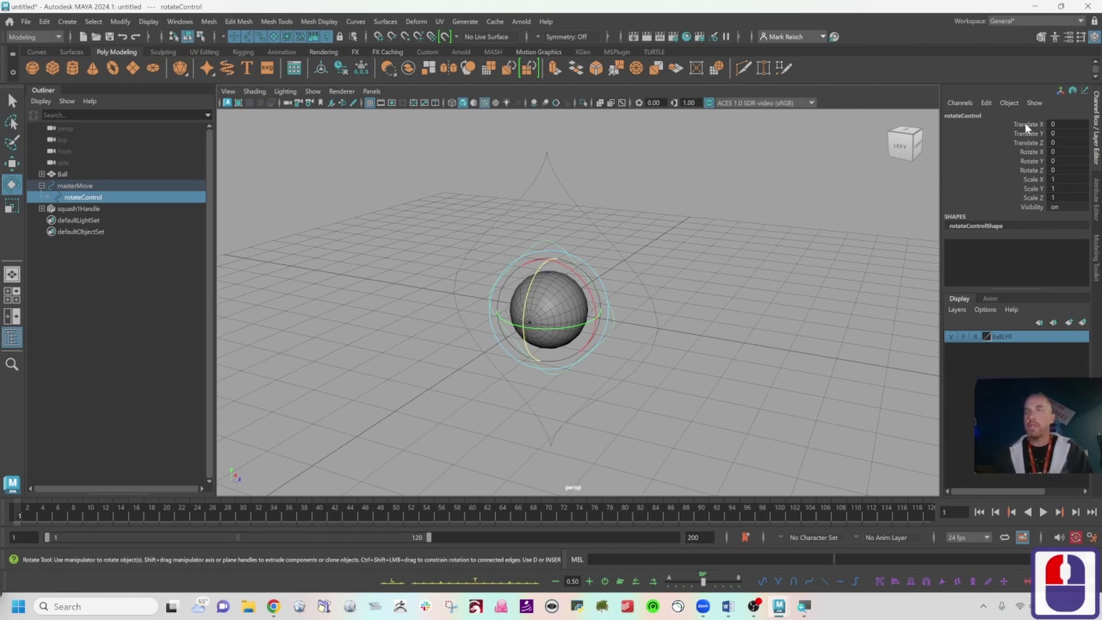
pyautogui.moveTo(1024, 123); pyautogui.dragTo(1025, 144)
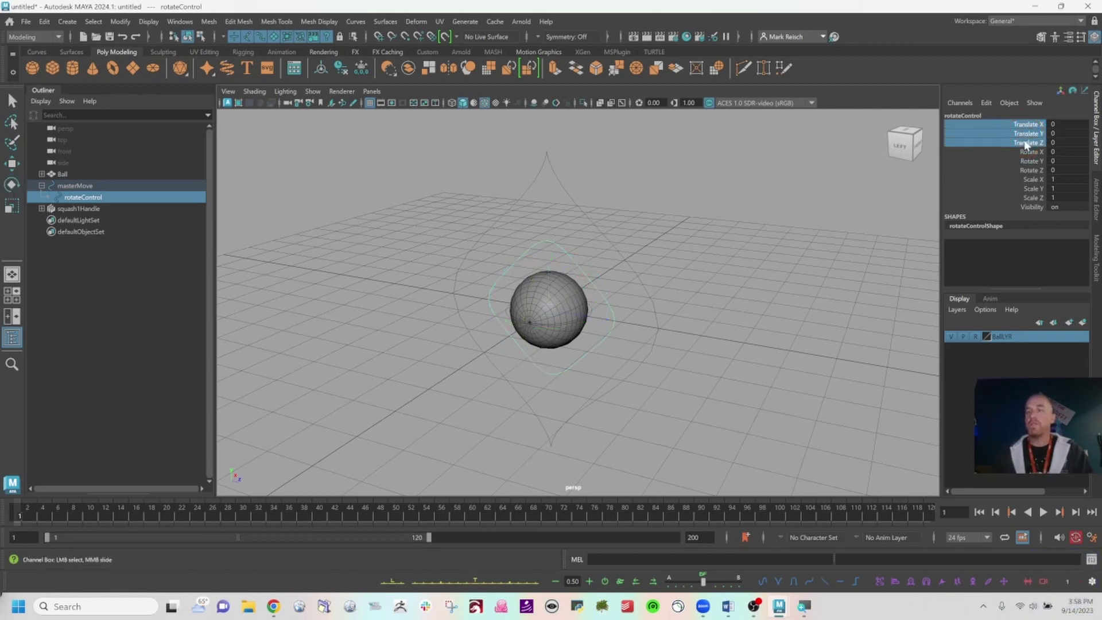
pyautogui.press('w')
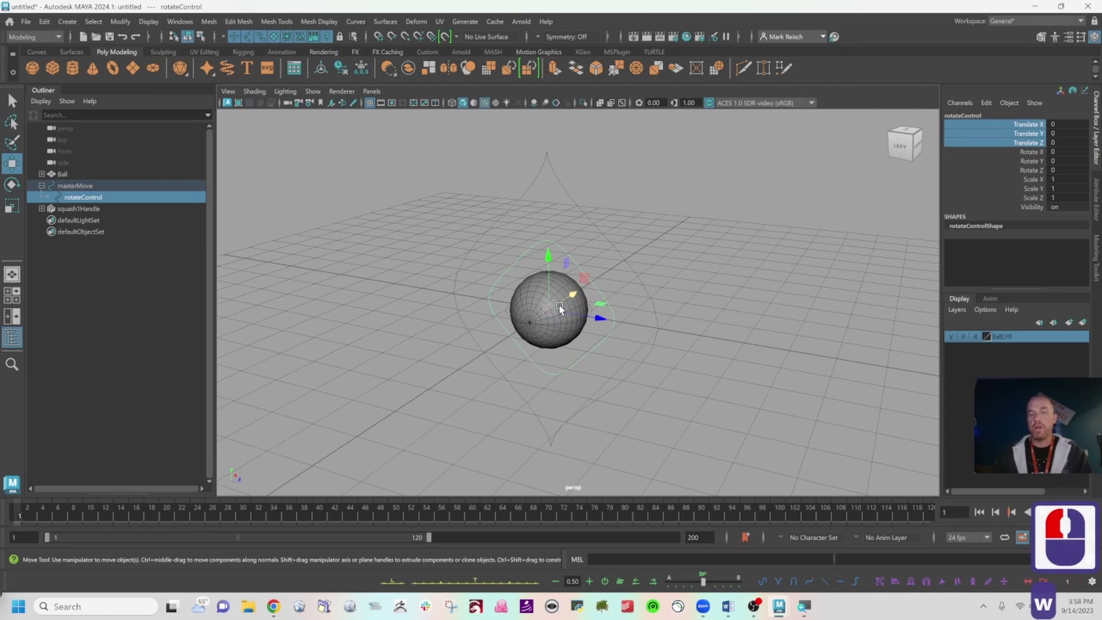
pyautogui.moveTo(587, 279); pyautogui.dragTo(614, 262)
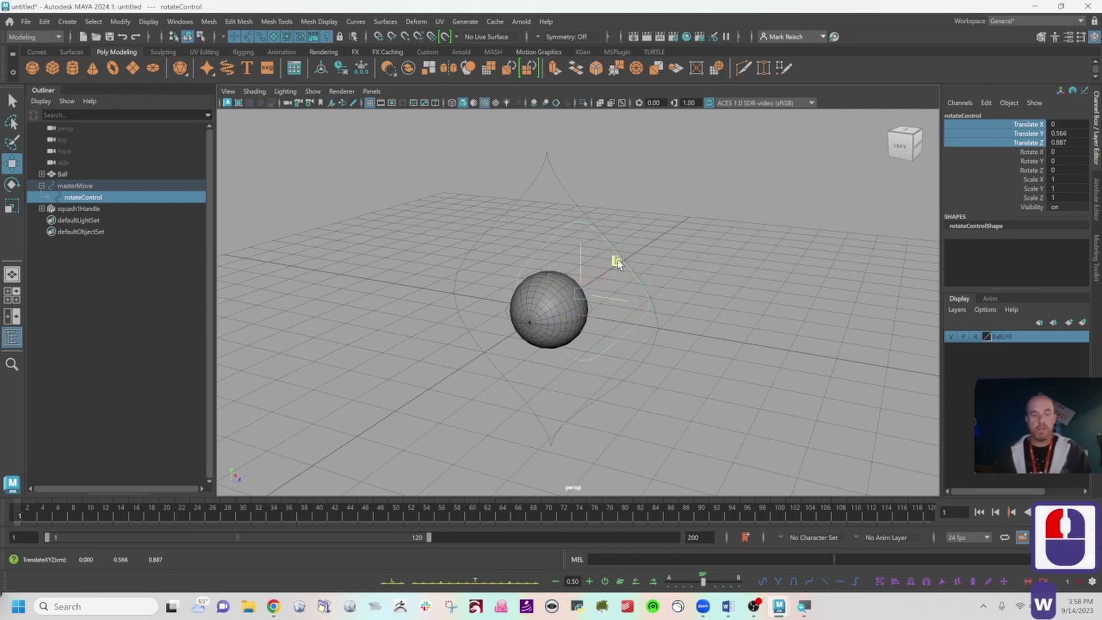
pyautogui.hotkey('ctrl', 'z')
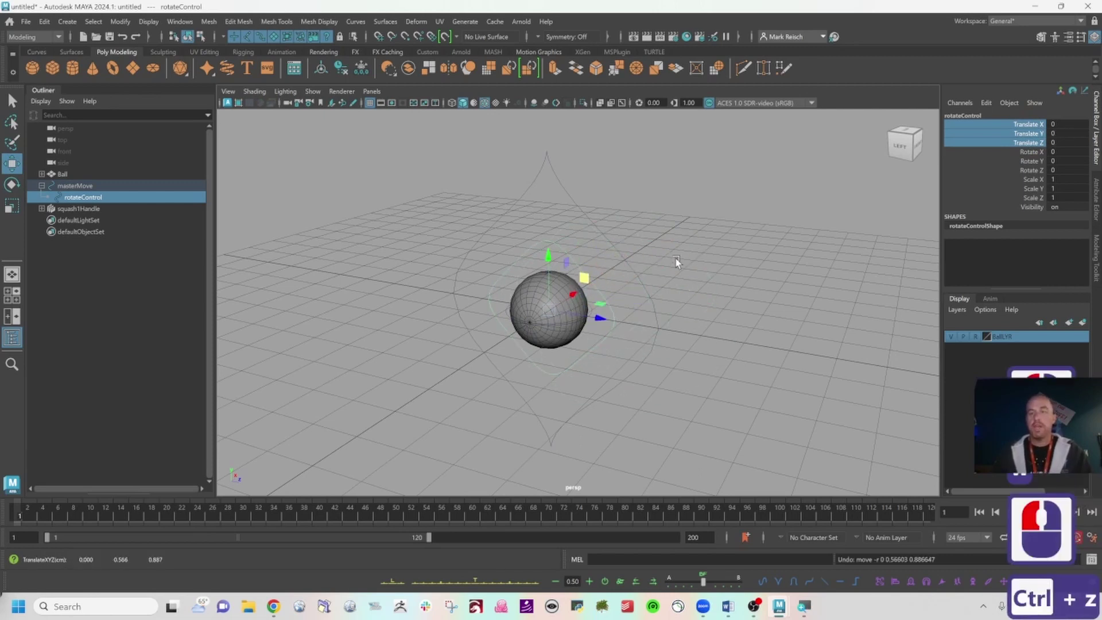
pyautogui.rightClick(1029, 144)
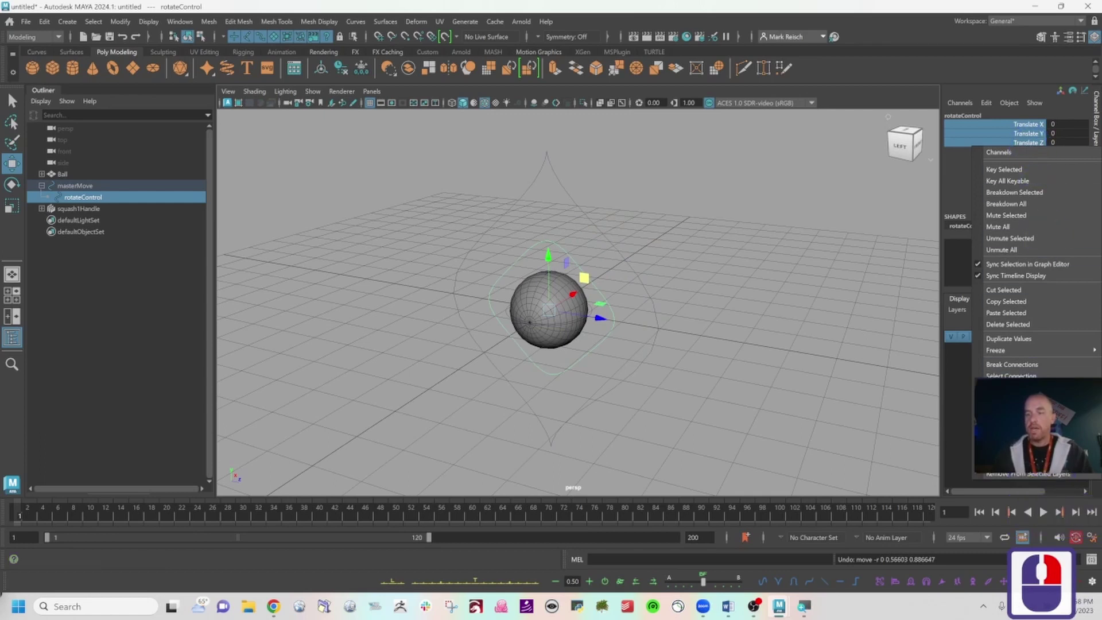
pyautogui.click(1017, 425)
pyautogui.click(802, 393)
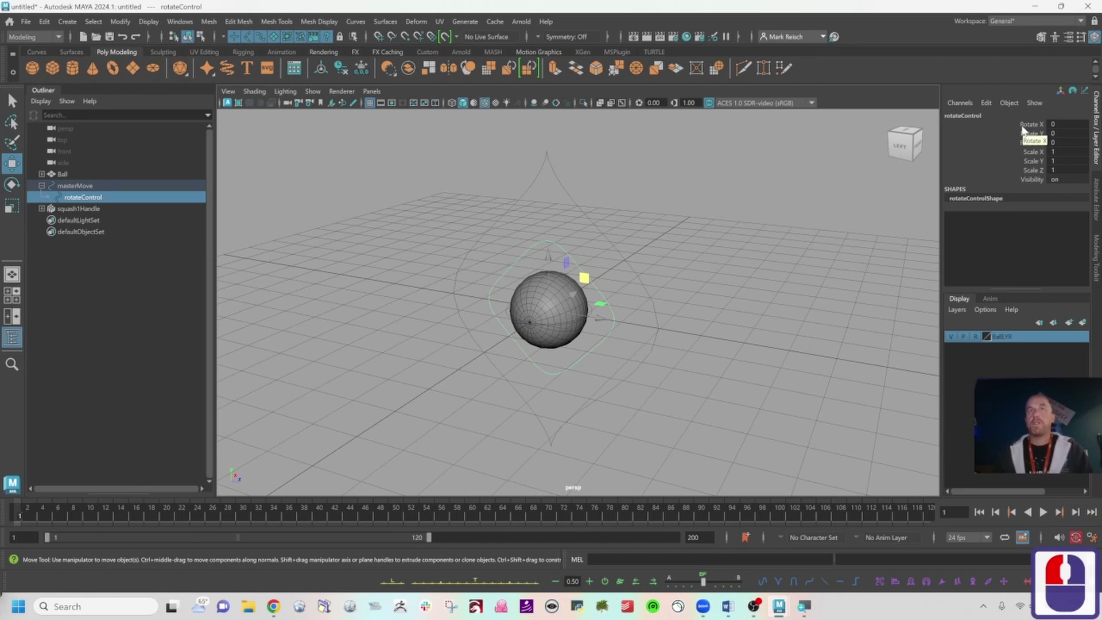
# Step: Lock and hide the Rotate Y and Rotate Z channels of the rotateControl curve
pyautogui.moveTo(1027, 133); pyautogui.dragTo(1033, 145)
pyautogui.keyDown('ctrl'); pyautogui.click(1027, 155); pyautogui.keyUp('ctrl')
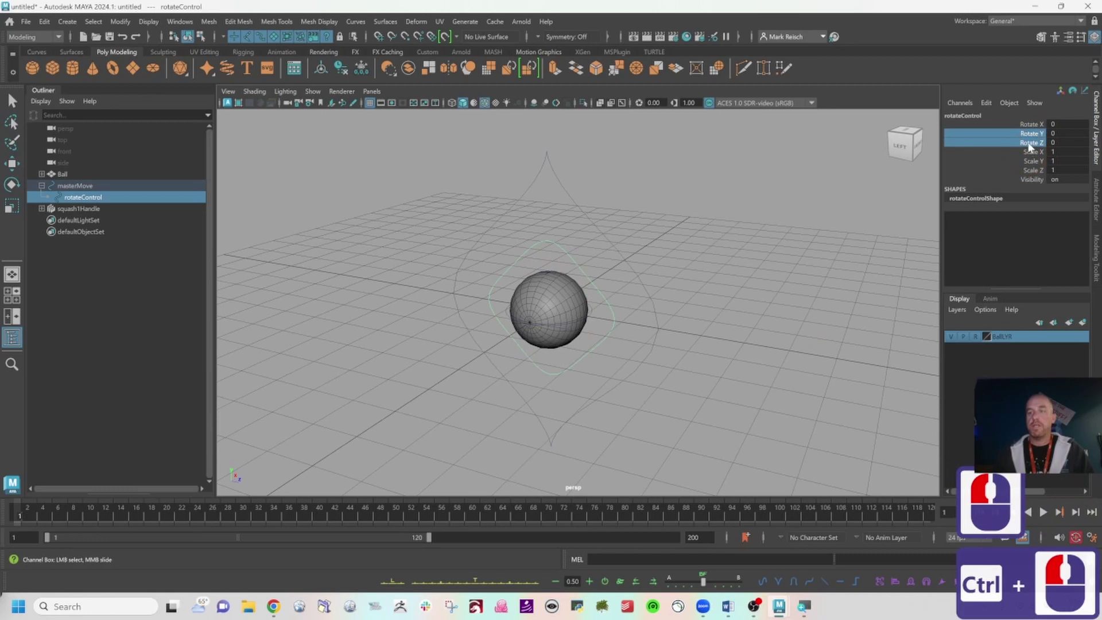
pyautogui.rightClick(1029, 146)
pyautogui.click(1013, 420)
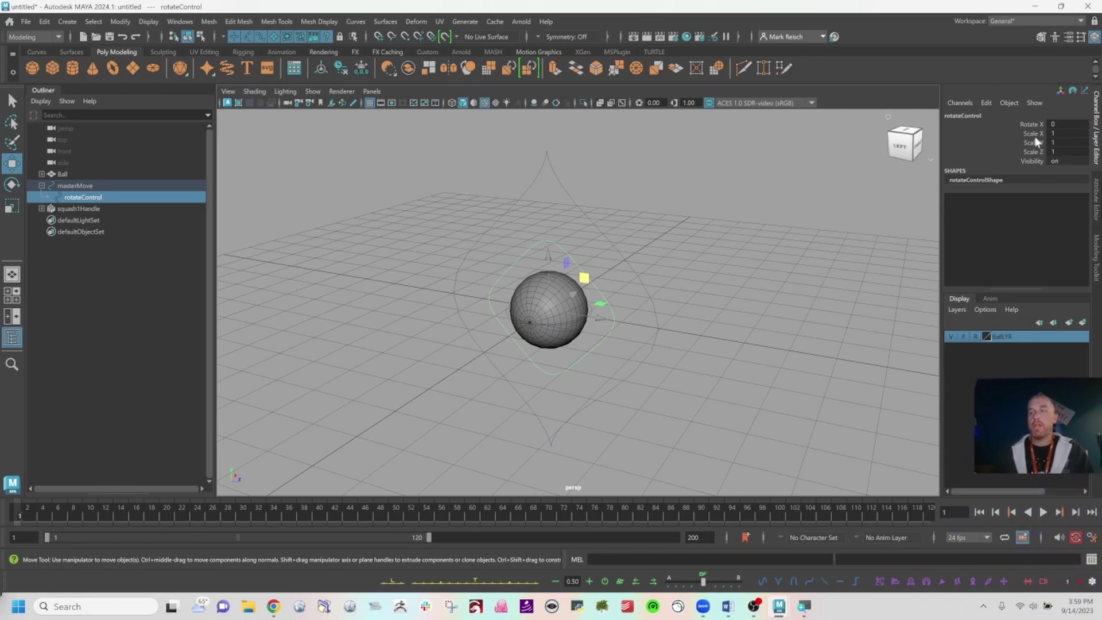
# Step: Lock and hide the Scale X, Scale Y and Scale Z channels of the rotateControl curve
pyautogui.moveTo(1034, 134); pyautogui.dragTo(1036, 153)
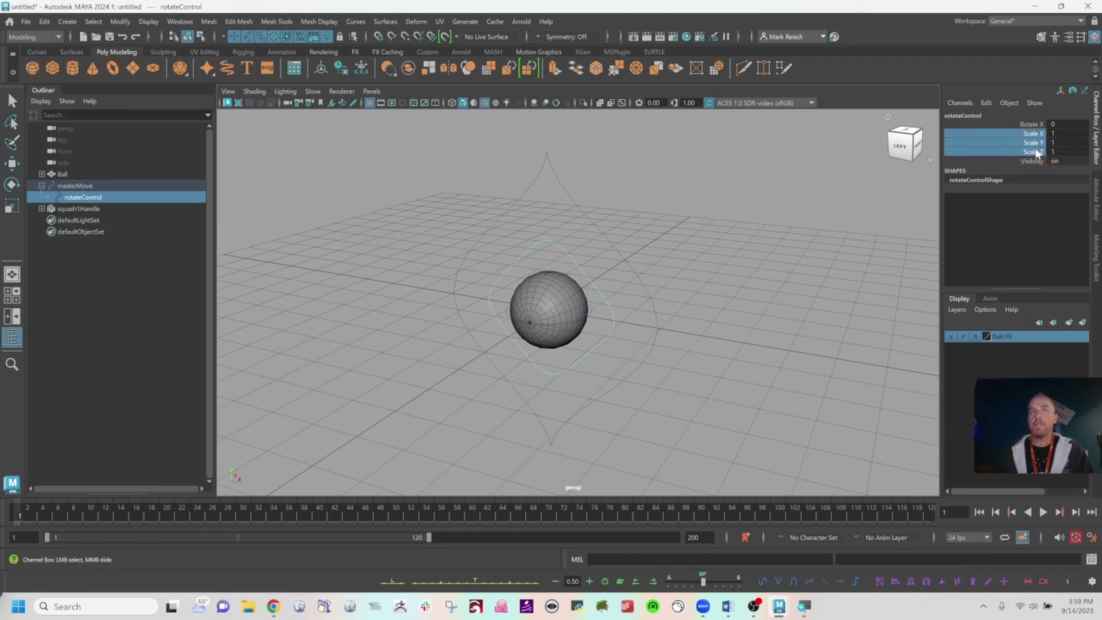
pyautogui.rightClick(1037, 152)
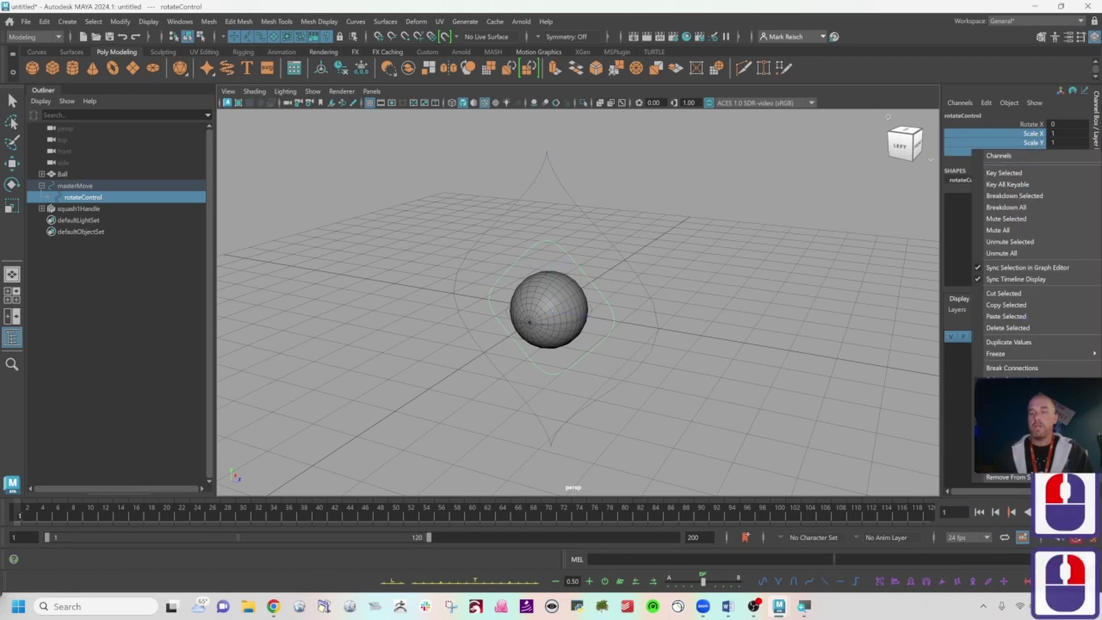
pyautogui.click(1019, 428)
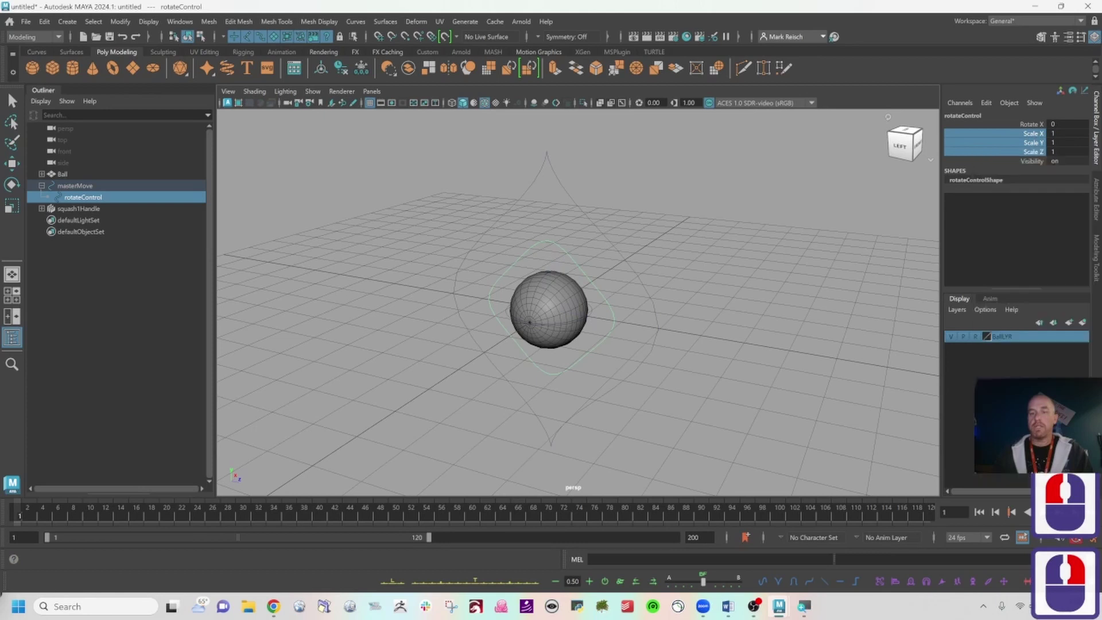
# Step: Test the rotateControl curve's remaining freedom by rotating it about X, and undo the rotation
pyautogui.press('w')
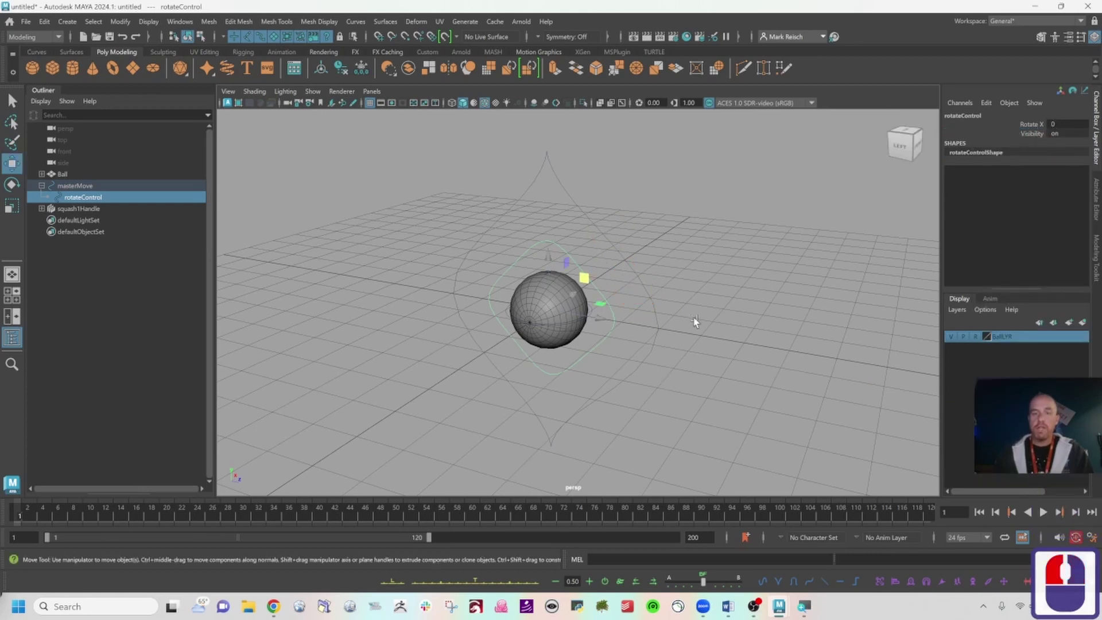
pyautogui.click(637, 253)
pyautogui.click(537, 262)
pyautogui.press('e')
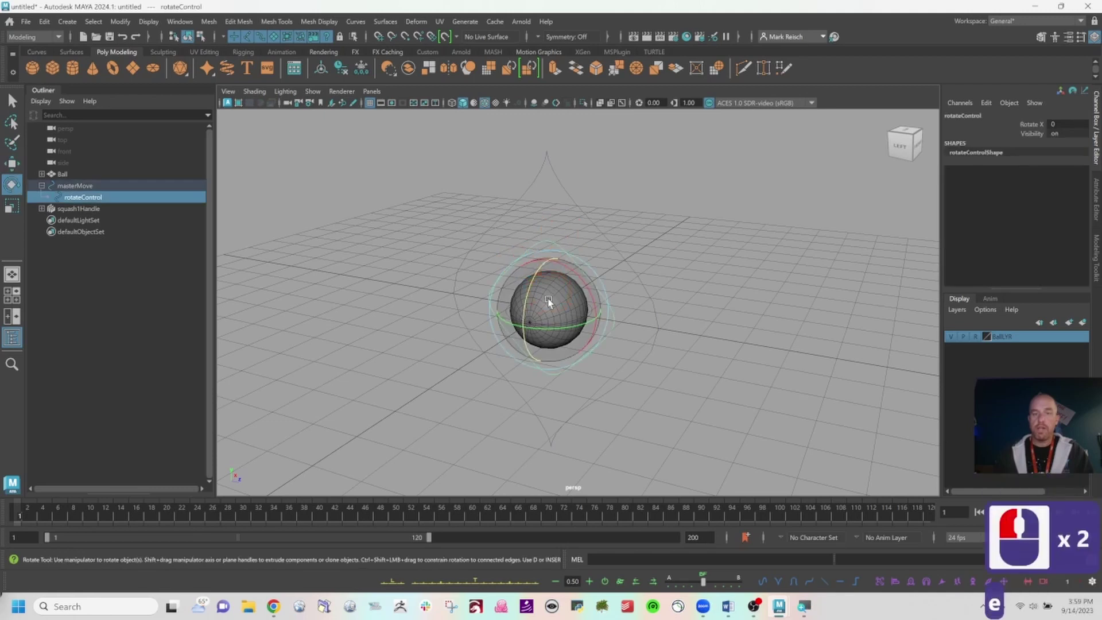
pyautogui.moveTo(552, 289); pyautogui.dragTo(561, 315)
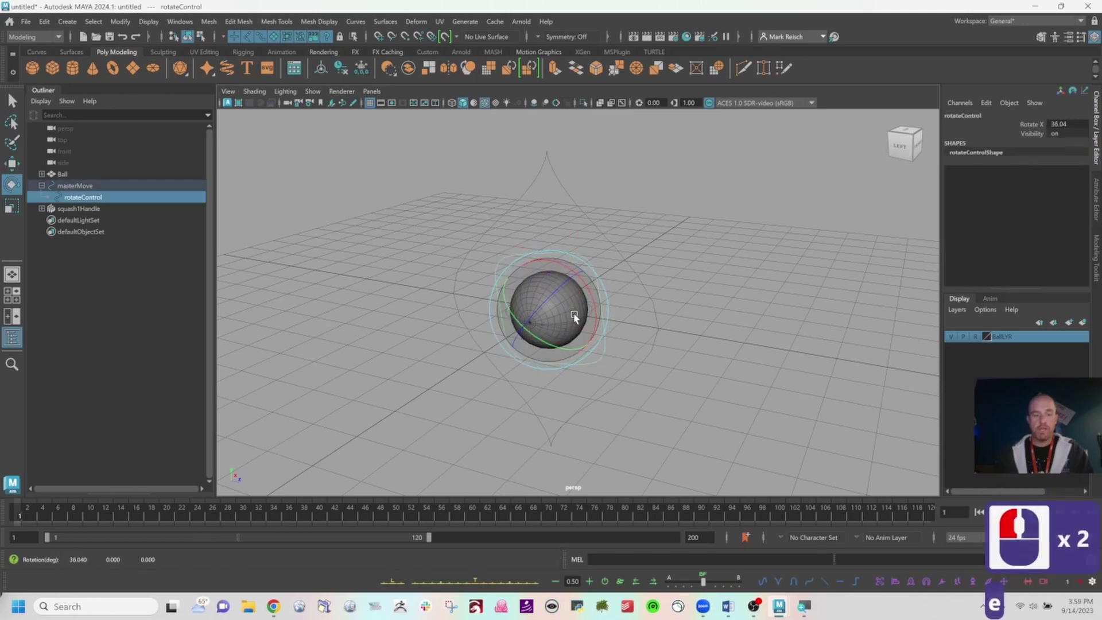
pyautogui.hotkey('ctrl', 'z')
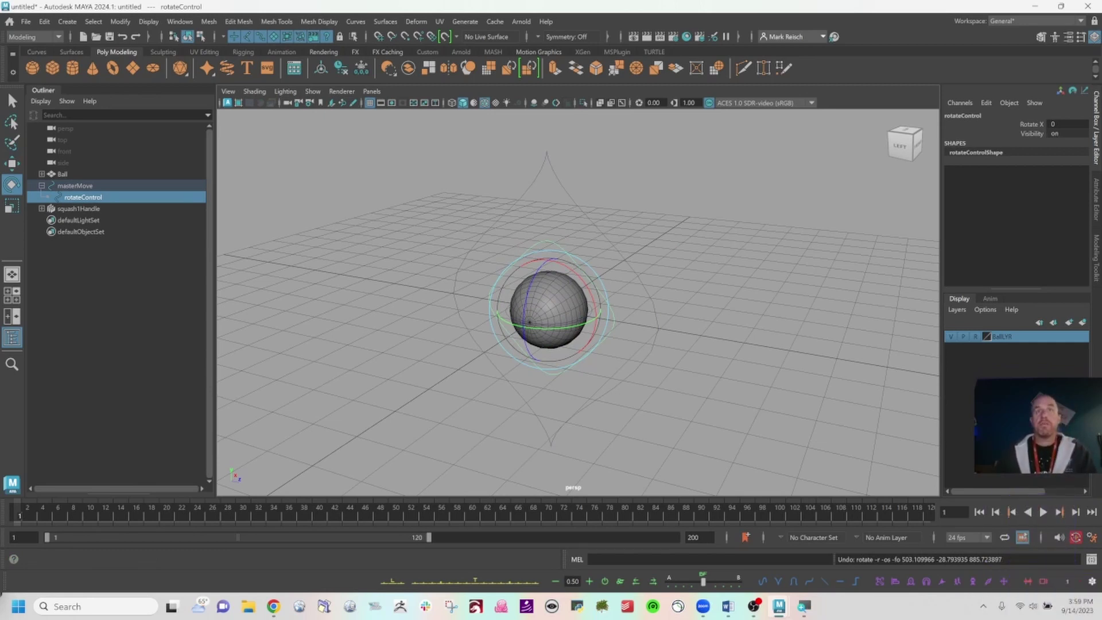
# Step: Turn off the visibility of squash1Handle by setting its Visibility channel to 0
pyautogui.click(551, 207)
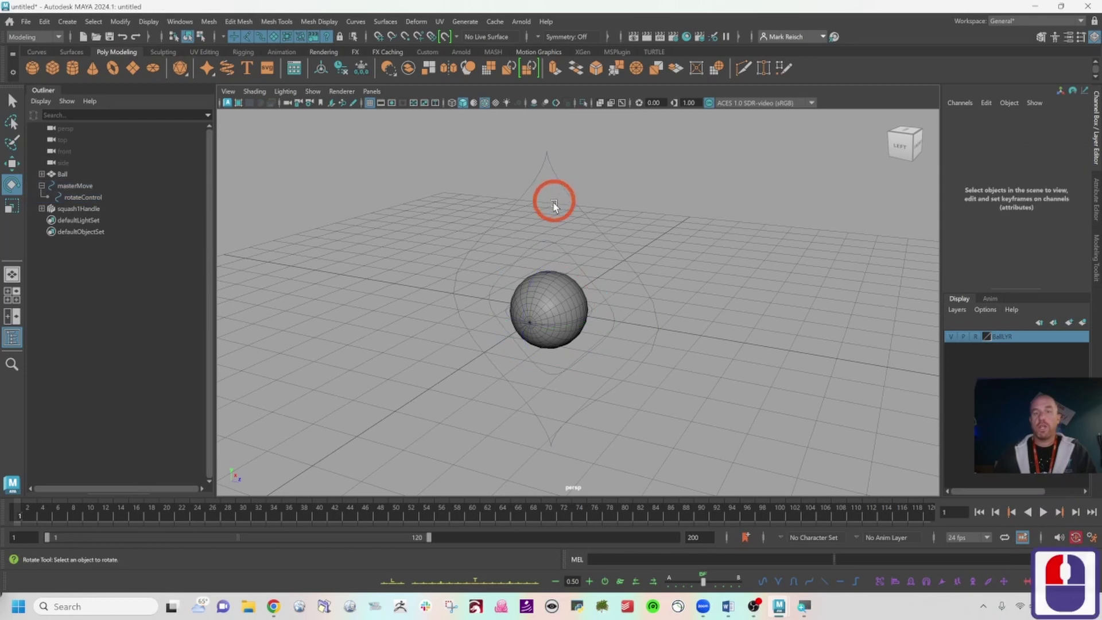
pyautogui.click(591, 315)
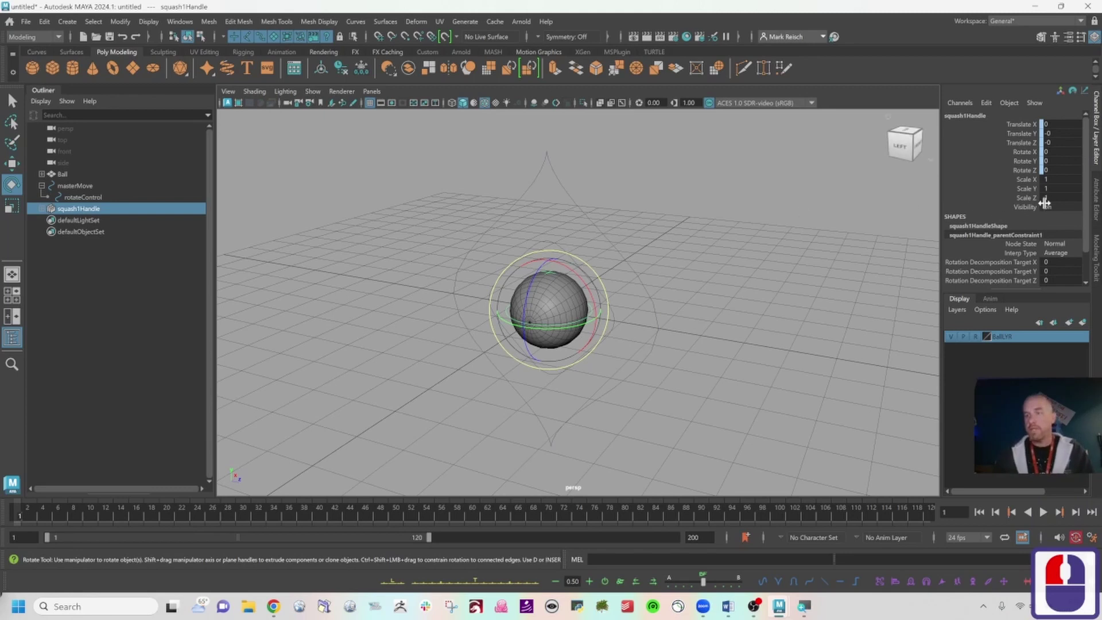
pyautogui.click(1064, 208)
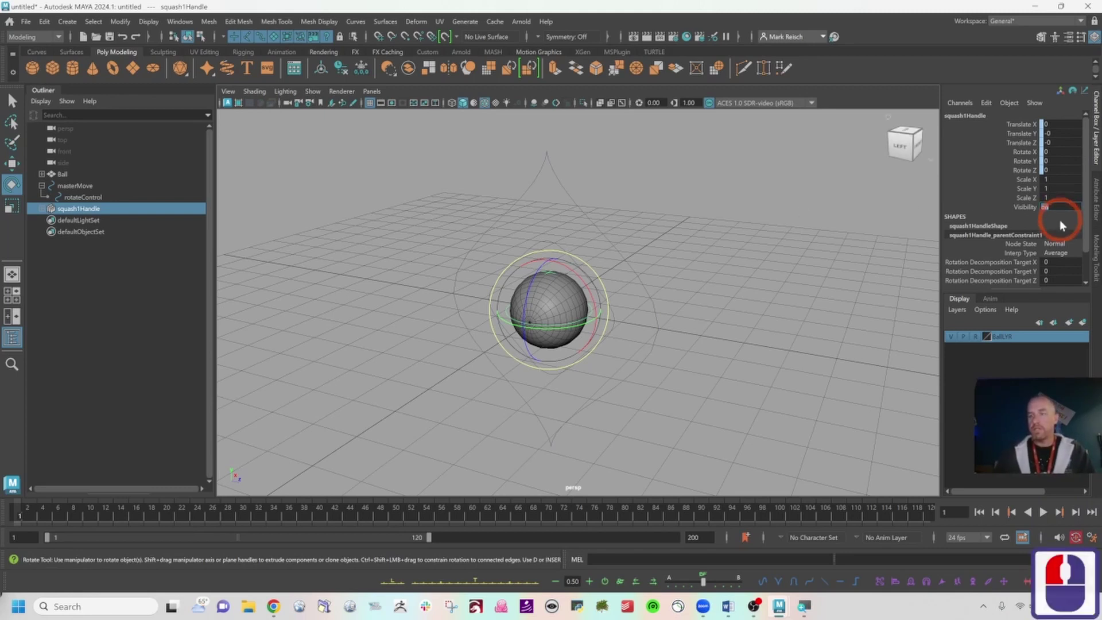
pyautogui.write('0')
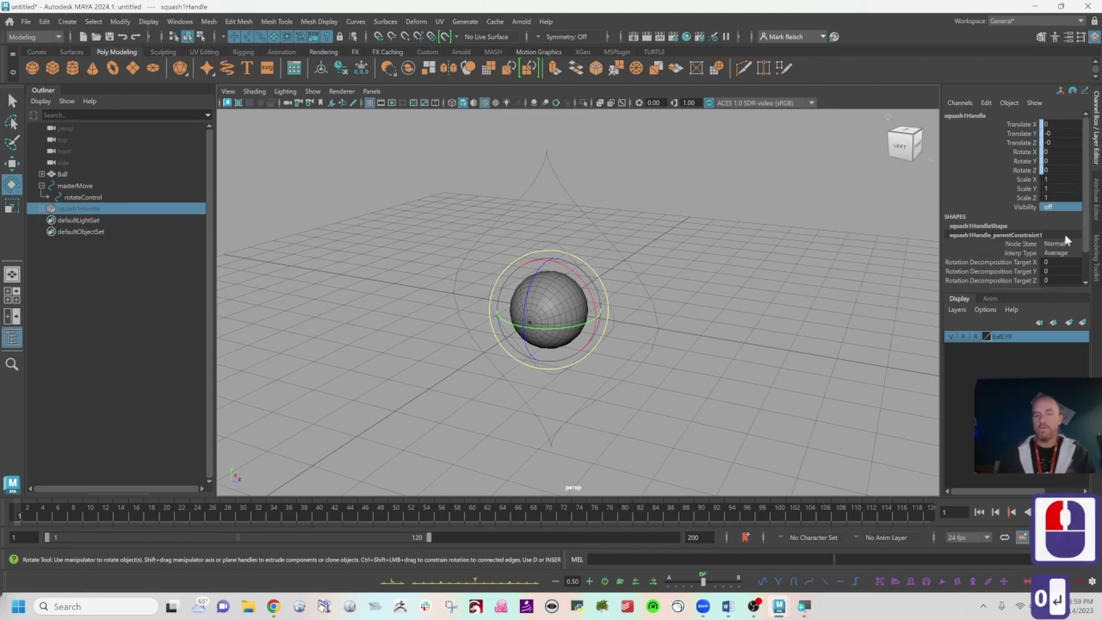
pyautogui.press('Return')
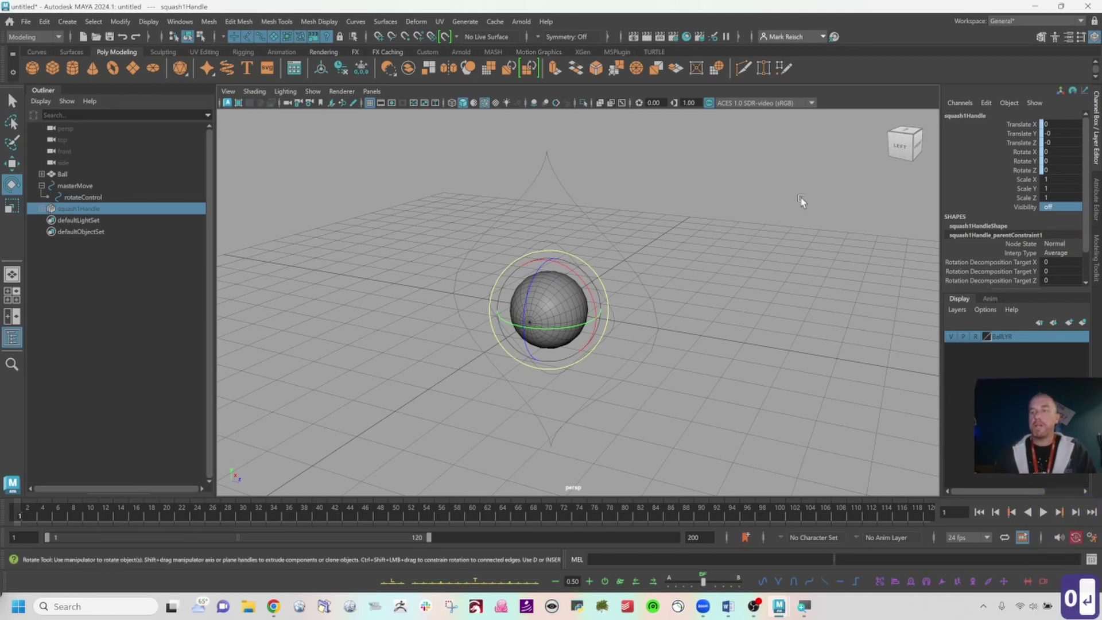
# Step: Lock and hide all Translate, Rotate and Scale channels of squash1Handle
pyautogui.click(1031, 197)
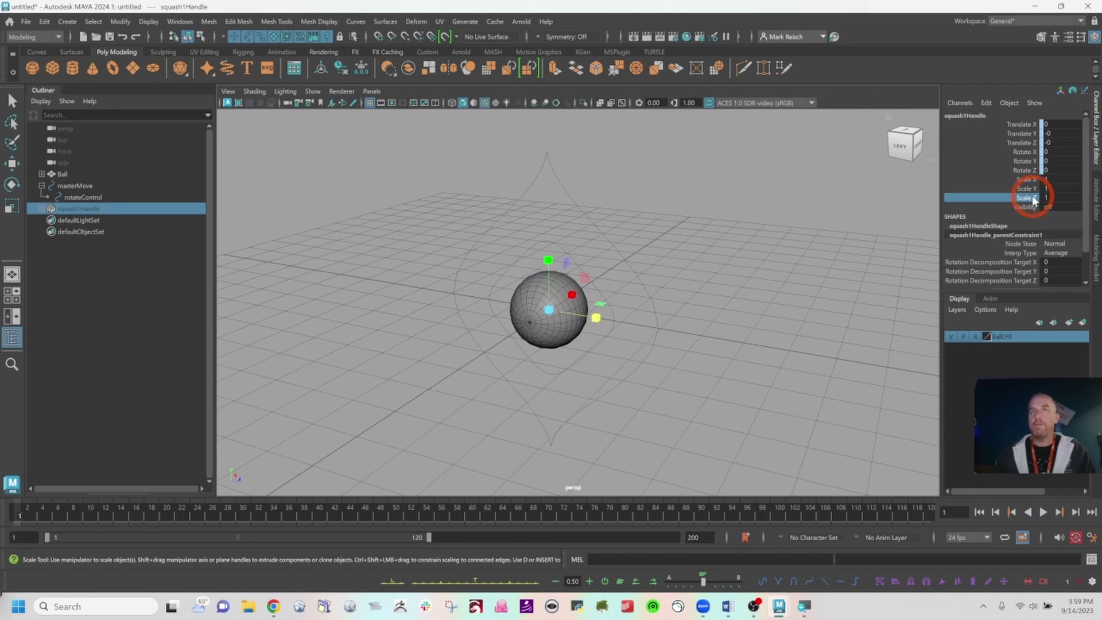
pyautogui.moveTo(1031, 195); pyautogui.dragTo(1029, 126)
pyautogui.rightClick(1028, 128)
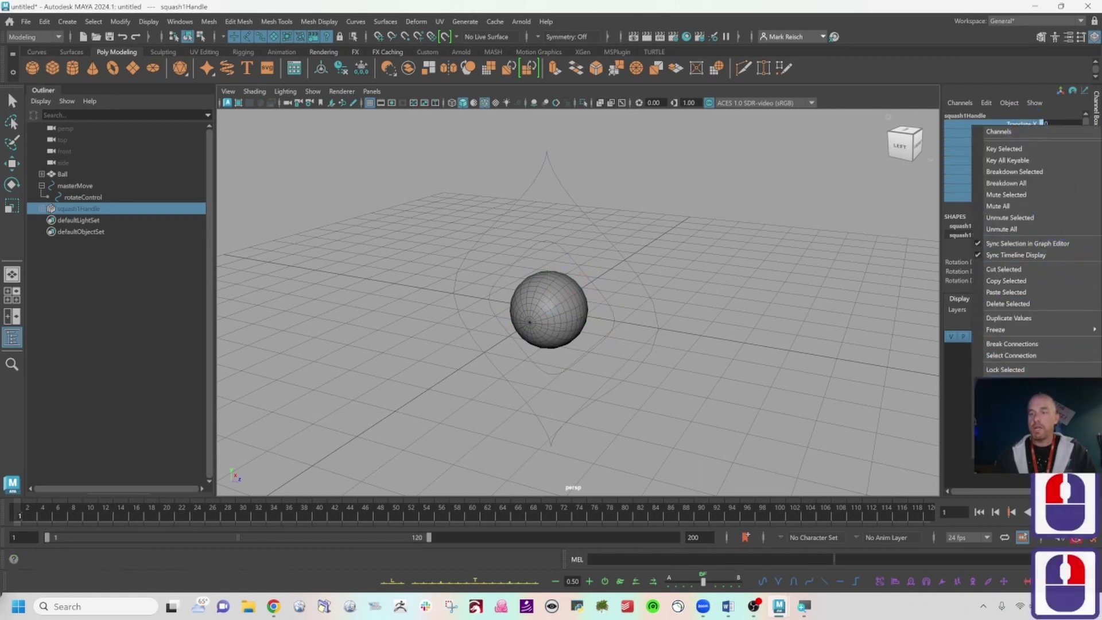
pyautogui.click(1015, 404)
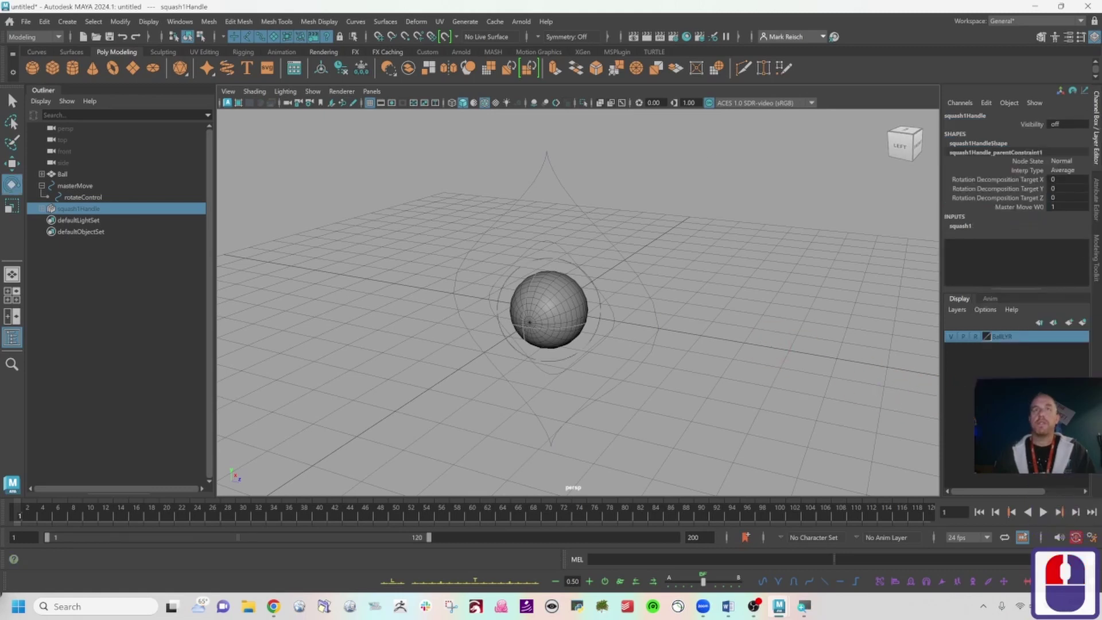
pyautogui.click(524, 223)
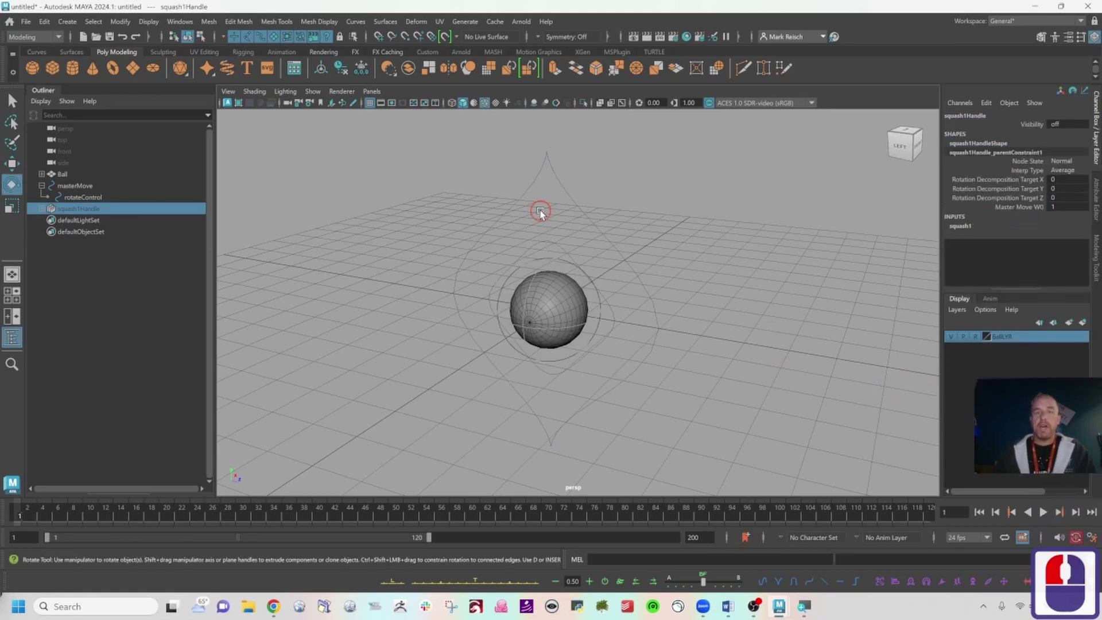
# Step: Enable the drawing overrides in the object display attributes of the masterMove curve's shape
pyautogui.keyDown('alt'); pyautogui.moveTo(524, 223); pyautogui.dragTo(606, 197); pyautogui.keyUp('alt')
pyautogui.keyDown('alt'); pyautogui.moveTo(605, 197); pyautogui.dragTo(592, 215, button='middle'); pyautogui.keyUp('alt')
pyautogui.keyDown('alt'); pyautogui.moveTo(631, 207); pyautogui.dragTo(620, 211); pyautogui.keyUp('alt')
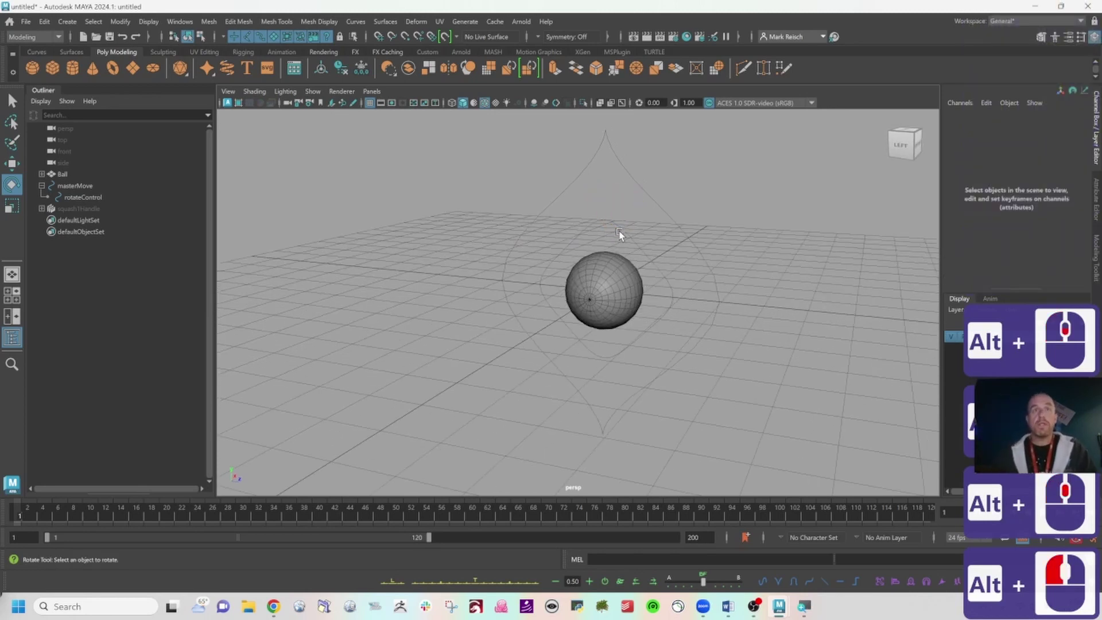
pyautogui.click(661, 158)
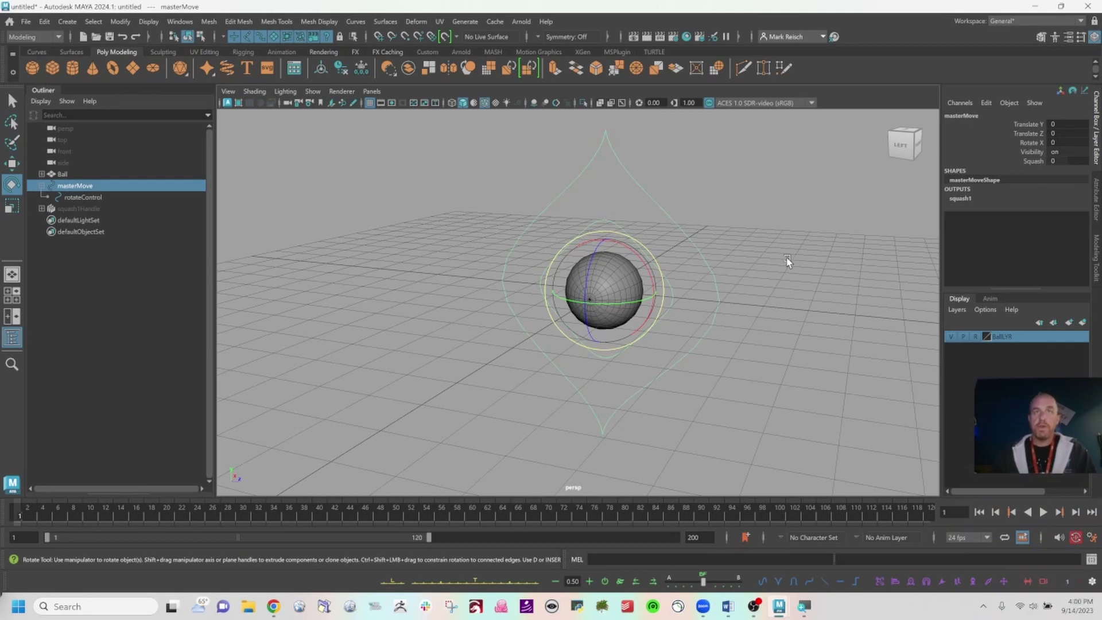
pyautogui.click(1096, 192)
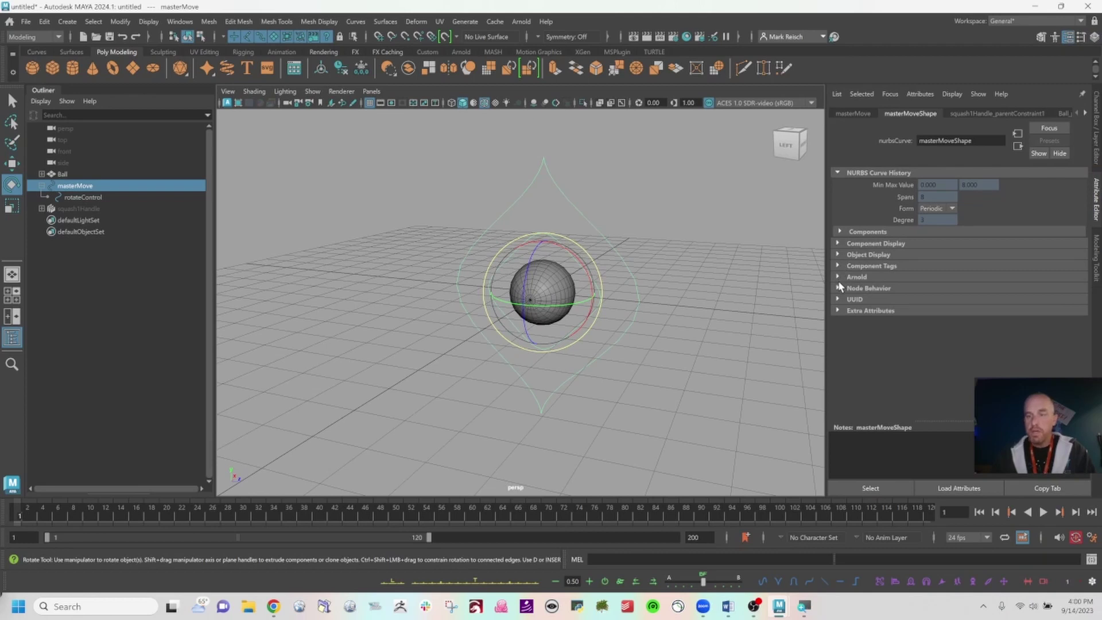
pyautogui.click(838, 255)
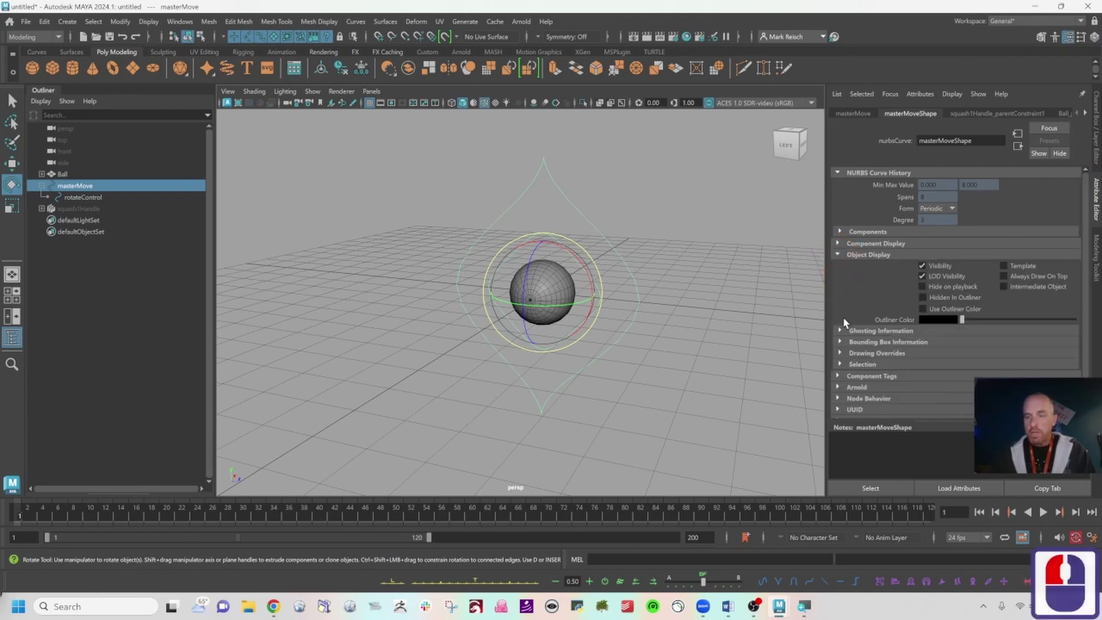
pyautogui.click(843, 353)
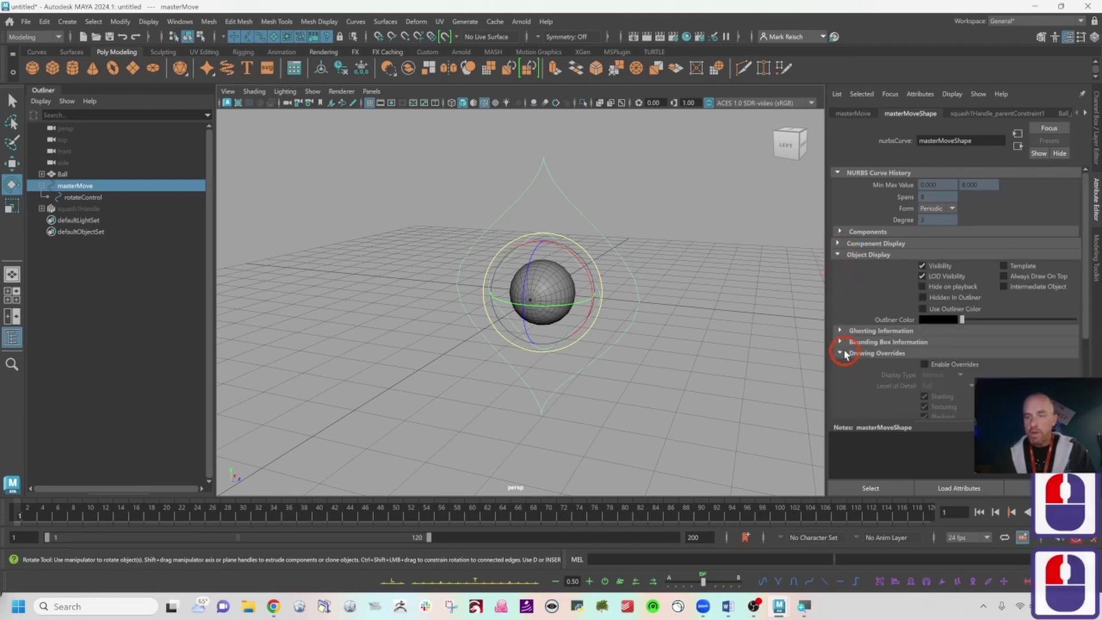
pyautogui.click(949, 365)
# Step: Switch the masterMove curve's override color mode to RGB, make it yellow, and deselect the curve
pyautogui.scroll(-5, 949, 363)
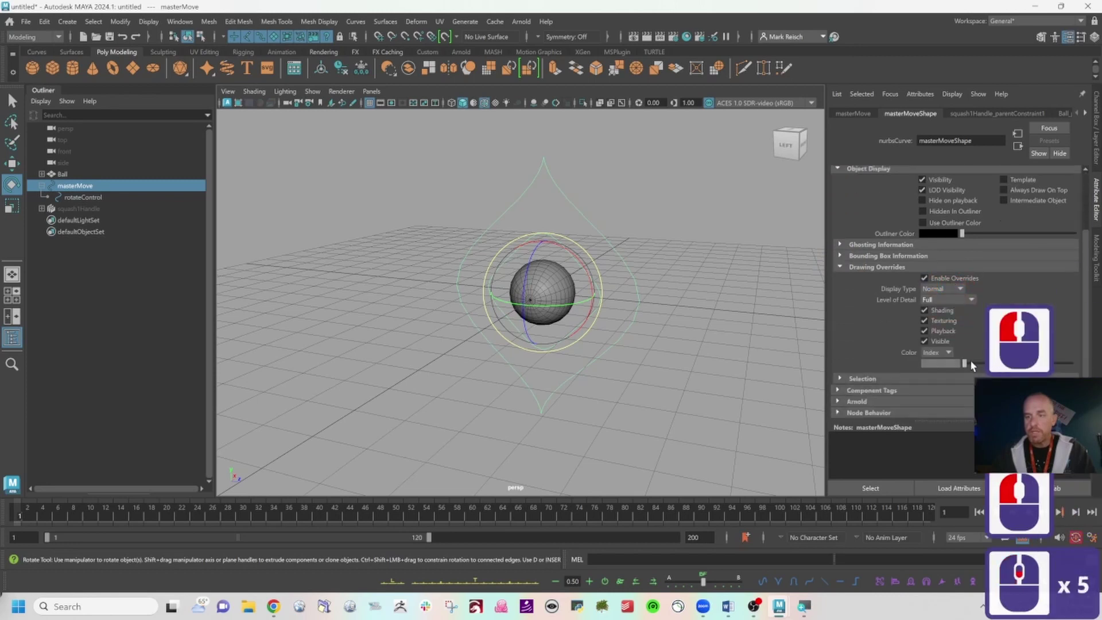
pyautogui.scroll(-4, 963, 358)
pyautogui.click(936, 347)
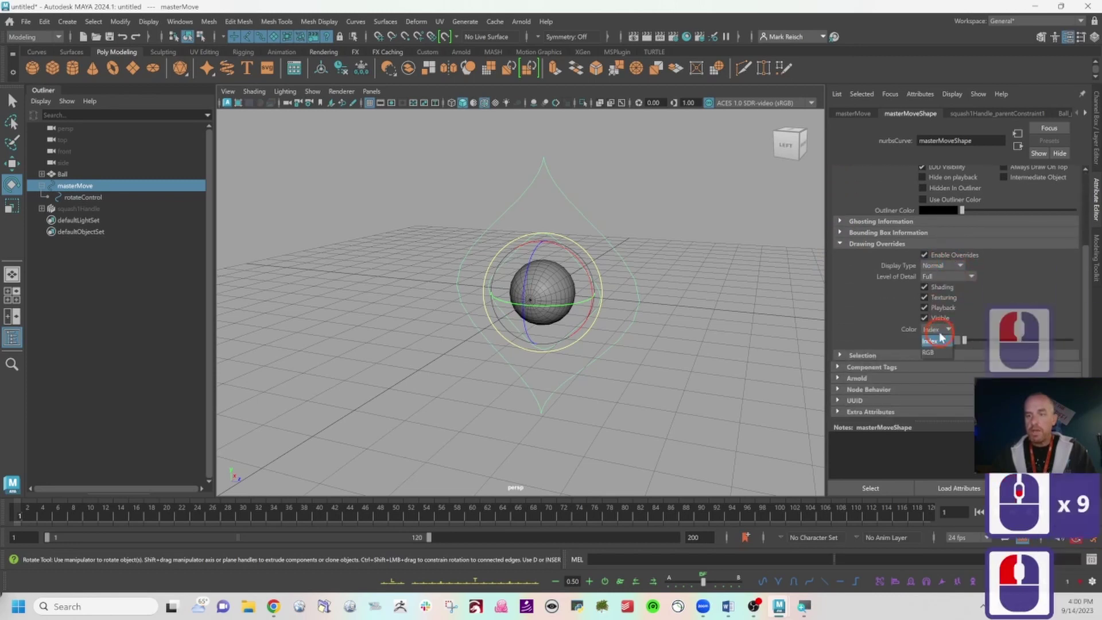
pyautogui.click(935, 348)
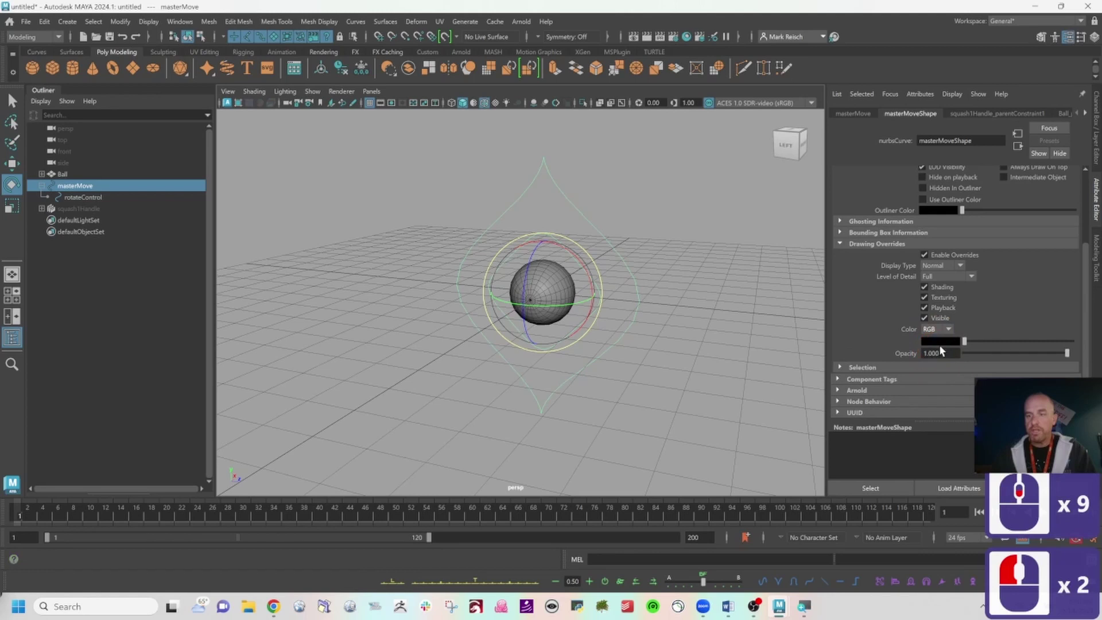
pyautogui.click(938, 340)
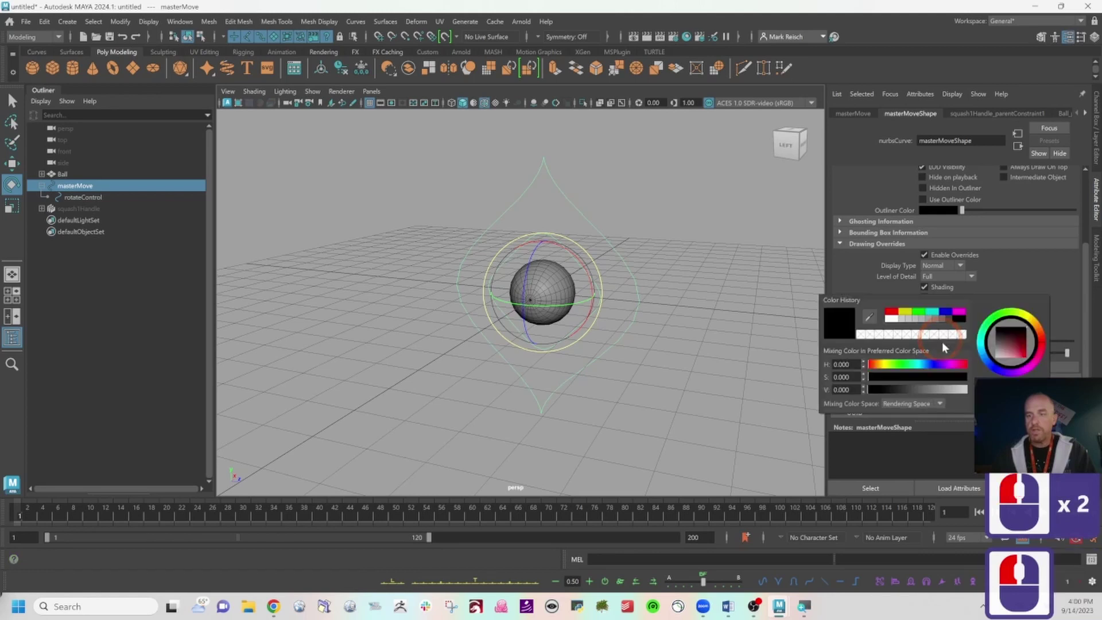
pyautogui.click(904, 313)
pyautogui.click(725, 211)
pyautogui.click(717, 197)
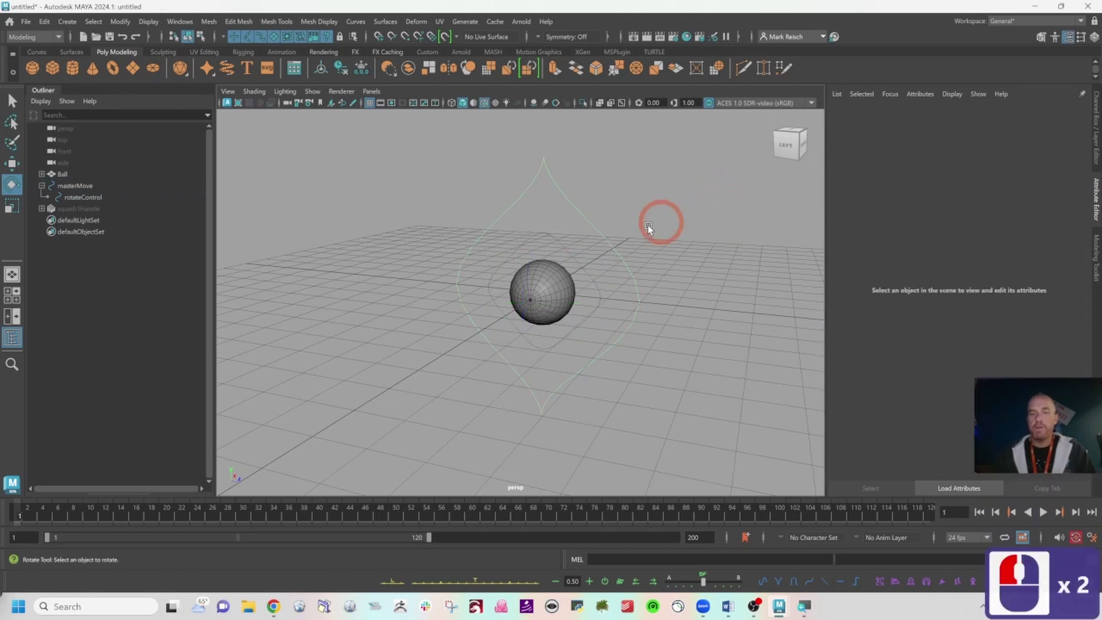
# Step: Enable drawing overrides on the rotateControl curve's shape and give it a red RGB override color
pyautogui.click(538, 236)
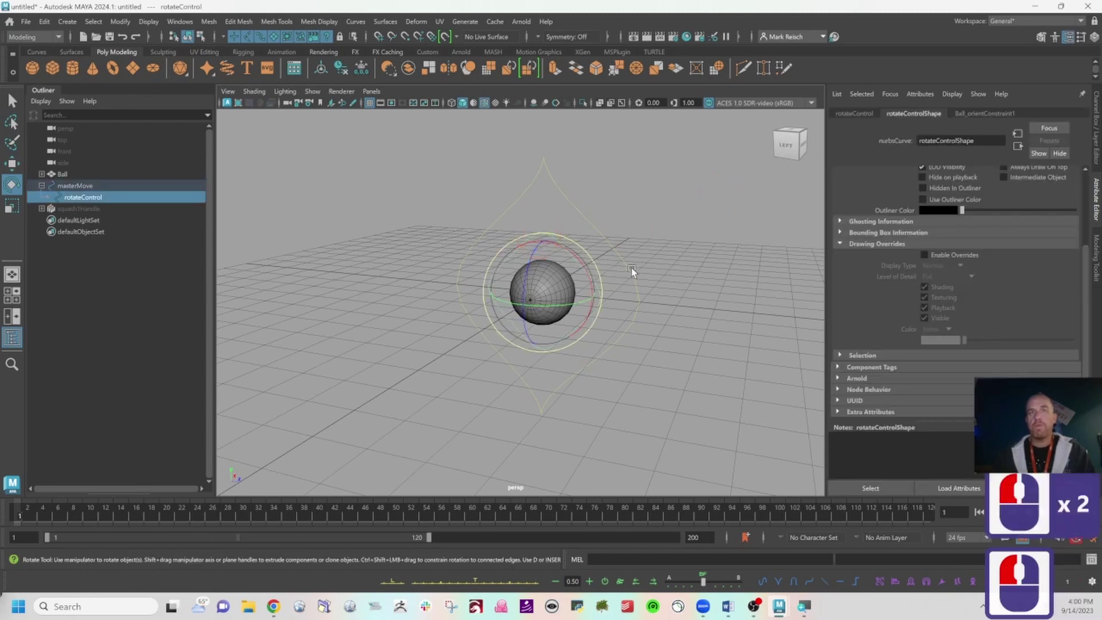
pyautogui.click(950, 254)
pyautogui.click(944, 330)
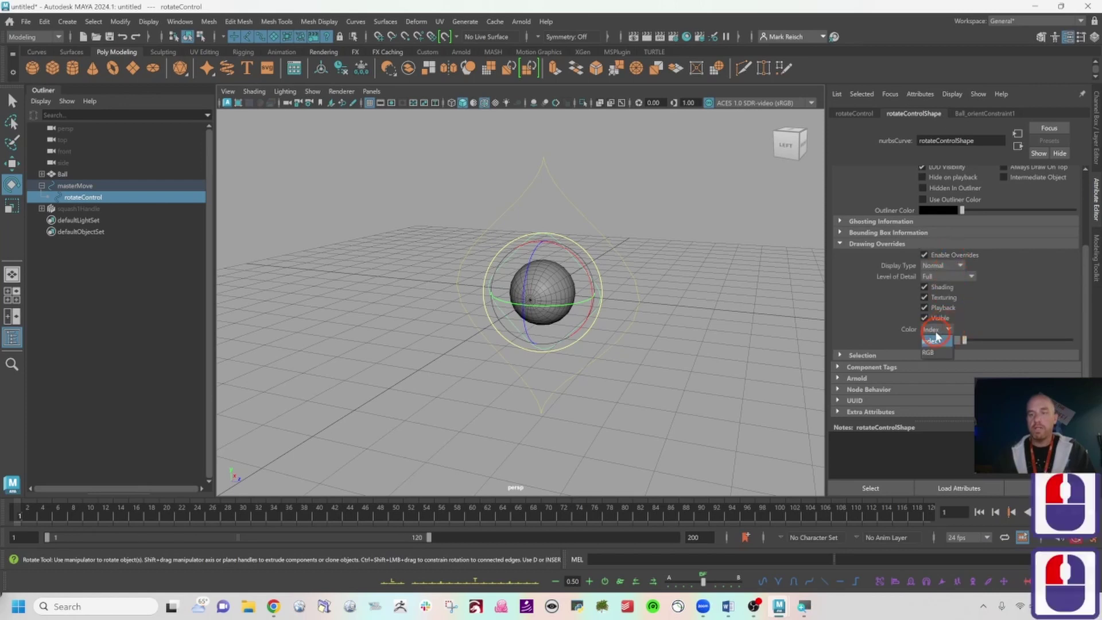
pyautogui.click(928, 353)
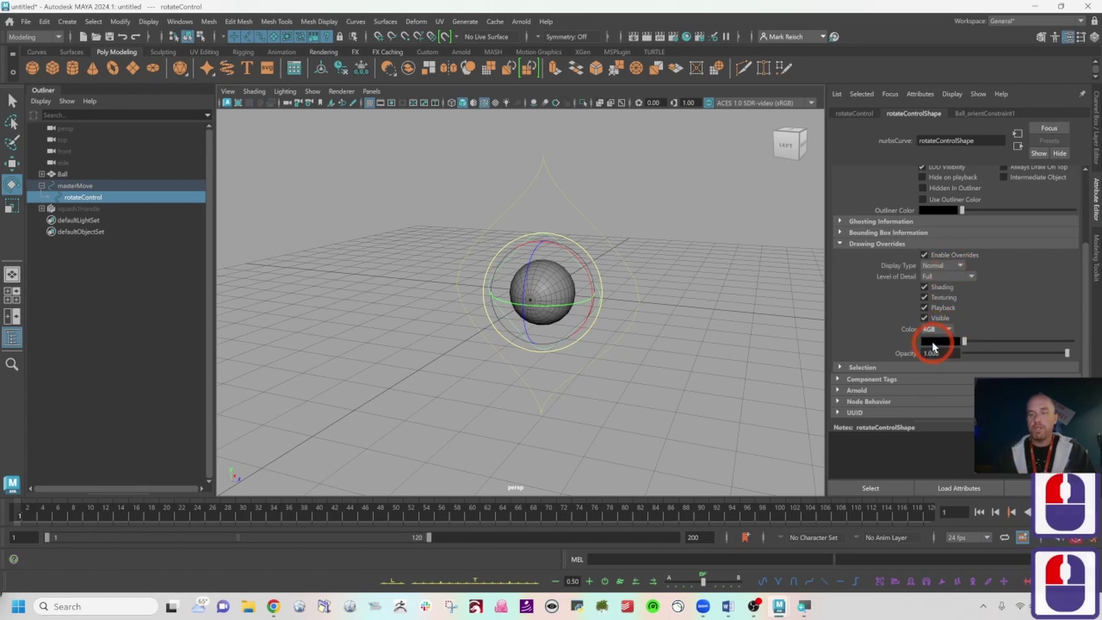
pyautogui.doubleClick(932, 340)
pyautogui.click(884, 309)
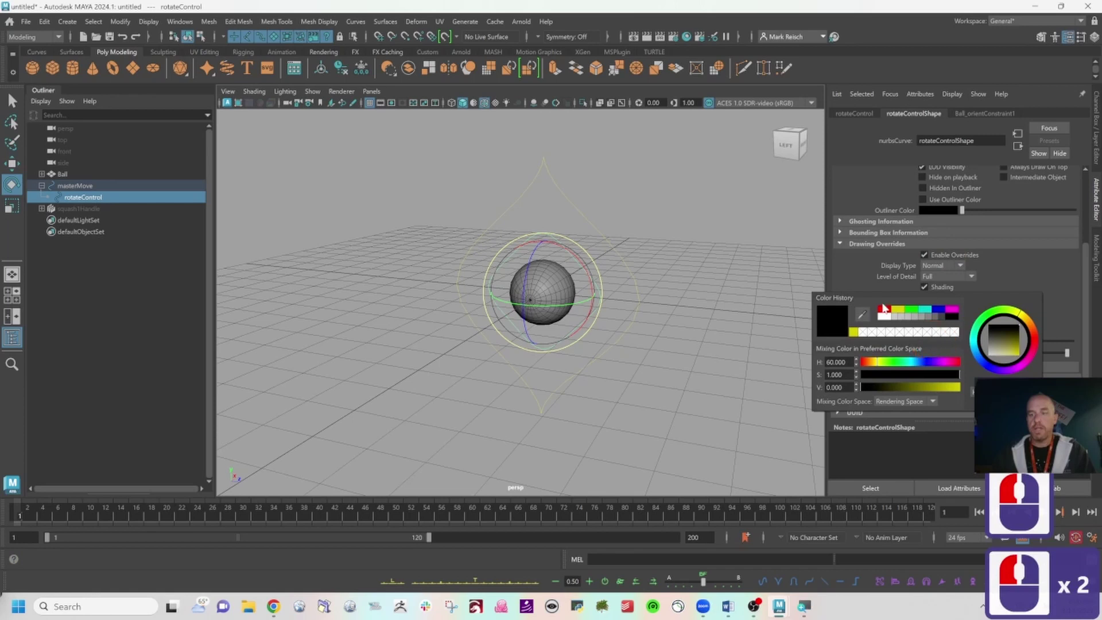
pyautogui.click(668, 246)
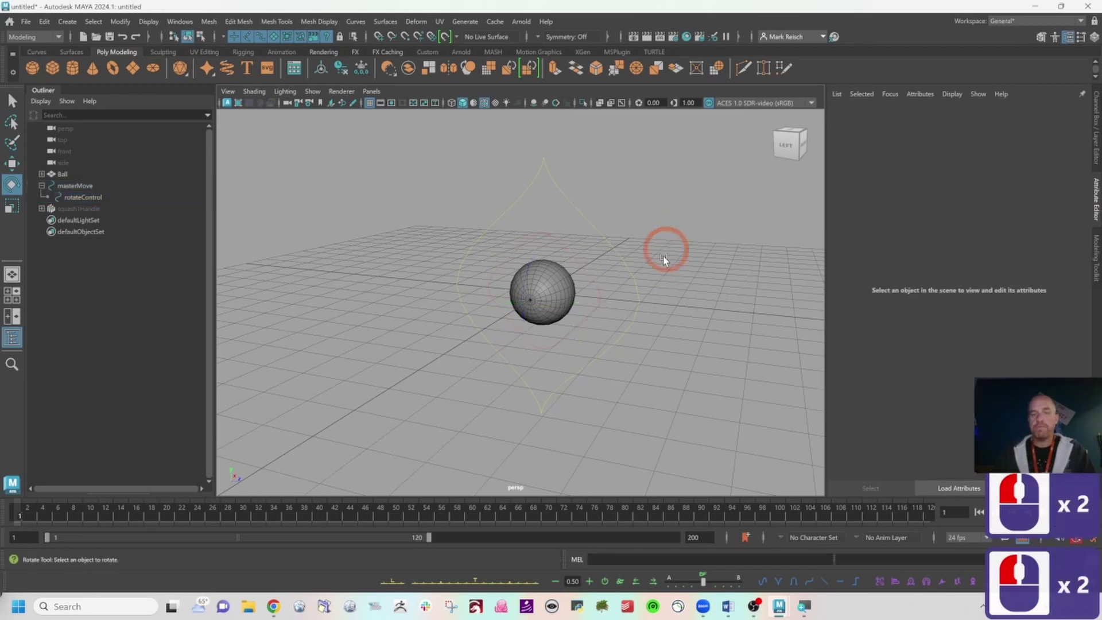
# Step: Examine the recolored control curves around the ball from several angles, and bring back the channel and layer display
pyautogui.keyDown('alt'); pyautogui.moveTo(664, 246); pyautogui.dragTo(653, 313); pyautogui.keyUp('alt')
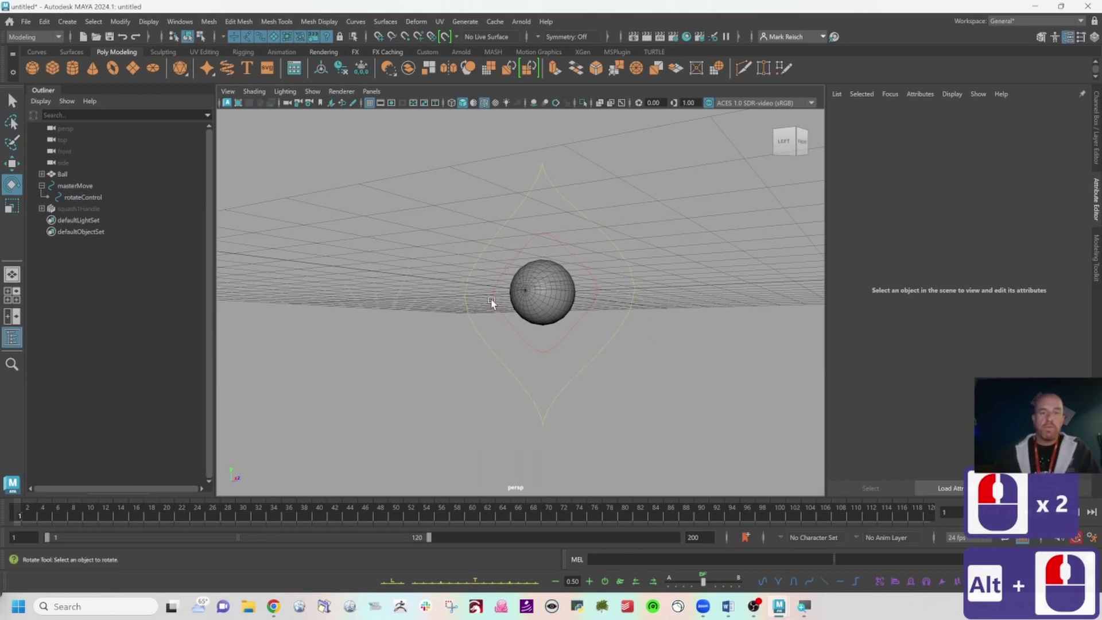
pyautogui.keyDown('alt'); pyautogui.moveTo(477, 248); pyautogui.dragTo(474, 256); pyautogui.keyUp('alt')
pyautogui.click(524, 332)
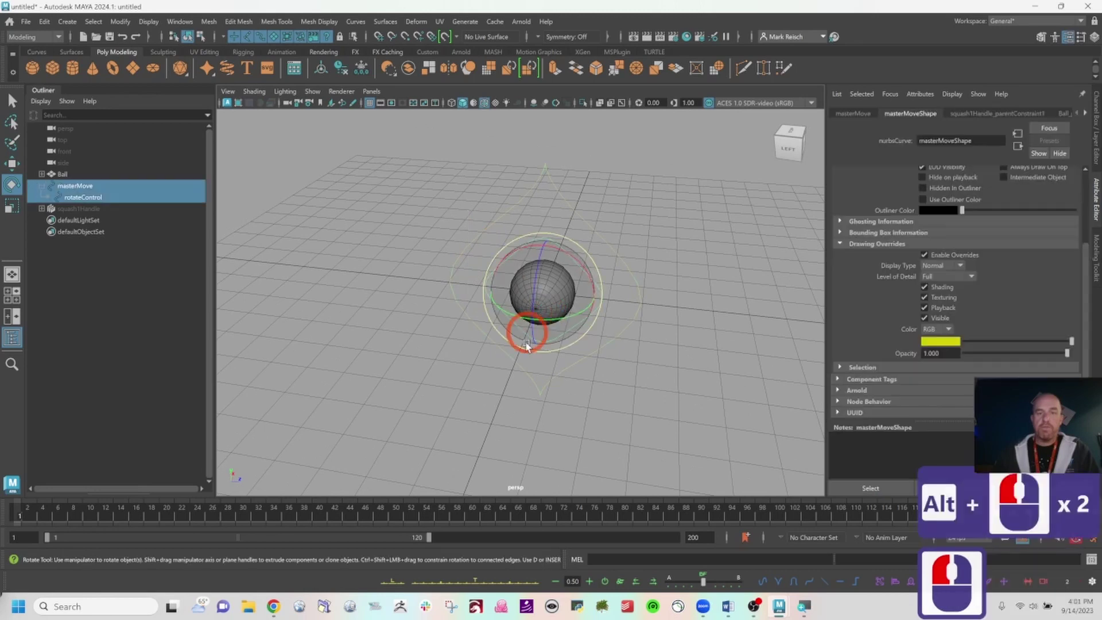
pyautogui.click(410, 177)
pyautogui.click(1064, 163)
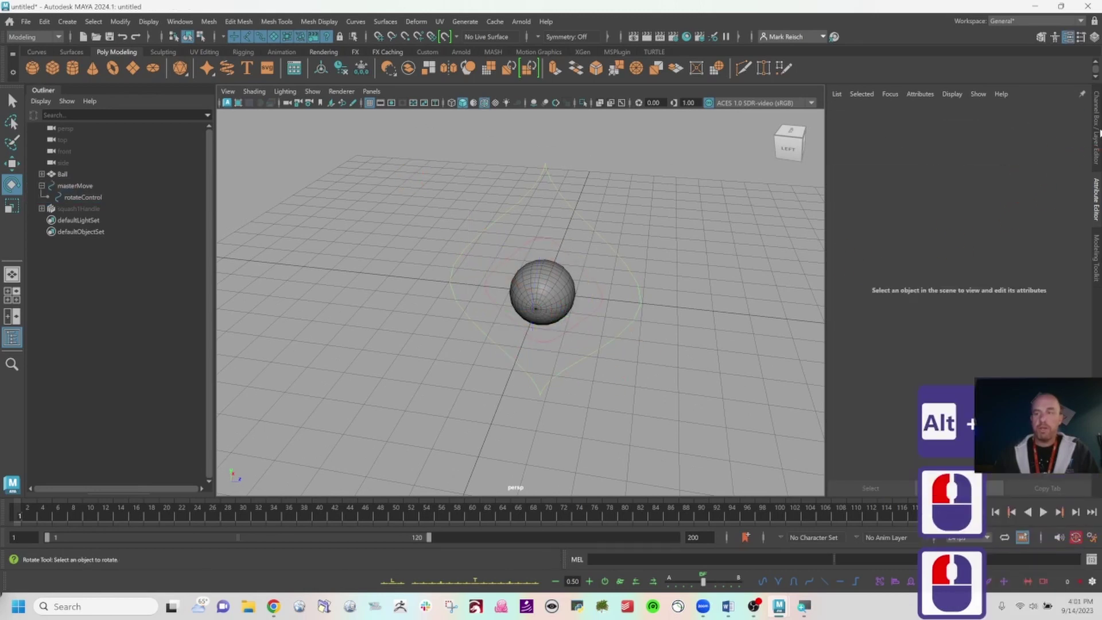
pyautogui.click(1097, 134)
pyautogui.keyDown('alt'); pyautogui.moveTo(725, 221); pyautogui.dragTo(676, 249); pyautogui.keyUp('alt')
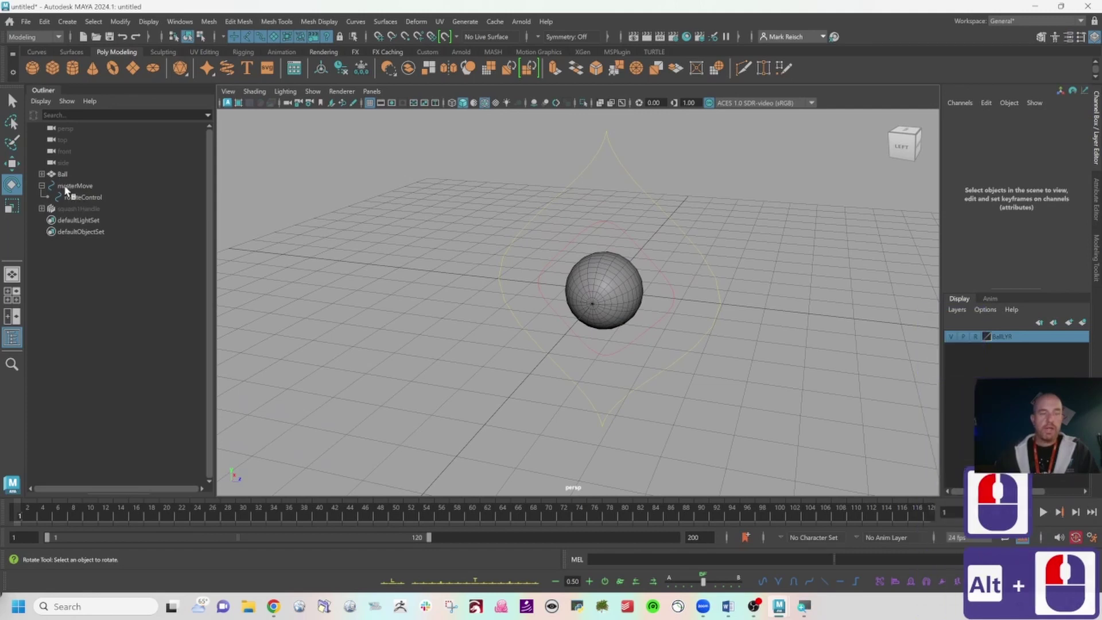
# Step: Review the squash handle, both control curves and the Ball in the scene hierarchy, expanding the Ball to examine its constraints
pyautogui.click(54, 209)
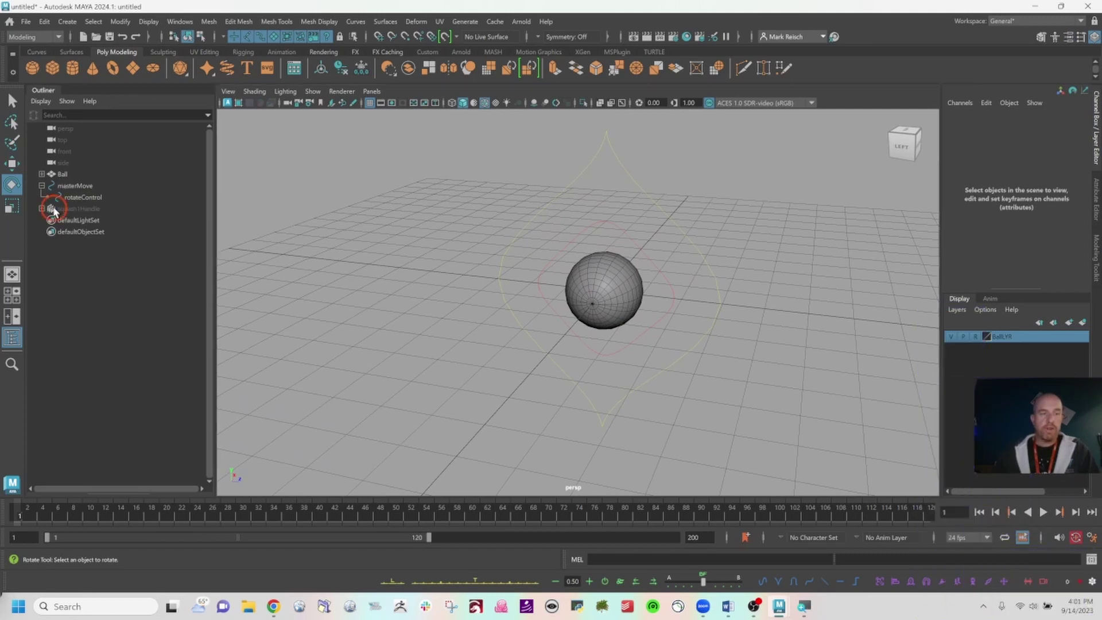
pyautogui.click(89, 210)
pyautogui.moveTo(88, 210); pyautogui.dragTo(89, 200)
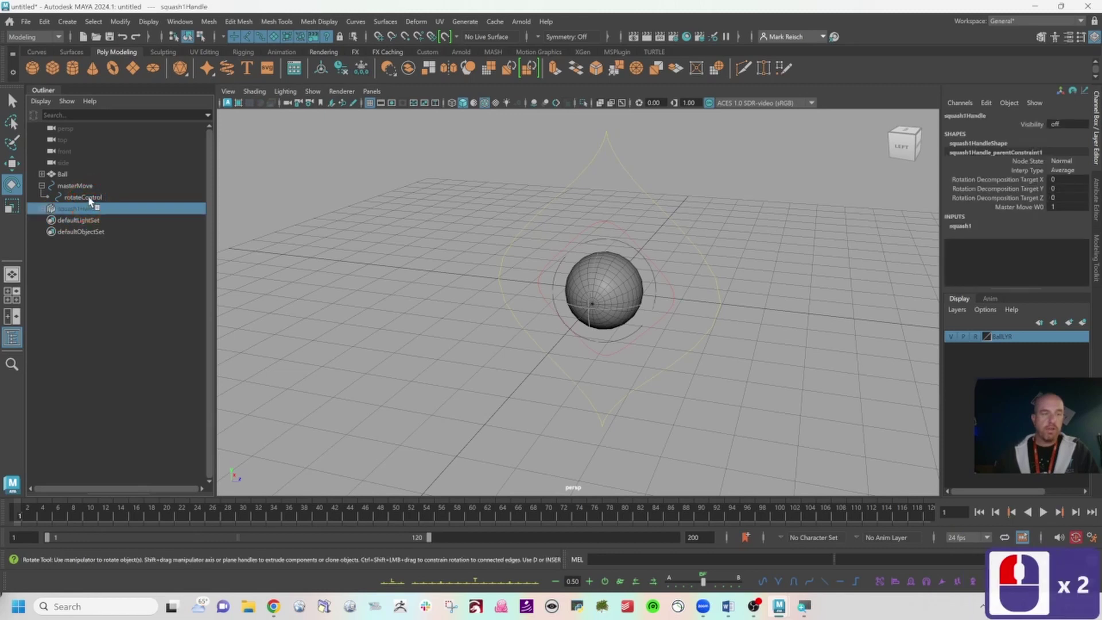
pyautogui.click(88, 197)
pyautogui.click(77, 187)
pyautogui.click(65, 174)
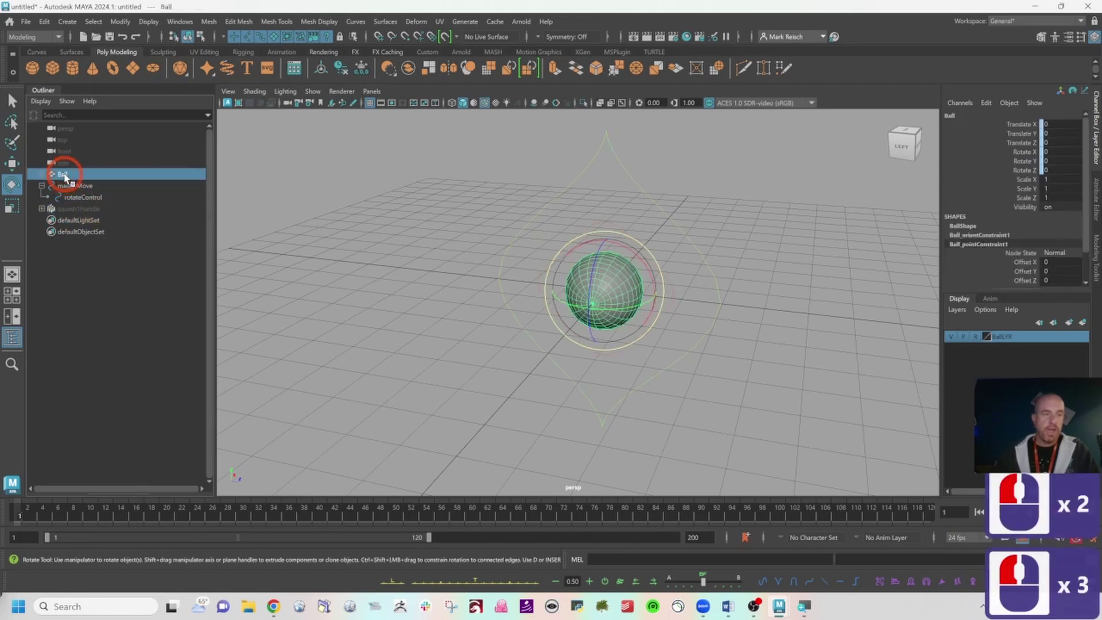
pyautogui.click(41, 175)
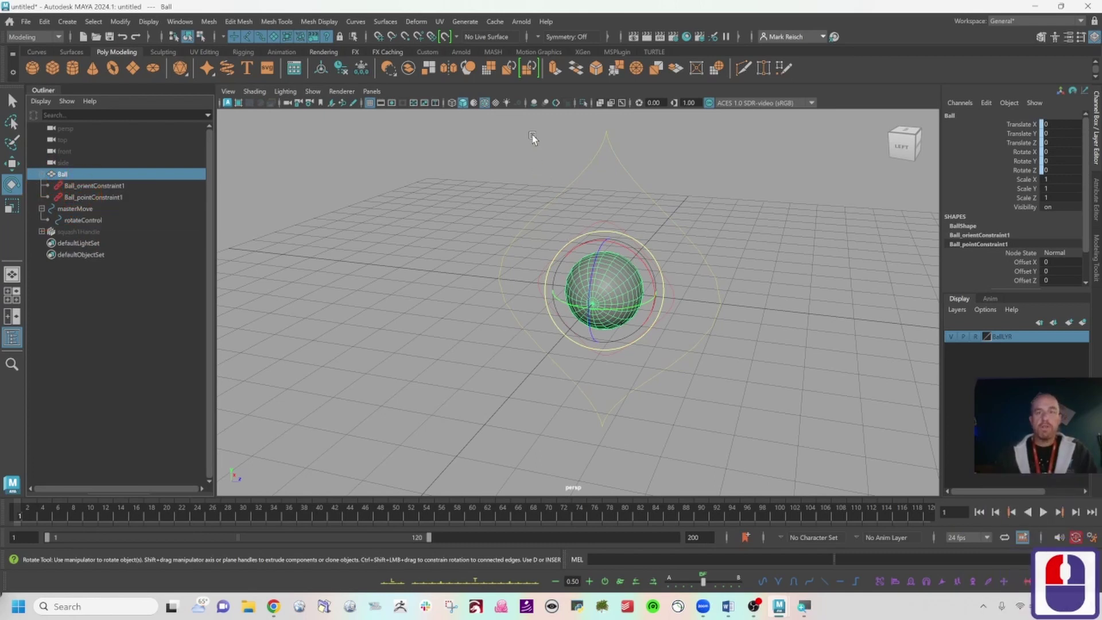
# Step: Group the masterMove curve together with its child rotateControl
pyautogui.moveTo(532, 132); pyautogui.dragTo(682, 157)
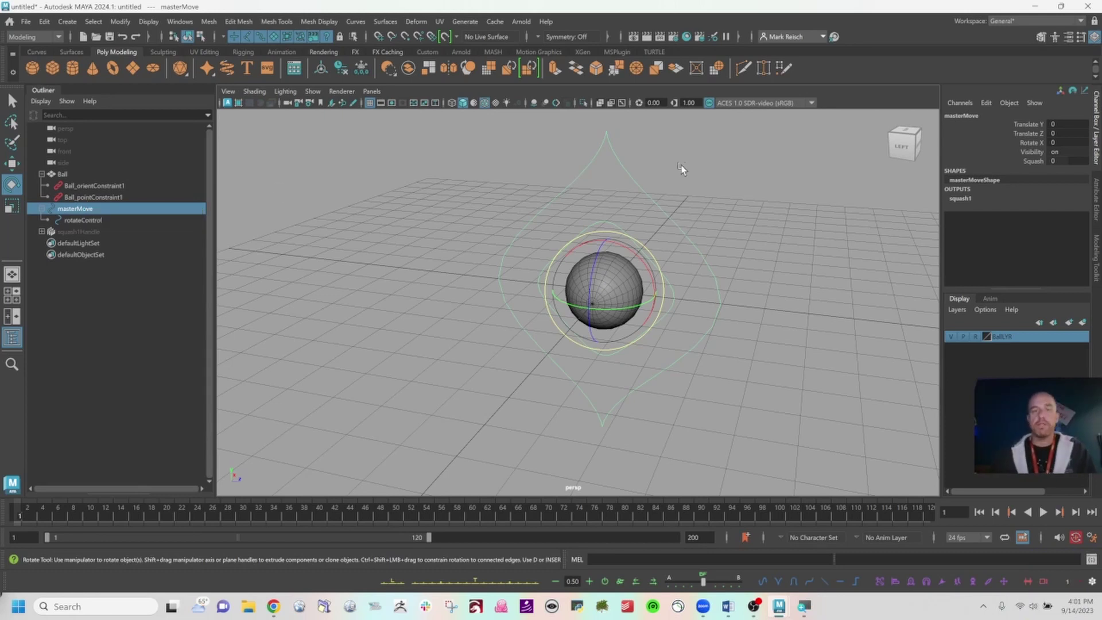
pyautogui.moveTo(662, 168); pyautogui.dragTo(554, 170)
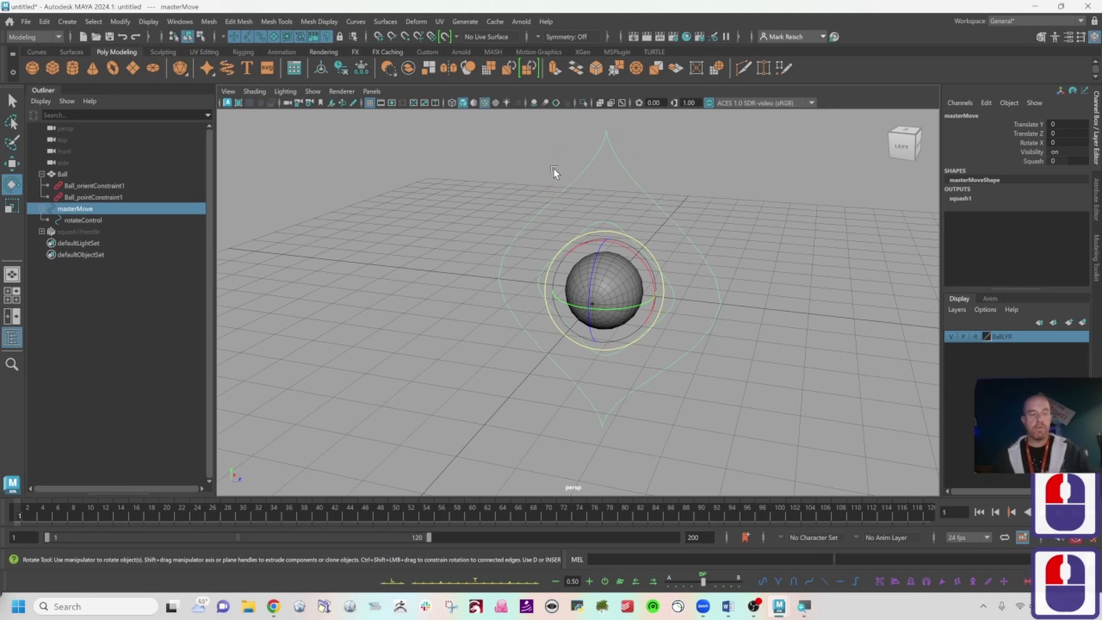
pyautogui.hotkey('ctrl', 'g')
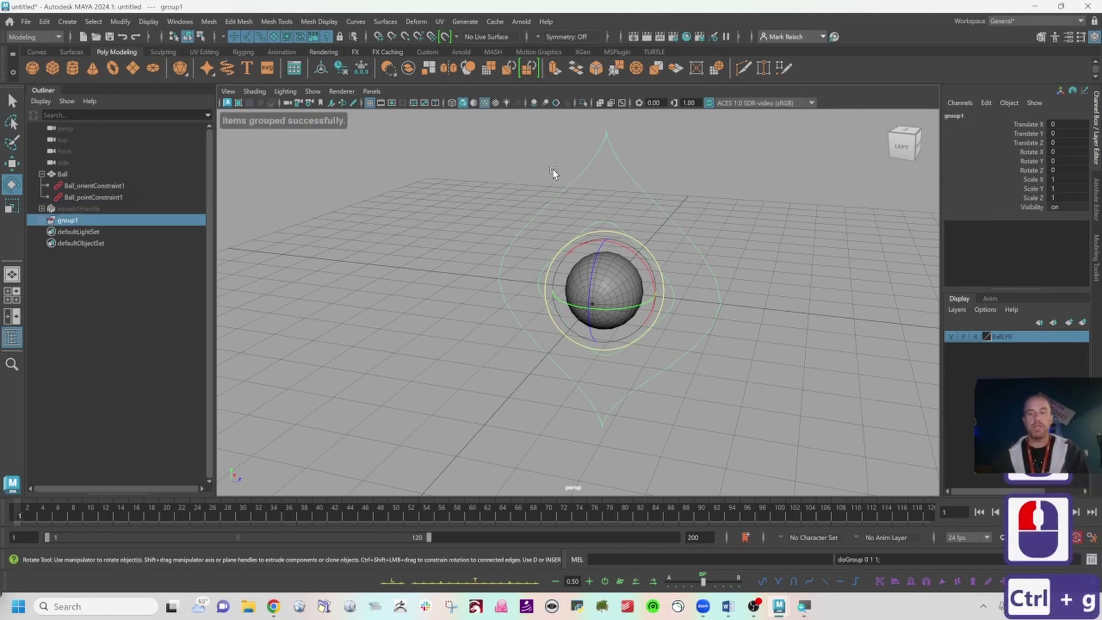
# Step: Rename the new group holding the masterMove and rotateControl curves as ControlsGRP
pyautogui.doubleClick(973, 116)
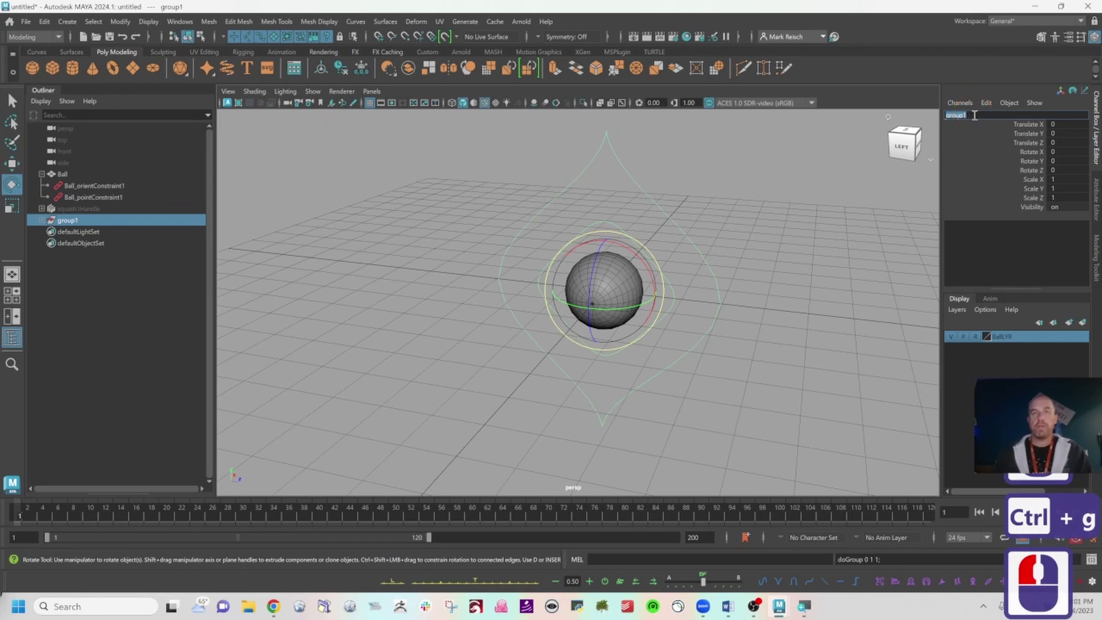
pyautogui.write('Con')
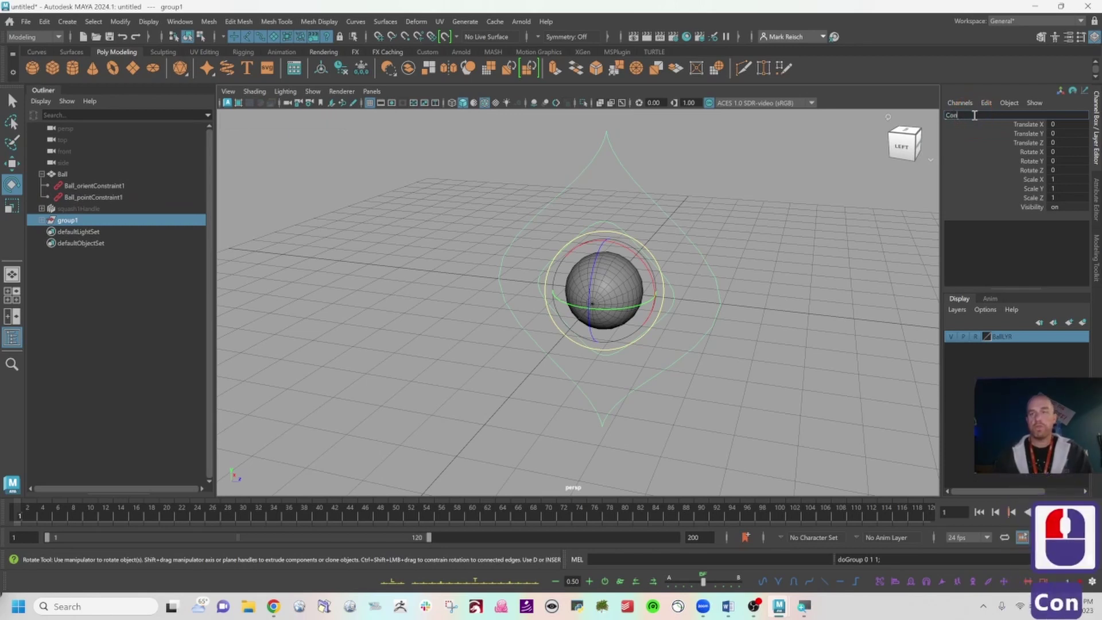
pyautogui.write('trols')
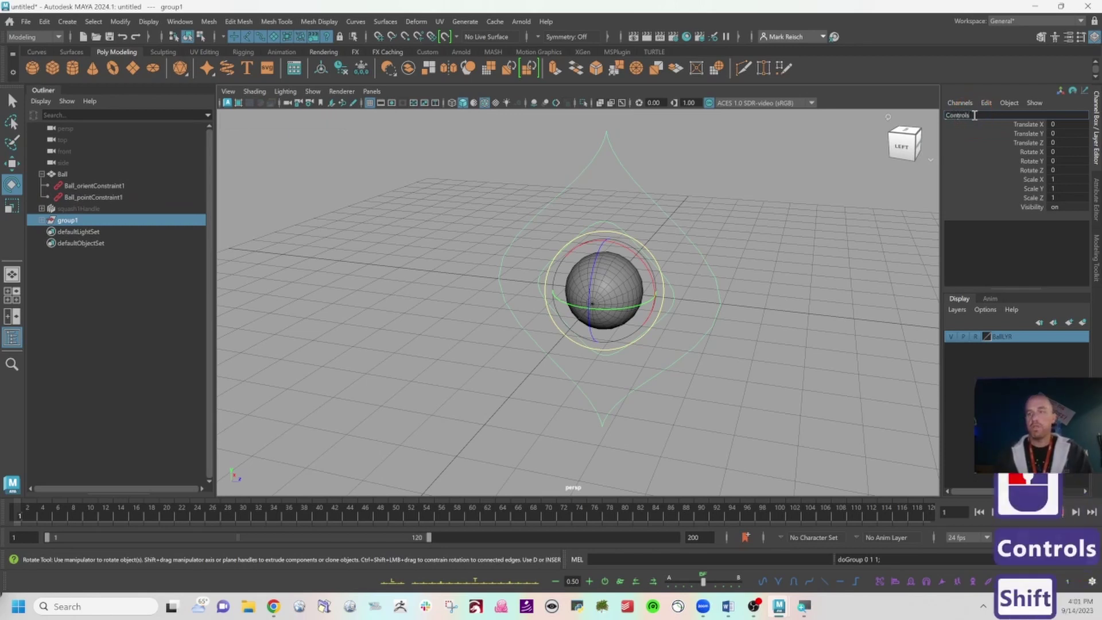
pyautogui.write('GRP')
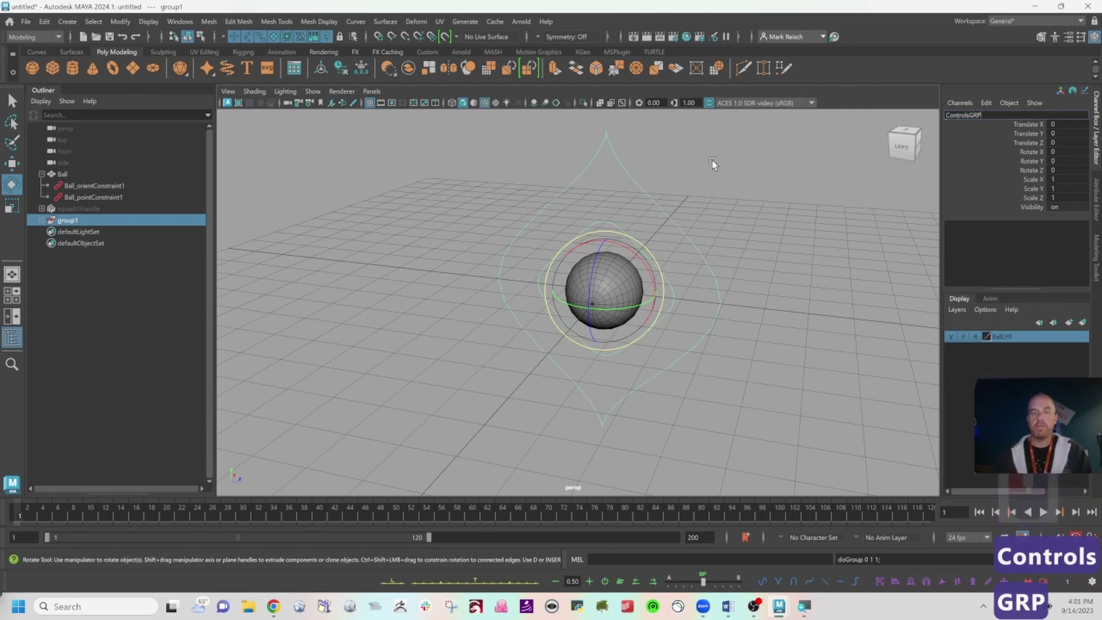
pyautogui.press('Return')
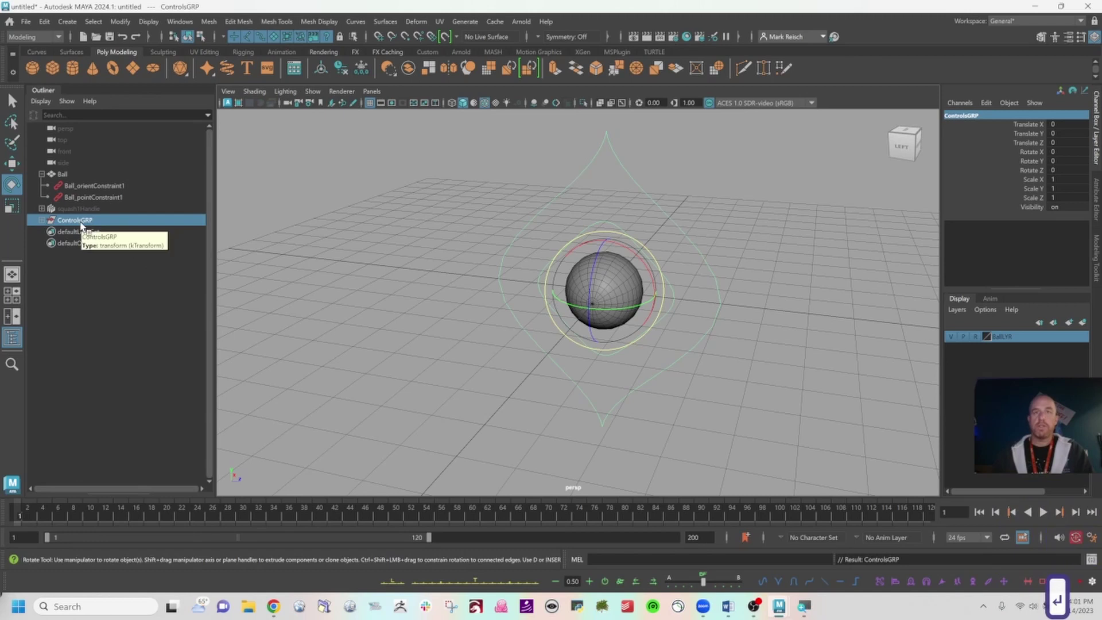
pyautogui.scroll(-2, 577, 302)
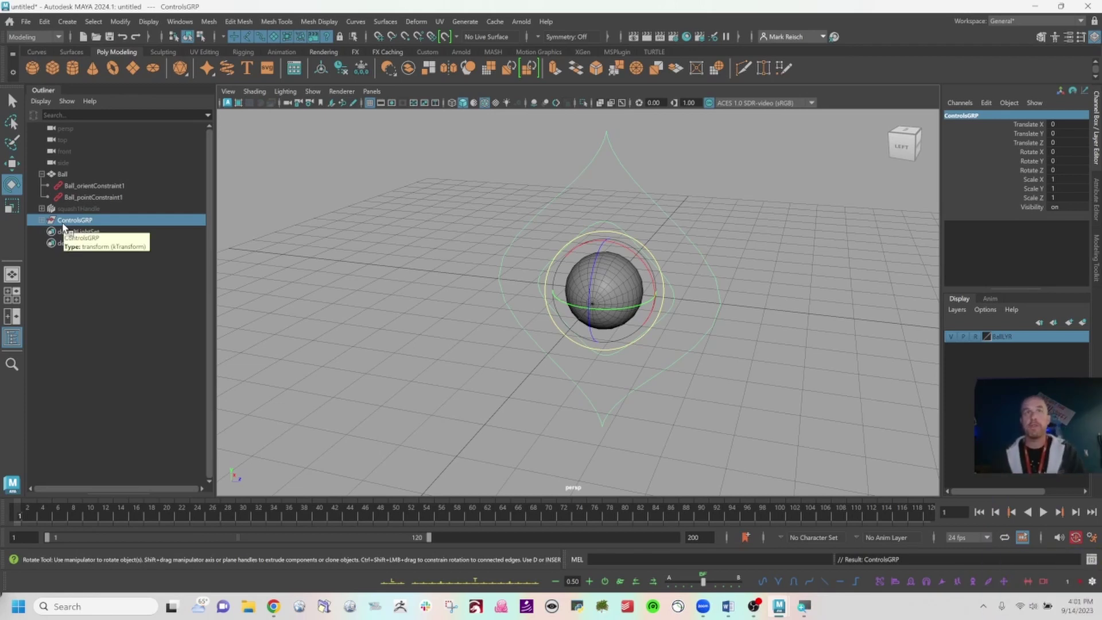
# Step: Collapse the Ball's hierarchy, place the Ball in its own group, and expand that group
pyautogui.click(63, 174)
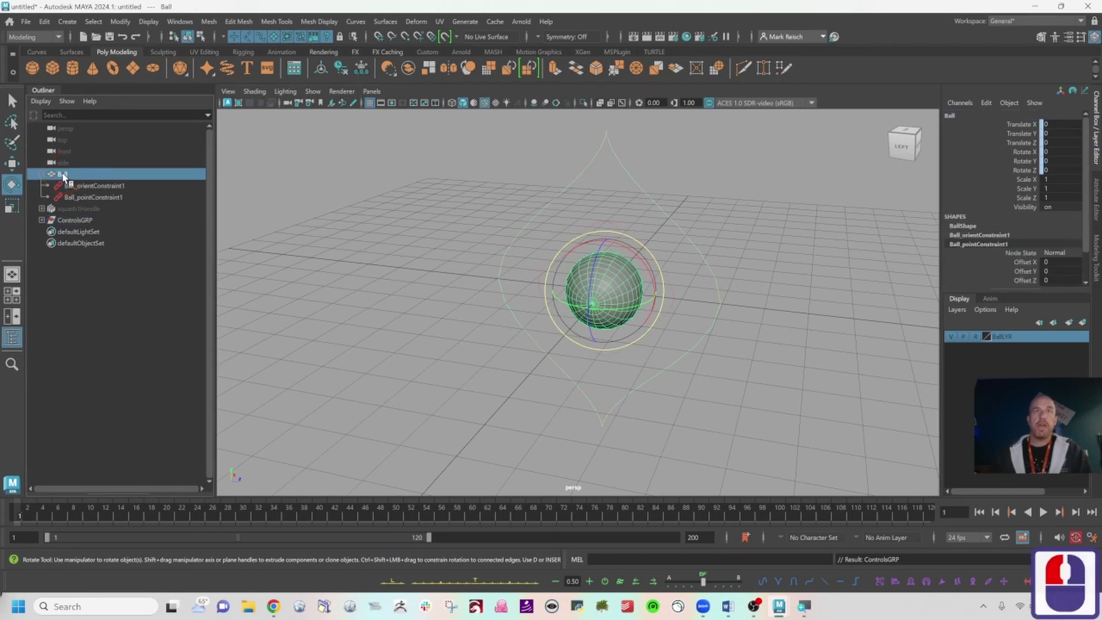
pyautogui.click(45, 173)
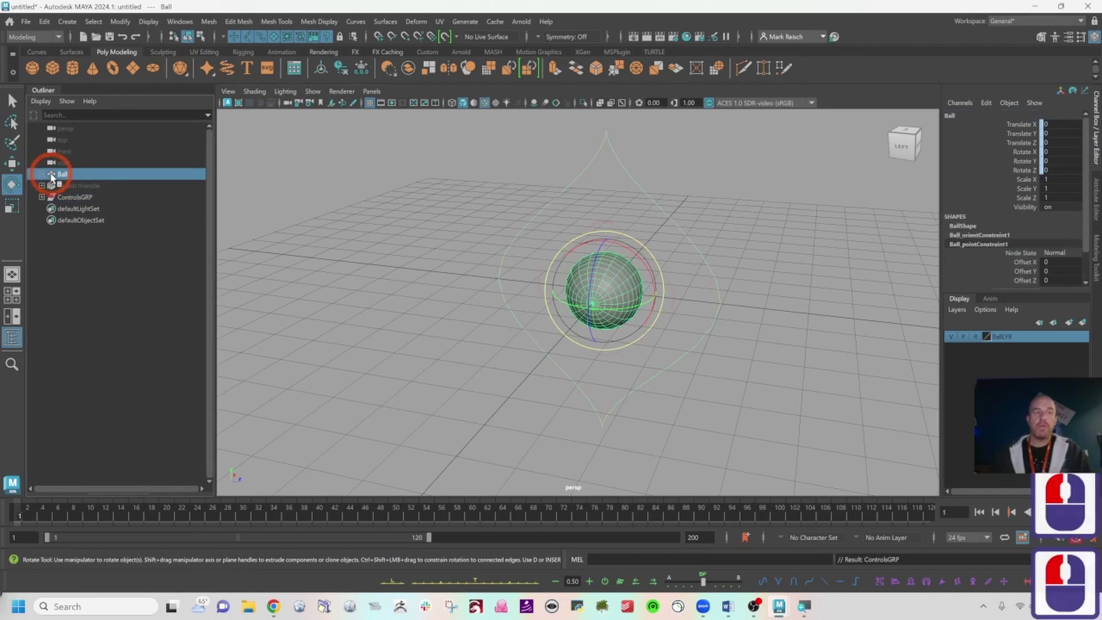
pyautogui.click(380, 175)
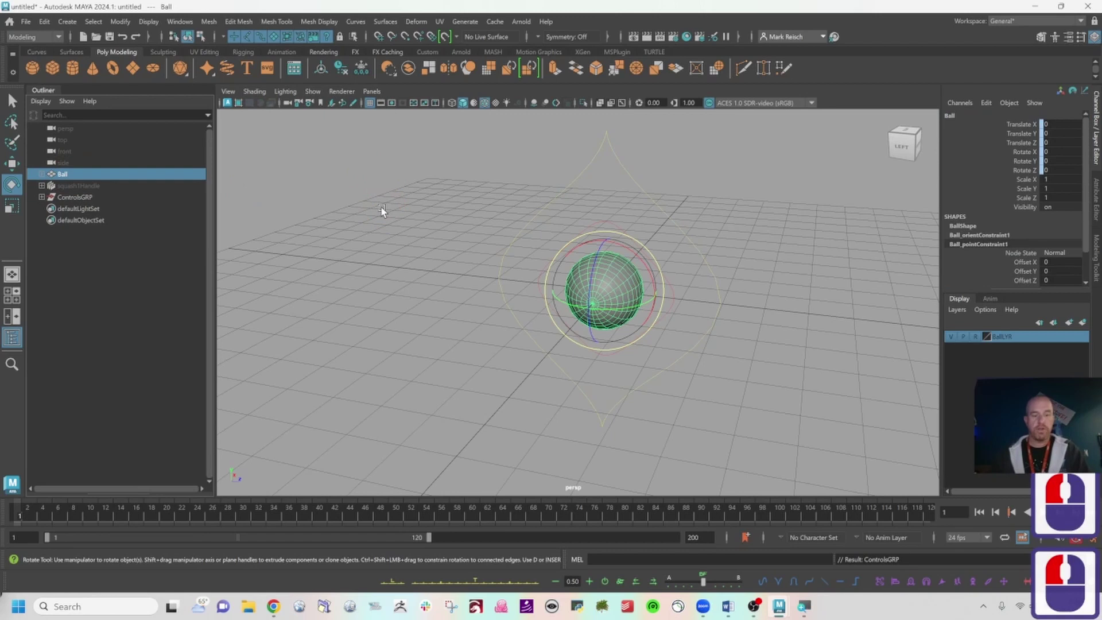
pyautogui.hotkey('ctrl', 'g')
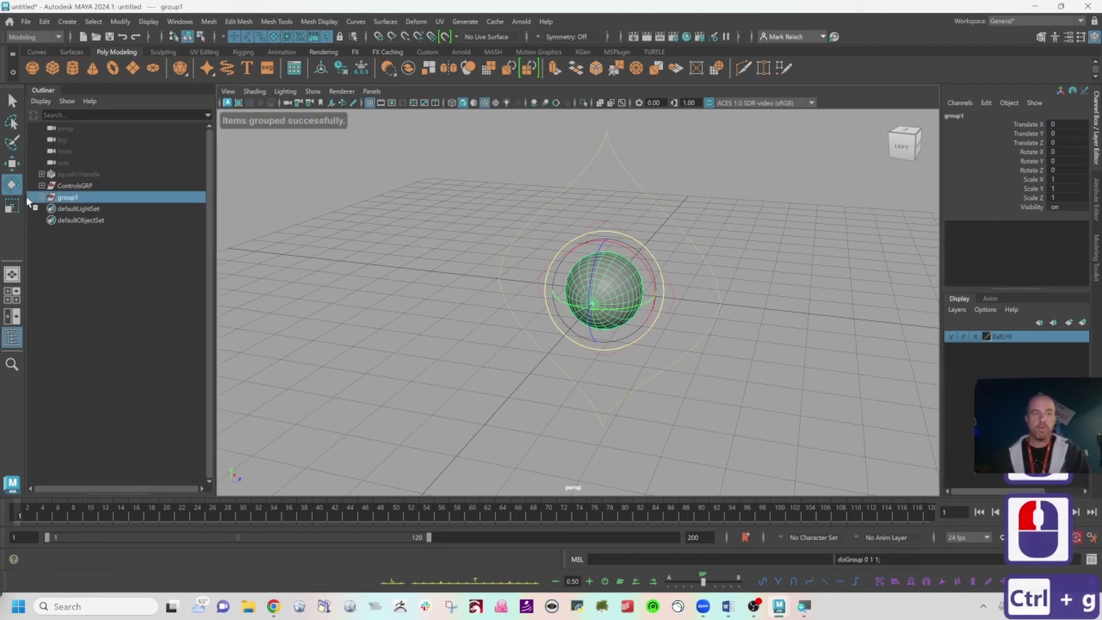
pyautogui.click(43, 198)
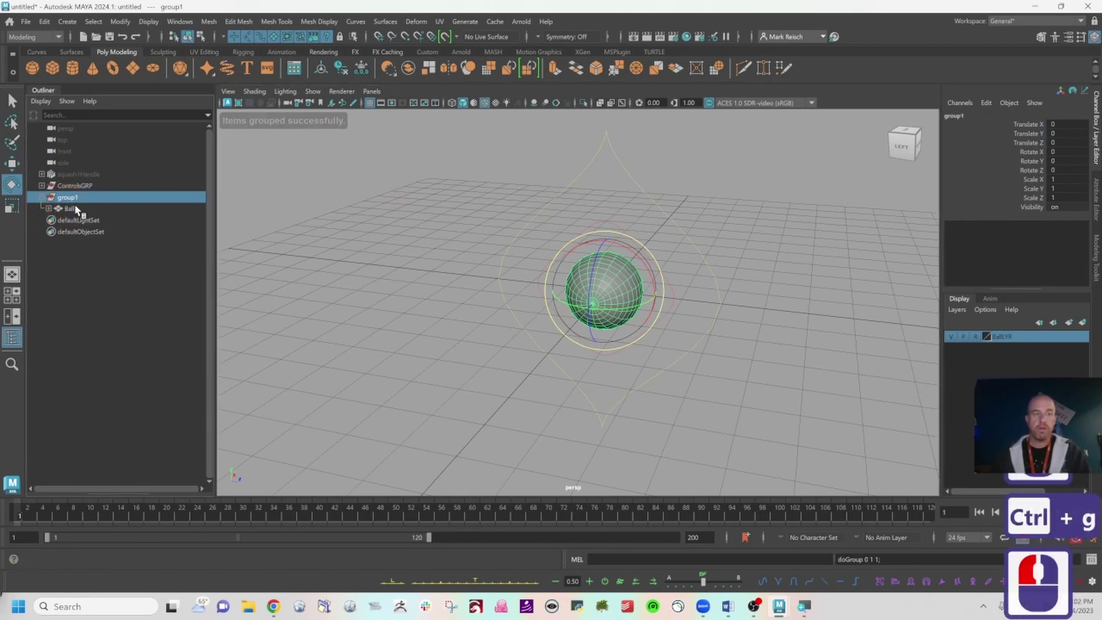
# Step: Rename the group containing the Ball as GeometryGRP
pyautogui.click(953, 121)
pyautogui.click(957, 117)
pyautogui.click(791, 250)
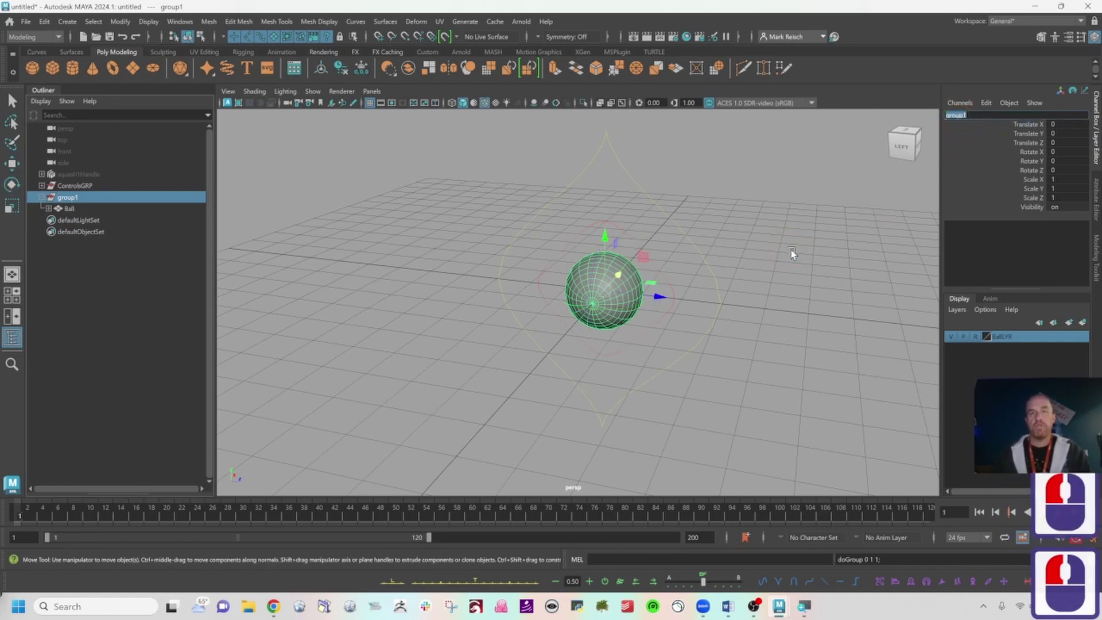
pyautogui.write('Geome')
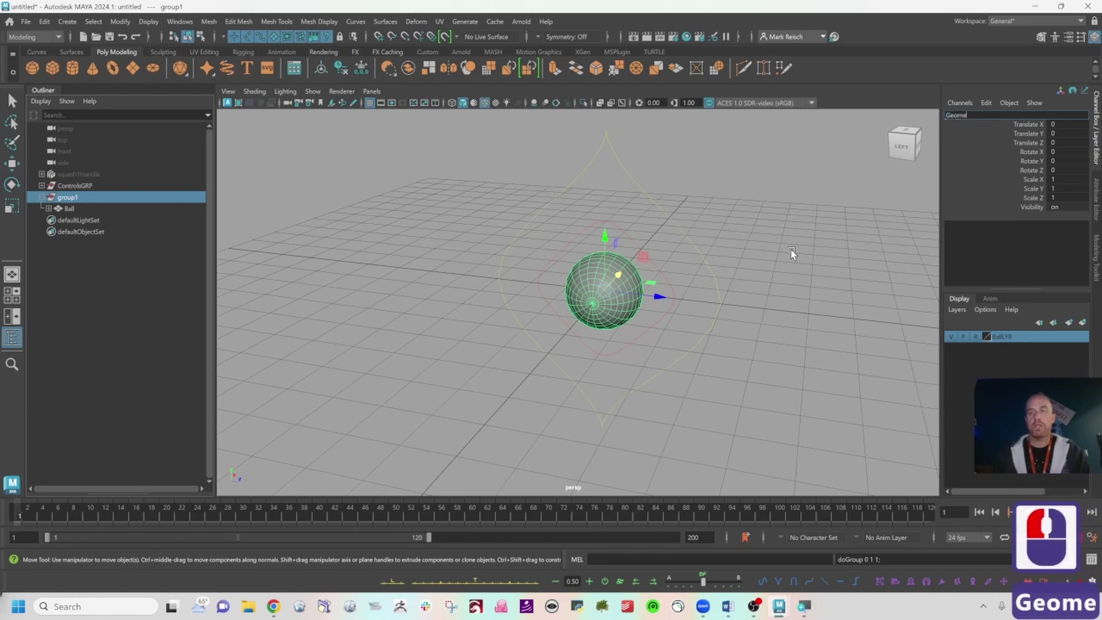
pyautogui.write('try')
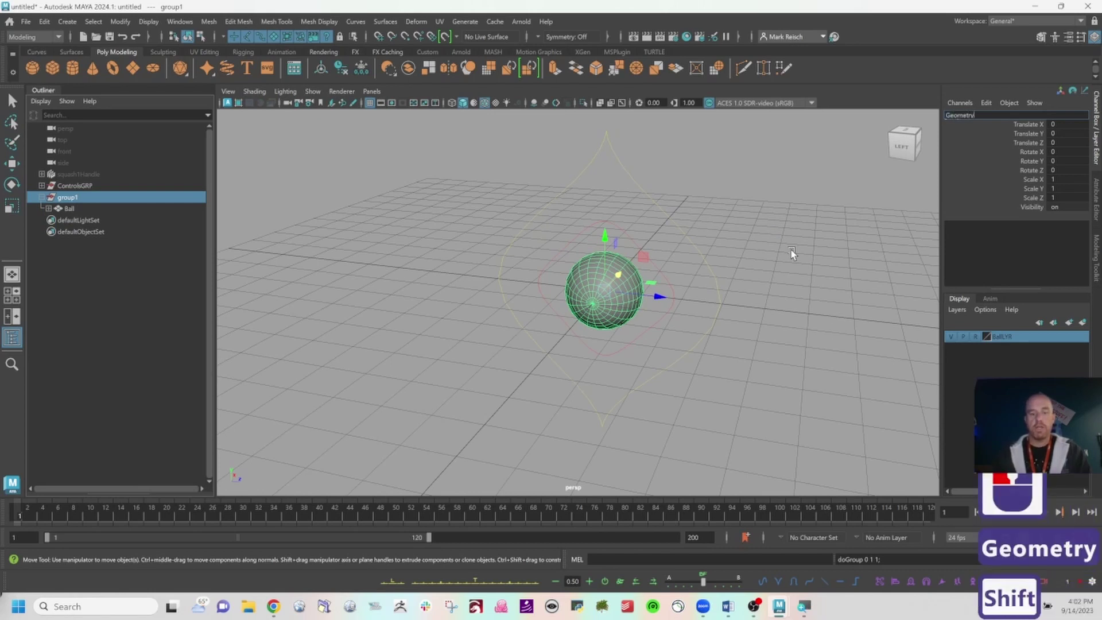
pyautogui.write('GRP')
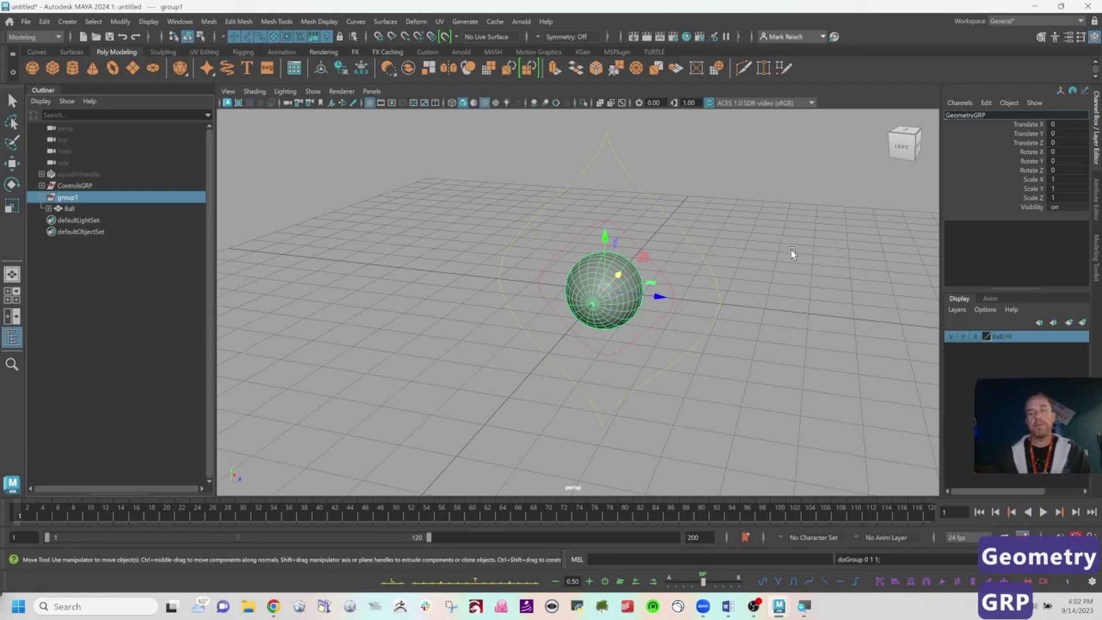
pyautogui.press('Return')
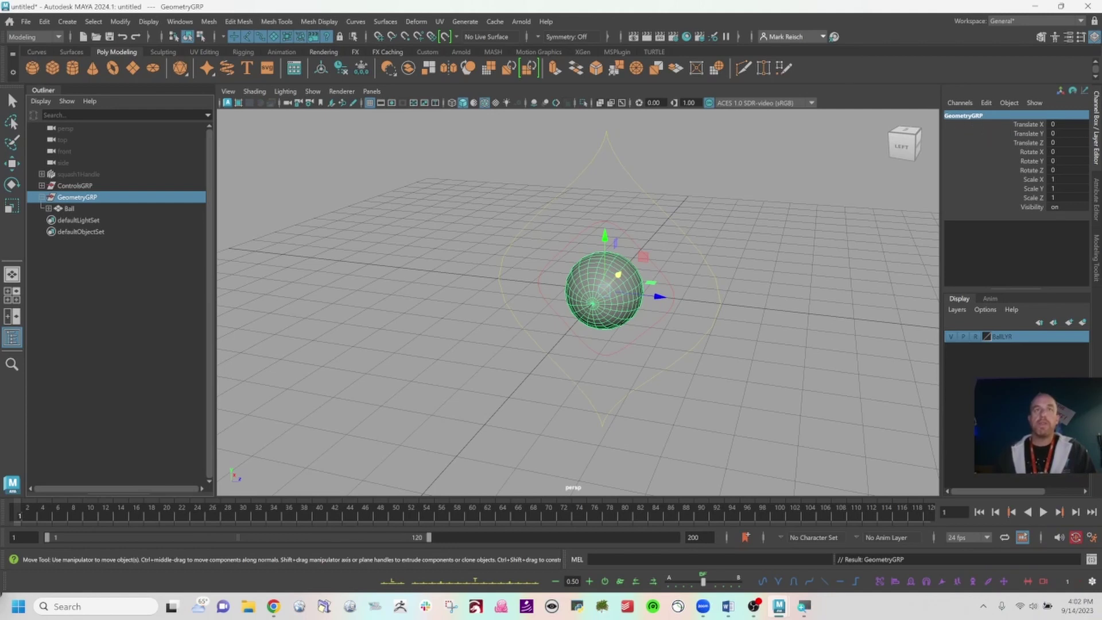
# Step: Collapse GeometryGRP and group it together with ControlsGRP under one parent group
pyautogui.click(41, 199)
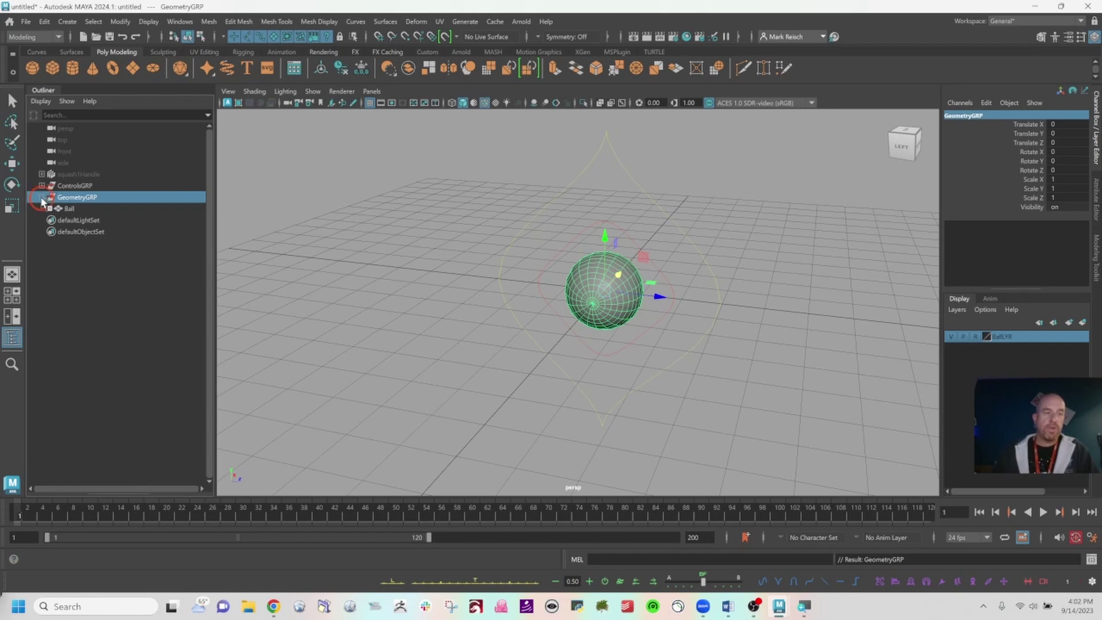
pyautogui.press('e')
pyautogui.click(75, 185)
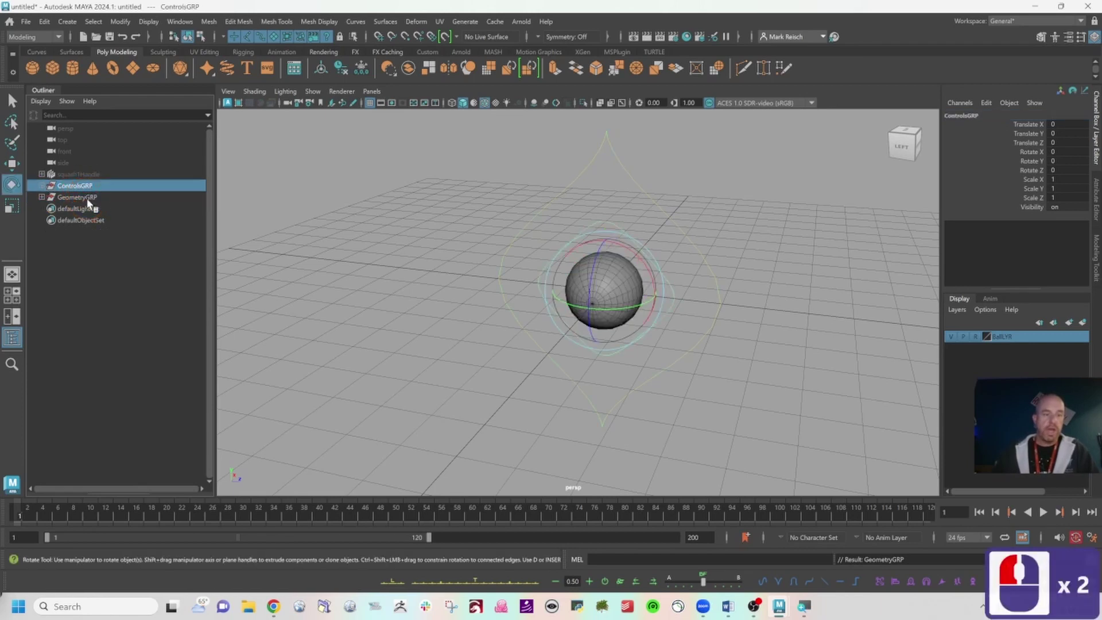
pyautogui.keyDown('ctrl'); pyautogui.click(88, 200); pyautogui.keyUp('ctrl')
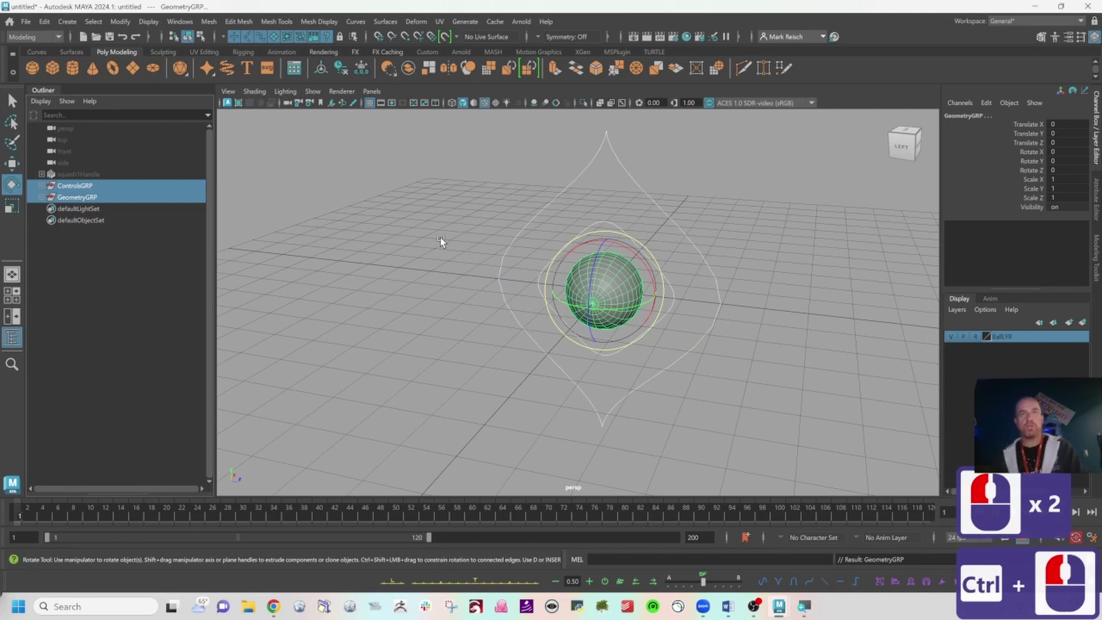
pyautogui.hotkey('ctrl', 'g')
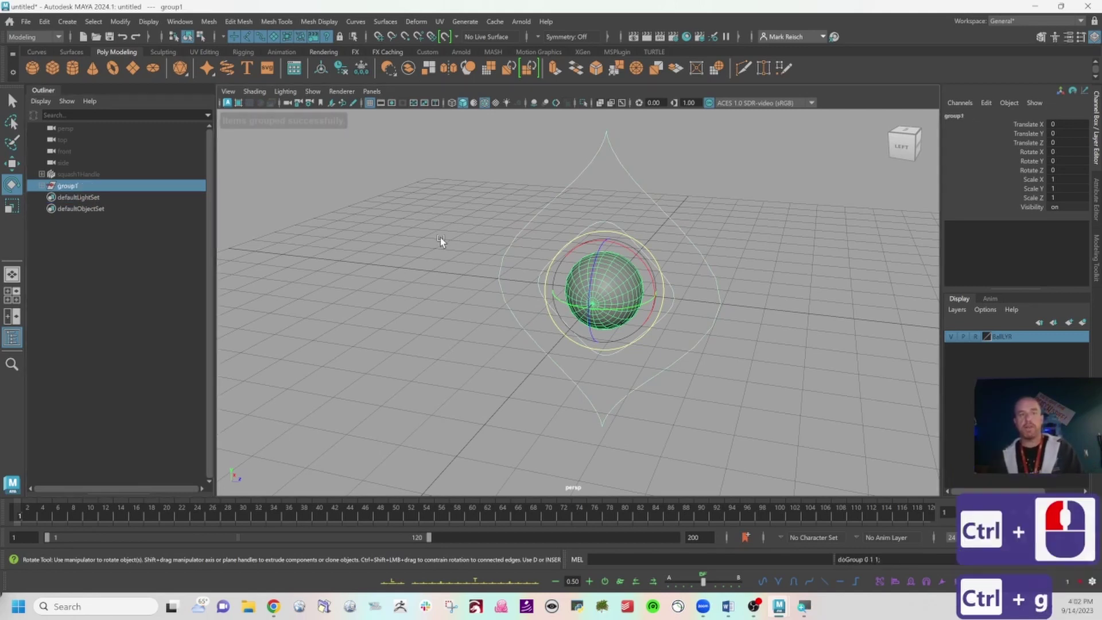
# Step: Rename the parent group of ControlsGRP and GeometryGRP as BallRig
pyautogui.doubleClick(63, 185)
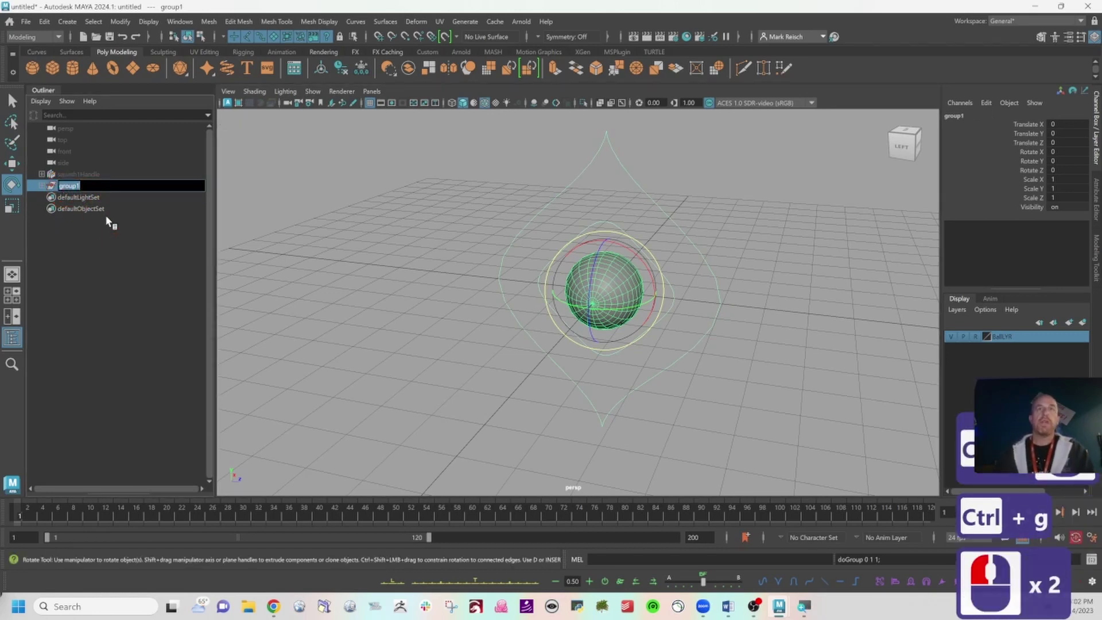
pyautogui.write('Ball')
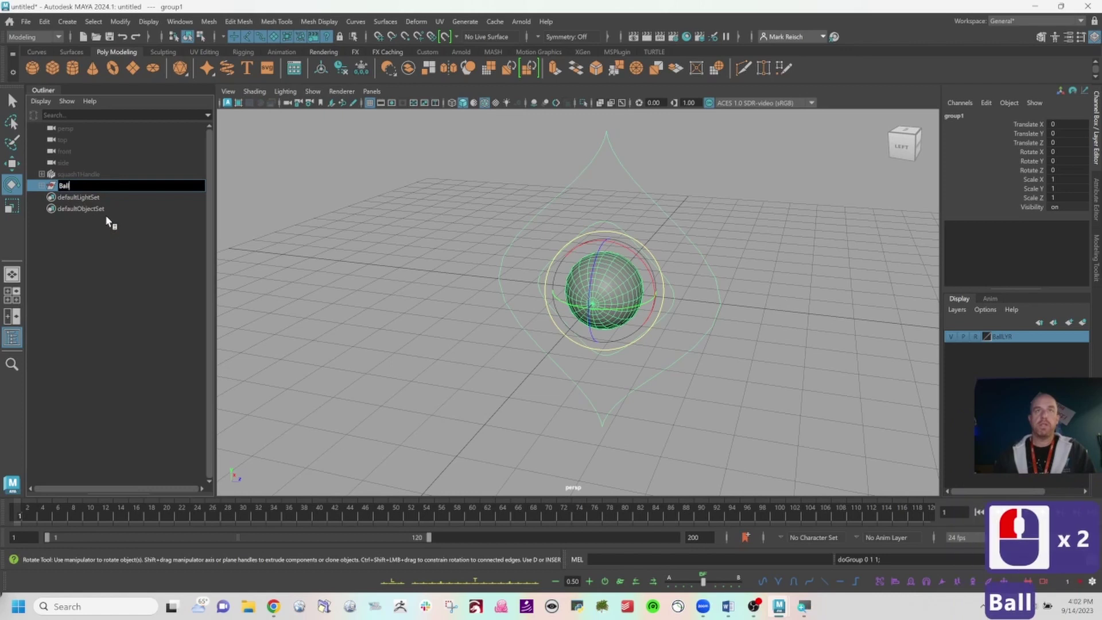
pyautogui.write('Rig')
pyautogui.press('Return')
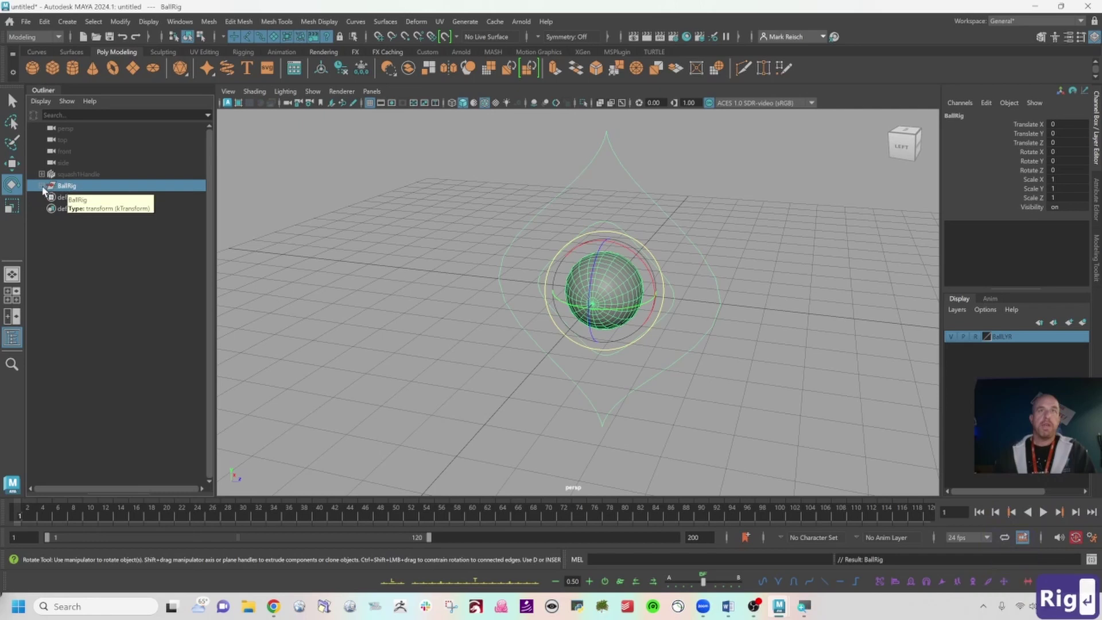
# Step: Place the hidden squash1Handle in its own group and name that group DoNotTouchGRP
pyautogui.click(81, 173)
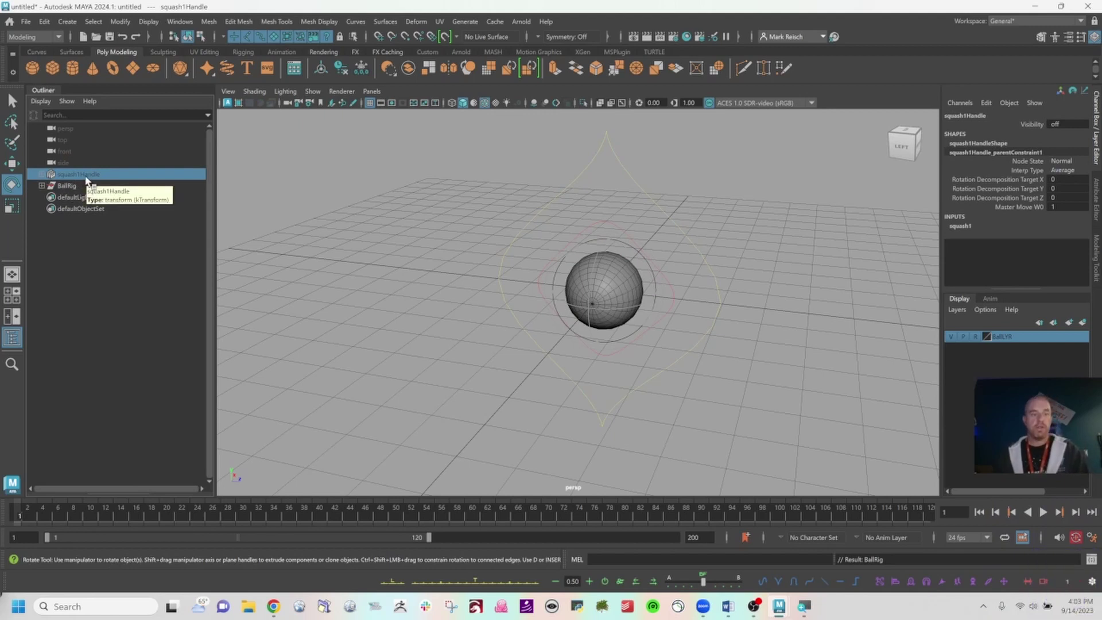
pyautogui.hotkey('ctrl', 'g')
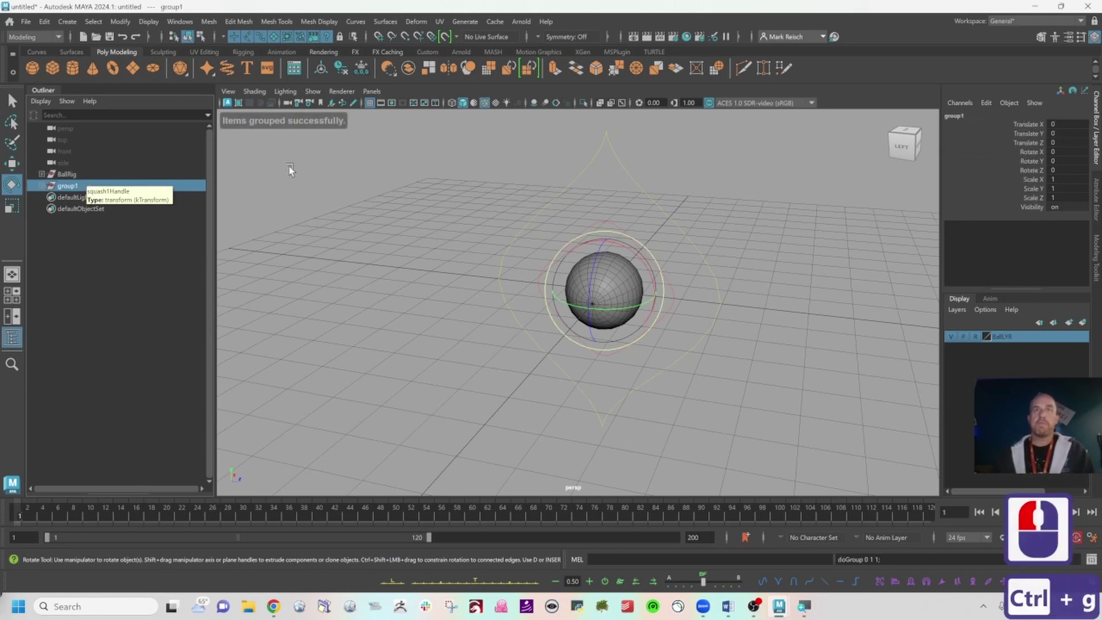
pyautogui.doubleClick(957, 115)
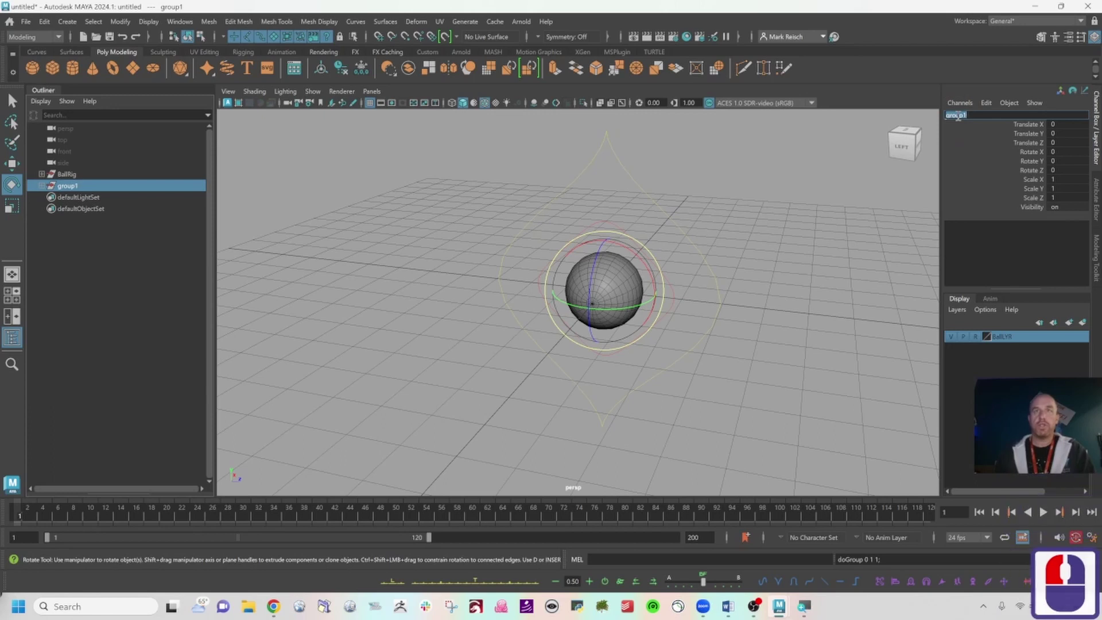
pyautogui.write('DoNotTouch')
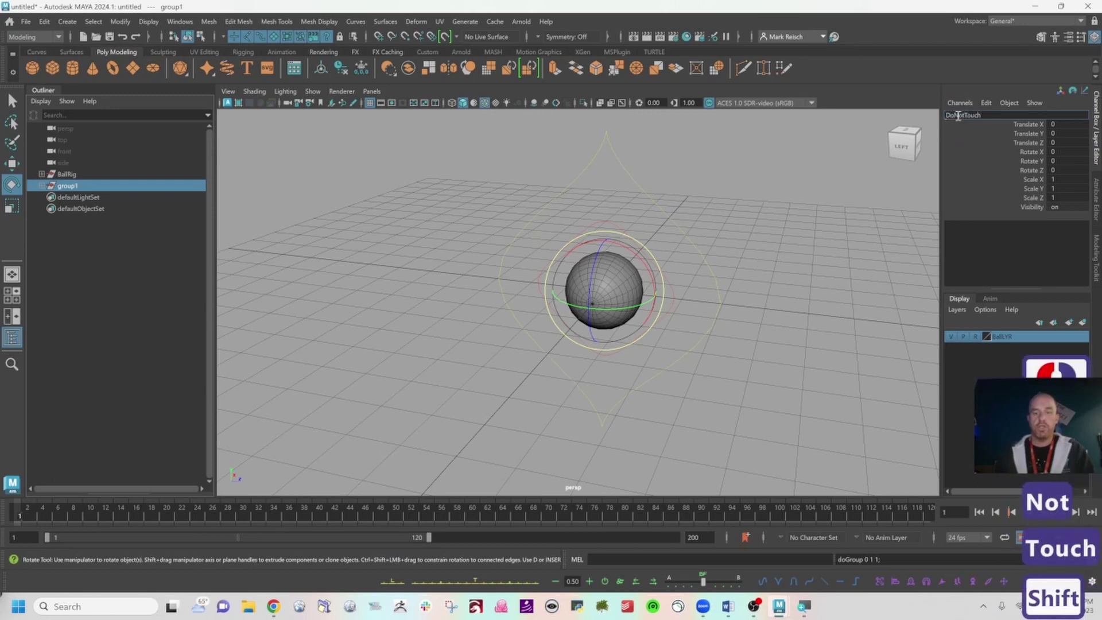
pyautogui.write('GRP')
pyautogui.press('Return')
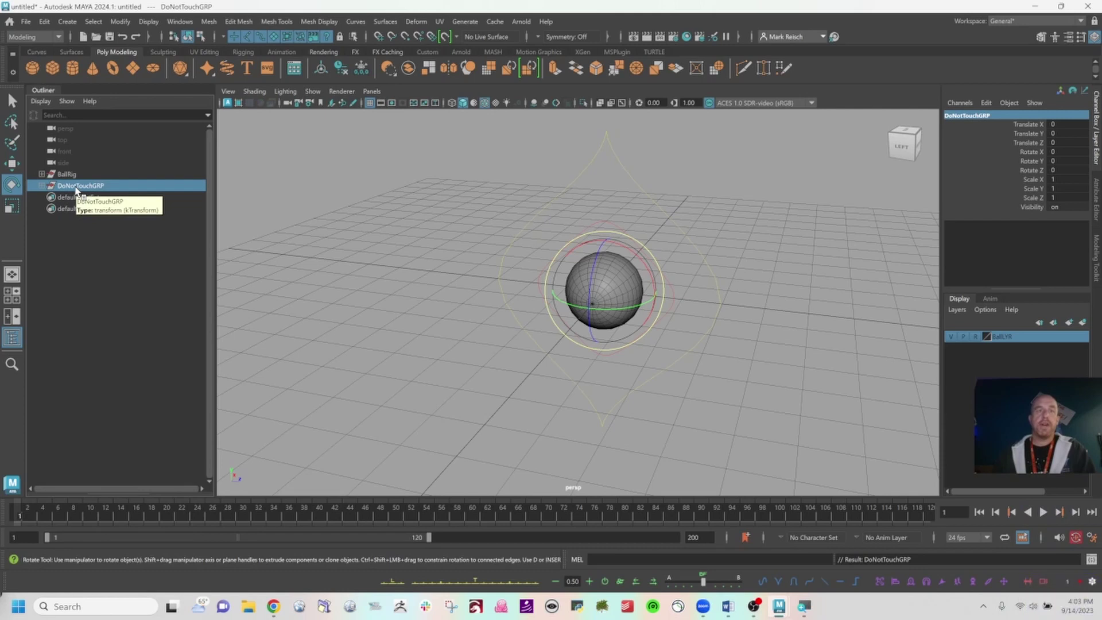
# Step: Parent DoNotTouchGRP under BallRig, expand BallRig to show its three subgroups, and clear the selection
pyautogui.scroll(-16, 74, 187)
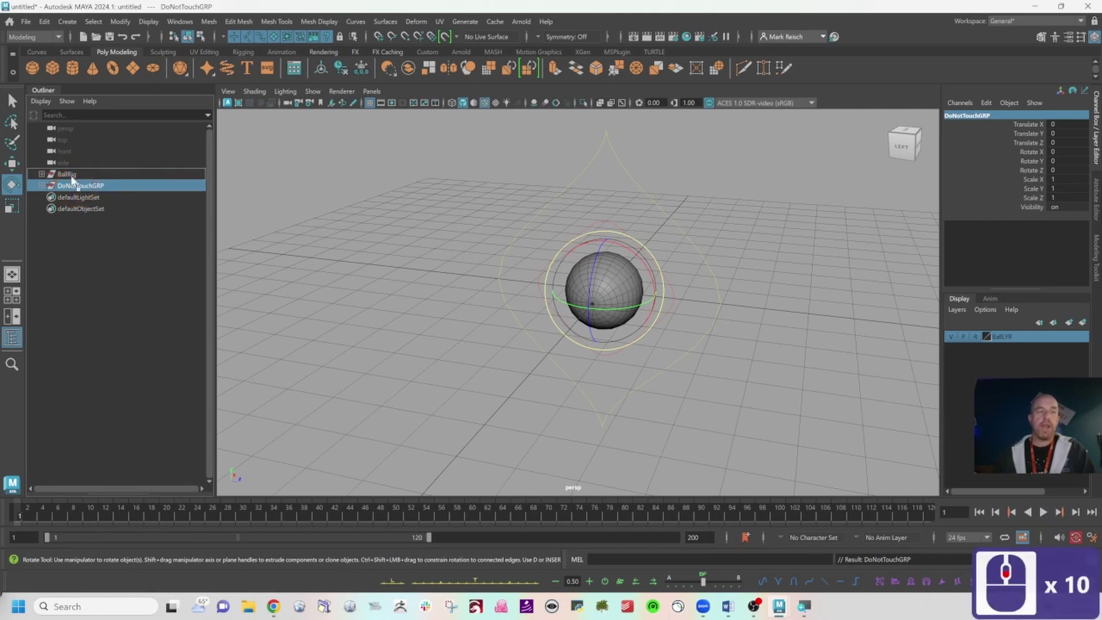
pyautogui.moveTo(72, 182); pyautogui.dragTo(72, 175, button='middle')
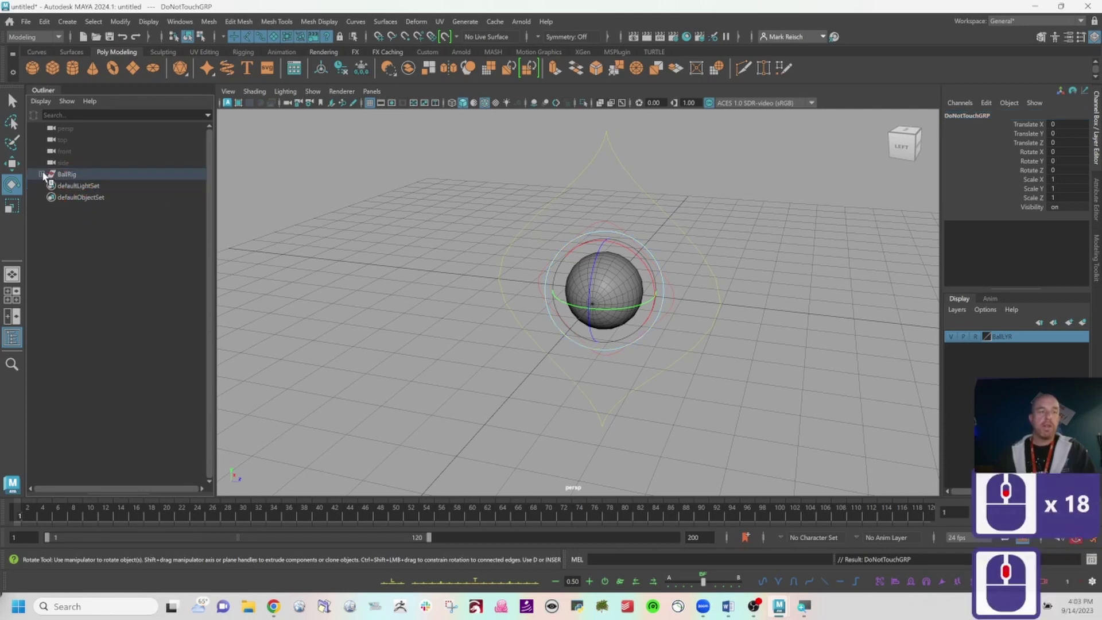
pyautogui.click(42, 174)
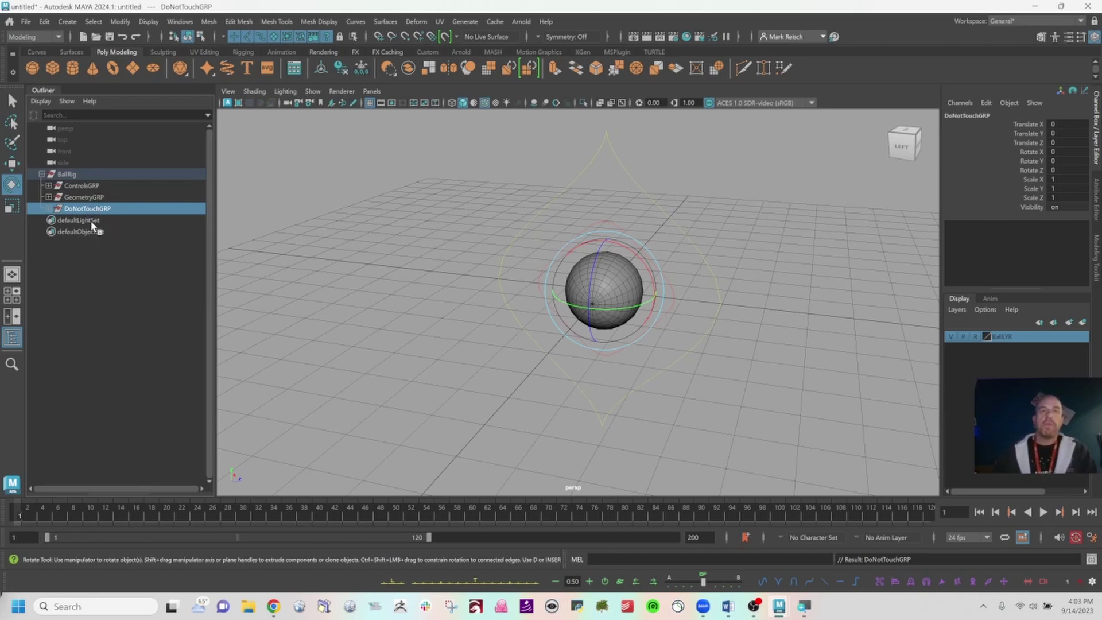
pyautogui.scroll(-12, 261, 73)
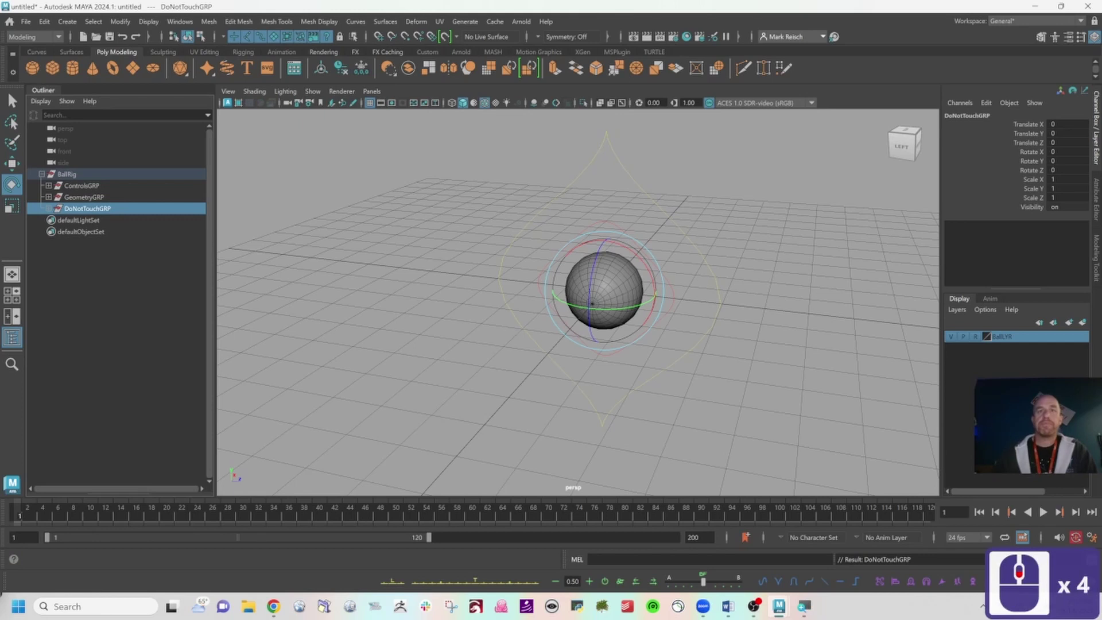
pyautogui.scroll(-3, 364, 350)
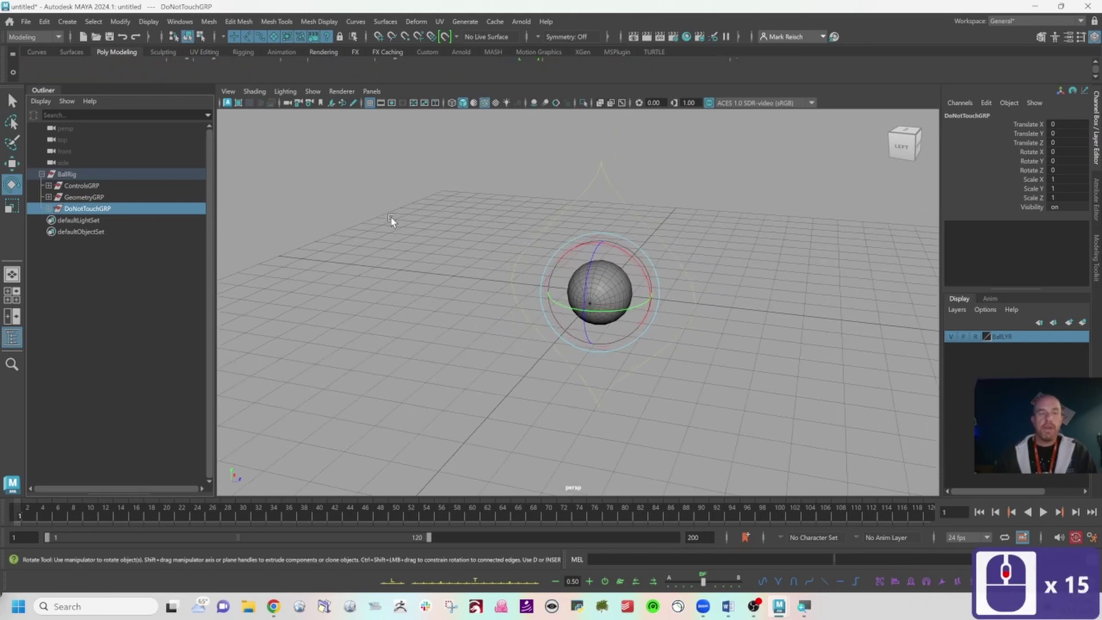
pyautogui.click(395, 244)
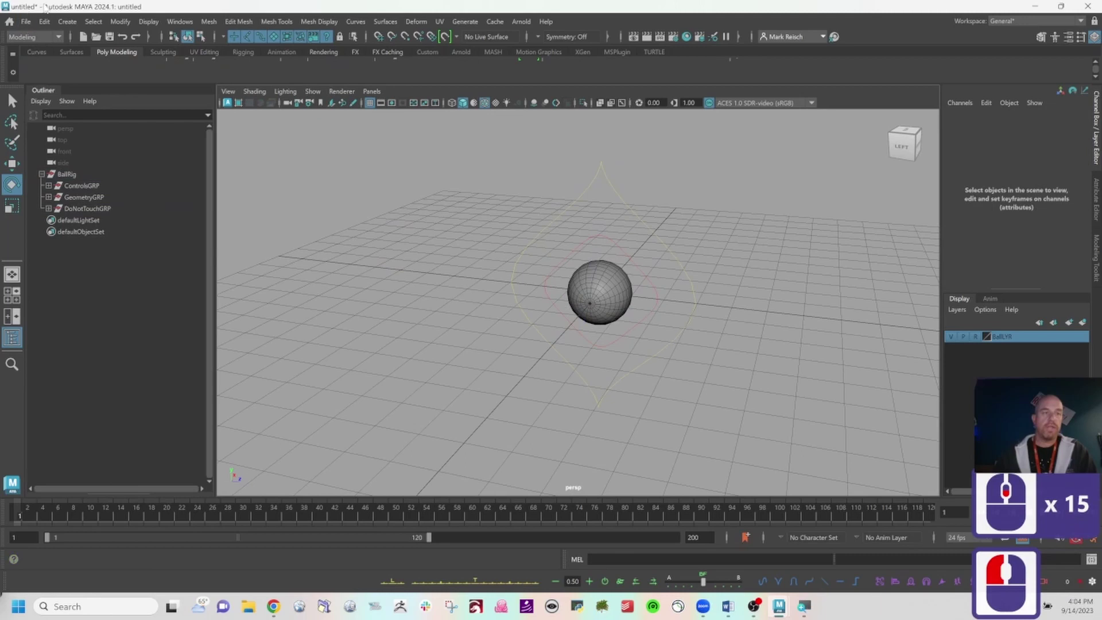
# Step: Start a new project in the Project Window and name it BallBounce
pyautogui.click(25, 21)
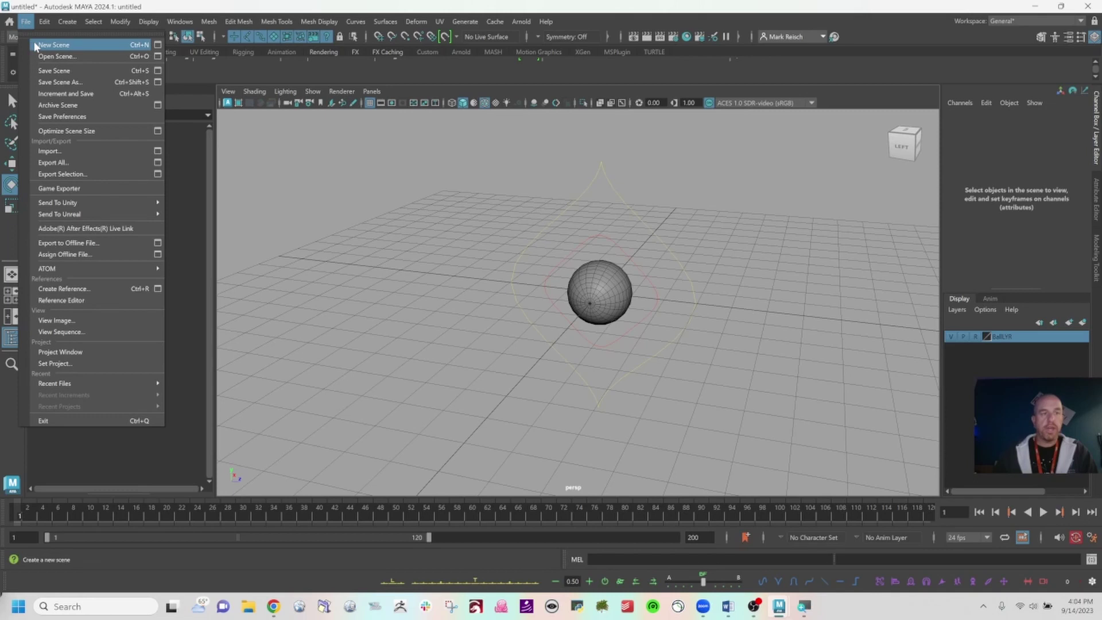
pyautogui.click(71, 353)
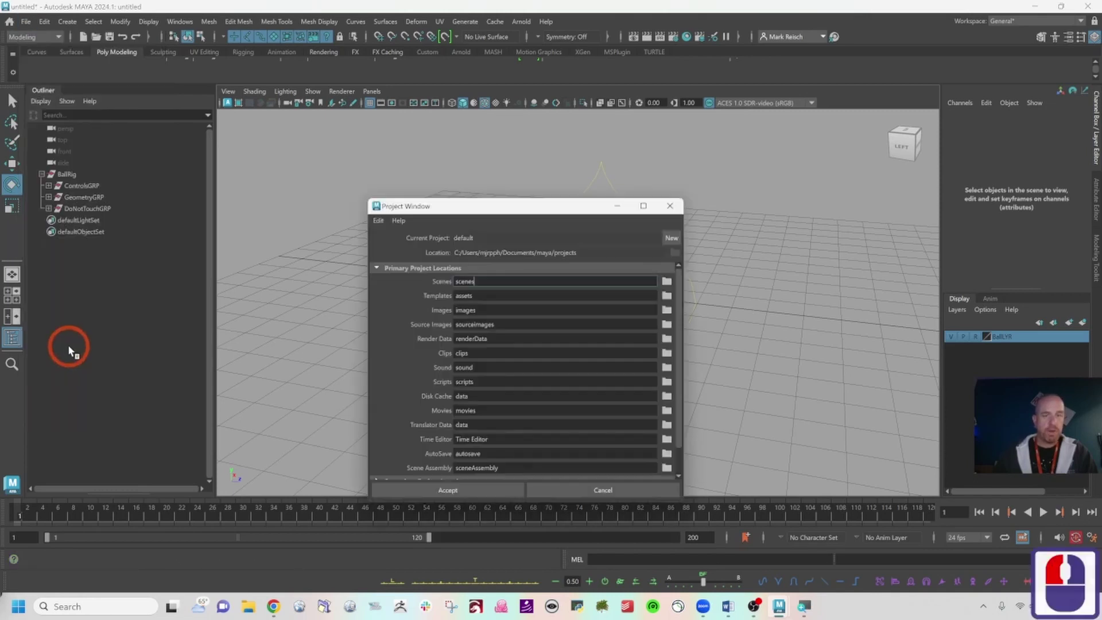
pyautogui.moveTo(450, 209); pyautogui.dragTo(356, 149)
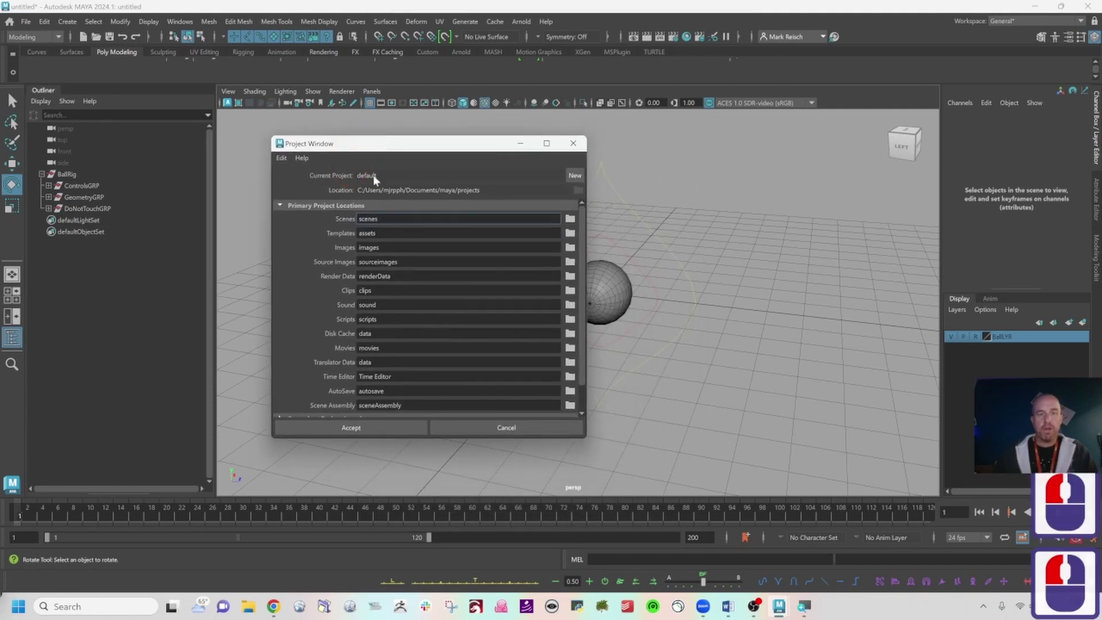
pyautogui.click(571, 172)
pyautogui.moveTo(442, 174); pyautogui.dragTo(285, 171)
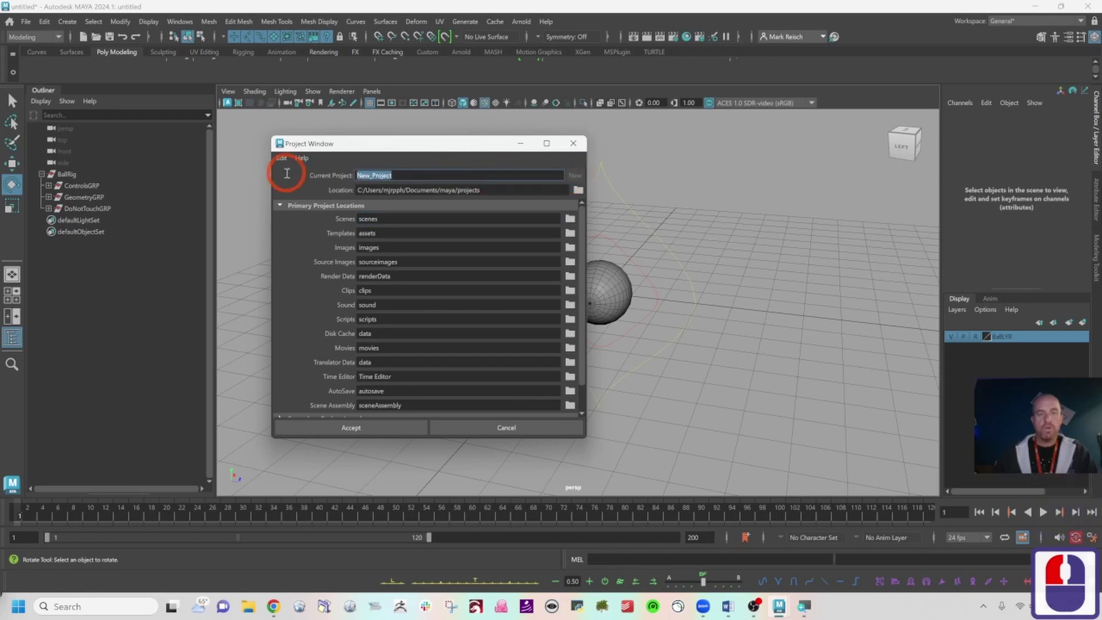
pyautogui.write('BallBounce')
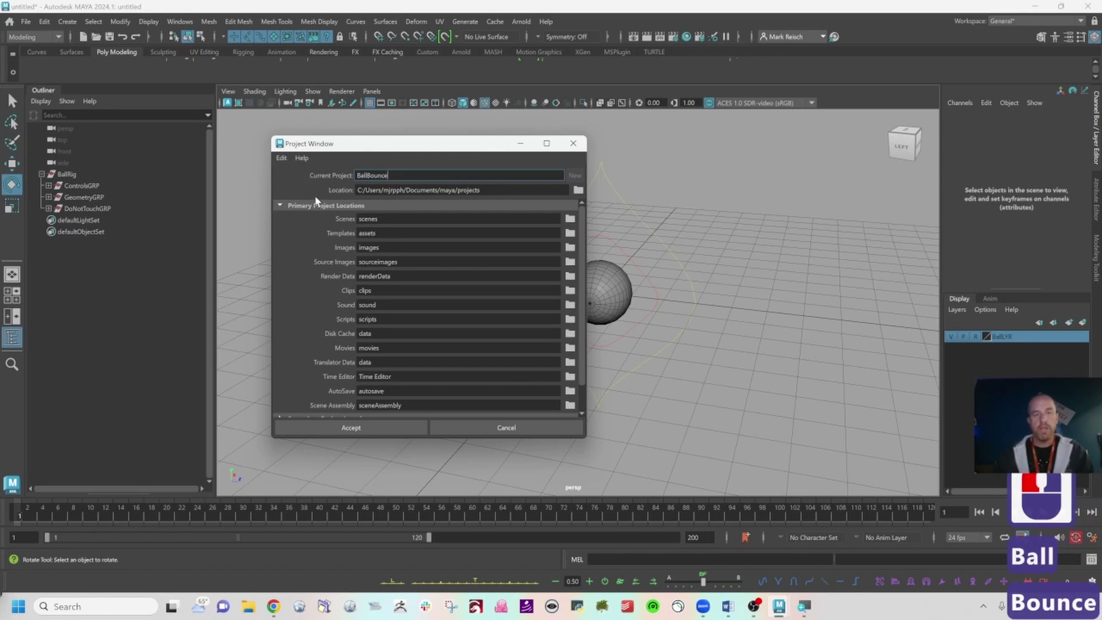
# Step: Set the BallBounce project's location to the Desktop and create the project with the default folder names
pyautogui.click(578, 190)
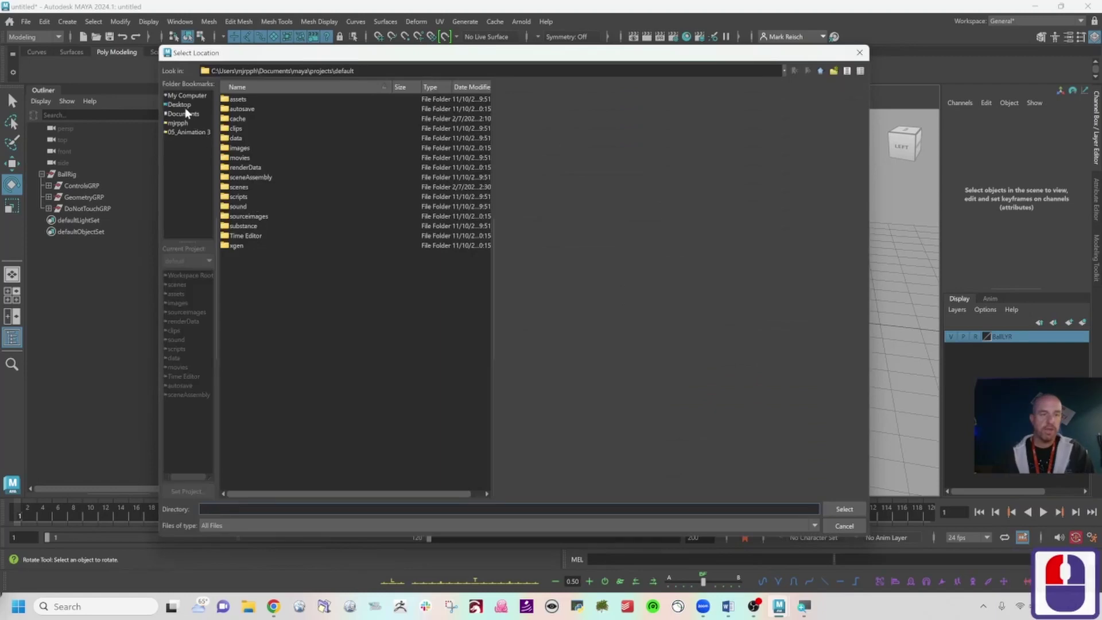
pyautogui.click(183, 106)
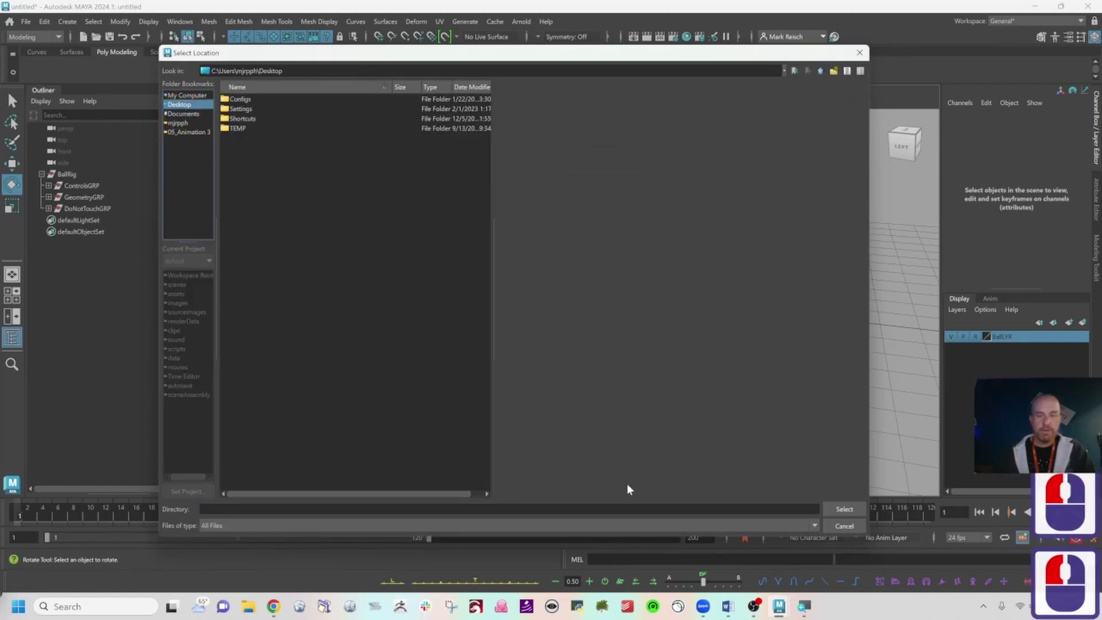
pyautogui.click(839, 508)
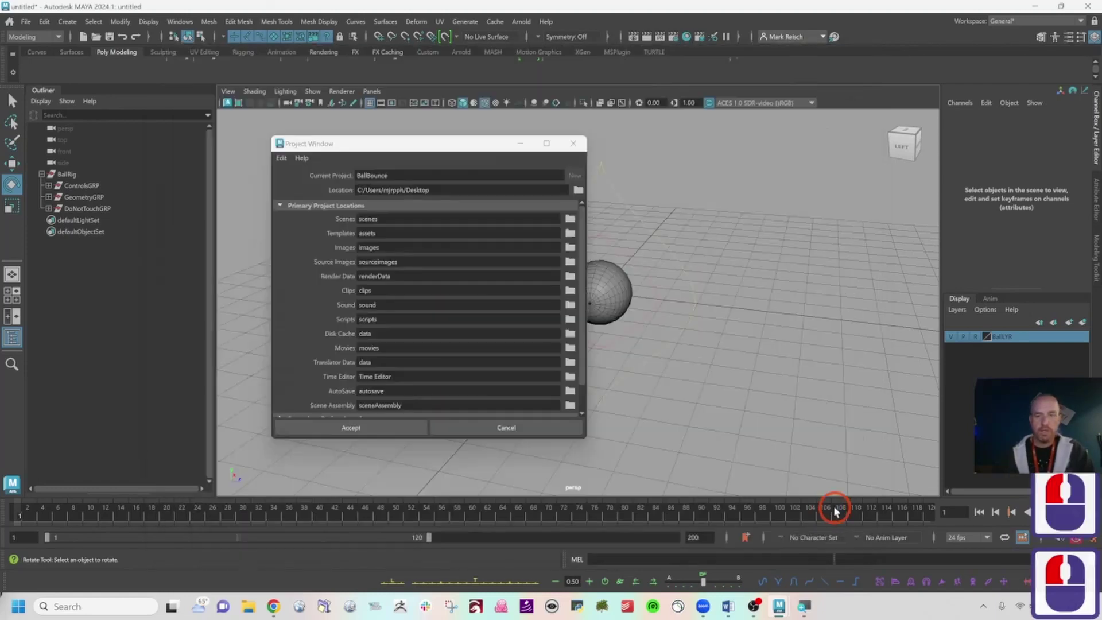
pyautogui.click(429, 151)
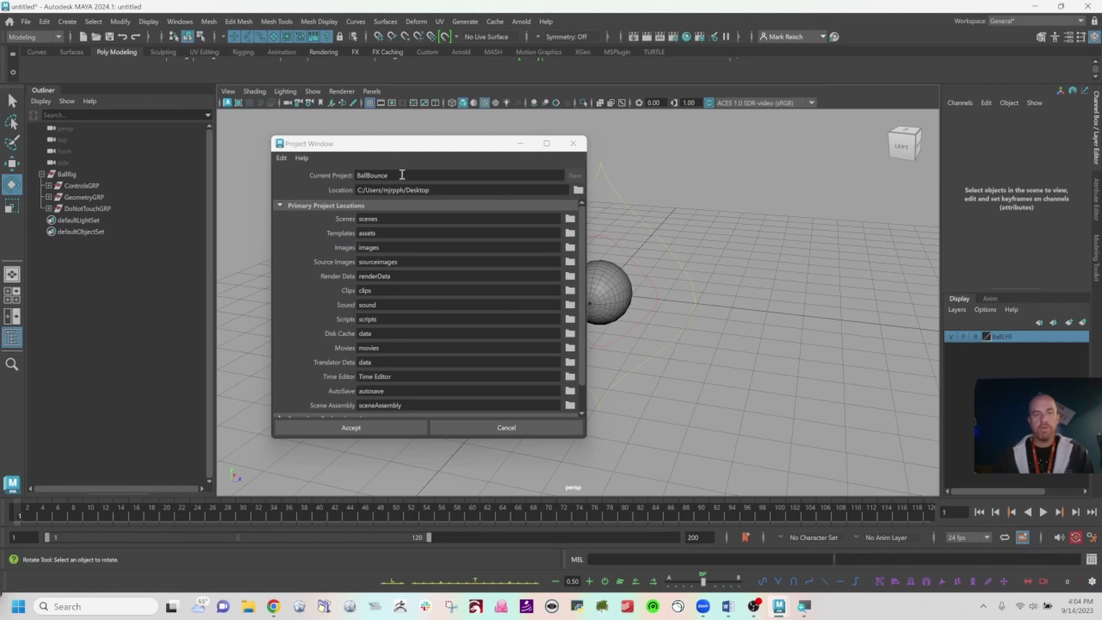
pyautogui.moveTo(401, 174); pyautogui.dragTo(322, 174)
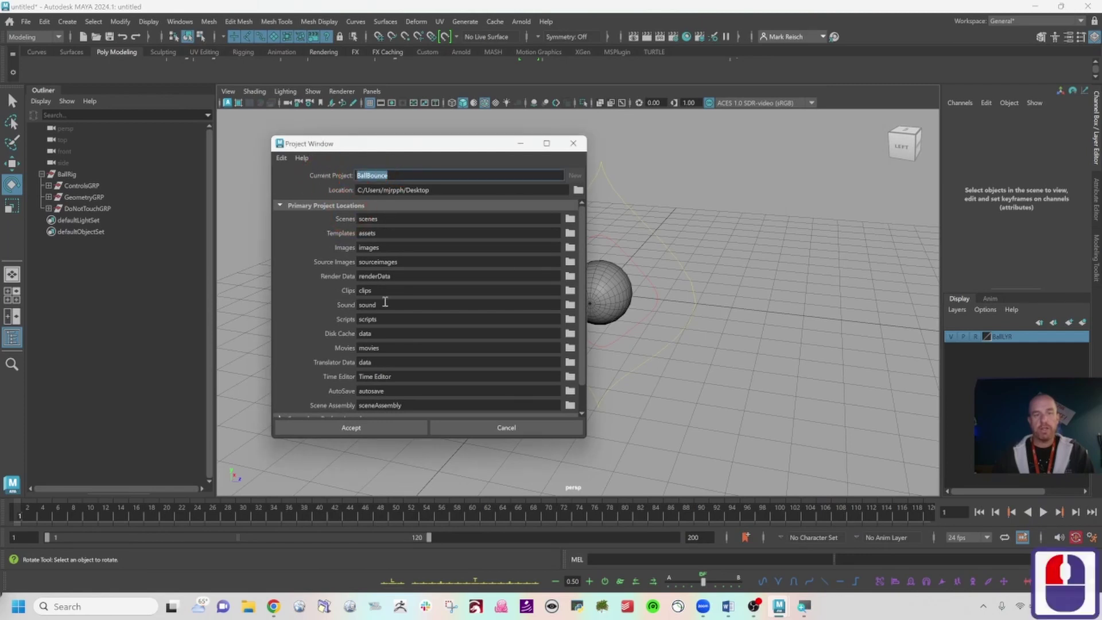
pyautogui.click(363, 426)
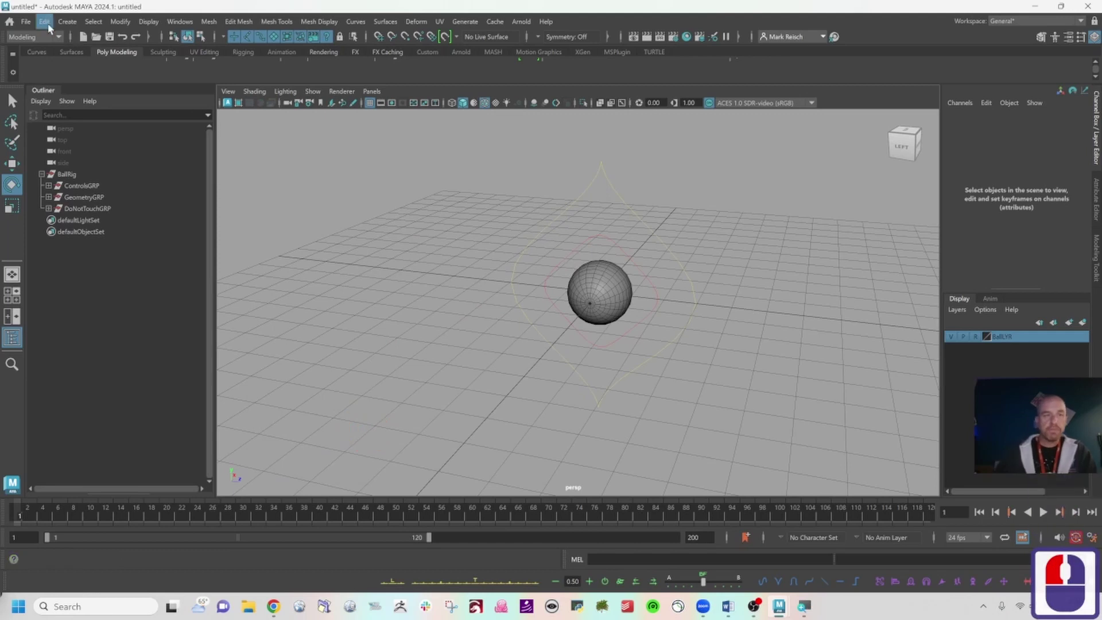
# Step: Save the rig scene as BallRig_01_MJR in Maya ASCII format in the BallBounce project's scenes folder
pyautogui.click(26, 21)
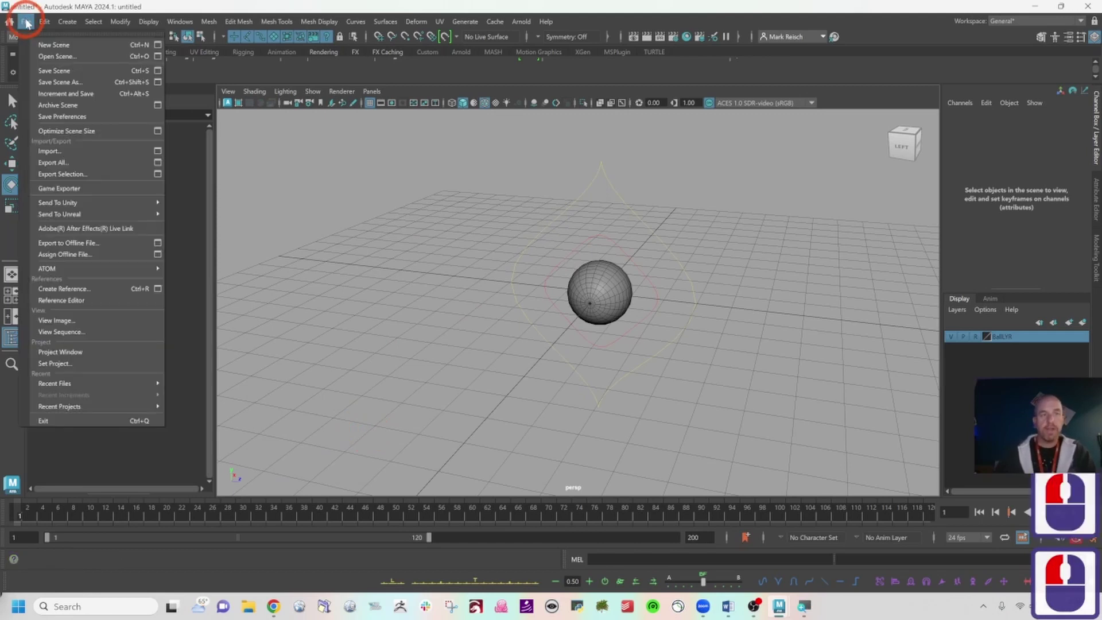
pyautogui.click(52, 83)
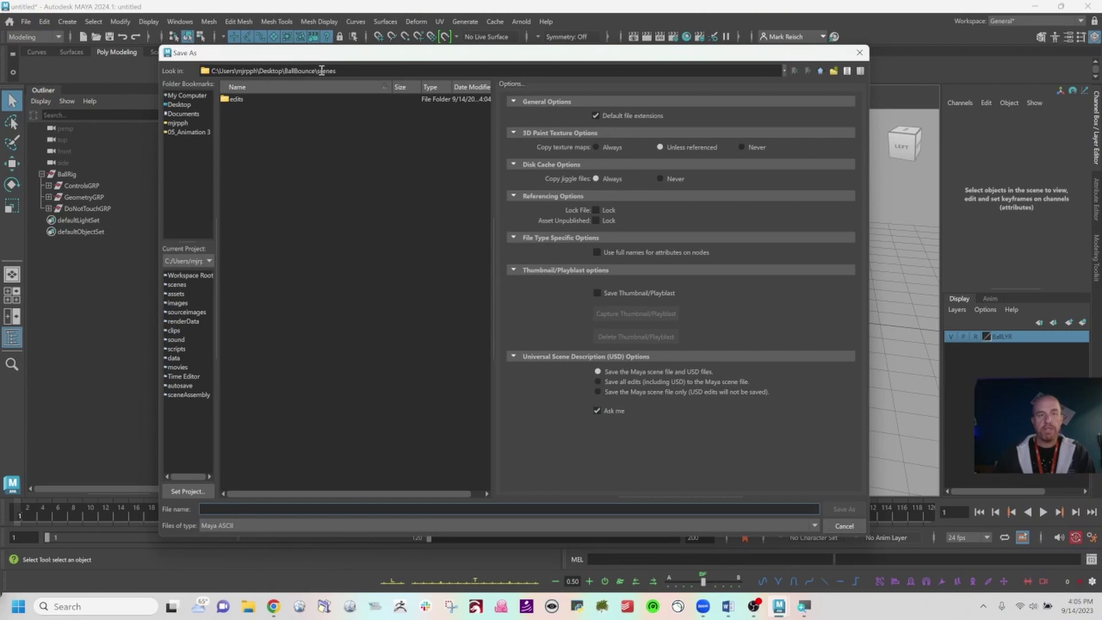
pyautogui.click(233, 509)
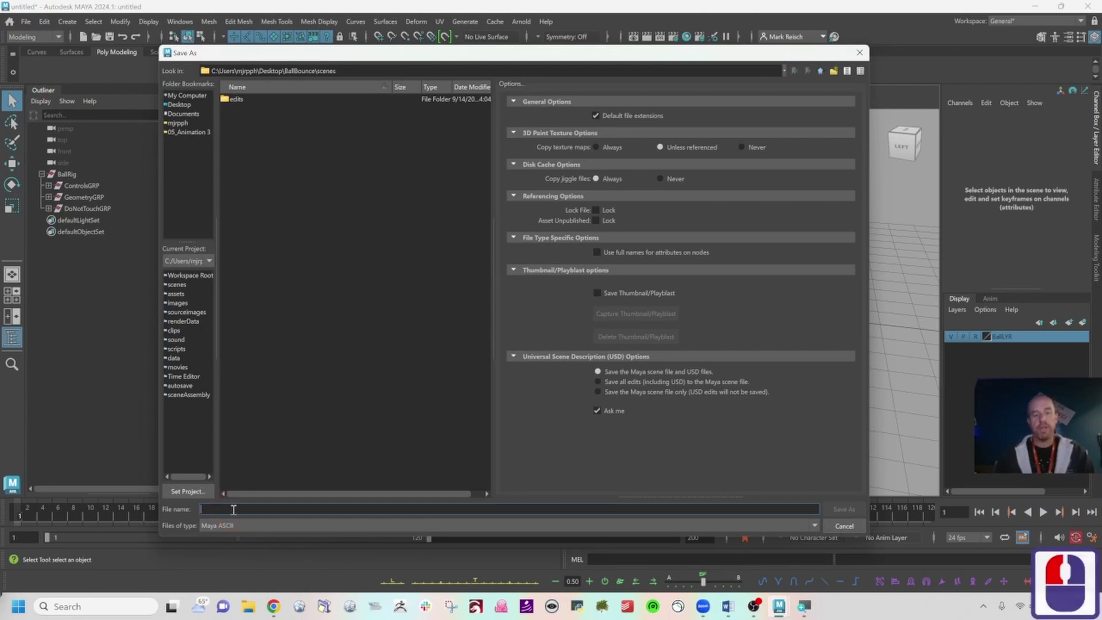
pyautogui.write('Ball')
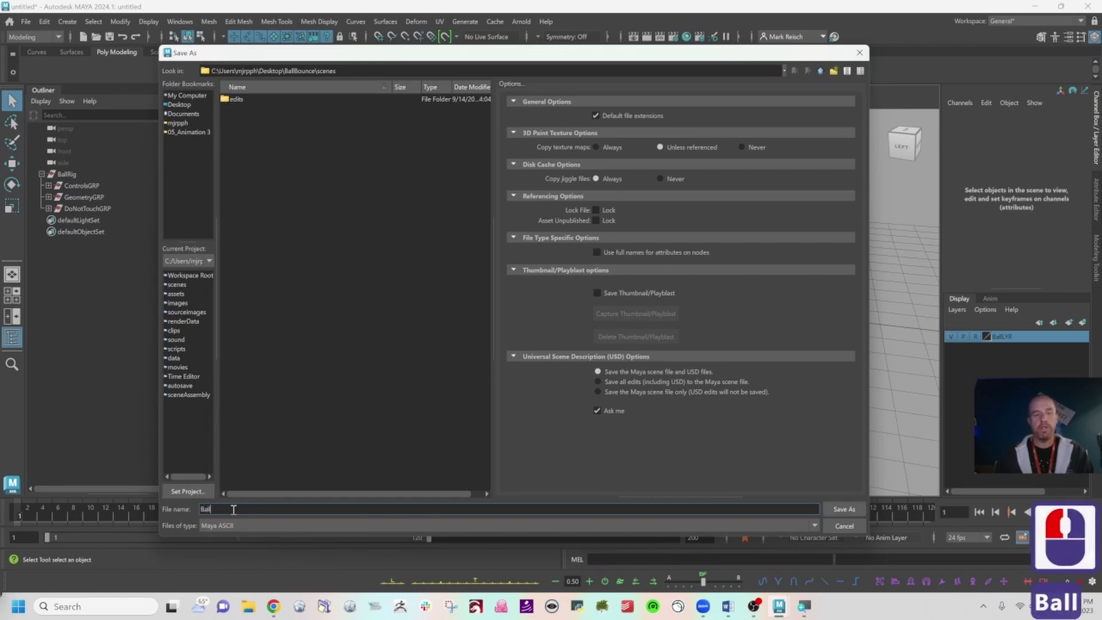
pyautogui.write('Rig')
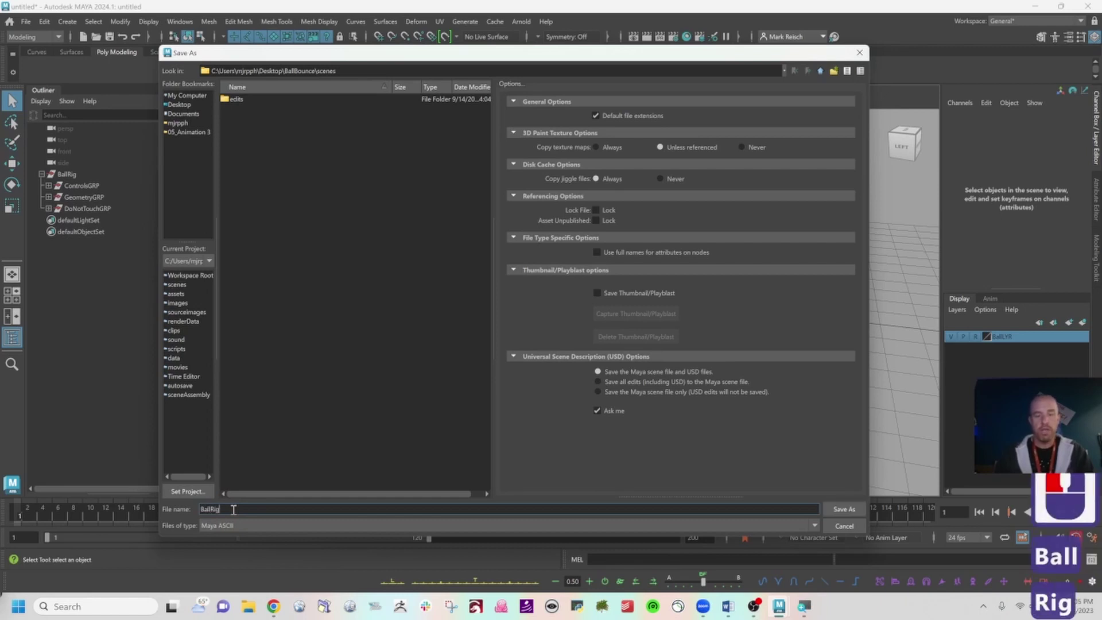
pyautogui.write('_01')
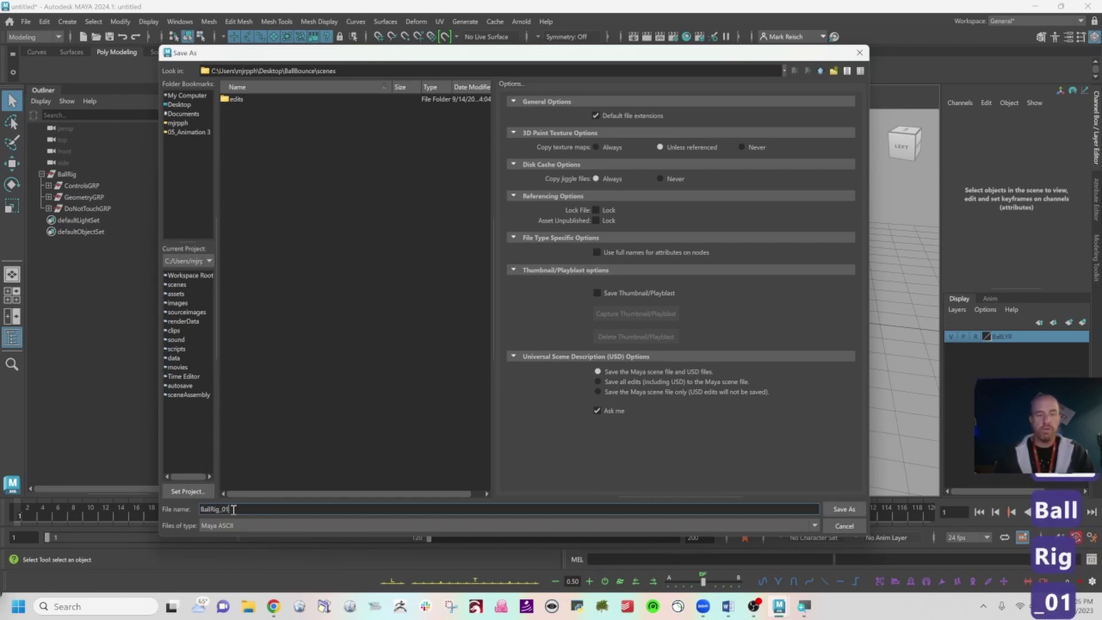
pyautogui.write('_')
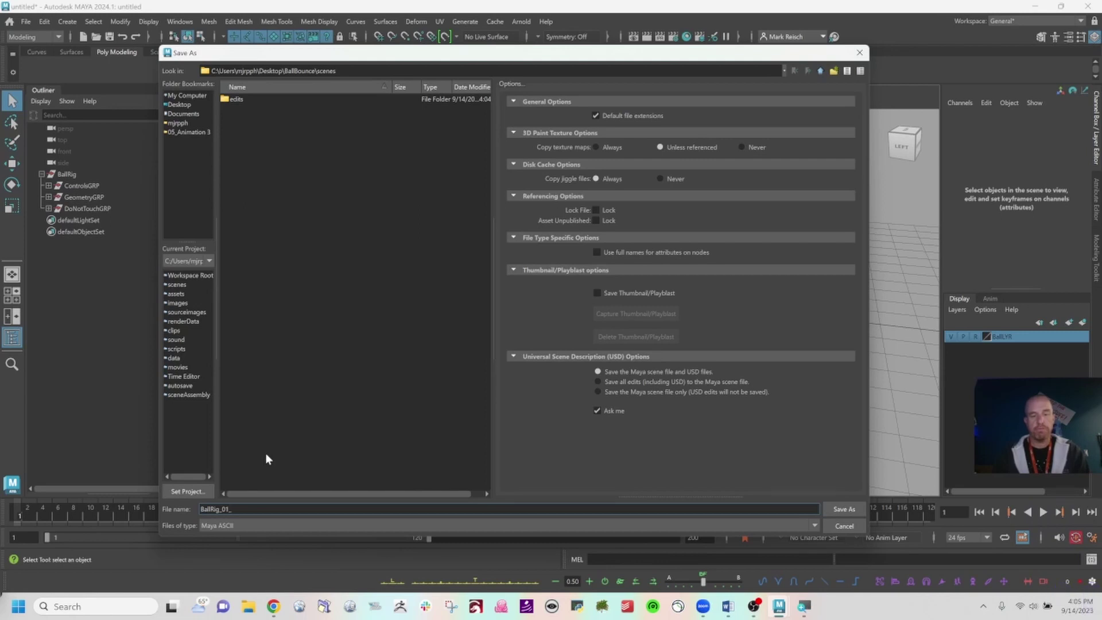
pyautogui.write('M')
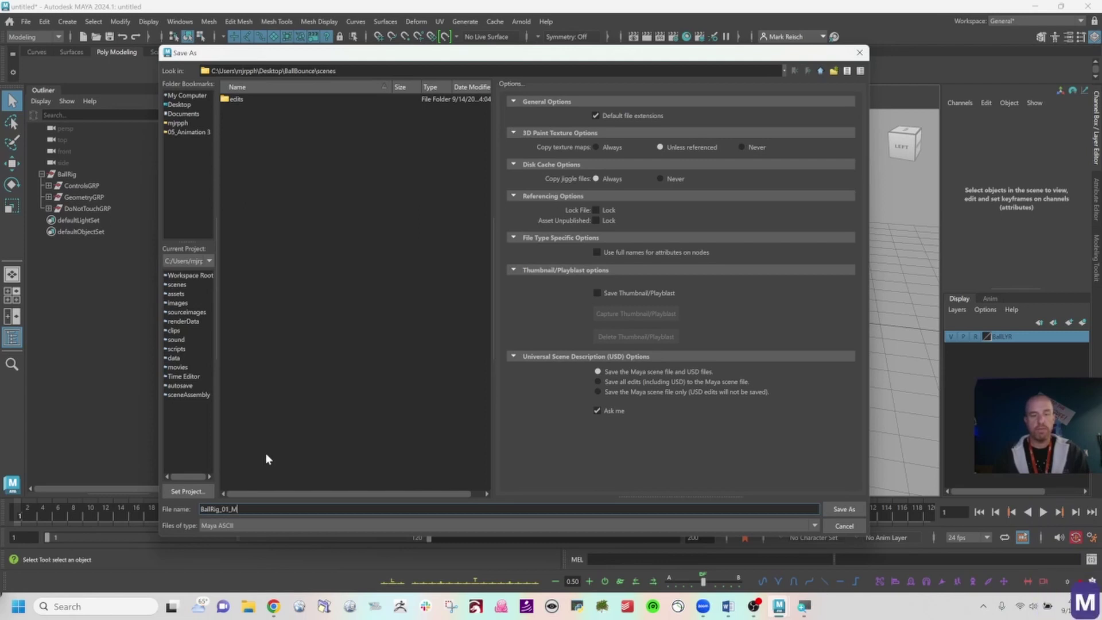
pyautogui.write('jr')
pyautogui.press('BackSpace')
pyautogui.press('BackSpace')
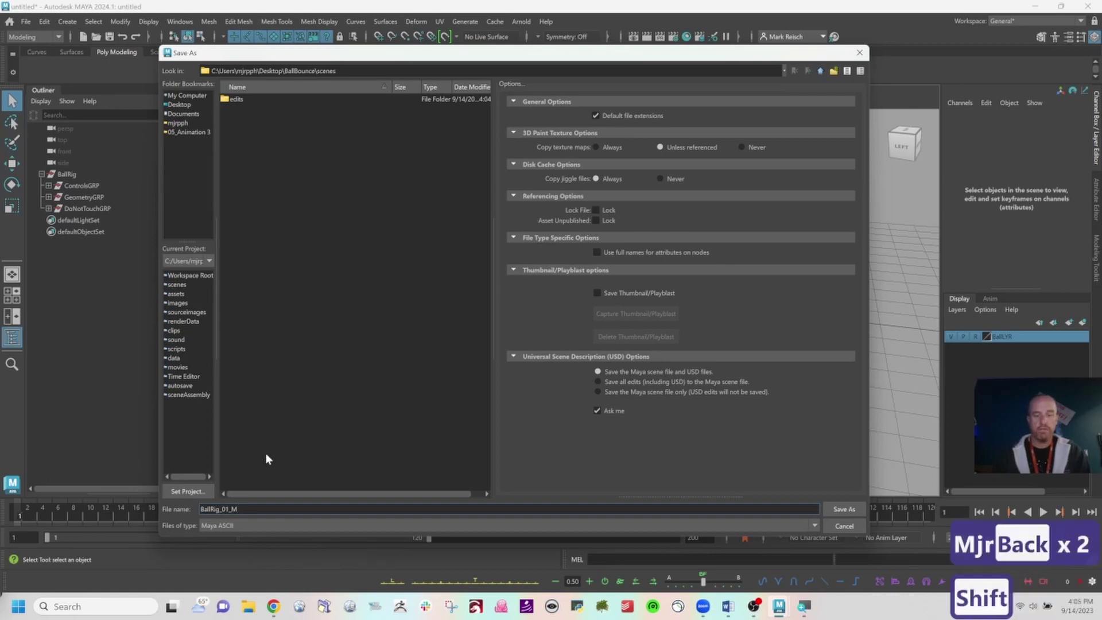
pyautogui.write('JR')
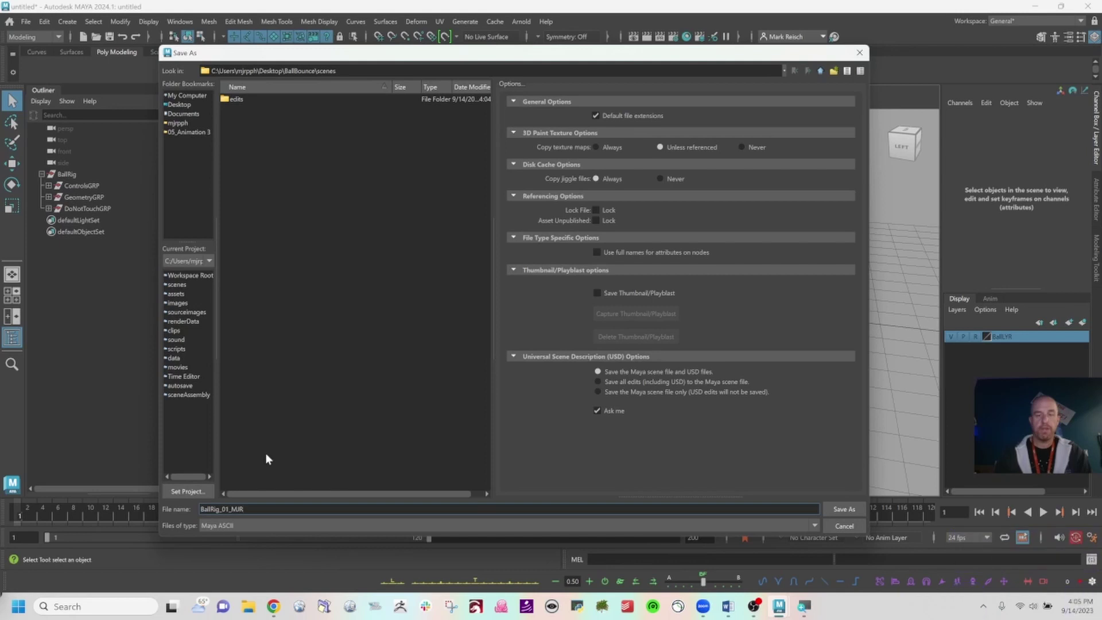
pyautogui.press('Return')
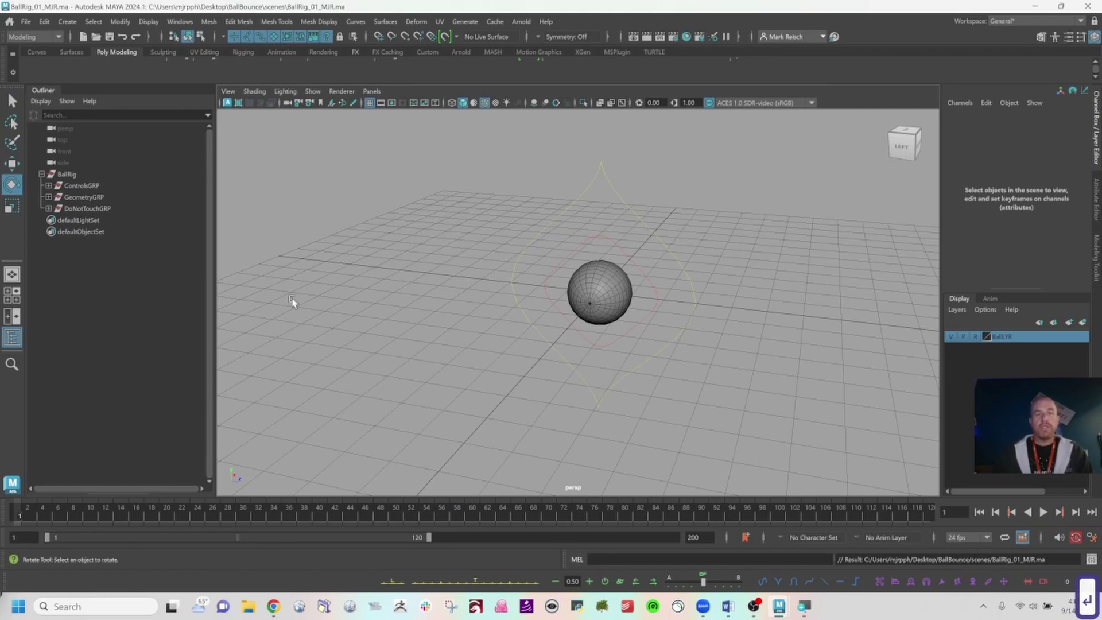
# Step: Try moving the ball with the masterMove control in the YZ plane, undo the moves and clear the selection
pyautogui.click(480, 184)
pyautogui.click(590, 214)
pyautogui.press('w')
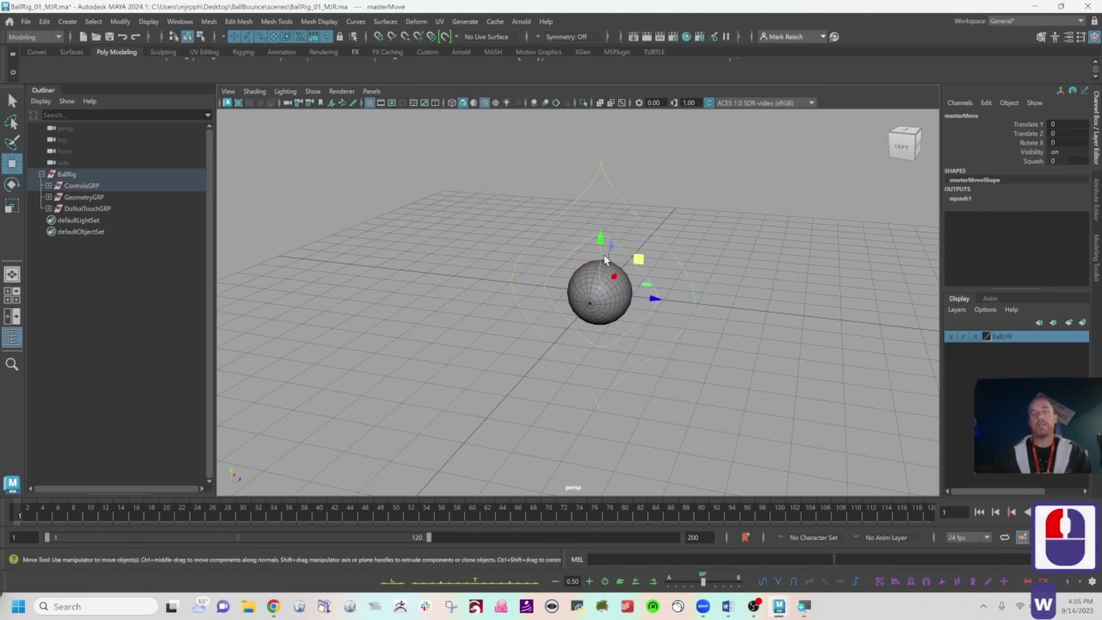
pyautogui.moveTo(637, 260); pyautogui.dragTo(643, 221)
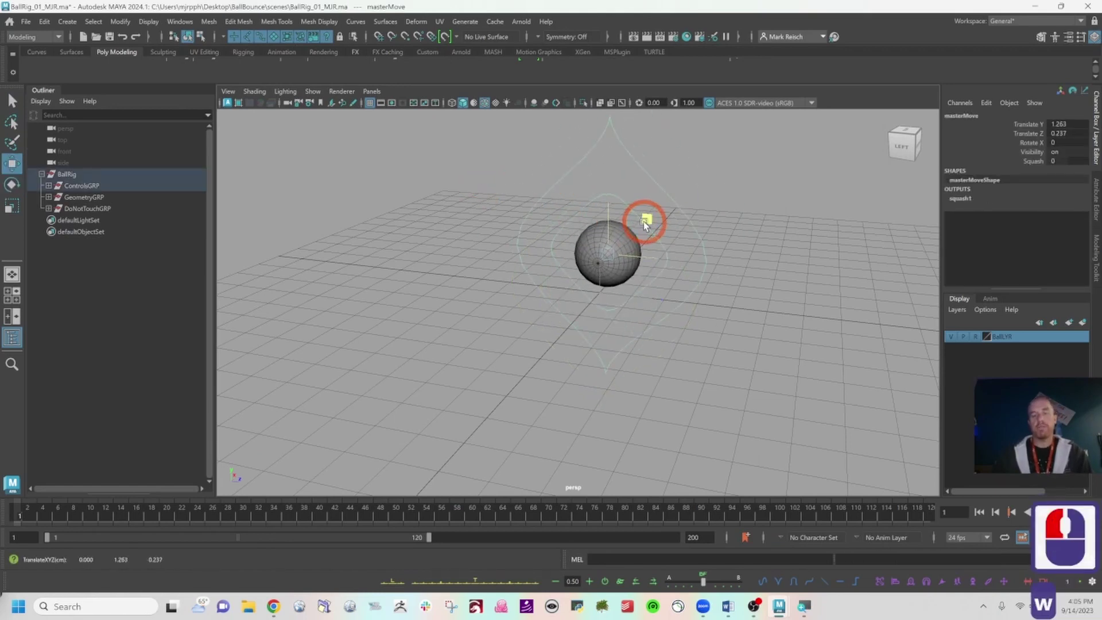
pyautogui.hotkey('ctrl', 'z')
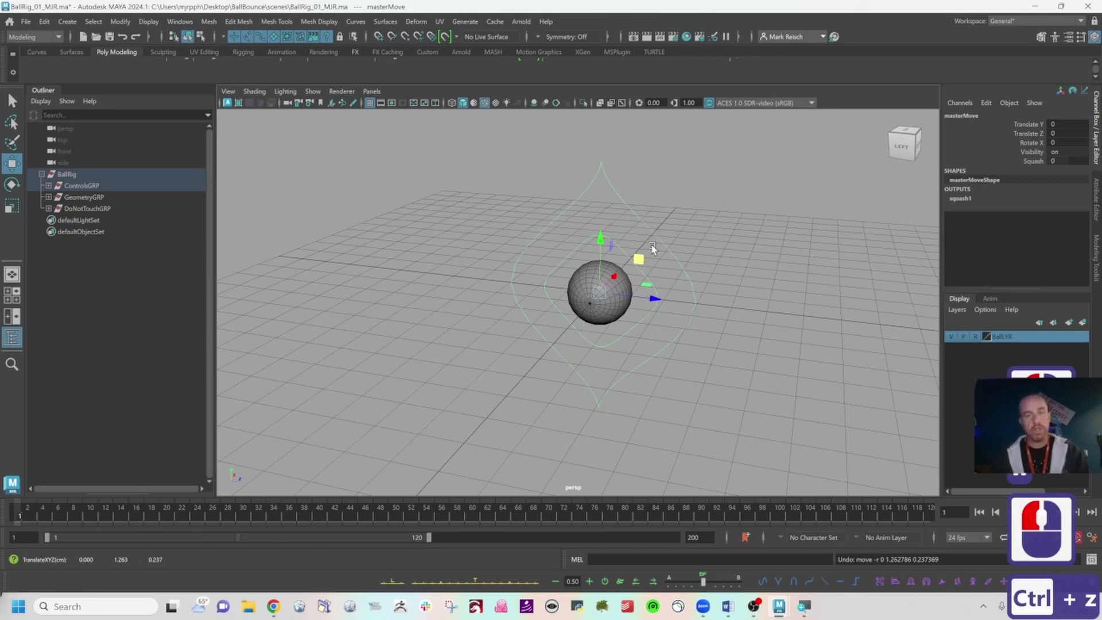
pyautogui.moveTo(638, 258)
pyautogui.mouseDown()
pyautogui.moveTo(624, 247)
pyautogui.moveTo(632, 259)
pyautogui.mouseUp()
pyautogui.hotkey('ctrl', 'z')
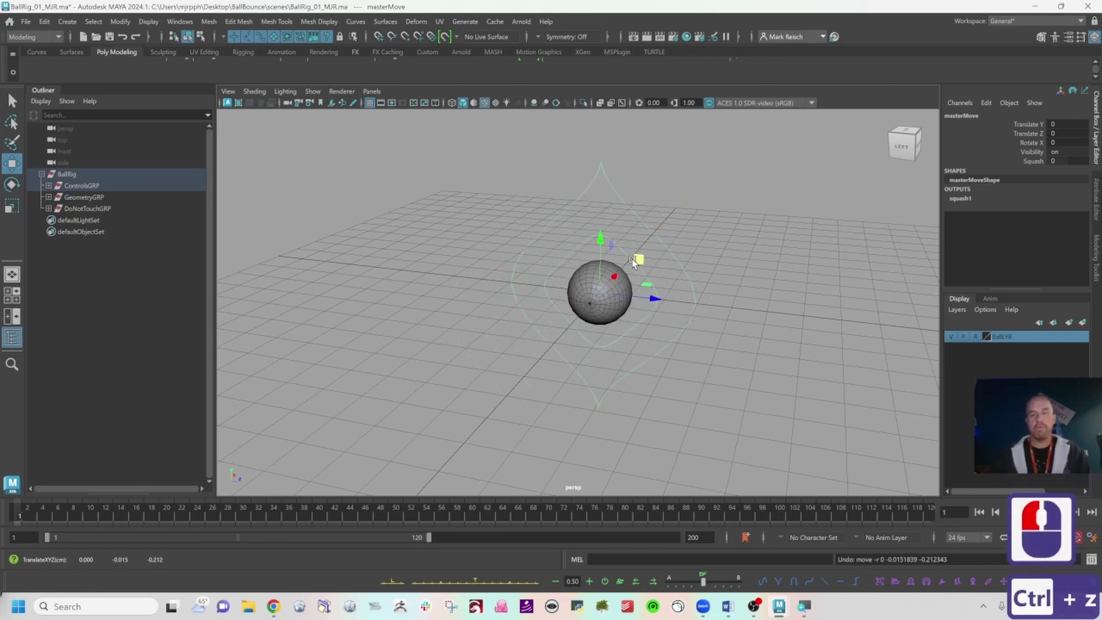
pyautogui.click(808, 181)
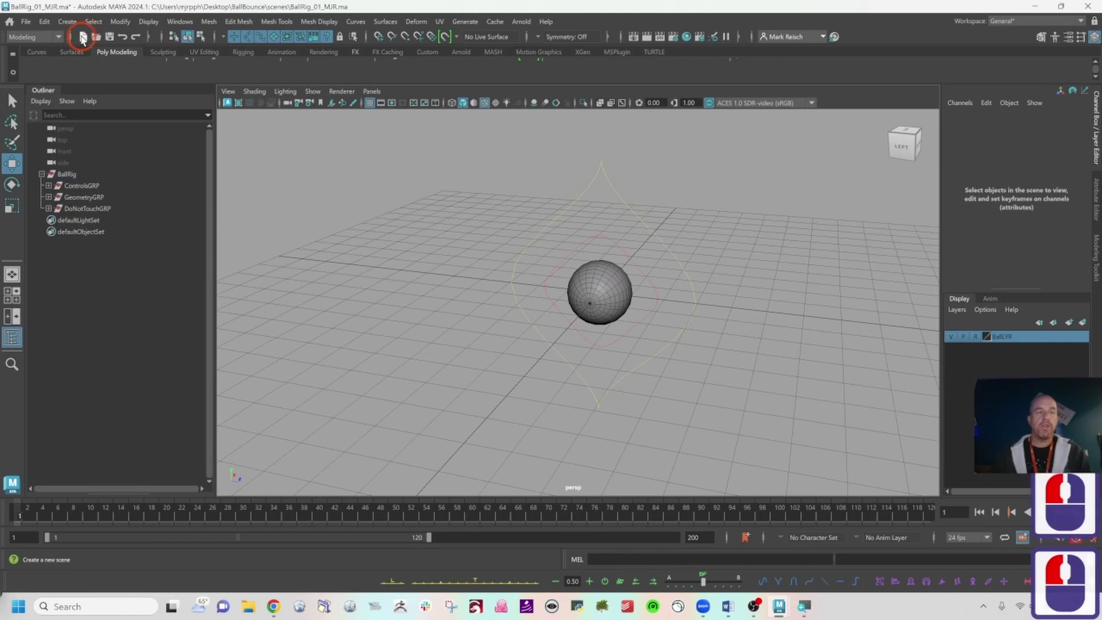
# Step: Create a new empty scene without saving the changes to the rig scene
pyautogui.click(84, 38)
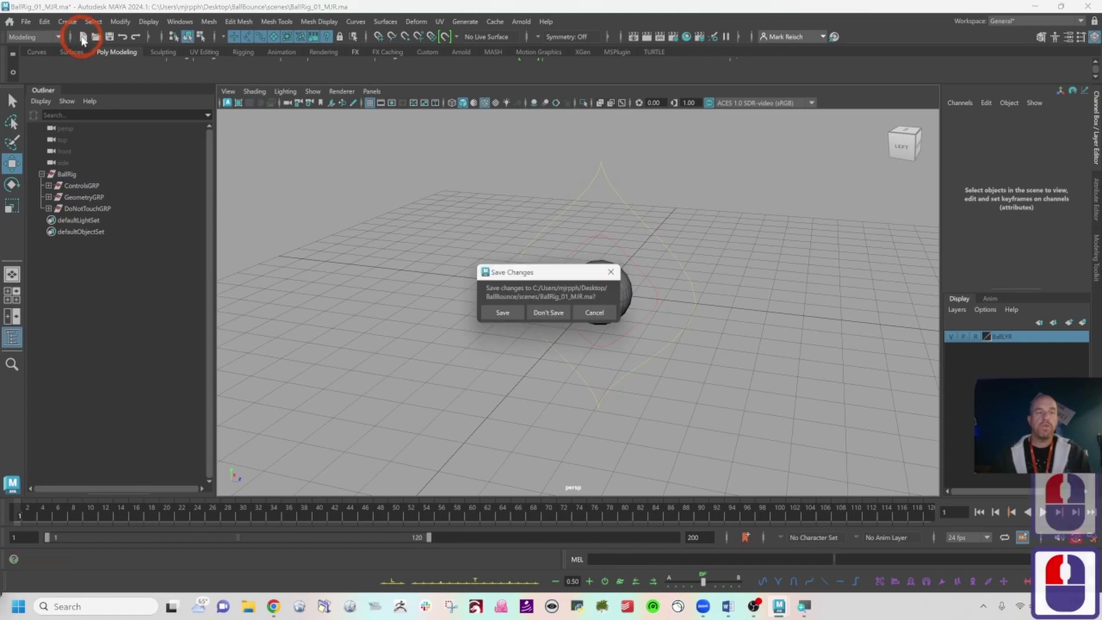
pyautogui.click(549, 313)
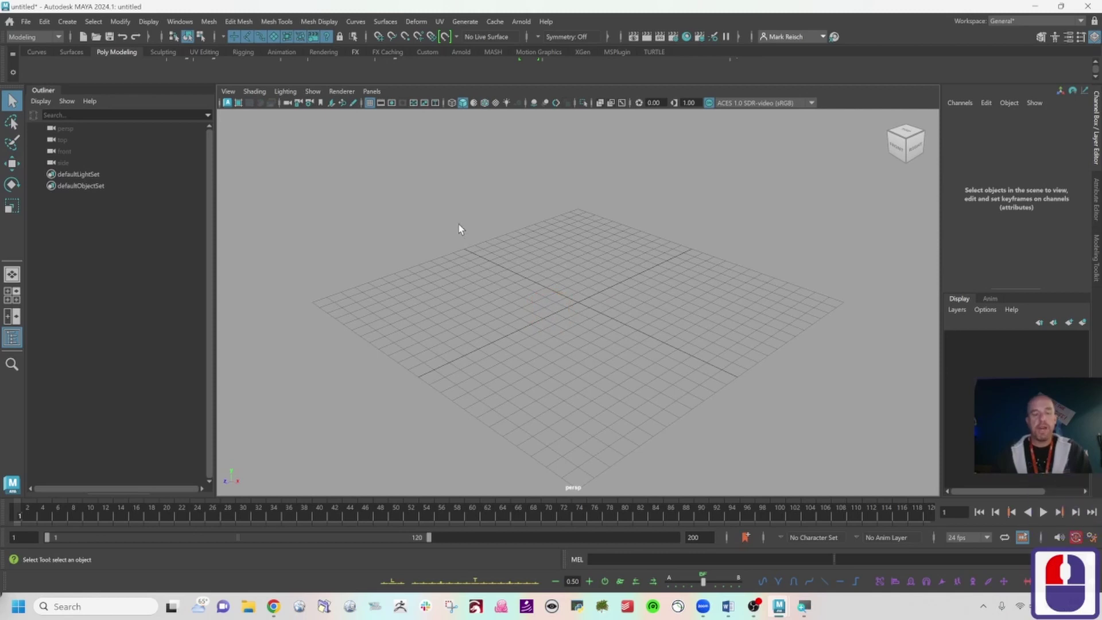
pyautogui.keyDown('alt'); pyautogui.moveTo(456, 226); pyautogui.dragTo(512, 283); pyautogui.keyUp('alt')
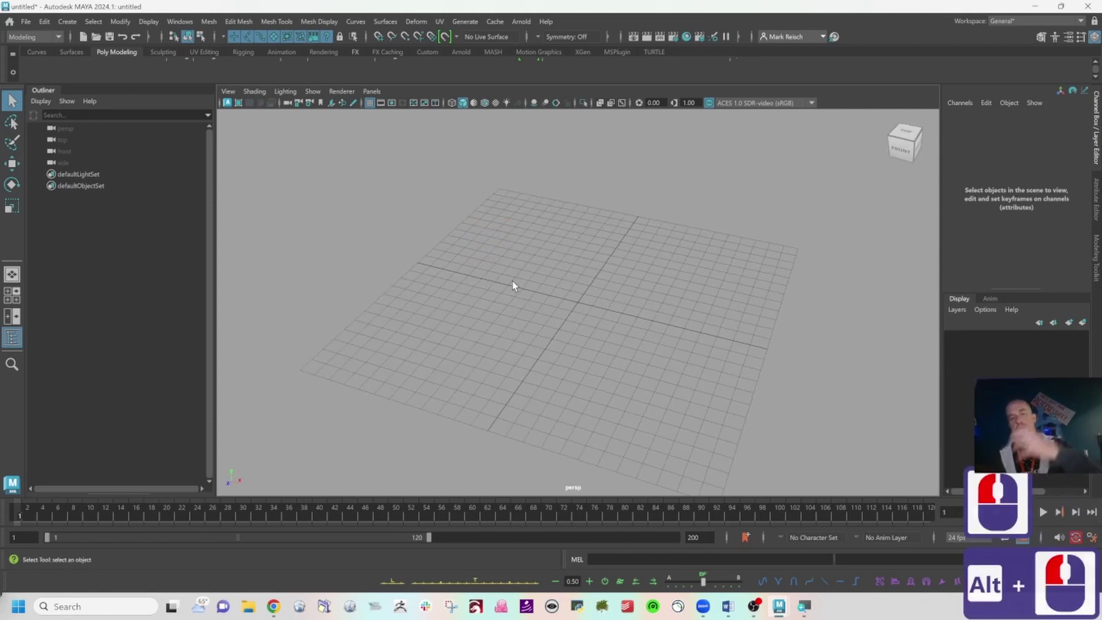
pyautogui.keyDown('alt'); pyautogui.moveTo(514, 286); pyautogui.dragTo(515, 278); pyautogui.keyUp('alt')
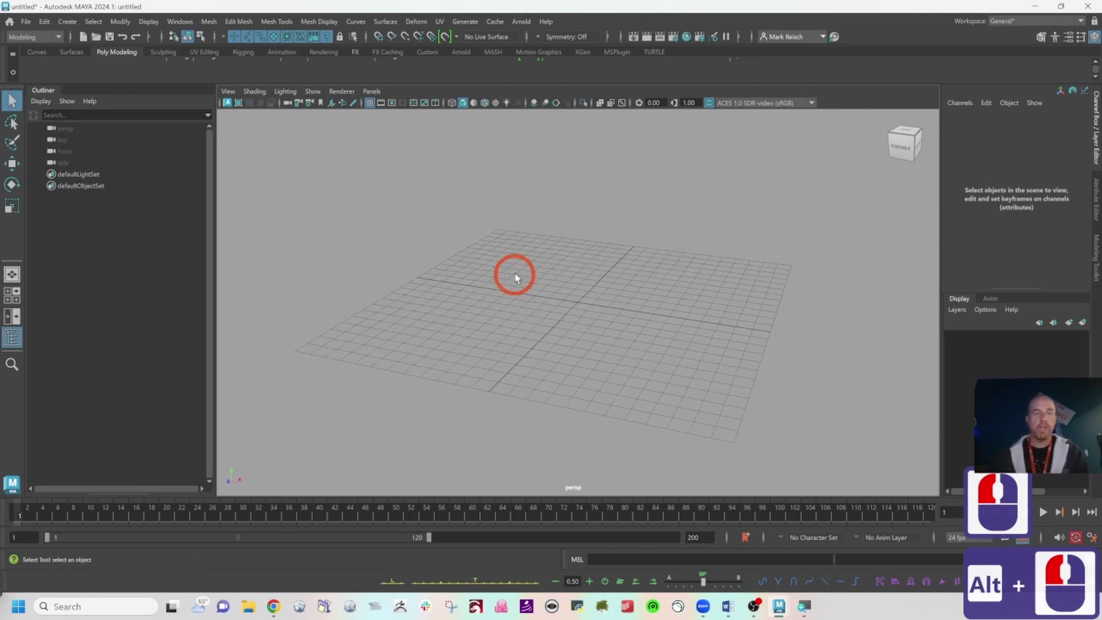
# Step: Reference BallRig_01_MJR.ma from the BallBounce scenes folder into the empty scene through the Reference Editor
pyautogui.click(28, 23)
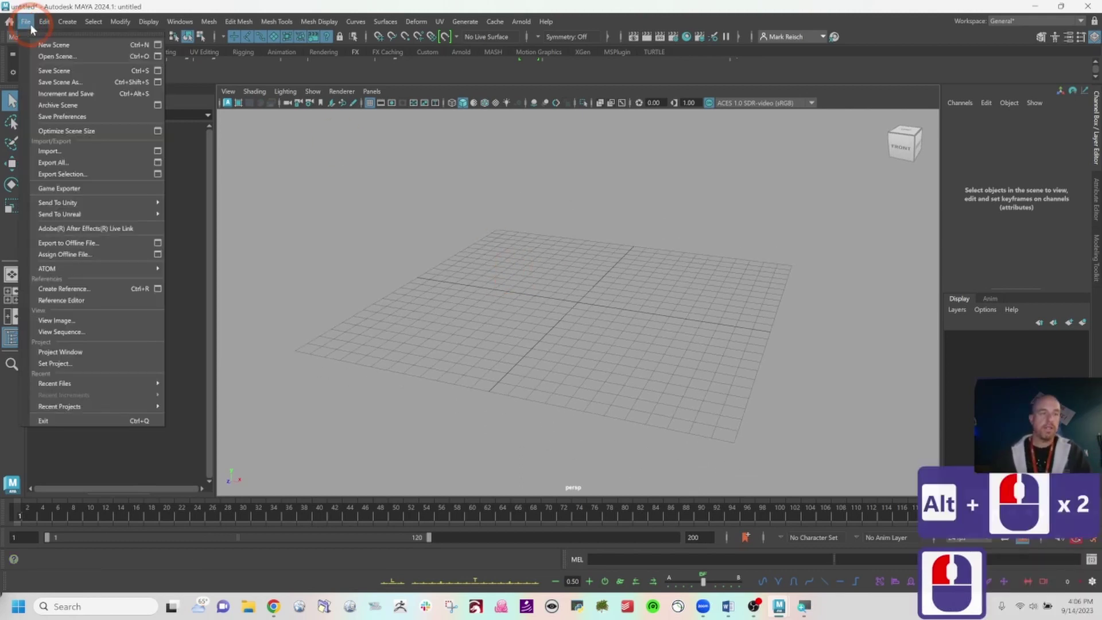
pyautogui.click(86, 300)
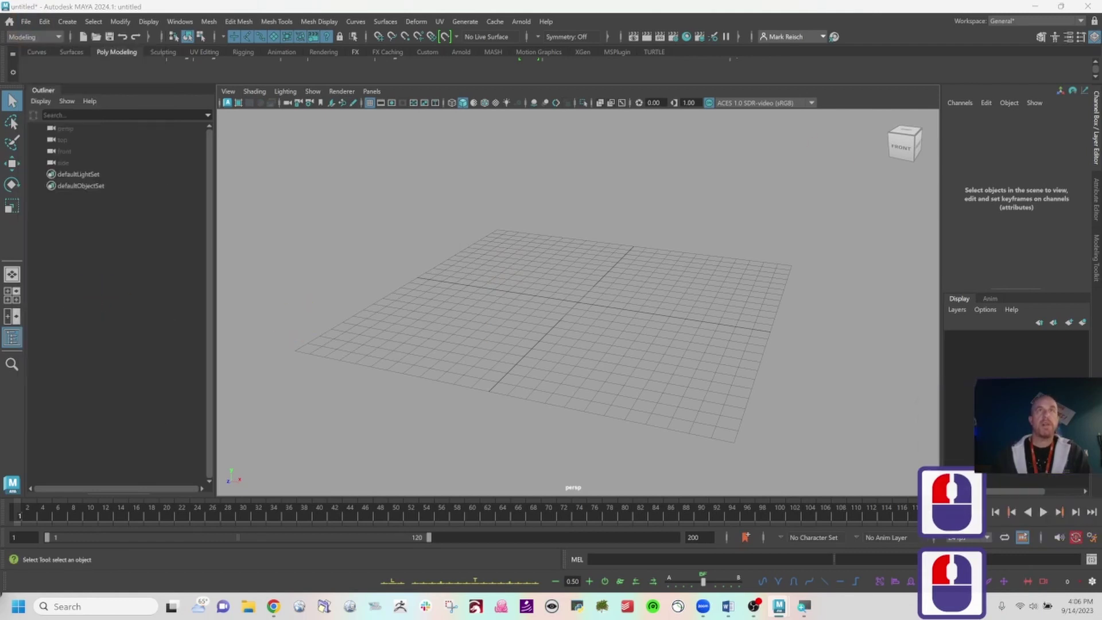
pyautogui.moveTo(320, 163); pyautogui.dragTo(438, 121)
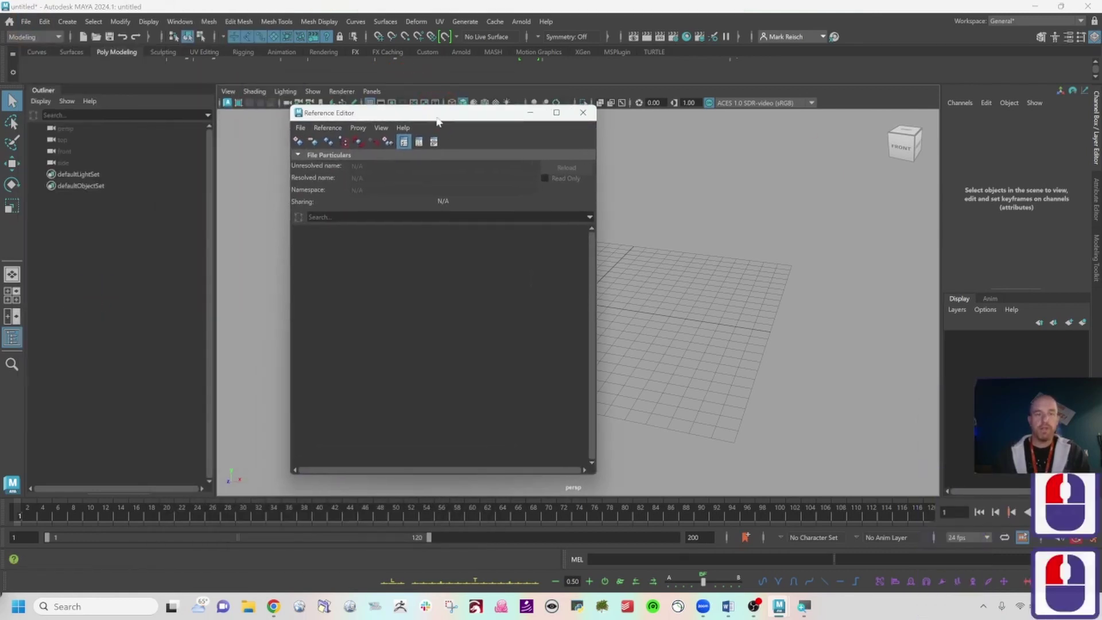
pyautogui.click(297, 143)
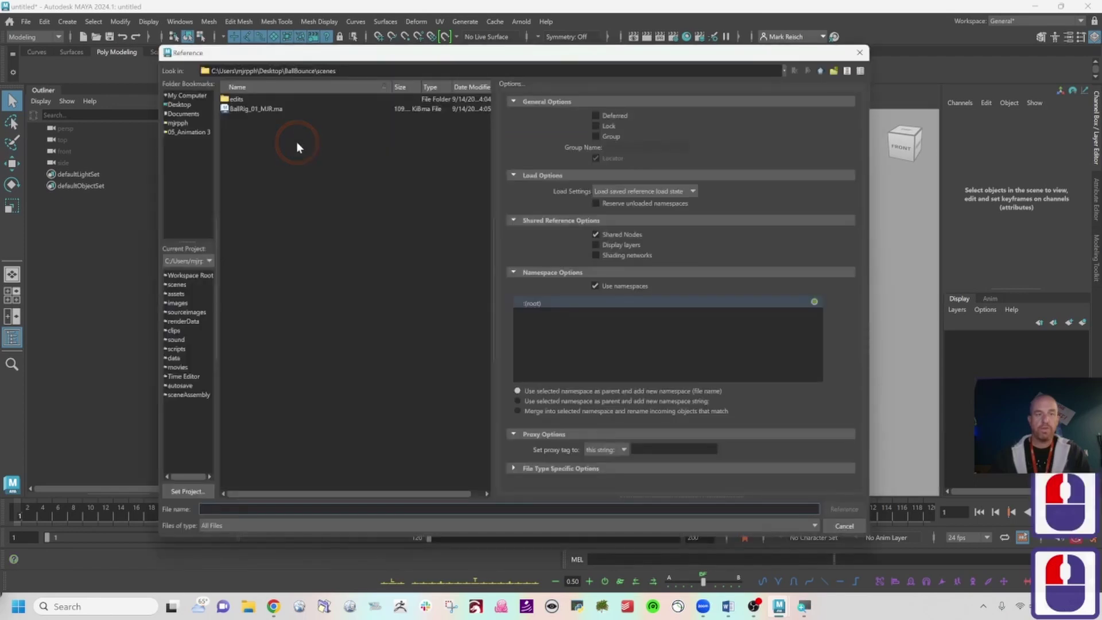
pyautogui.click(256, 110)
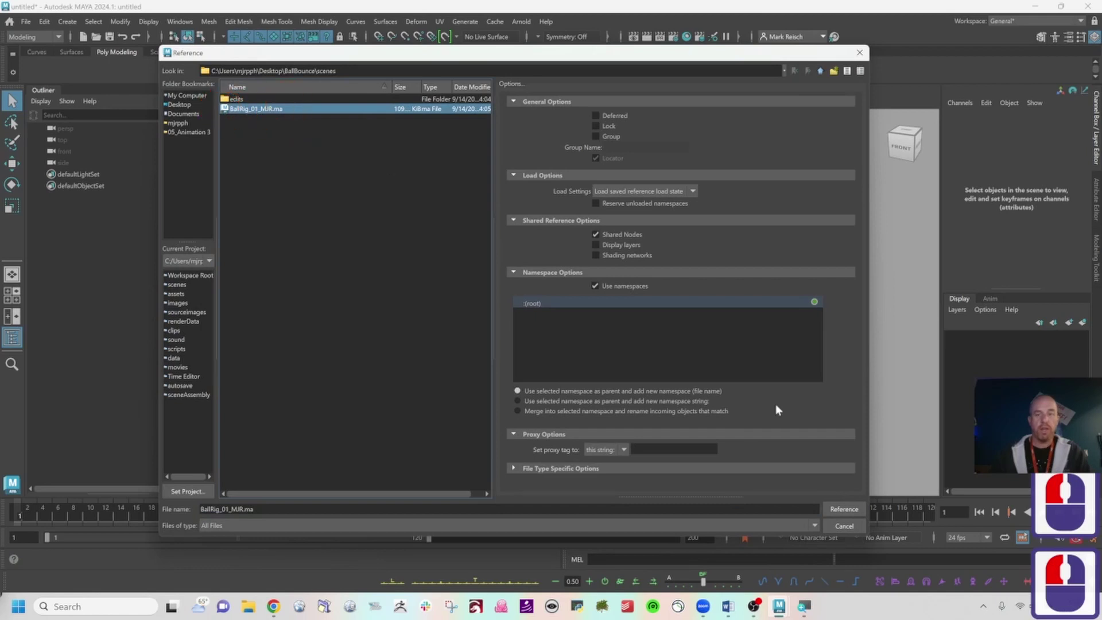
pyautogui.click(846, 510)
pyautogui.click(618, 331)
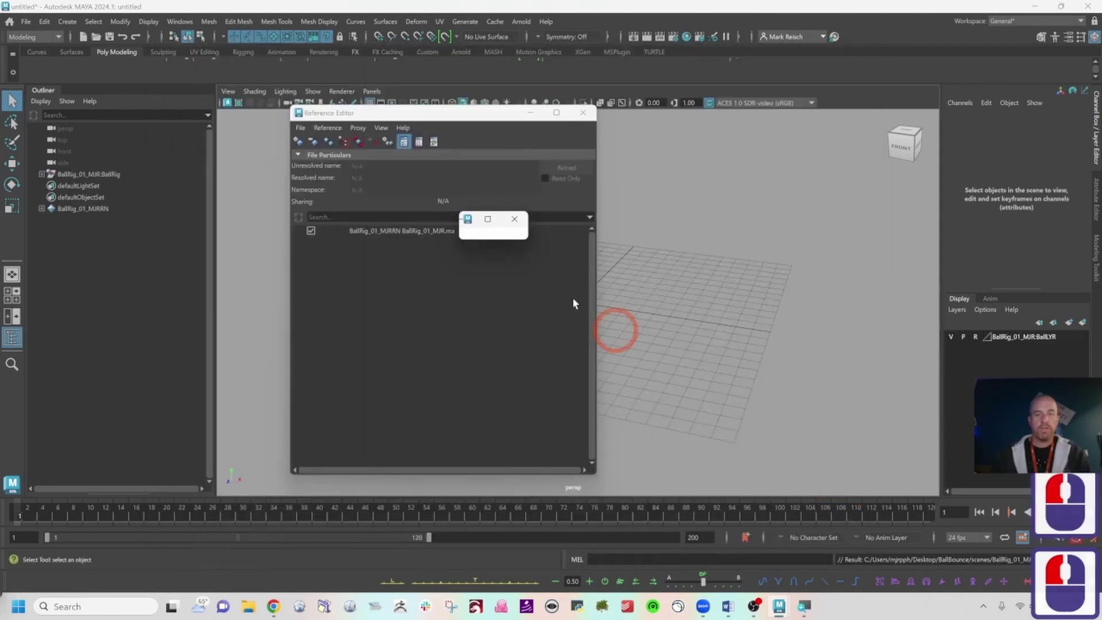
# Step: Check the referenced ball rig in the perspective view and close the Reference Editor
pyautogui.moveTo(450, 114); pyautogui.dragTo(811, 118)
pyautogui.keyDown('alt'); pyautogui.moveTo(393, 339); pyautogui.dragTo(490, 332); pyautogui.keyUp('alt')
pyautogui.keyDown('alt'); pyautogui.moveTo(510, 295); pyautogui.dragTo(404, 315, button='middle'); pyautogui.keyUp('alt')
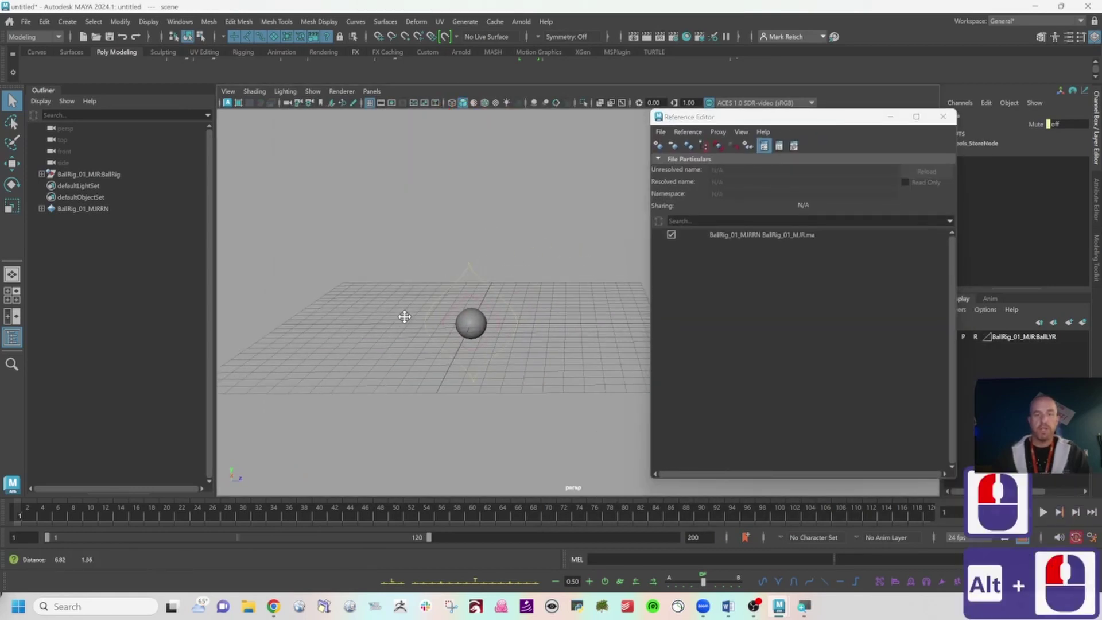
pyautogui.keyDown('alt'); pyautogui.moveTo(404, 313); pyautogui.dragTo(408, 307); pyautogui.keyUp('alt')
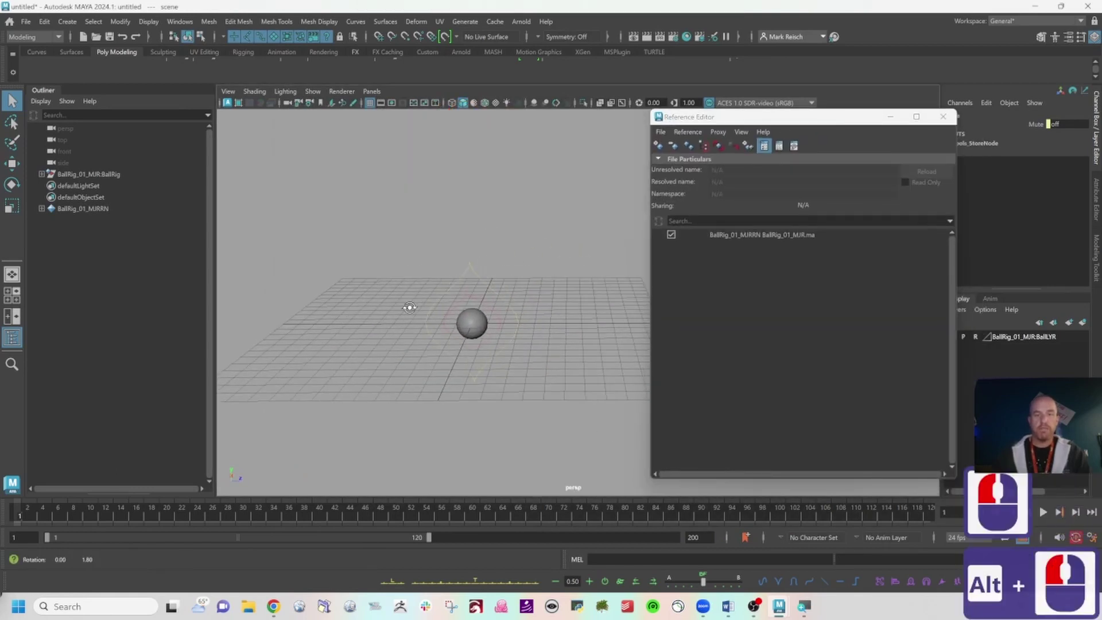
pyautogui.click(943, 117)
pyautogui.keyDown('alt'); pyautogui.moveTo(604, 336); pyautogui.dragTo(659, 320, button='middle'); pyautogui.keyUp('alt')
# Step: Switch the workspace to Animation and enlarge the Graph Editor area beneath the viewport
pyautogui.click(1029, 71)
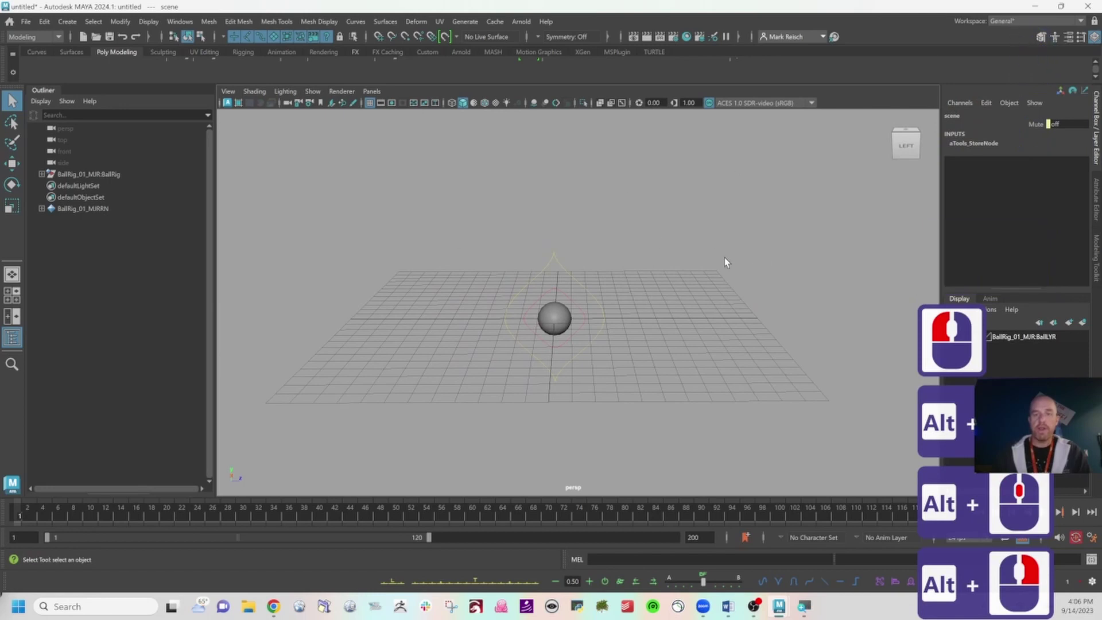
pyautogui.click(1015, 20)
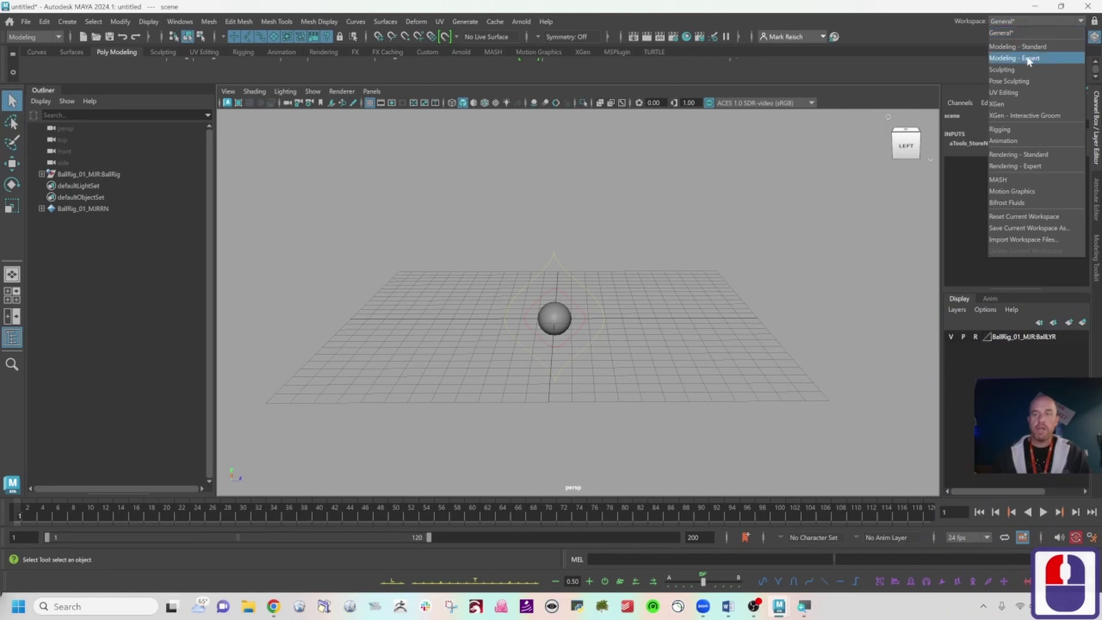
pyautogui.click(1019, 140)
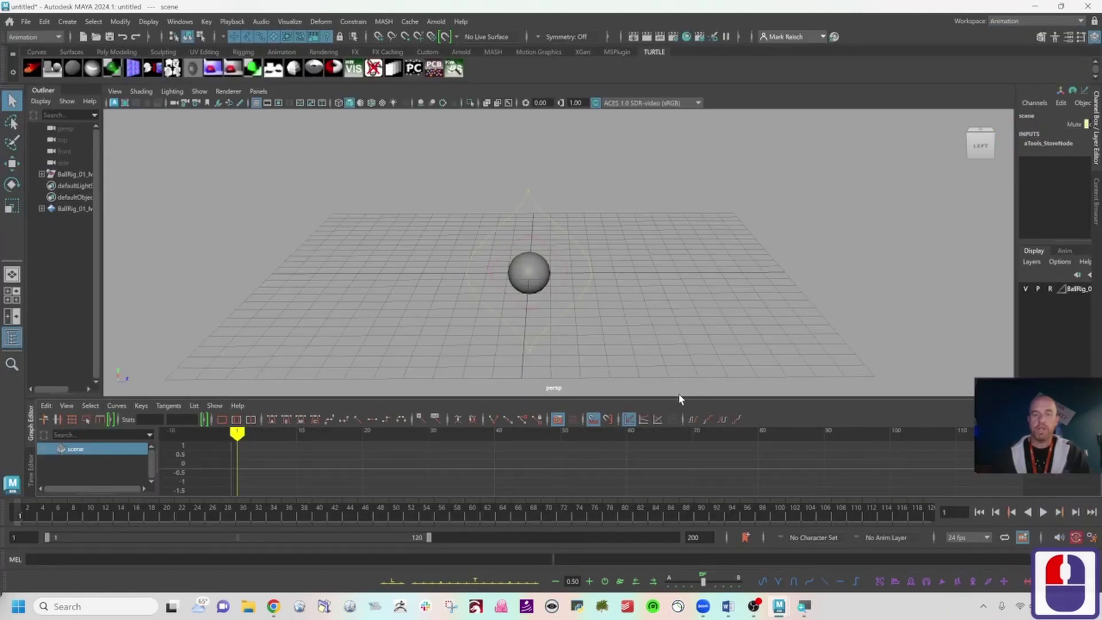
pyautogui.moveTo(678, 397); pyautogui.dragTo(679, 343)
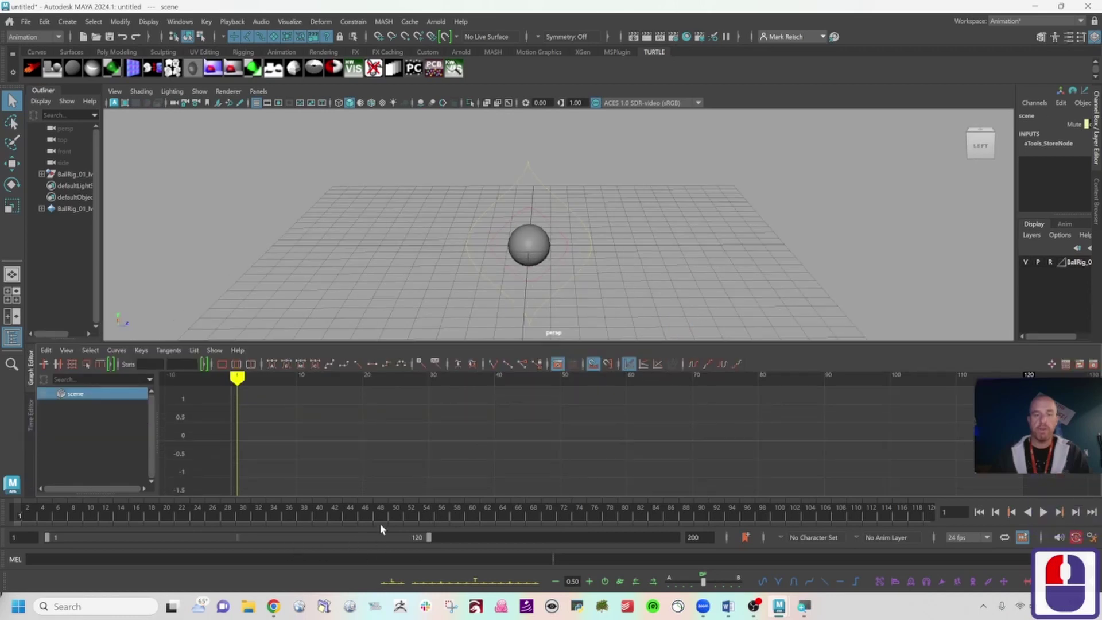
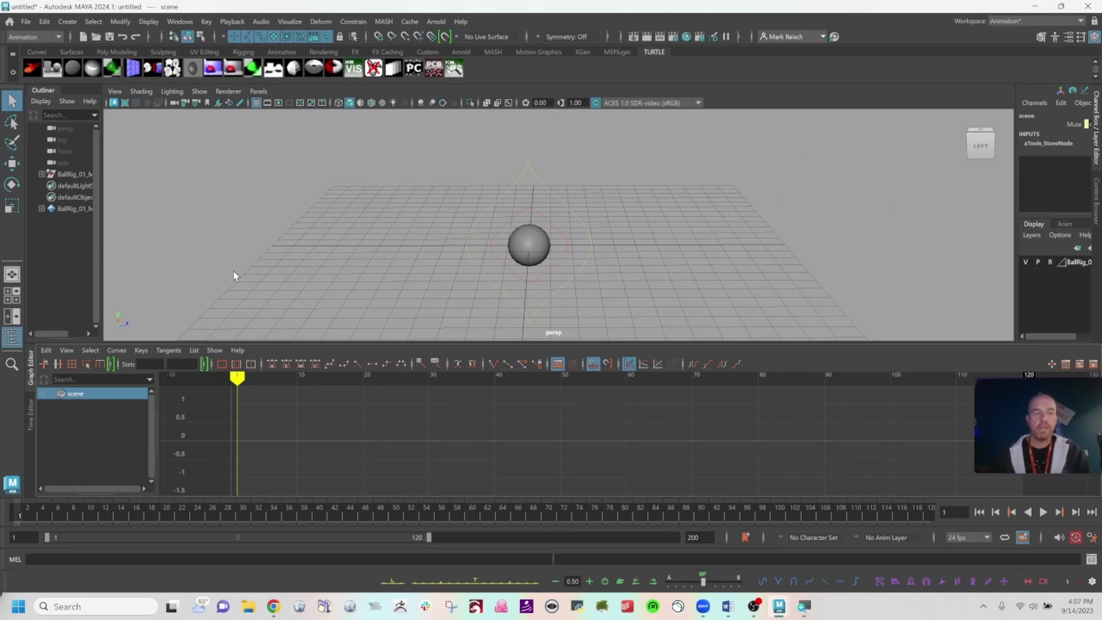
# Step: Split the viewport into two side-by-side views and turn the front view to face the ball from the right
pyautogui.click(12, 316)
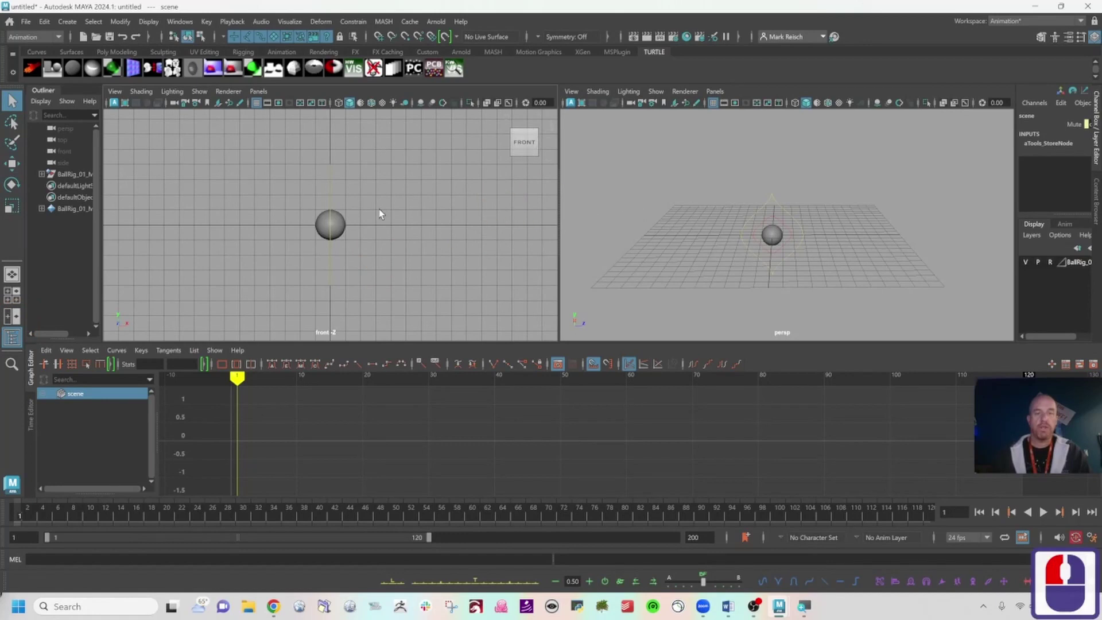
pyautogui.moveTo(547, 167)
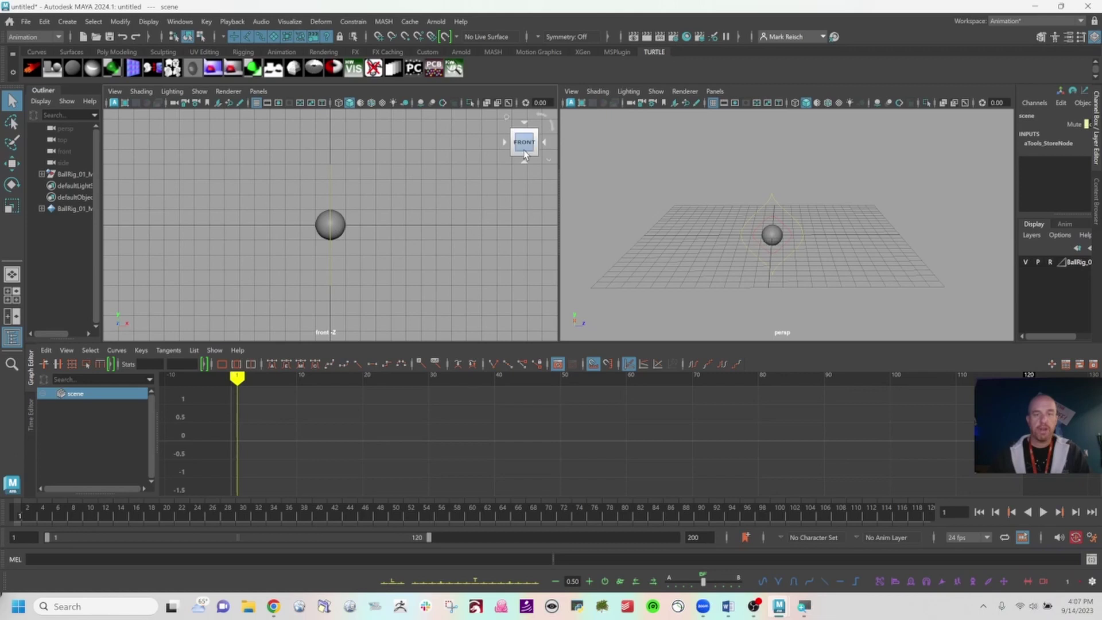
pyautogui.click(545, 145)
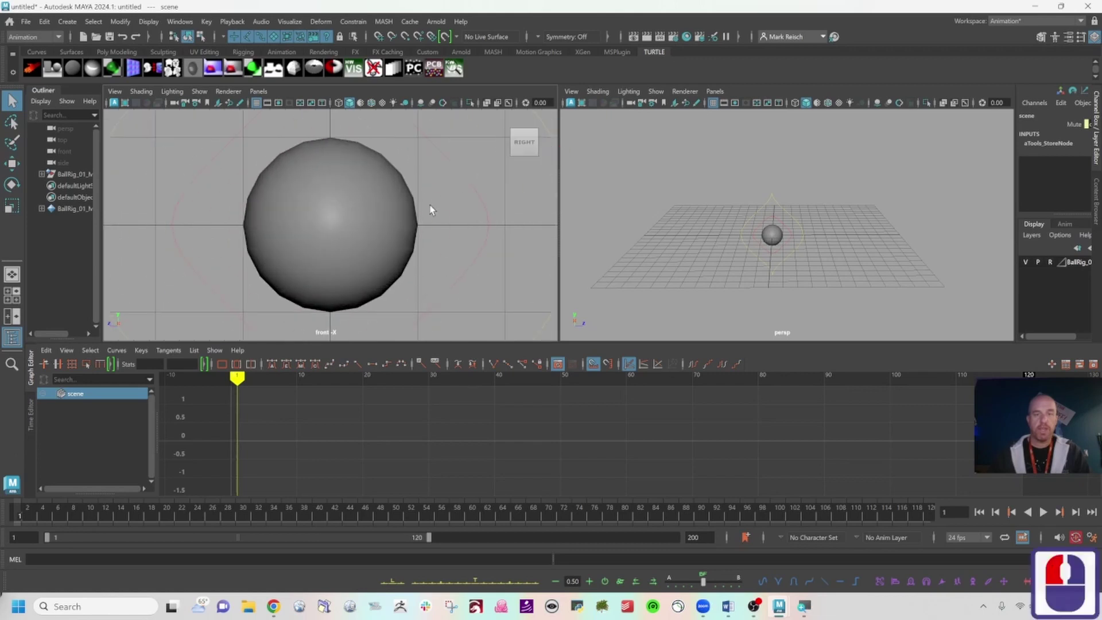
pyautogui.keyDown('alt'); pyautogui.moveTo(483, 232); pyautogui.dragTo(369, 231, button='right'); pyautogui.keyUp('alt')
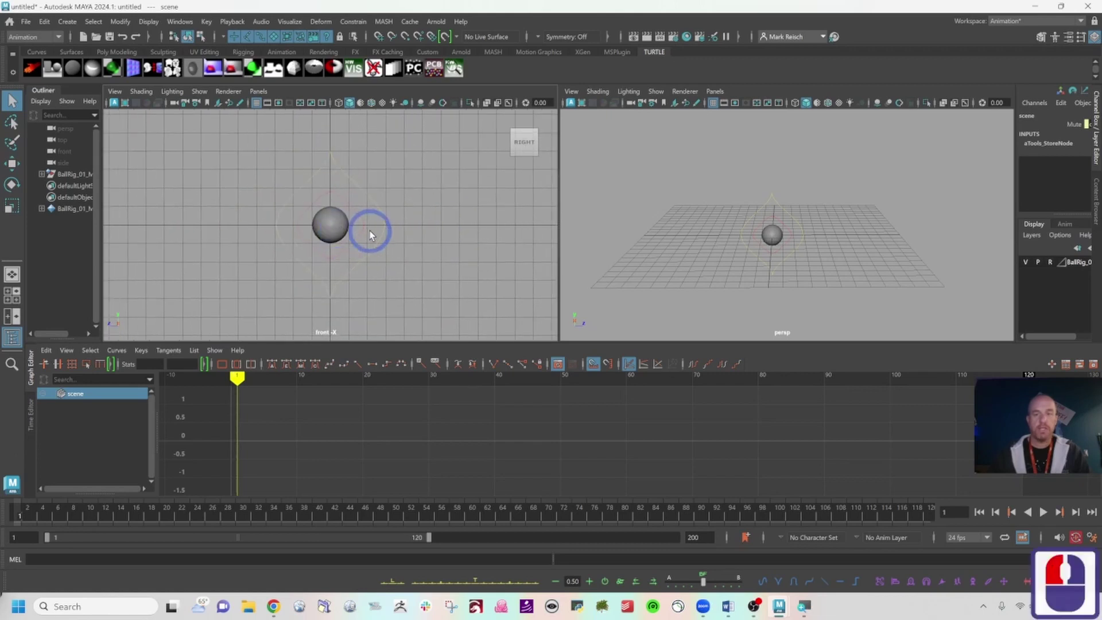
# Step: Try replacing the perspective view with a new Front orthographic camera and undo it
pyautogui.press('space')
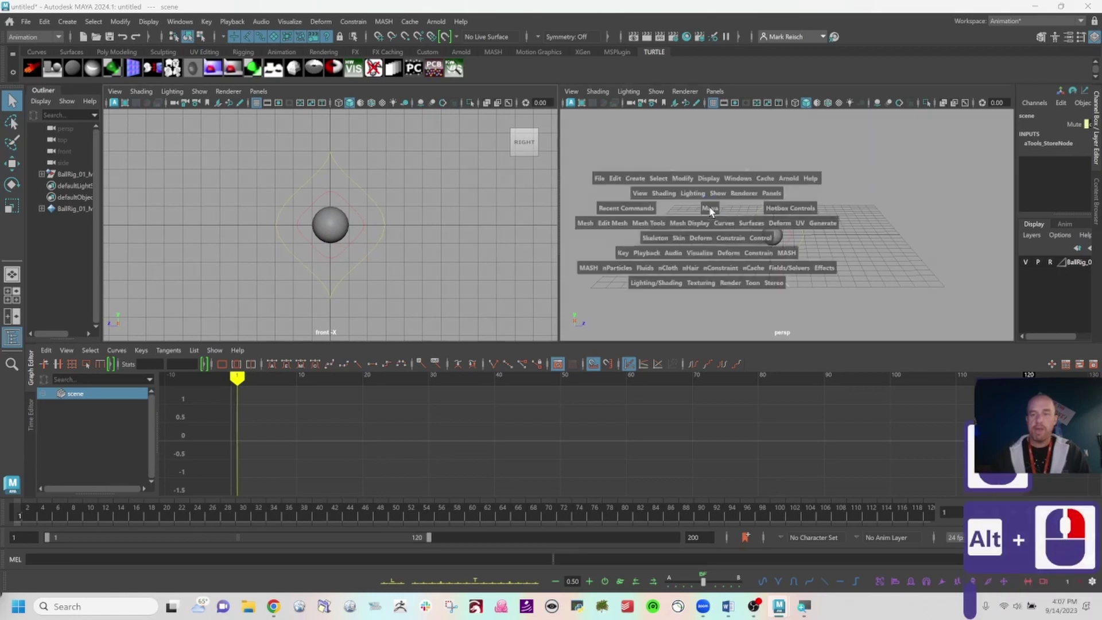
pyautogui.click(709, 208)
pyautogui.moveTo(709, 207)
pyautogui.mouseDown()
pyautogui.moveTo(767, 210)
pyautogui.moveTo(709, 219)
pyautogui.moveTo(714, 211)
pyautogui.mouseUp()
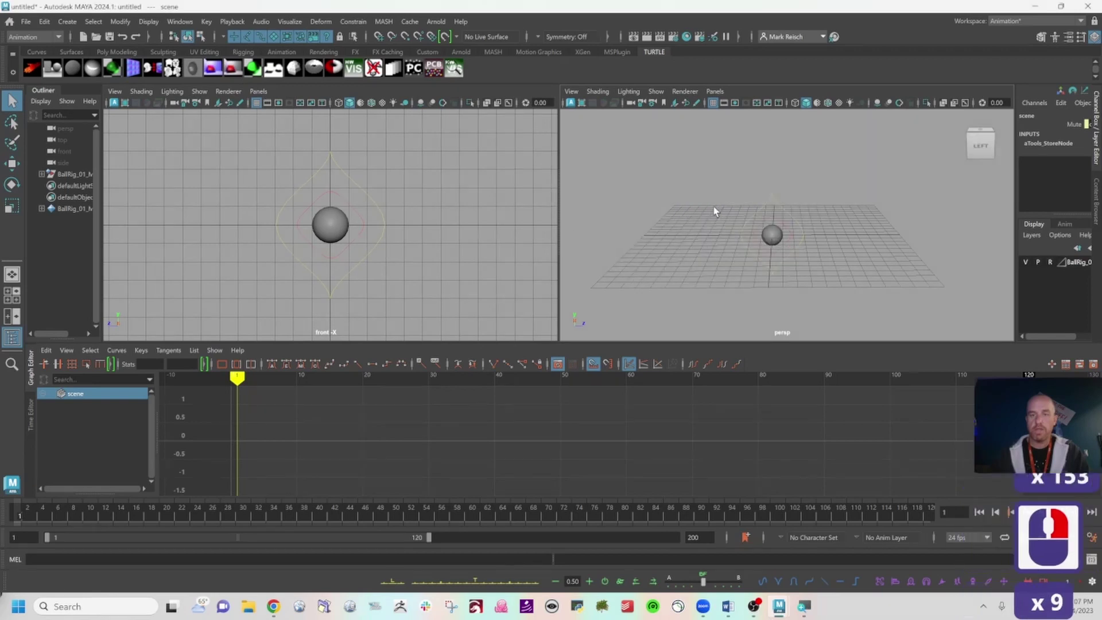
pyautogui.click(715, 92)
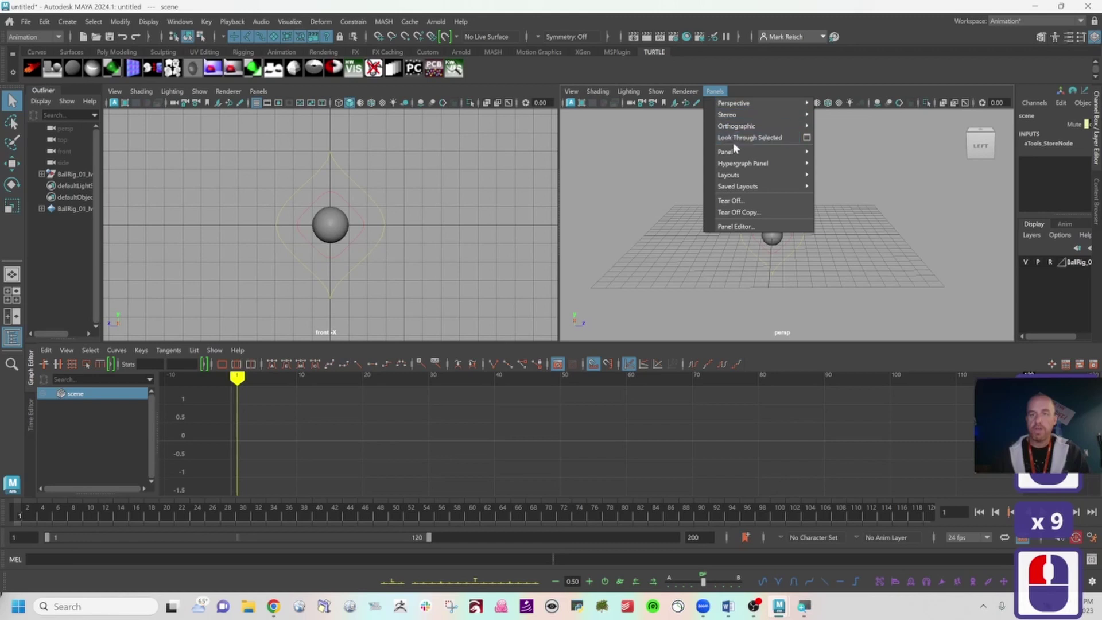
pyautogui.moveTo(742, 152)
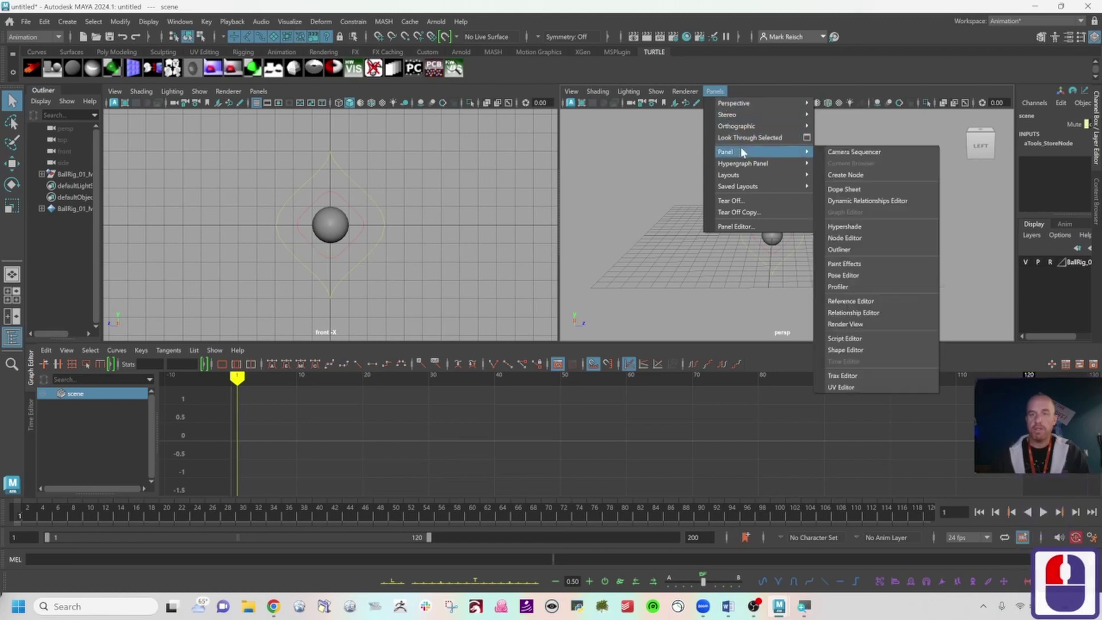
pyautogui.moveTo(747, 131)
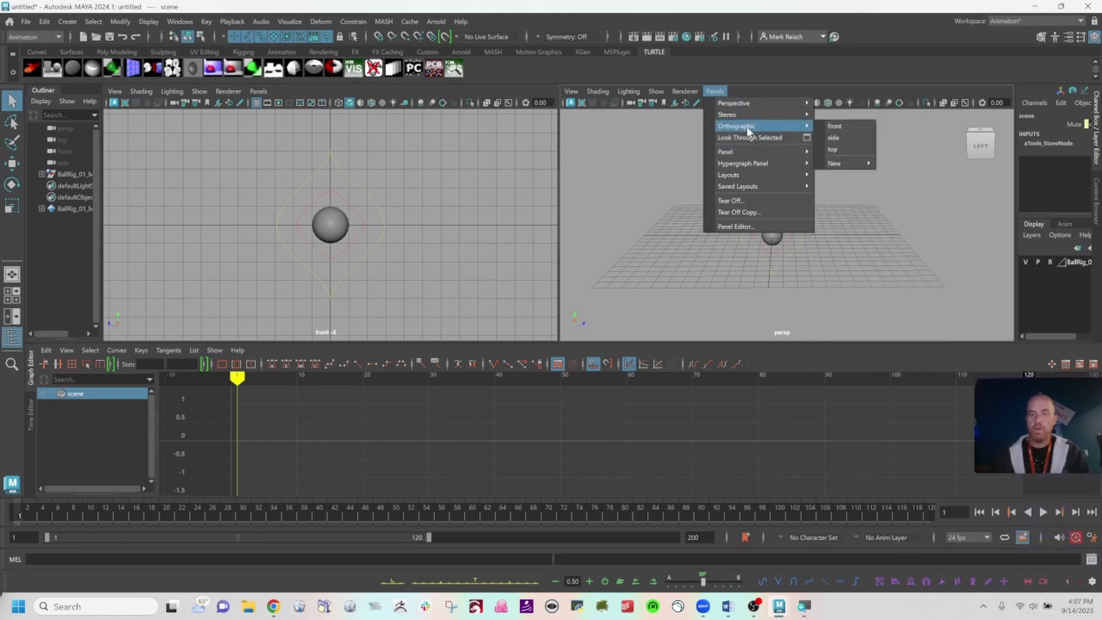
pyautogui.moveTo(845, 166)
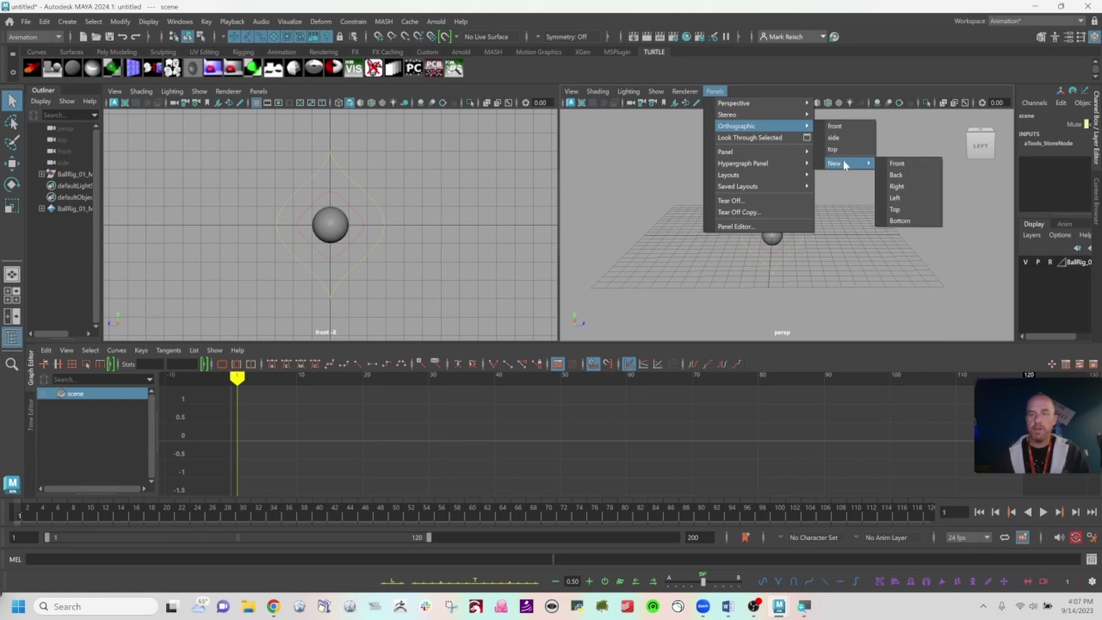
pyautogui.click(912, 165)
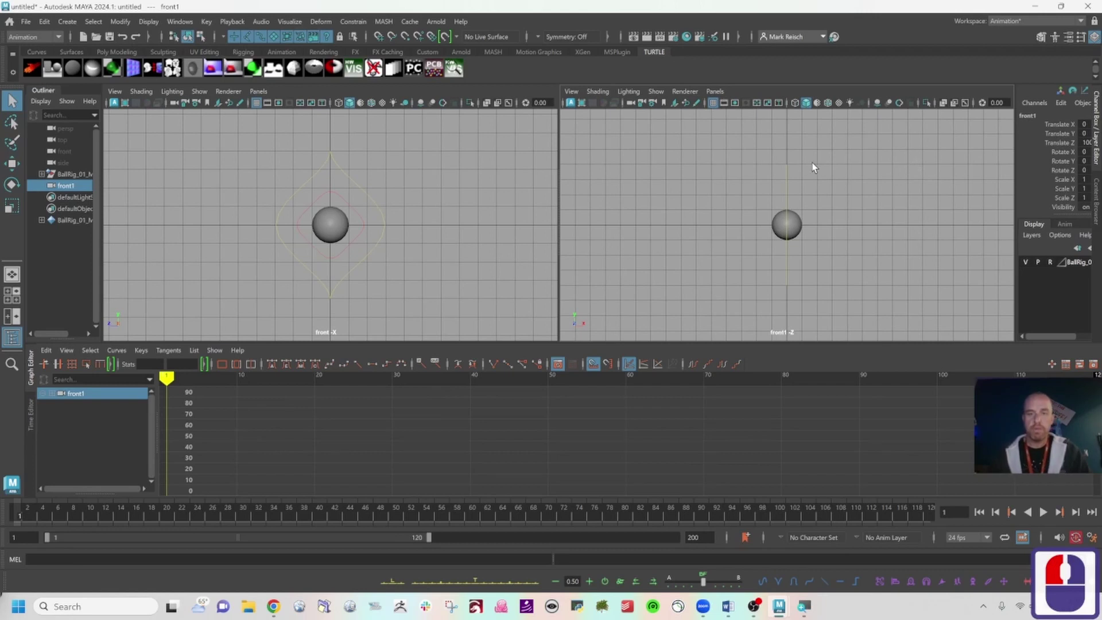
pyautogui.hotkey('ctrl', 'z')
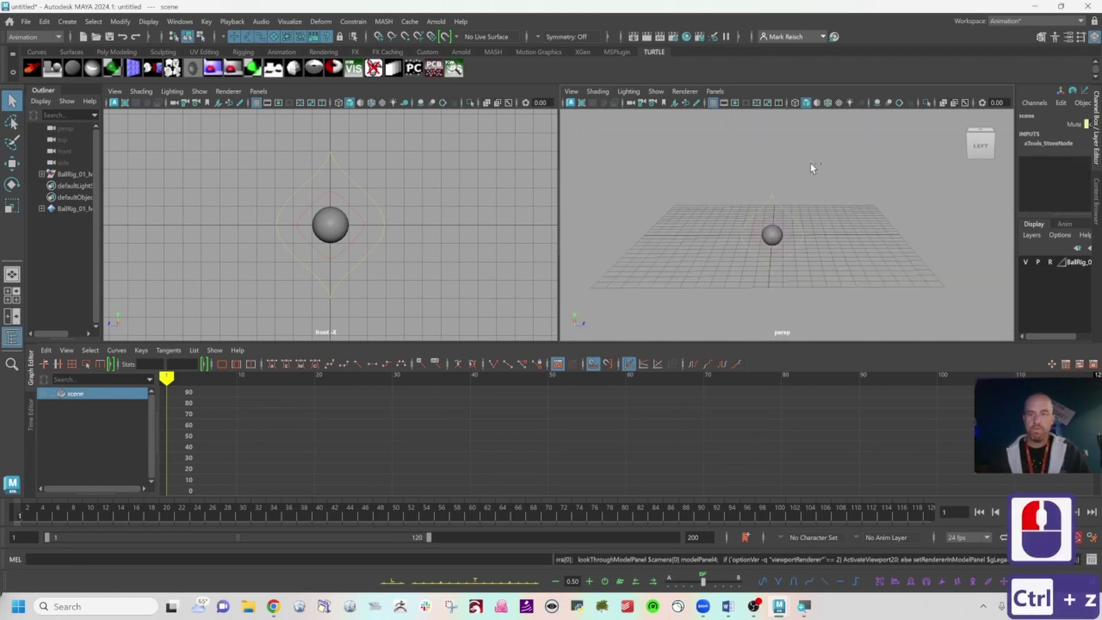
# Step: Replace the perspective view with a new Right orthographic camera
pyautogui.click(715, 95)
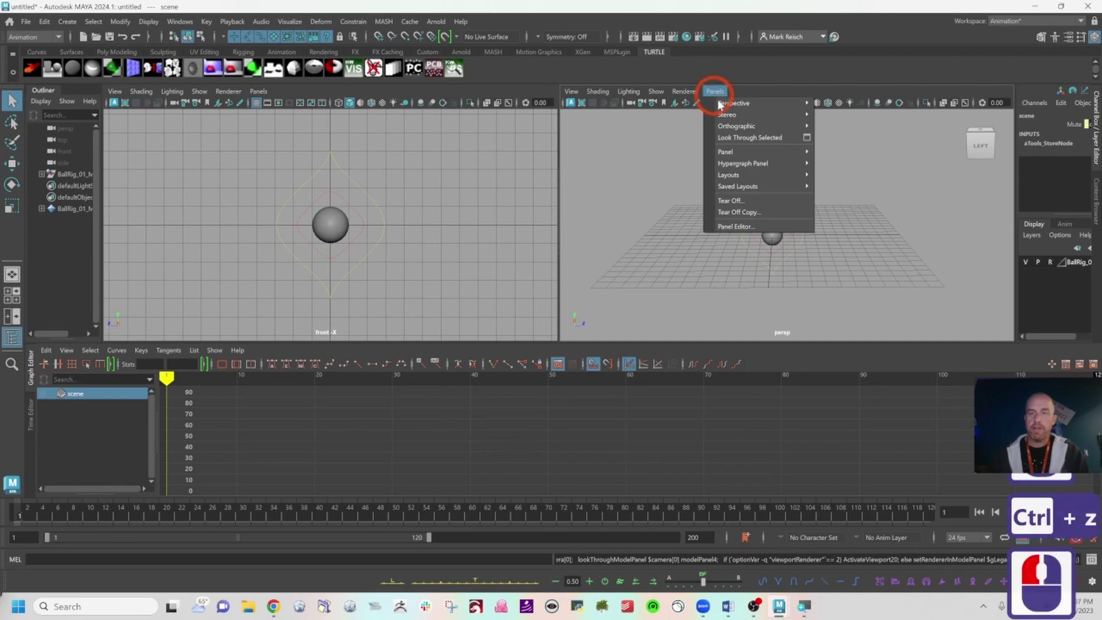
pyautogui.click(746, 128)
pyautogui.moveTo(849, 165)
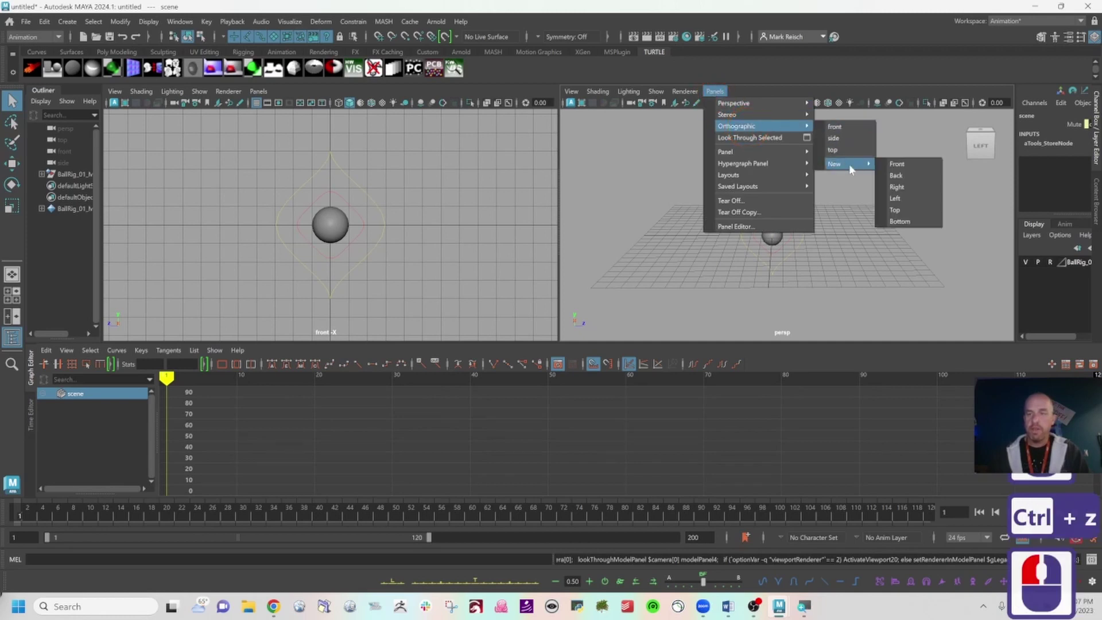
pyautogui.click(916, 187)
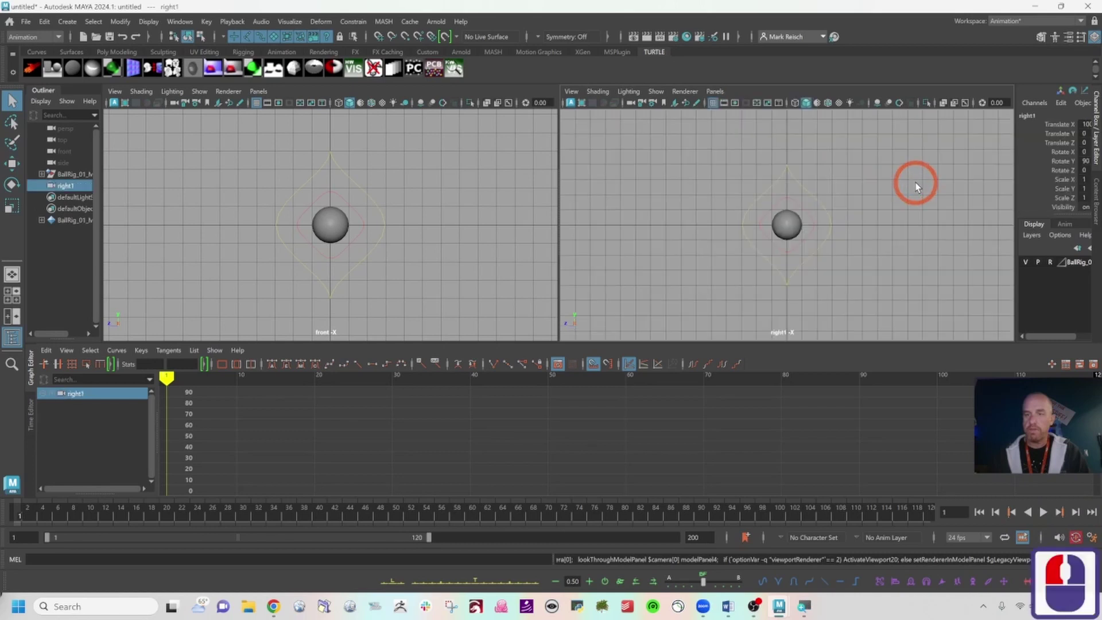
pyautogui.keyDown('alt'); pyautogui.moveTo(800, 213); pyautogui.dragTo(688, 256, button='middle'); pyautogui.keyUp('alt')
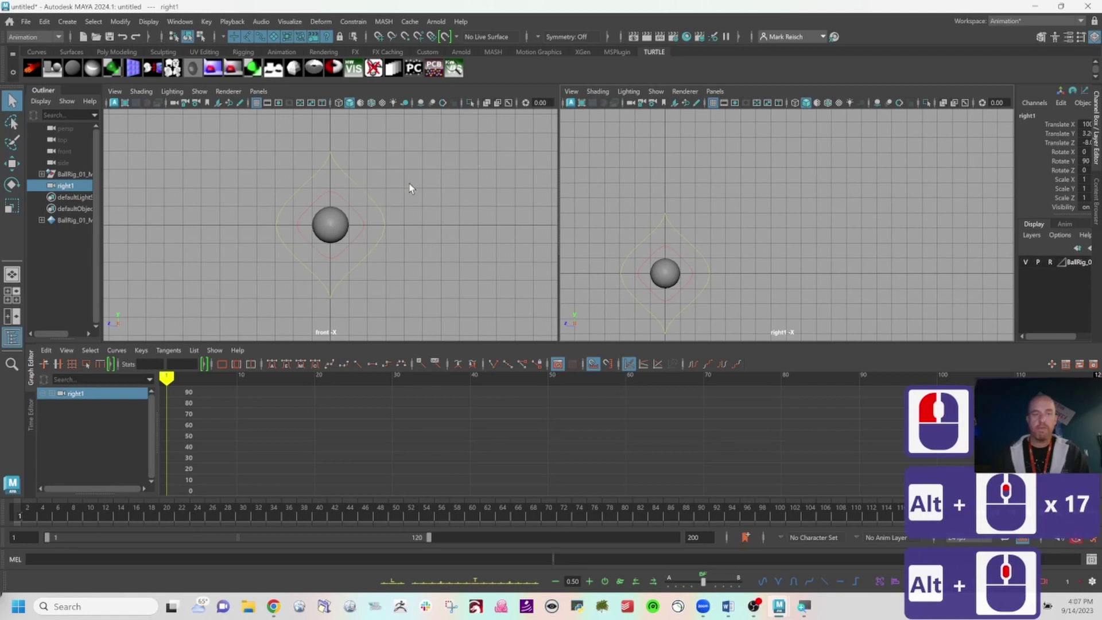
# Step: Move the ball rig slightly up and toward negative Z in the YZ plane using its masterMove control
pyautogui.keyDown('alt'); pyautogui.moveTo(415, 198); pyautogui.dragTo(432, 218, button='middle'); pyautogui.keyUp('alt')
pyautogui.keyDown('alt'); pyautogui.moveTo(432, 218); pyautogui.dragTo(425, 220, button='right'); pyautogui.keyUp('alt')
pyautogui.moveTo(655, 205); pyautogui.dragTo(685, 217)
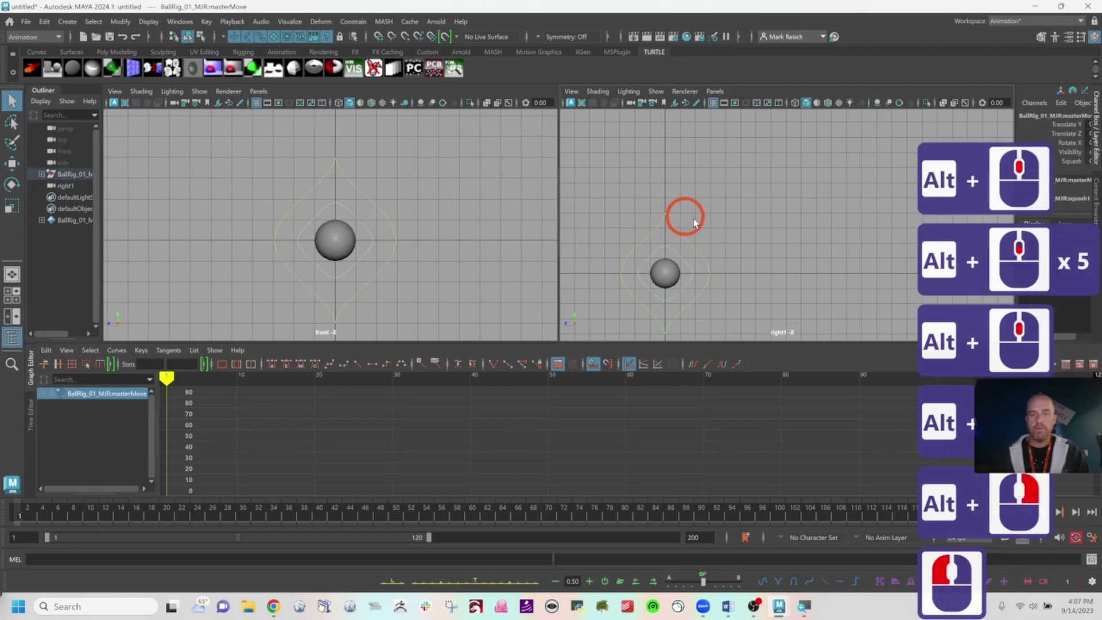
pyautogui.press('w')
pyautogui.moveTo(671, 275)
pyautogui.mouseDown()
pyautogui.moveTo(675, 263)
pyautogui.moveTo(701, 280)
pyautogui.moveTo(675, 241)
pyautogui.moveTo(685, 240)
pyautogui.moveTo(682, 278)
pyautogui.mouseUp()
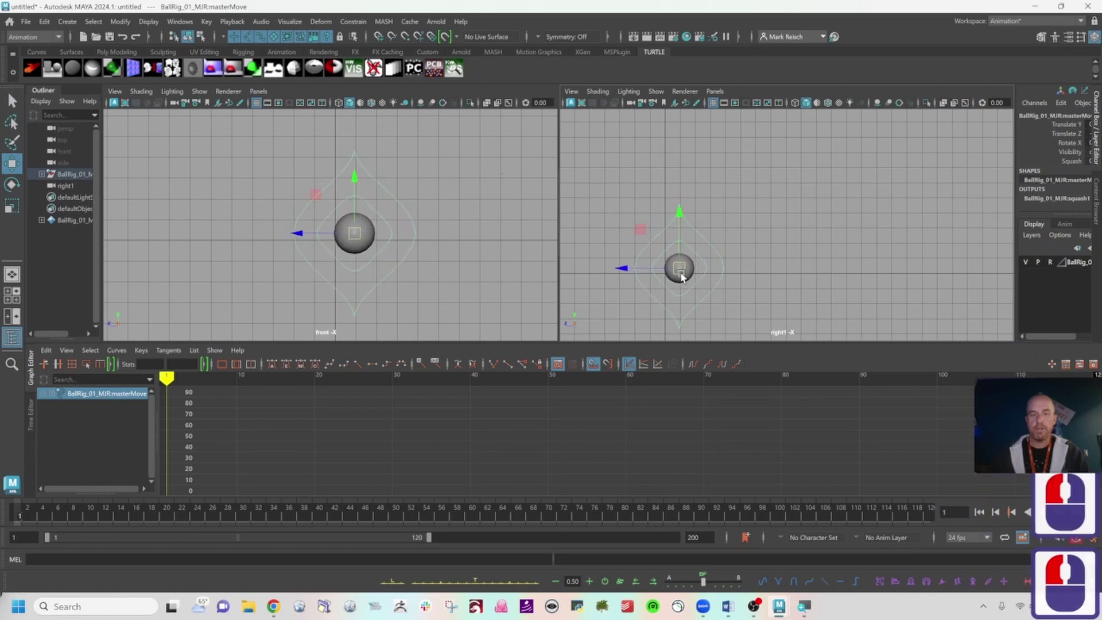
# Step: Turn on the resolution gate and gate mask in the new right orthographic view
pyautogui.keyDown('alt'); pyautogui.moveTo(796, 270); pyautogui.dragTo(611, 275, button='right'); pyautogui.keyUp('alt')
pyautogui.keyDown('alt'); pyautogui.moveTo(836, 197); pyautogui.dragTo(764, 242, button='middle'); pyautogui.keyUp('alt')
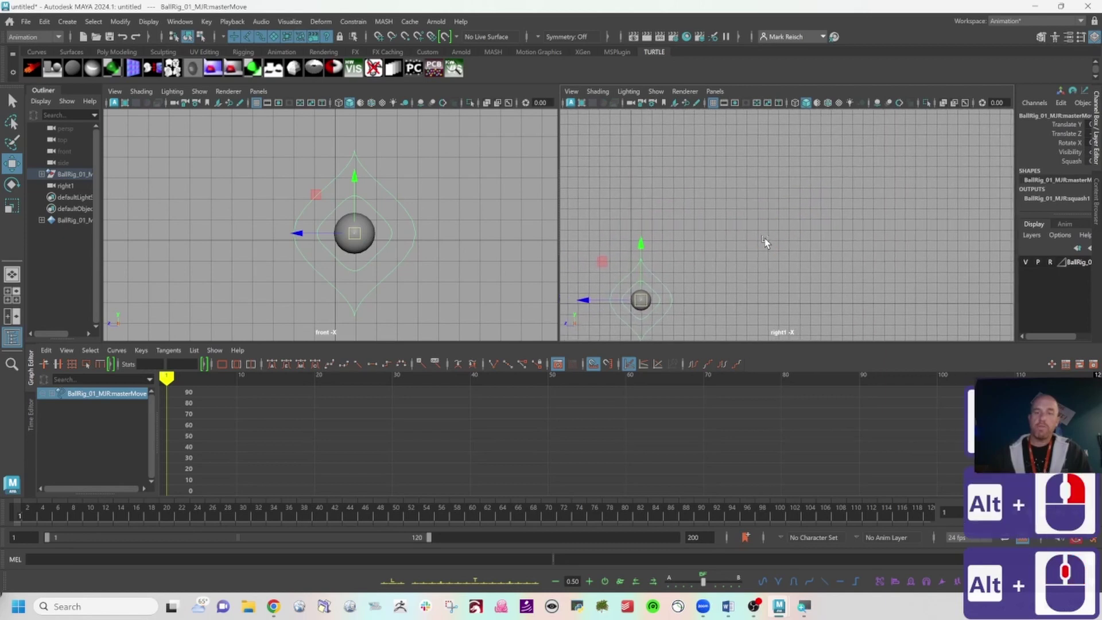
pyautogui.click(736, 104)
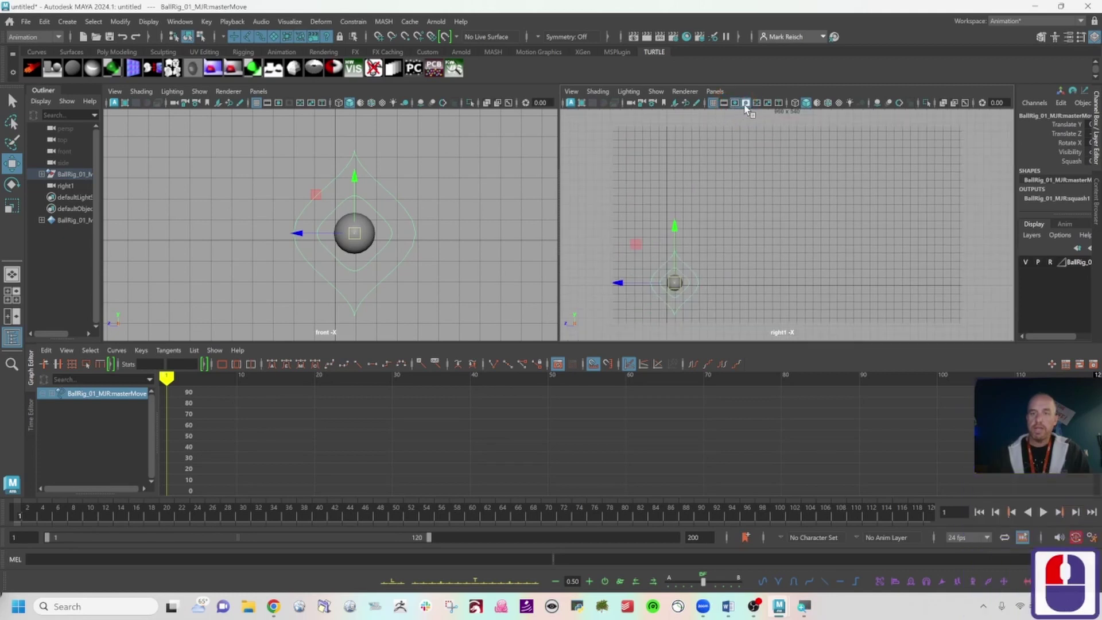
pyautogui.click(745, 103)
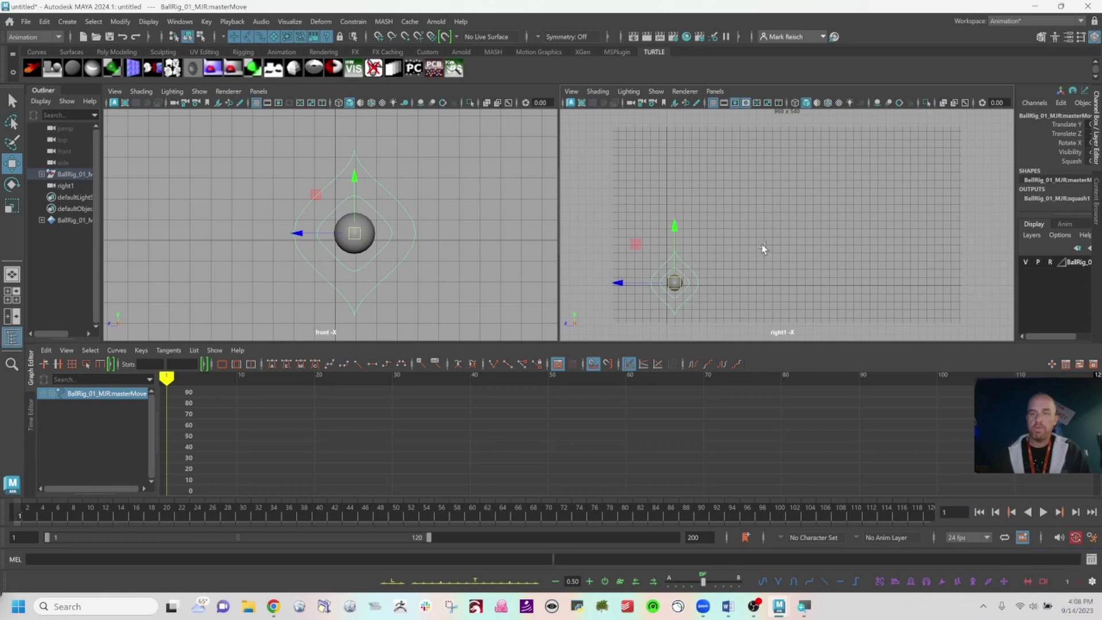
pyautogui.keyDown('alt'); pyautogui.moveTo(772, 227); pyautogui.dragTo(755, 239, button='middle'); pyautogui.keyUp('alt')
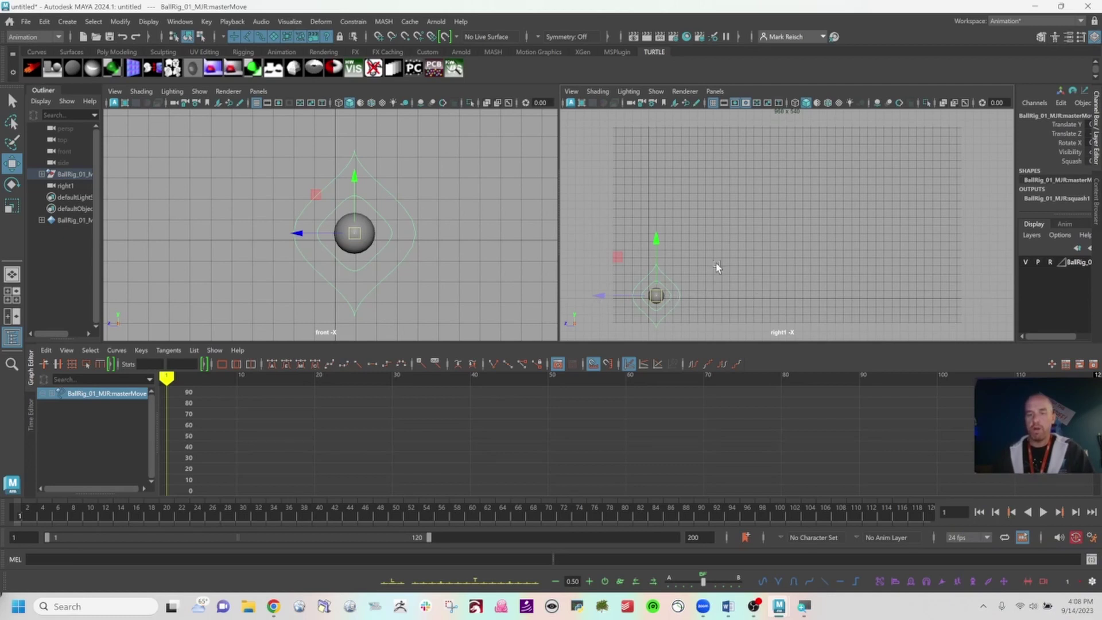
# Step: Frame the ball rig near the lower-left corner of the right view's resolution gate and lock that camera
pyautogui.moveTo(713, 253)
pyautogui.keyDown('alt'); pyautogui.mouseDown(button='middle')
pyautogui.moveTo(705, 274)
pyautogui.moveTo(700, 253)
pyautogui.mouseUp(button='middle'); pyautogui.keyUp('alt')
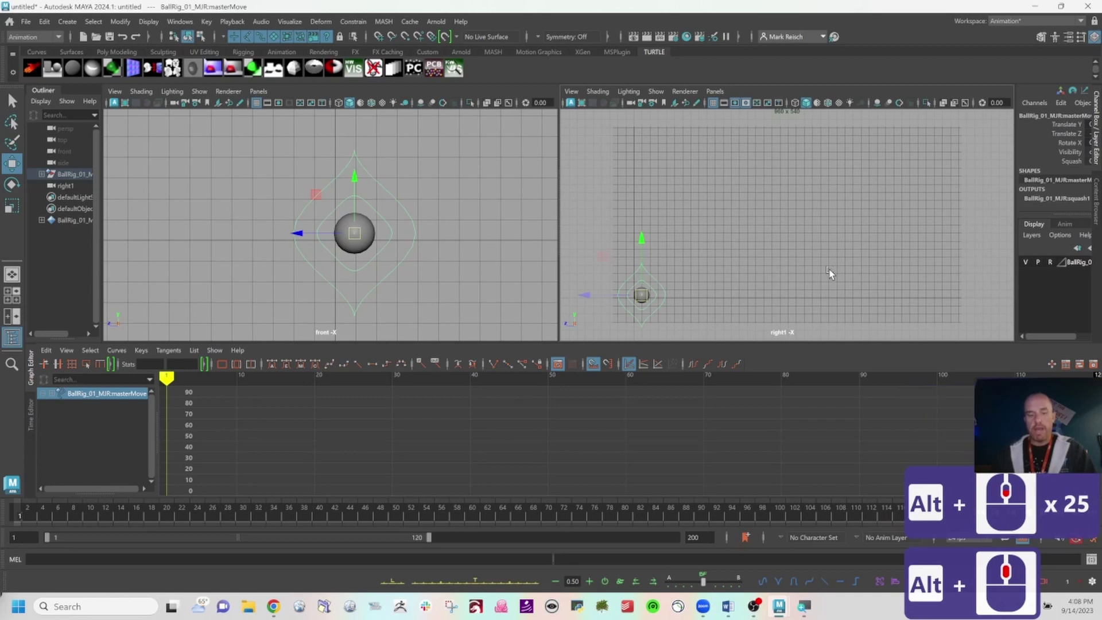
pyautogui.keyDown('alt'); pyautogui.moveTo(829, 273); pyautogui.dragTo(621, 283, button='right'); pyautogui.keyUp('alt')
pyautogui.keyDown('alt'); pyautogui.moveTo(790, 244); pyautogui.dragTo(707, 268, button='middle'); pyautogui.keyUp('alt')
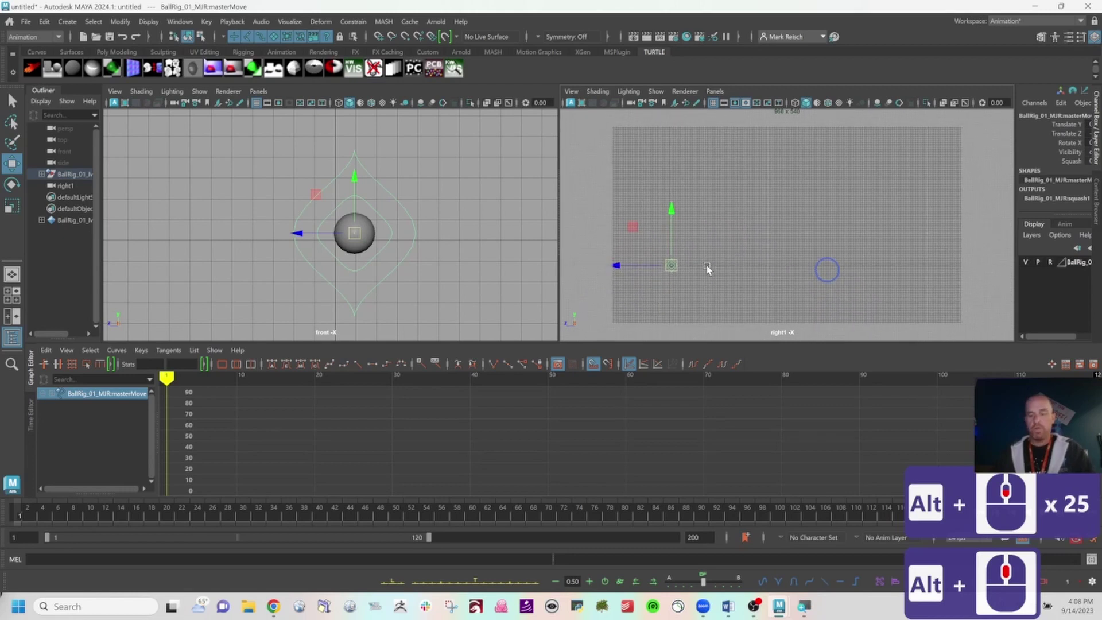
pyautogui.press('[')
pyautogui.press('[')
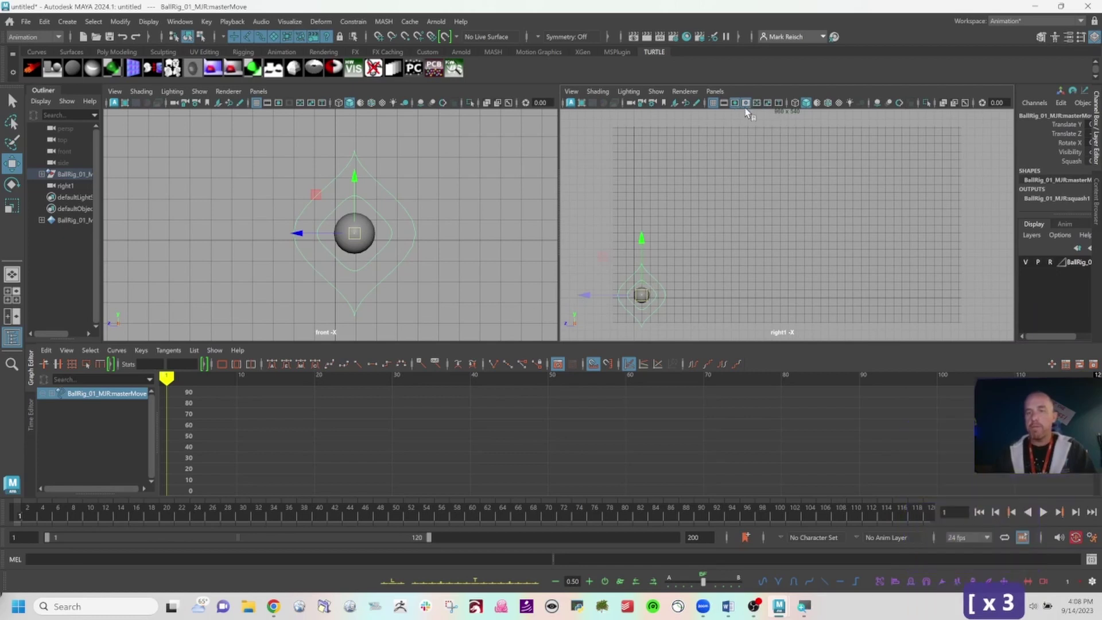
pyautogui.click(642, 103)
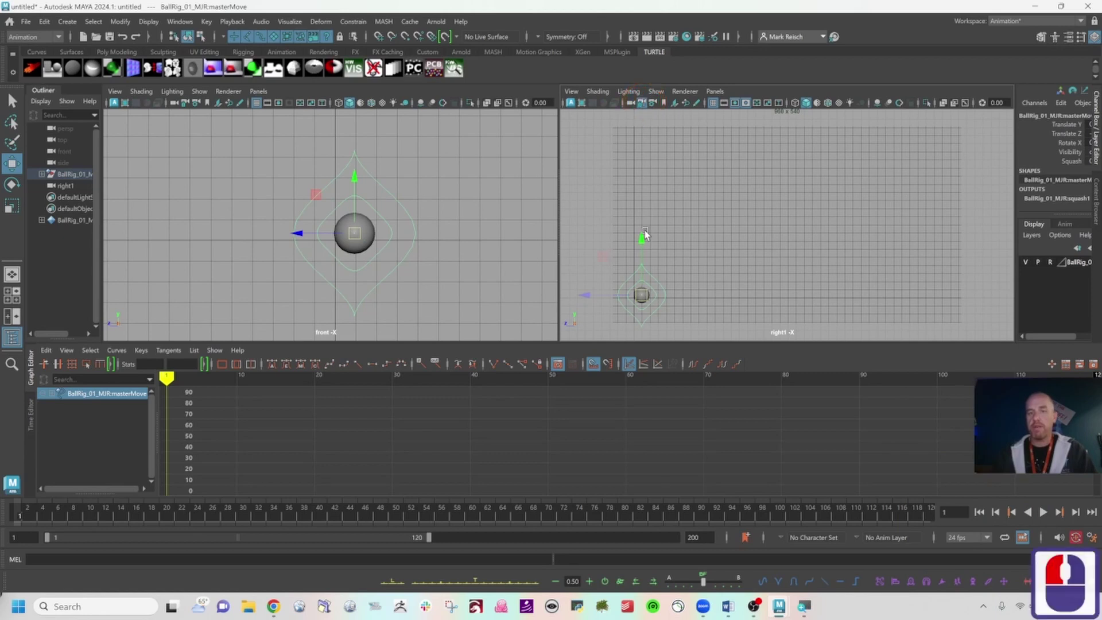
# Step: Raise the ball rig straight up in Y to the top of the resolution gate and reframe it in the front view
pyautogui.moveTo(642, 234); pyautogui.dragTo(620, 86)
pyautogui.press('a')
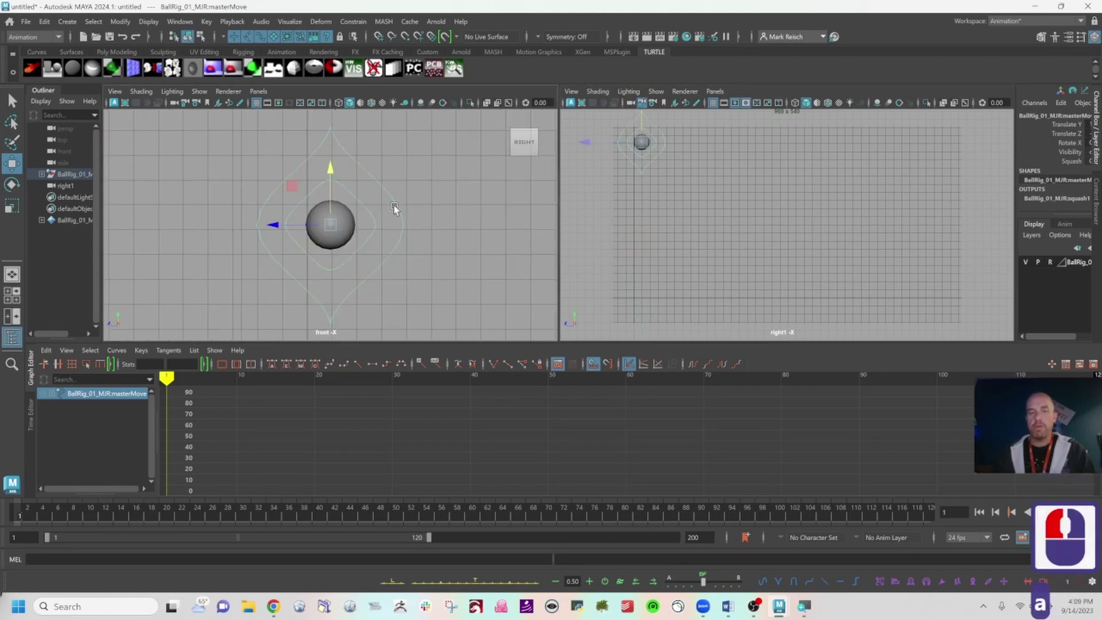
pyautogui.keyDown('alt'); pyautogui.moveTo(469, 224); pyautogui.dragTo(402, 229, button='right'); pyautogui.keyUp('alt')
pyautogui.keyDown('alt'); pyautogui.moveTo(378, 269); pyautogui.dragTo(339, 259, button='middle'); pyautogui.keyUp('alt')
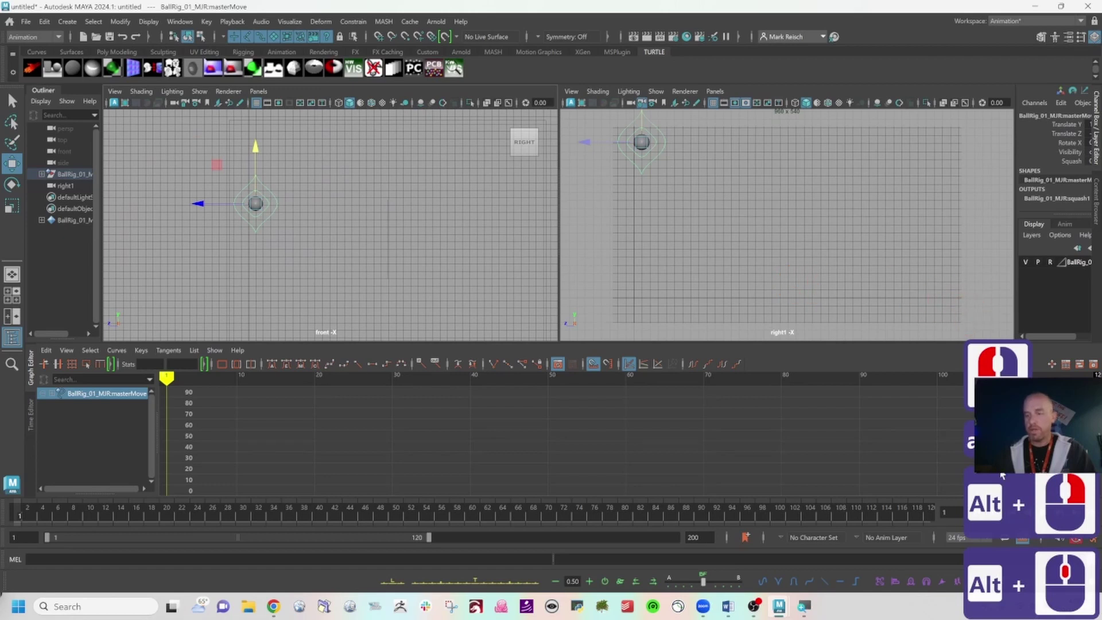
# Step: Set the default in tangent to Plateau and the default out tangent to Stepped in the animation preferences and save them
pyautogui.click(1093, 542)
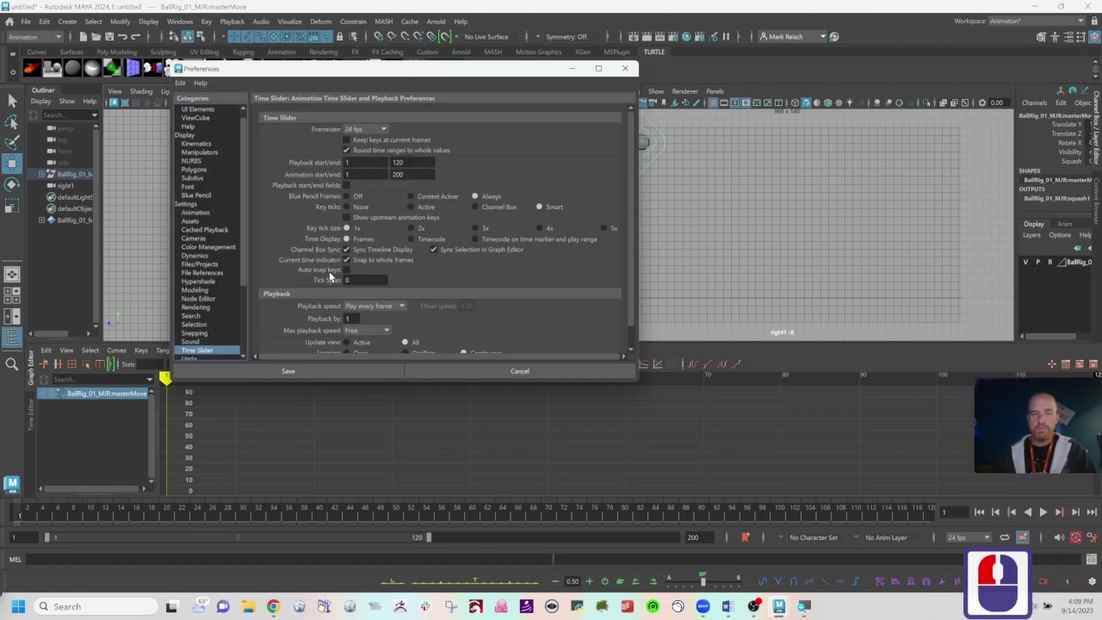
pyautogui.click(202, 213)
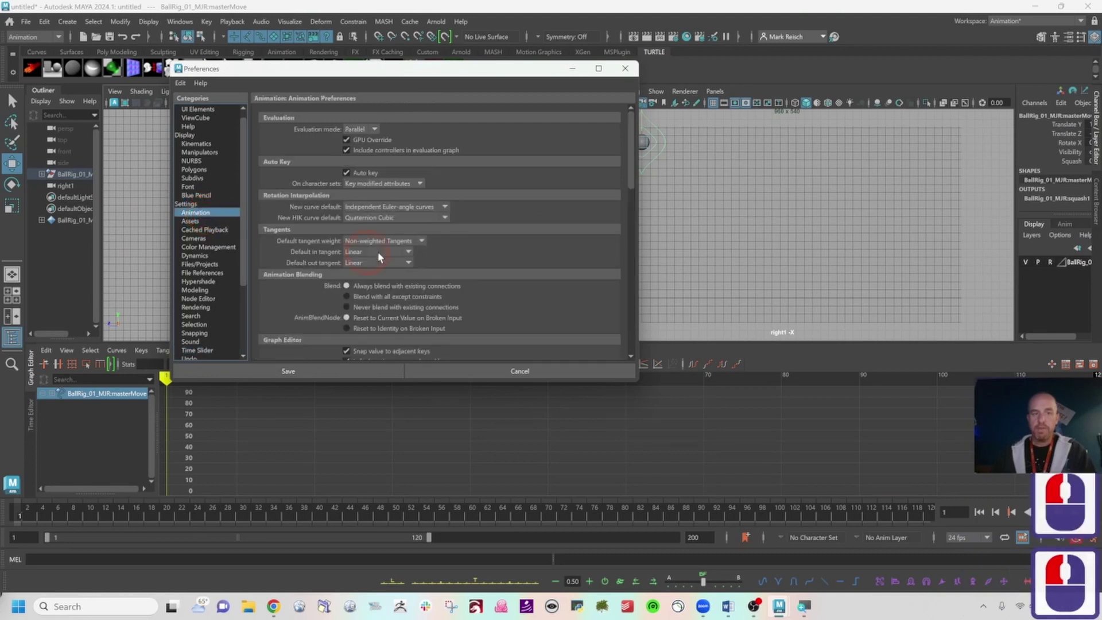
pyautogui.click(395, 253)
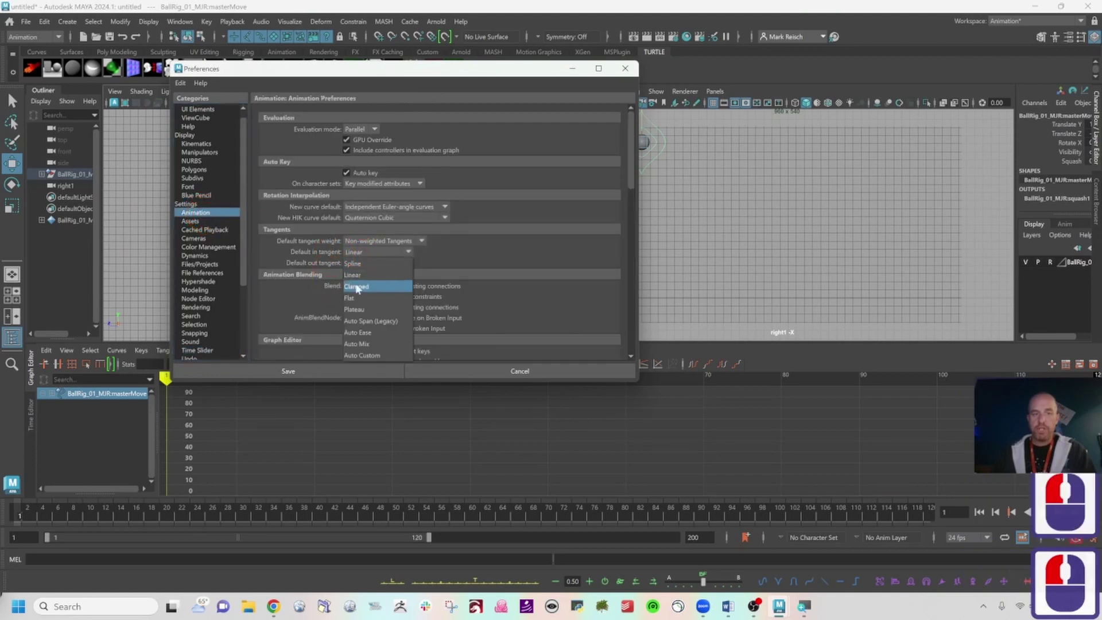
pyautogui.click(377, 311)
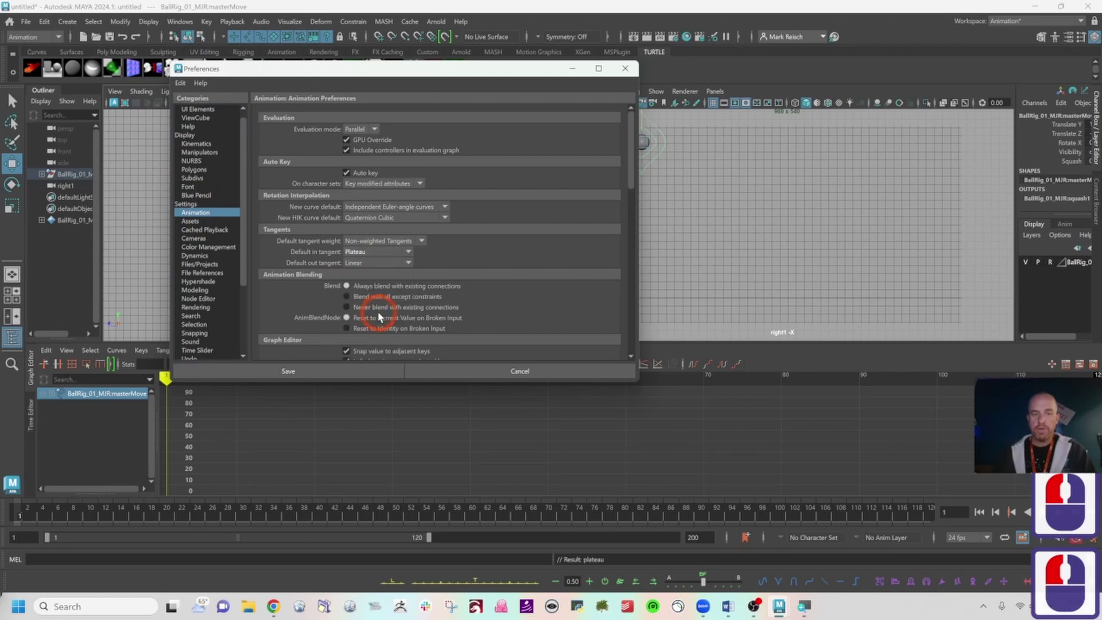
pyautogui.click(381, 265)
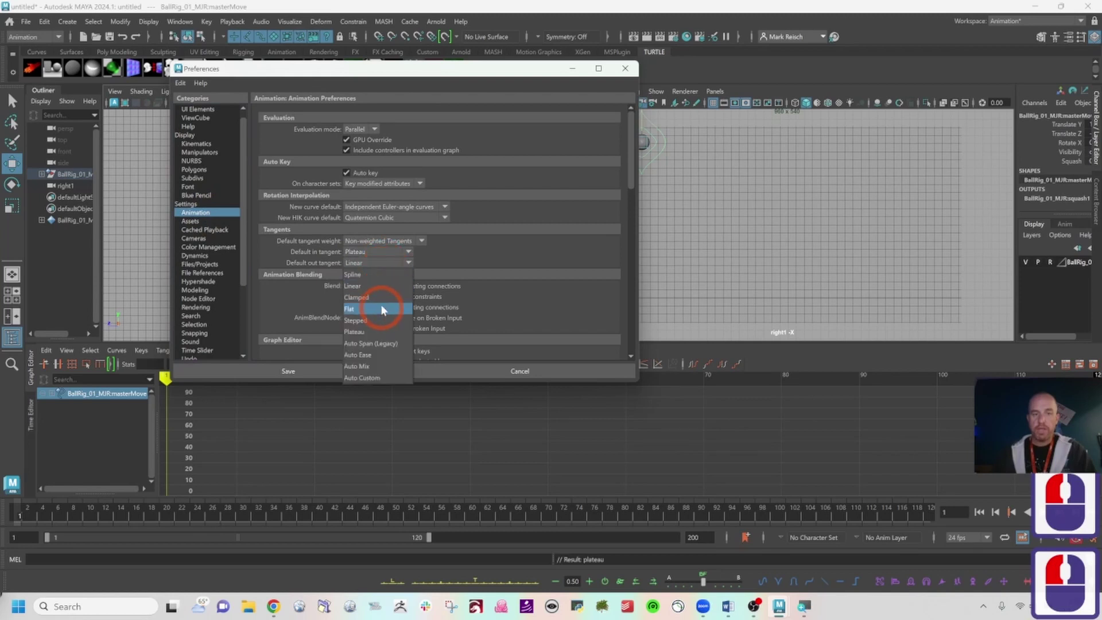
pyautogui.click(379, 318)
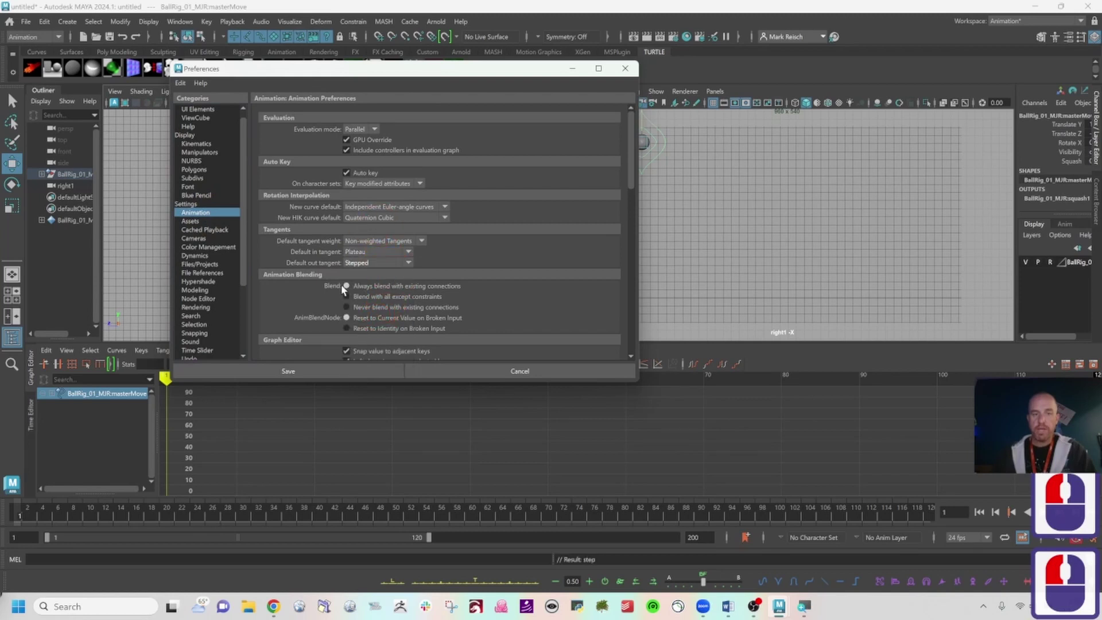
pyautogui.click(331, 371)
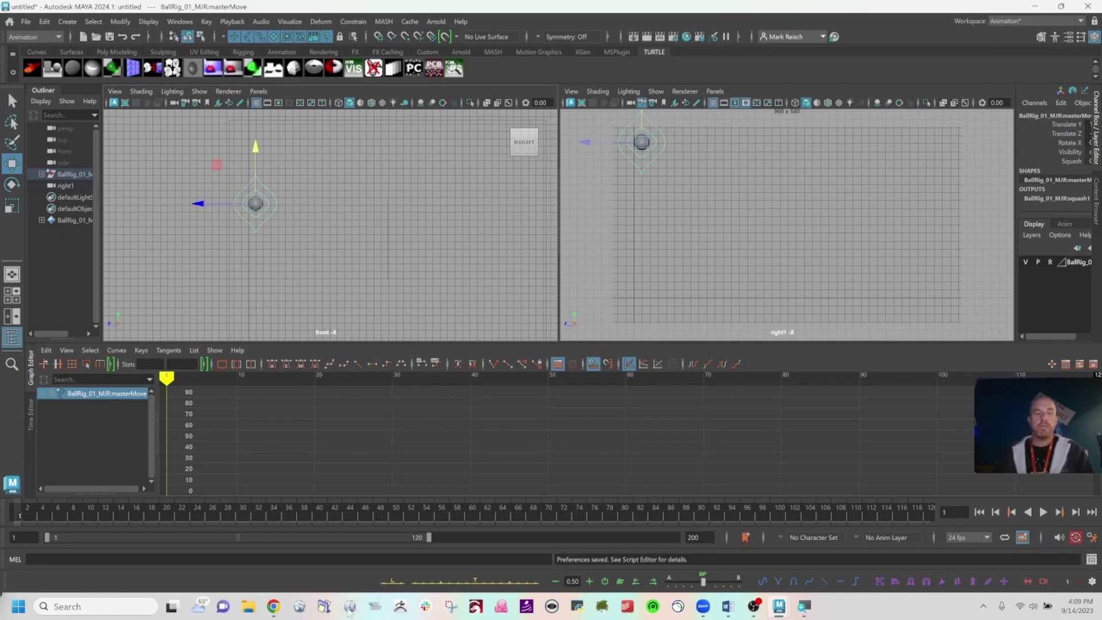
# Step: Open the bounce plan image 1.3.1_1ballbounceplan_Rev.tif to examine it and close it
pyautogui.click(261, 613)
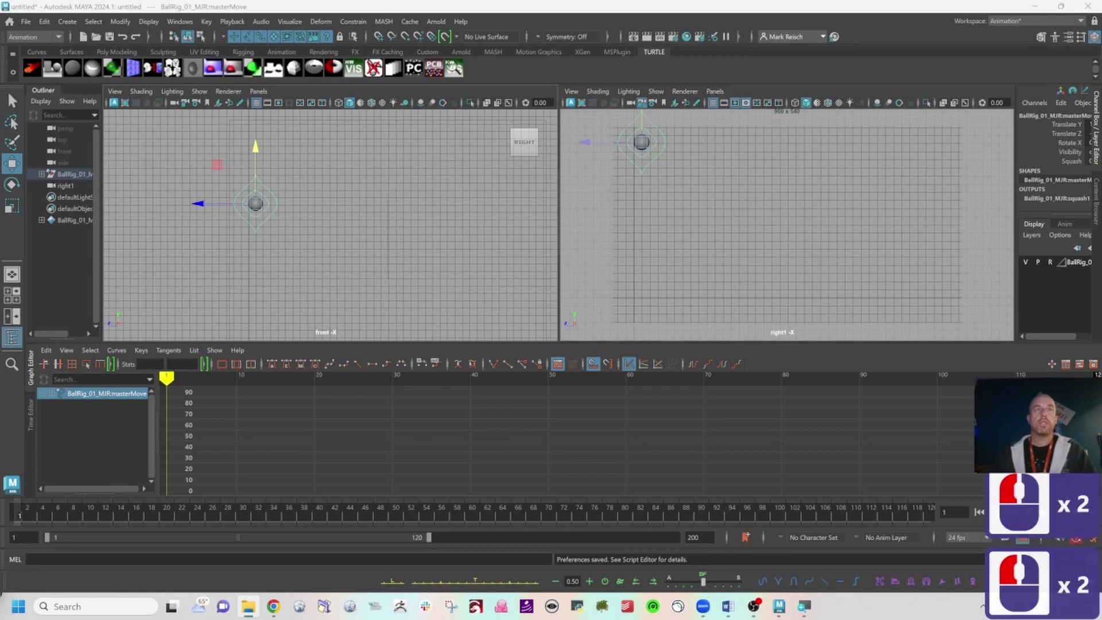
pyautogui.press('d')
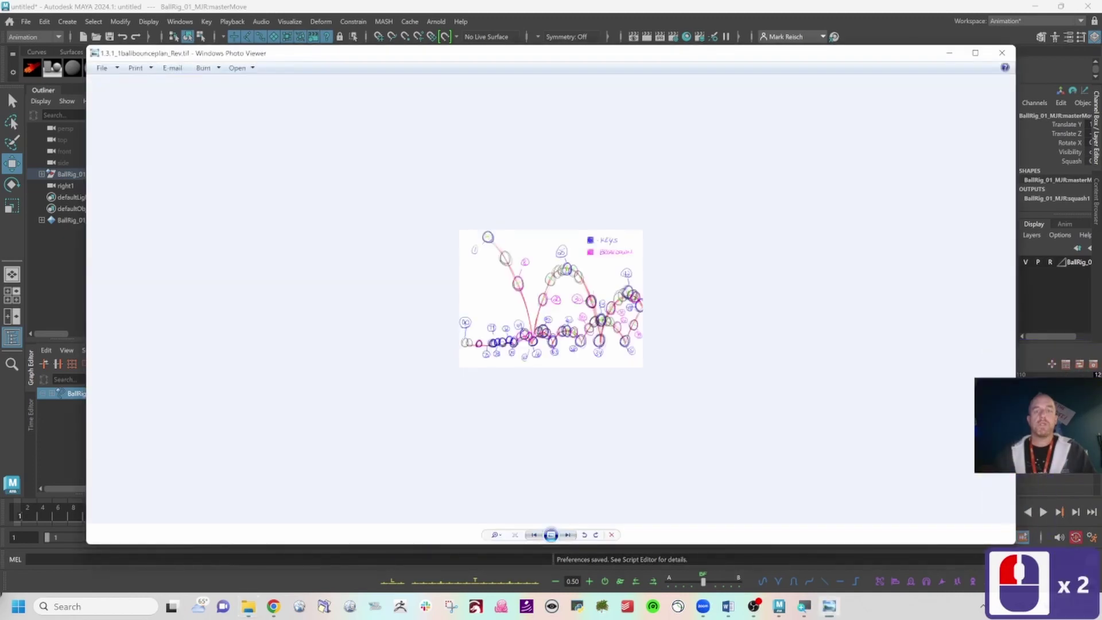
pyautogui.scroll(-1, 550, 299)
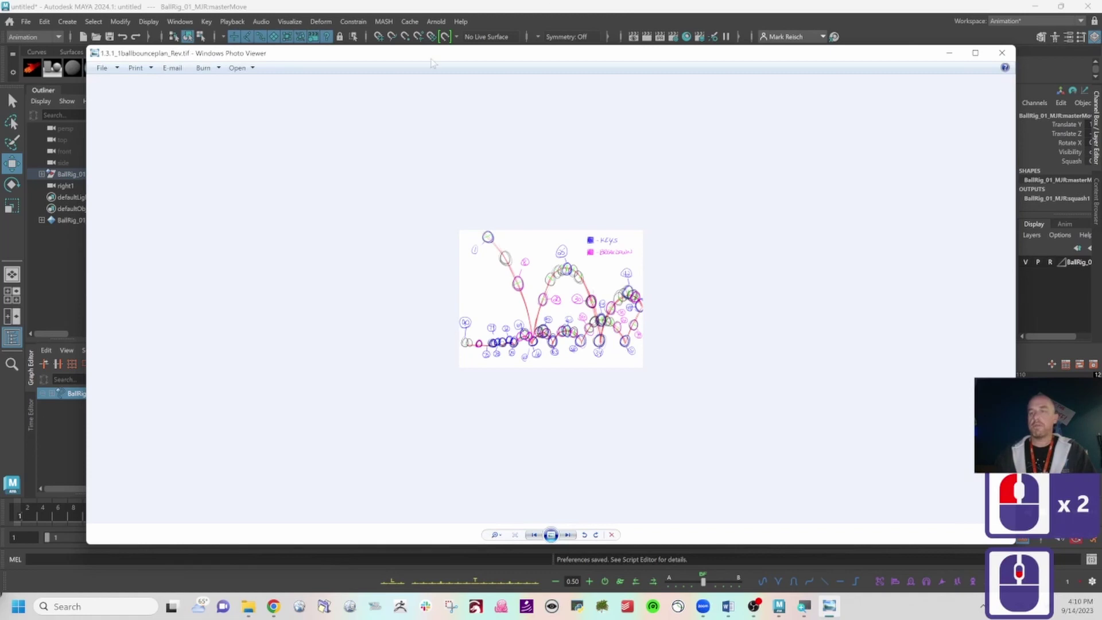
pyautogui.click(1001, 52)
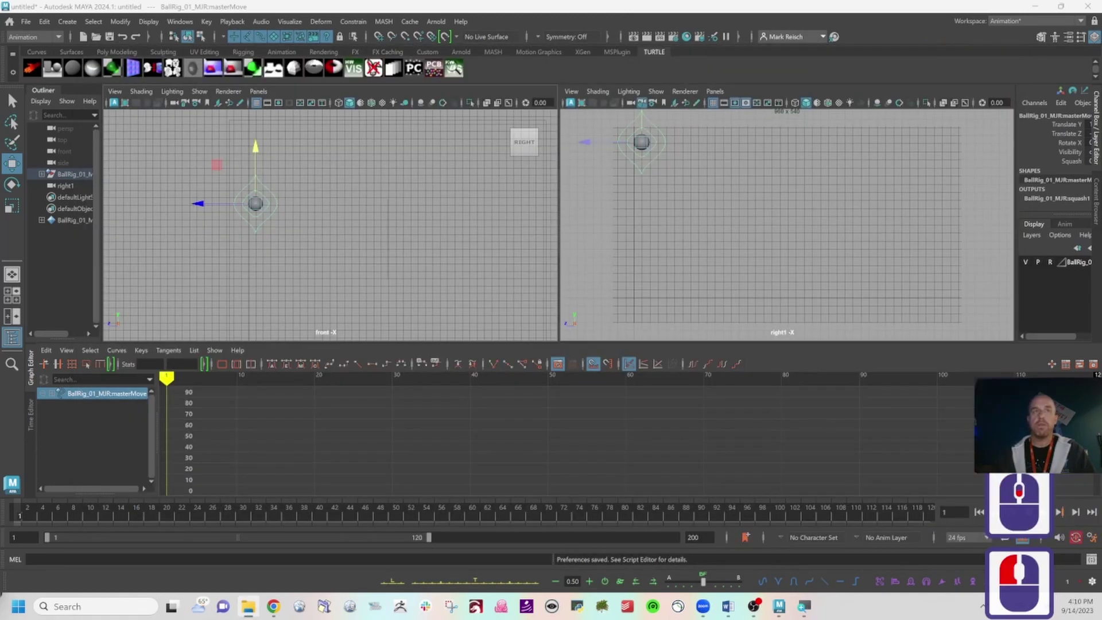
# Step: Open ballbounceplan.tif, enlarge the heavy and light bounce timing chart, and place its window on the other monitor for reference
pyautogui.doubleClick(336, 1)
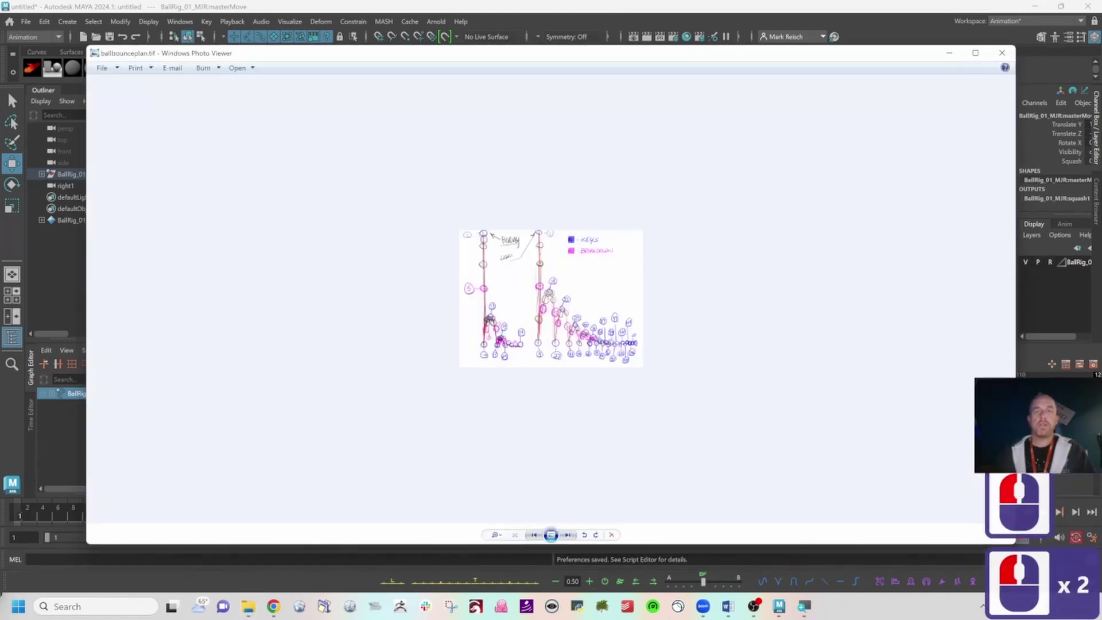
pyautogui.scroll(6, 545, 181)
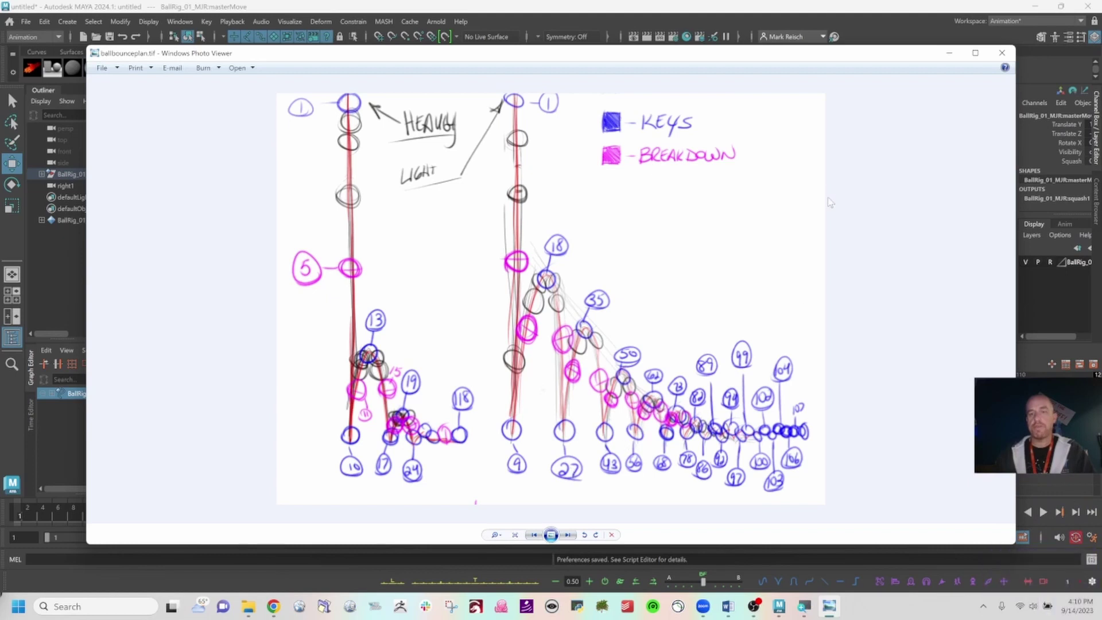
pyautogui.moveTo(854, 63); pyautogui.dragTo(448, 0)
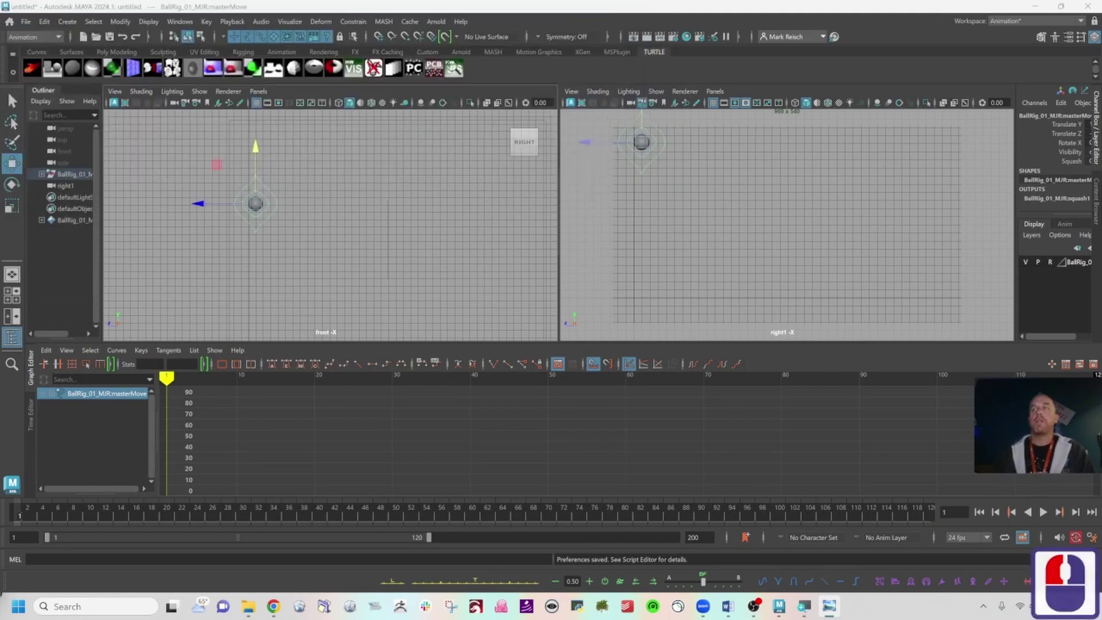
pyautogui.scroll(-4, 577, 477)
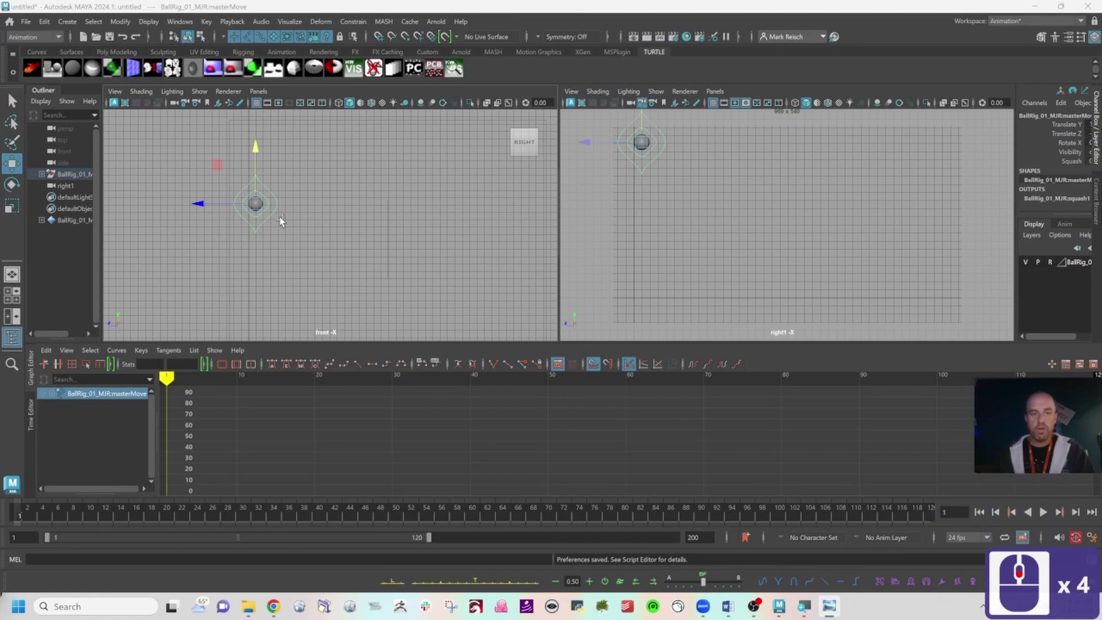
pyautogui.press('super')
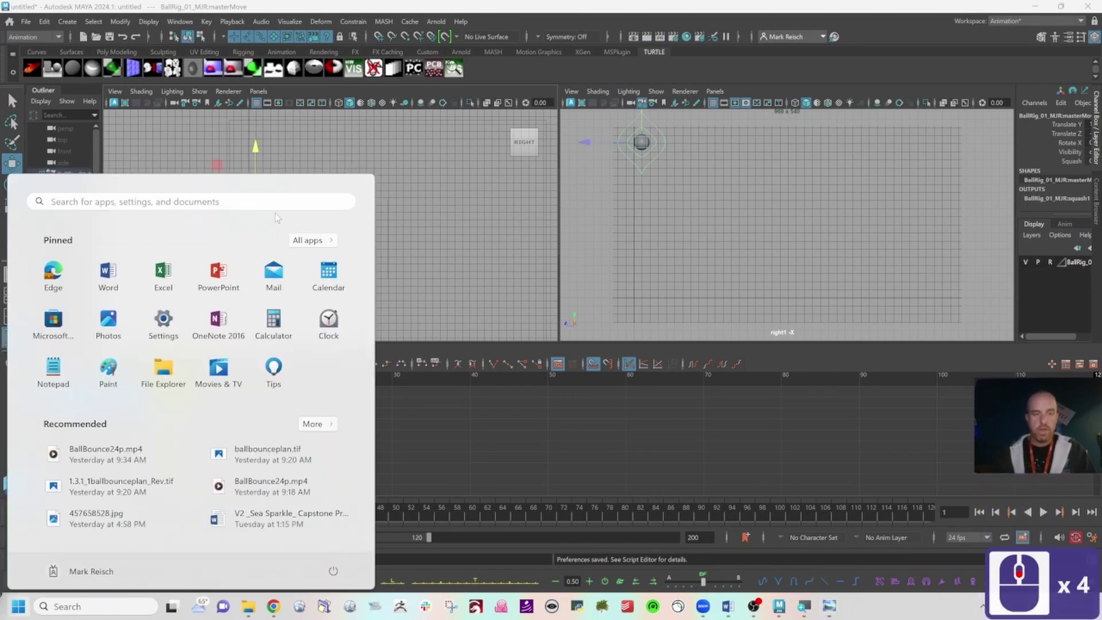
pyautogui.press('super')
# Step: Rotate the ball rig's masterMove control about 90 degrees counterclockwise around X and key all its channels at frame 1
pyautogui.keyDown('alt'); pyautogui.moveTo(268, 233); pyautogui.dragTo(309, 239, button='middle'); pyautogui.keyUp('alt')
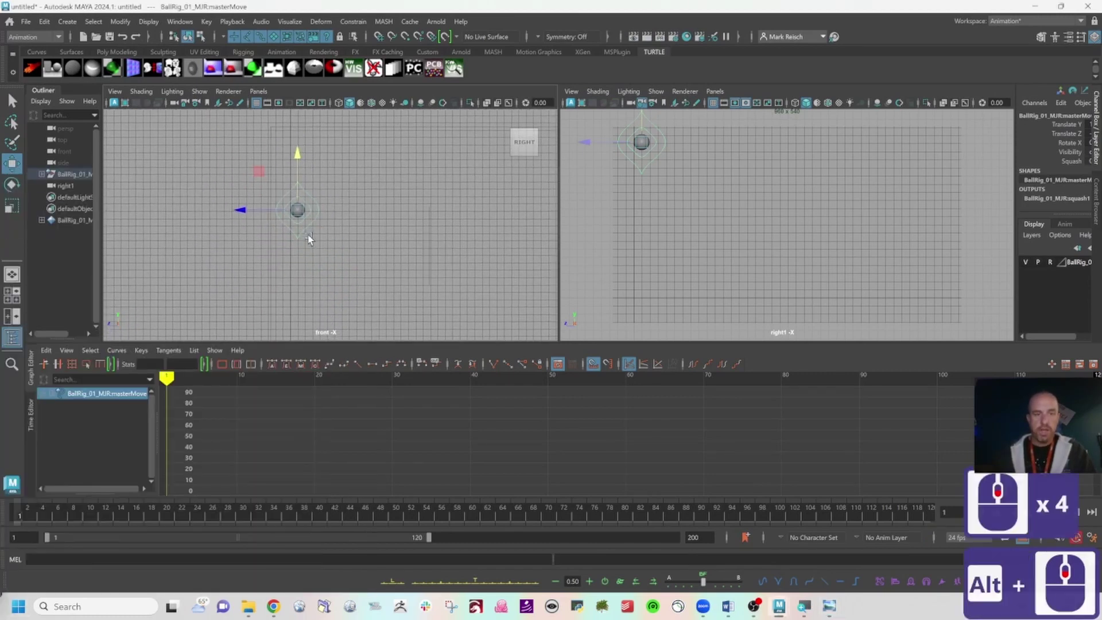
pyautogui.keyDown('alt'); pyautogui.moveTo(382, 252); pyautogui.dragTo(573, 253, button='right'); pyautogui.keyUp('alt')
pyautogui.keyDown('alt'); pyautogui.moveTo(404, 199); pyautogui.dragTo(456, 242, button='middle'); pyautogui.keyUp('alt')
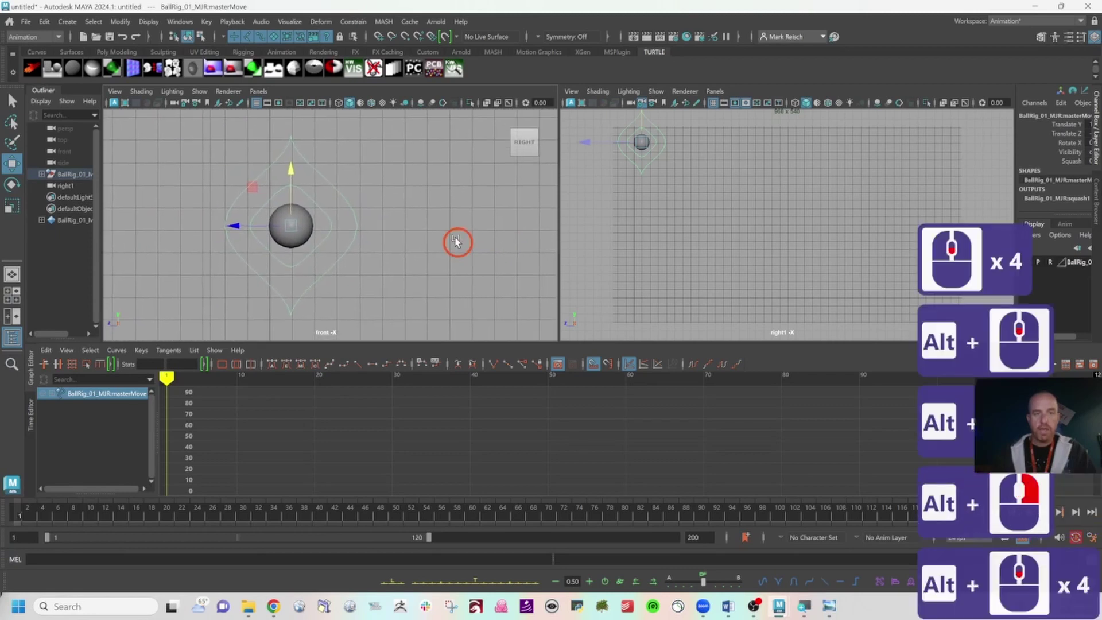
pyautogui.press('e')
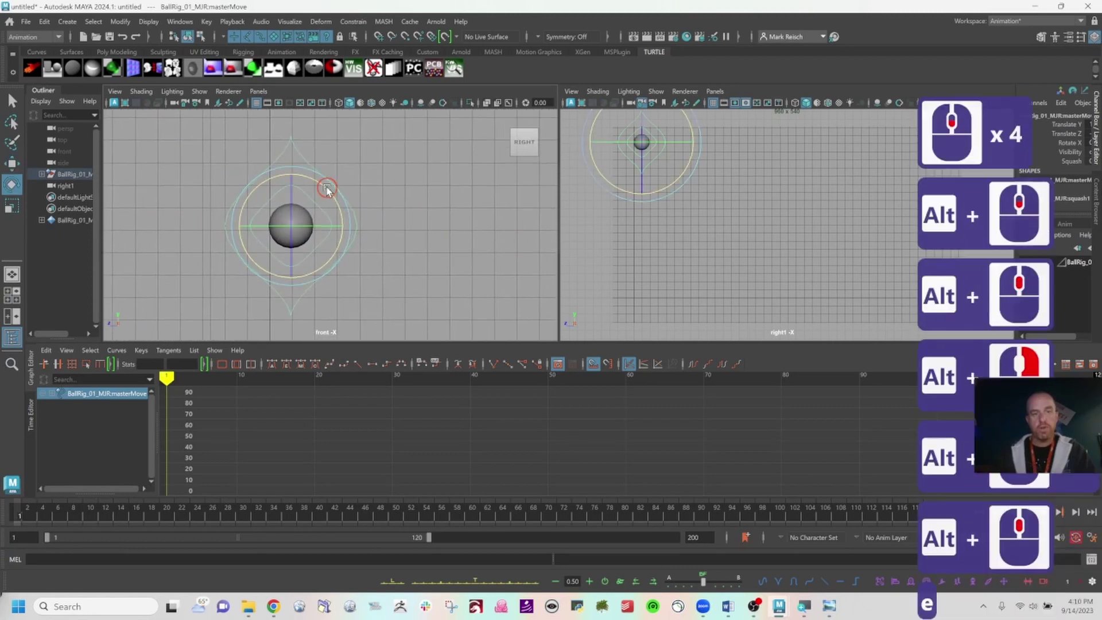
pyautogui.moveTo(327, 189); pyautogui.dragTo(239, 183)
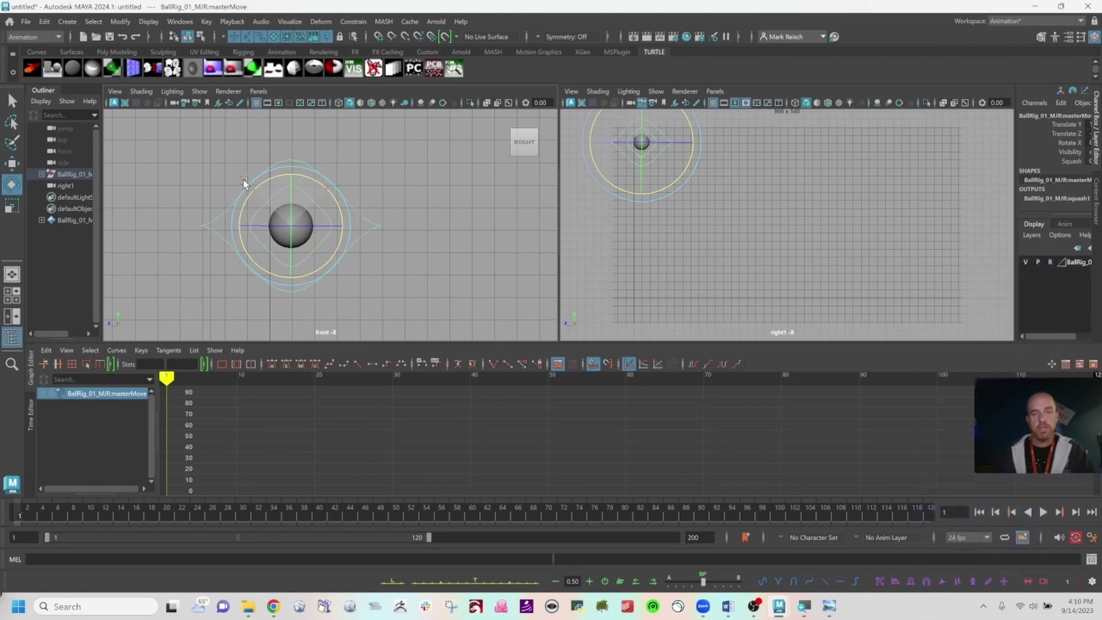
pyautogui.click(243, 181)
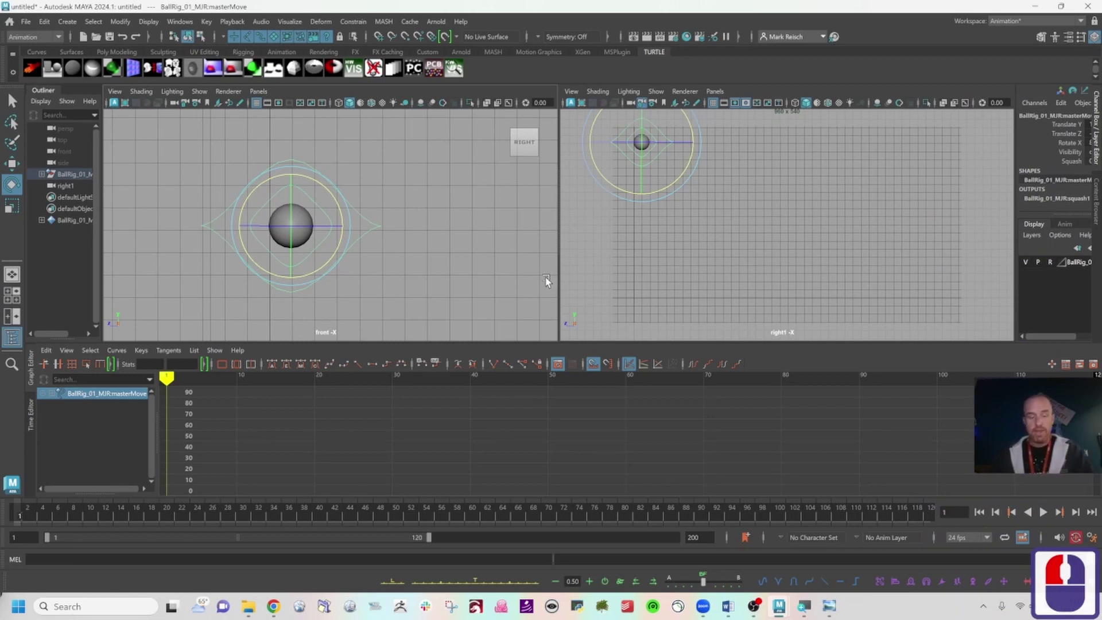
pyautogui.press('s')
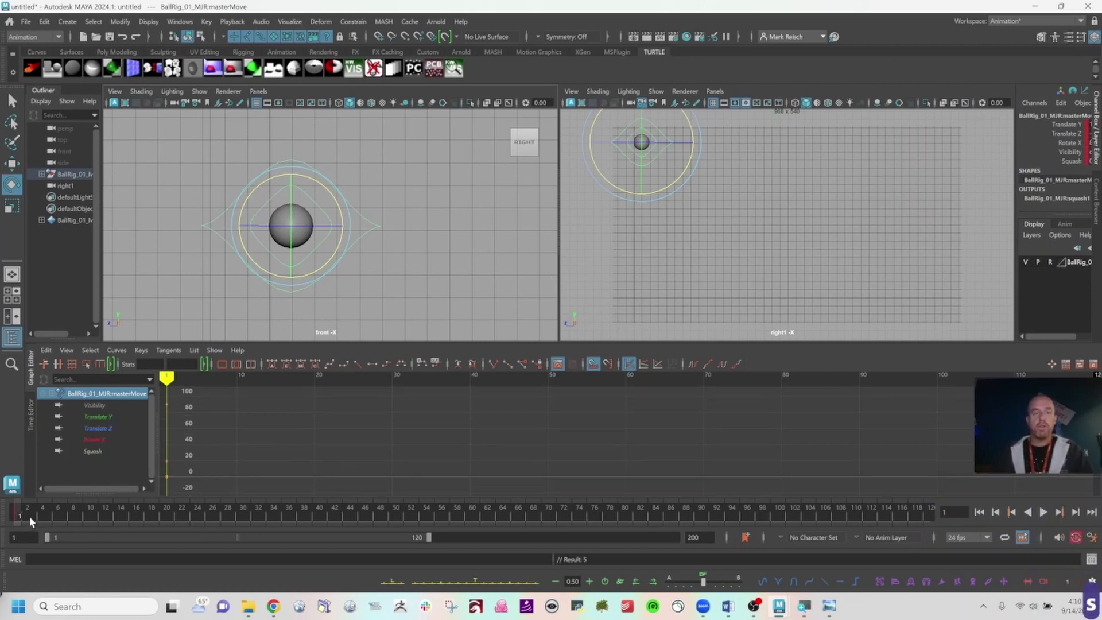
# Step: At frame 9, move the ball rig to about Y 1.01 and Z -4.79 on the ground and rotate it to about -0.6 in X
pyautogui.click(81, 514)
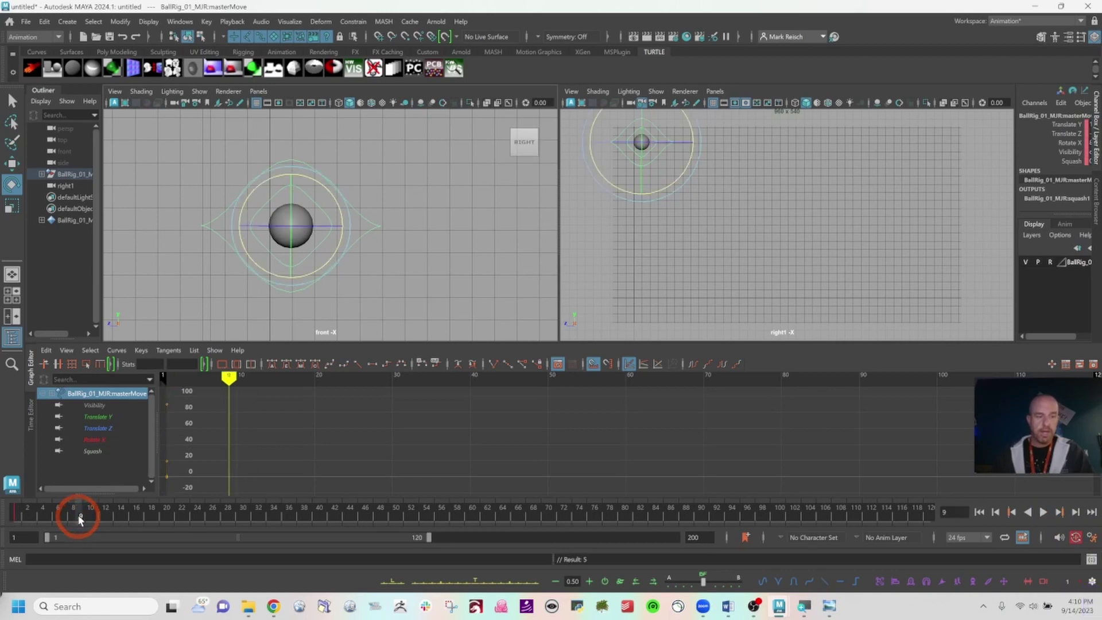
pyautogui.keyDown('alt'); pyautogui.moveTo(433, 247); pyautogui.dragTo(224, 192); pyautogui.keyUp('alt')
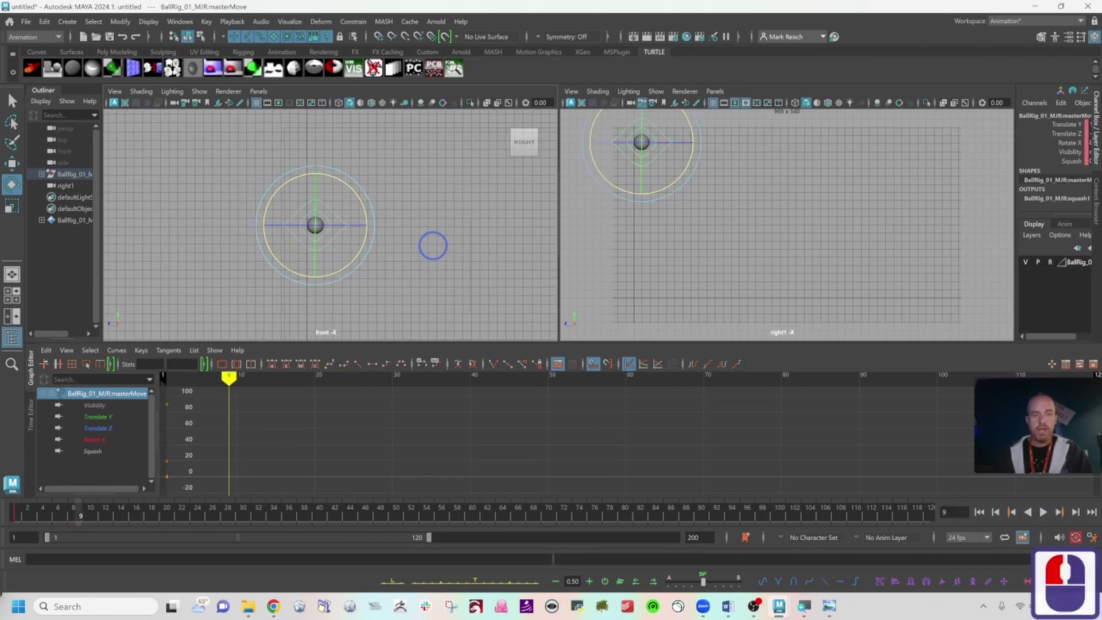
pyautogui.press('w')
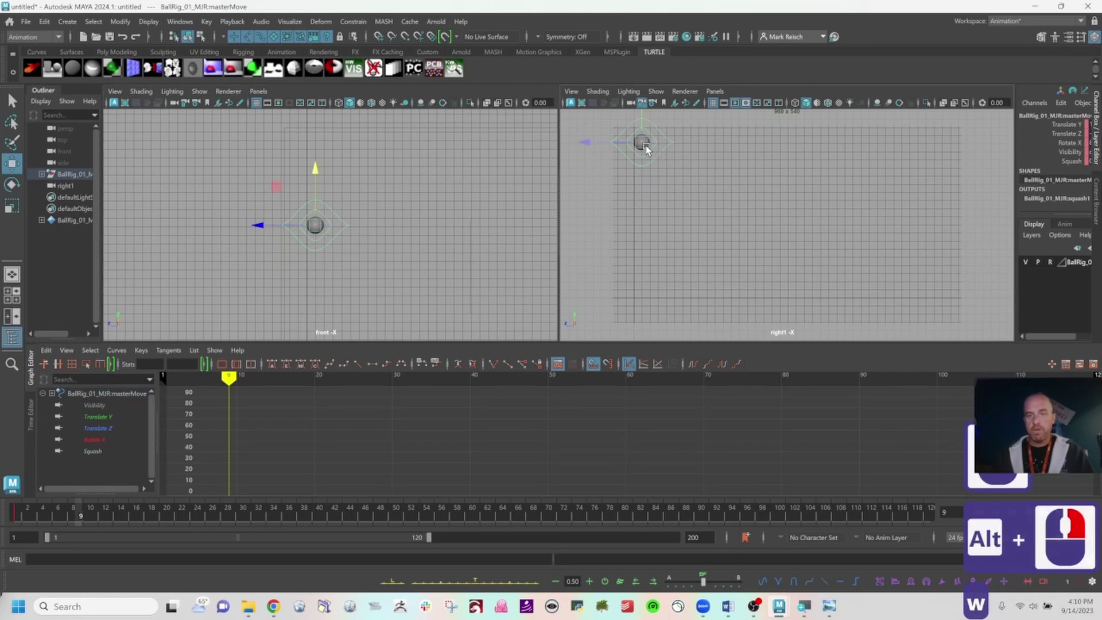
pyautogui.moveTo(643, 143); pyautogui.dragTo(673, 280)
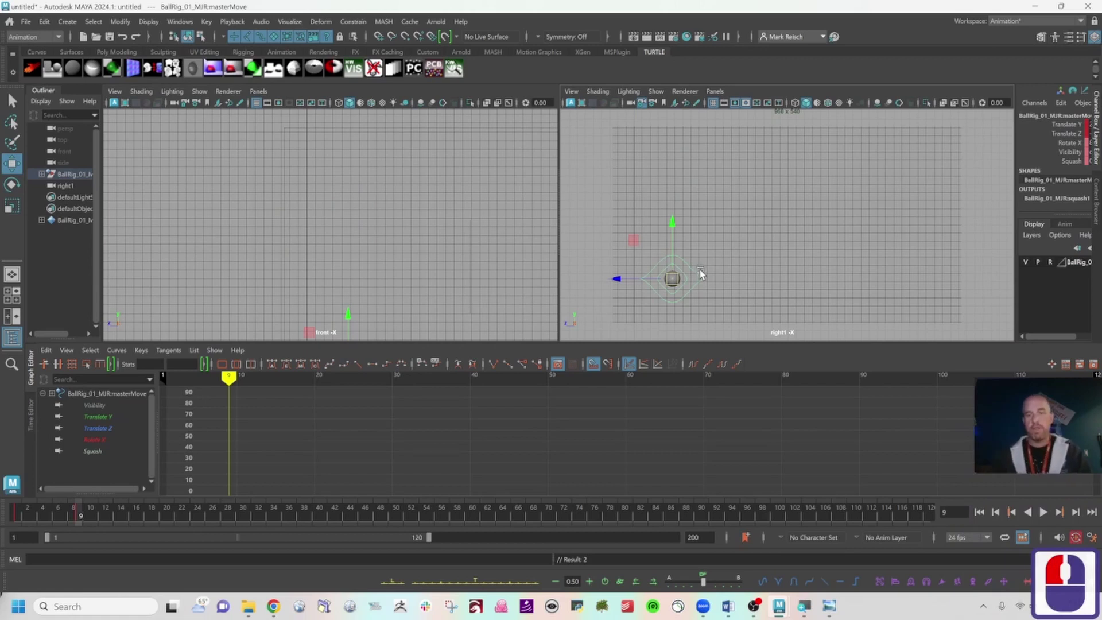
pyautogui.press('e')
pyautogui.moveTo(688, 235); pyautogui.dragTo(739, 299)
pyautogui.press('w')
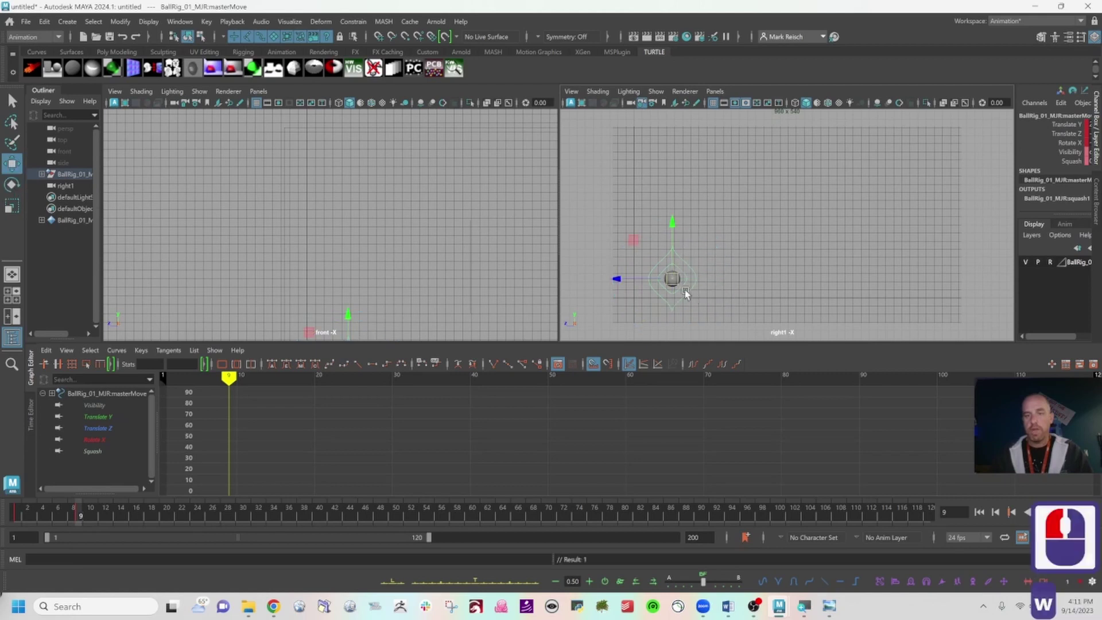
pyautogui.click(675, 281)
# Step: Widen the channel list and set the masterMove control's Squash to 1.5 at frame 9
pyautogui.click(1066, 162)
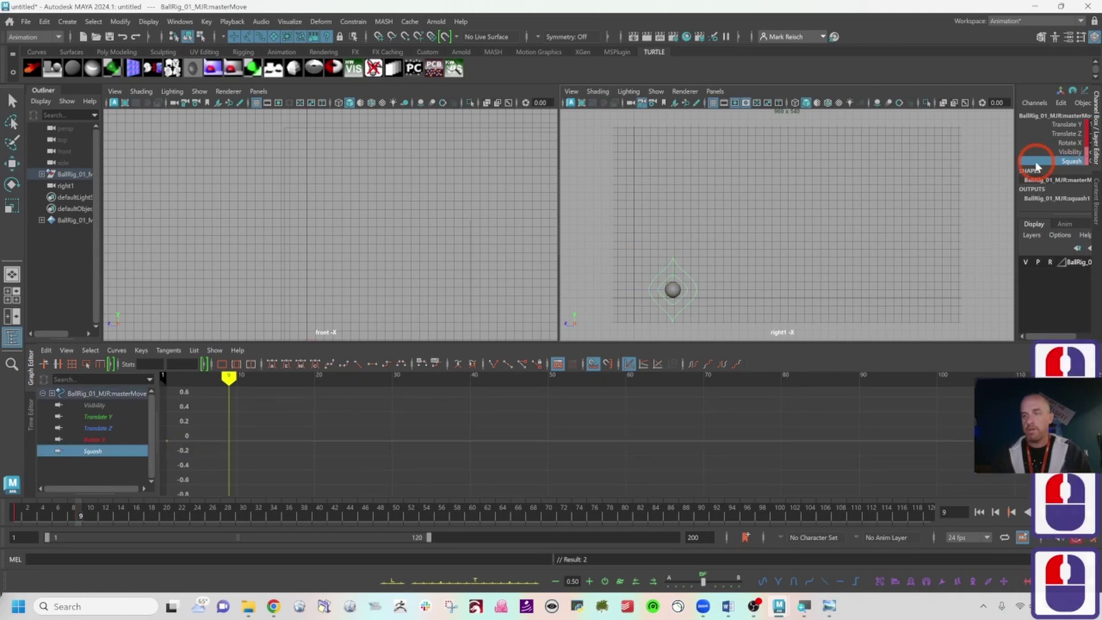
pyautogui.moveTo(1005, 159); pyautogui.dragTo(990, 162)
pyautogui.moveTo(761, 238); pyautogui.dragTo(765, 239, button='middle')
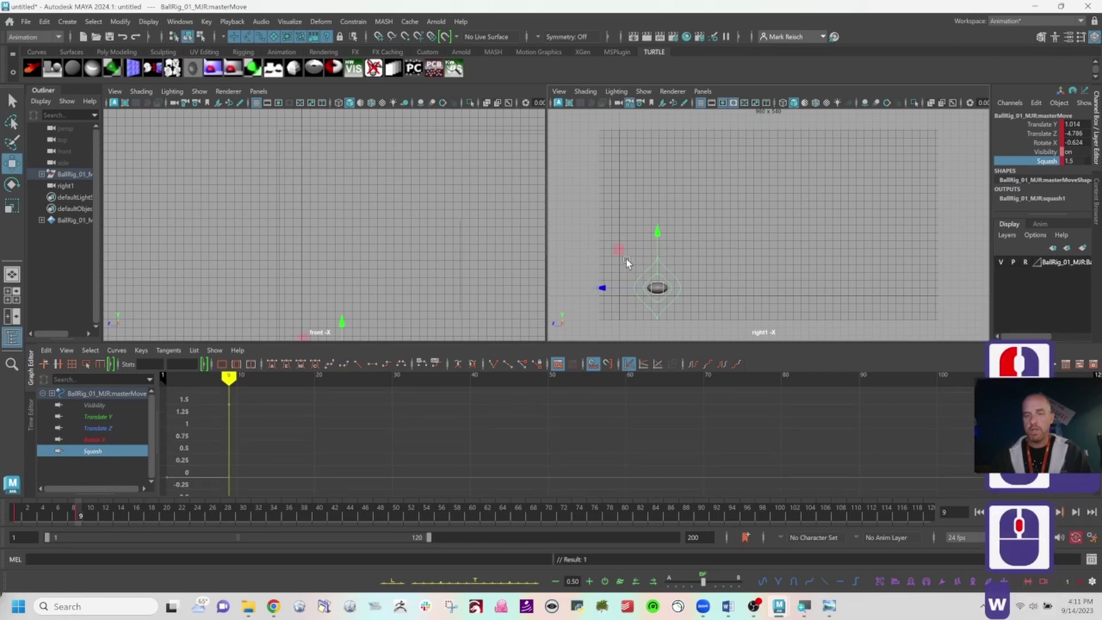
# Step: Reposition the squashed ball on the ground at about Y 0.76 and Z -4.93, and key all its channels at frame 9
pyautogui.moveTo(618, 249); pyautogui.dragTo(619, 252)
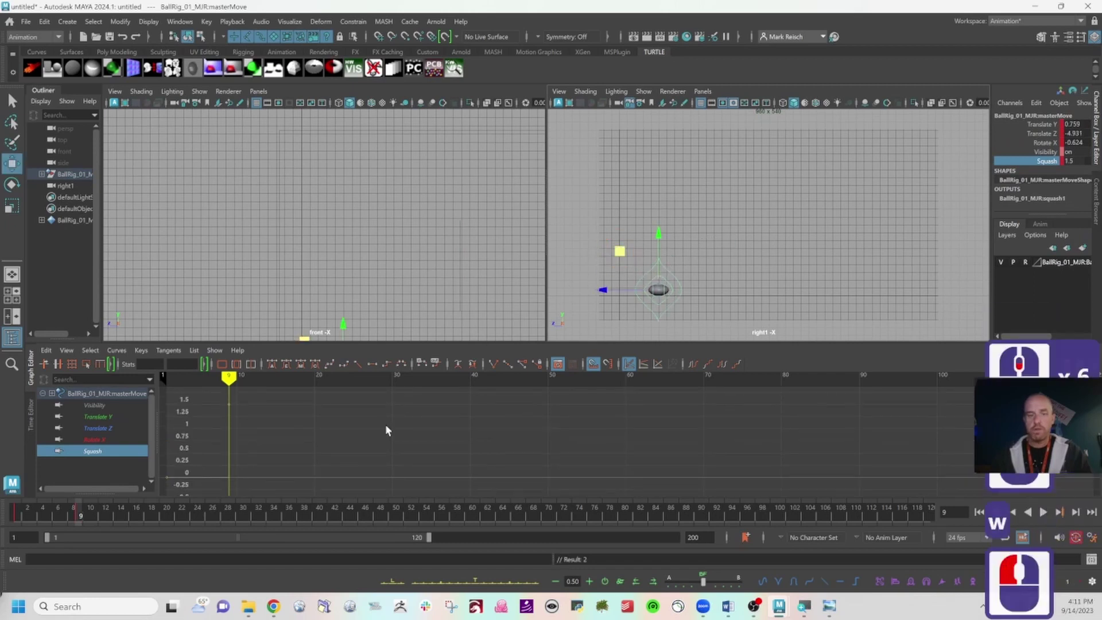
pyautogui.press('s')
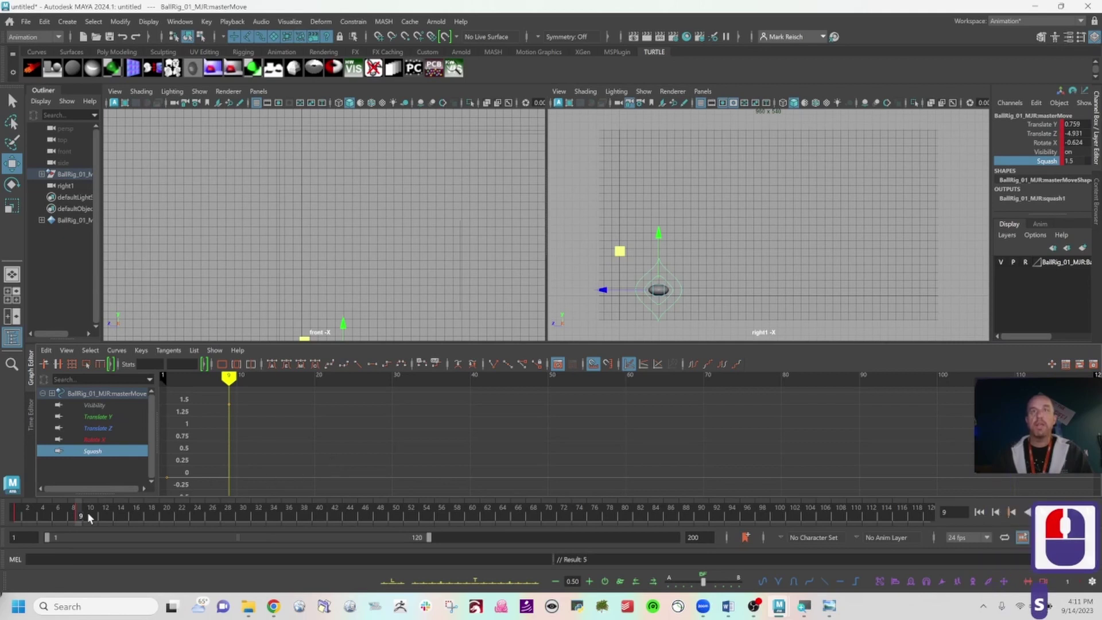
# Step: At frame 18, raise the ball rig to about Y 9.49 and Z -7.88 and rotate it to about -91 in X
pyautogui.moveTo(87, 512); pyautogui.dragTo(147, 518)
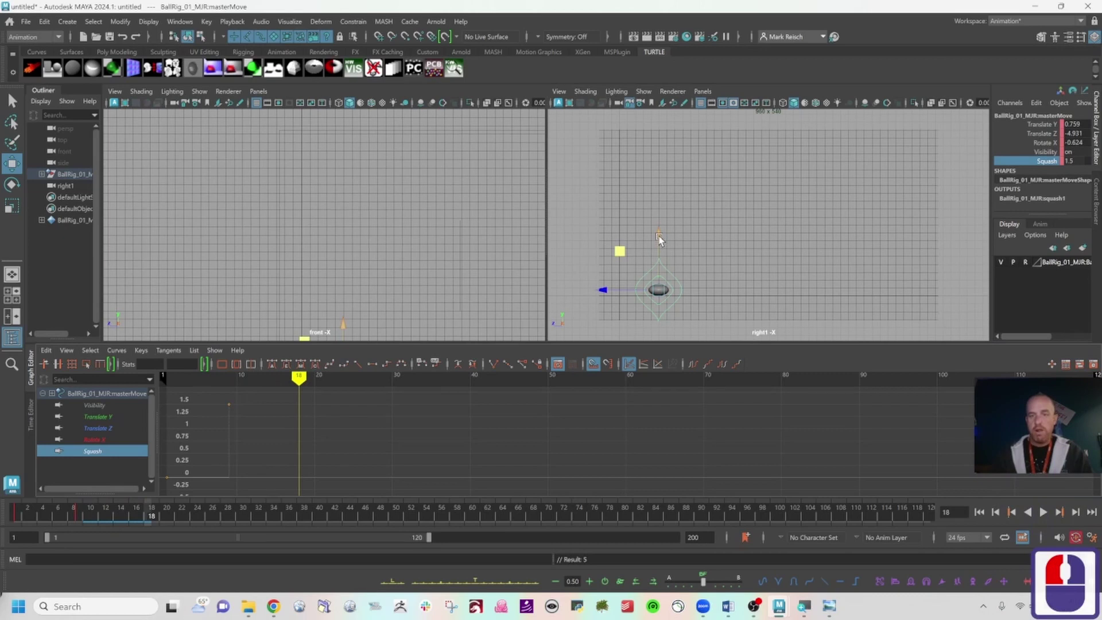
pyautogui.moveTo(621, 253); pyautogui.dragTo(645, 188)
pyautogui.press('e')
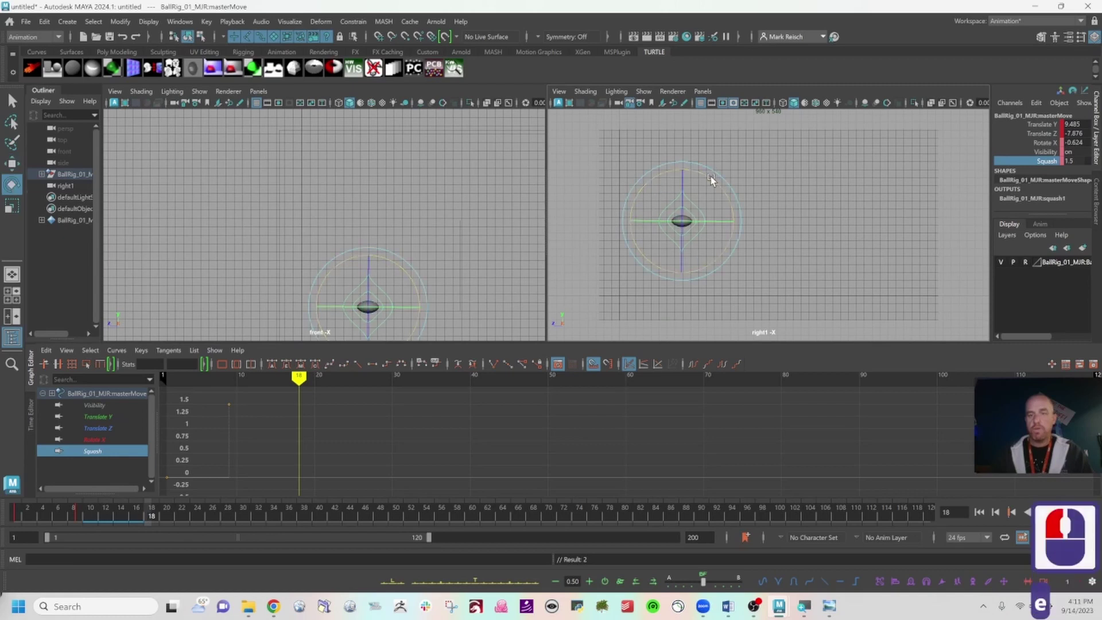
pyautogui.moveTo(711, 177); pyautogui.dragTo(752, 271)
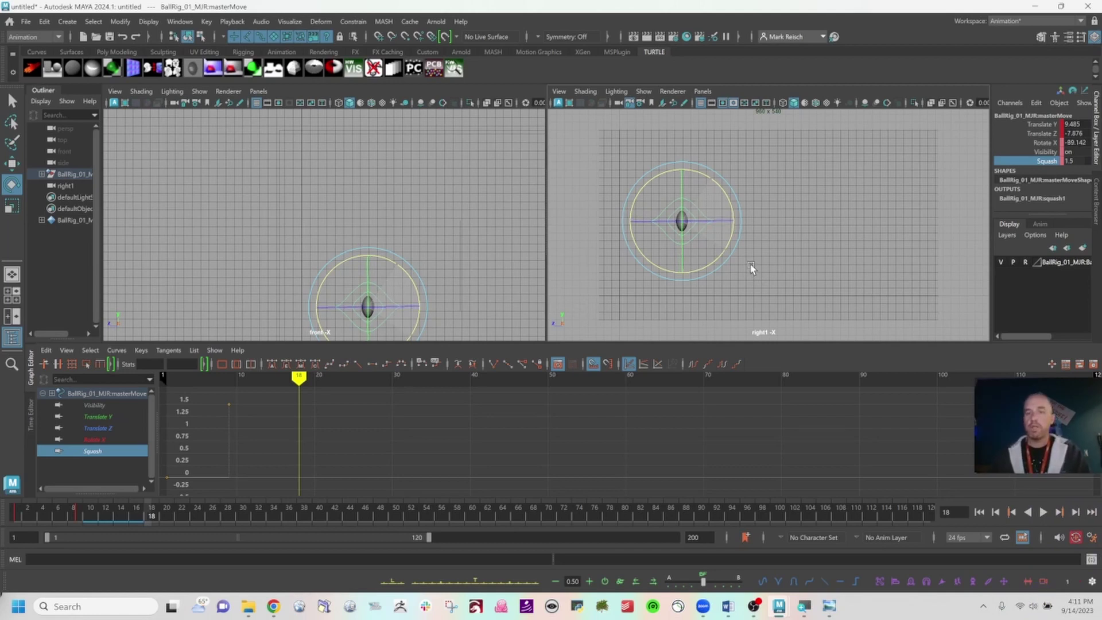
pyautogui.moveTo(753, 271); pyautogui.dragTo(752, 272)
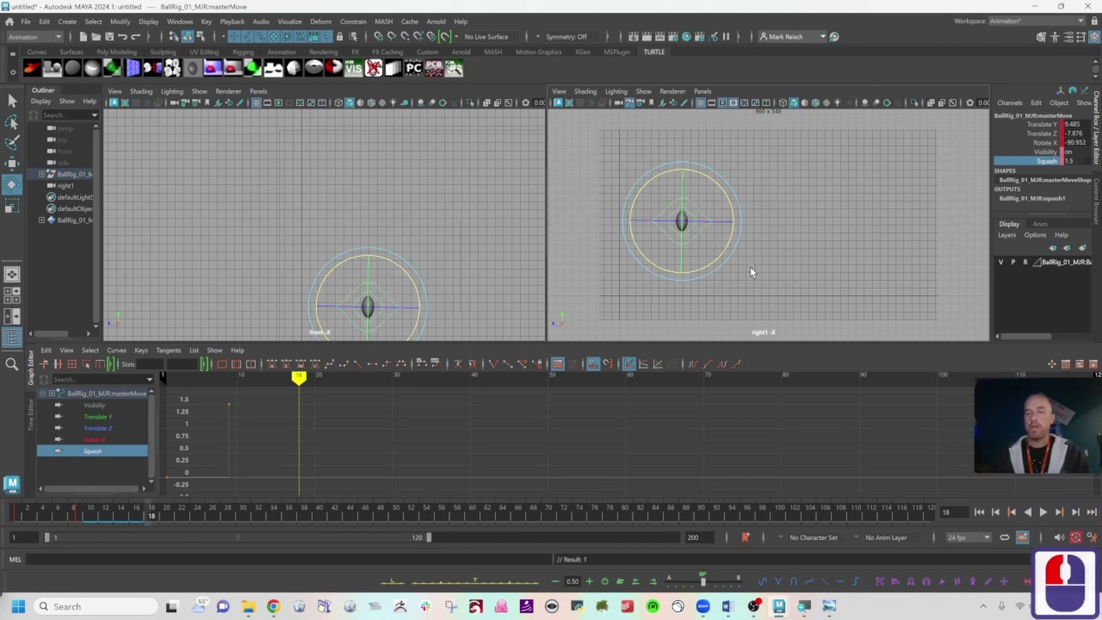
# Step: Set the masterMove control's Squash to 0 and key all its channels at frame 18
pyautogui.click(1077, 160)
pyautogui.write('0')
pyautogui.press('Return')
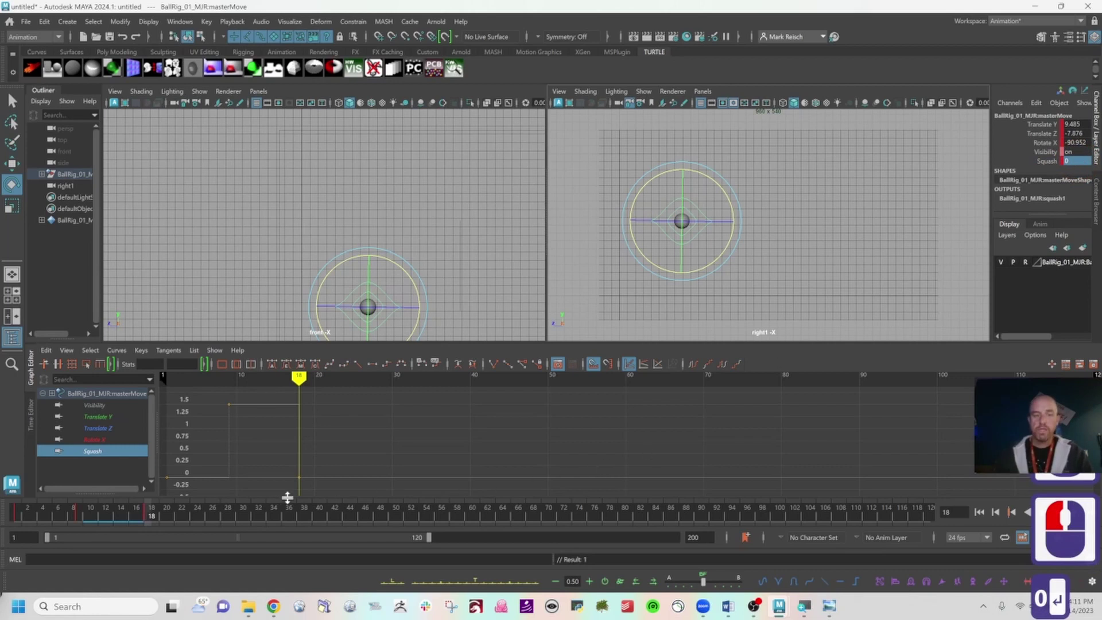
pyautogui.press('s')
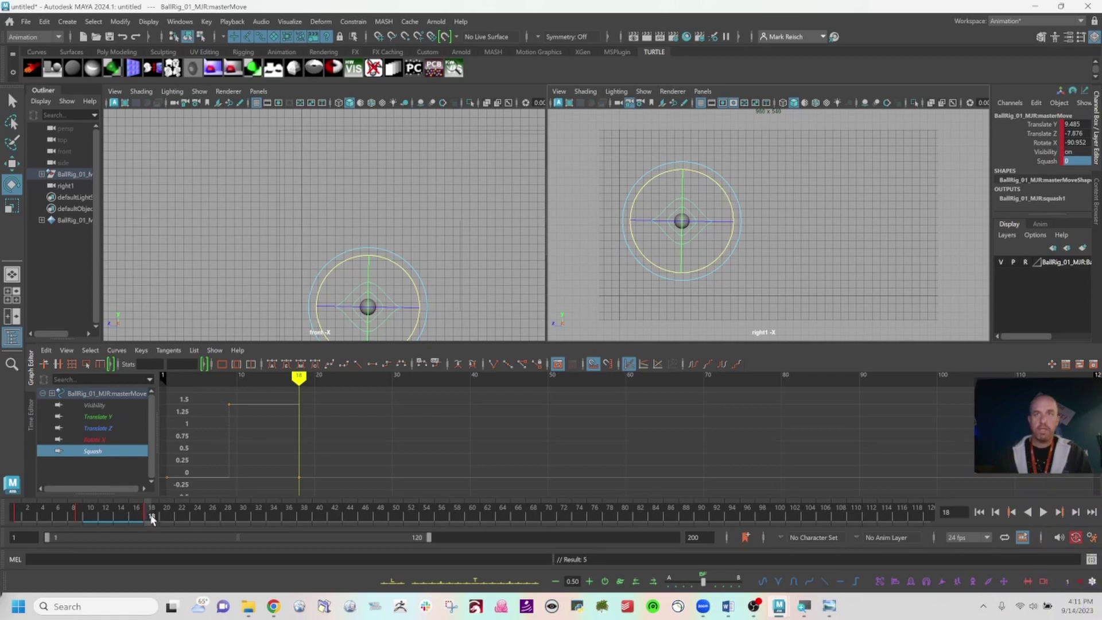
# Step: At frame 27, rotate the ball rig to about -180 in X and move it to the ground at about Y 0.83 and Z -12.64
pyautogui.moveTo(152, 516); pyautogui.dragTo(215, 521)
pyautogui.press('e')
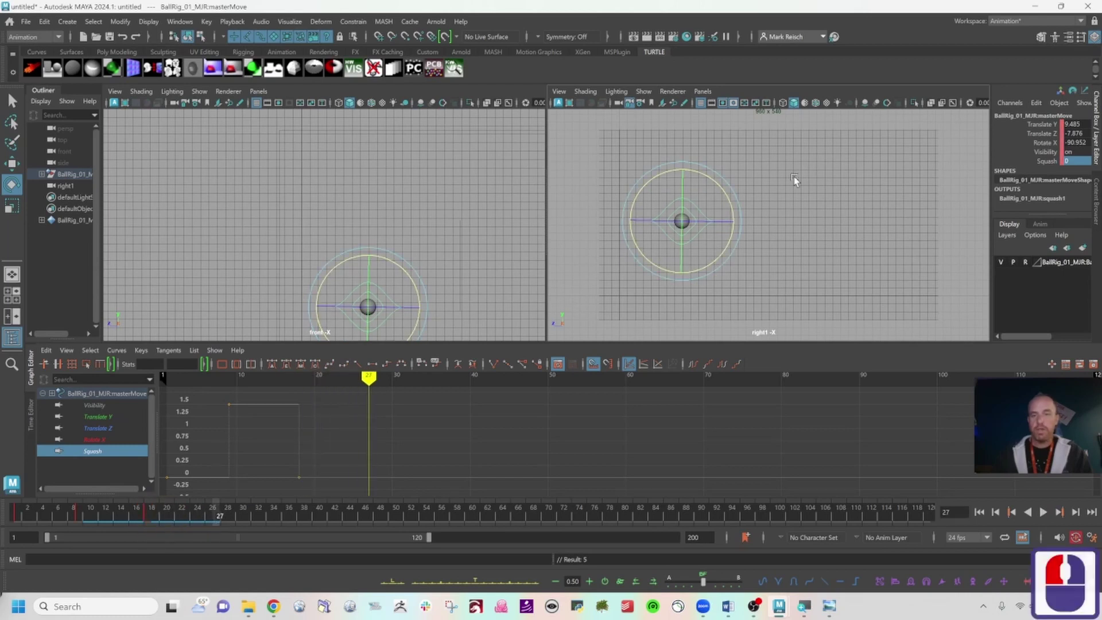
pyautogui.click(739, 190)
pyautogui.moveTo(739, 190); pyautogui.dragTo(731, 271)
pyautogui.press('w')
pyautogui.moveTo(680, 225); pyautogui.dragTo(717, 291)
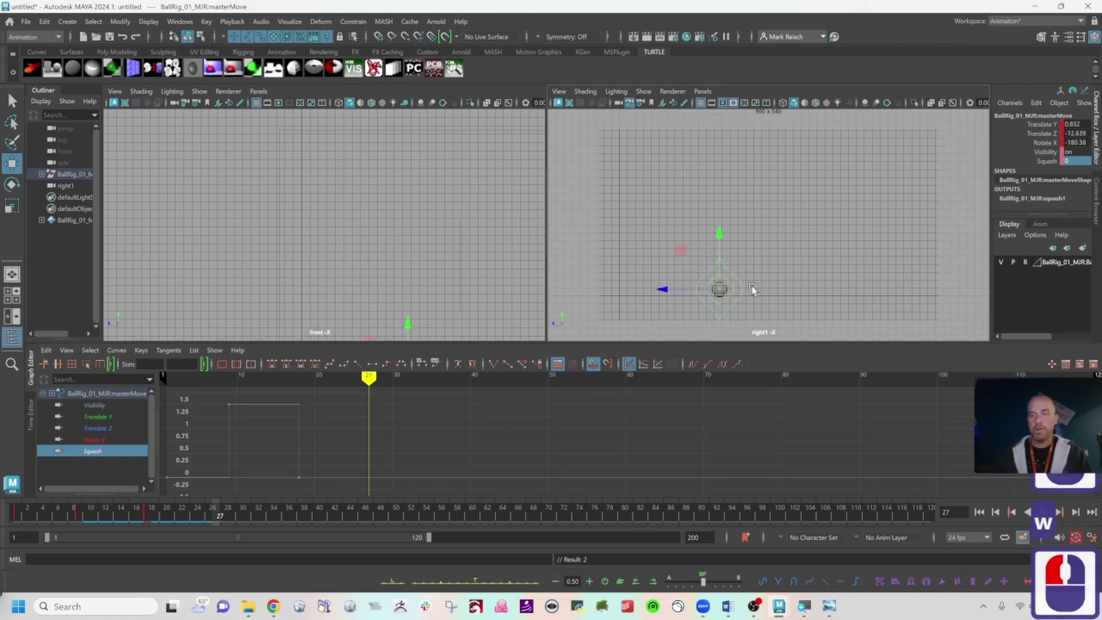
# Step: Set Squash to 1.9, adjust the ball to about Y 0.58, Z -12.31 and -180.7 in X, and key all channels at frame 27
pyautogui.click(1046, 161)
pyautogui.moveTo(831, 174); pyautogui.dragTo(837, 174, button='middle')
pyautogui.press('w')
pyautogui.moveTo(686, 251); pyautogui.dragTo(732, 245)
pyautogui.press('e')
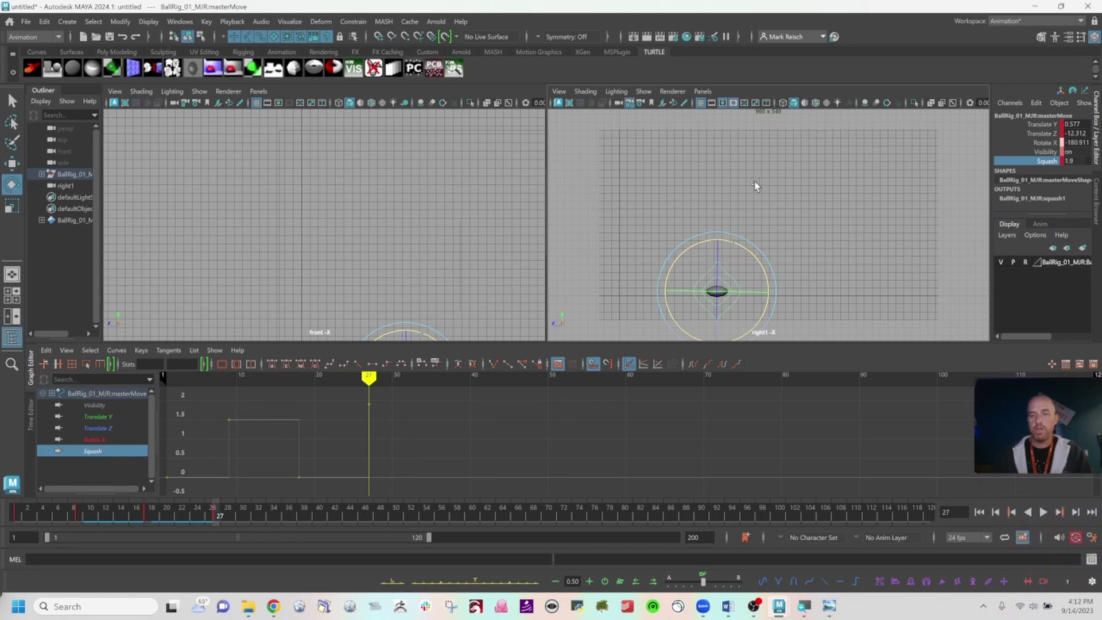
pyautogui.press('s')
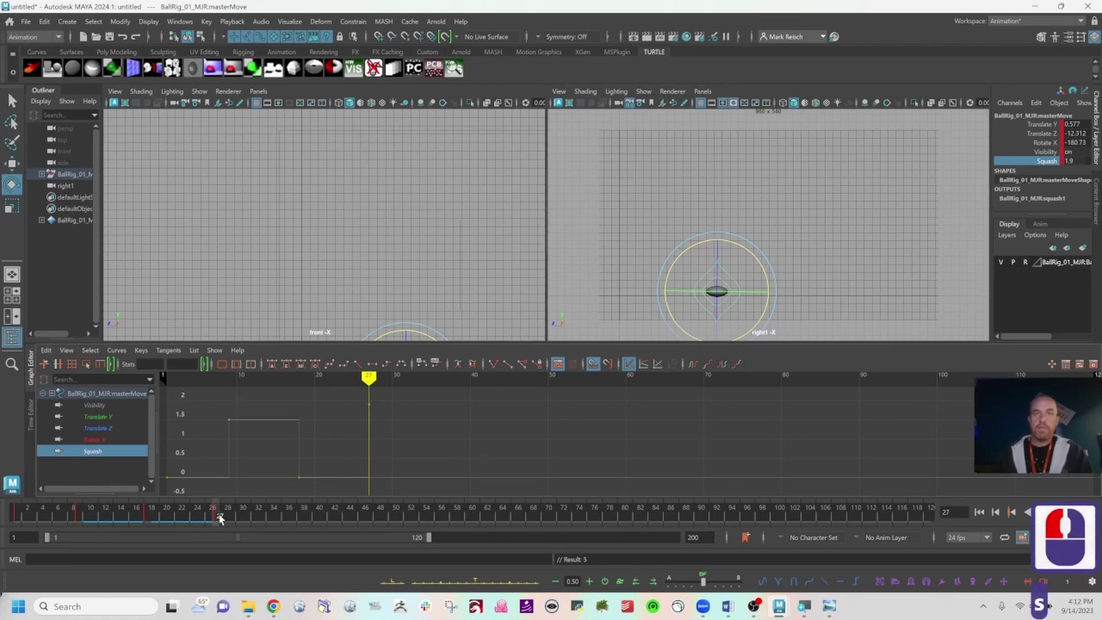
pyautogui.press('s')
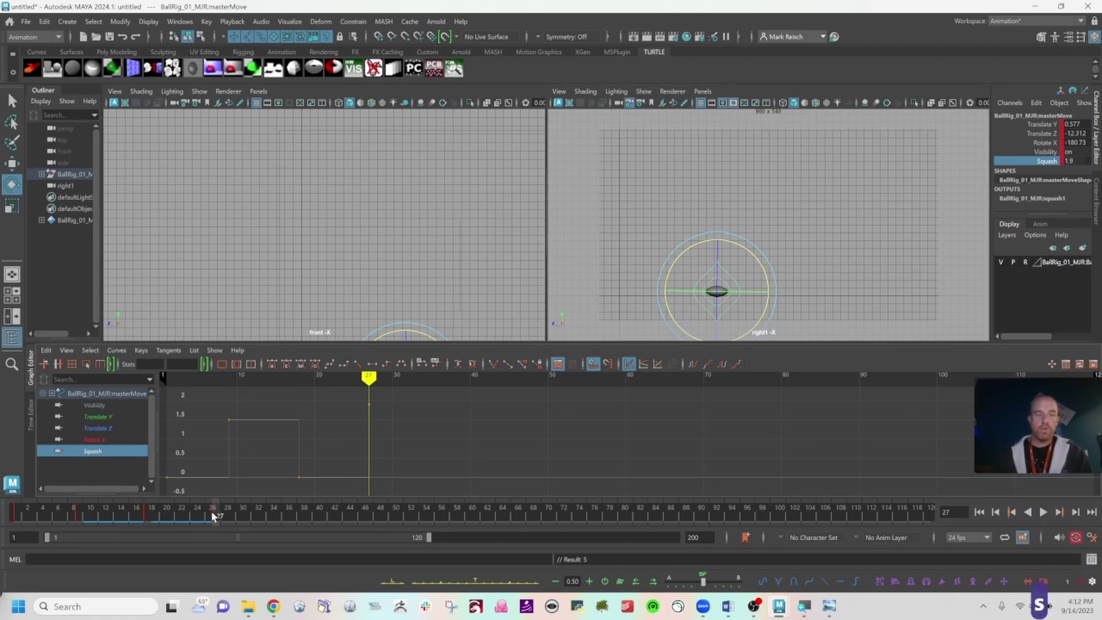
# Step: At frame 35, raise the ball rig to about Y 6.9 and Z -14.64 and rotate it to about -270 in X
pyautogui.moveTo(218, 517); pyautogui.dragTo(277, 518)
pyautogui.press('w')
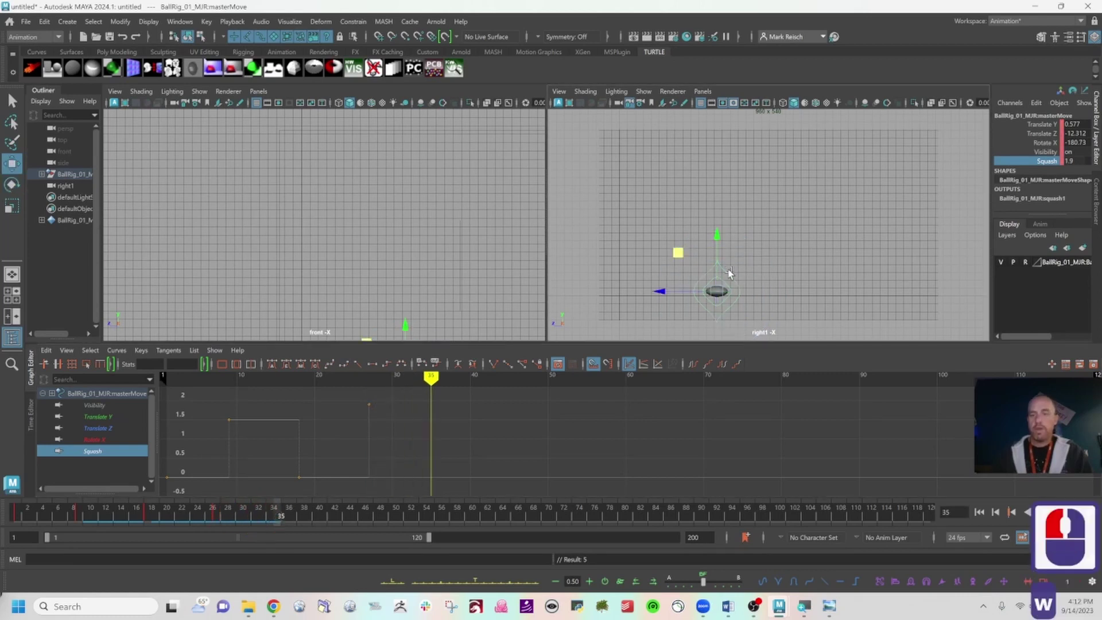
pyautogui.moveTo(690, 256); pyautogui.dragTo(689, 248)
pyautogui.moveTo(705, 214); pyautogui.dragTo(790, 261)
pyautogui.press('e')
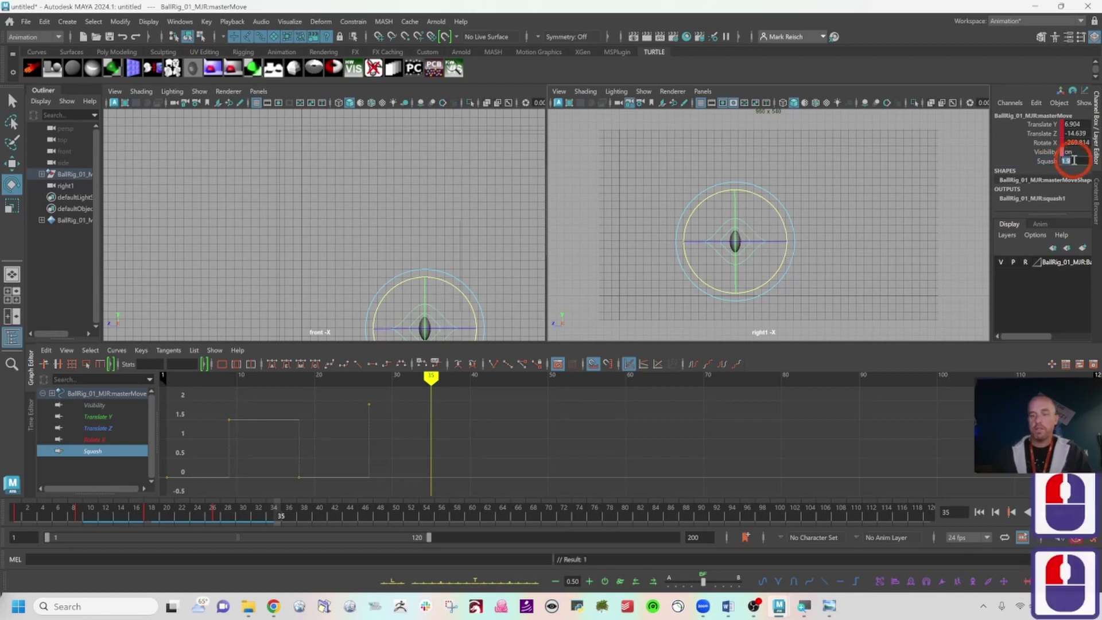
# Step: Remove the squash by setting it to 0 and key all masterMove channels at frame 35
pyautogui.write('0')
pyautogui.press('Return')
pyautogui.press('Return')
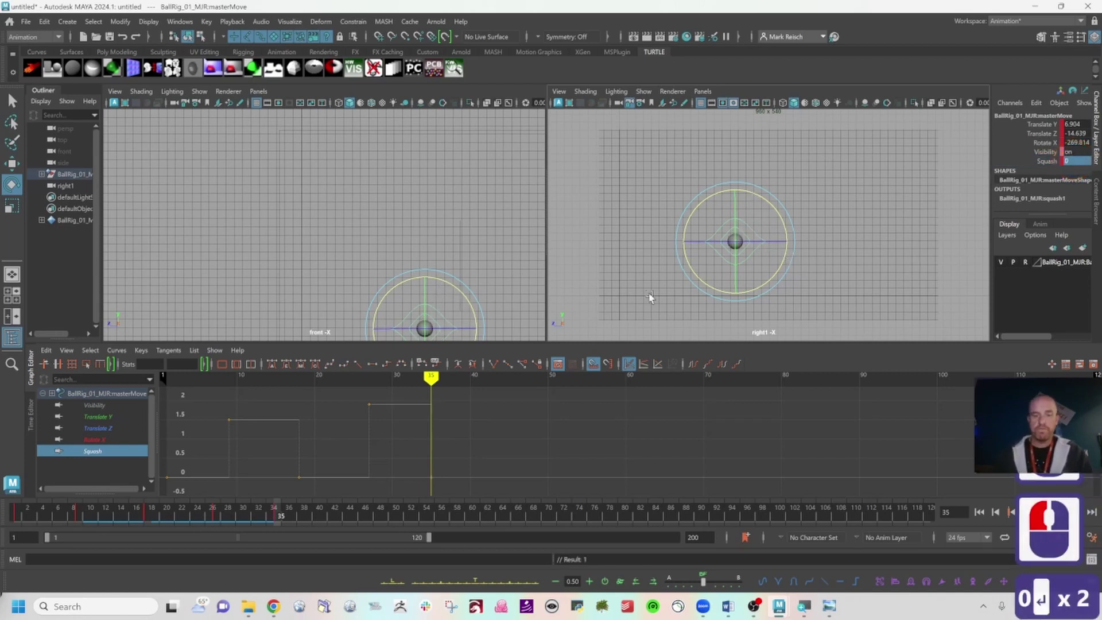
pyautogui.press('s')
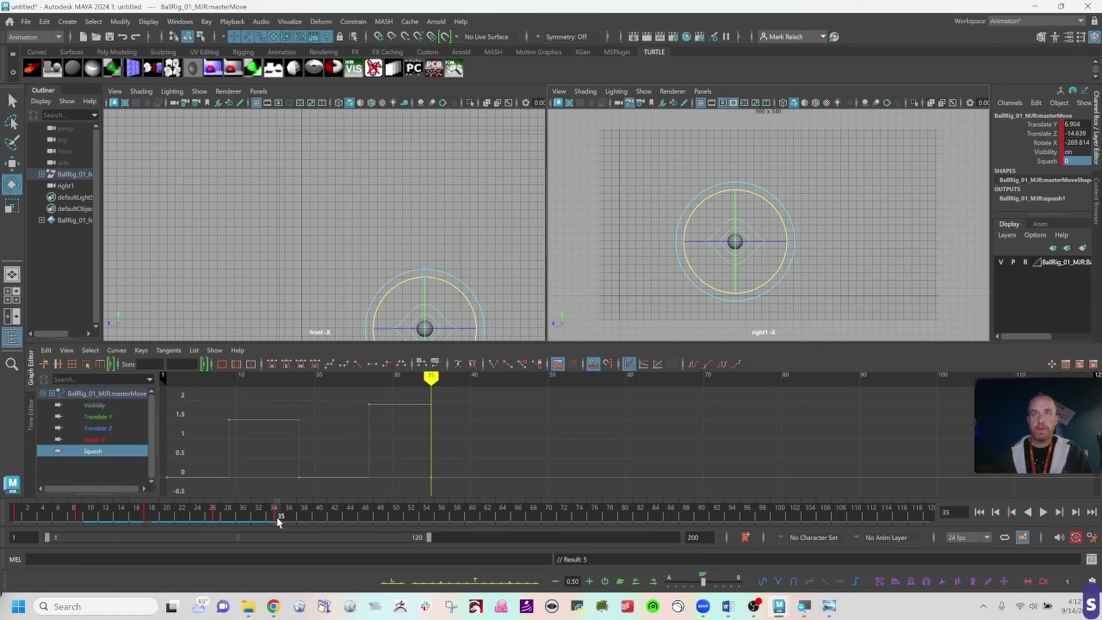
# Step: At frame 43, rotate the ball rig to about -359 in X and move it to the ground at about Y 0.72 and Z -18.35
pyautogui.moveTo(278, 519); pyautogui.dragTo(344, 519)
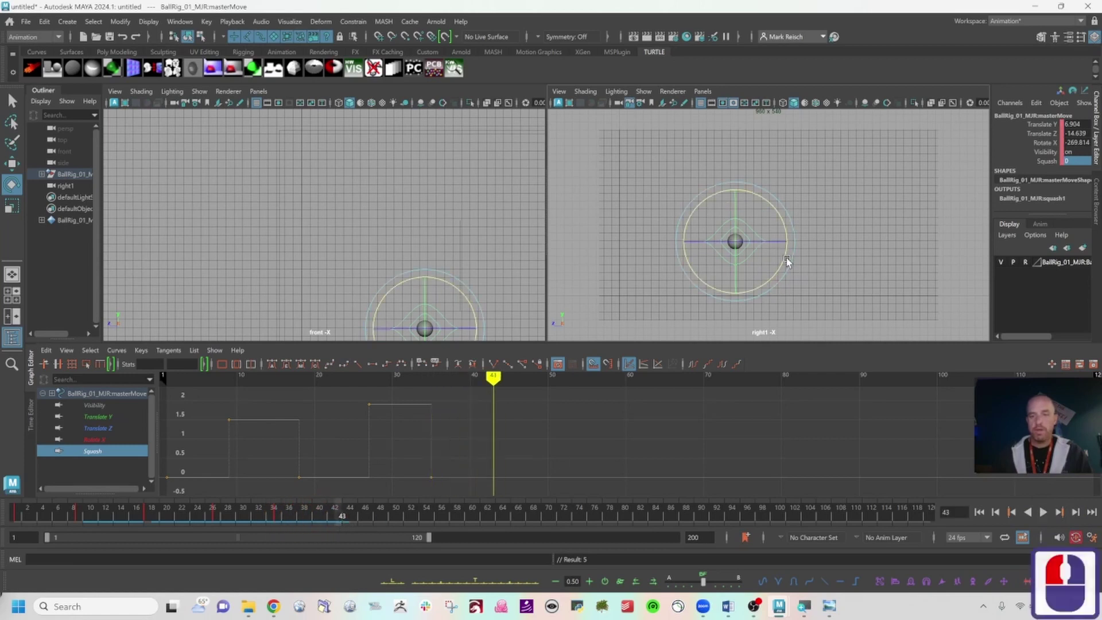
pyautogui.moveTo(787, 216); pyautogui.dragTo(790, 320)
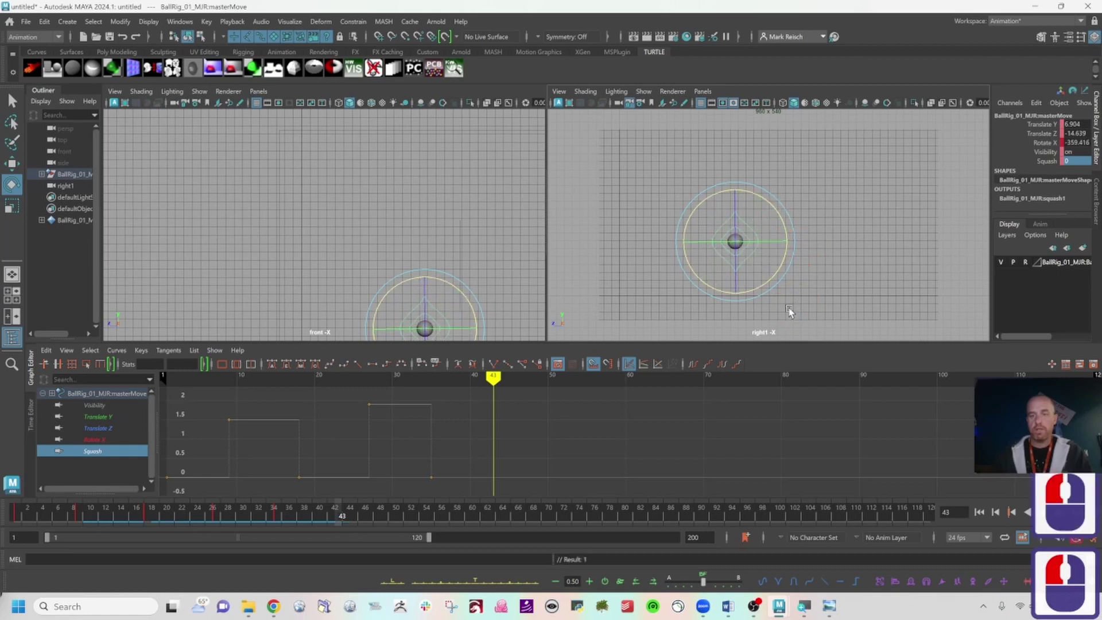
pyautogui.press('w')
pyautogui.moveTo(736, 242); pyautogui.dragTo(766, 294)
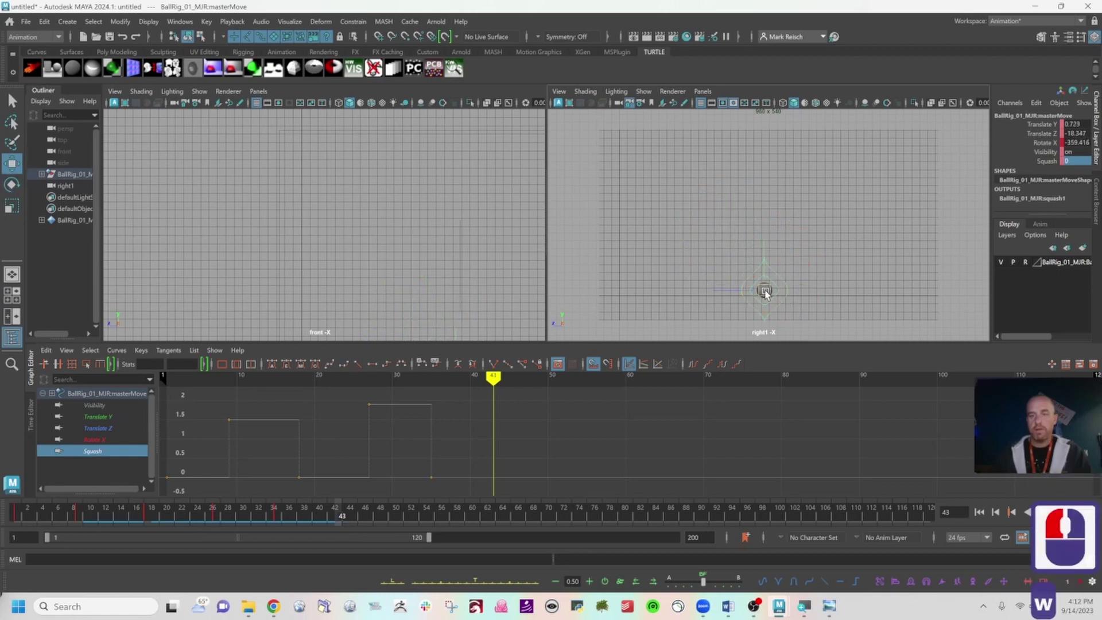
# Step: Set the masterMove control's Squash to 2.1 and key all its channels at frame 43
pyautogui.click(1041, 161)
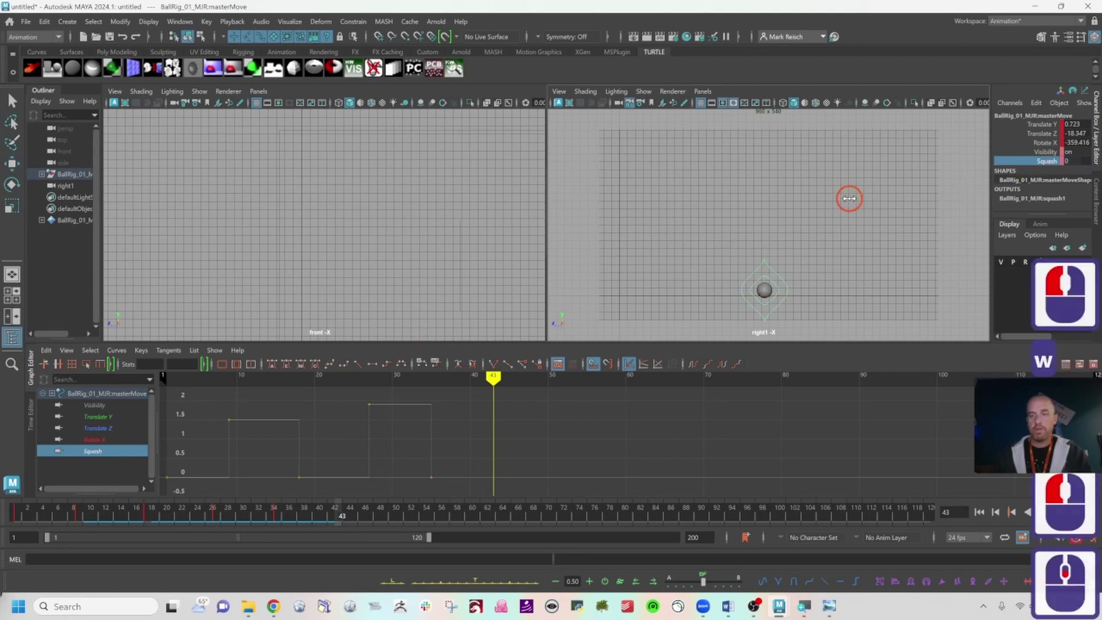
pyautogui.moveTo(848, 196); pyautogui.dragTo(854, 197, button='middle')
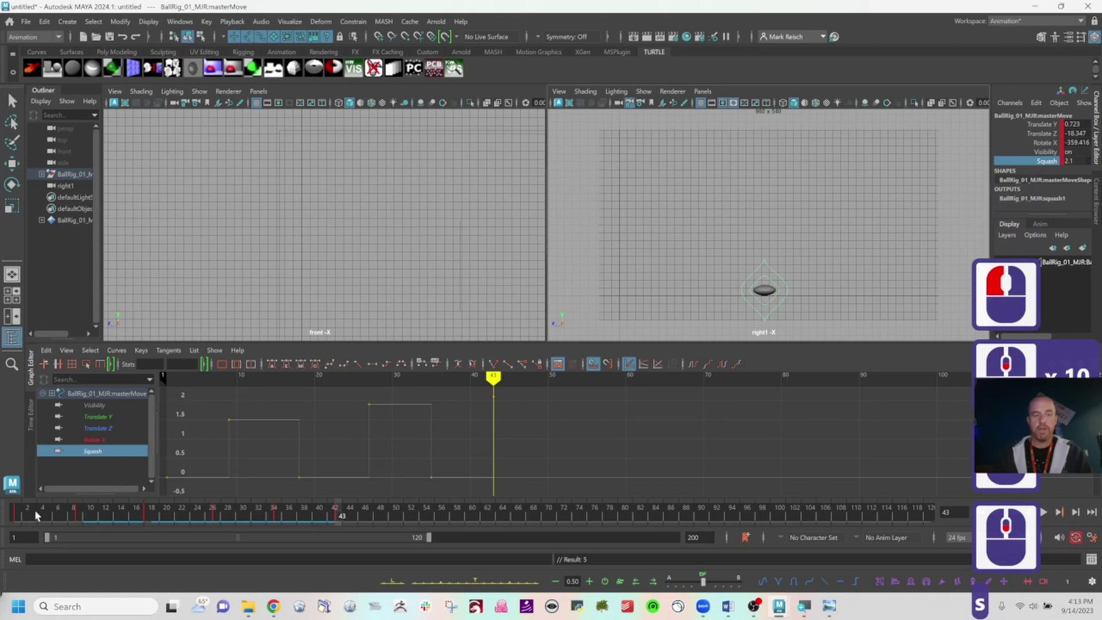
# Step: Scrub the timeline back to frame 1 to review the keyed bounce poses
pyautogui.moveTo(23, 513)
pyautogui.mouseDown()
pyautogui.moveTo(467, 517)
pyautogui.moveTo(17, 517)
pyautogui.moveTo(419, 518)
pyautogui.moveTo(195, 539)
pyautogui.moveTo(88, 534)
pyautogui.moveTo(433, 534)
pyautogui.moveTo(20, 520)
pyautogui.moveTo(136, 546)
pyautogui.moveTo(449, 530)
pyautogui.moveTo(26, 558)
pyautogui.moveTo(249, 561)
pyautogui.moveTo(86, 539)
pyautogui.moveTo(450, 519)
pyautogui.moveTo(19, 519)
pyautogui.mouseUp()
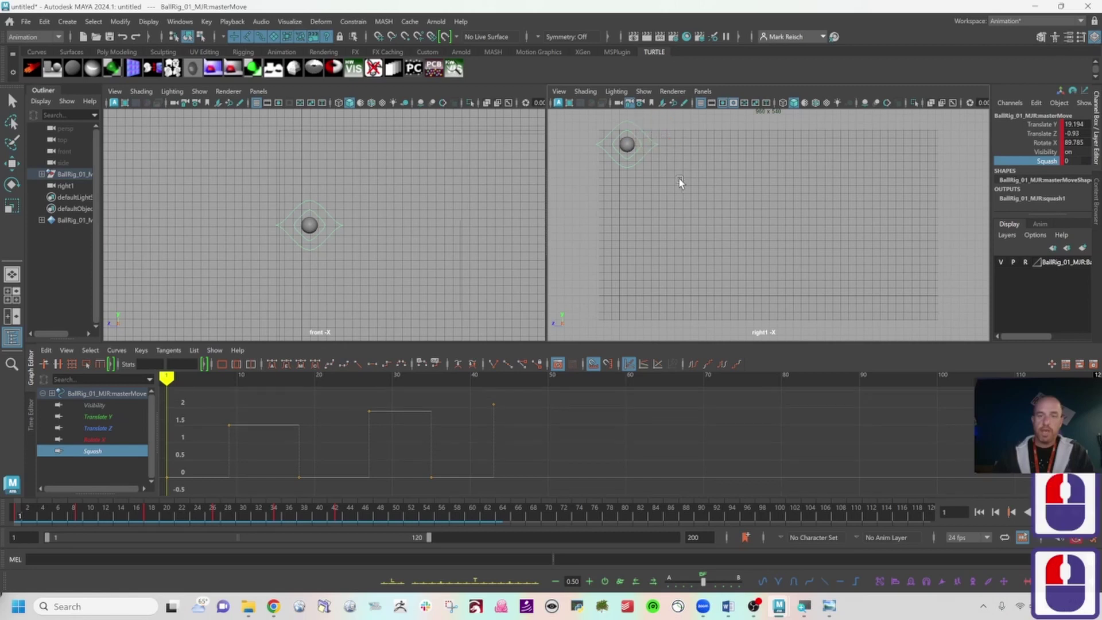
pyautogui.press('space')
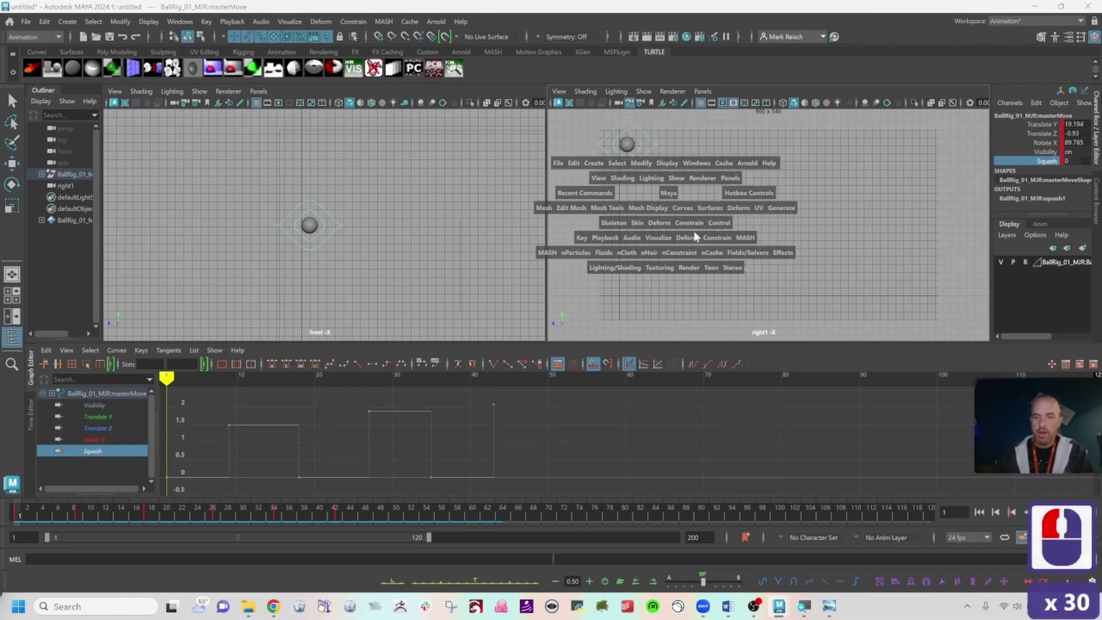
# Step: Create an editable motion trail for the ball's master control
pyautogui.click(666, 238)
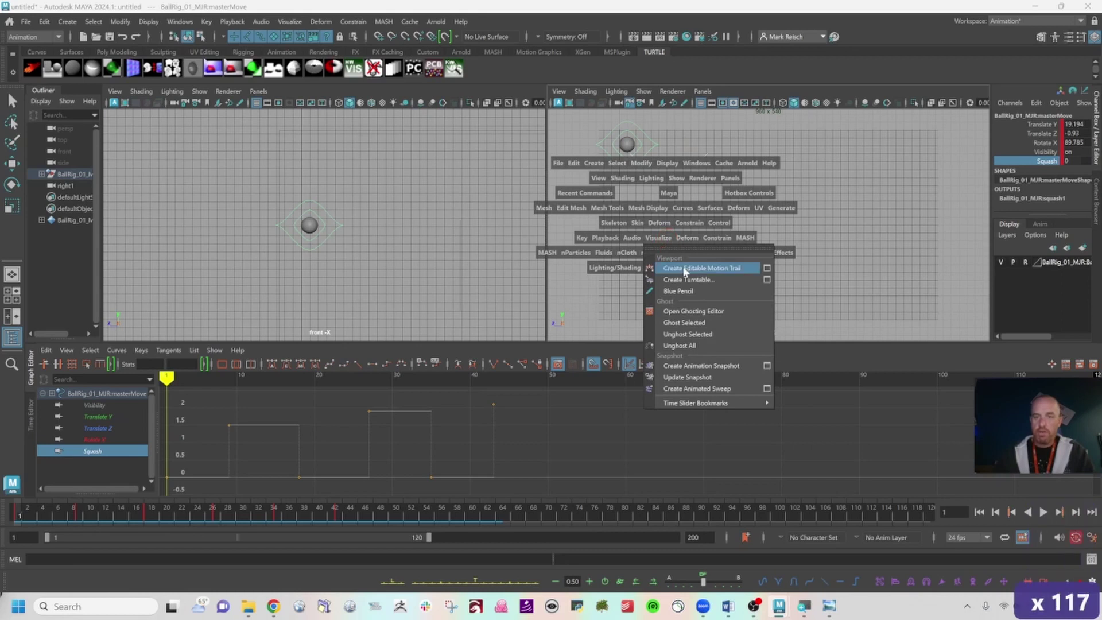
pyautogui.click(684, 269)
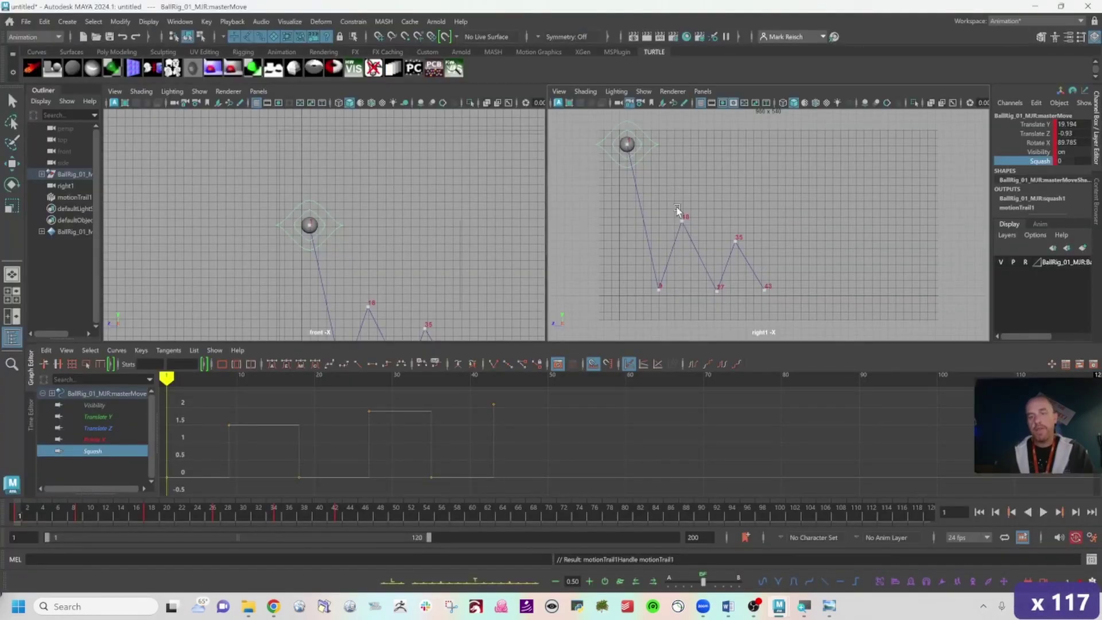
pyautogui.keyDown('alt'); pyautogui.moveTo(666, 225); pyautogui.dragTo(667, 226, button='right'); pyautogui.keyUp('alt')
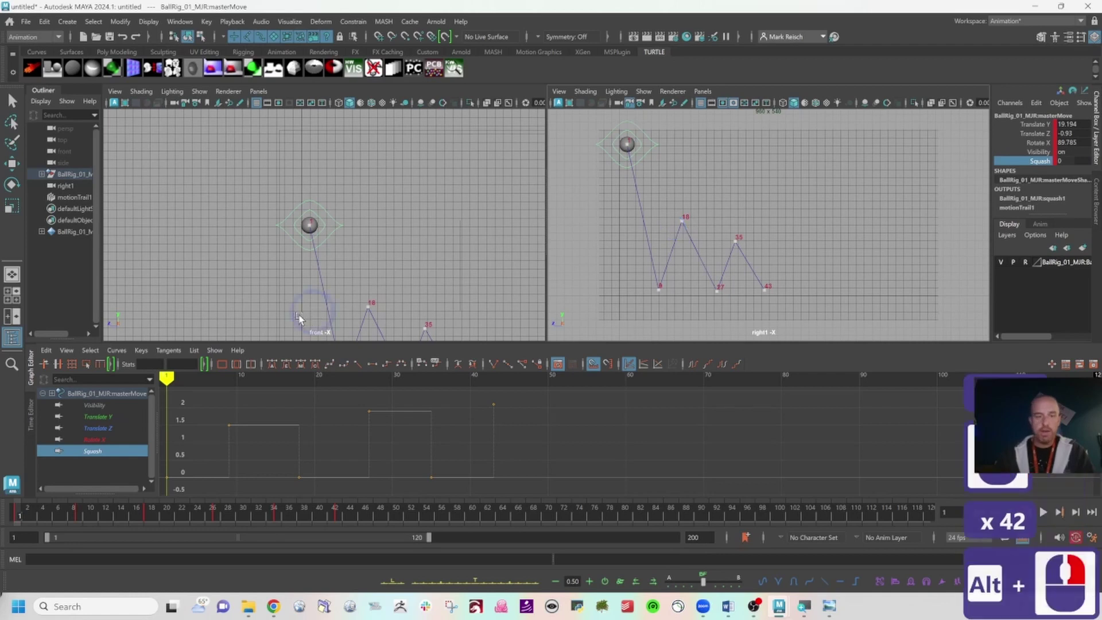
# Step: Move the motion trail's frame 18 point higher to raise the peak of the first bounce
pyautogui.keyDown('alt'); pyautogui.moveTo(301, 319); pyautogui.dragTo(232, 214, button='middle'); pyautogui.keyUp('alt')
pyautogui.keyDown('alt'); pyautogui.moveTo(232, 215); pyautogui.dragTo(356, 197, button='right'); pyautogui.keyUp('alt')
pyautogui.keyDown('alt'); pyautogui.click(253, 156); pyautogui.keyUp('alt')
pyautogui.keyDown('alt'); pyautogui.moveTo(254, 156); pyautogui.dragTo(279, 111); pyautogui.keyUp('alt')
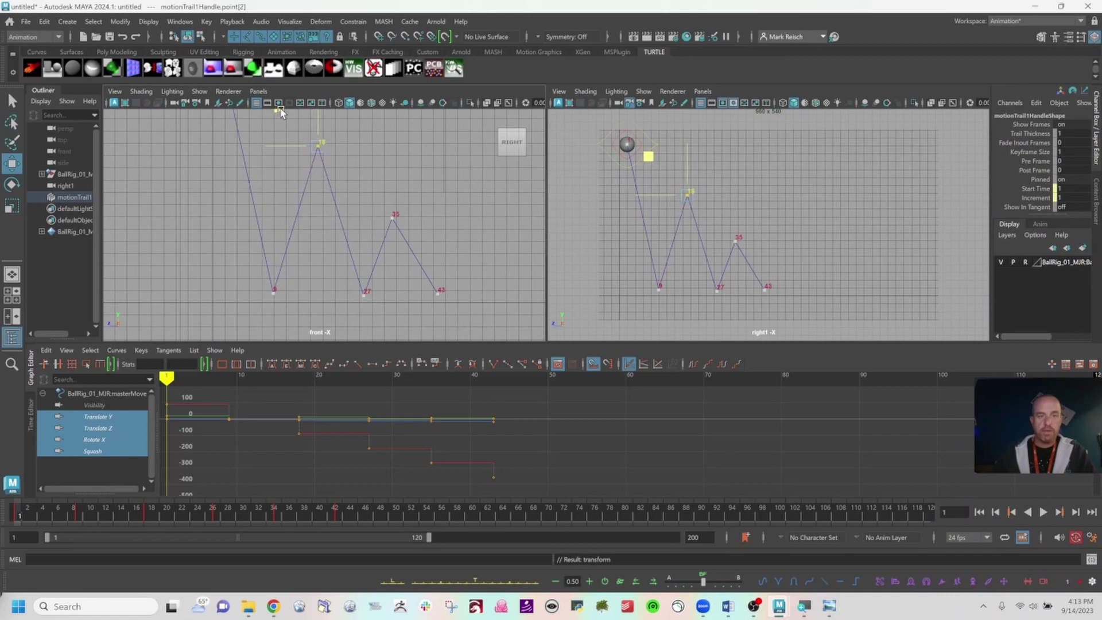
# Step: Shift the motion trail's second bounce peak at frame 35 slightly forward along the travel direction, and scrub to frame 34
pyautogui.doubleClick(393, 213)
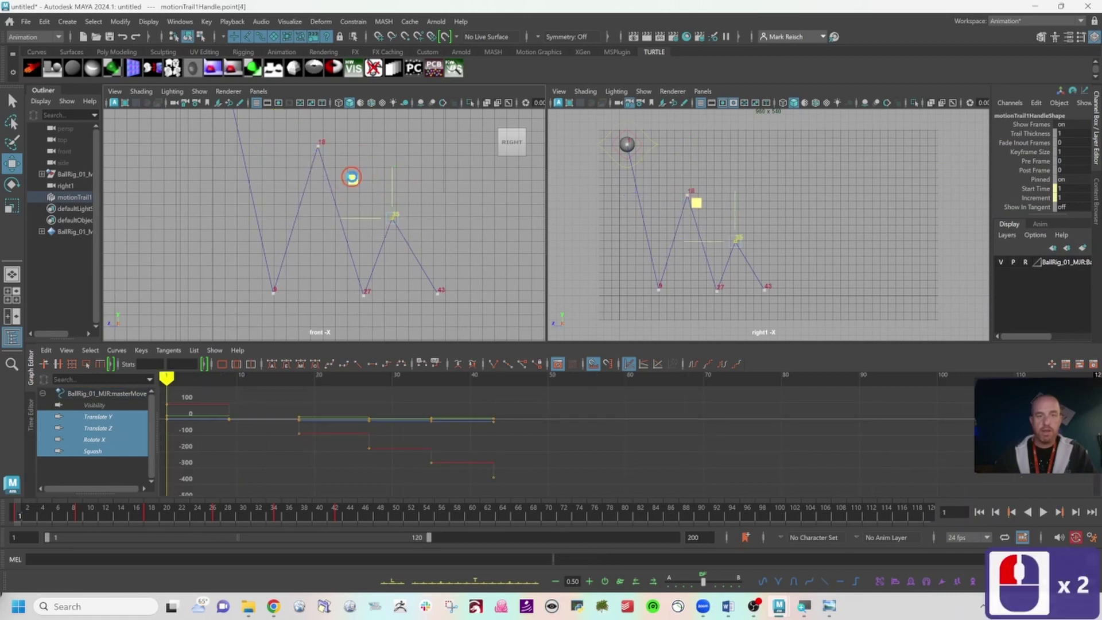
pyautogui.moveTo(352, 177); pyautogui.dragTo(361, 180, button='middle')
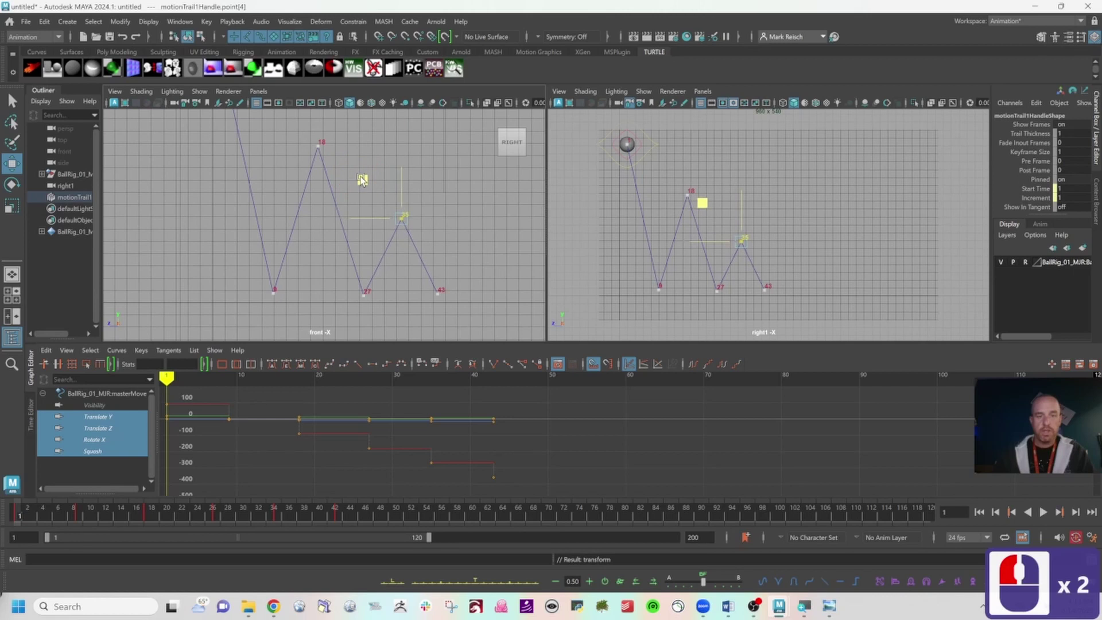
pyautogui.moveTo(362, 180); pyautogui.dragTo(359, 180, button='middle')
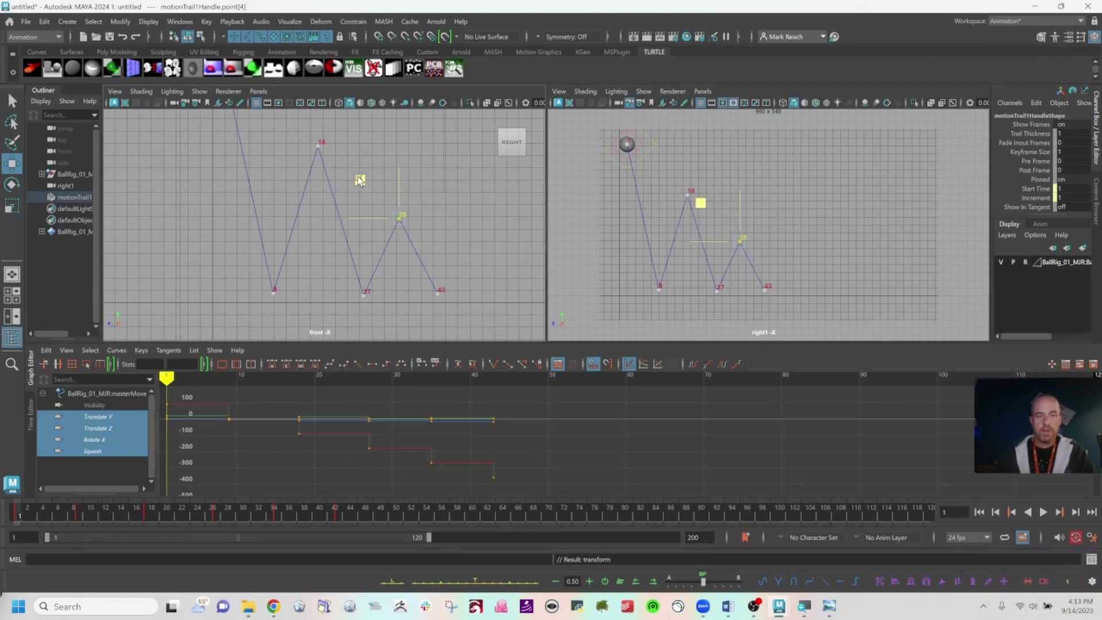
pyautogui.click(360, 179)
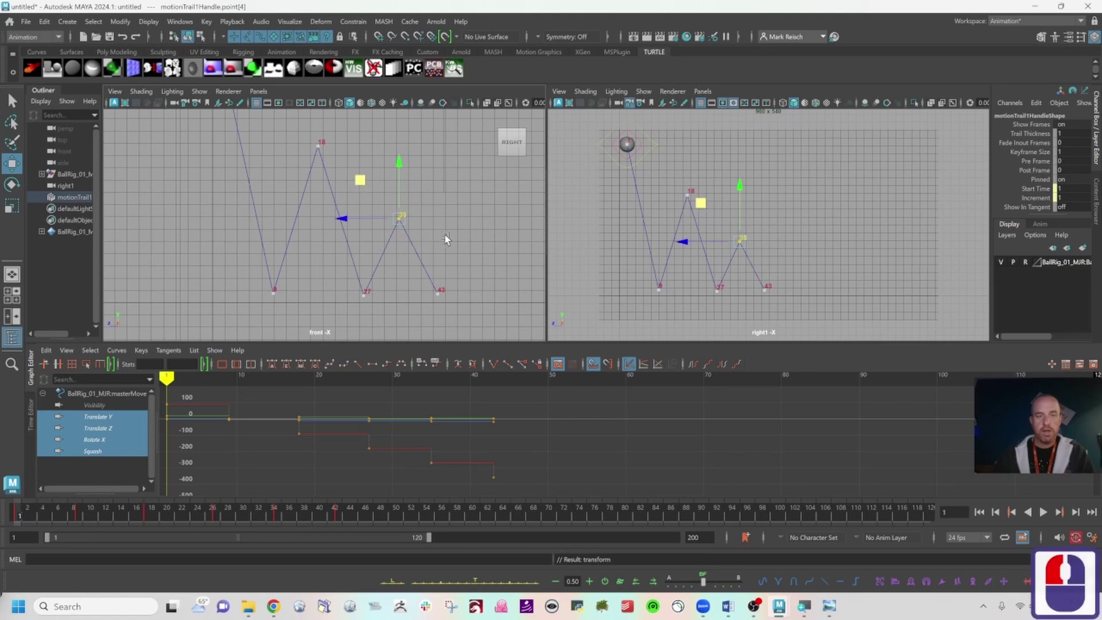
pyautogui.keyDown('alt'); pyautogui.moveTo(446, 240); pyautogui.dragTo(209, 249, button='right'); pyautogui.keyUp('alt')
pyautogui.moveTo(321, 507); pyautogui.dragTo(274, 521)
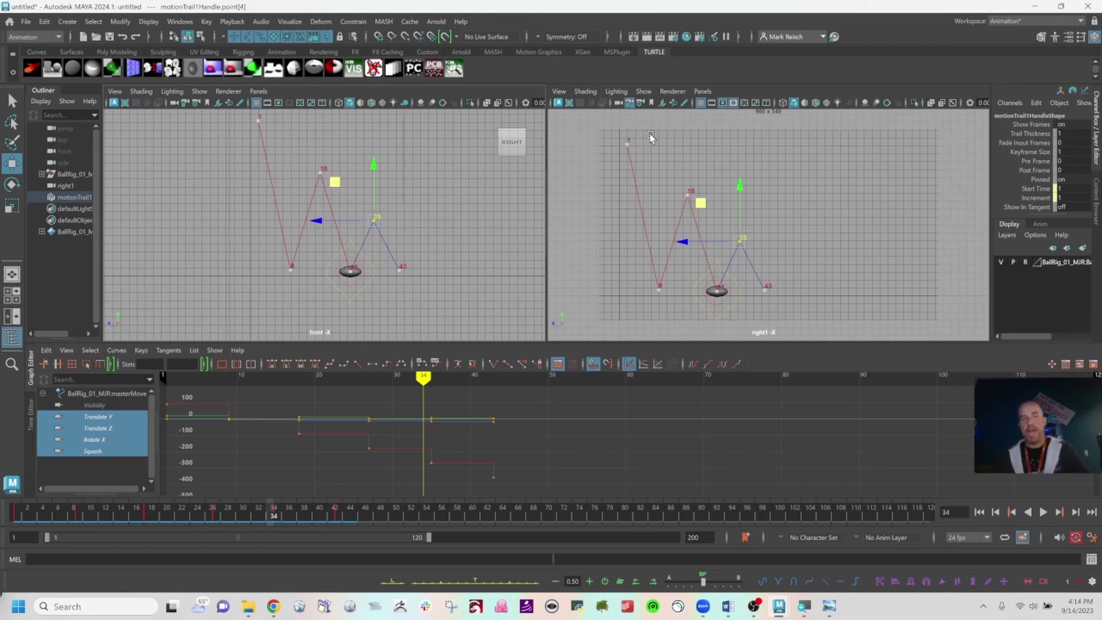
# Step: Draw a Blue Pencil decay curve through the bounce peaks from the ball's start across the camera view, and return to the Move tool
pyautogui.click(684, 103)
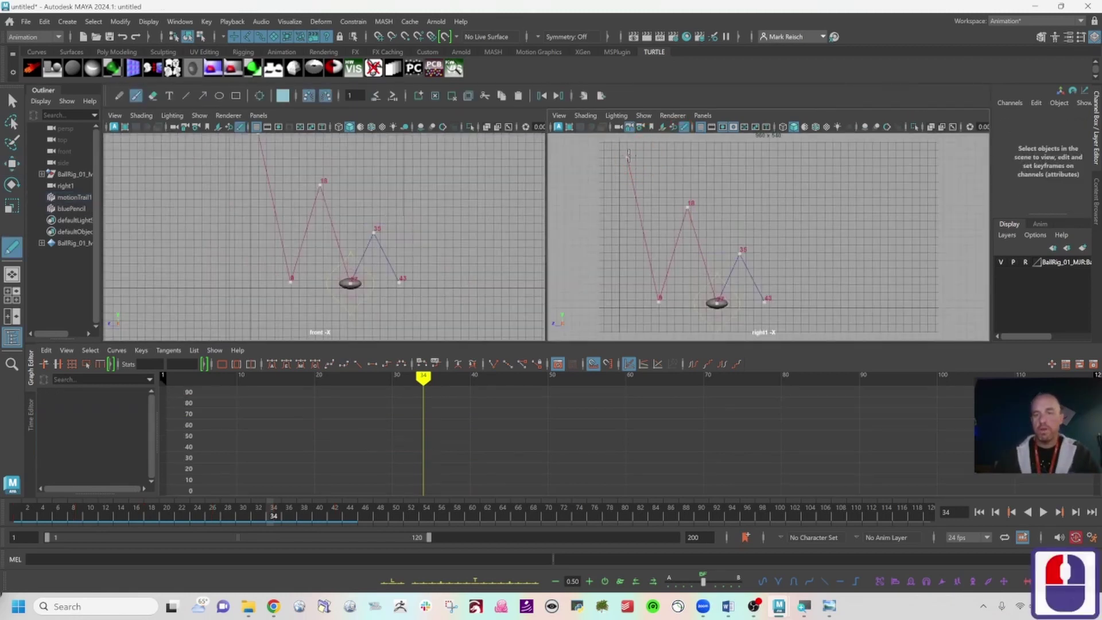
pyautogui.moveTo(628, 154); pyautogui.dragTo(648, 181)
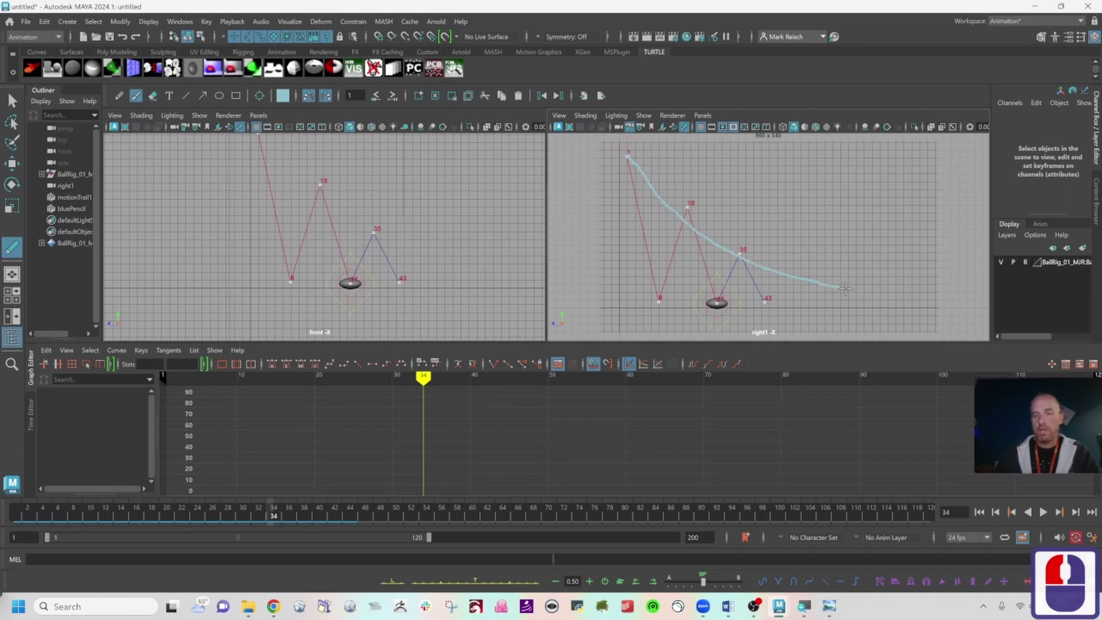
pyautogui.moveTo(845, 289); pyautogui.dragTo(925, 292)
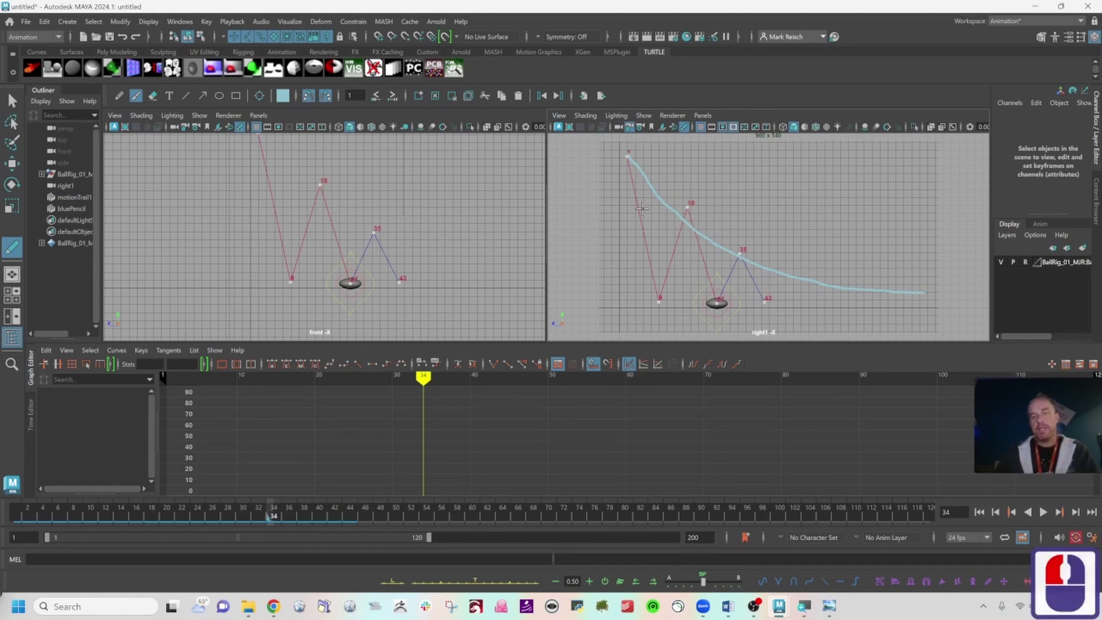
pyautogui.click(685, 127)
pyautogui.press('w')
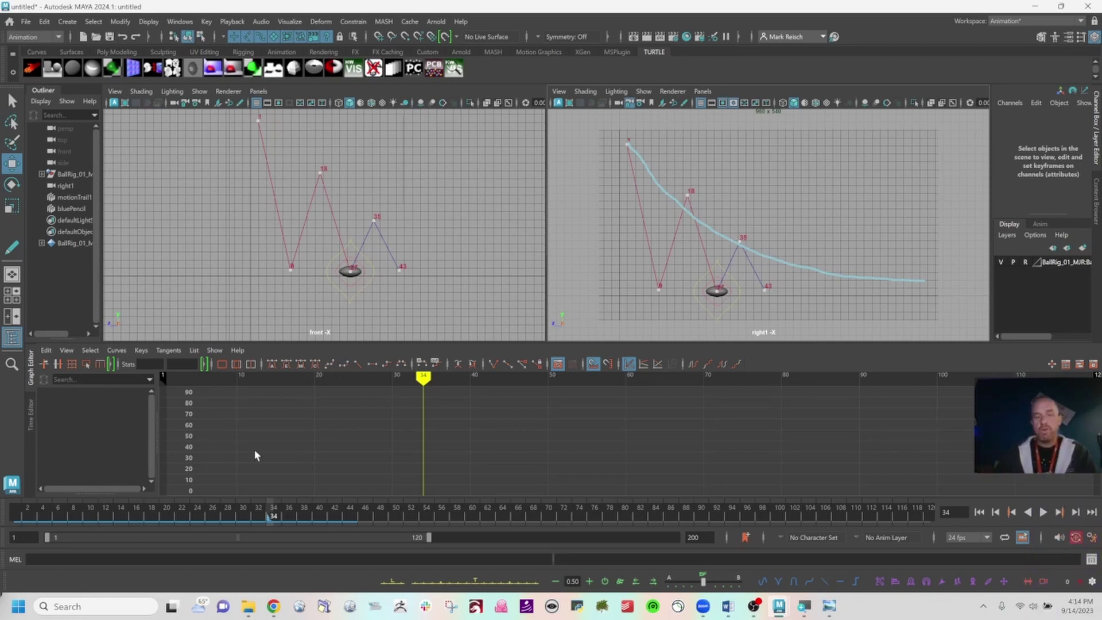
# Step: Enlarge the Graph Editor and load the animation curves of the ball's master and rotate controls
pyautogui.click(364, 287)
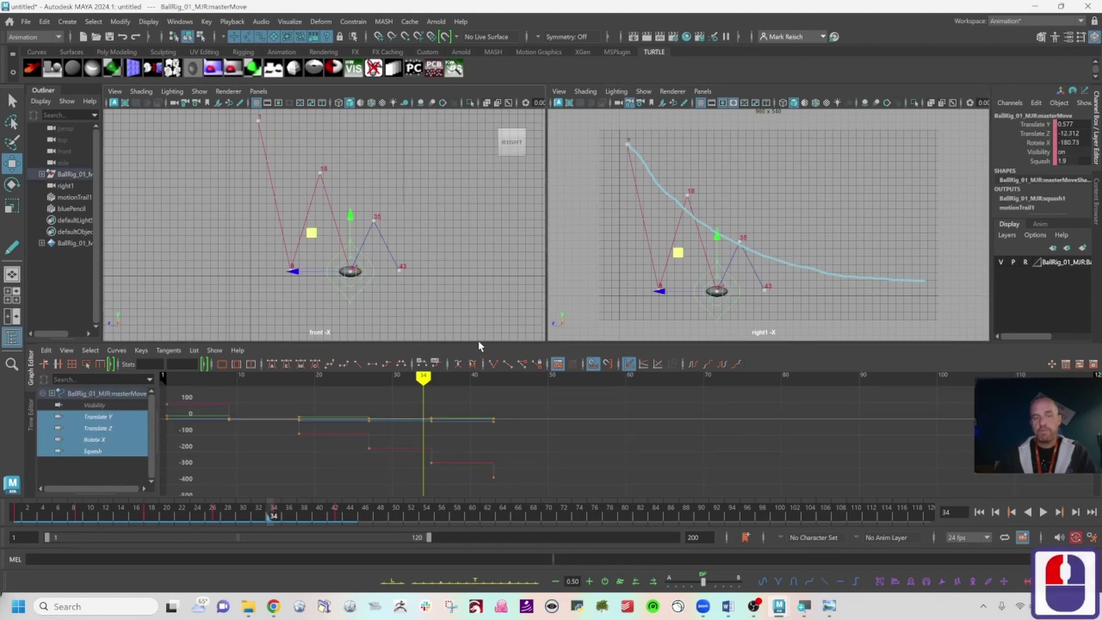
pyautogui.moveTo(476, 342); pyautogui.dragTo(474, 295)
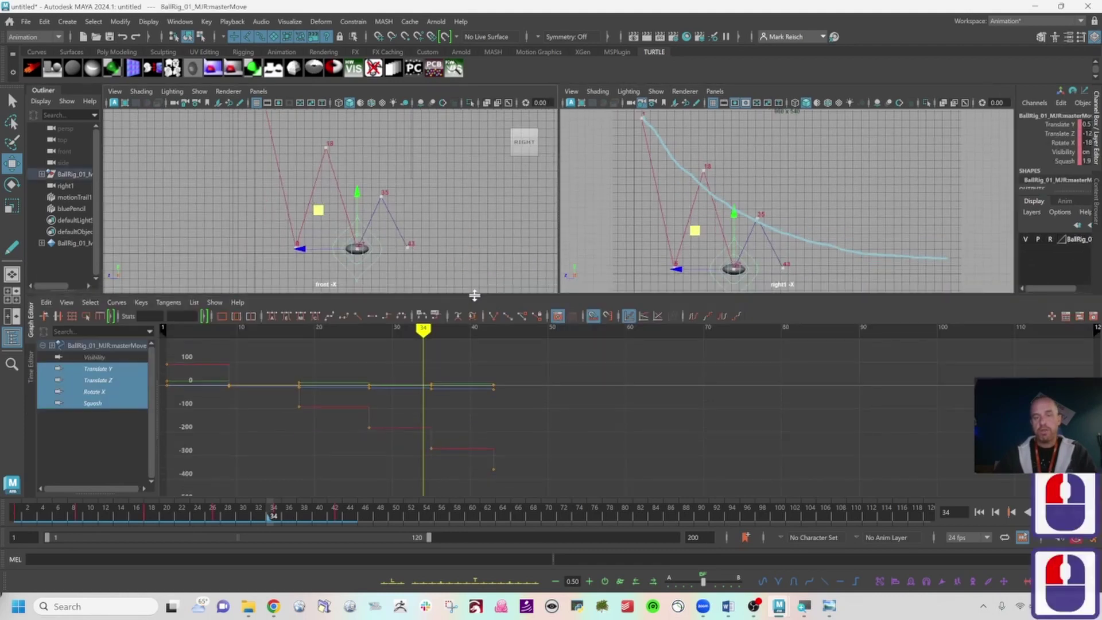
pyautogui.keyDown('alt'); pyautogui.moveTo(613, 394); pyautogui.dragTo(581, 412, button='right'); pyautogui.keyUp('alt')
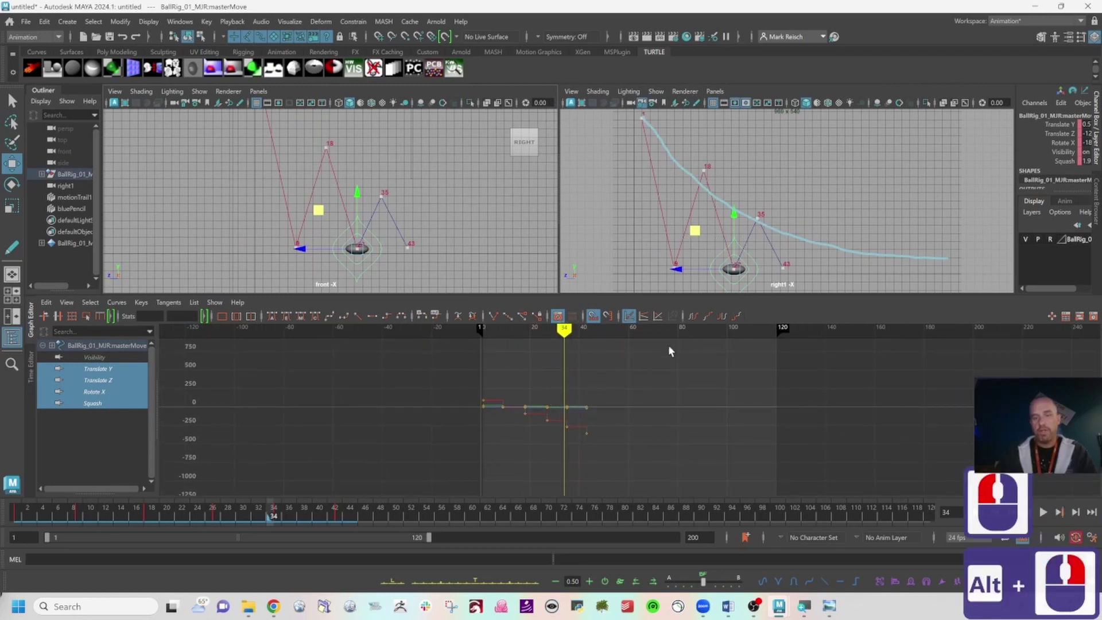
pyautogui.click(349, 265)
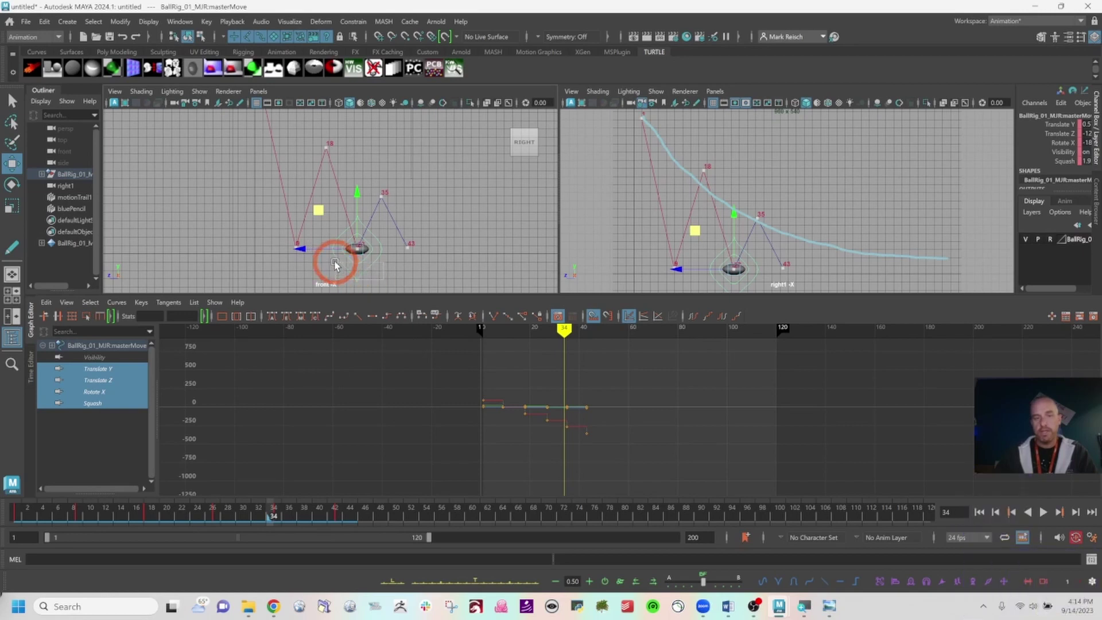
pyautogui.click(334, 265)
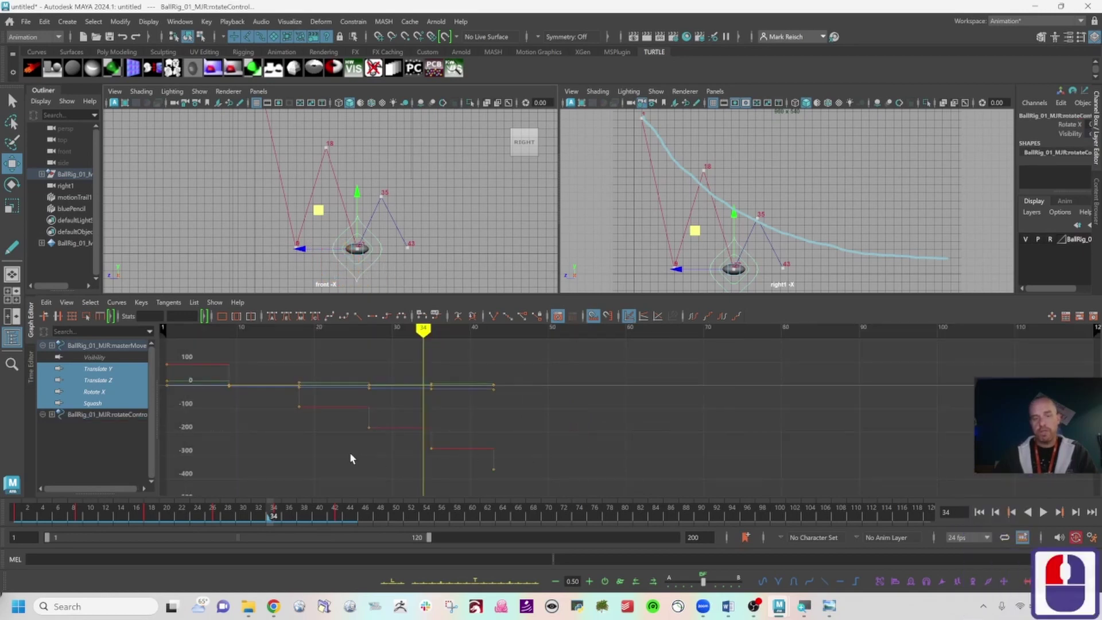
# Step: Try to select all the ball's keys in the Graph Editor and shift them in time
pyautogui.keyDown('alt'); pyautogui.moveTo(349, 453); pyautogui.dragTo(491, 442, button='middle'); pyautogui.keyUp('alt')
pyautogui.keyDown('alt'); pyautogui.moveTo(491, 442); pyautogui.dragTo(719, 476, button='right'); pyautogui.keyUp('alt')
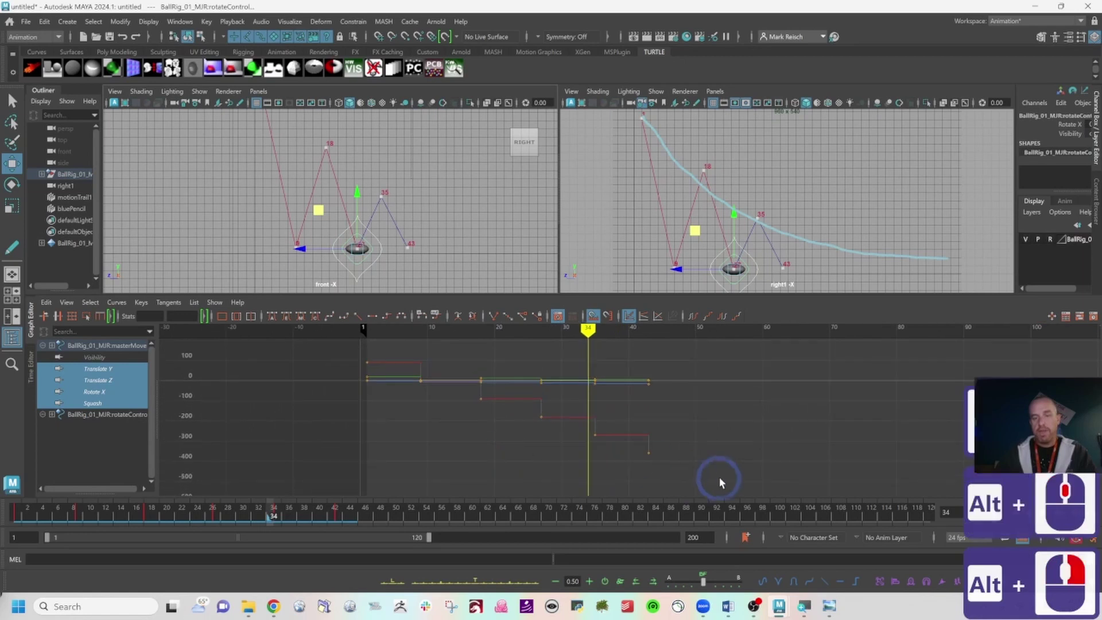
pyautogui.moveTo(718, 476); pyautogui.dragTo(281, 343)
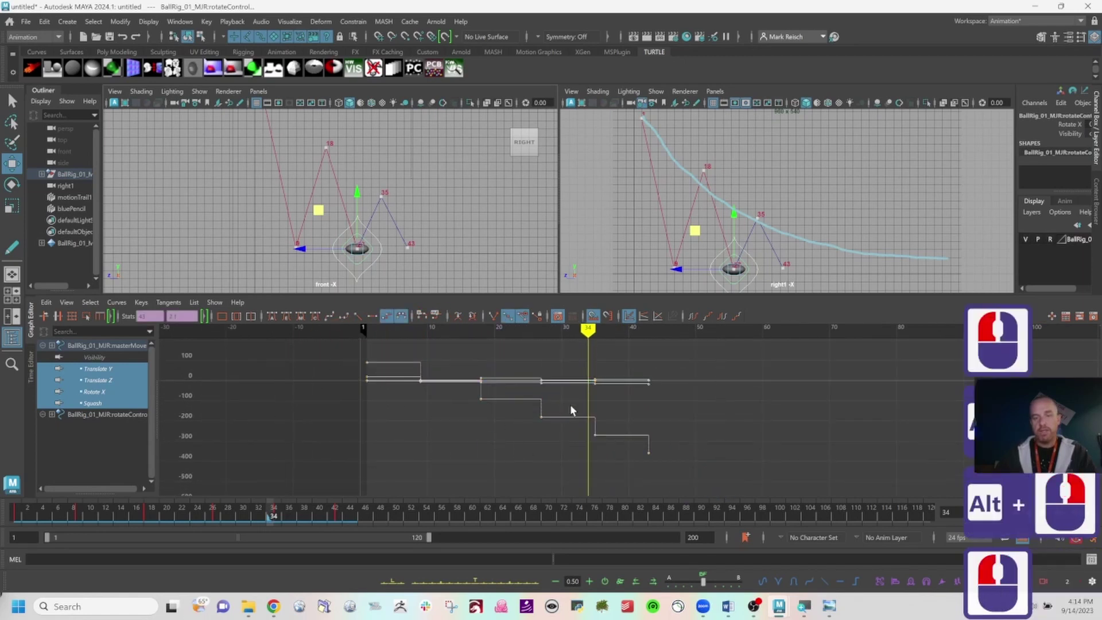
pyautogui.click(570, 409)
pyautogui.keyDown('alt'); pyautogui.moveTo(571, 410); pyautogui.dragTo(544, 413, button='right'); pyautogui.keyUp('alt')
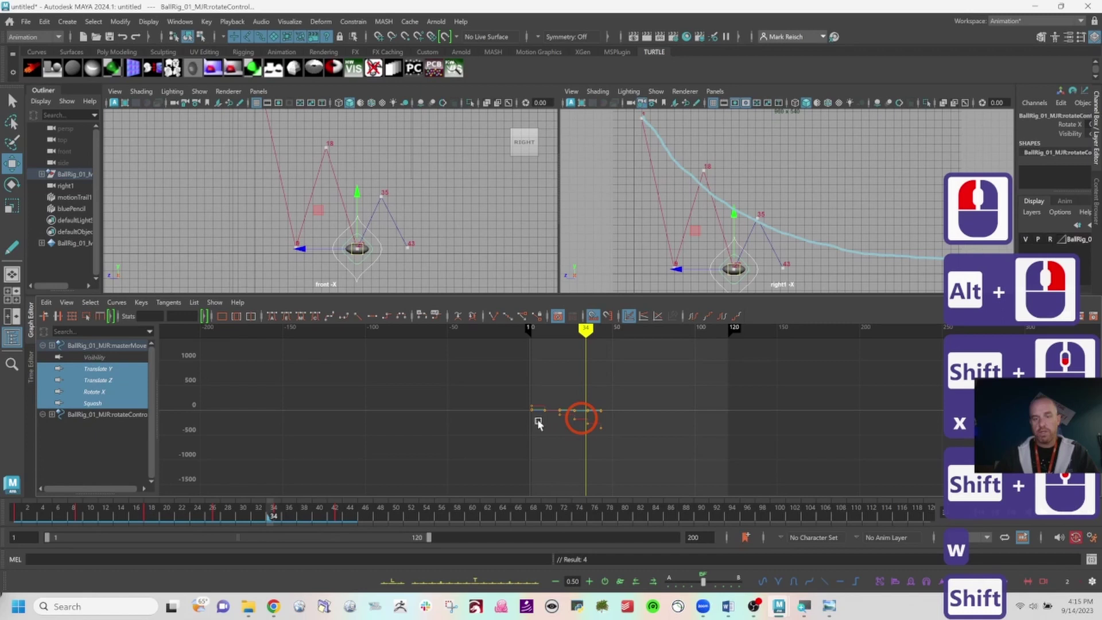
pyautogui.keyDown('shift'); pyautogui.moveTo(538, 423); pyautogui.dragTo(555, 419, button='middle'); pyautogui.keyUp('shift')
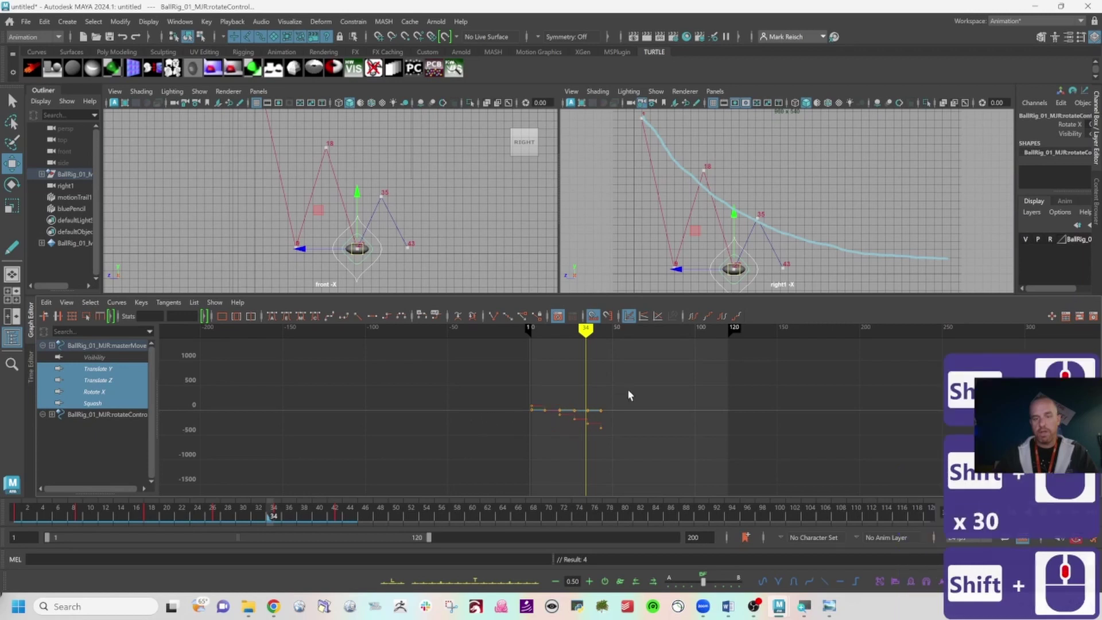
# Step: Frame the ball's curves in the Graph Editor and try to box-select all their keys
pyautogui.moveTo(628, 388); pyautogui.dragTo(508, 441)
pyautogui.press('f')
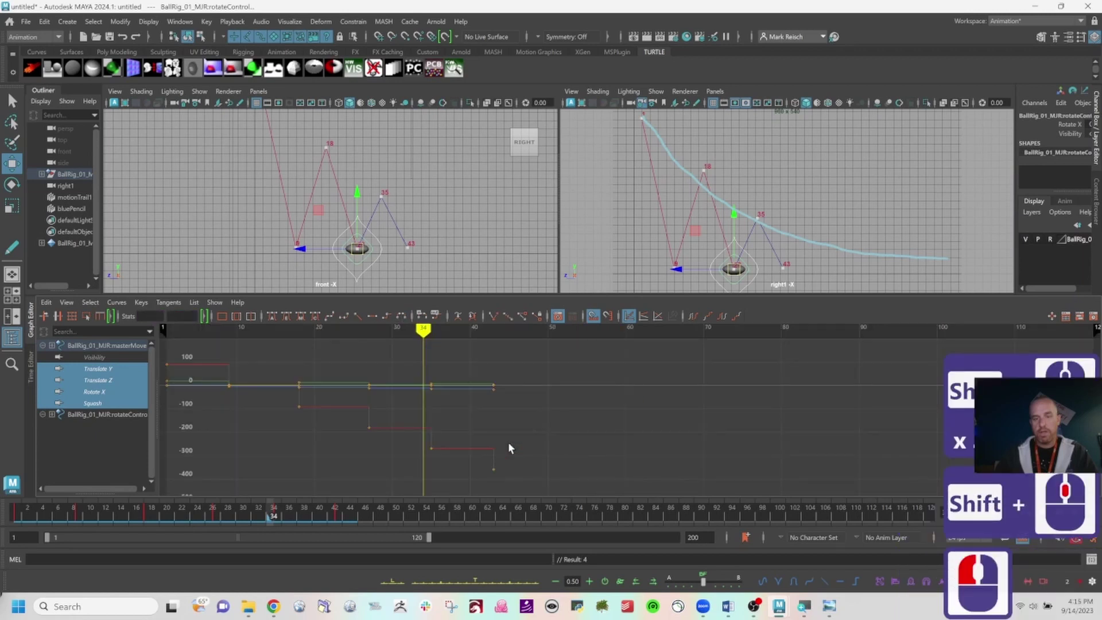
pyautogui.moveTo(547, 353); pyautogui.dragTo(121, 484)
pyautogui.click(505, 457)
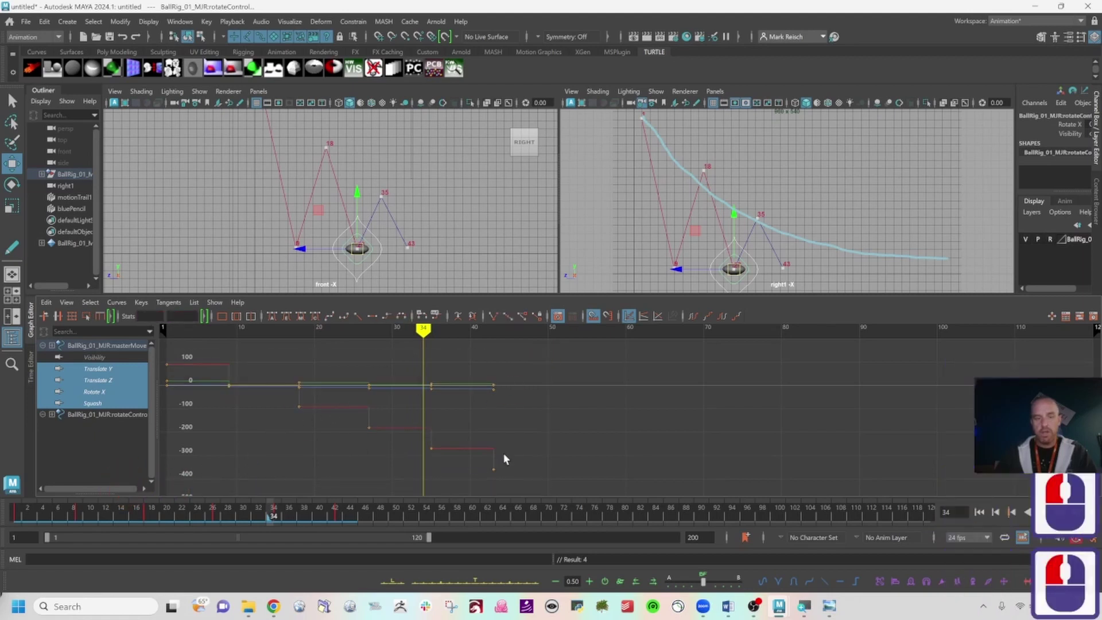
pyautogui.moveTo(518, 474); pyautogui.dragTo(142, 350)
pyautogui.click(287, 409)
pyautogui.moveTo(520, 476); pyautogui.dragTo(201, 384)
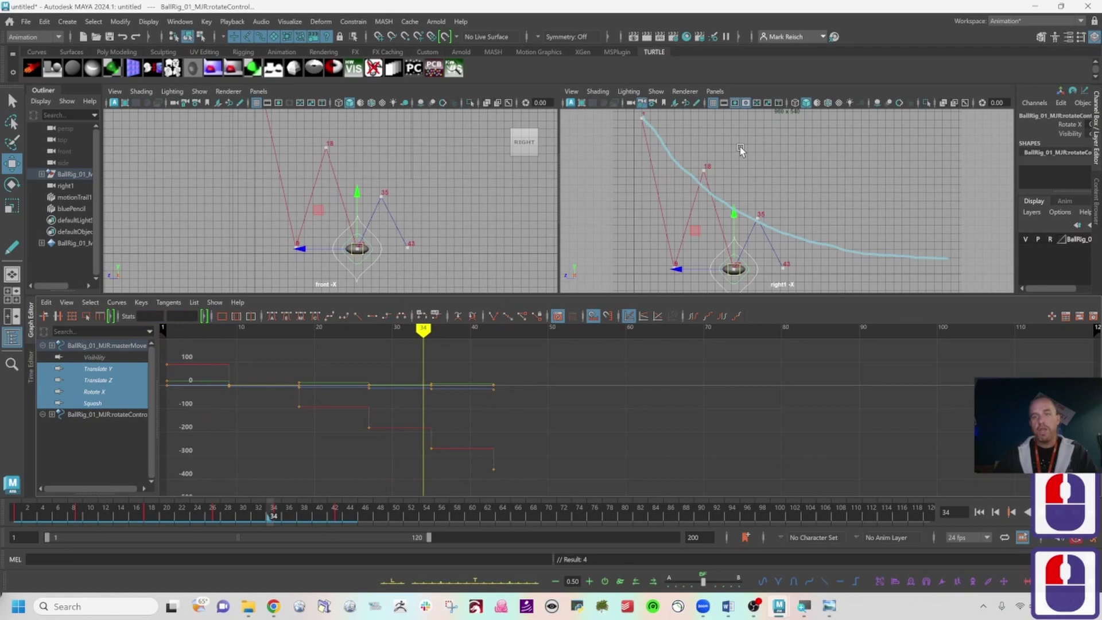
pyautogui.click(736, 179)
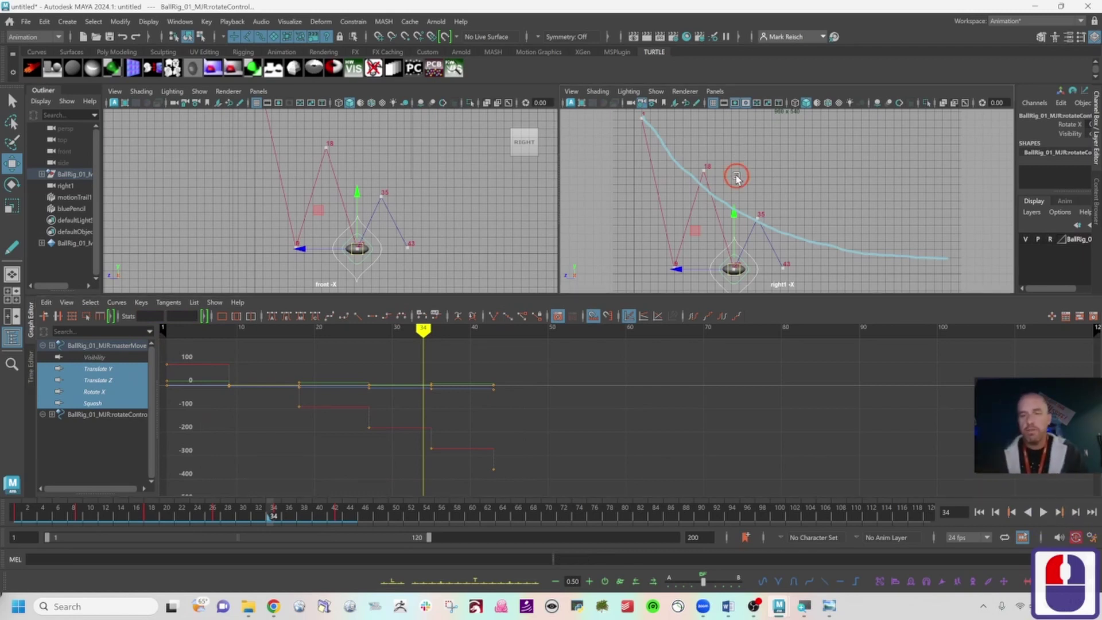
pyautogui.click(747, 281)
pyautogui.moveTo(535, 357); pyautogui.dragTo(147, 568)
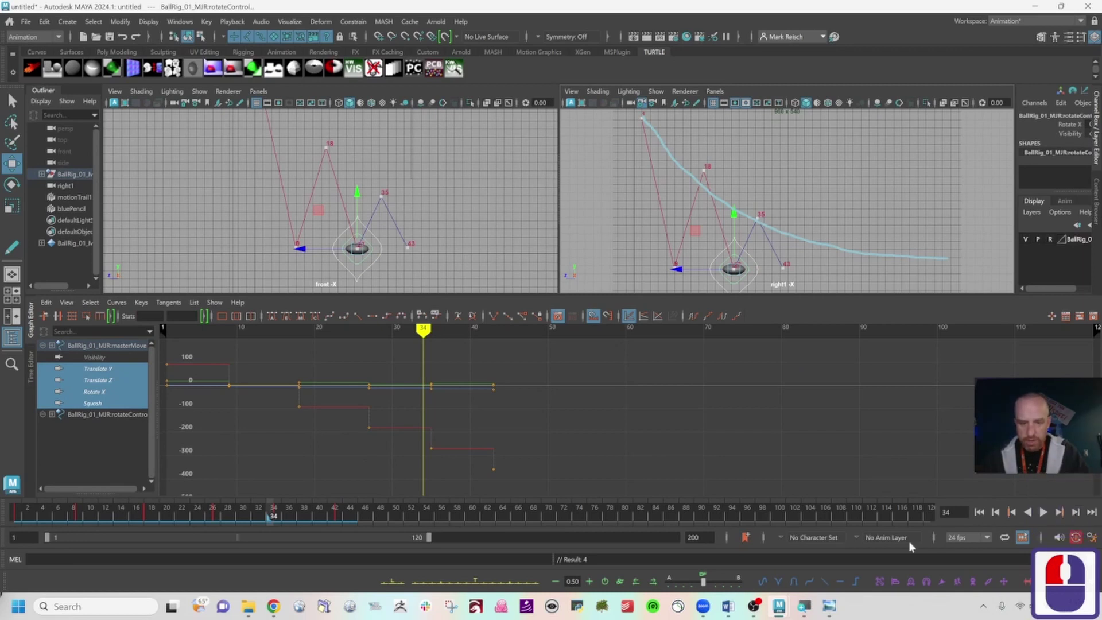
# Step: Quit the background utility that displays mouse and keyboard input on screen
pyautogui.click(983, 606)
pyautogui.click(1006, 571)
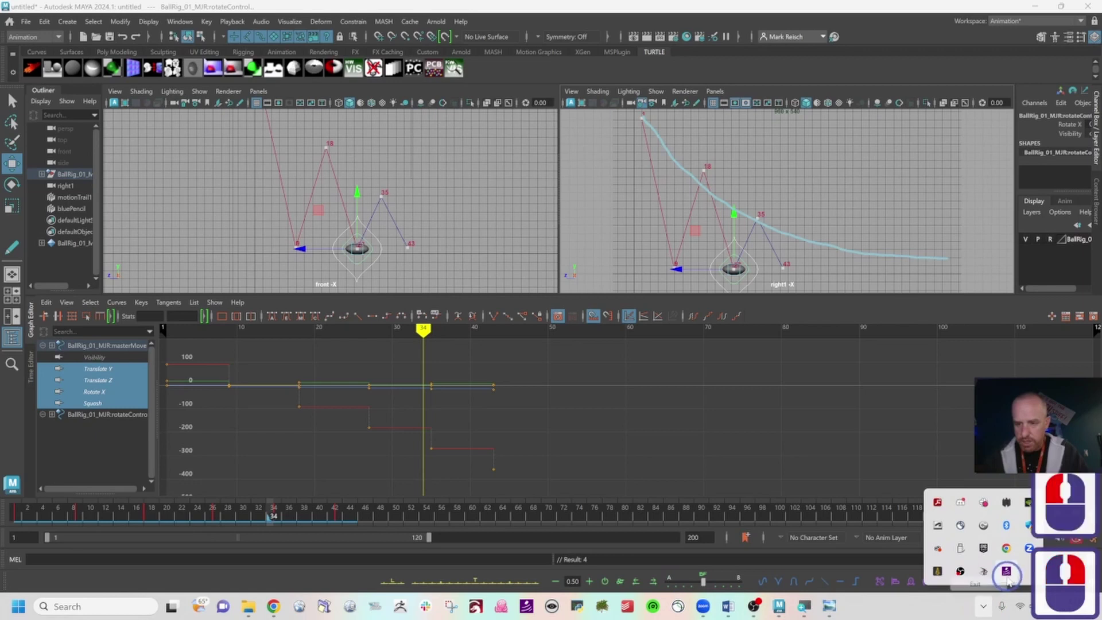
pyautogui.click(977, 583)
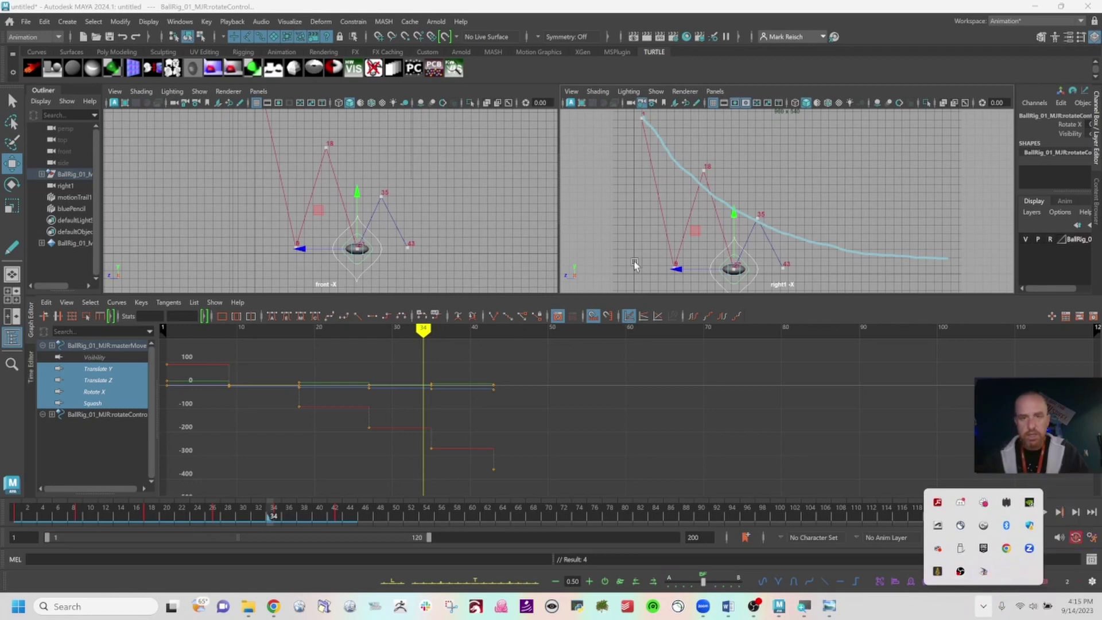
# Step: Retry selecting the keys of every ball curve and reframe the graph
pyautogui.moveTo(553, 486); pyautogui.dragTo(150, 341)
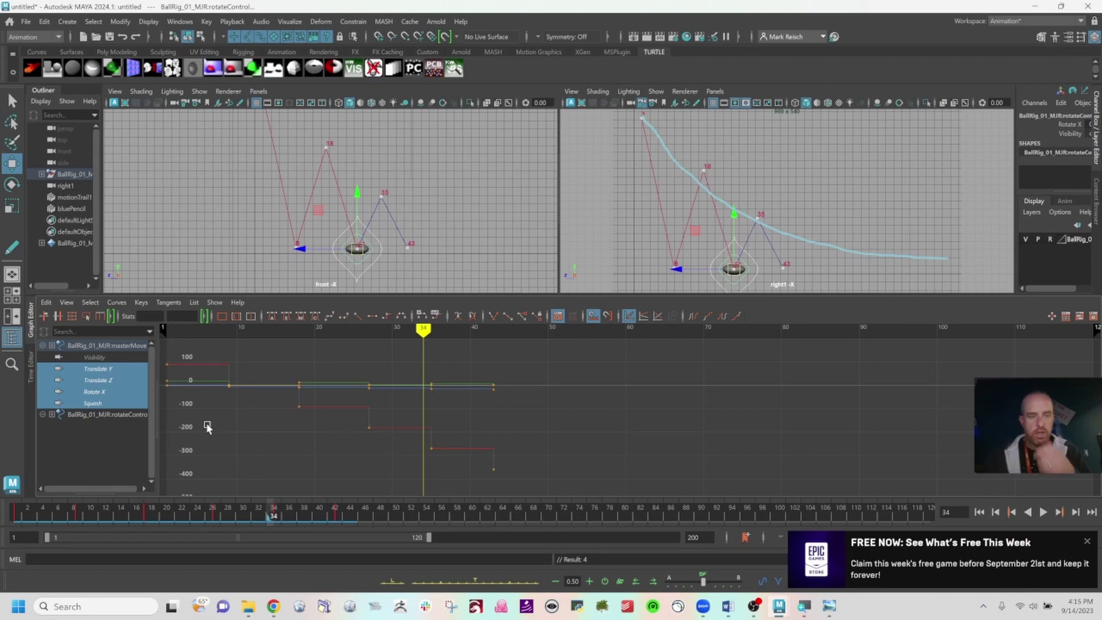
pyautogui.press('a')
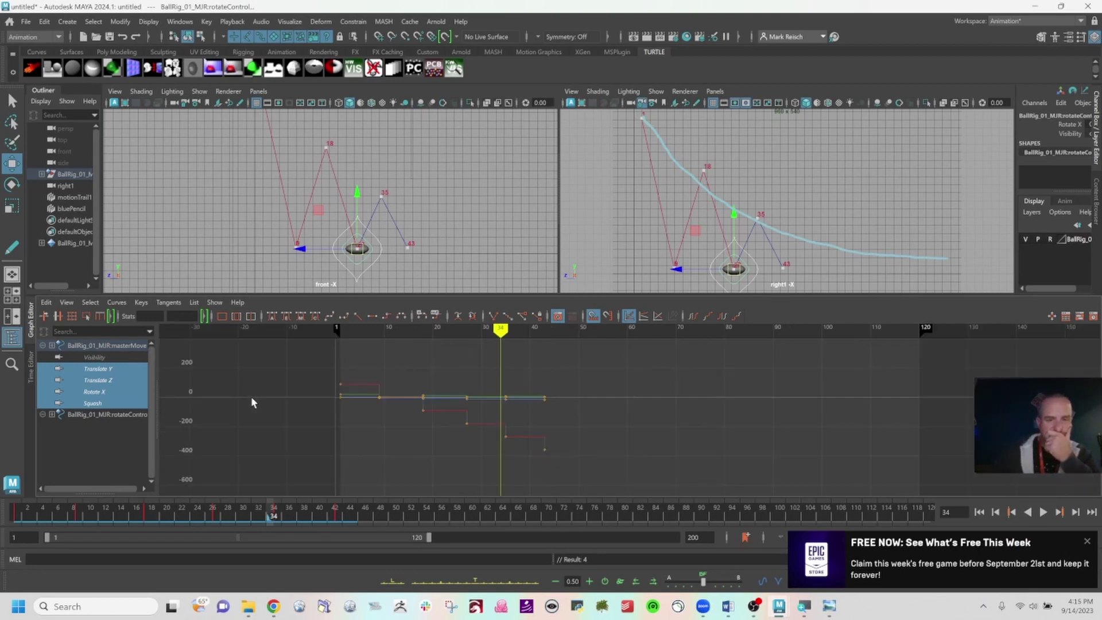
pyautogui.moveTo(593, 464); pyautogui.dragTo(397, 379)
pyautogui.press('f')
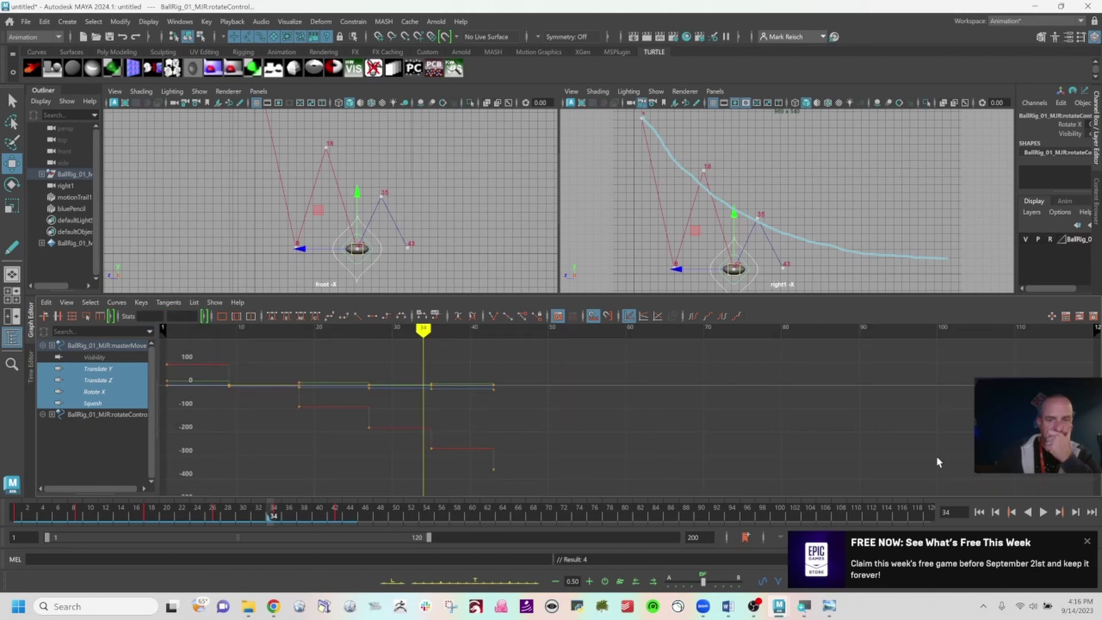
# Step: Dismiss the Epic Games notification and select all the ball's animation curves in the Graph Editor
pyautogui.click(1086, 541)
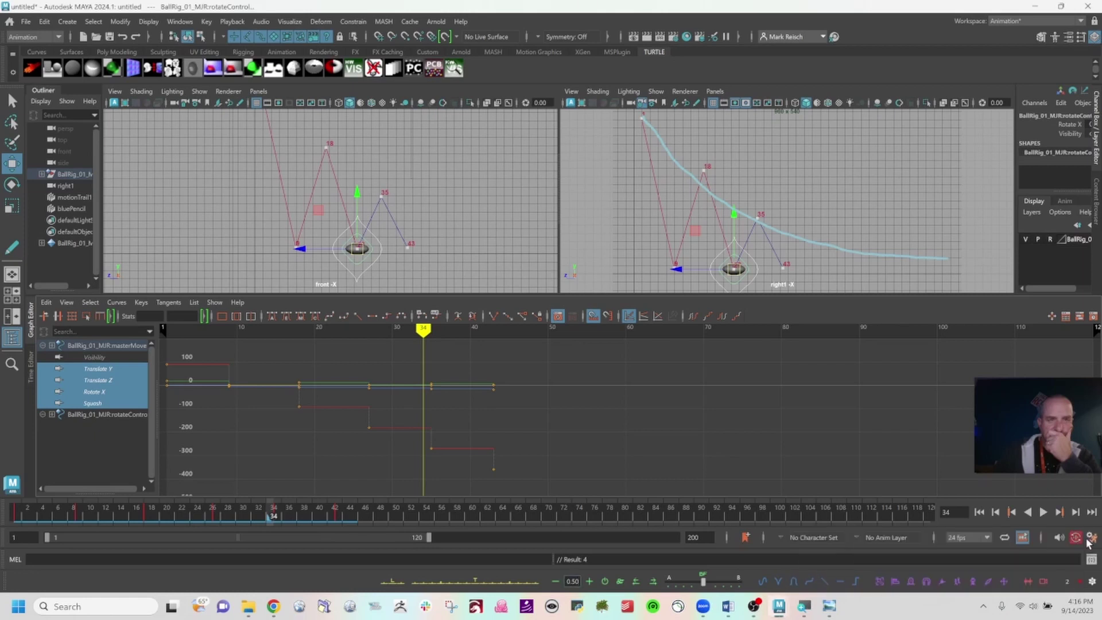
pyautogui.press('f')
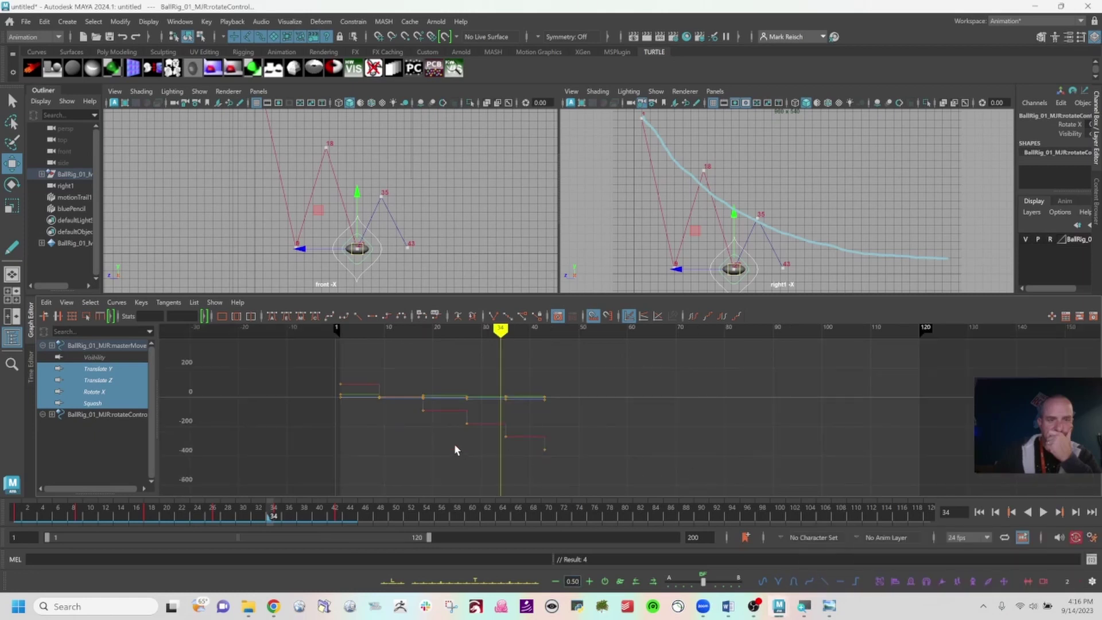
pyautogui.moveTo(609, 487); pyautogui.dragTo(276, 352)
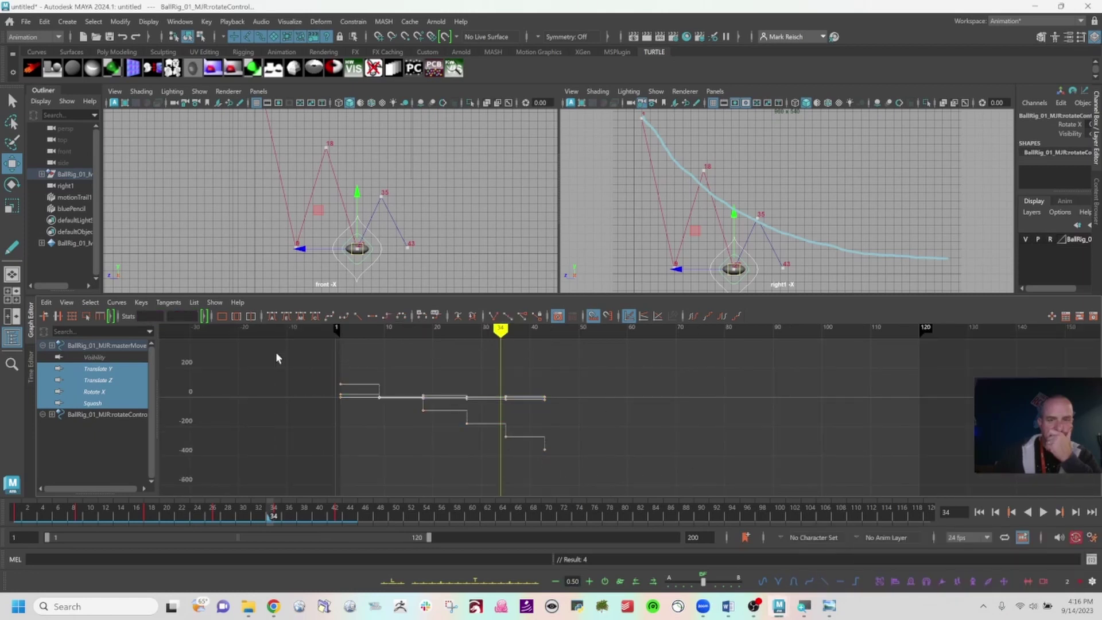
# Step: Frame the ball's curves in the Graph Editor and box-select their keys from the later frames
pyautogui.press('f')
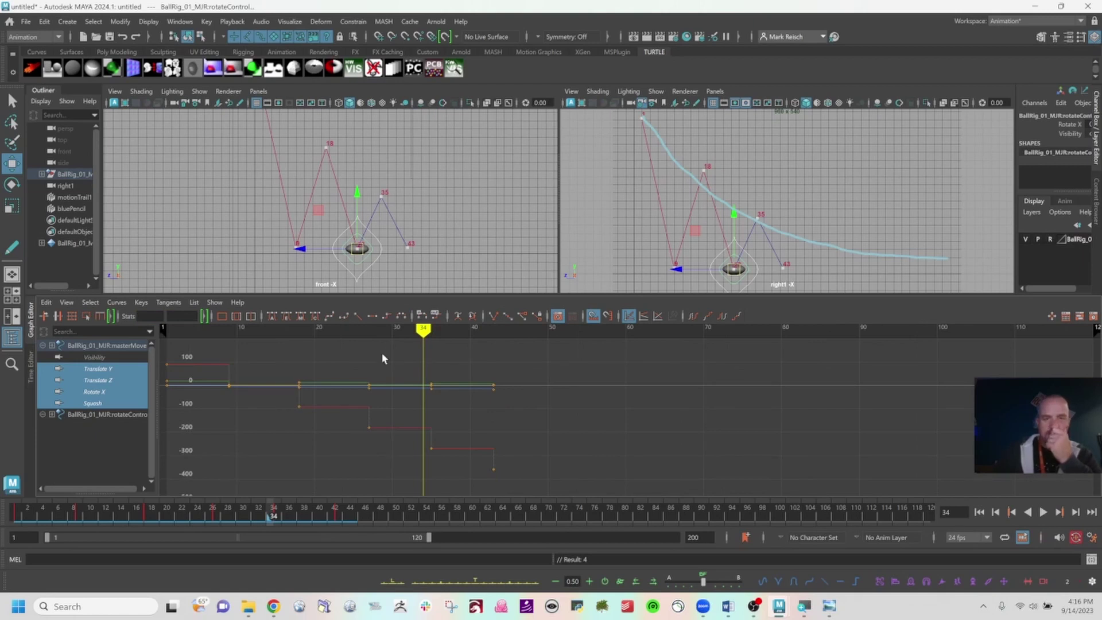
pyautogui.click(556, 317)
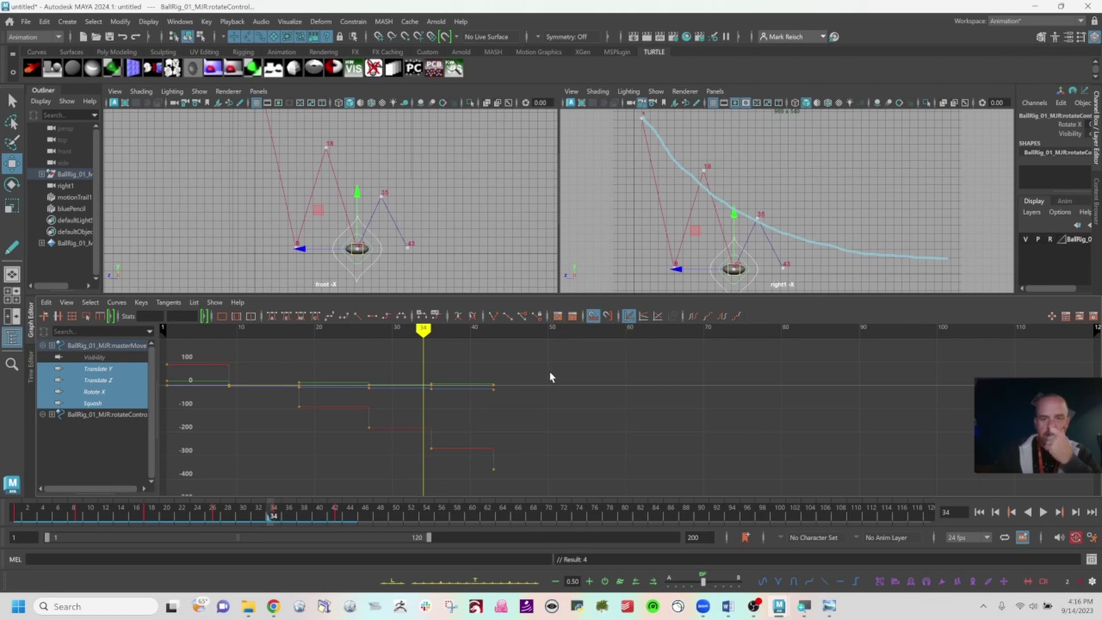
pyautogui.press('a')
pyautogui.moveTo(571, 358); pyautogui.dragTo(280, 498)
pyautogui.press('f')
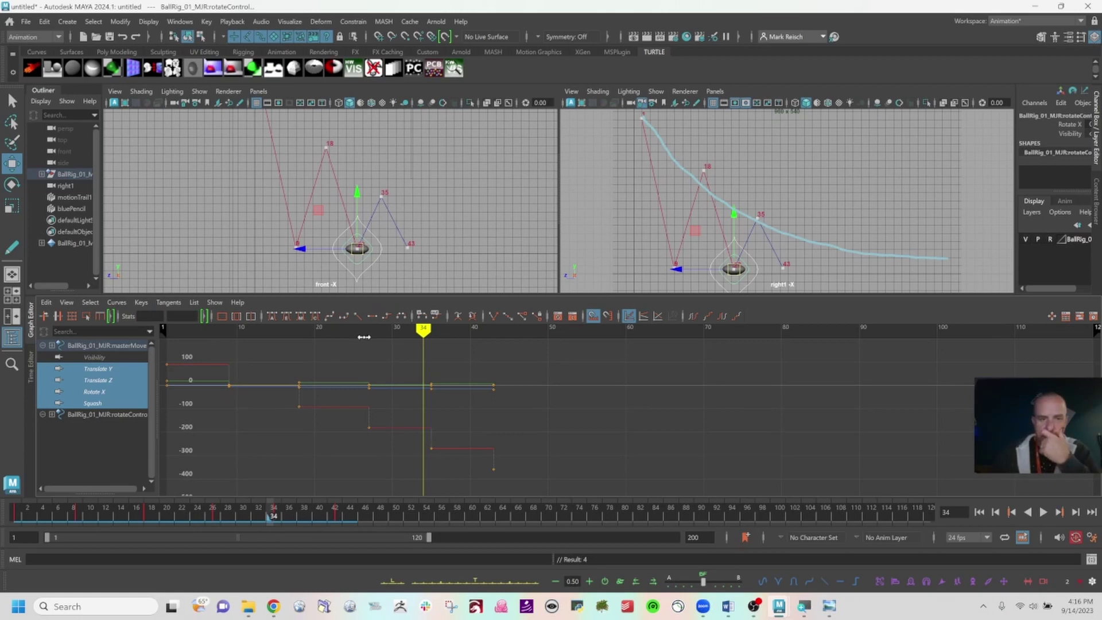
# Step: Reveal the collapsed group of key-editing tools beside the Retime tool in the Graph Editor
pyautogui.click(205, 316)
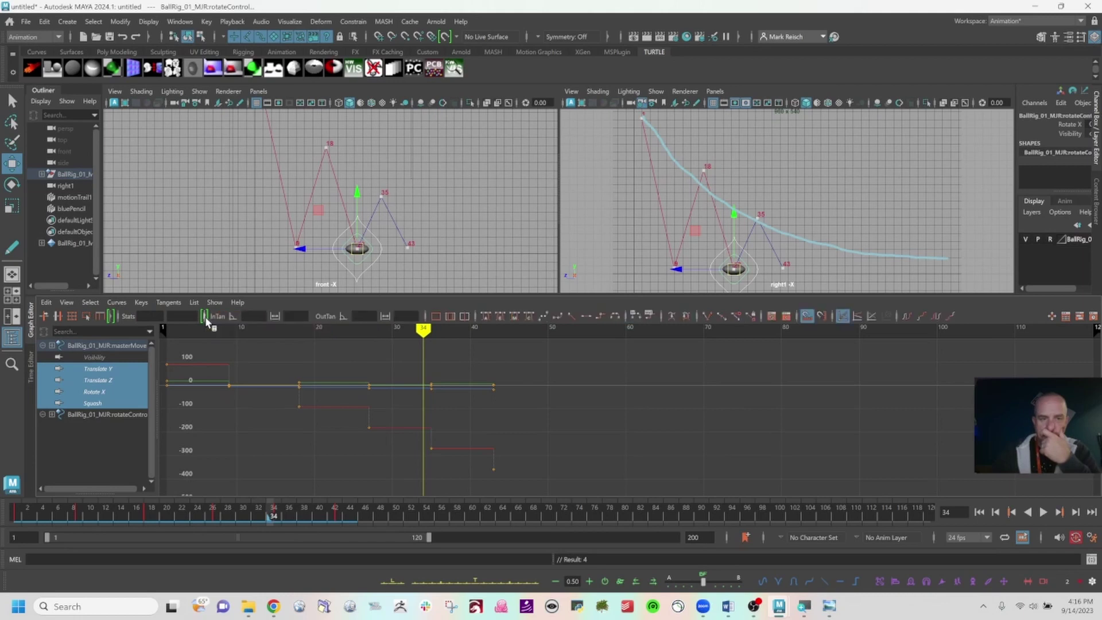
pyautogui.click(205, 316)
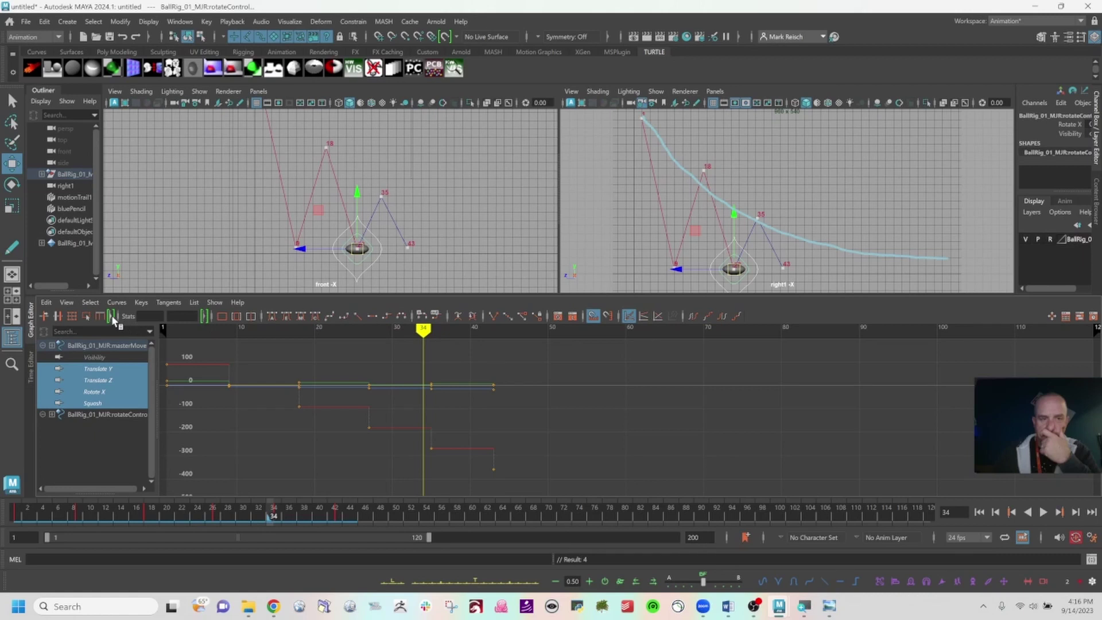
pyautogui.click(112, 315)
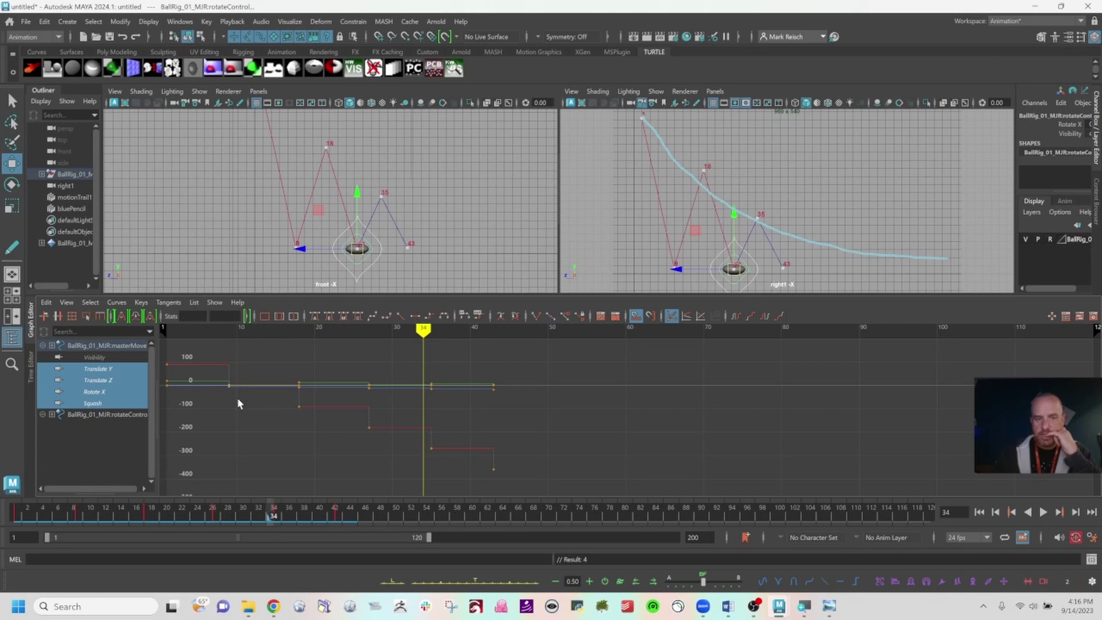
# Step: With the current time at frame 2 and the ball deselected, try box-selecting different groups of keys on its curves
pyautogui.click(172, 326)
pyautogui.click(236, 232)
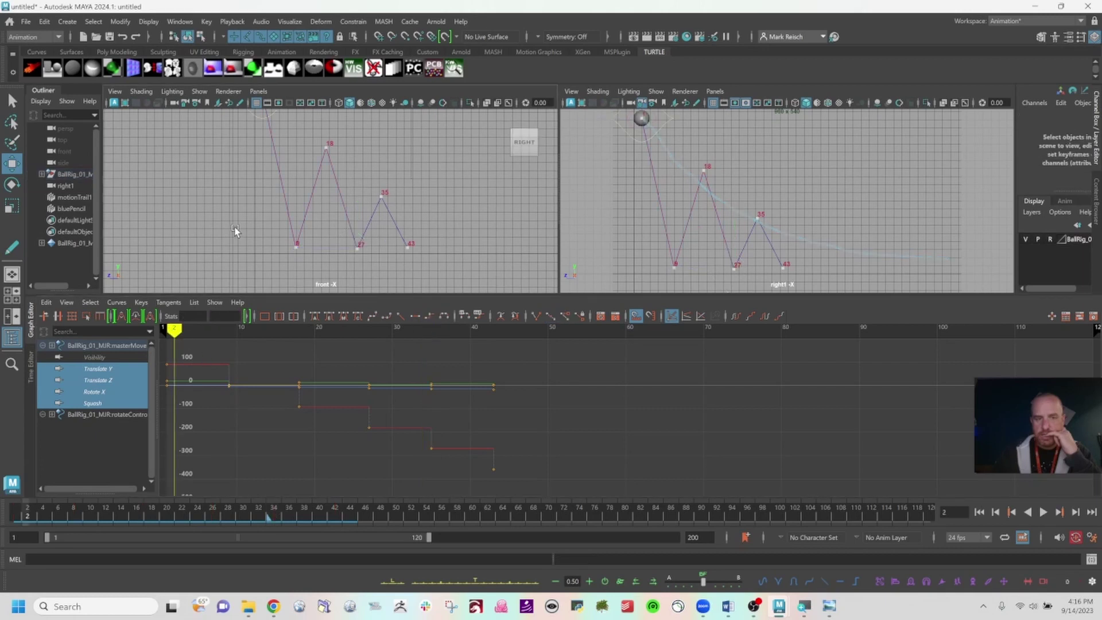
pyautogui.click(223, 406)
pyautogui.moveTo(247, 354); pyautogui.dragTo(239, 401)
pyautogui.click(240, 397)
pyautogui.moveTo(261, 354); pyautogui.dragTo(339, 448)
pyautogui.click(344, 455)
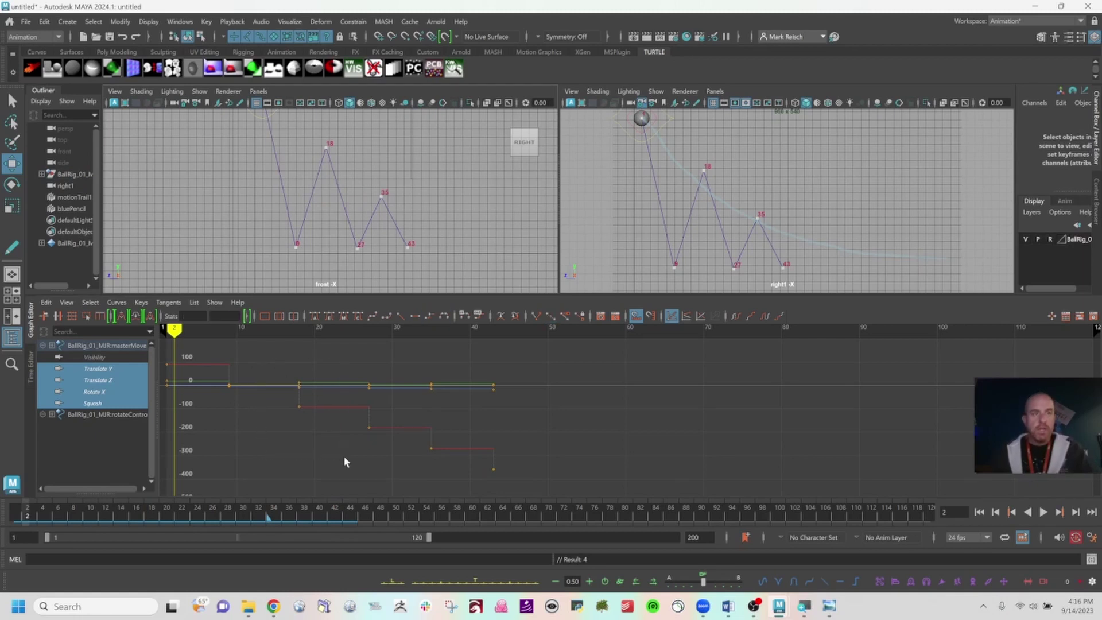
pyautogui.moveTo(546, 484); pyautogui.dragTo(252, 333)
pyautogui.click(406, 457)
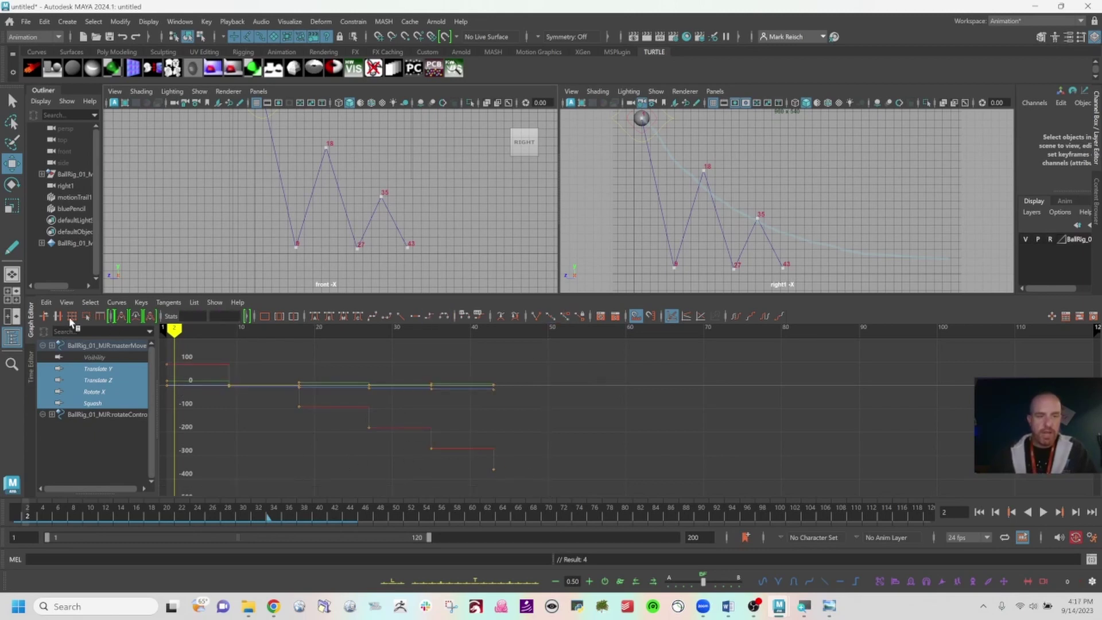
# Step: Reselect the ball and use the Retime tool to place a retime marker on its curves at frame 18
pyautogui.click(100, 316)
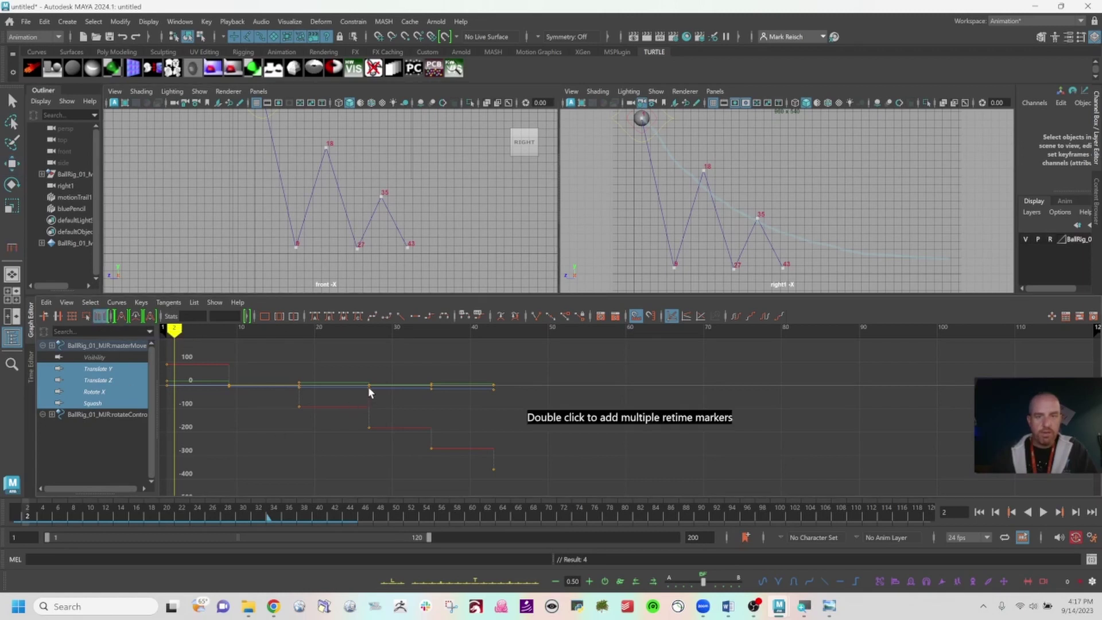
pyautogui.moveTo(617, 147); pyautogui.dragTo(639, 130)
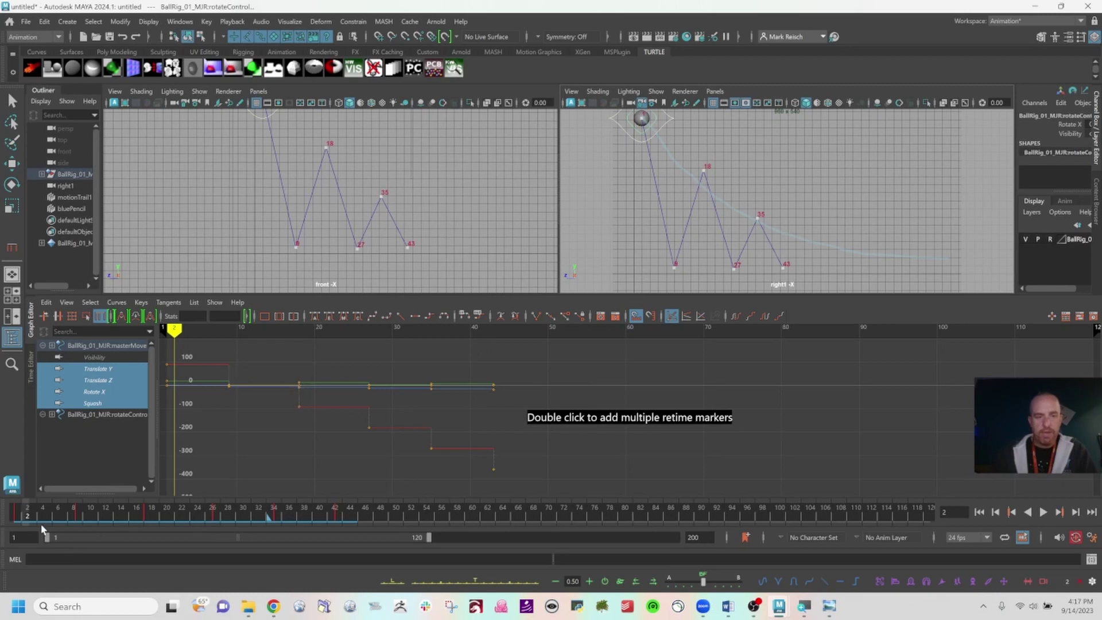
pyautogui.moveTo(29, 512); pyautogui.dragTo(152, 515)
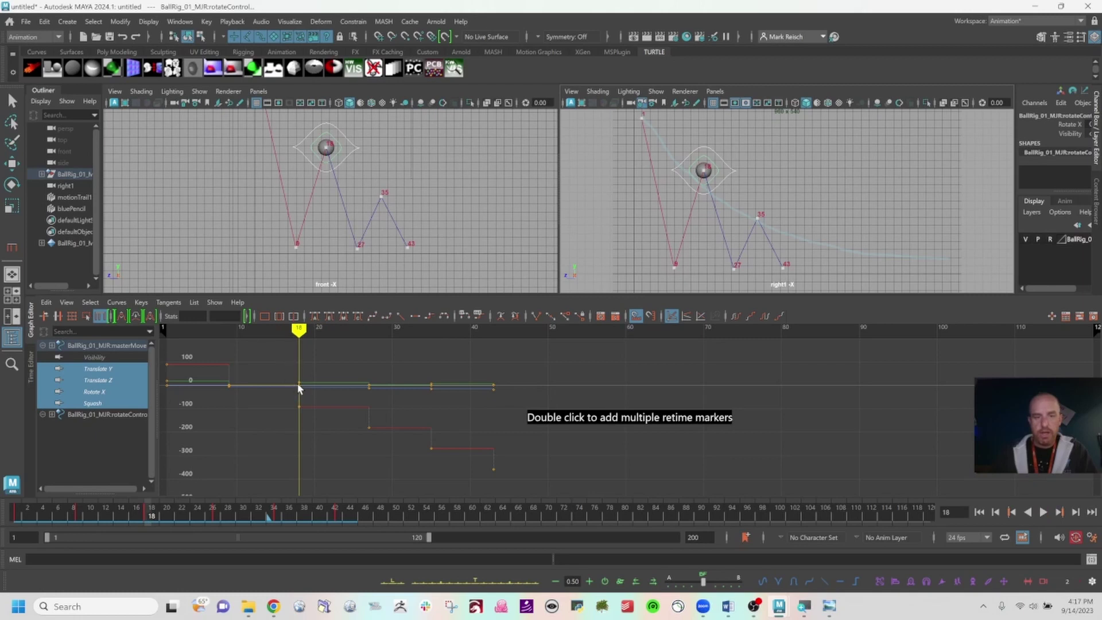
pyautogui.click(298, 385)
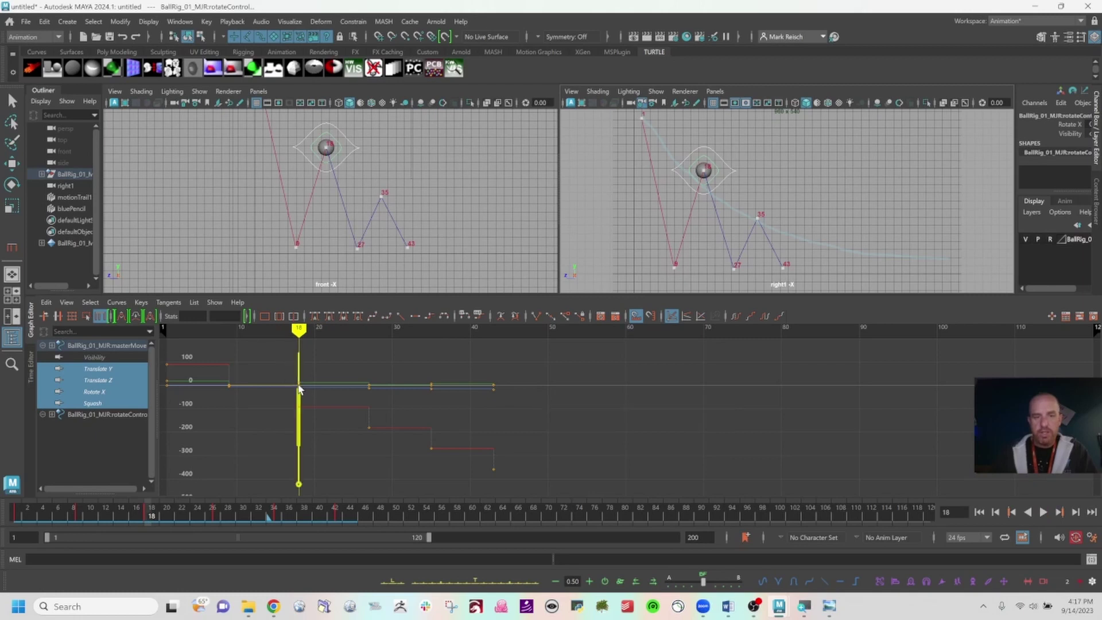
# Step: Try moving the frame 18 retime marker to frame 1, undo it, and test and remove a second marker at frame 35
pyautogui.moveTo(298, 409); pyautogui.dragTo(167, 409)
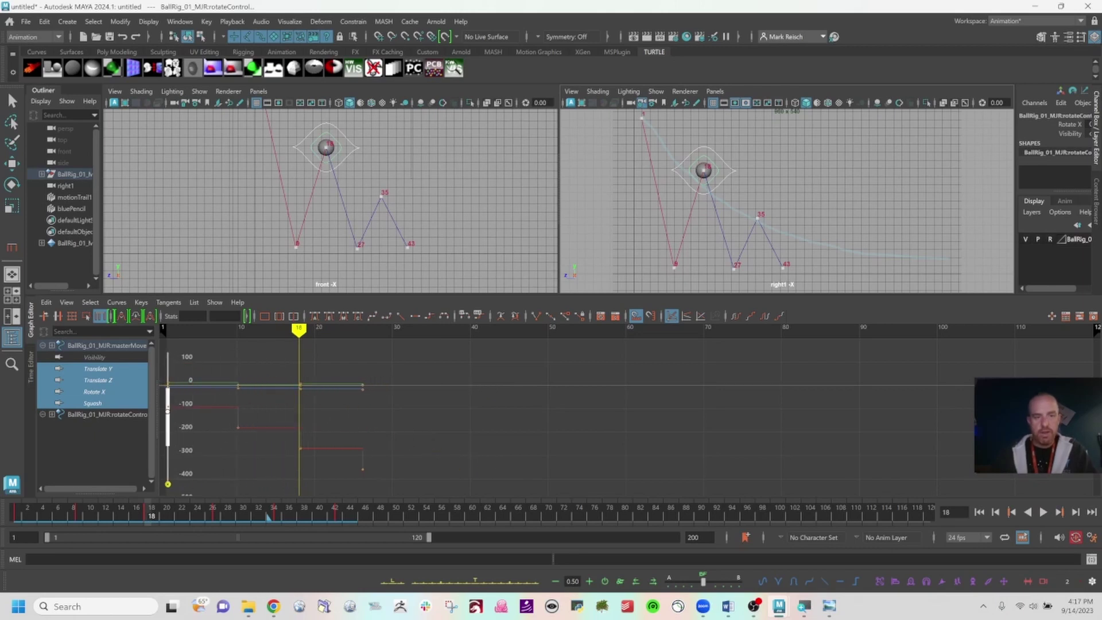
pyautogui.hotkey('ctrl', 'z')
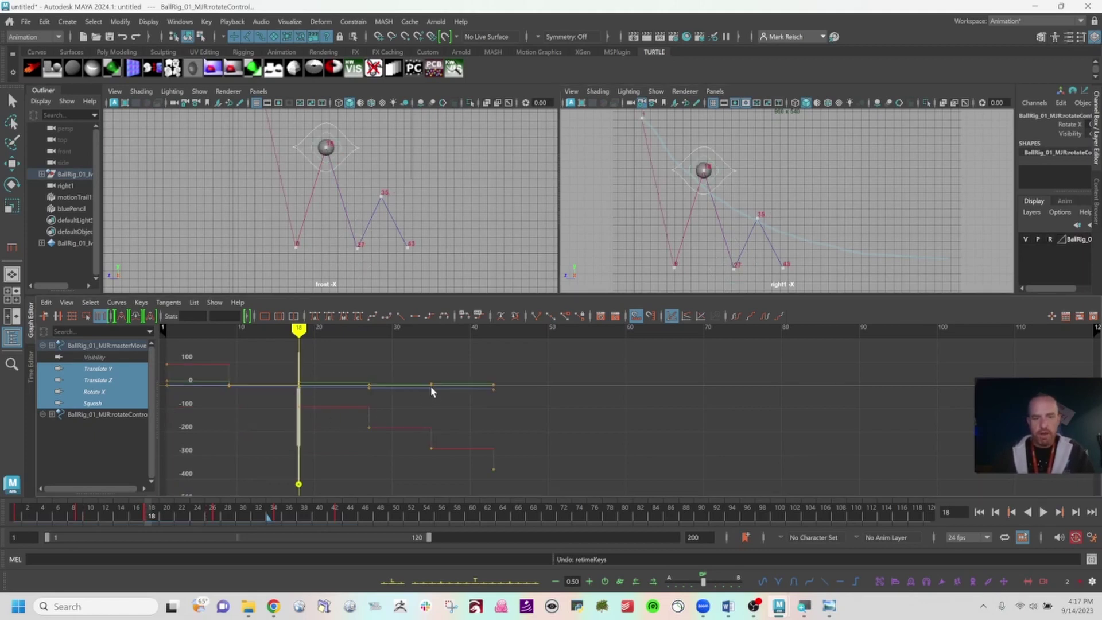
pyautogui.click(430, 384)
pyautogui.moveTo(430, 405)
pyautogui.mouseDown()
pyautogui.moveTo(350, 415)
pyautogui.moveTo(376, 422)
pyautogui.mouseUp()
pyautogui.hotkey('ctrl', 'z')
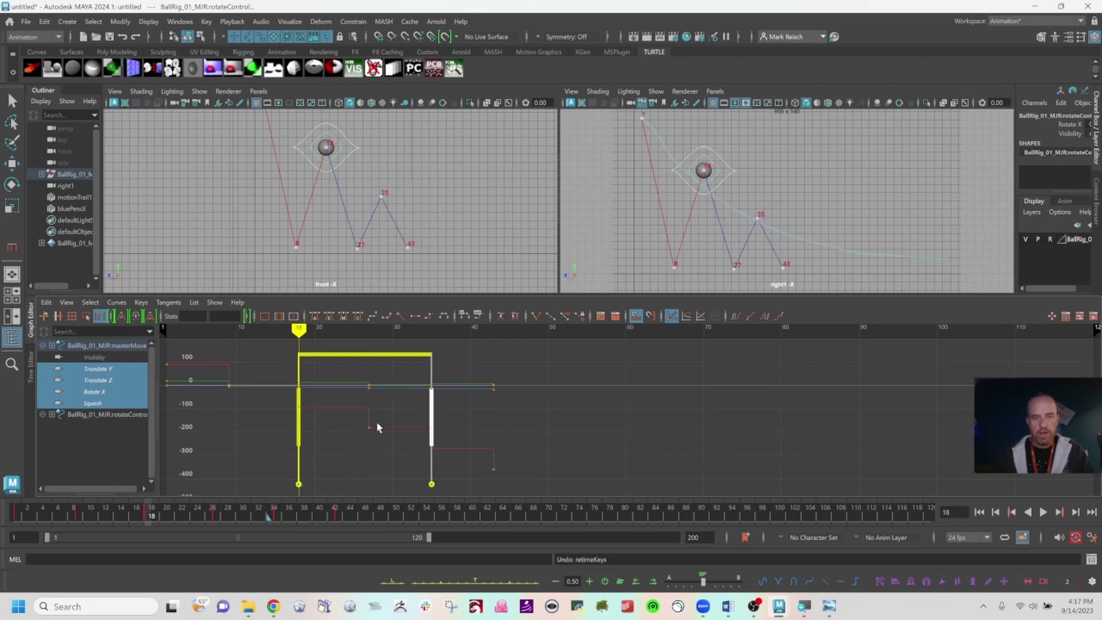
pyautogui.doubleClick(431, 484)
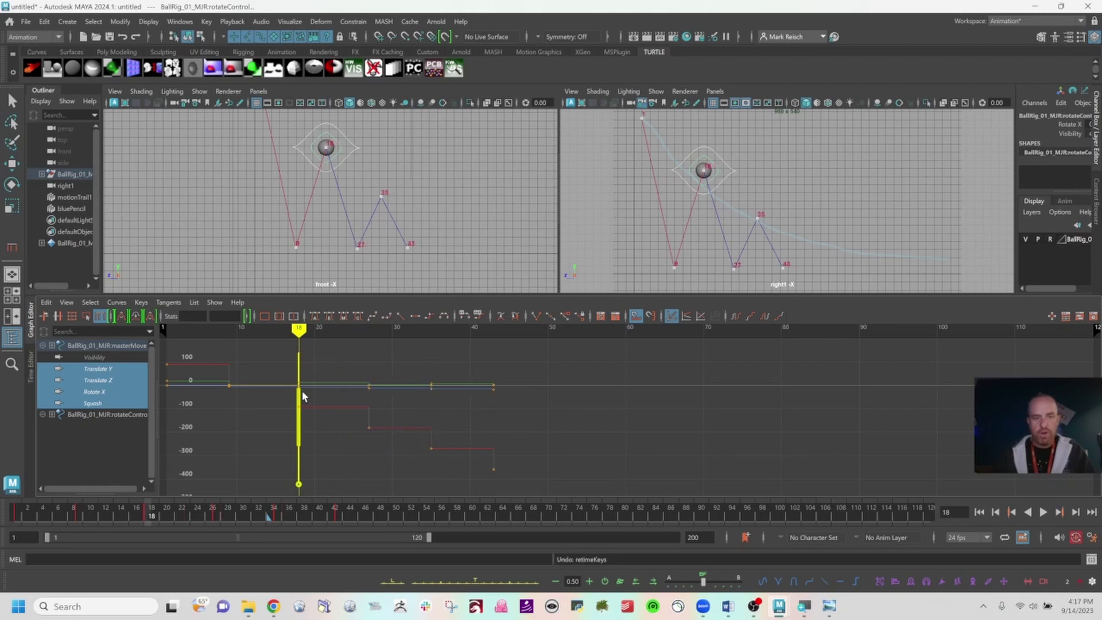
# Step: Shift the animation earlier by moving the frame 18 retime marker to frame 1, and switch back to the Move tool
pyautogui.moveTo(299, 404); pyautogui.dragTo(167, 418)
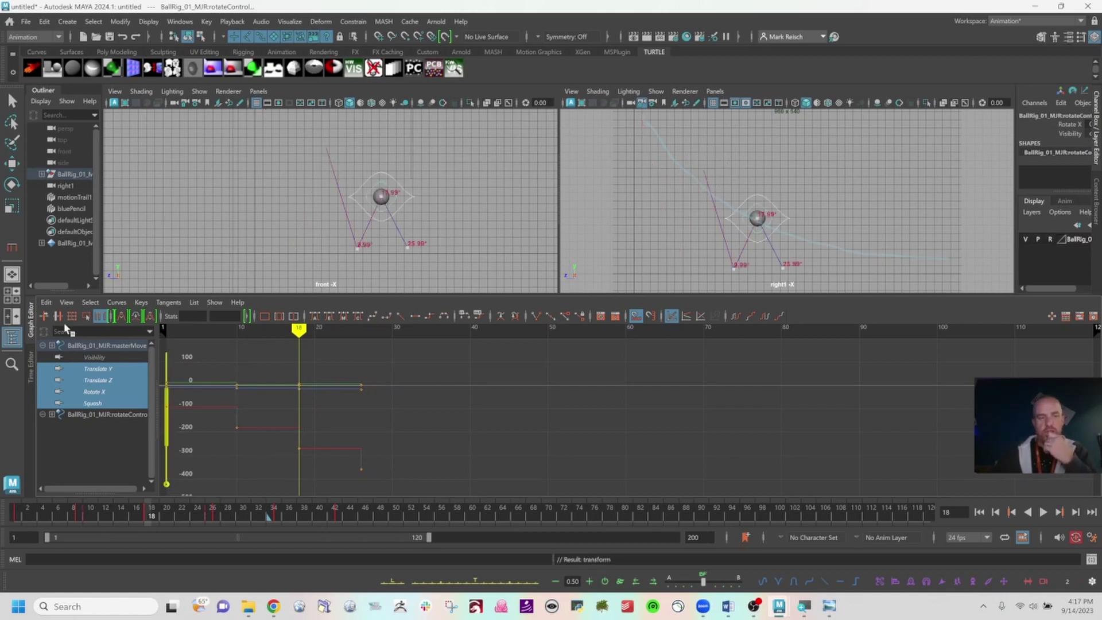
pyautogui.press('w')
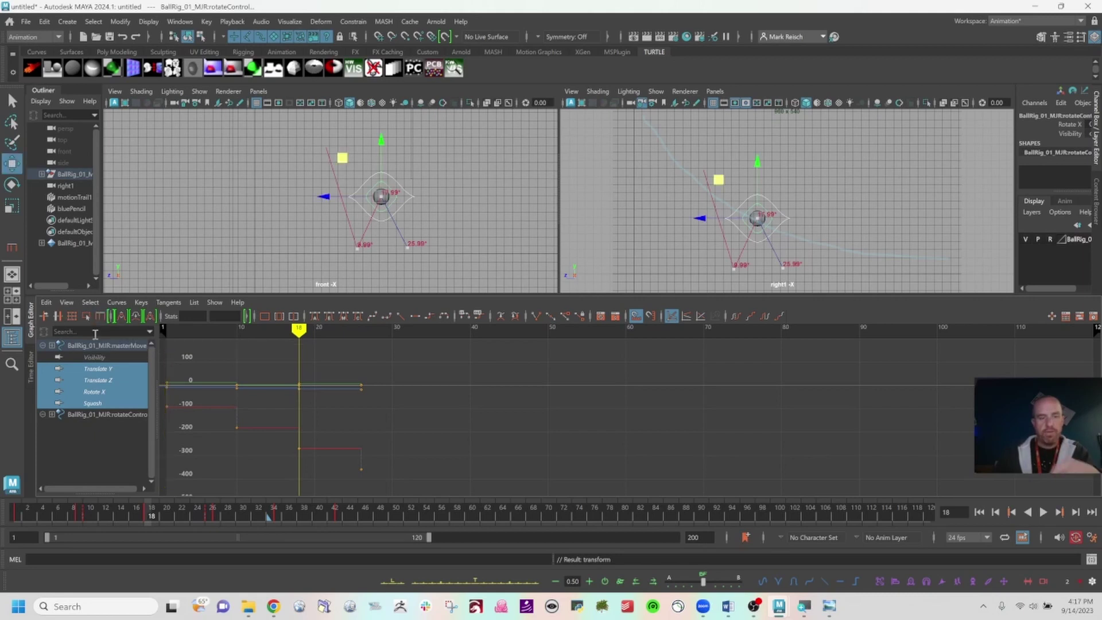
# Step: Select the unsnapped keys, snap them to whole frames, and run Select Unsnapped again as a check
pyautogui.click(46, 302)
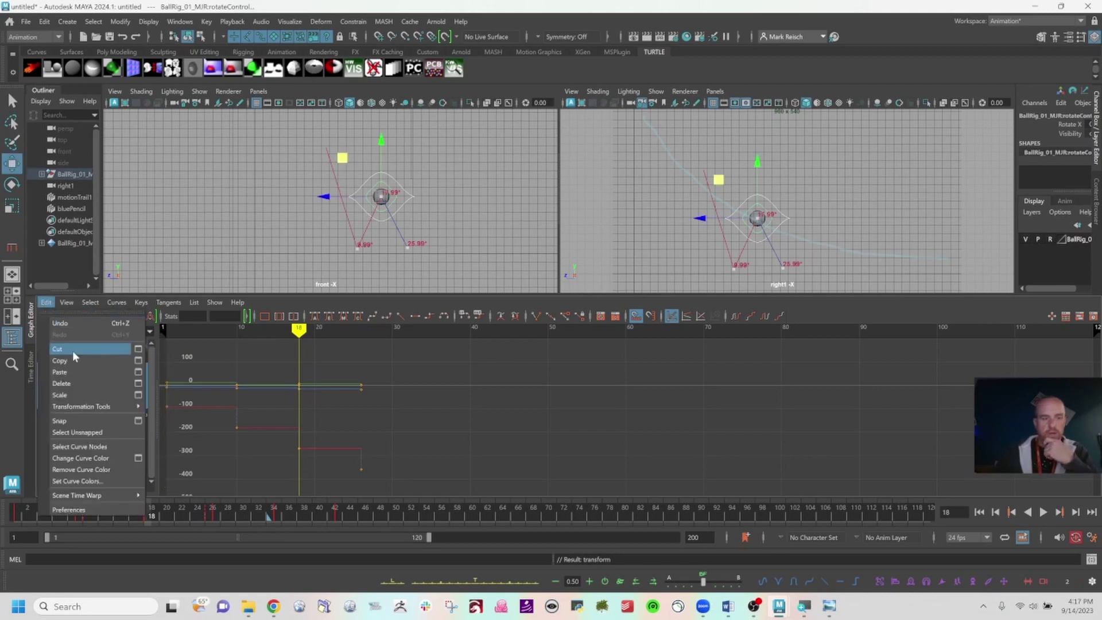
pyautogui.click(88, 430)
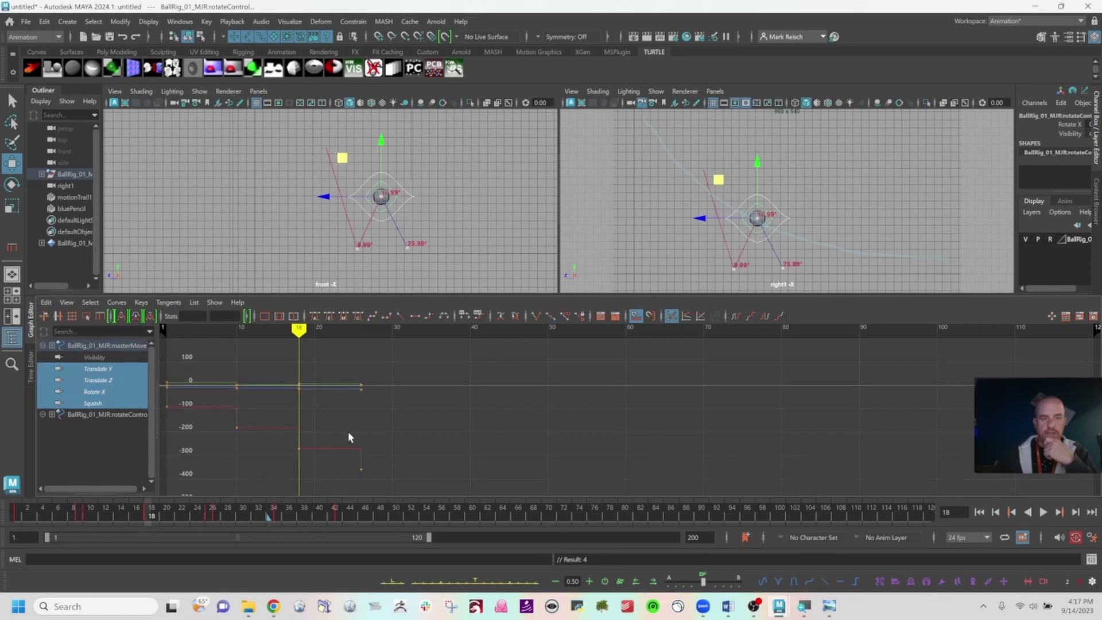
pyautogui.click(47, 302)
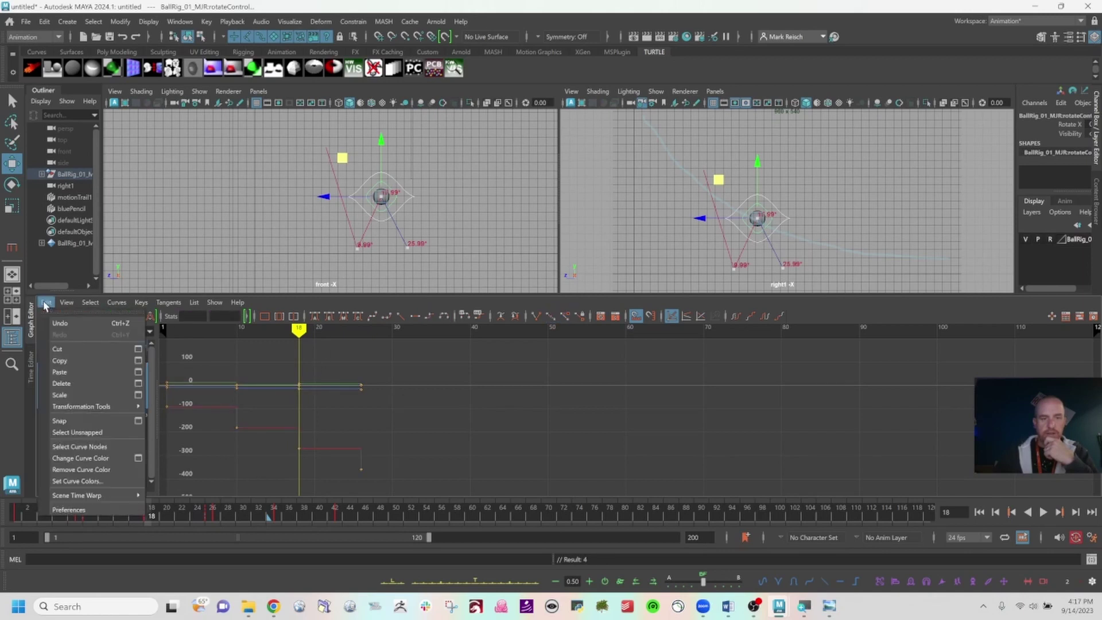
pyautogui.click(77, 421)
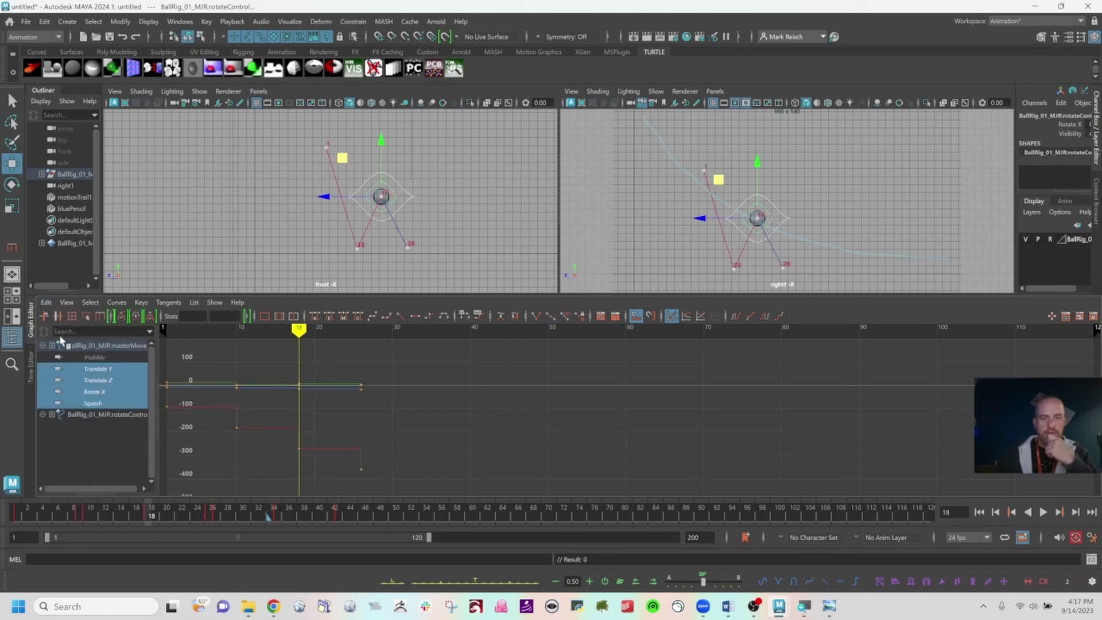
pyautogui.click(45, 303)
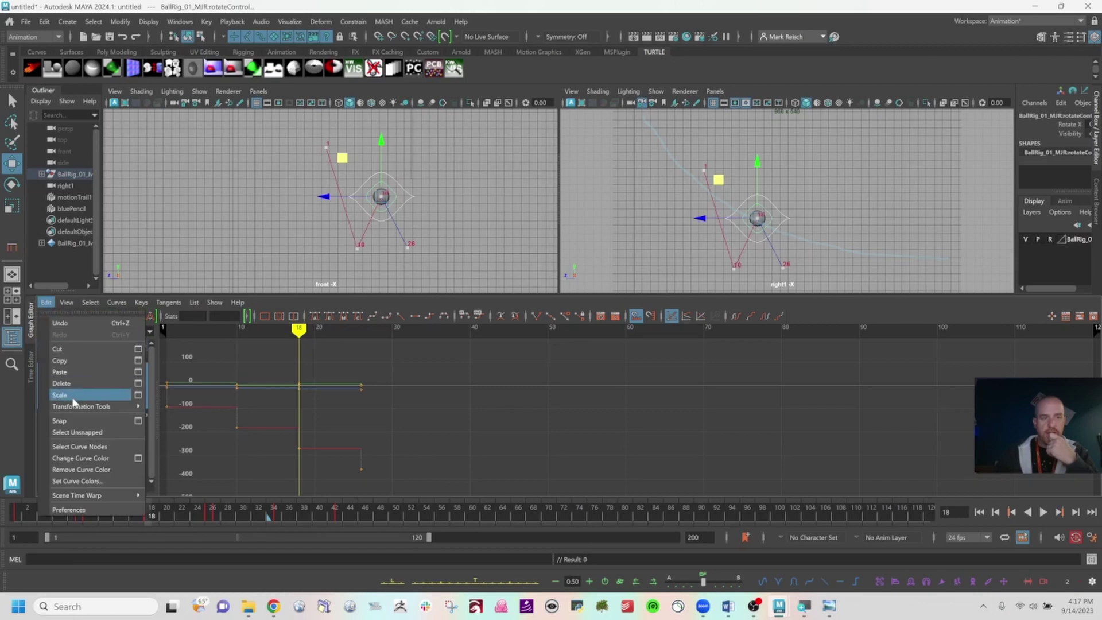
pyautogui.click(77, 432)
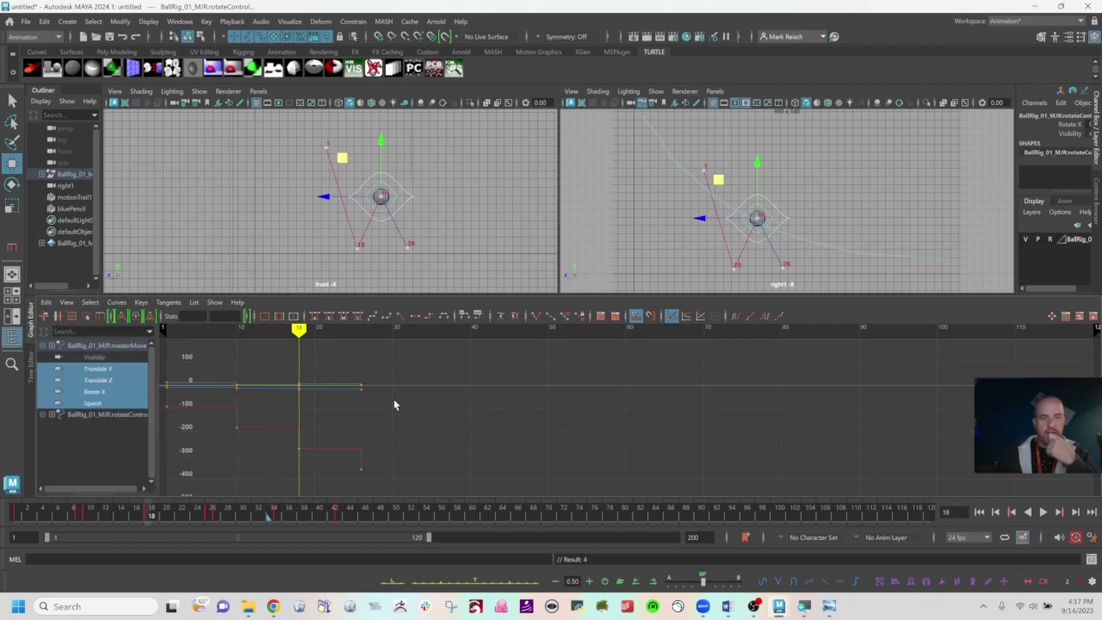
# Step: Box-select the keys around frames 18 and 26 to check them, and clear the selection
pyautogui.moveTo(269, 405)
pyautogui.mouseDown()
pyautogui.moveTo(291, 428)
pyautogui.moveTo(270, 469)
pyautogui.mouseUp()
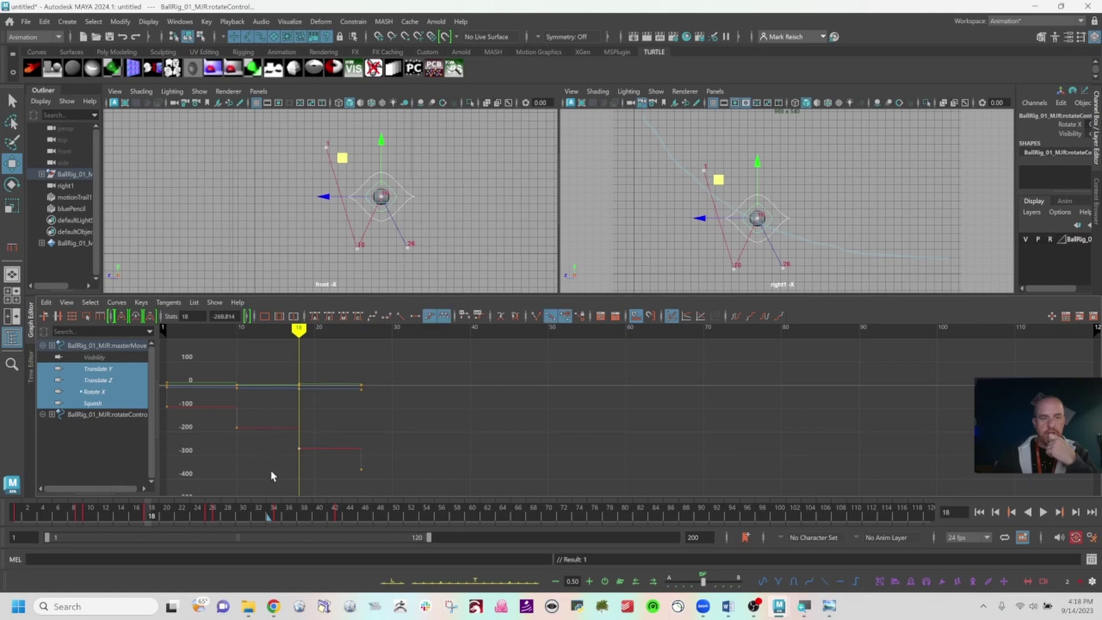
pyautogui.moveTo(331, 416); pyautogui.dragTo(262, 477)
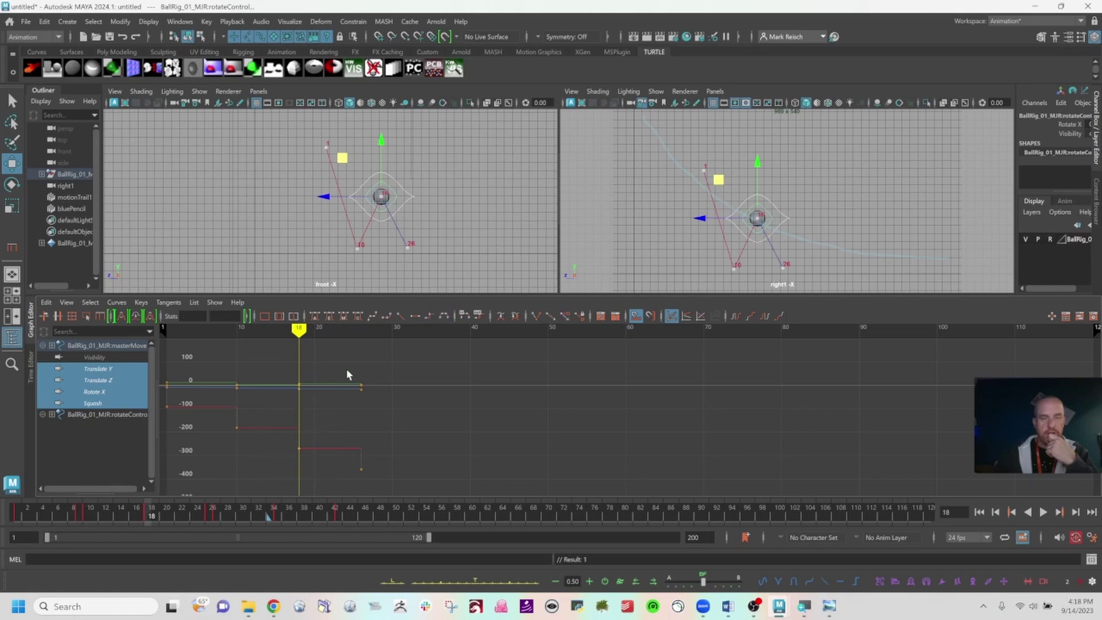
pyautogui.moveTo(374, 362); pyautogui.dragTo(335, 431)
pyautogui.moveTo(404, 430); pyautogui.dragTo(393, 455)
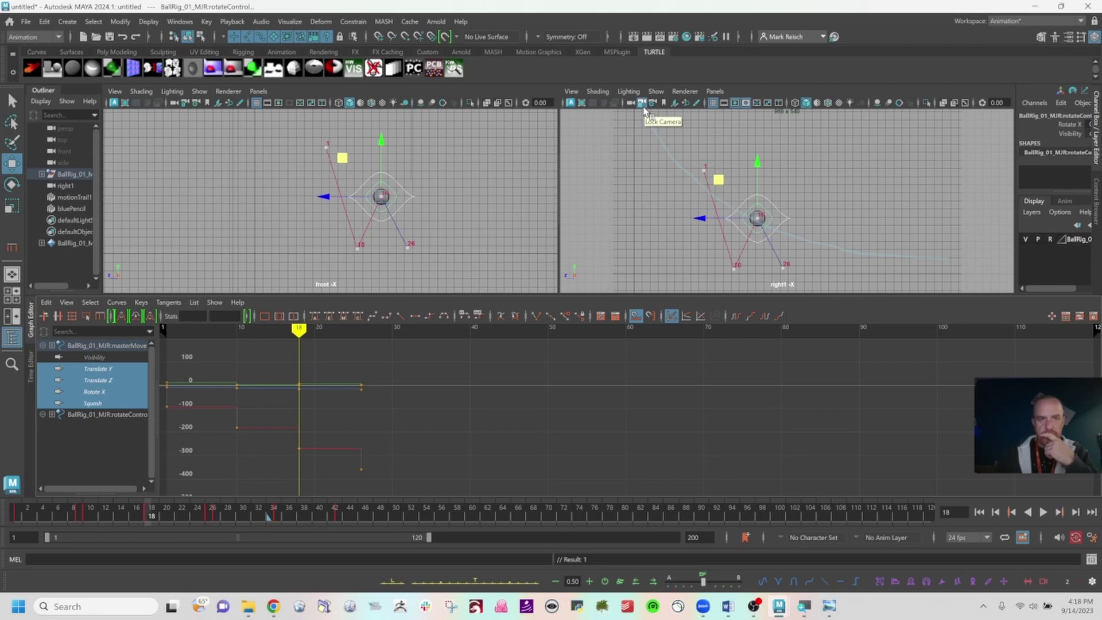
# Step: Delete the drawn Blue Pencil decay curve at frame 34 and hide the Blue Pencil tools
pyautogui.click(267, 519)
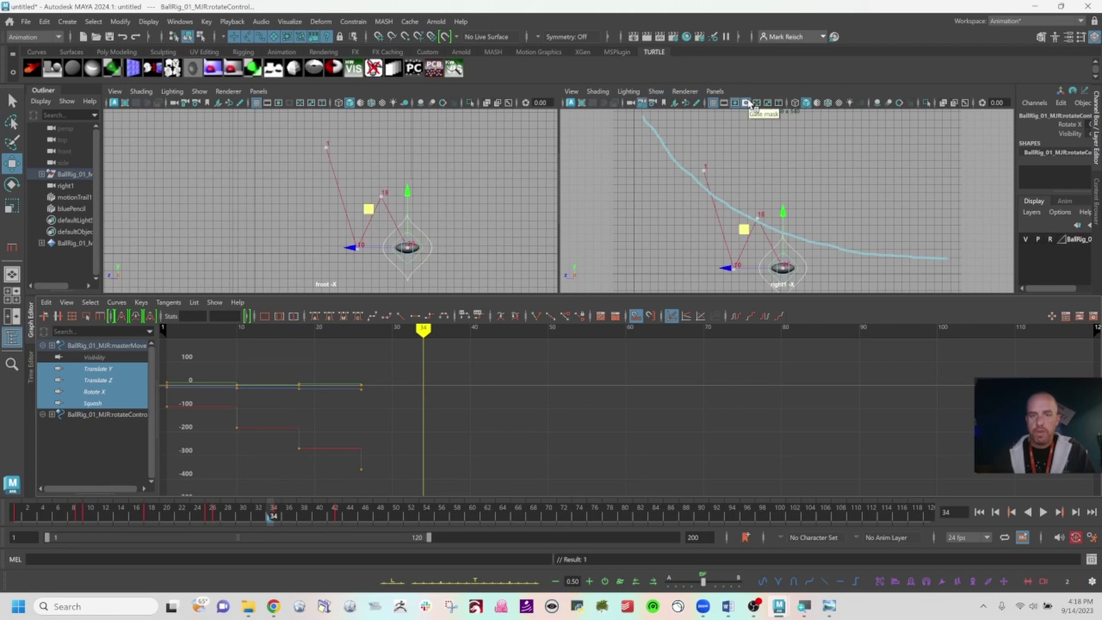
pyautogui.click(696, 102)
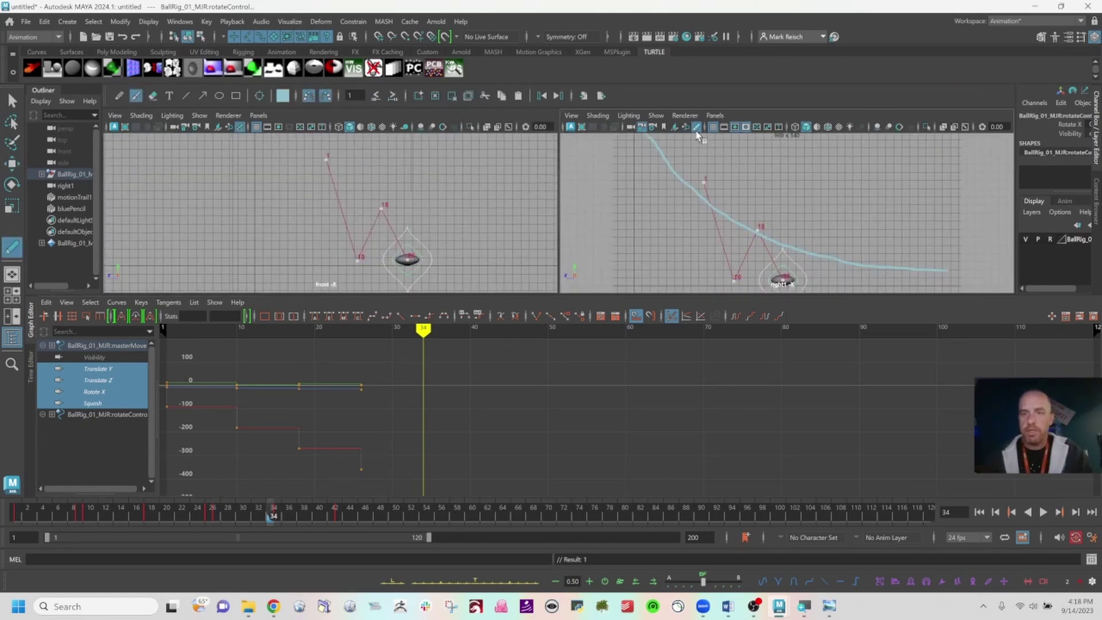
pyautogui.click(434, 98)
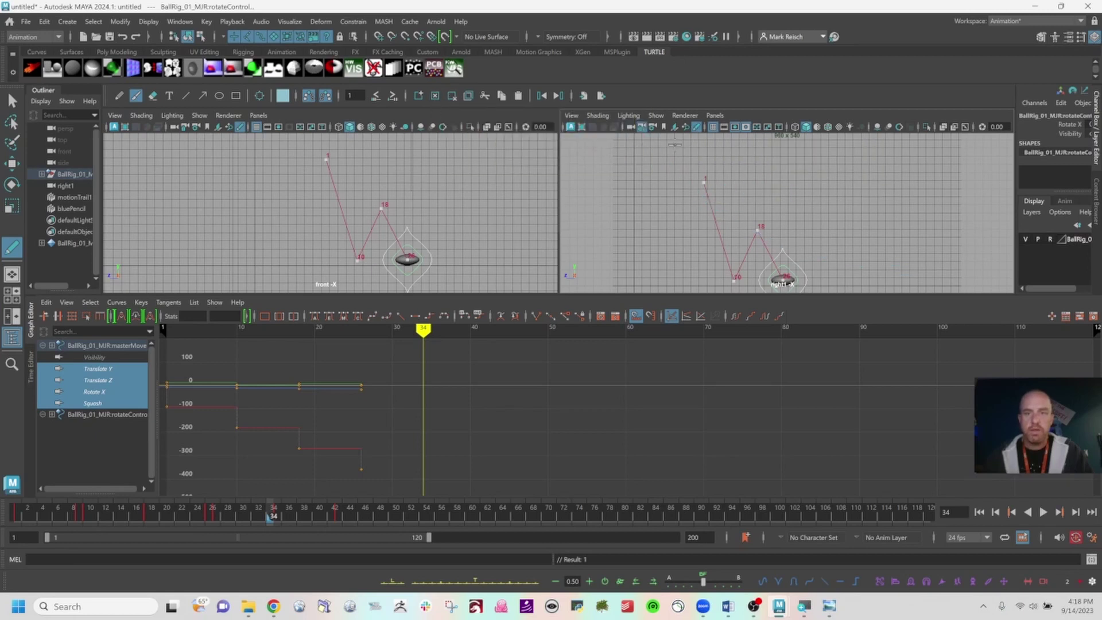
pyautogui.click(695, 128)
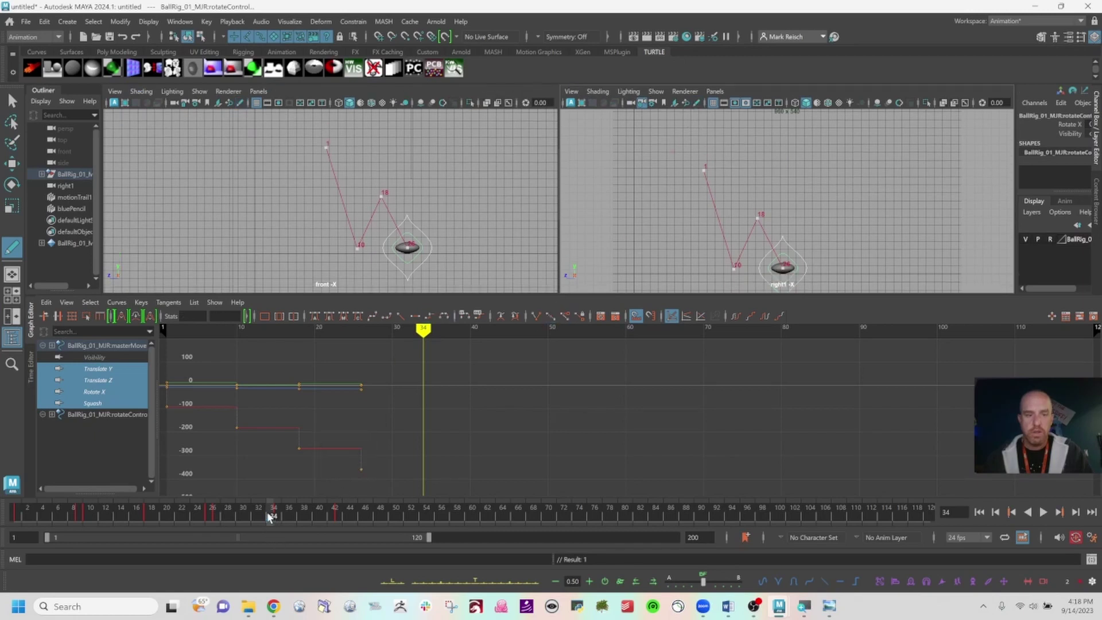
pyautogui.rightClick(268, 516)
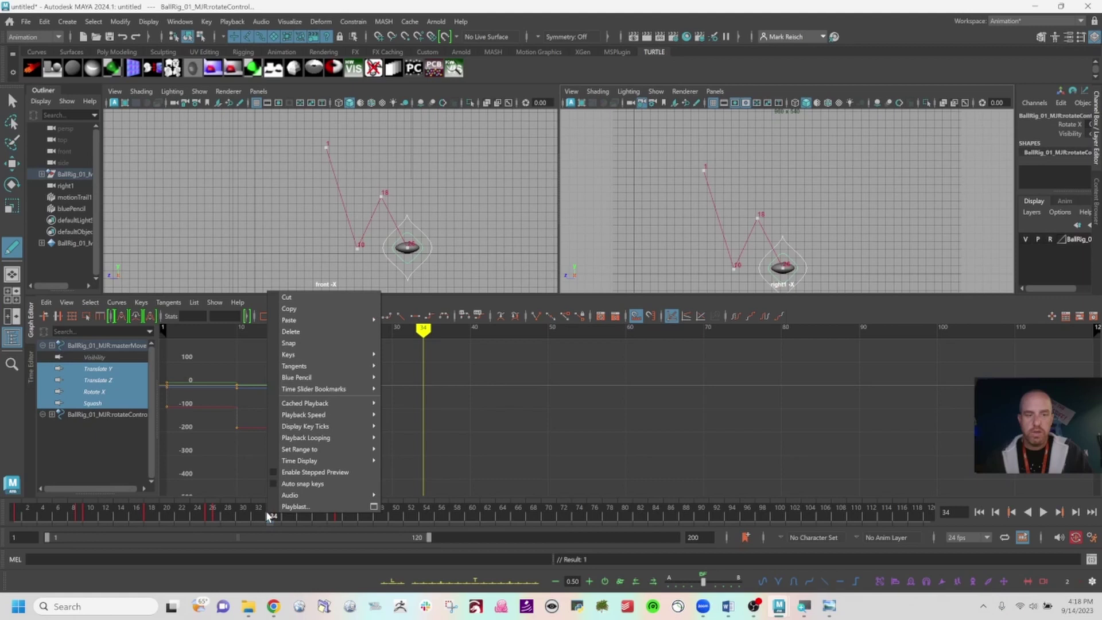
pyautogui.moveTo(375, 370)
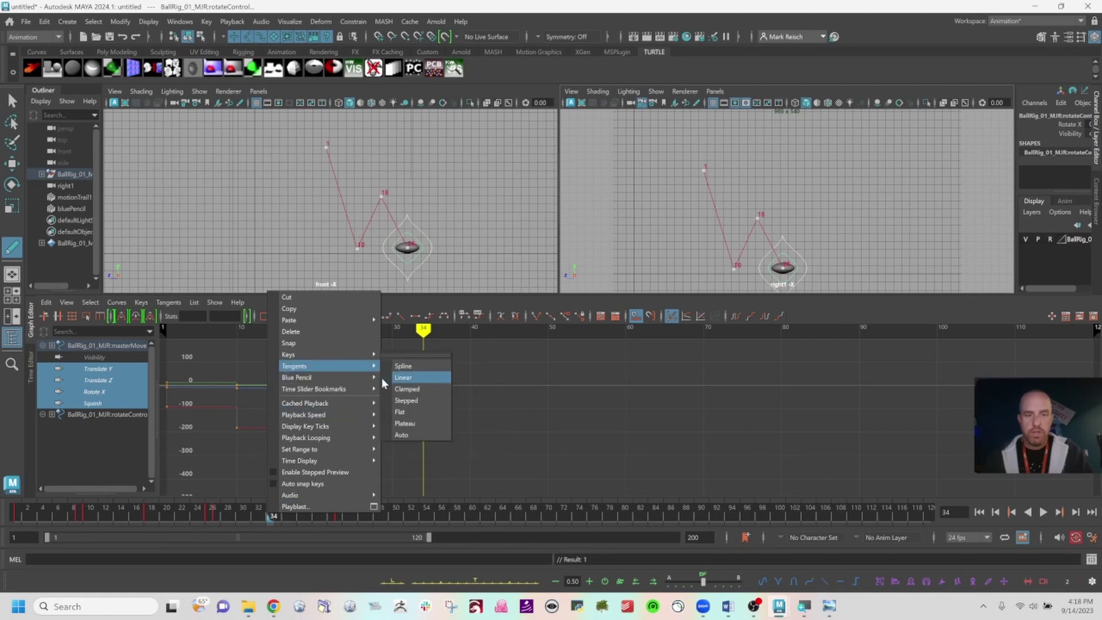
pyautogui.click(418, 452)
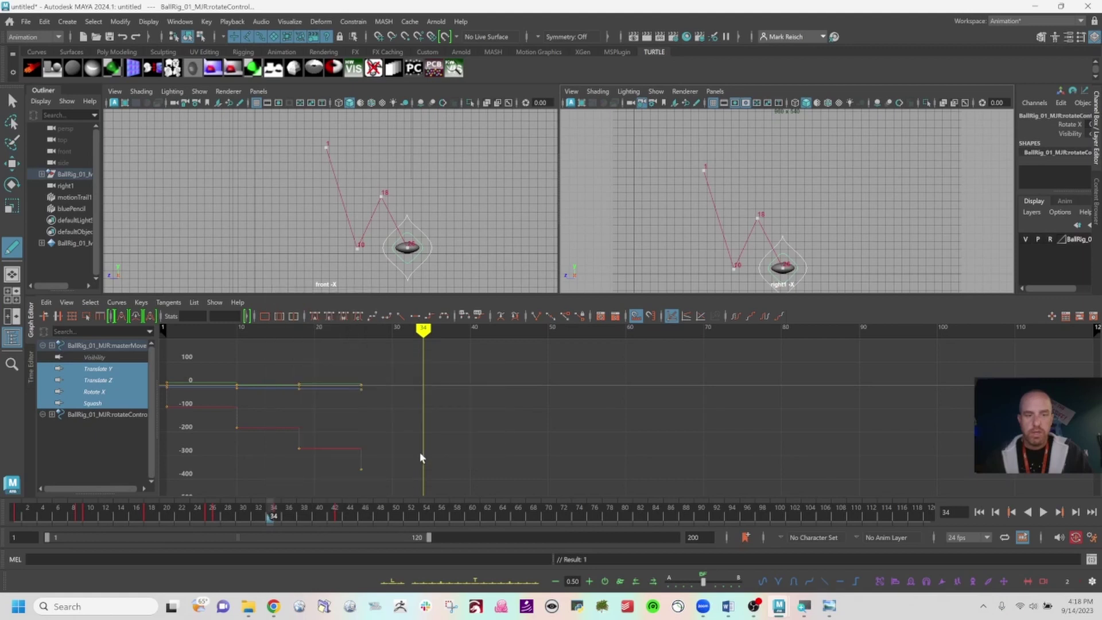
# Step: Delete the Blue Pencil frame at frame 34 and move the current time to frame 32
pyautogui.rightClick(272, 515)
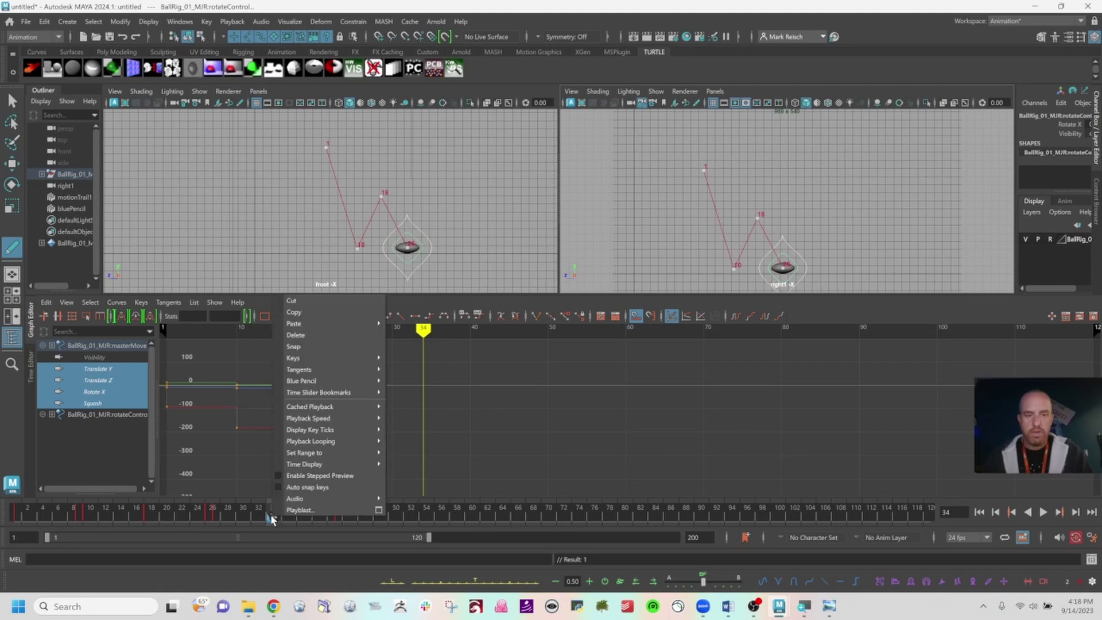
pyautogui.moveTo(342, 380)
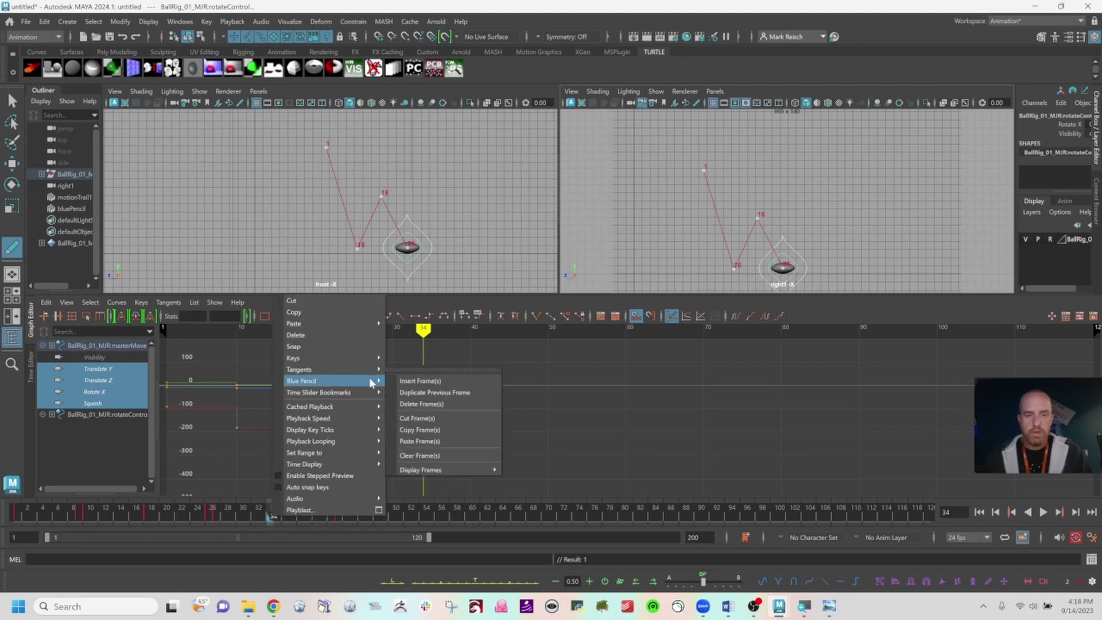
pyautogui.click(462, 404)
pyautogui.moveTo(300, 504); pyautogui.dragTo(250, 521)
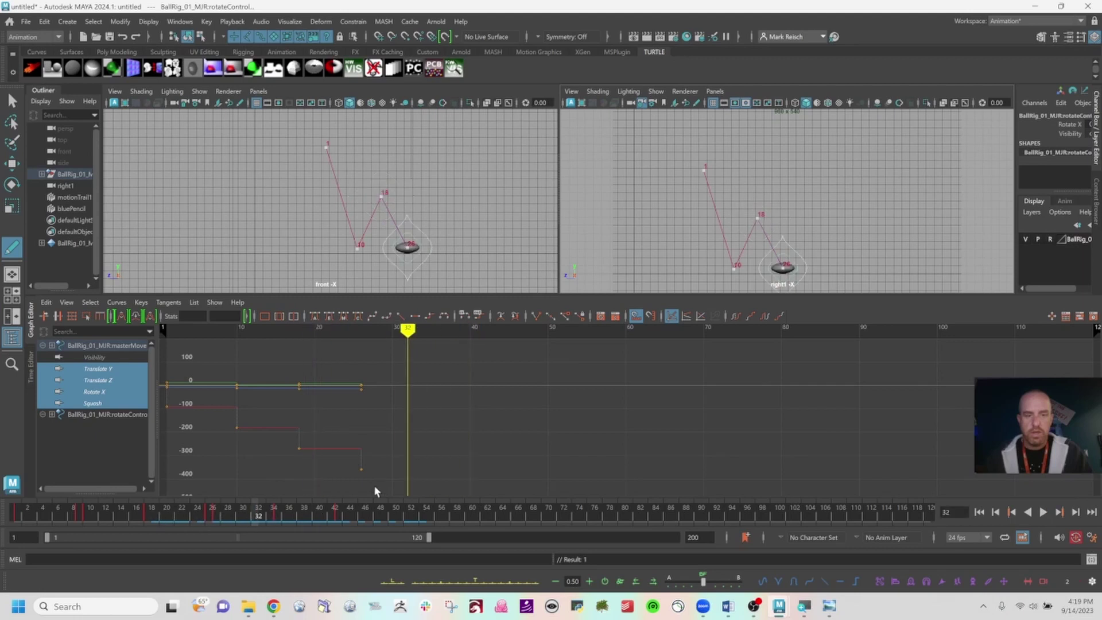
# Step: Check the ball's keys in the Graph Editor by box-selecting them and widening the view to include keys before frame 1
pyautogui.moveTo(394, 477); pyautogui.dragTo(269, 348)
pyautogui.moveTo(366, 371); pyautogui.dragTo(149, 533)
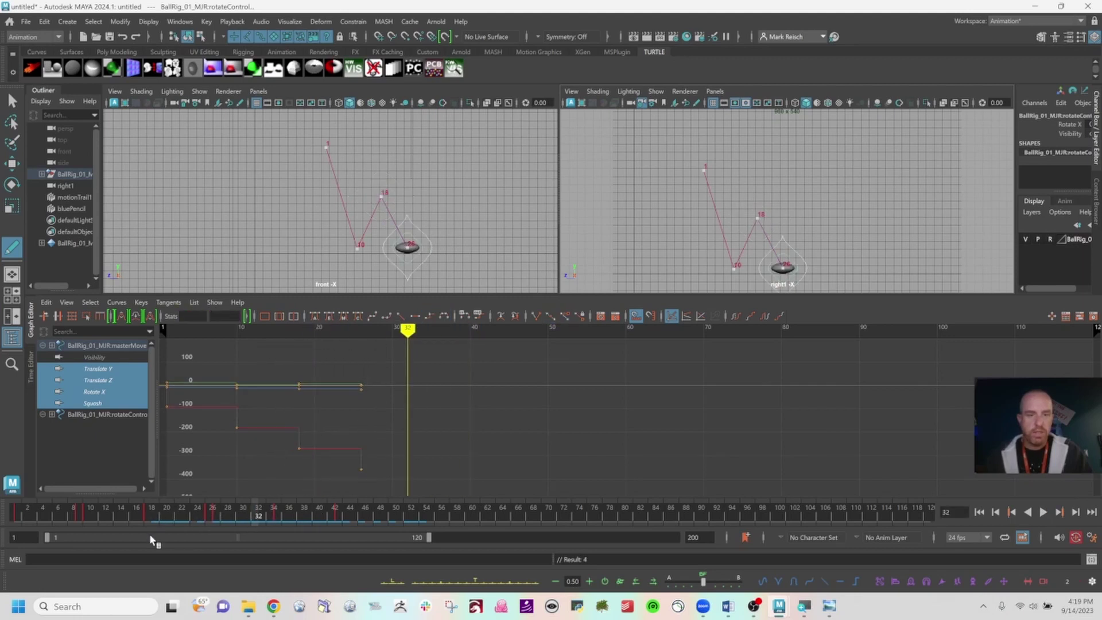
pyautogui.moveTo(379, 403); pyautogui.dragTo(241, 540)
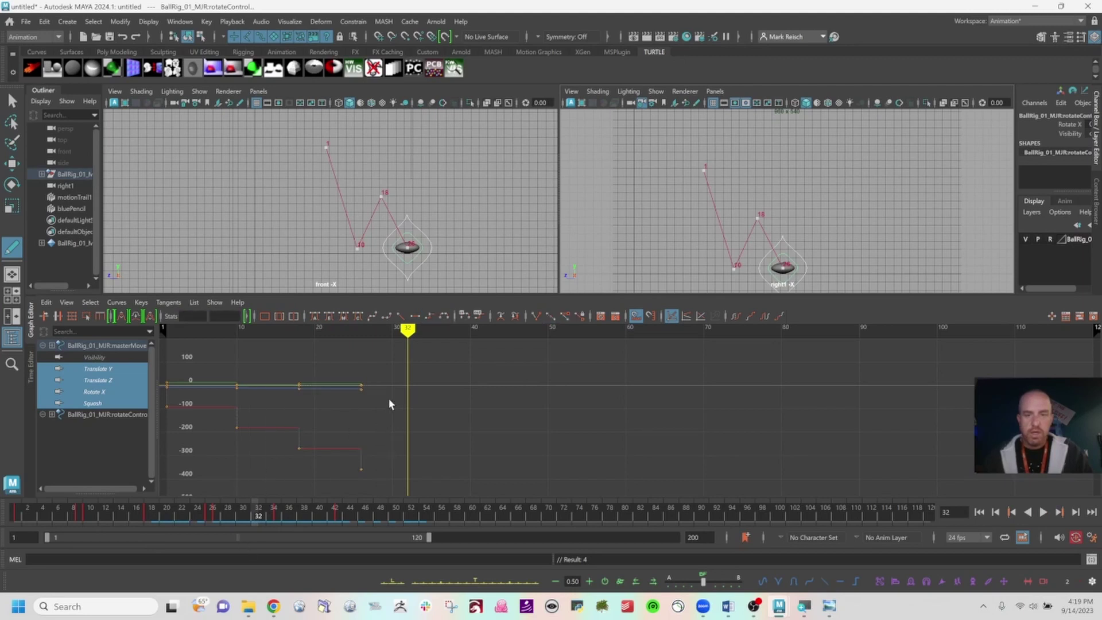
pyautogui.moveTo(359, 399); pyautogui.dragTo(281, 501)
pyautogui.keyDown('alt'); pyautogui.moveTo(331, 435); pyautogui.dragTo(494, 443, button='middle'); pyautogui.keyUp('alt')
pyautogui.scroll(-3, 493, 445)
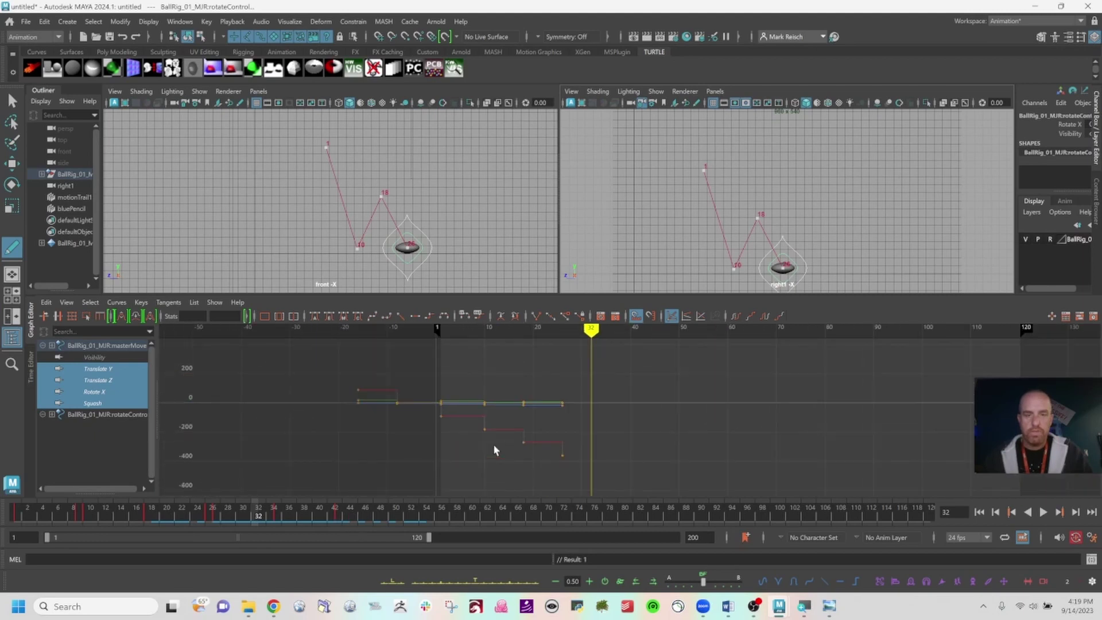
# Step: Return to frame 1, play the animation, and scrub through the bounce to review its timing, ending at frame 28
pyautogui.click(448, 333)
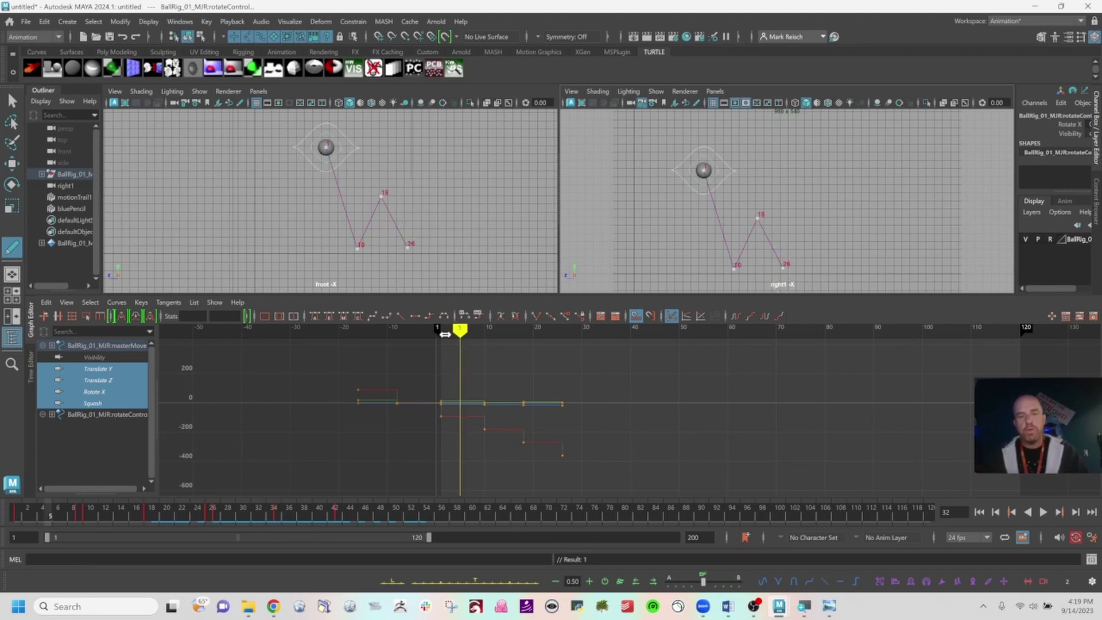
pyautogui.click(445, 335)
pyautogui.hotkey('alt', 'v')
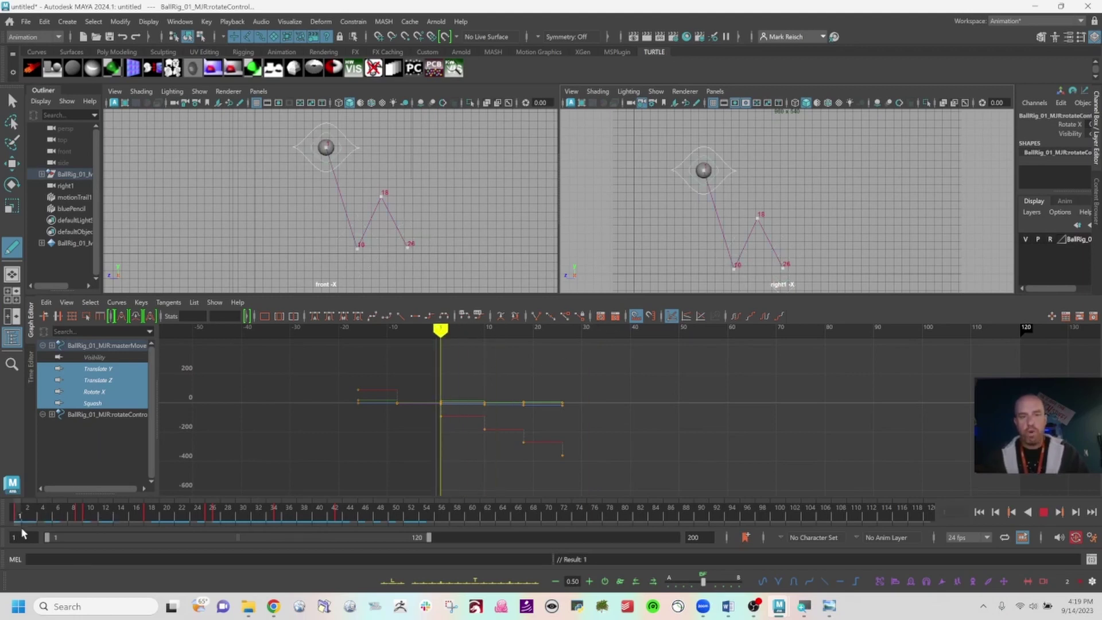
pyautogui.moveTo(21, 527); pyautogui.dragTo(346, 559)
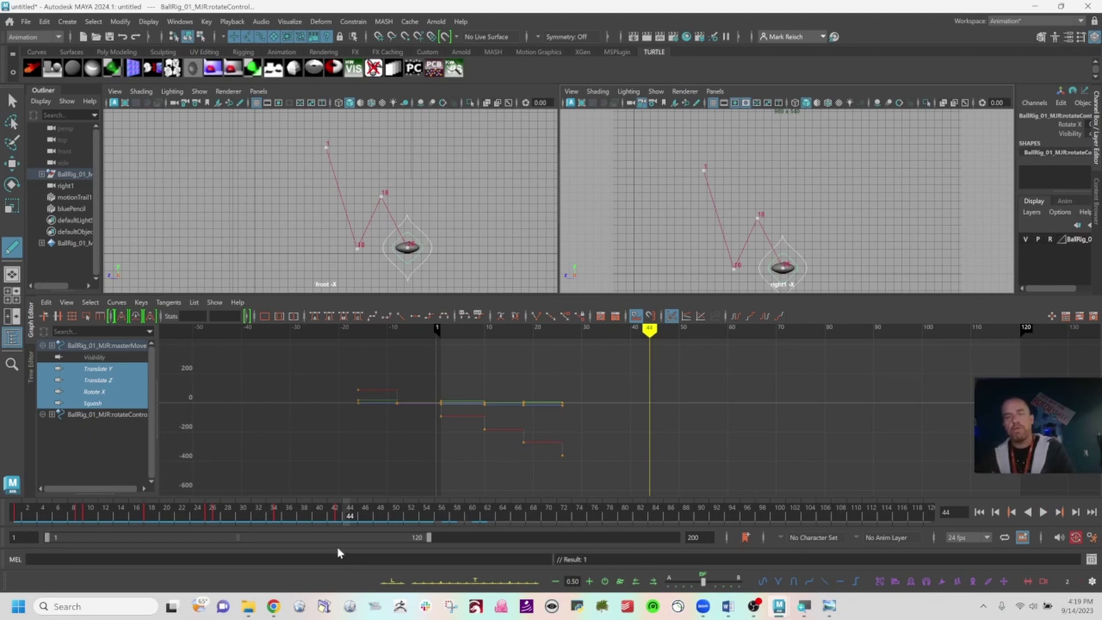
pyautogui.moveTo(122, 516); pyautogui.dragTo(228, 516)
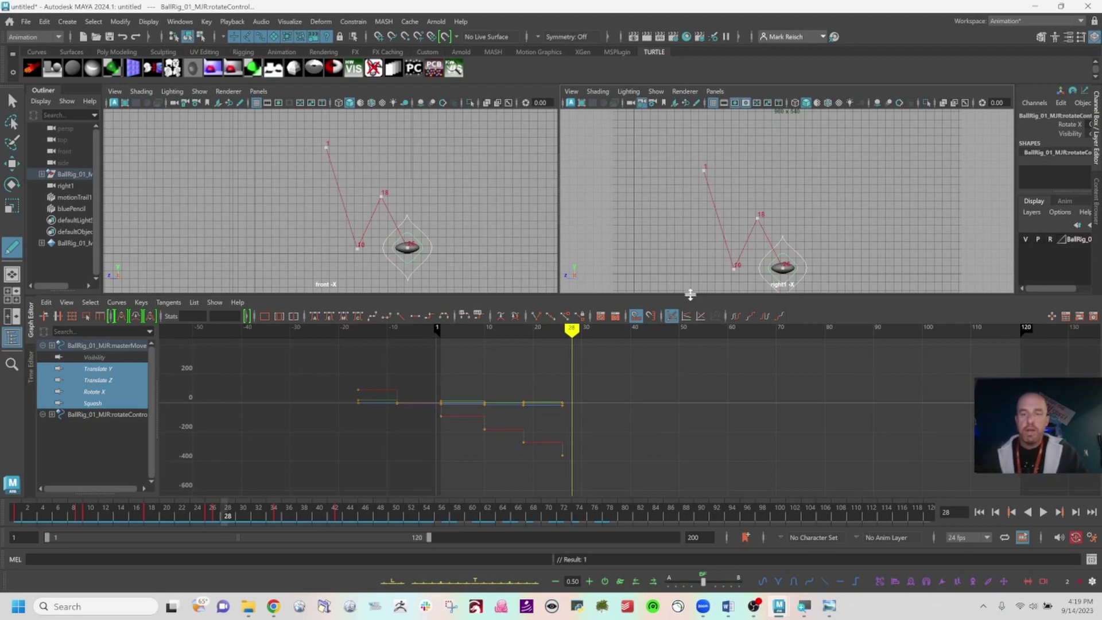
# Step: Enlarge the viewports over the Graph Editor and open the Playblast options with the right1 camera view active
pyautogui.moveTo(690, 294); pyautogui.dragTo(689, 358)
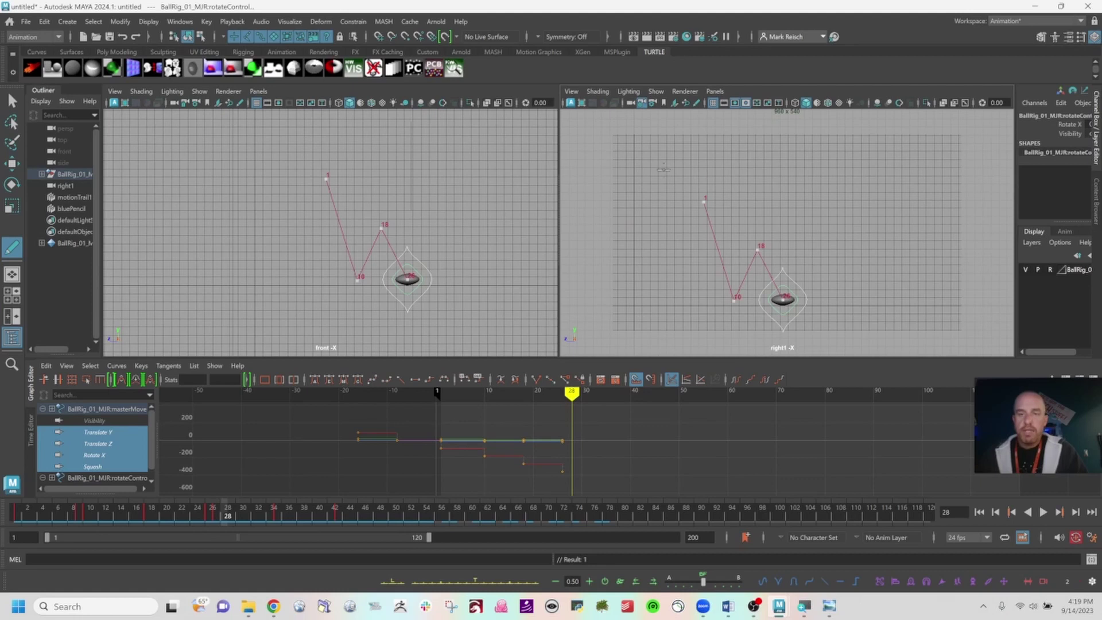
pyautogui.click(680, 210)
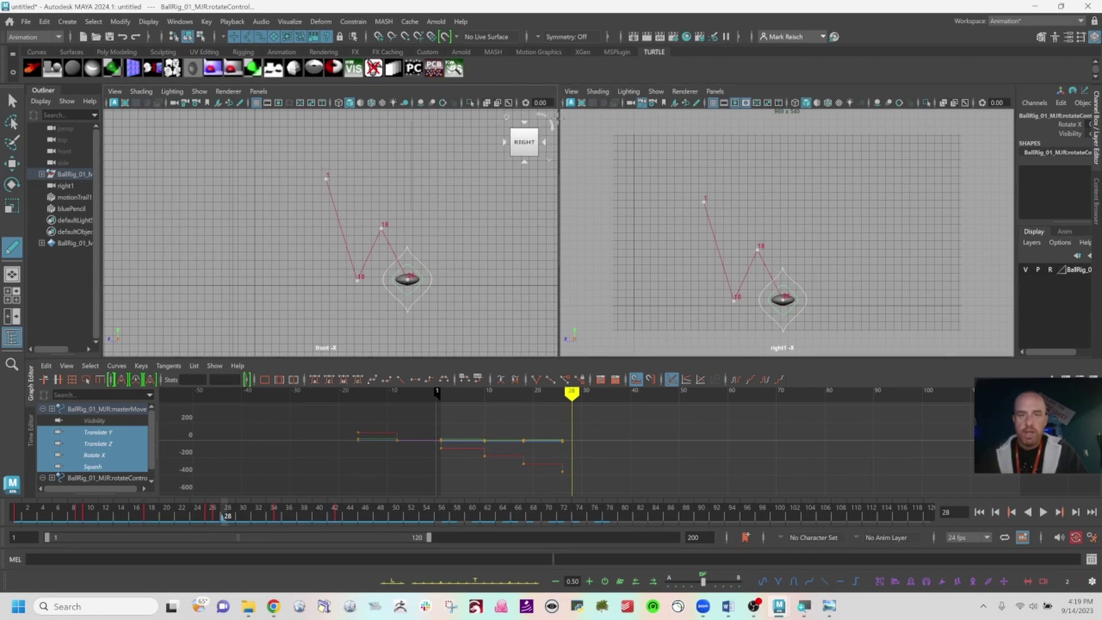
pyautogui.rightClick(813, 515)
pyautogui.moveTo(877, 417)
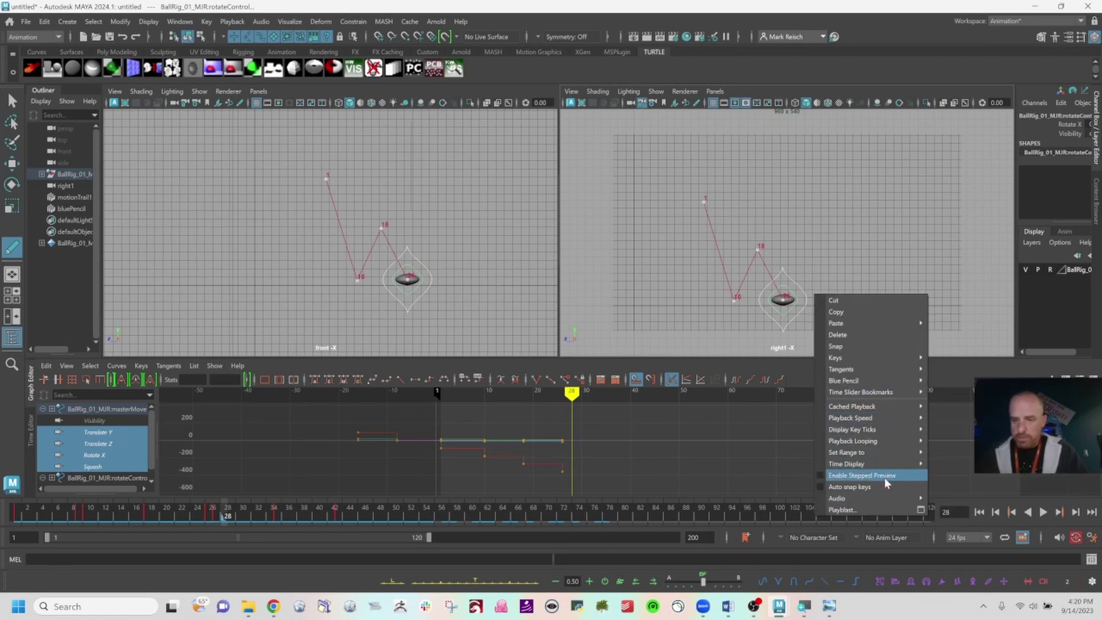
pyautogui.click(919, 510)
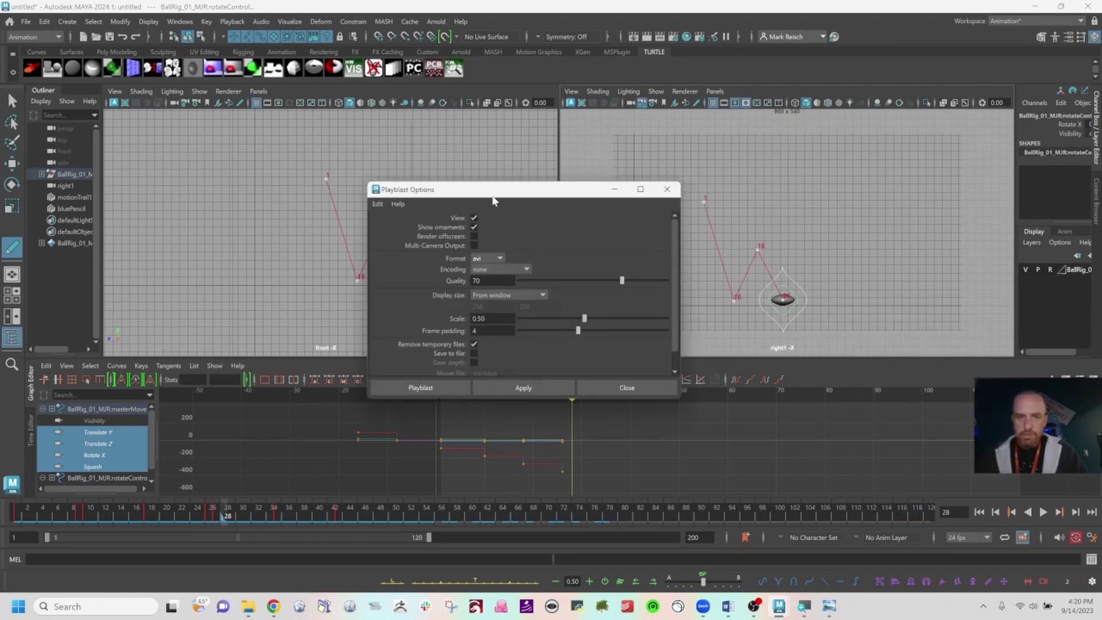
pyautogui.moveTo(487, 192); pyautogui.dragTo(629, 128)
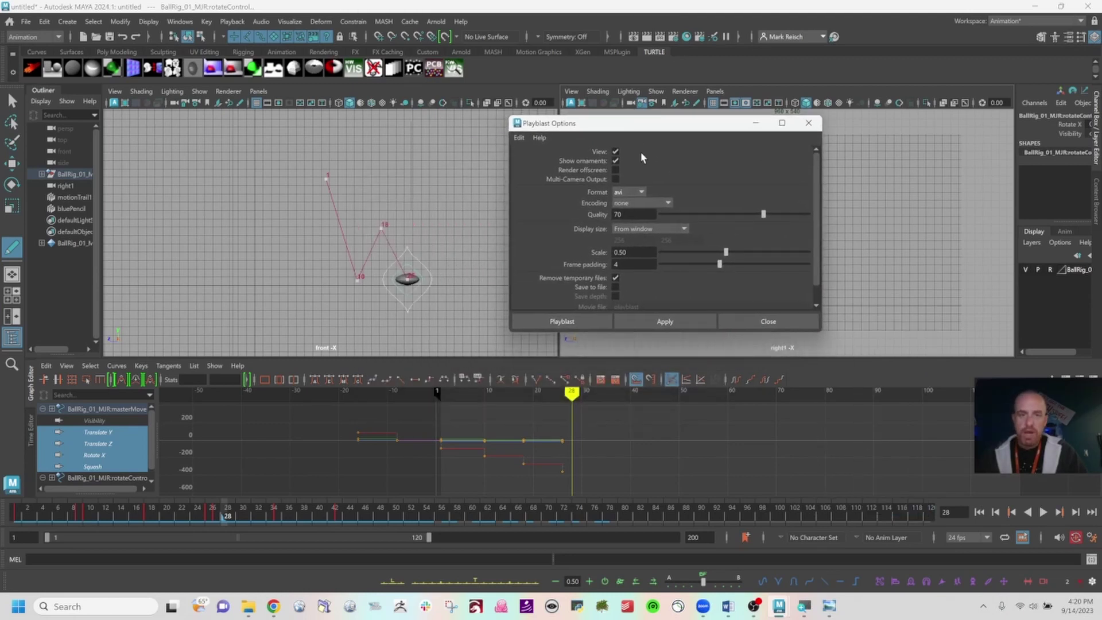
# Step: Set the playblast format to image and its encoding to png
pyautogui.click(640, 194)
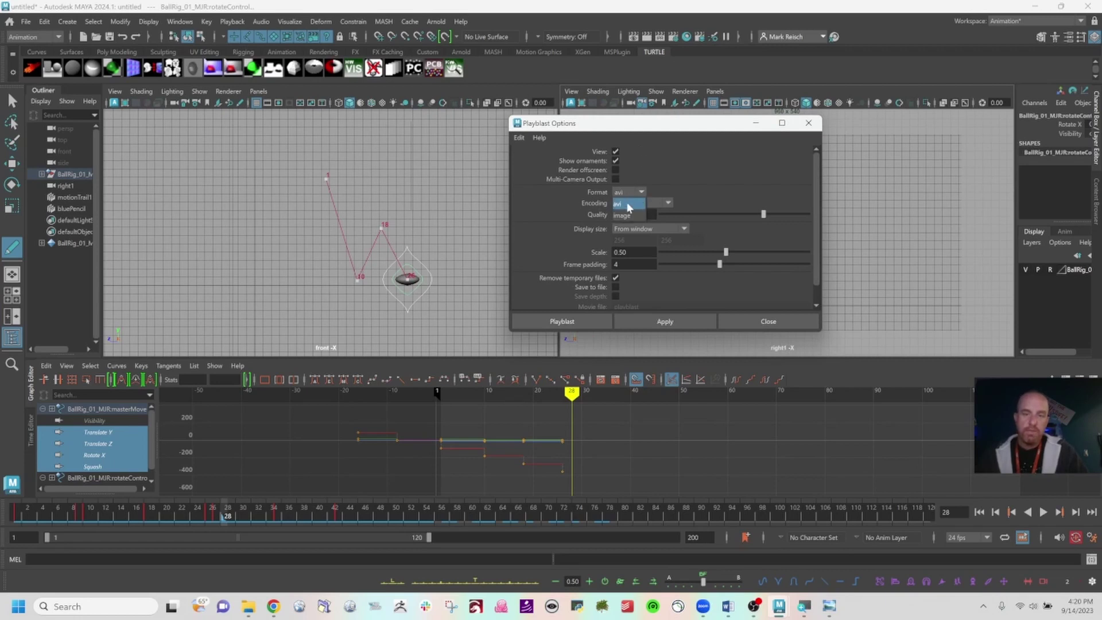
pyautogui.click(626, 205)
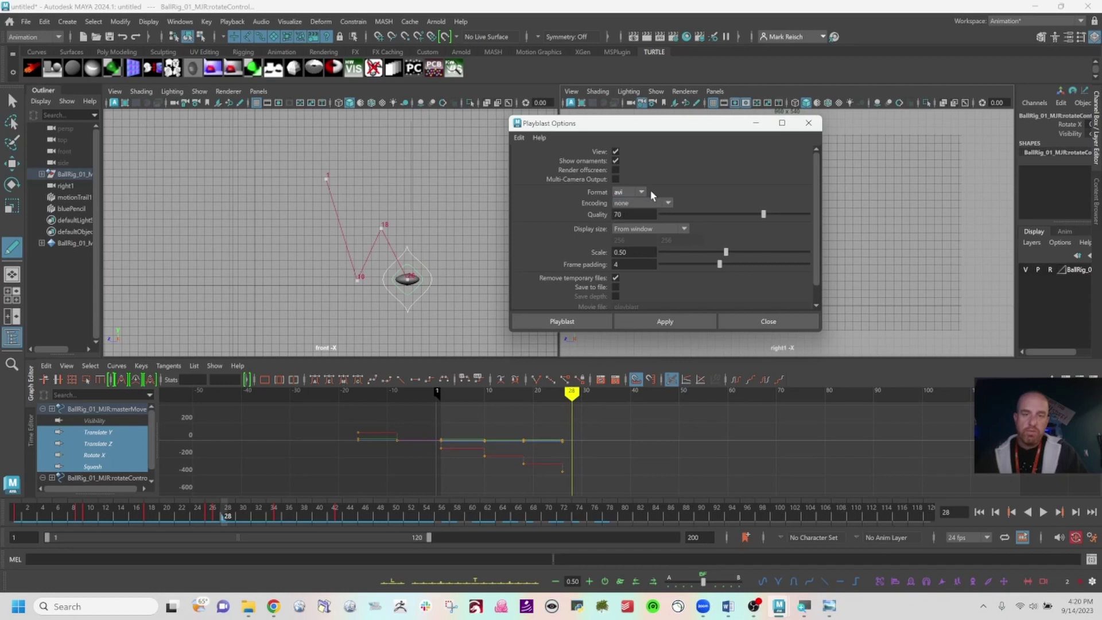
pyautogui.click(641, 192)
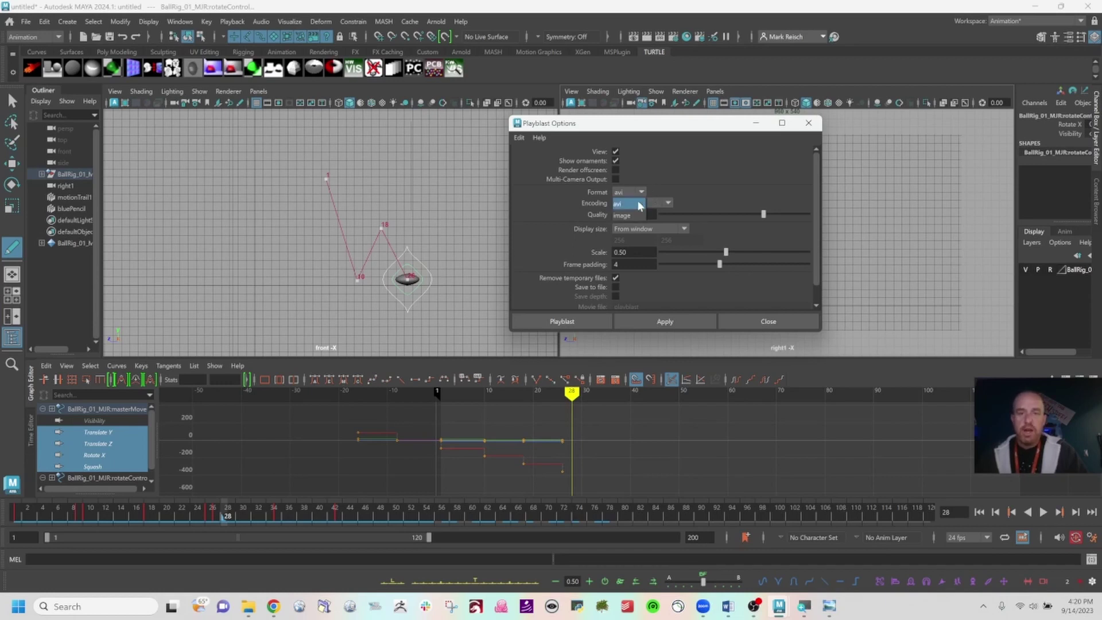
pyautogui.click(634, 216)
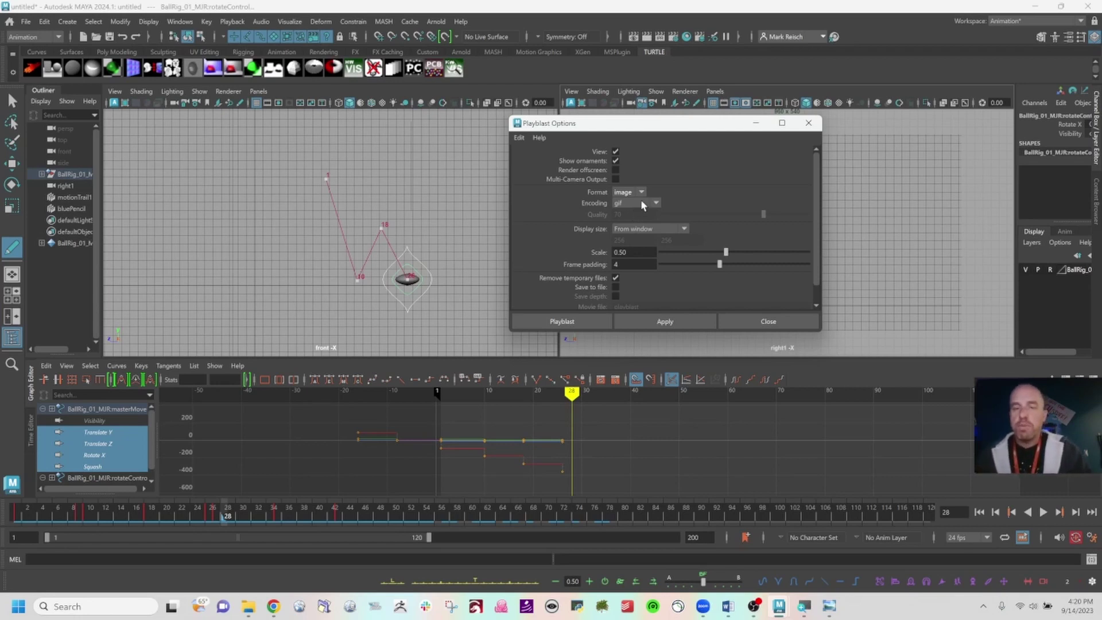
pyautogui.click(642, 204)
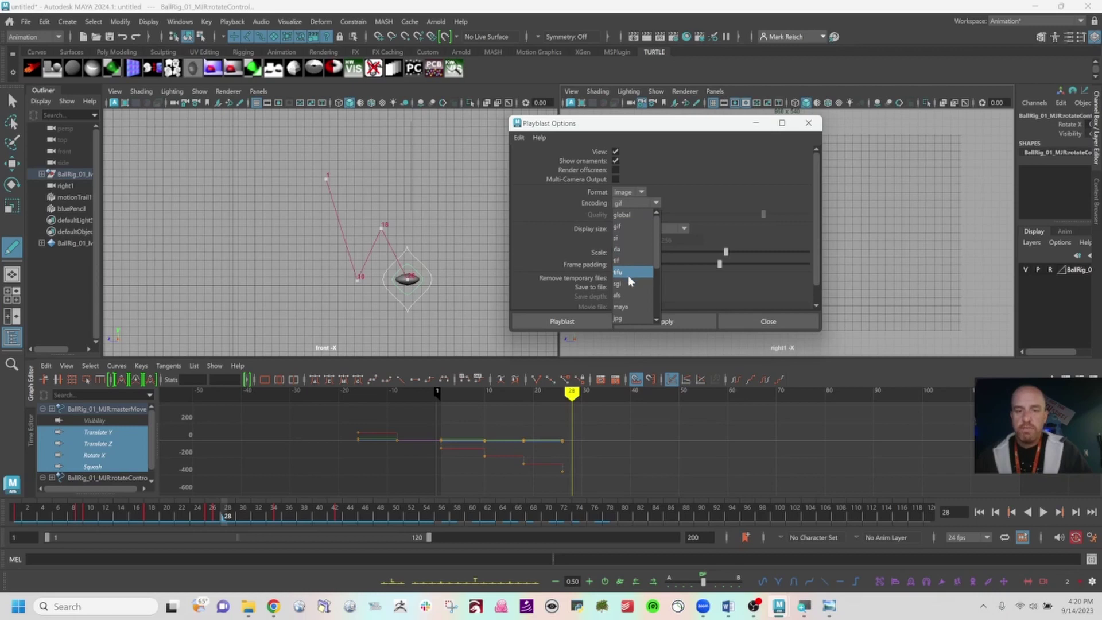
pyautogui.scroll(-2, 628, 275)
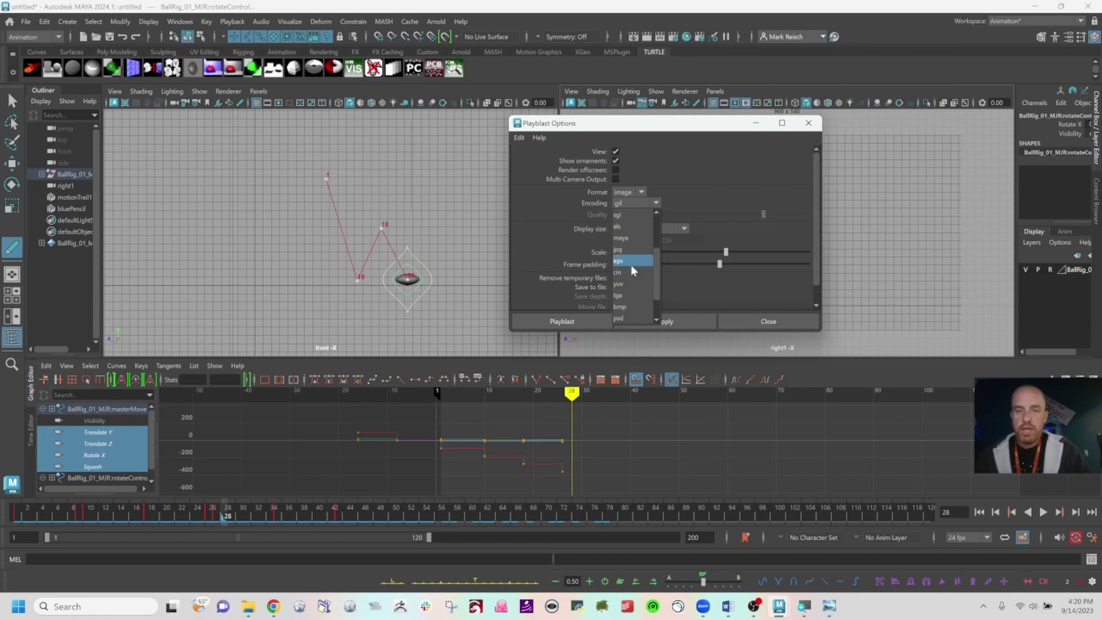
pyautogui.scroll(-2, 638, 258)
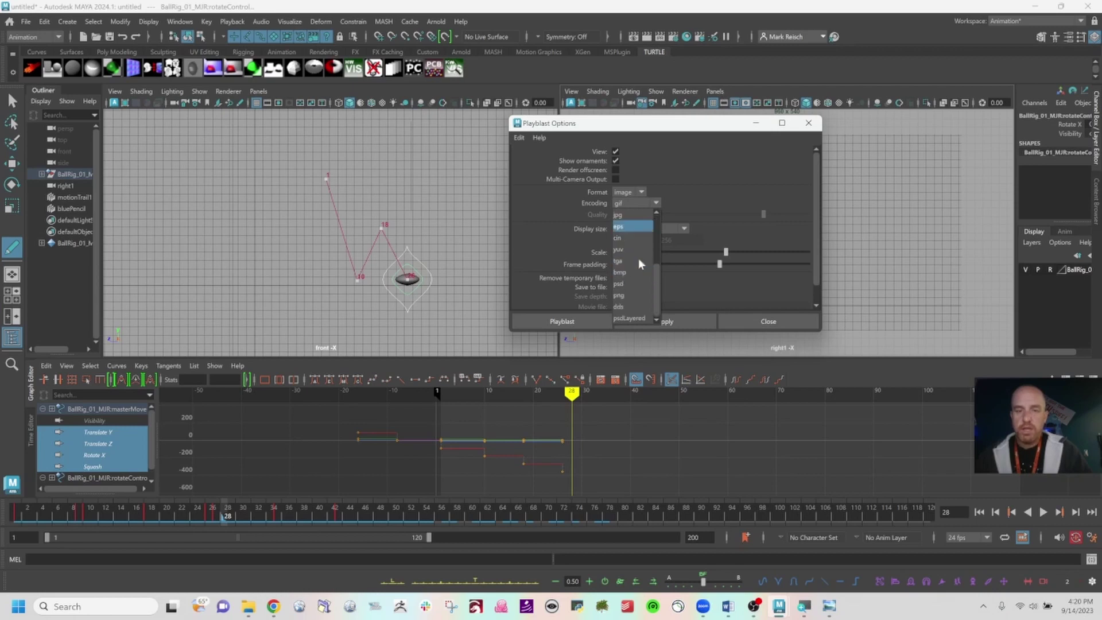
pyautogui.click(635, 288)
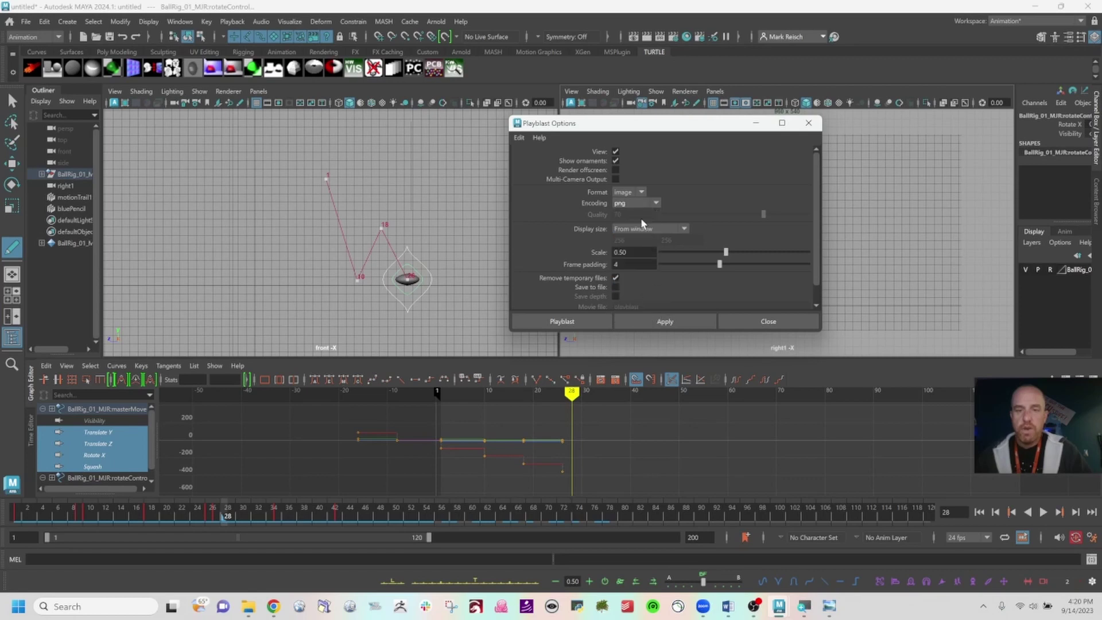
# Step: Set the playblast display size to From Render Settings and its scale to 1.00
pyautogui.click(642, 233)
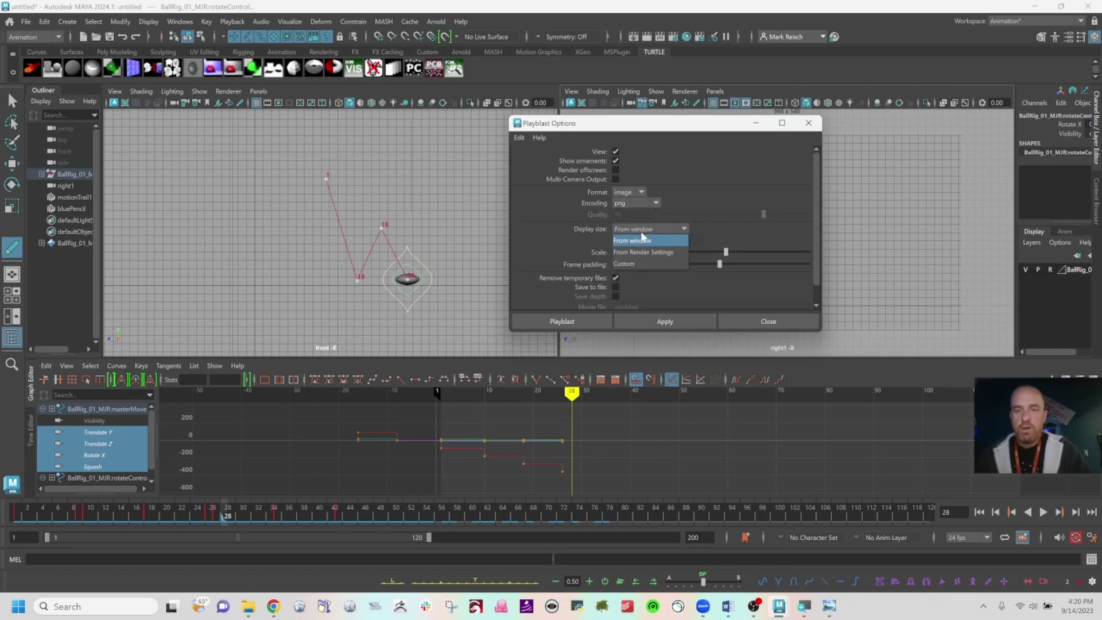
pyautogui.click(639, 254)
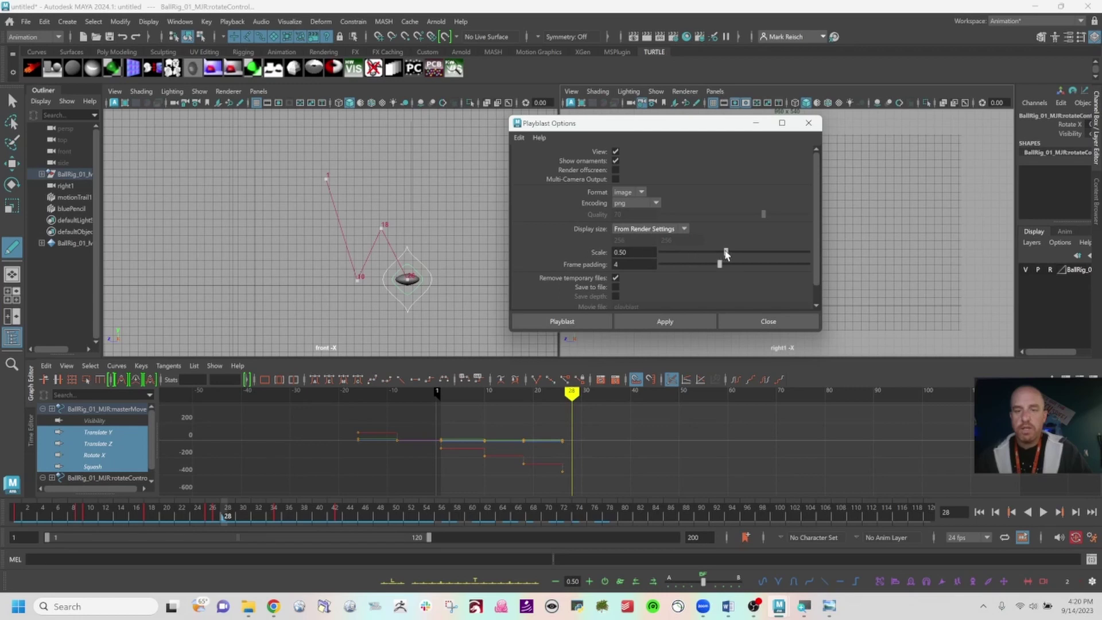
pyautogui.moveTo(725, 254); pyautogui.dragTo(866, 256)
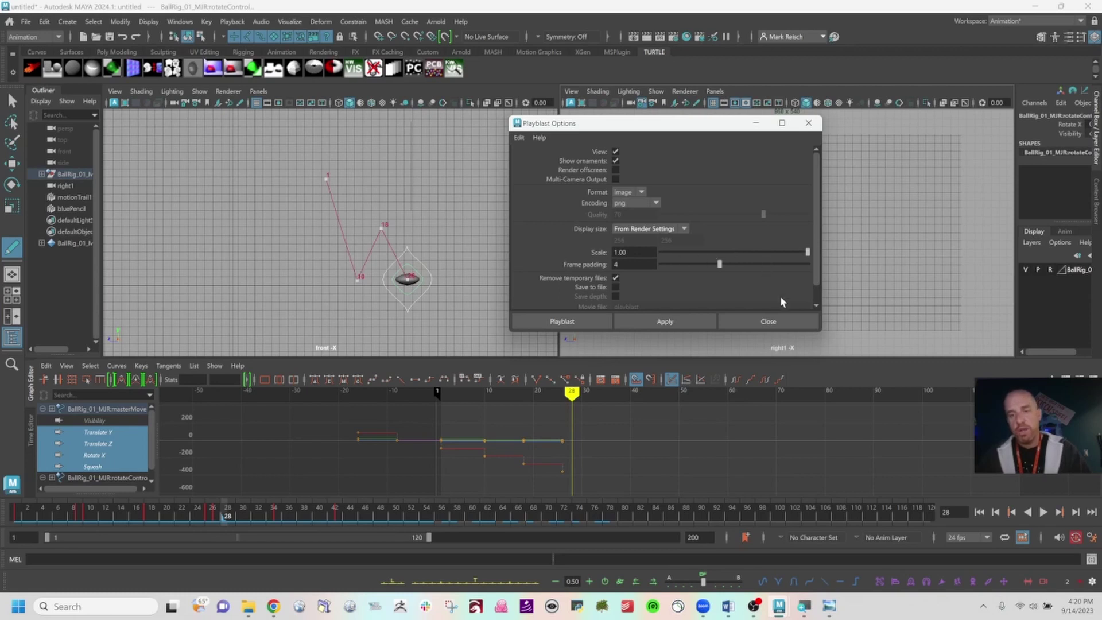
pyautogui.moveTo(704, 122); pyautogui.dragTo(700, 217)
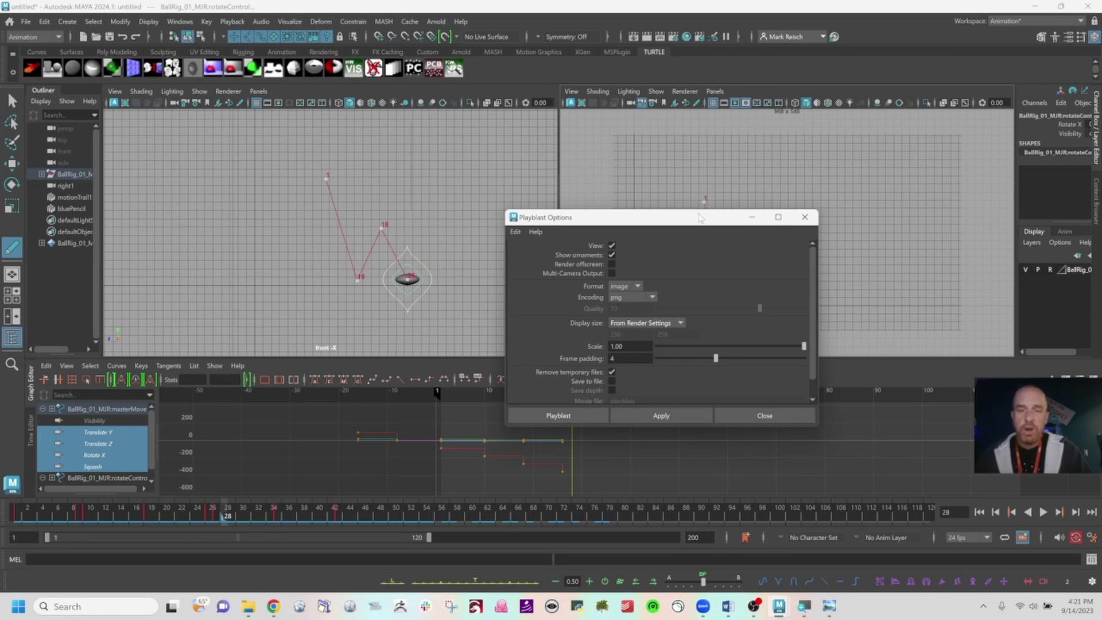
pyautogui.moveTo(699, 218); pyautogui.dragTo(539, 106)
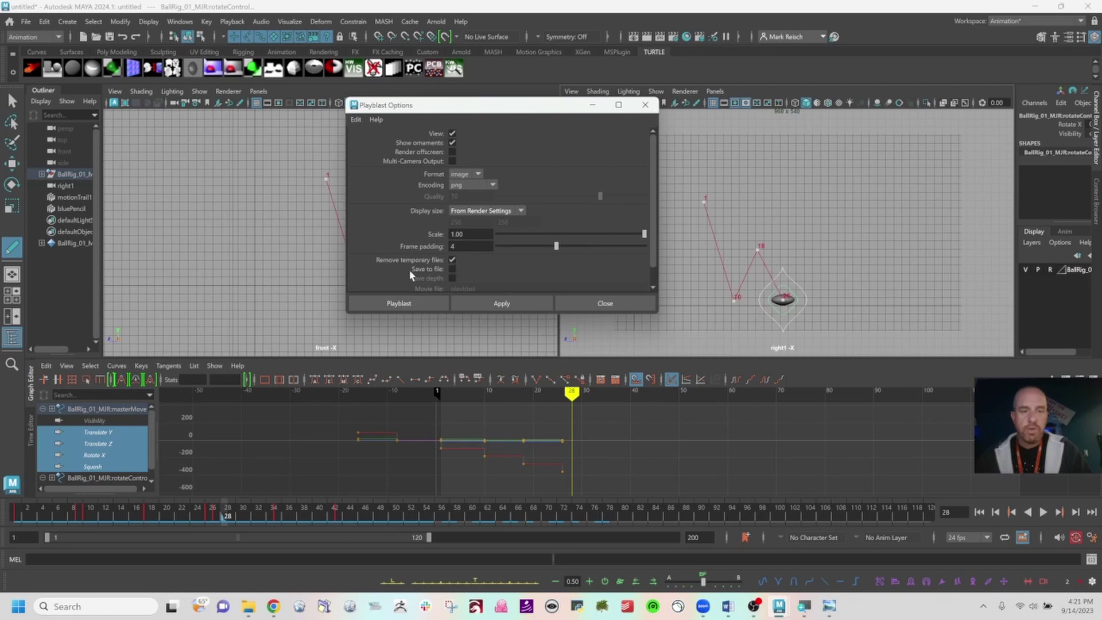
# Step: Enable saving the playblast to a file and open the file browser for its movie file location
pyautogui.click(452, 268)
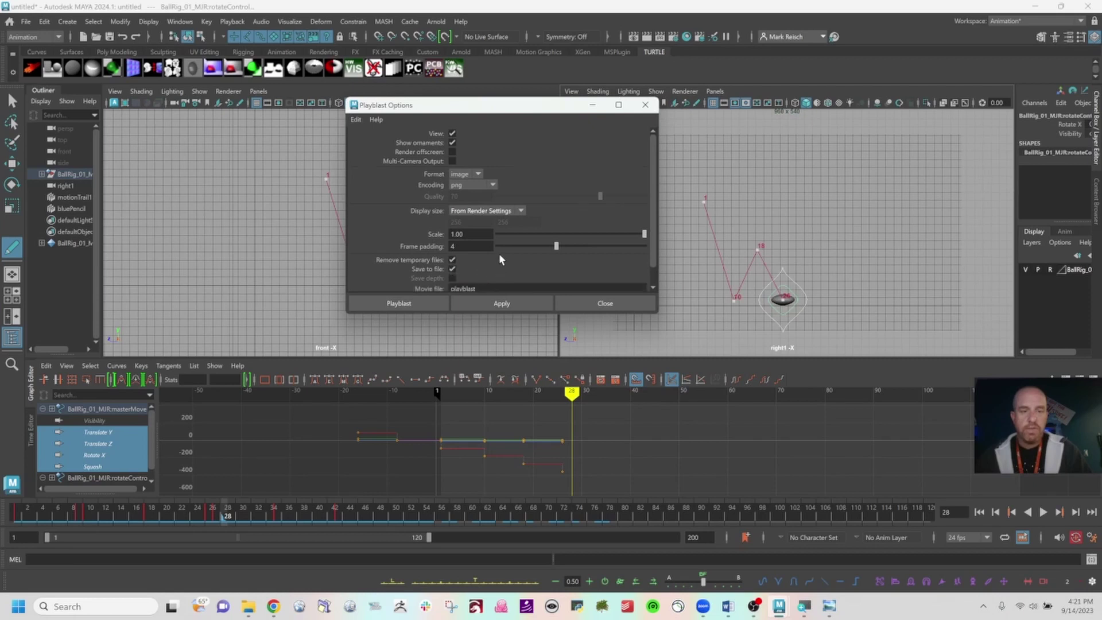
pyautogui.scroll(-1, 498, 253)
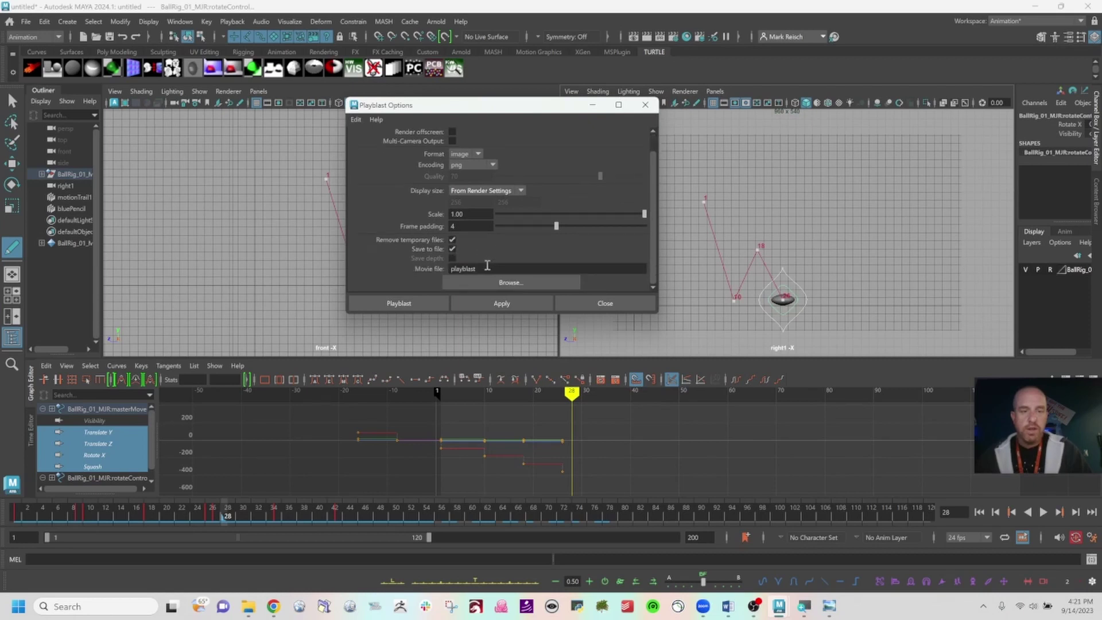
pyautogui.click(487, 267)
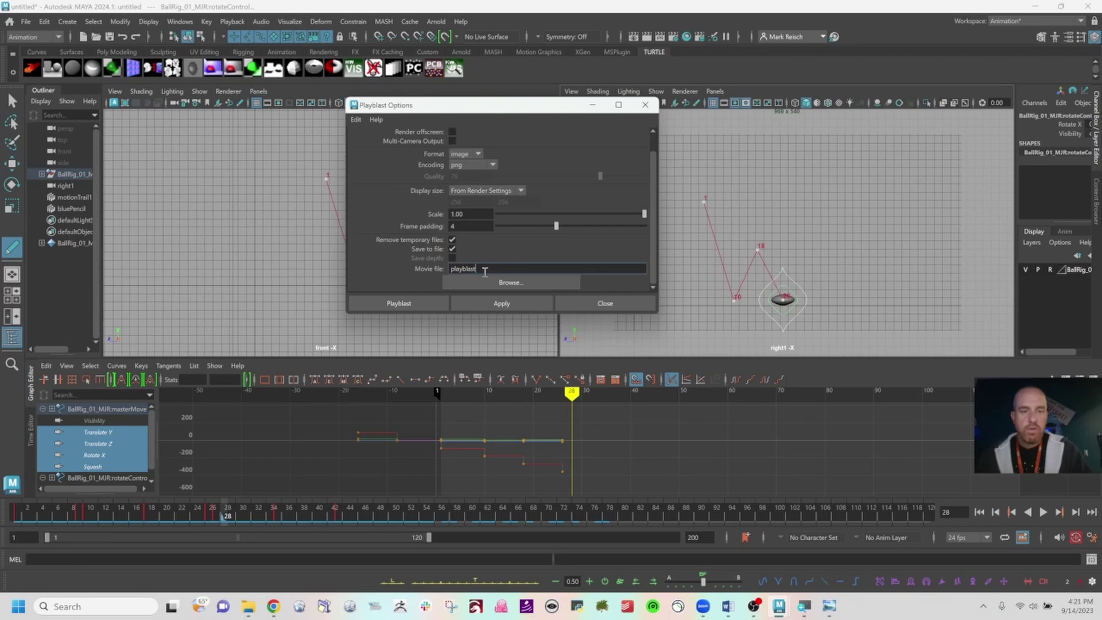
pyautogui.click(482, 279)
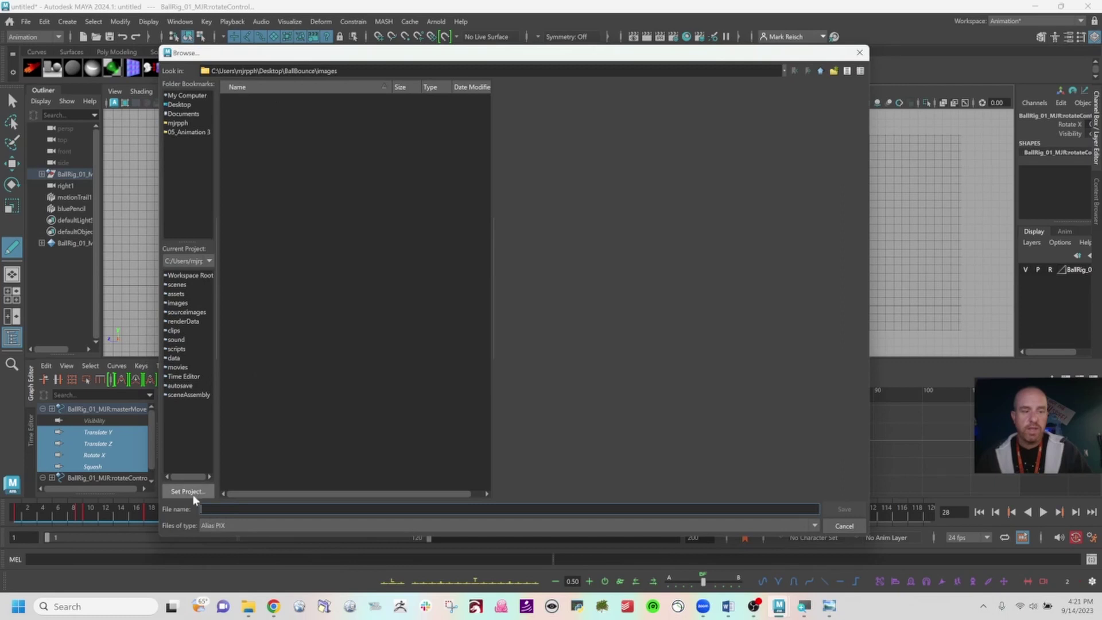
# Step: Create a folder named PlayblastBlocking inside the project's images folder and open it
pyautogui.click(832, 71)
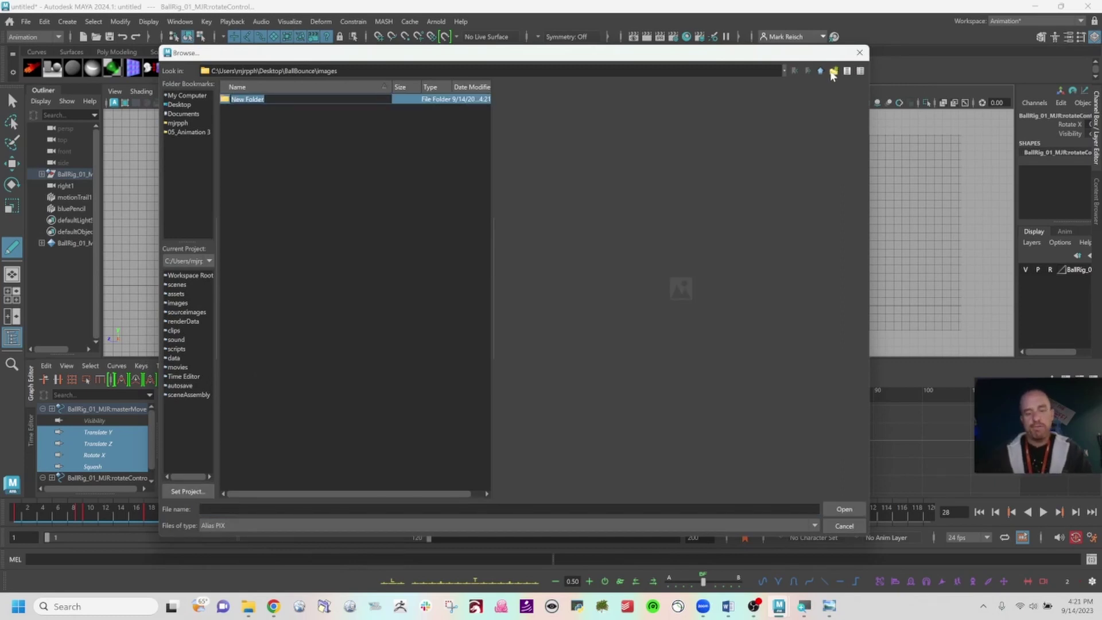
pyautogui.write('Playblast')
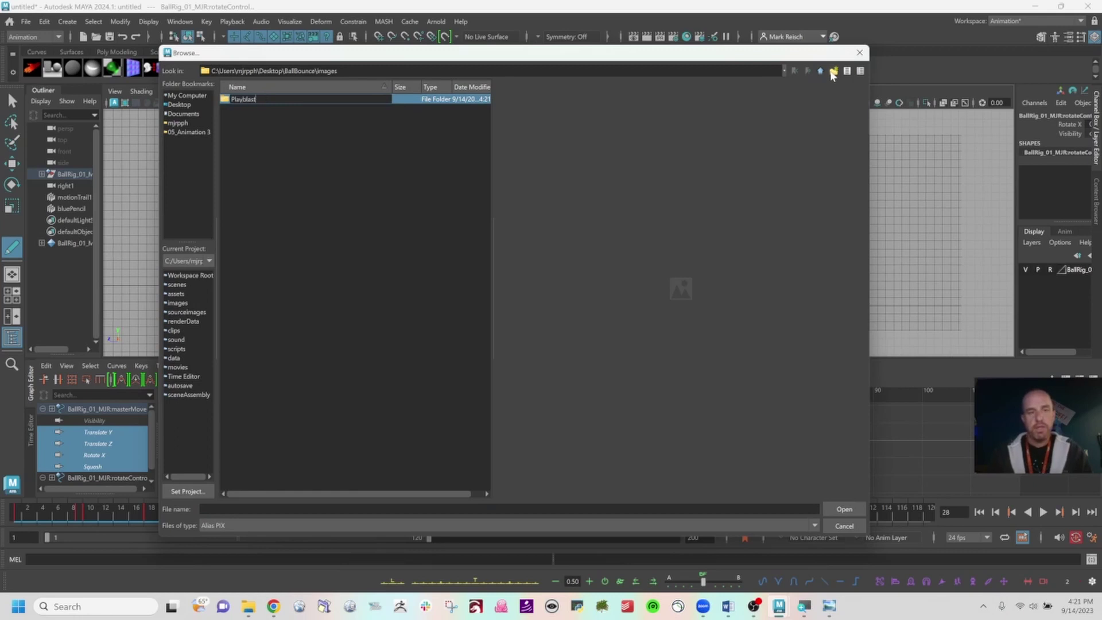
pyautogui.write('B')
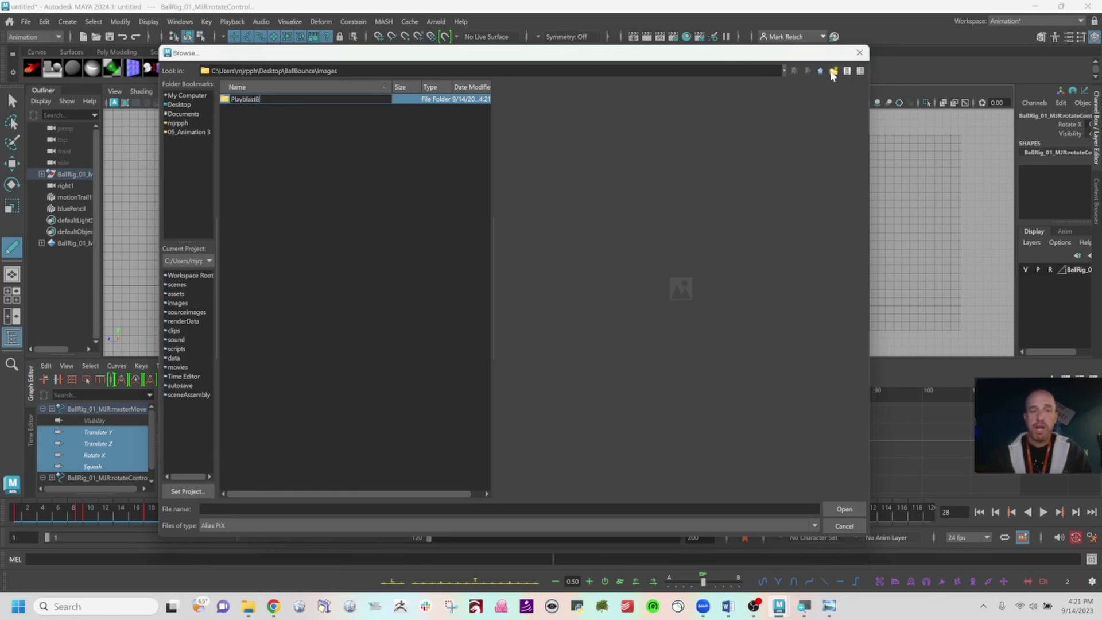
pyautogui.write('locking')
pyautogui.press('Return')
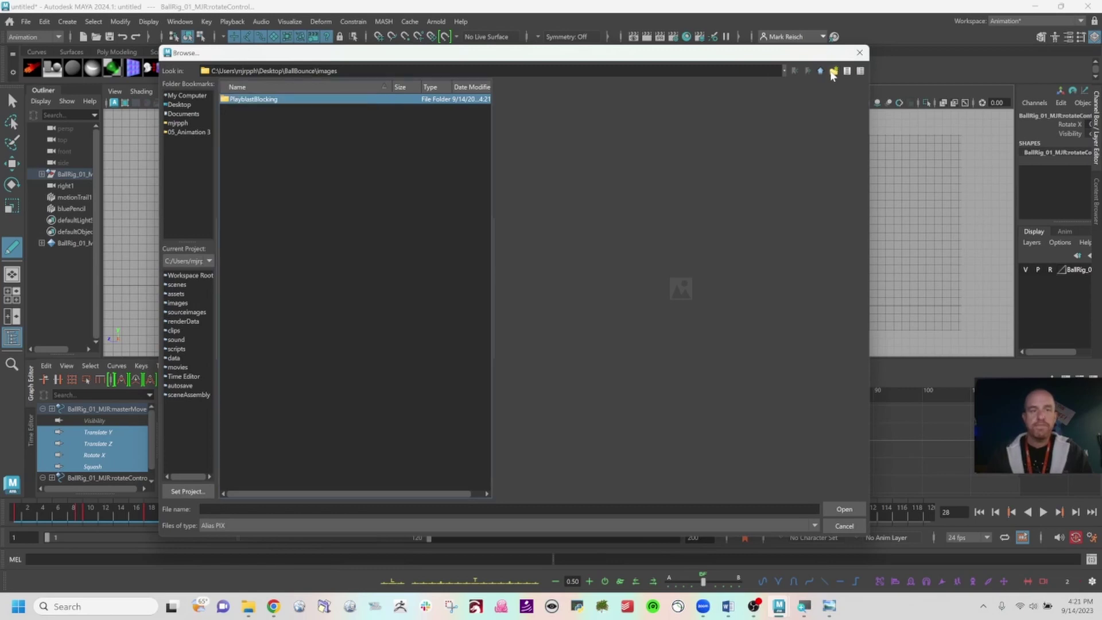
pyautogui.doubleClick(269, 100)
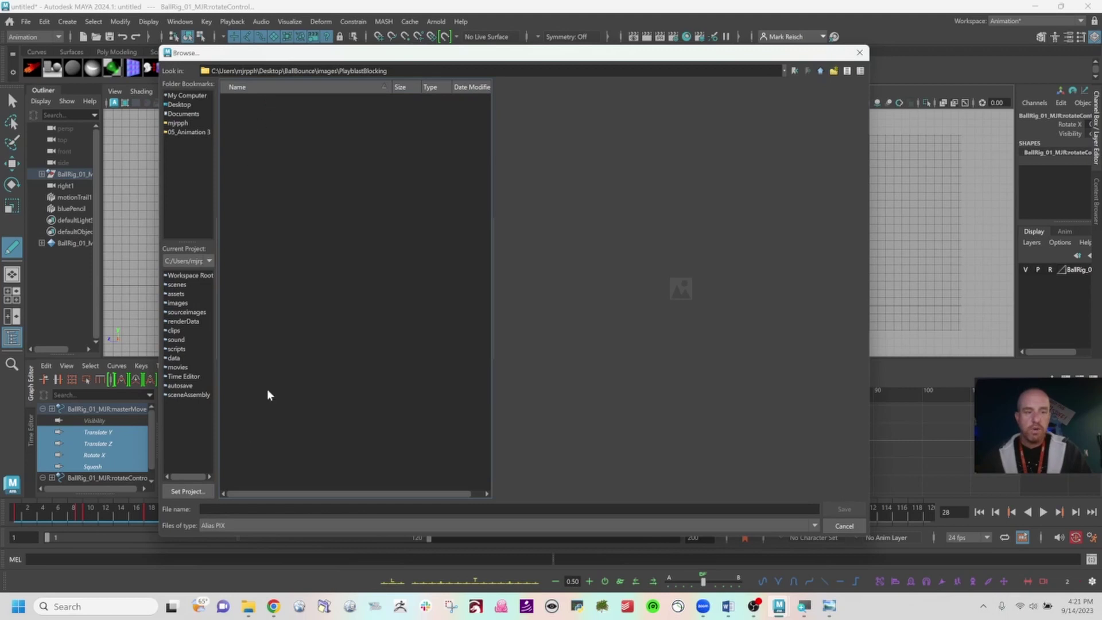
# Step: Name the playblast file BallBounce_01_Blocking_mjr, set its file type to PNG and save this location
pyautogui.click(217, 509)
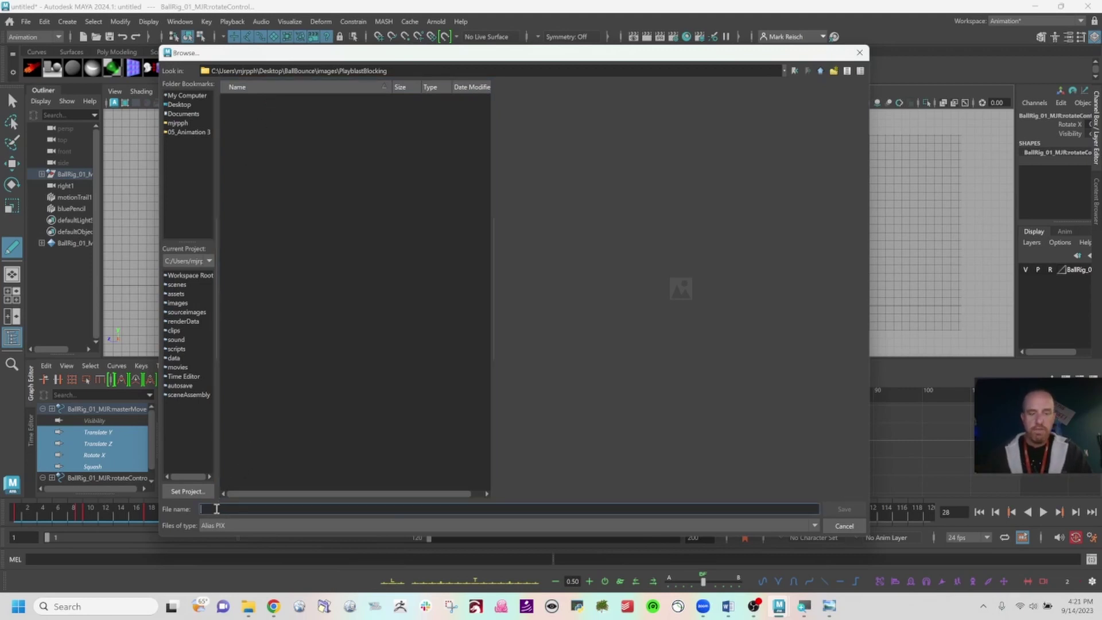
pyautogui.write('BallBounce_01_B')
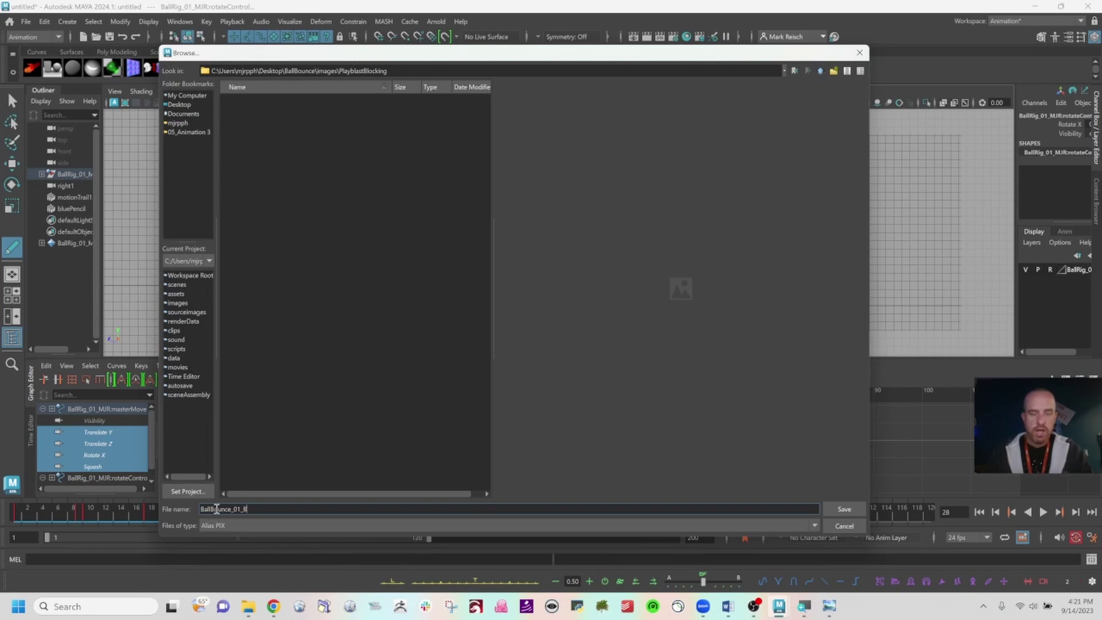
pyautogui.write('locking_mjr')
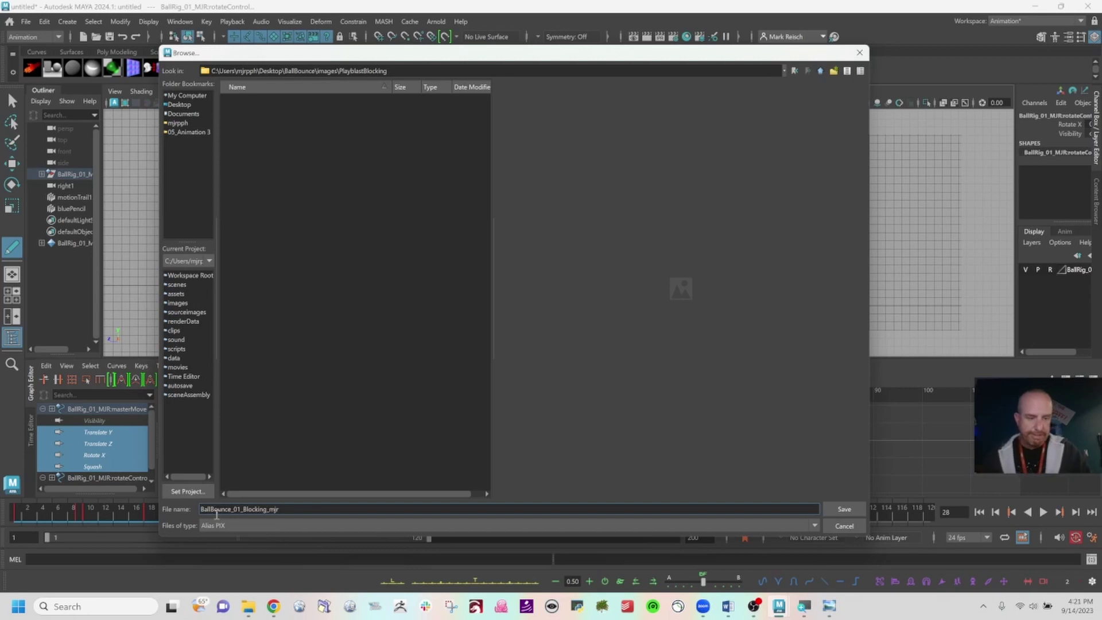
pyautogui.click(217, 525)
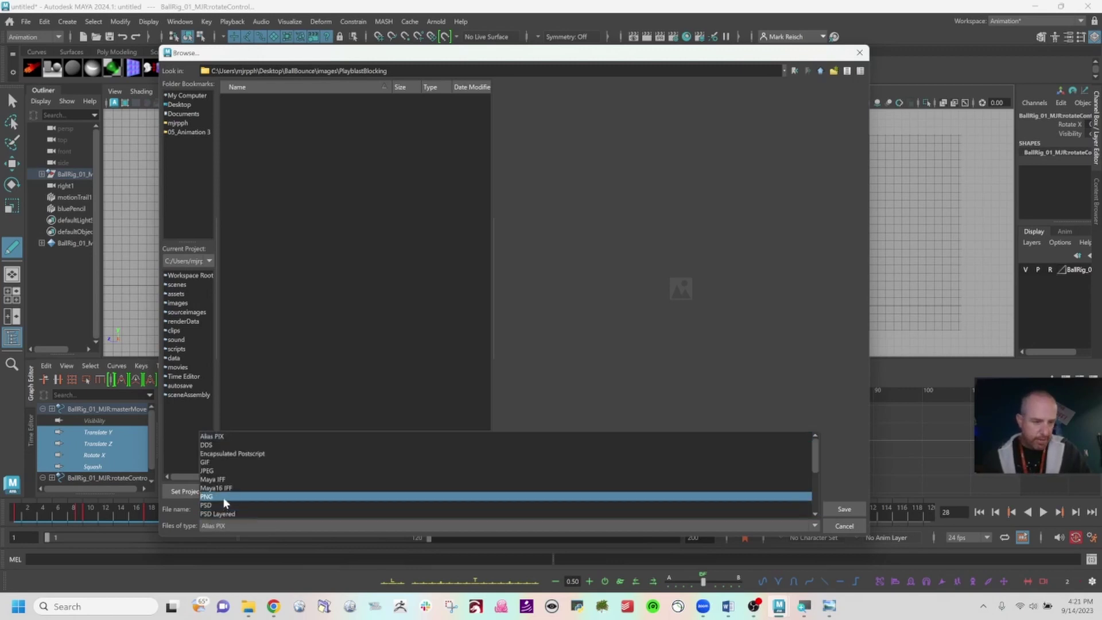
pyautogui.click(223, 497)
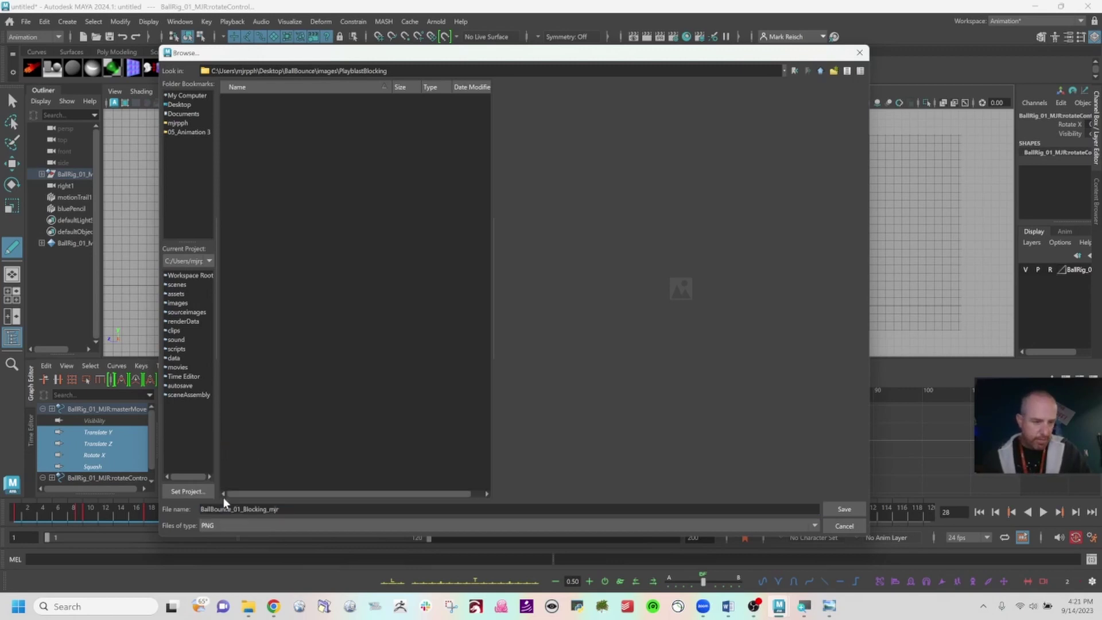
pyautogui.click(842, 506)
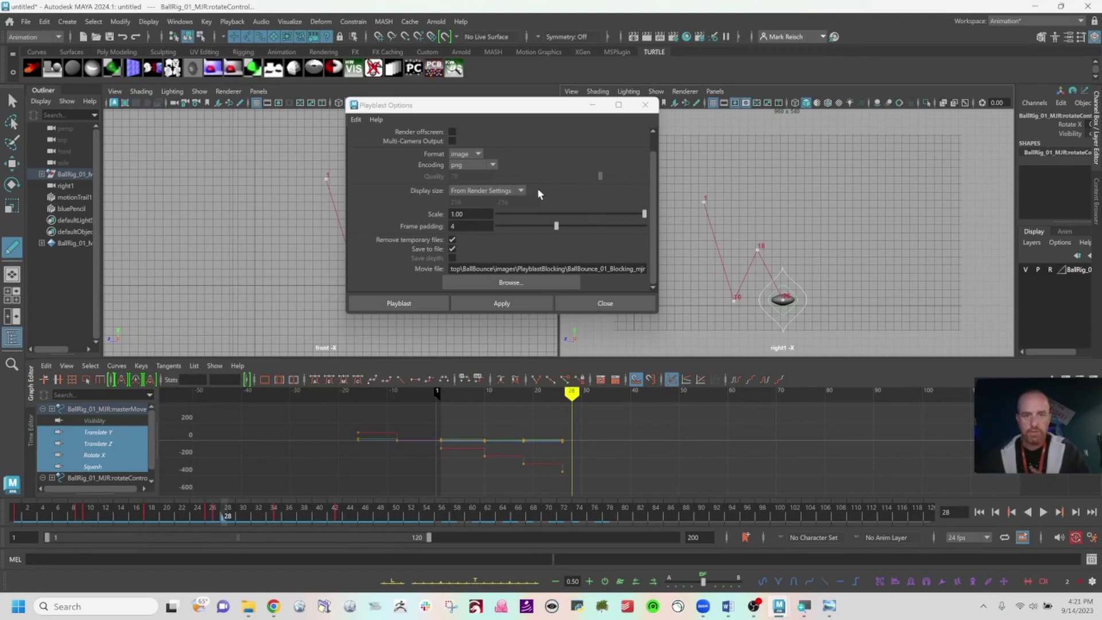
# Step: Generate the playblast, review the bounce in the FCheck preview, and close the preview
pyautogui.click(399, 304)
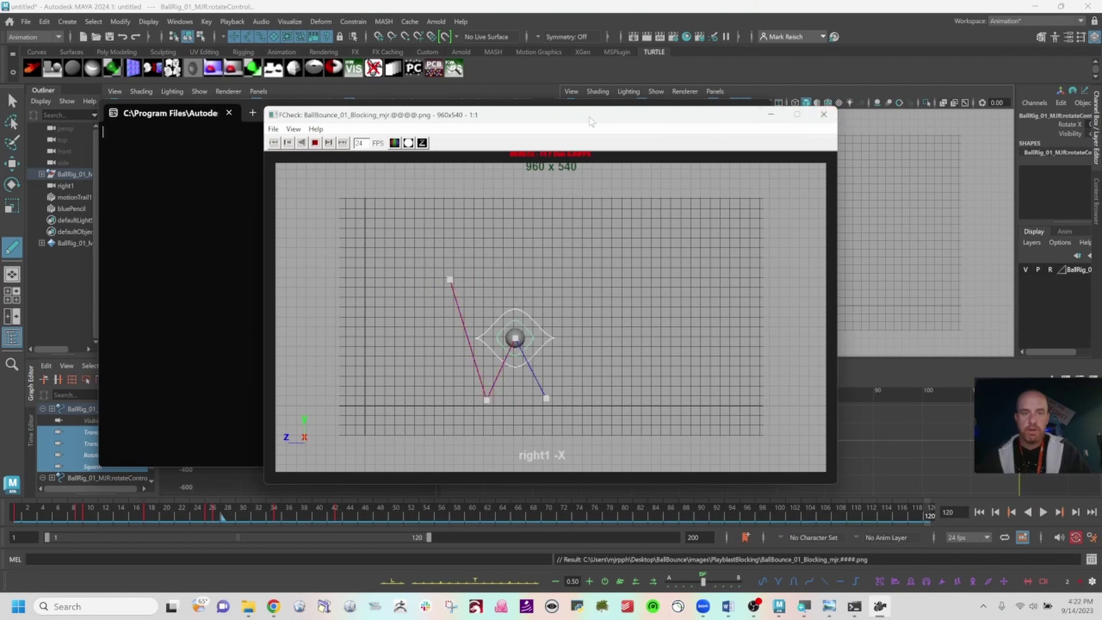
pyautogui.moveTo(597, 122); pyautogui.dragTo(530, 135)
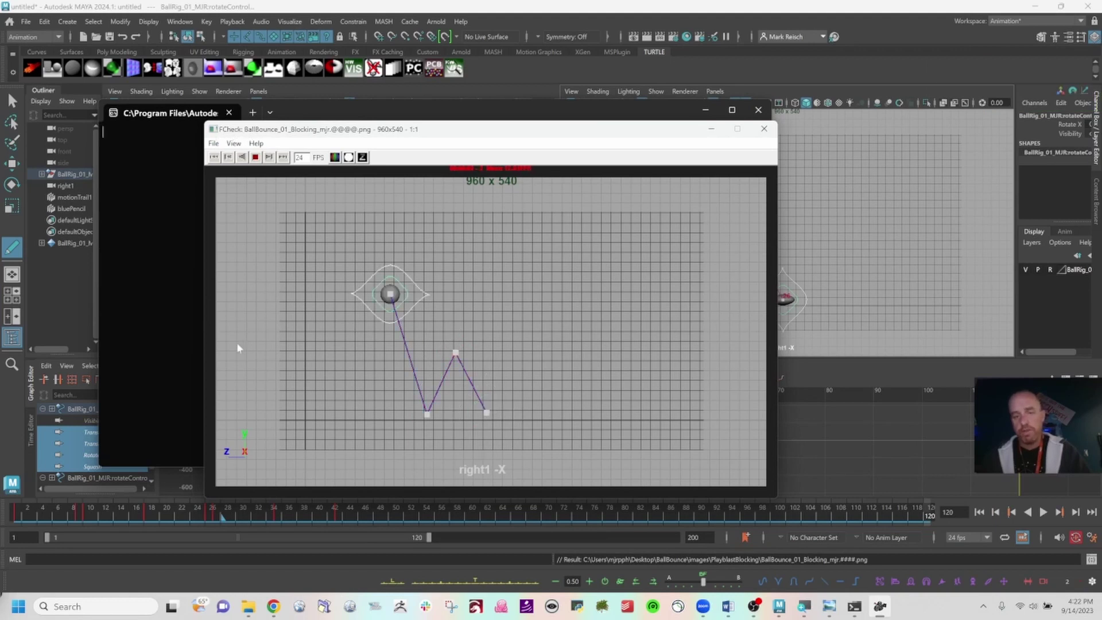
pyautogui.moveTo(890, 609)
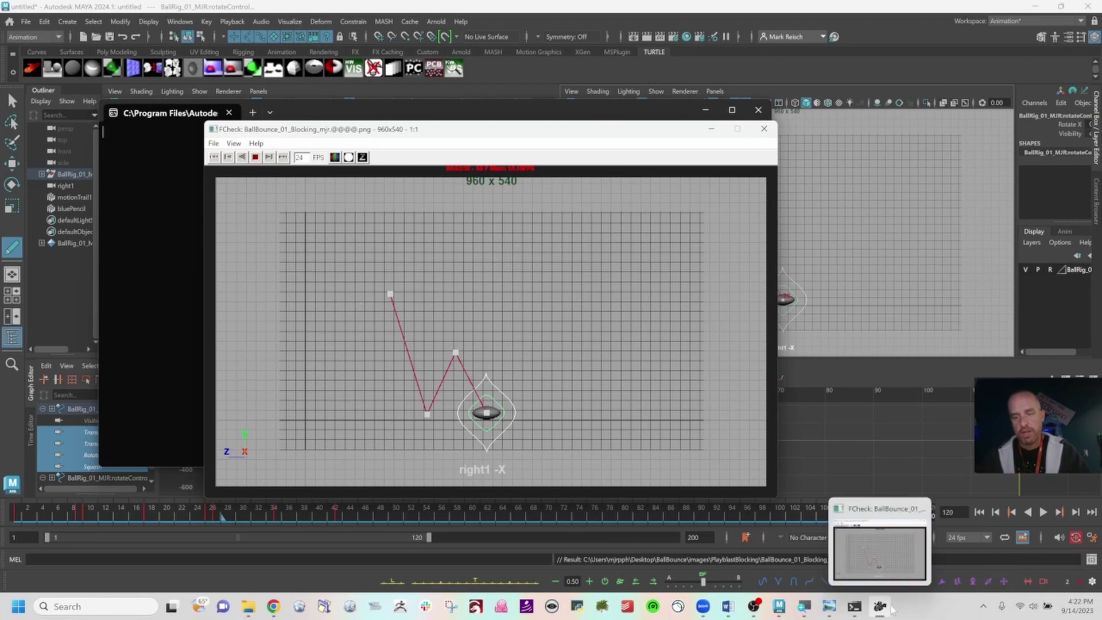
pyautogui.rightClick(879, 607)
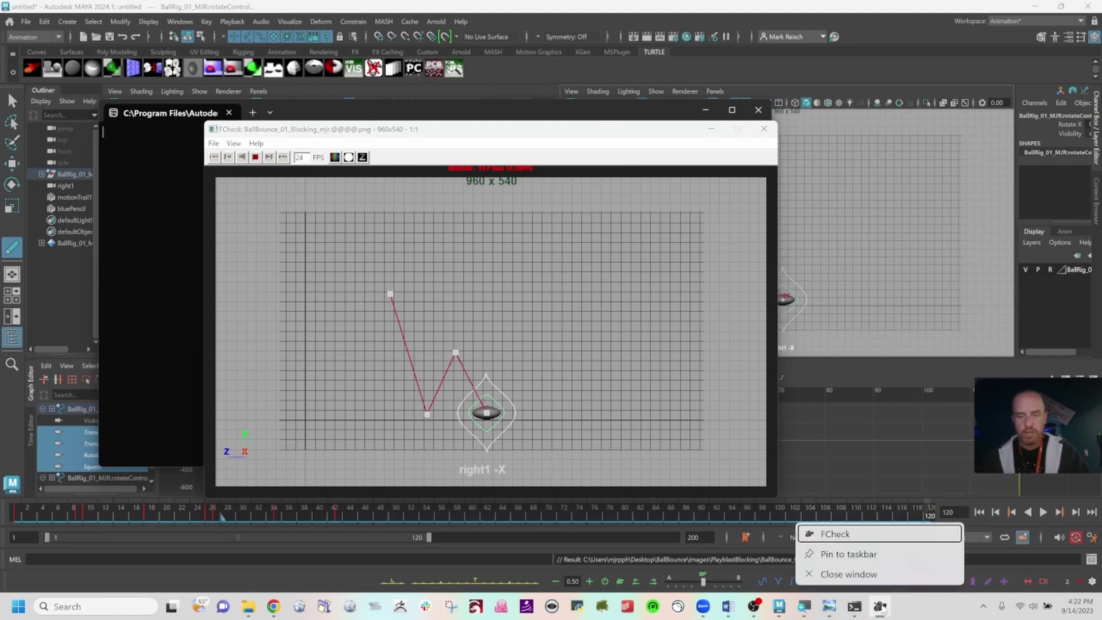
pyautogui.click(488, 312)
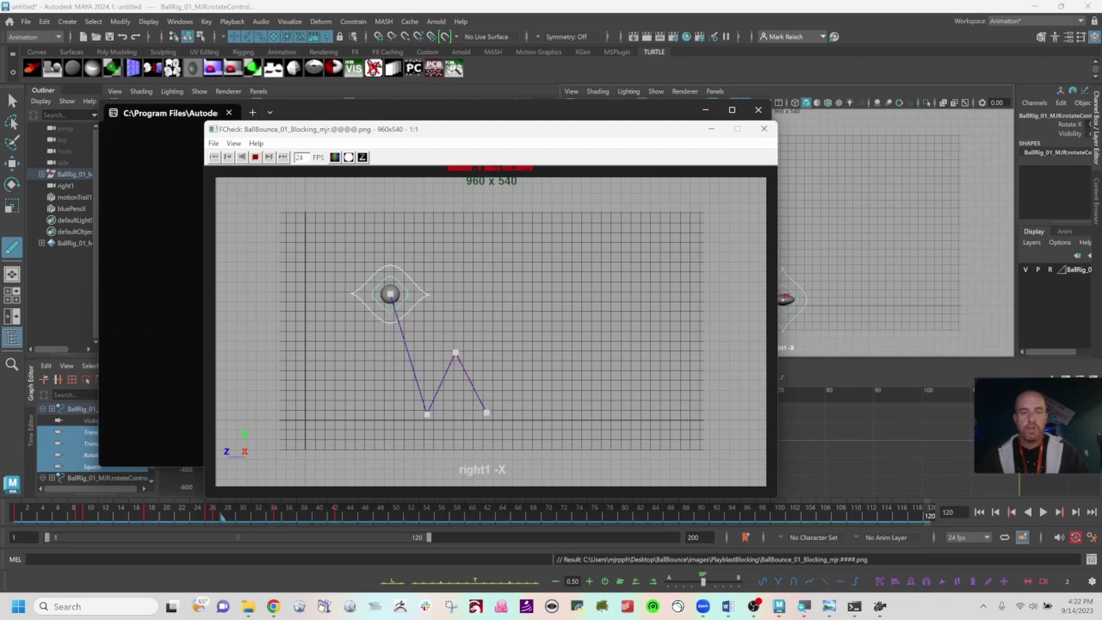
pyautogui.click(758, 110)
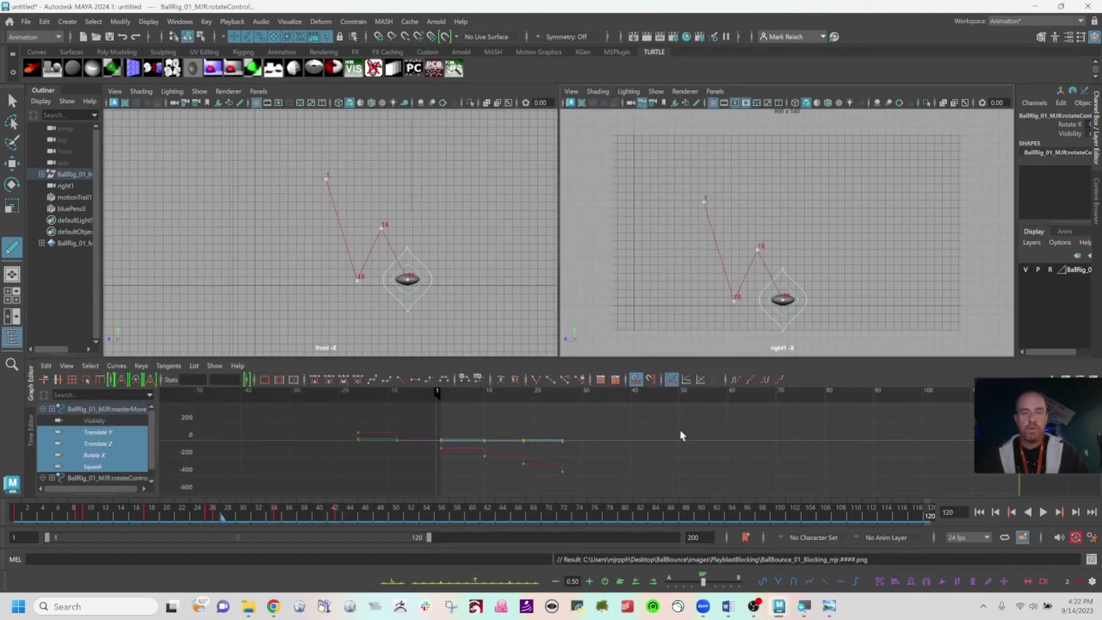
# Step: Switch to Adobe After Effects 2023 by launching it, and start a new project
pyautogui.press('space')
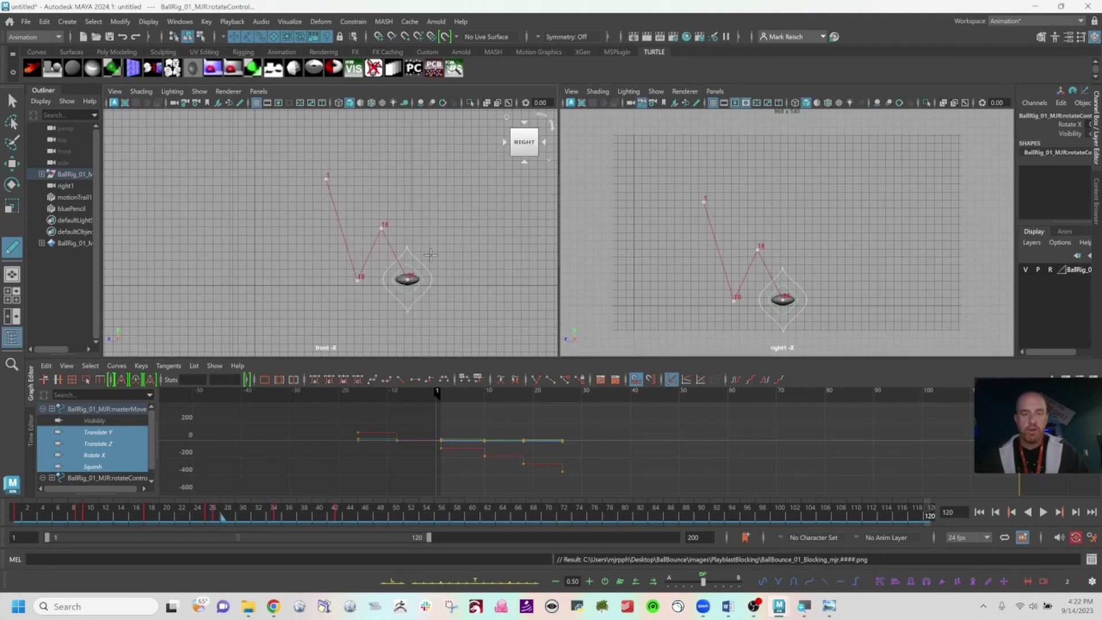
pyautogui.moveTo(244, 609)
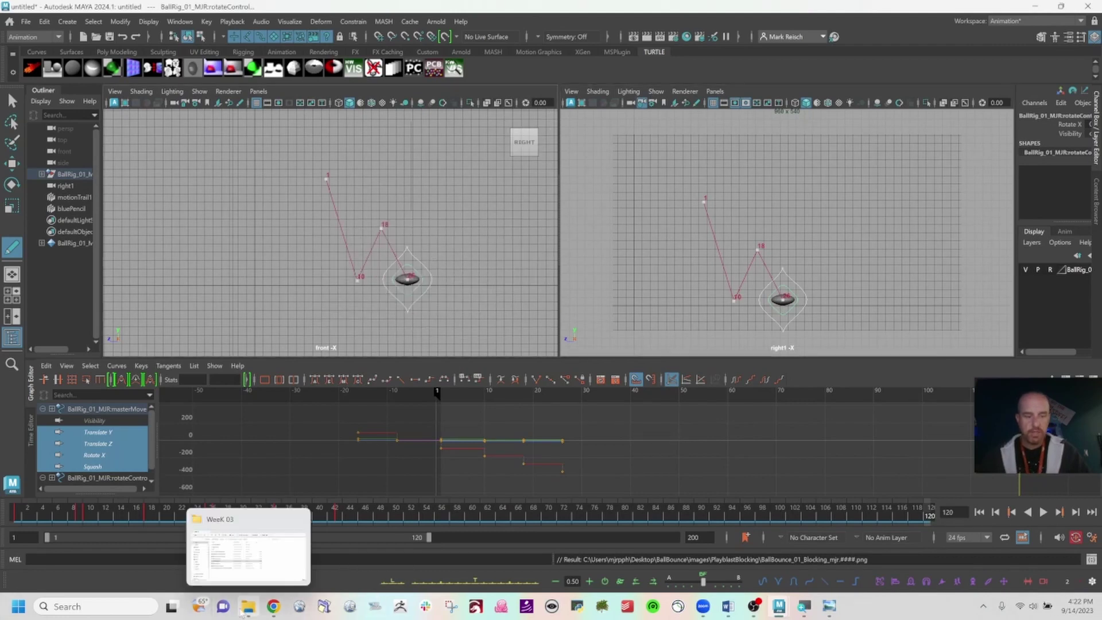
pyautogui.press('super')
pyautogui.write('aft')
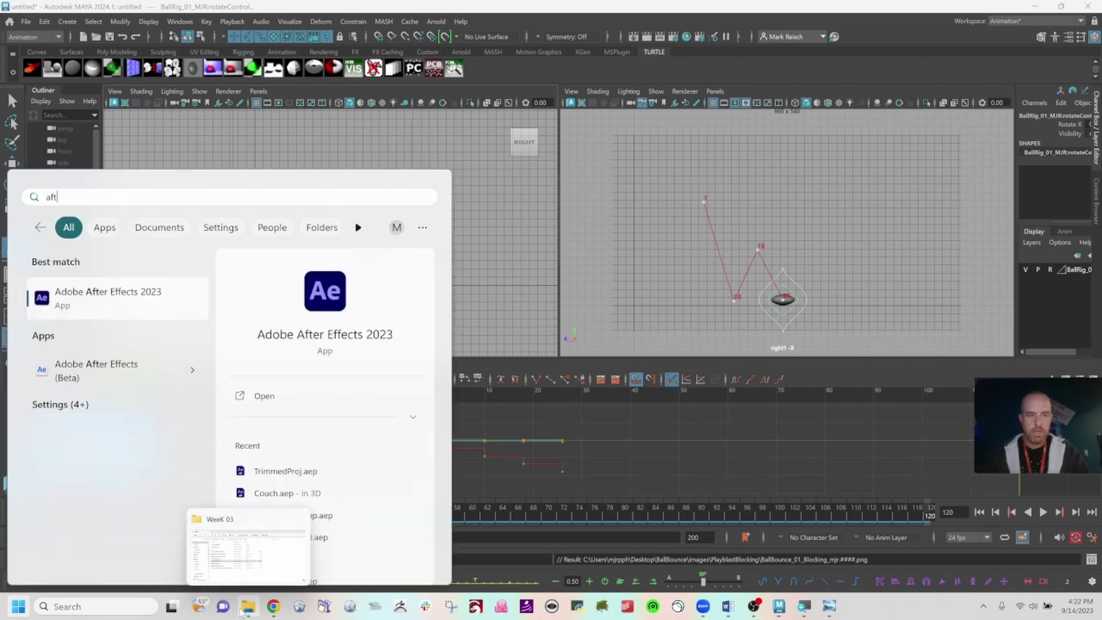
pyautogui.press('Return')
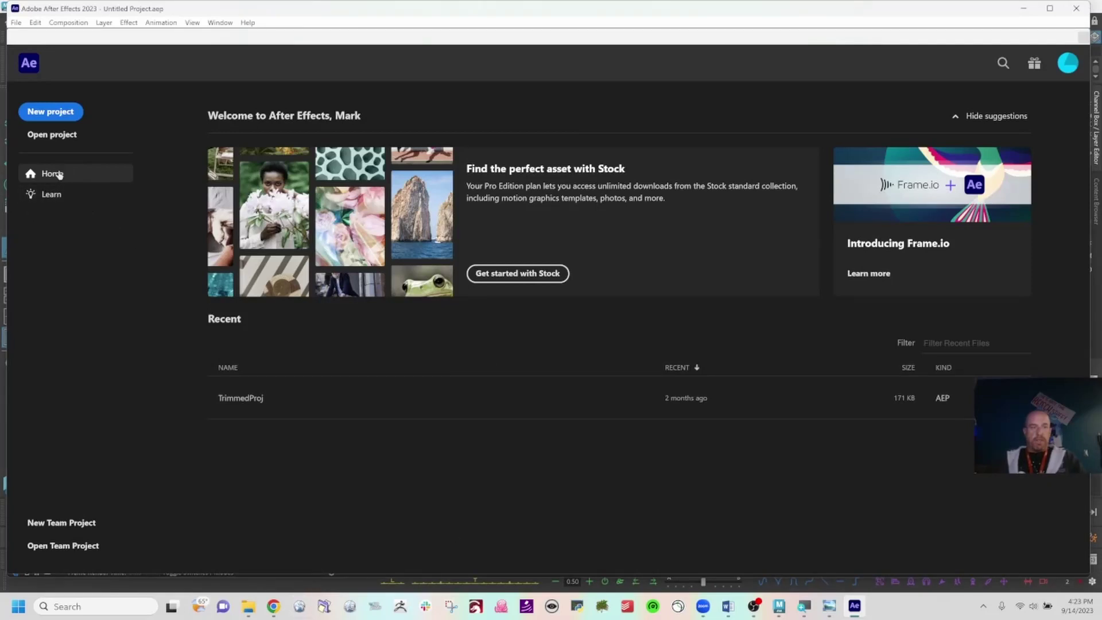
pyautogui.click(68, 115)
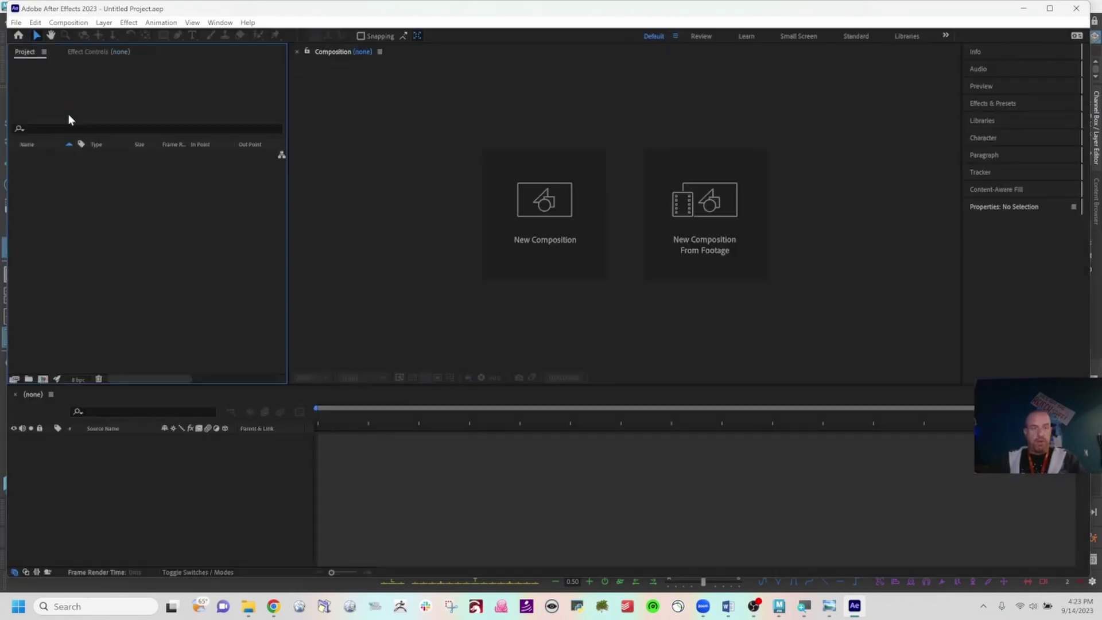
# Step: Start a file import and browse to Desktop > BallBounce > images > PlayblastBlocking
pyautogui.rightClick(100, 206)
pyautogui.moveTo(190, 260)
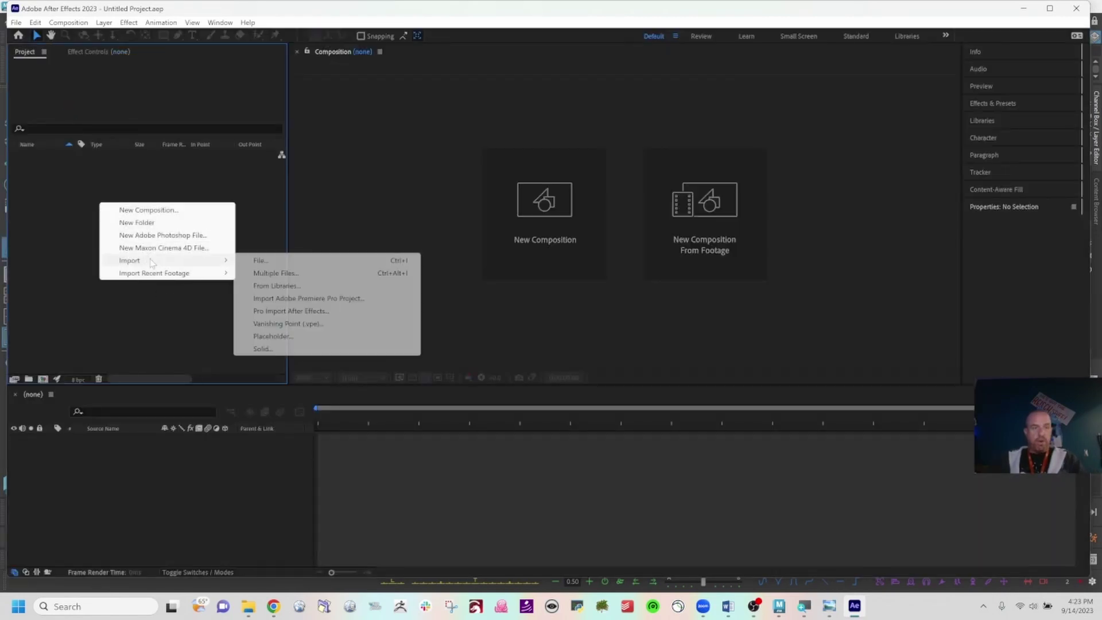
pyautogui.click(303, 261)
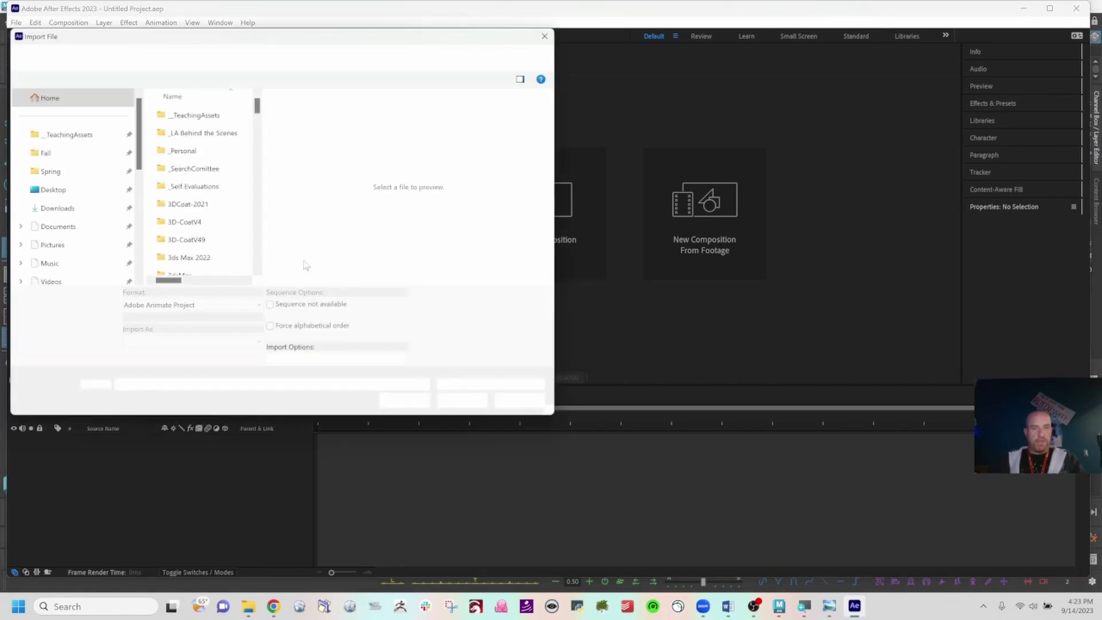
pyautogui.click(77, 190)
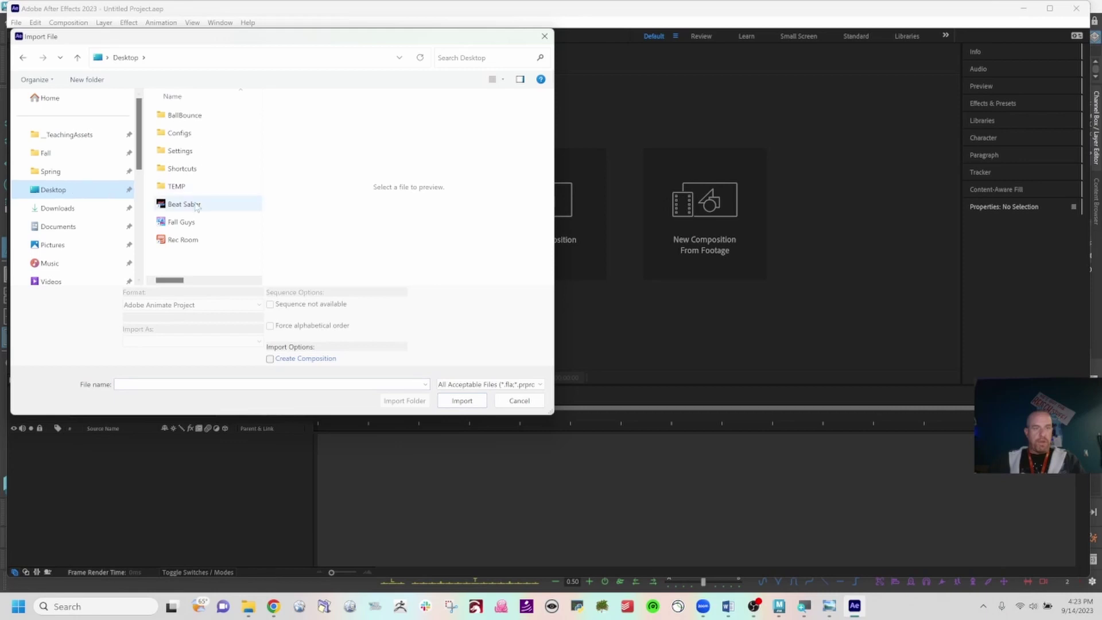
pyautogui.doubleClick(188, 116)
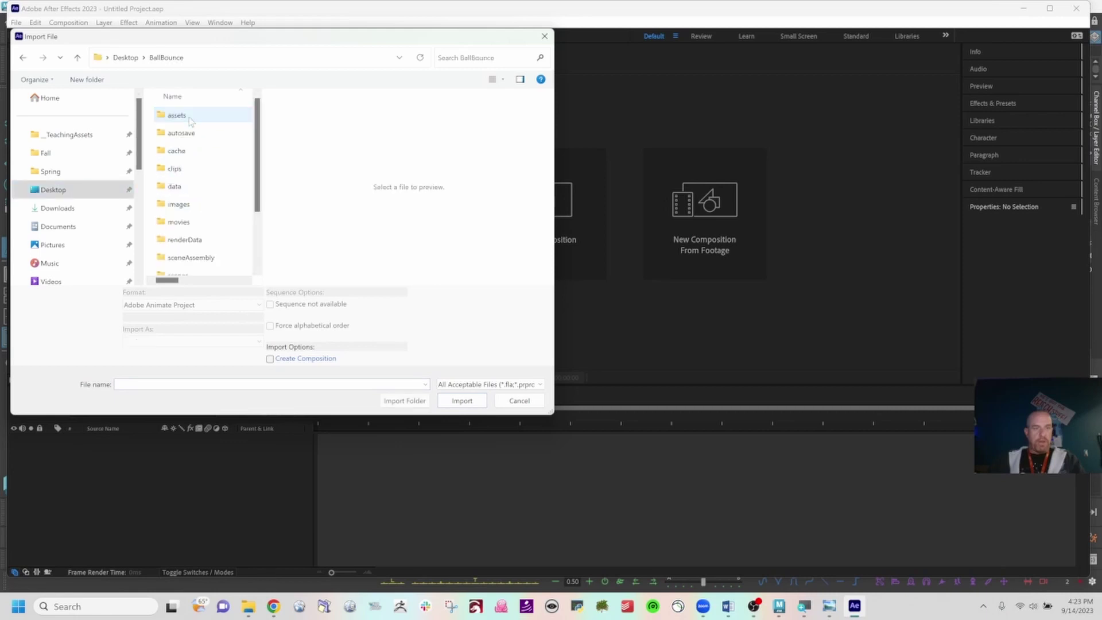
pyautogui.doubleClick(197, 204)
pyautogui.doubleClick(194, 116)
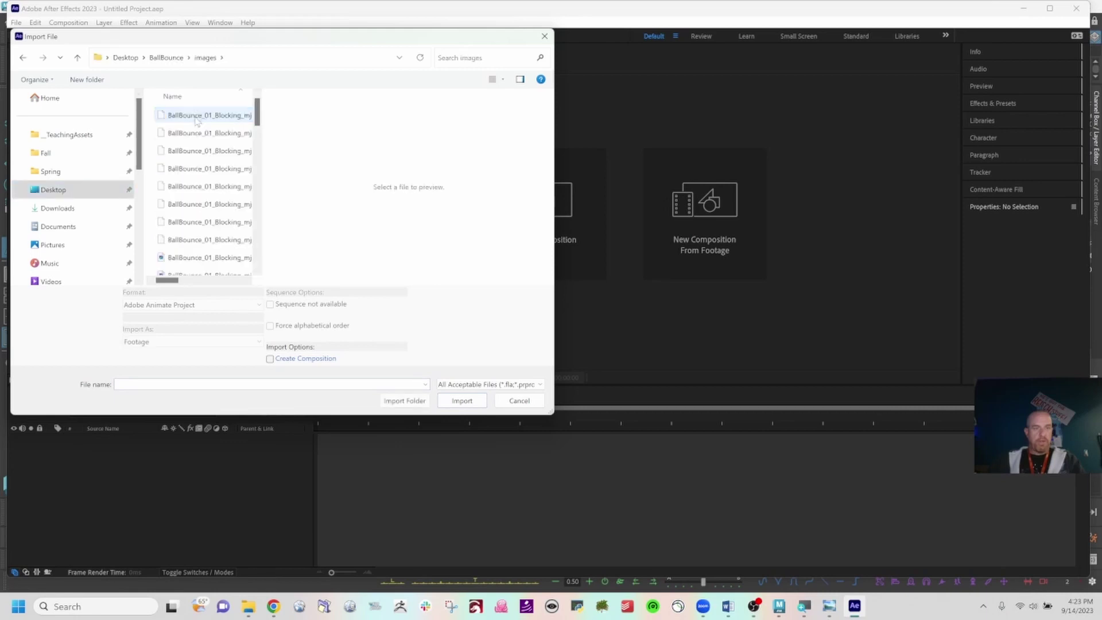
# Step: Import BallBounce_01_Blocking_mjr.0001.png as a PNG sequence with Create Composition enabled
pyautogui.moveTo(262, 142); pyautogui.dragTo(502, 139)
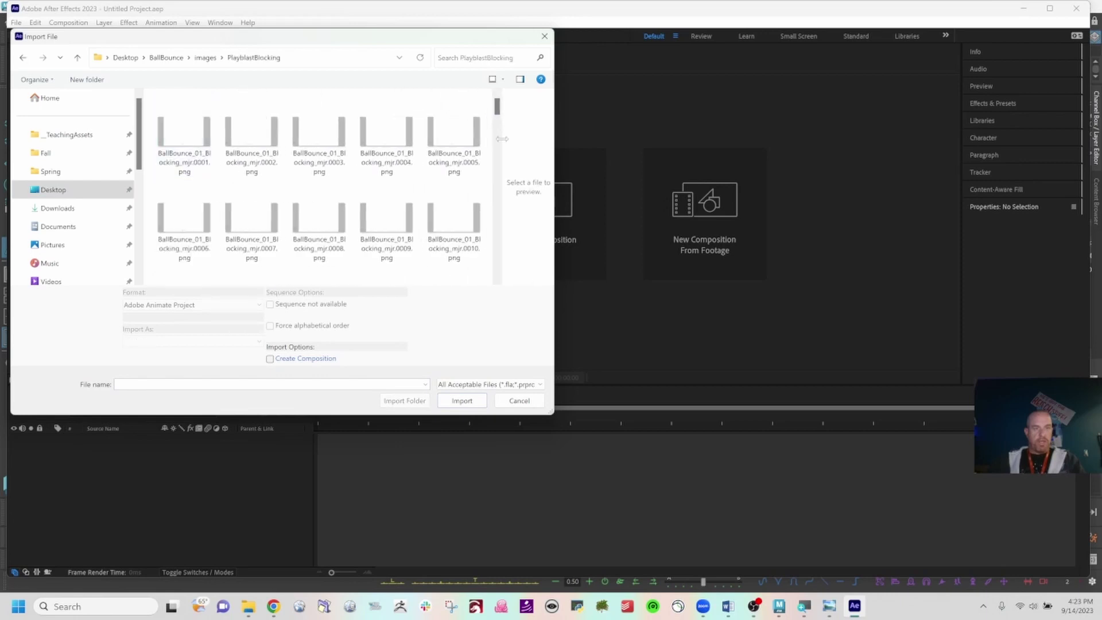
pyautogui.click(206, 148)
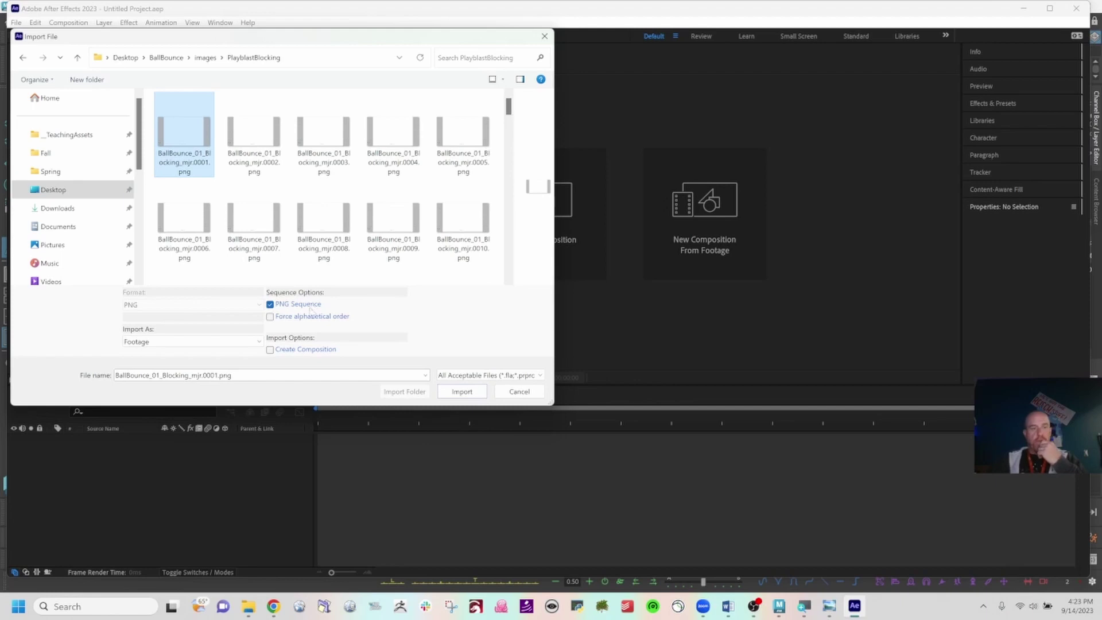
pyautogui.click(270, 351)
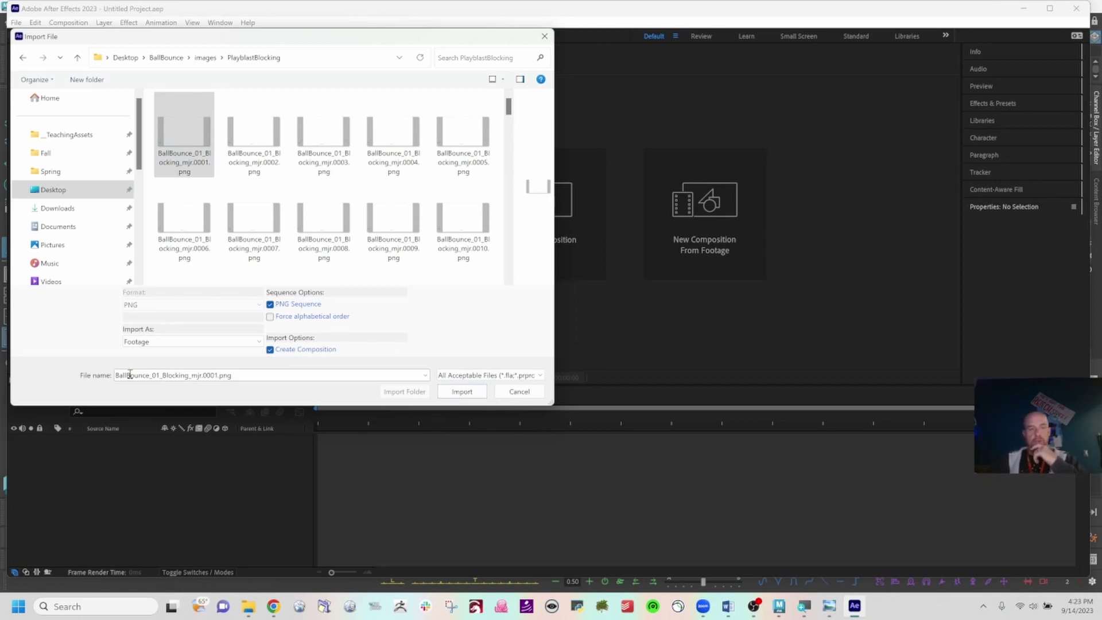
pyautogui.click(462, 391)
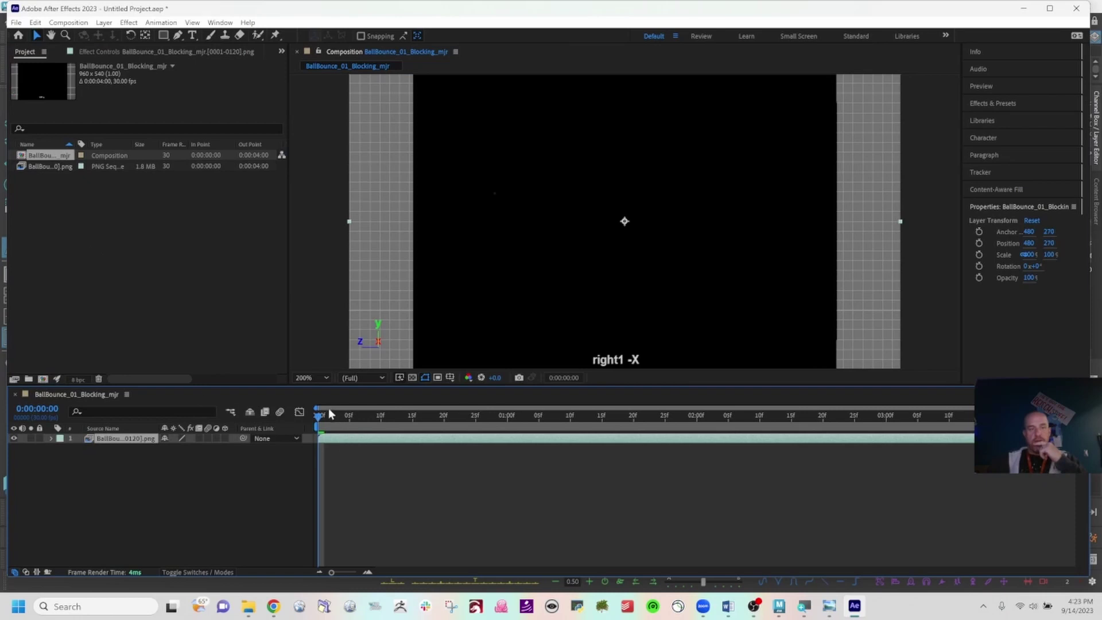
# Step: Scrub through the imported sequence in the composition to check its frames, and return to the first frame
pyautogui.moveTo(325, 412); pyautogui.dragTo(684, 414)
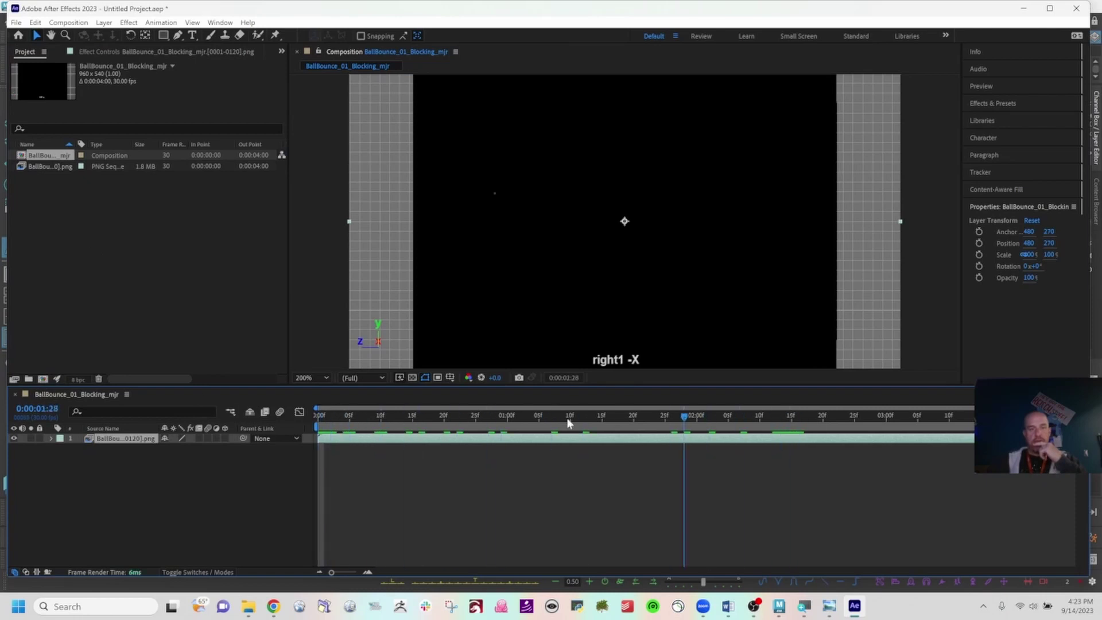
pyautogui.moveTo(567, 424); pyautogui.dragTo(233, 434)
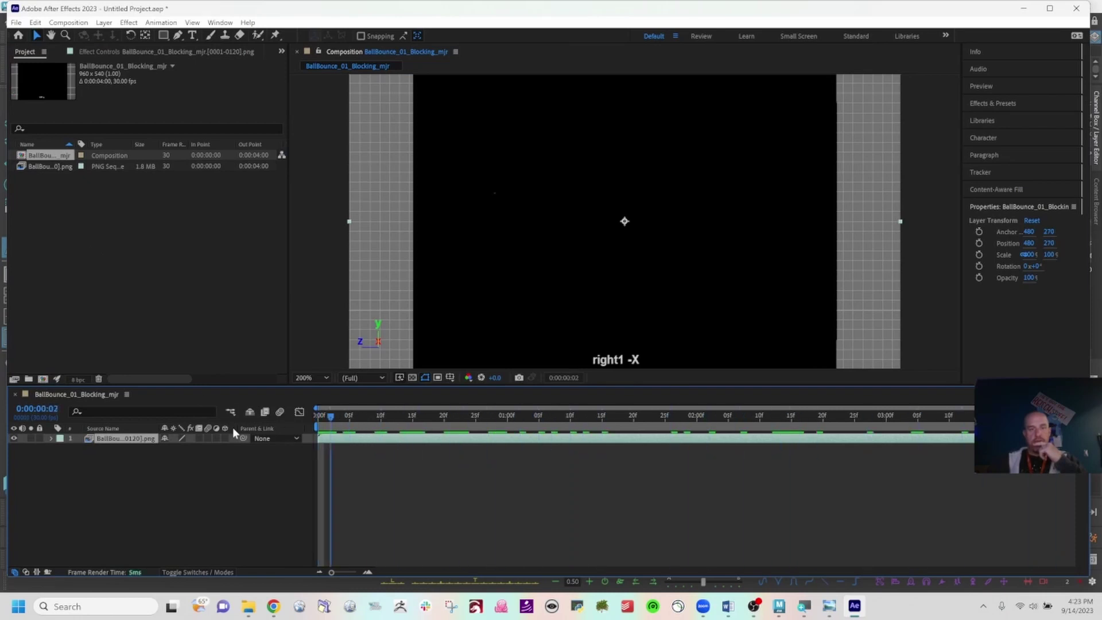
pyautogui.scroll(-4, 540, 254)
pyautogui.scroll(4, 540, 254)
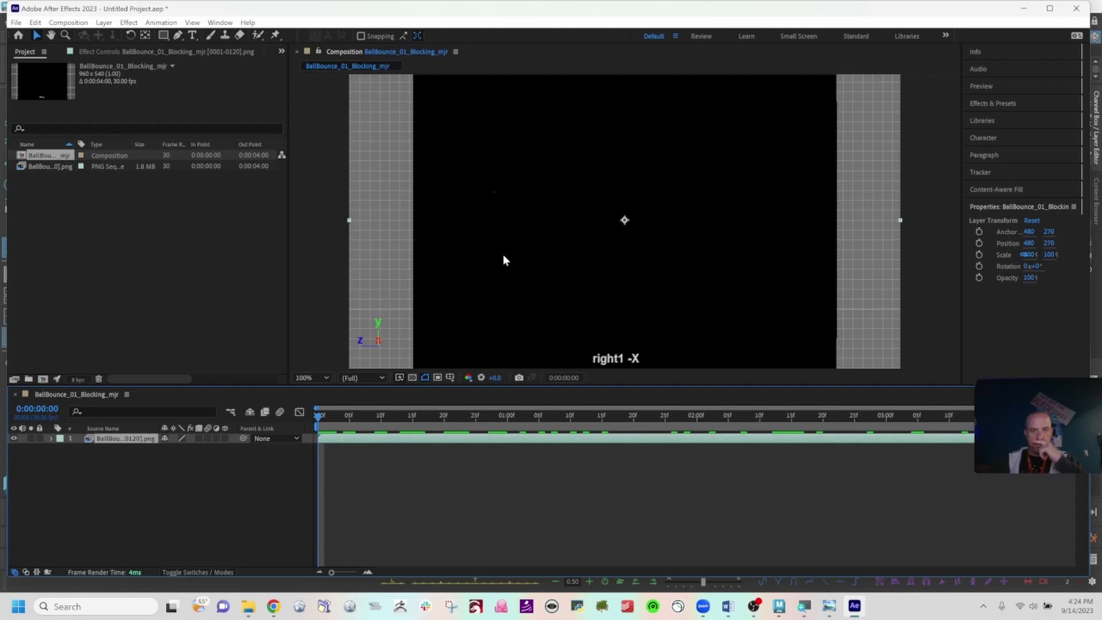
pyautogui.press(',')
pyautogui.moveTo(369, 412); pyautogui.dragTo(319, 415)
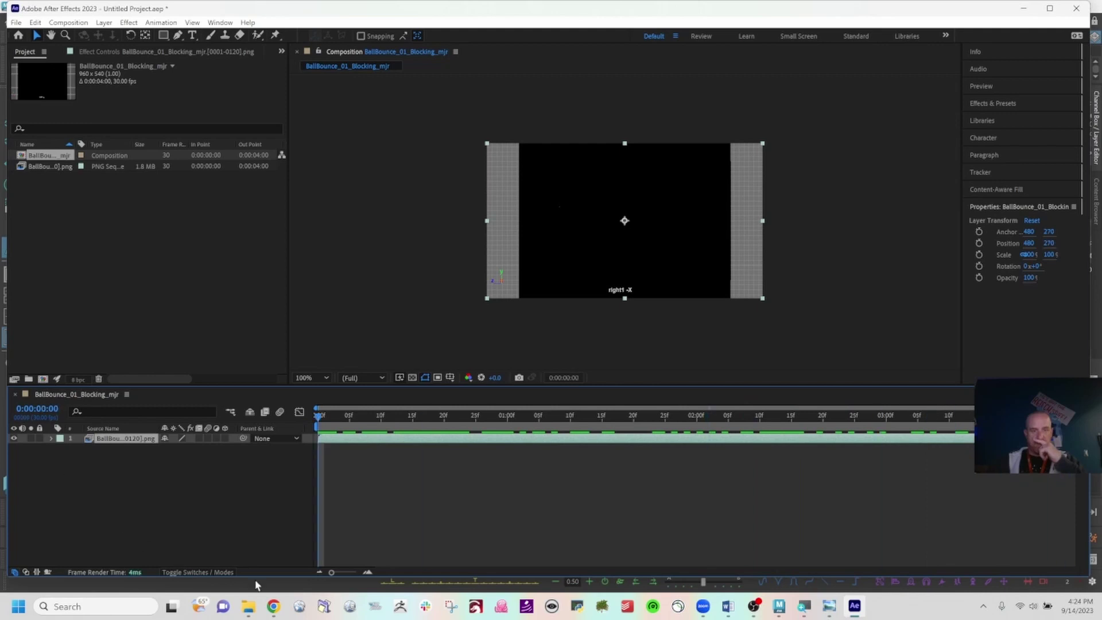
# Step: Switch to Autodesk Maya and maximize the right1 camera view
pyautogui.click(735, 580)
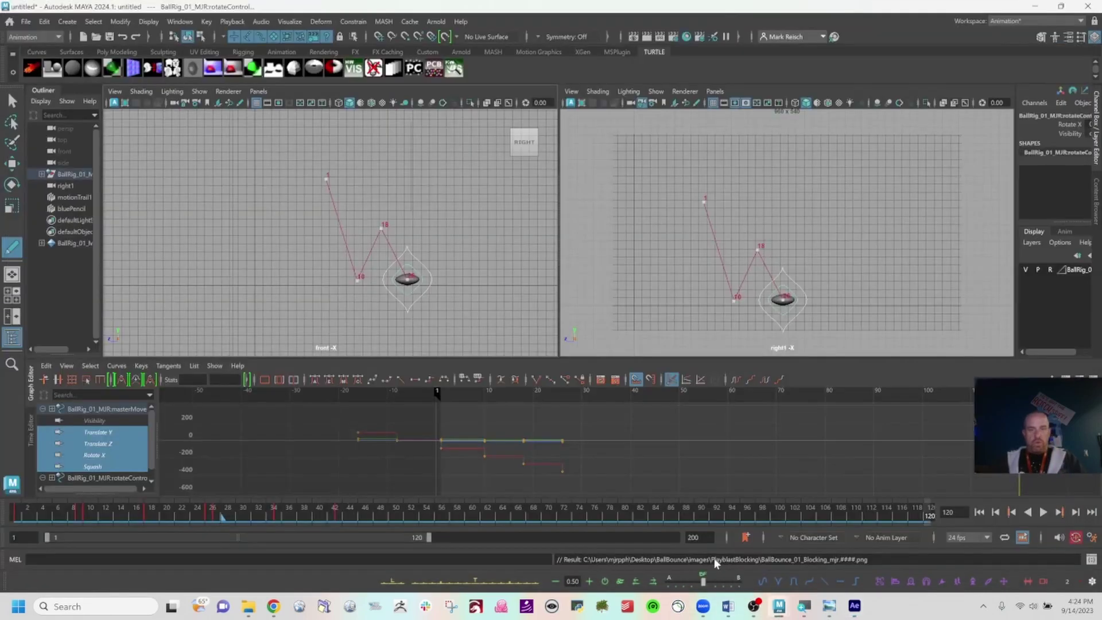
pyautogui.click(611, 270)
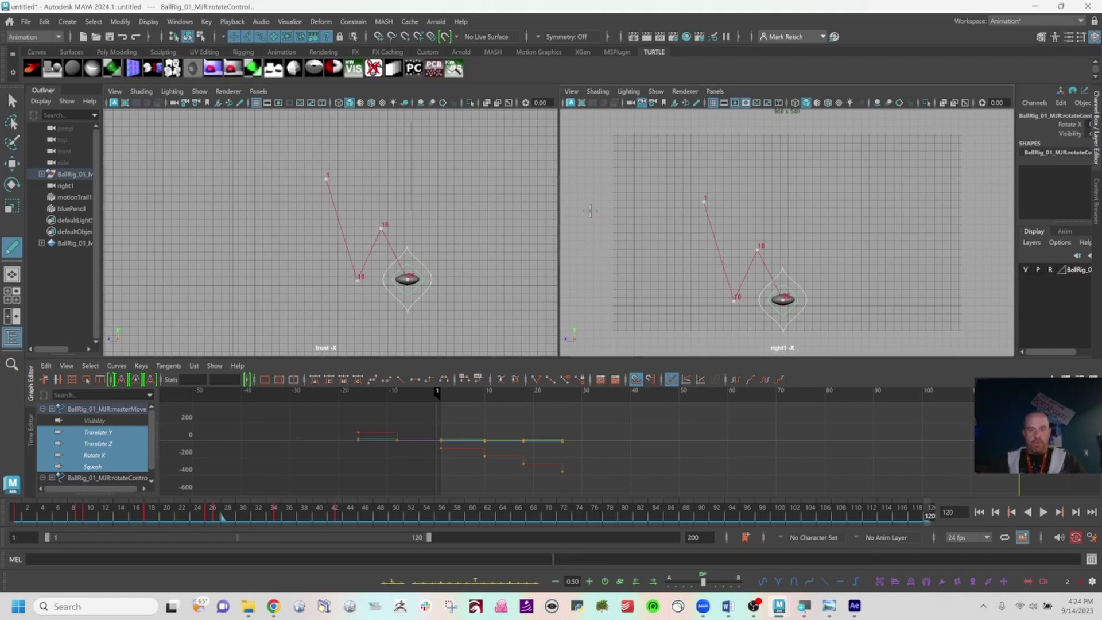
pyautogui.press('space')
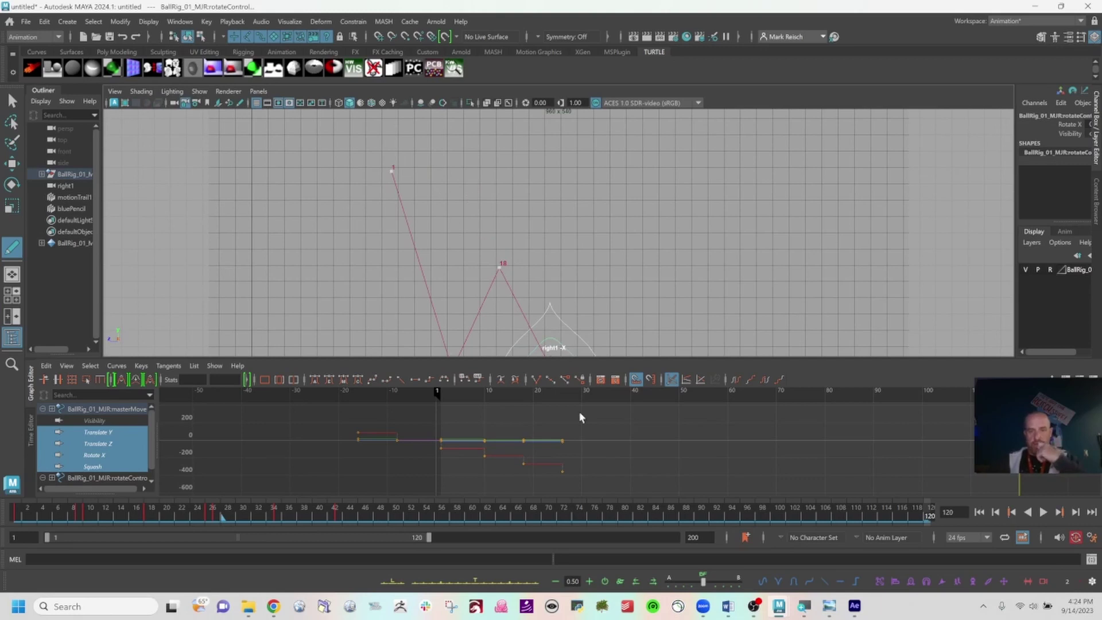
# Step: Examine the Playblast Options, including the display size choices, and close them without changes
pyautogui.rightClick(605, 513)
pyautogui.click(713, 500)
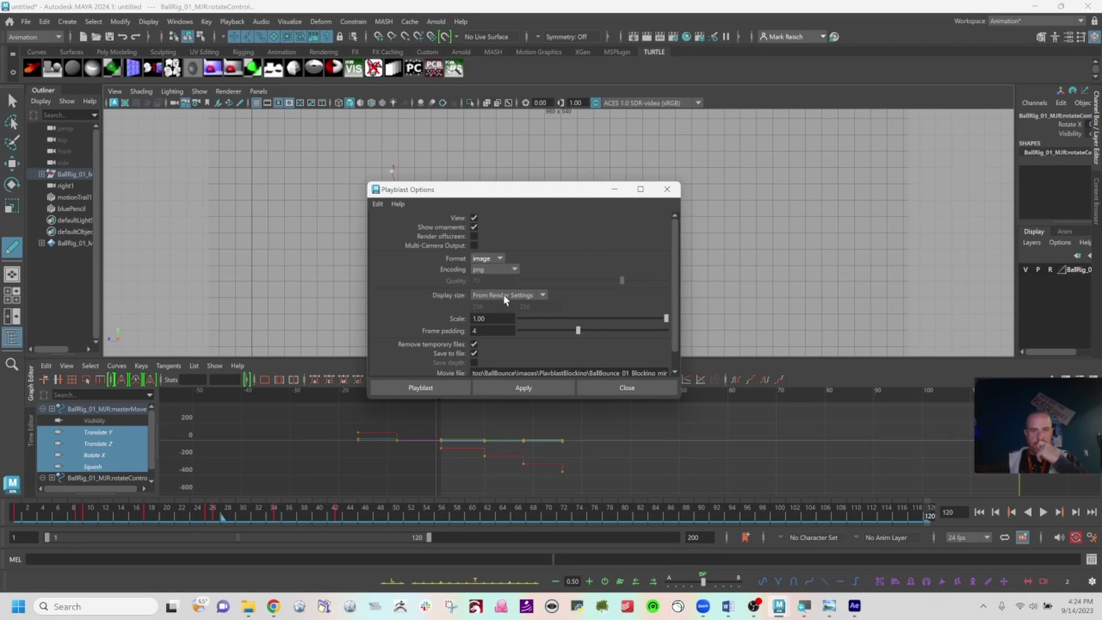
pyautogui.scroll(-1, 549, 315)
pyautogui.scroll(1, 549, 317)
pyautogui.click(539, 296)
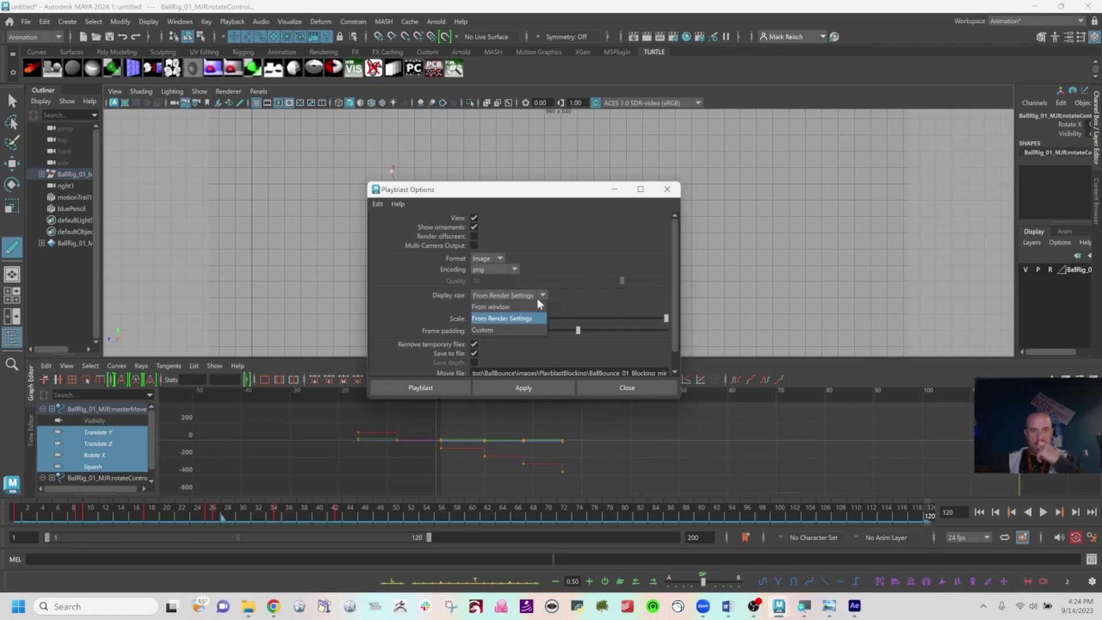
pyautogui.click(537, 298)
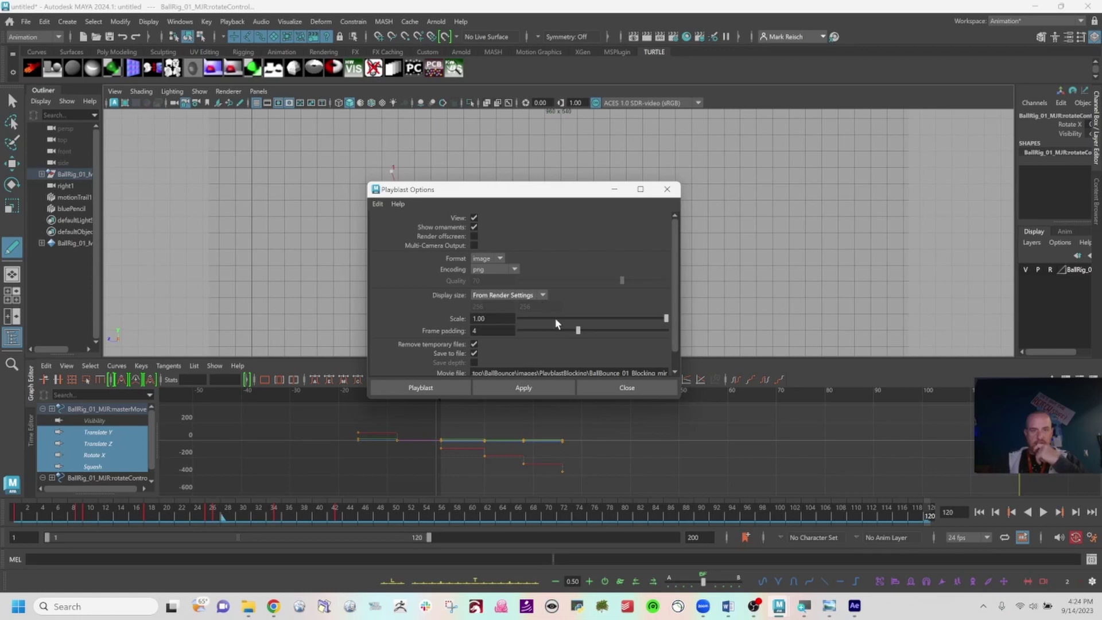
pyautogui.click(665, 191)
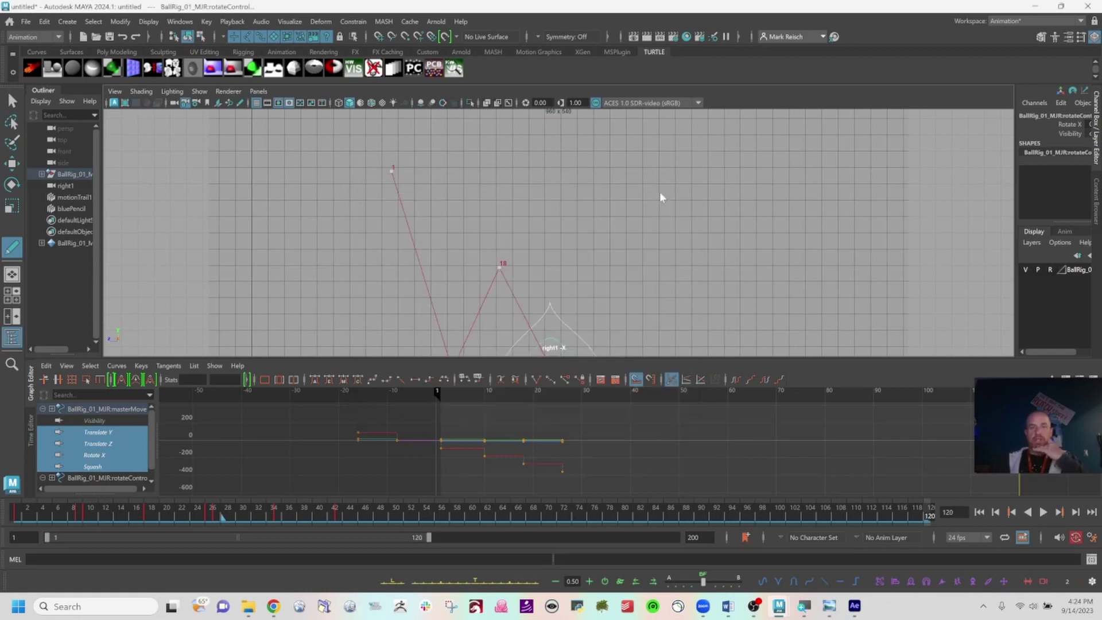
# Step: Set the renderable camera to right1 in the Render Settings
pyautogui.click(673, 37)
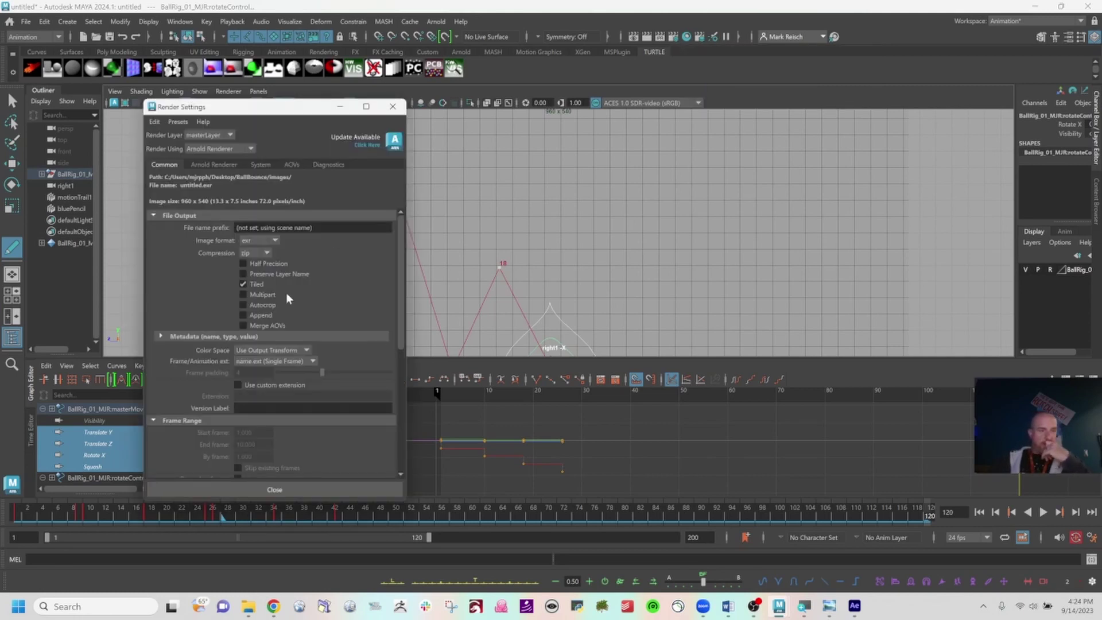
pyautogui.scroll(-6, 287, 297)
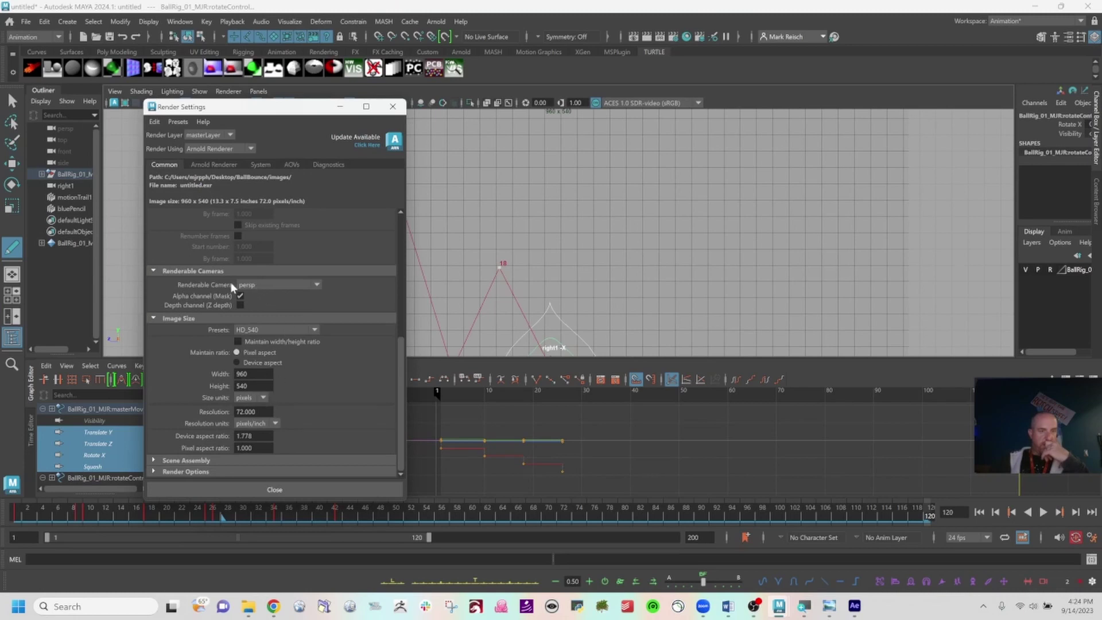
pyautogui.click(251, 285)
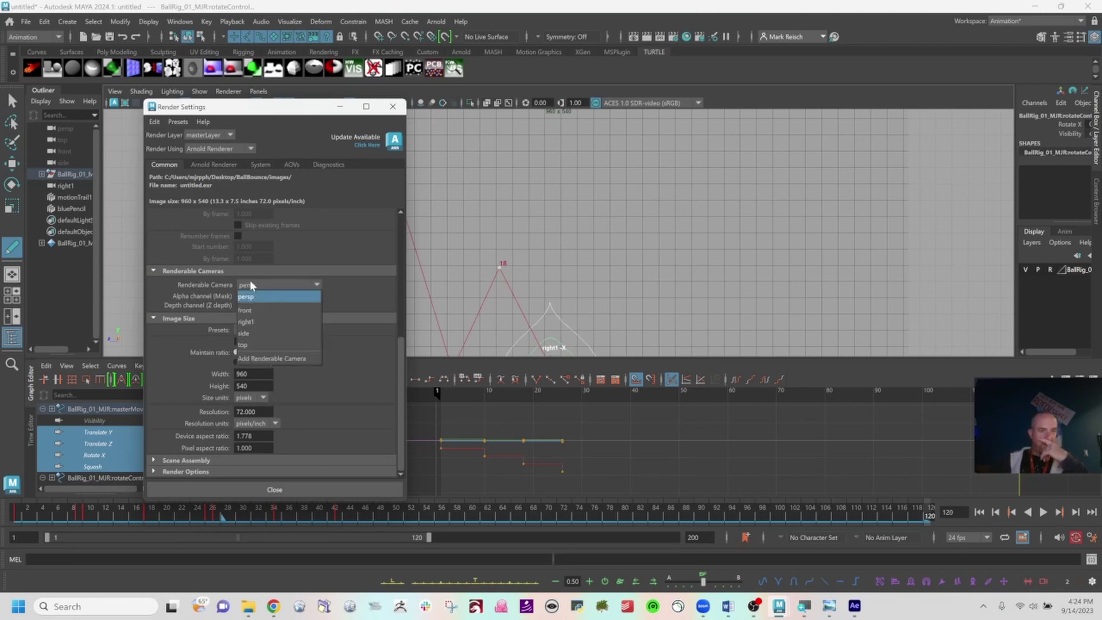
pyautogui.click(280, 107)
pyautogui.moveTo(231, 115); pyautogui.dragTo(700, 112)
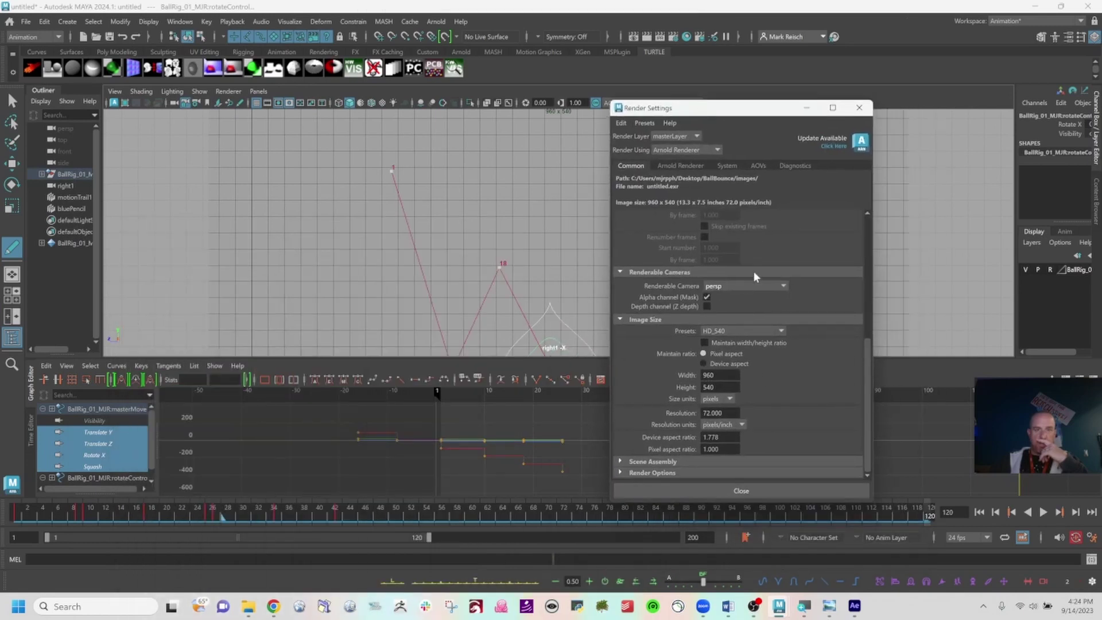
pyautogui.click(745, 284)
pyautogui.click(746, 323)
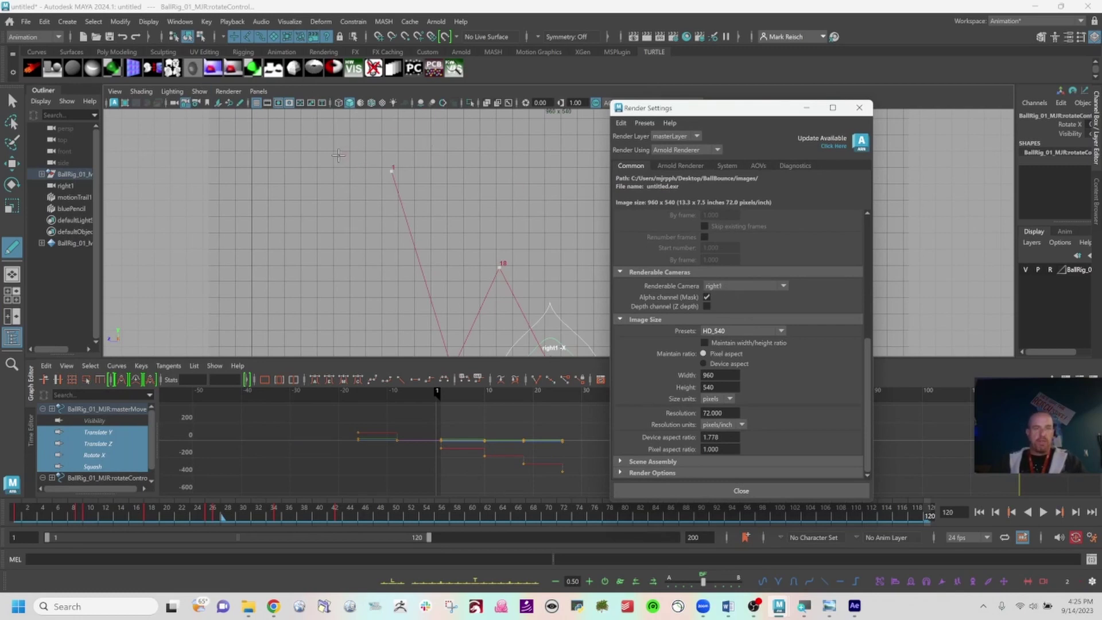
# Step: Select the right1 camera of the current view and rename it Cam
pyautogui.click(185, 103)
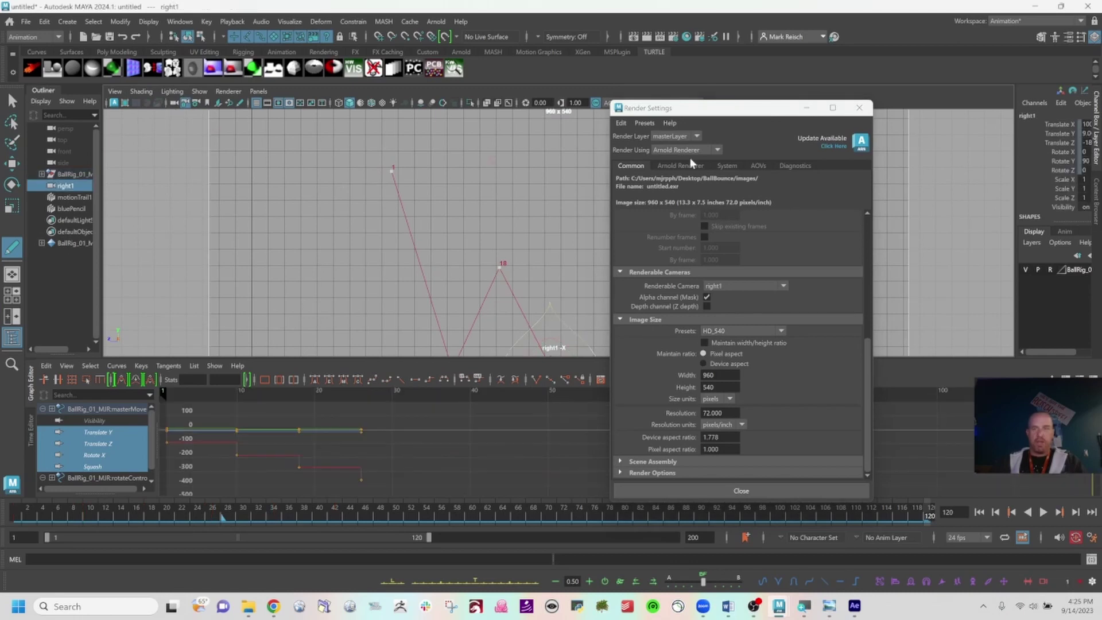
pyautogui.click(1030, 115)
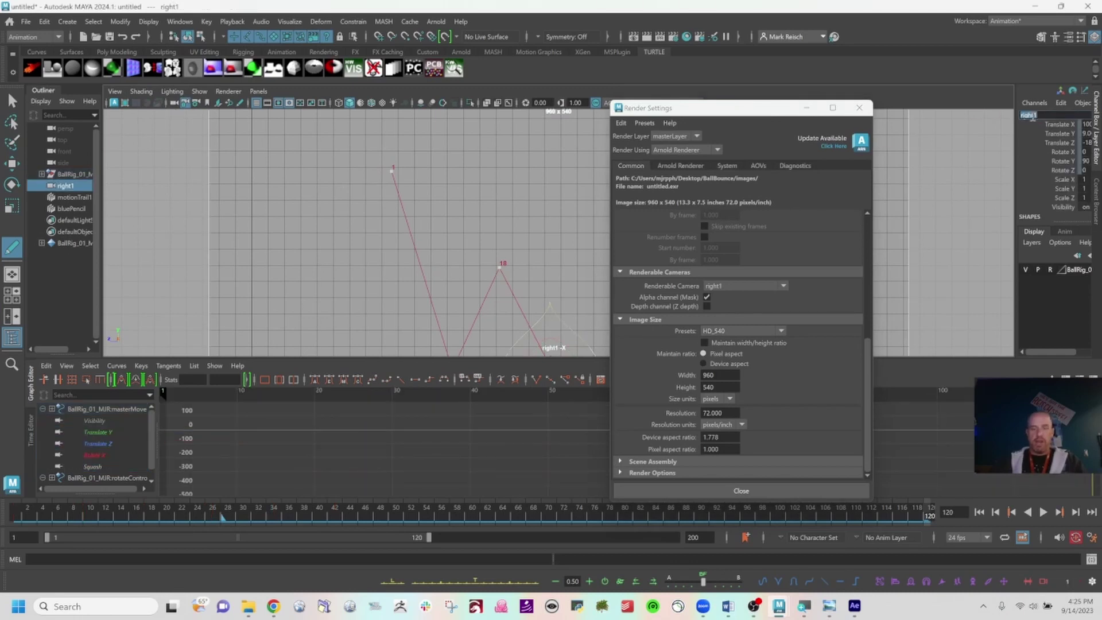
pyautogui.write('Cam')
pyautogui.press('Return')
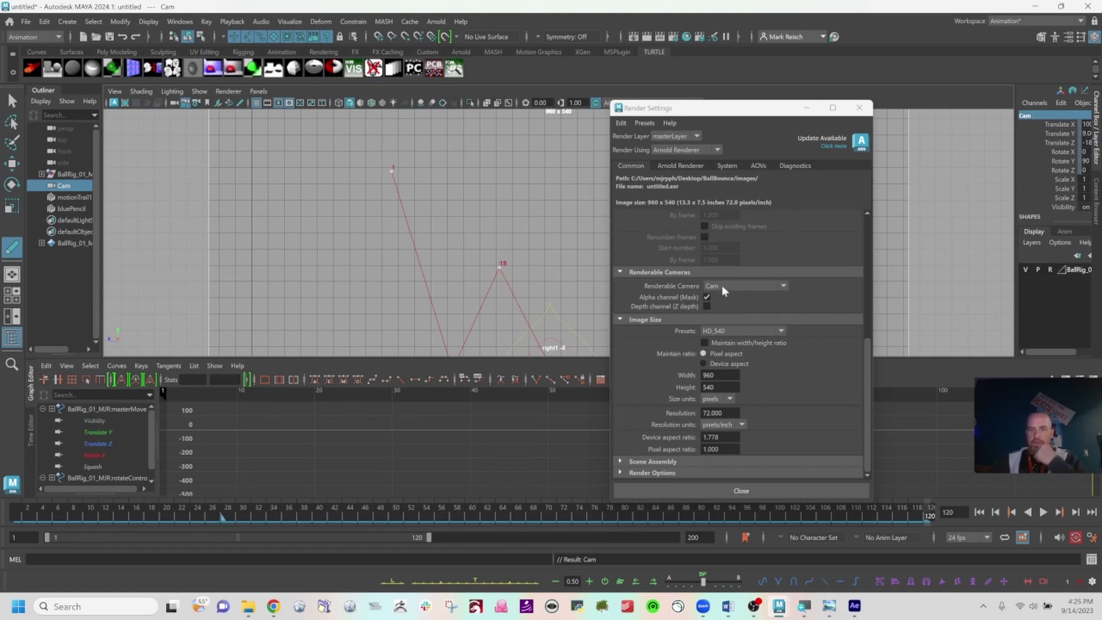
# Step: Close the Render Settings and playblast the animation again with the existing playblast options
pyautogui.click(700, 487)
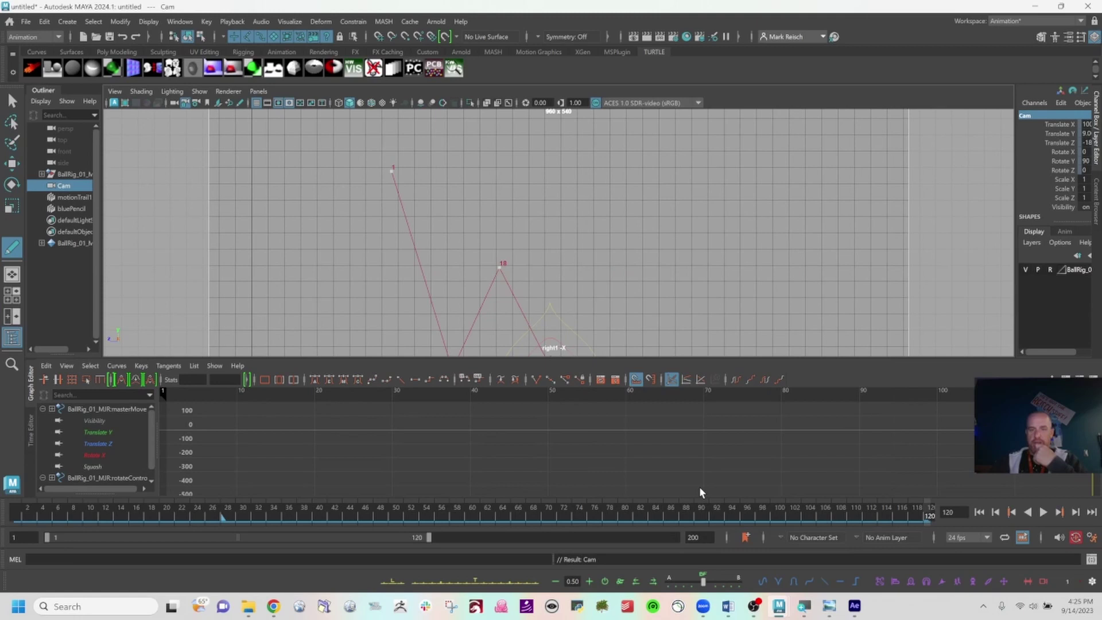
pyautogui.rightClick(536, 511)
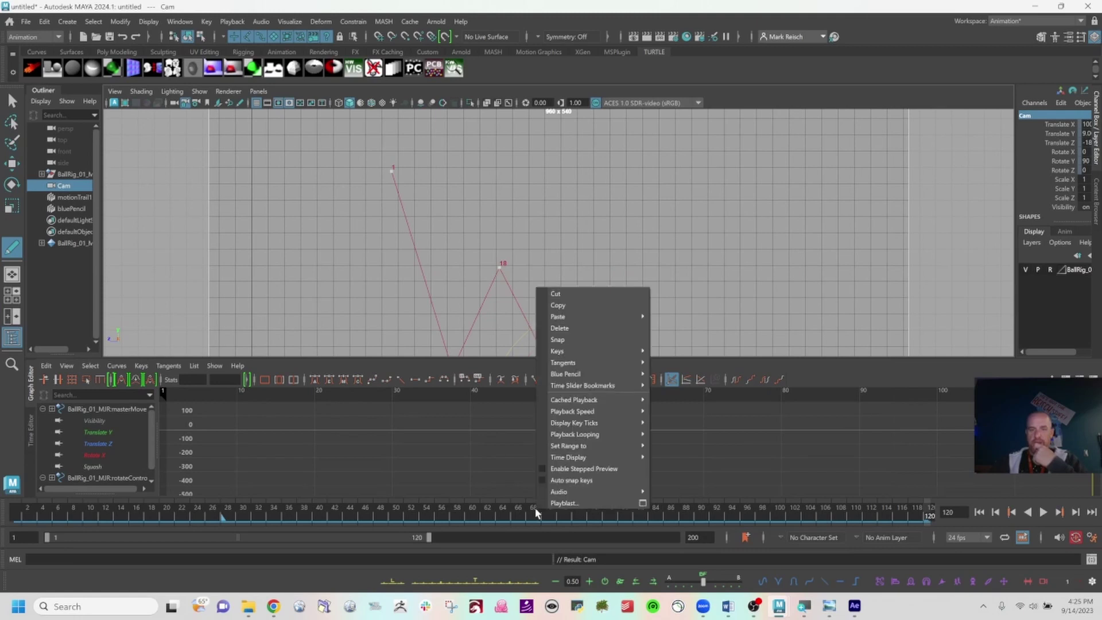
pyautogui.click(565, 503)
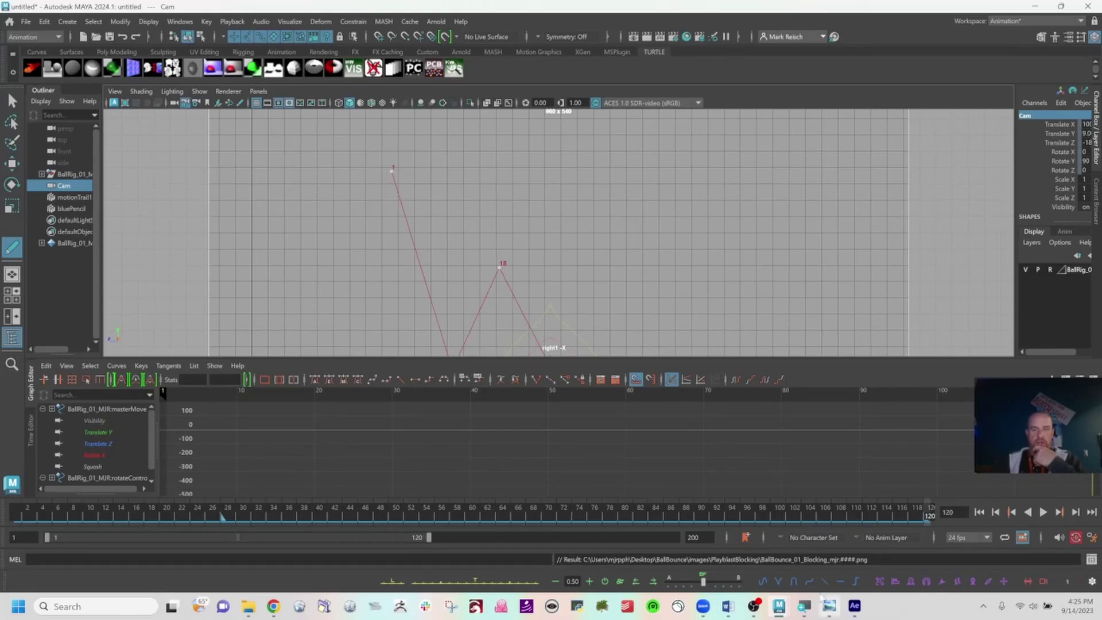
# Step: Switch to Adobe After Effects and delete the BallBounce_01_Blocking_mjr composition and its PNG sequence from the project
pyautogui.click(853, 609)
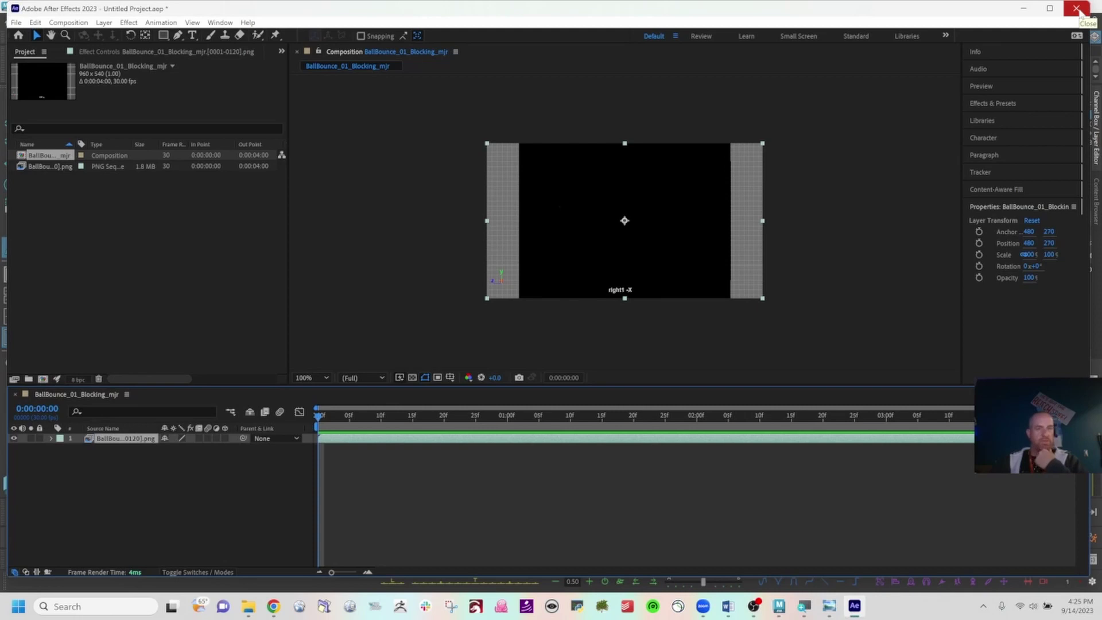
pyautogui.click(229, 181)
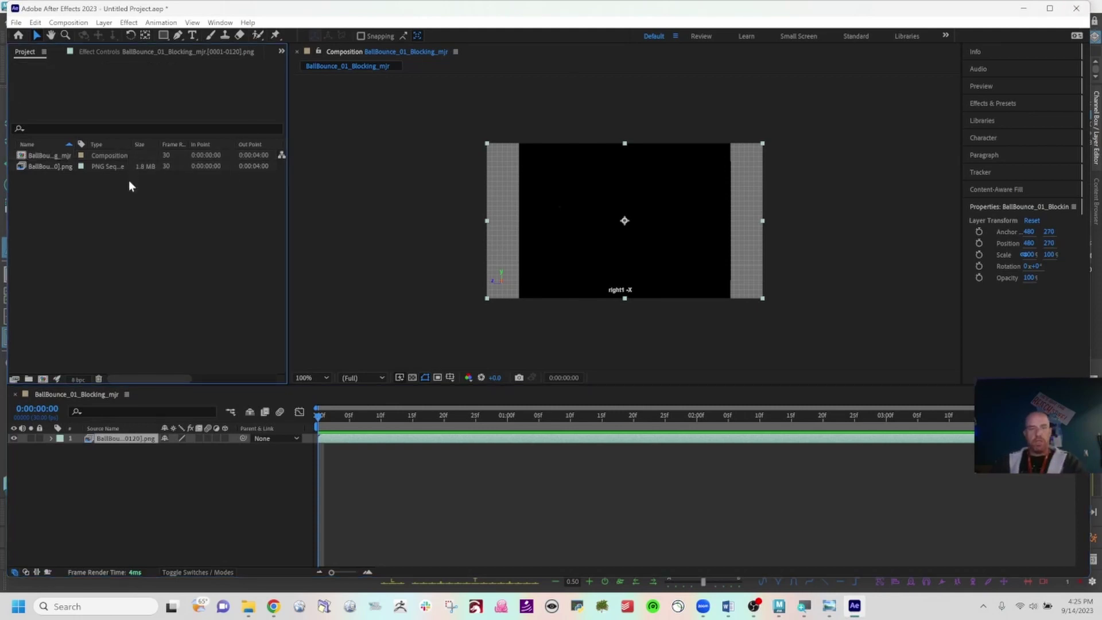
pyautogui.moveTo(129, 181); pyautogui.dragTo(22, 118)
pyautogui.press('Delete')
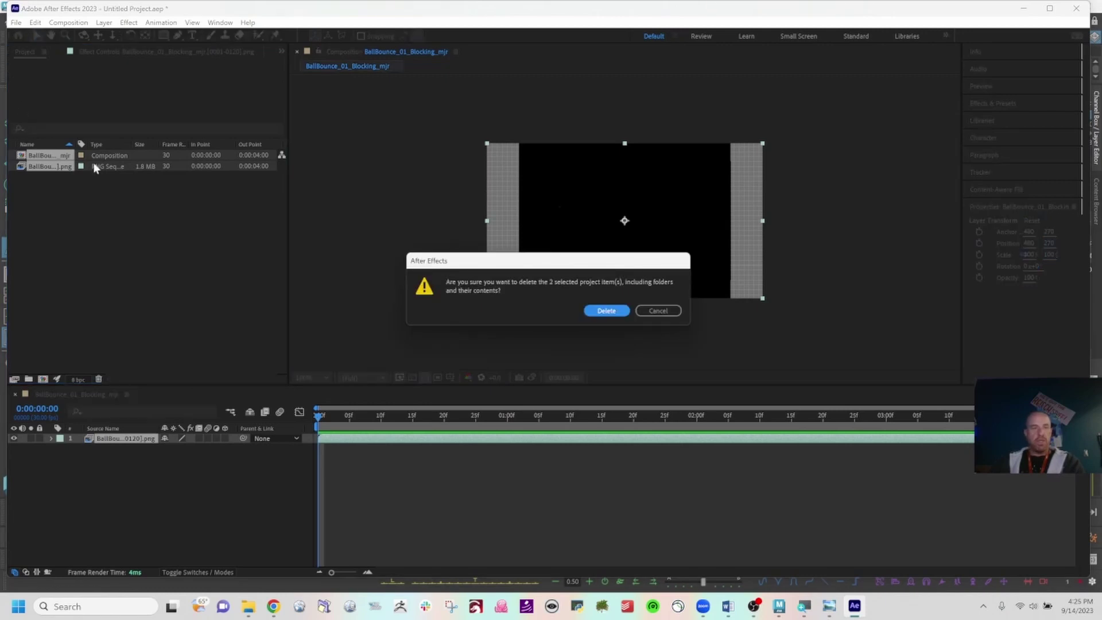
pyautogui.press('Return')
# Step: Import BallBounce_01_Blocking_mjr.0001.png again as a PNG sequence with Create Composition enabled
pyautogui.rightClick(68, 192)
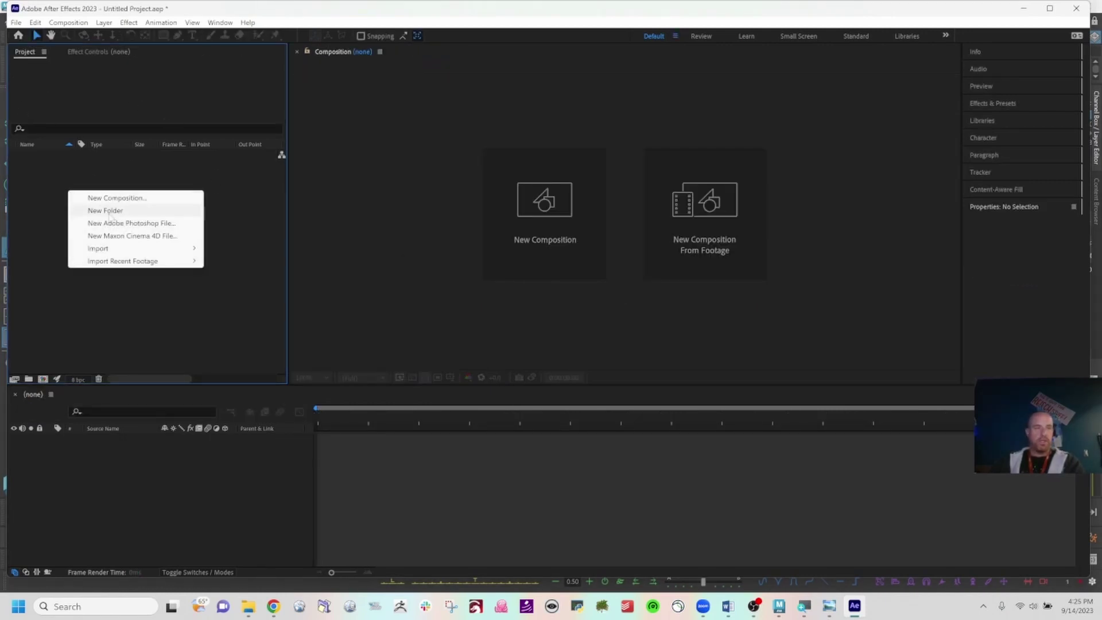
pyautogui.moveTo(184, 248)
pyautogui.click(220, 249)
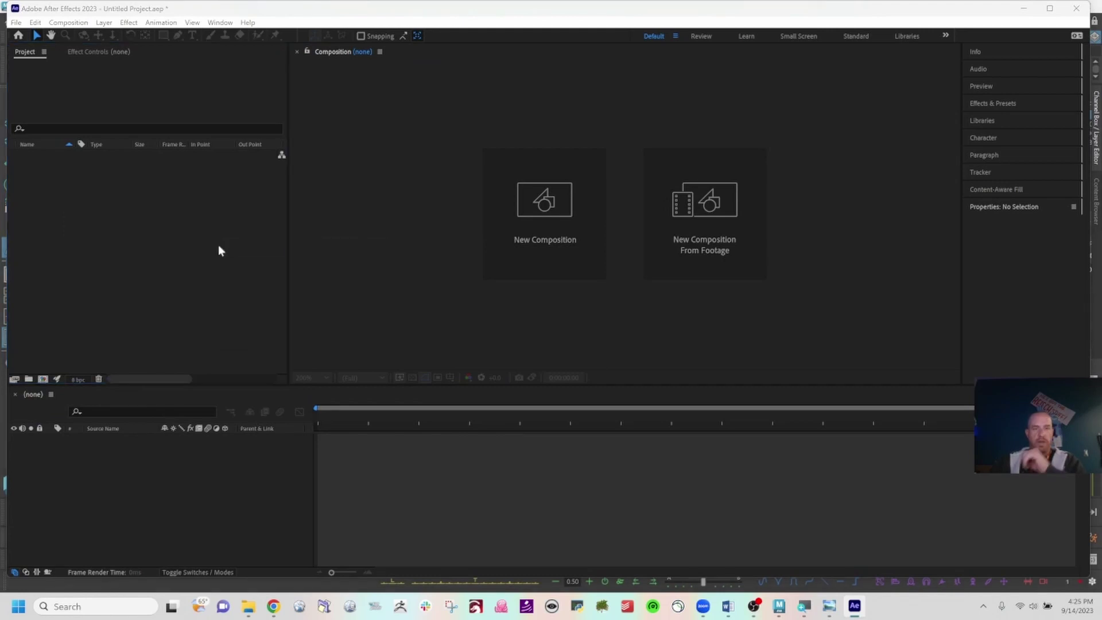
pyautogui.click(183, 135)
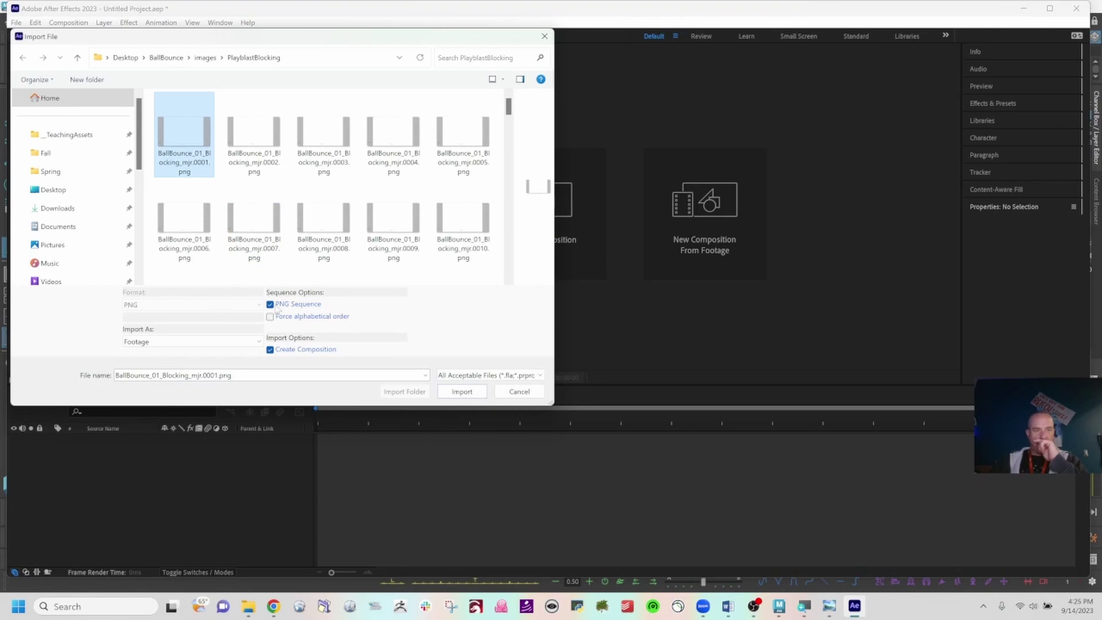
pyautogui.click(459, 390)
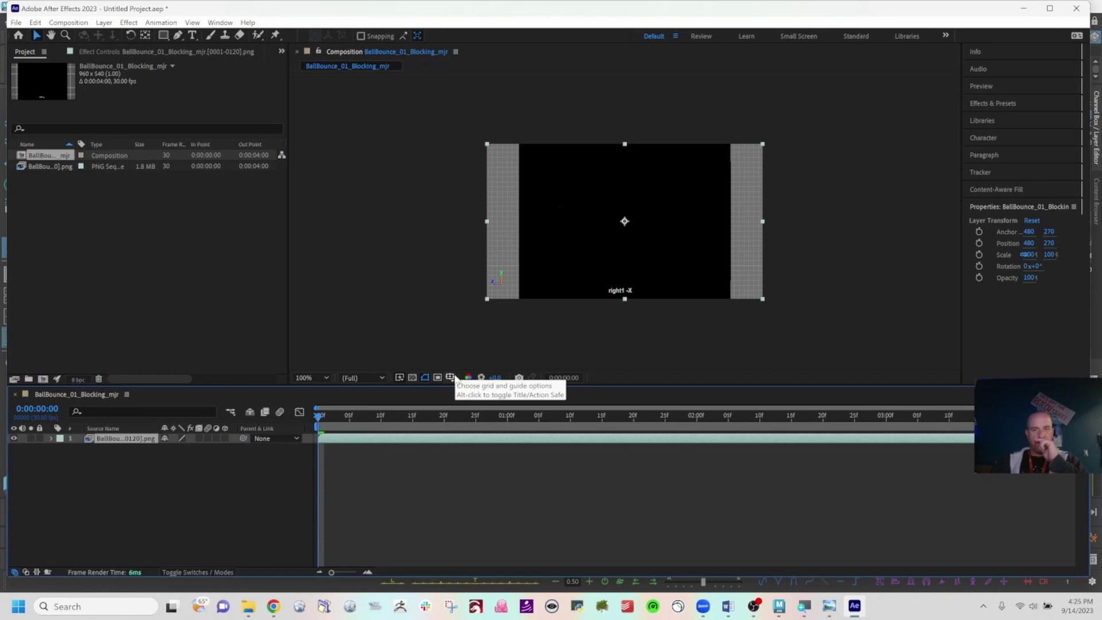
# Step: Scrub the reimported sequence back to the first frame and magnify the composition to 400% to inspect the black area
pyautogui.moveTo(353, 425); pyautogui.dragTo(213, 428)
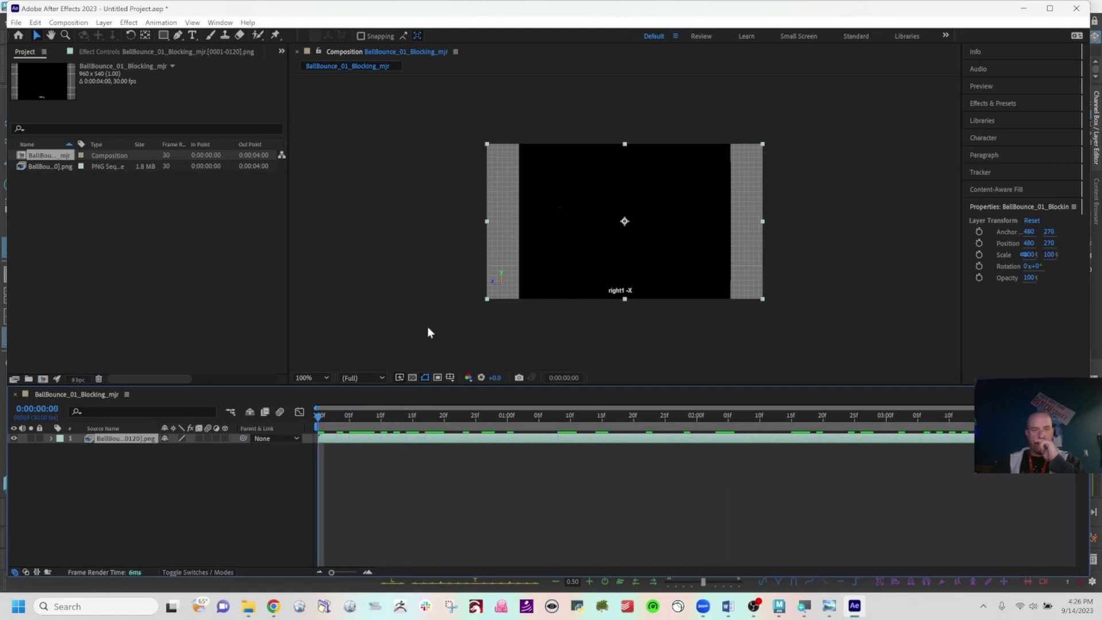
pyautogui.press('.')
pyautogui.press('.')
pyautogui.press('.')
pyautogui.press('.')
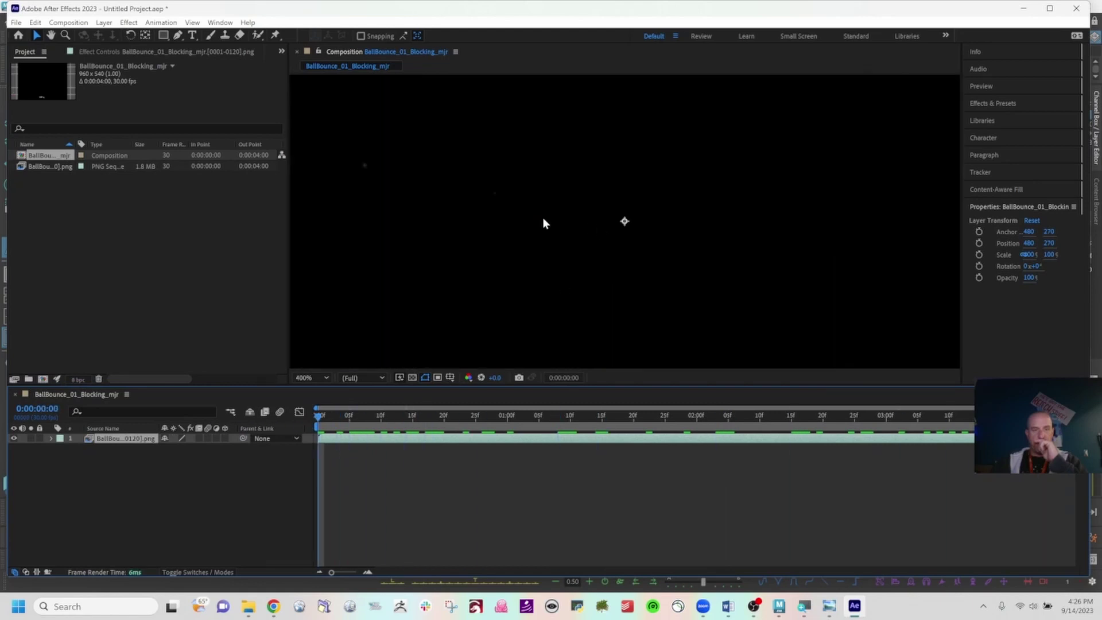
pyautogui.moveTo(490, 209); pyautogui.dragTo(564, 225)
pyautogui.press('v')
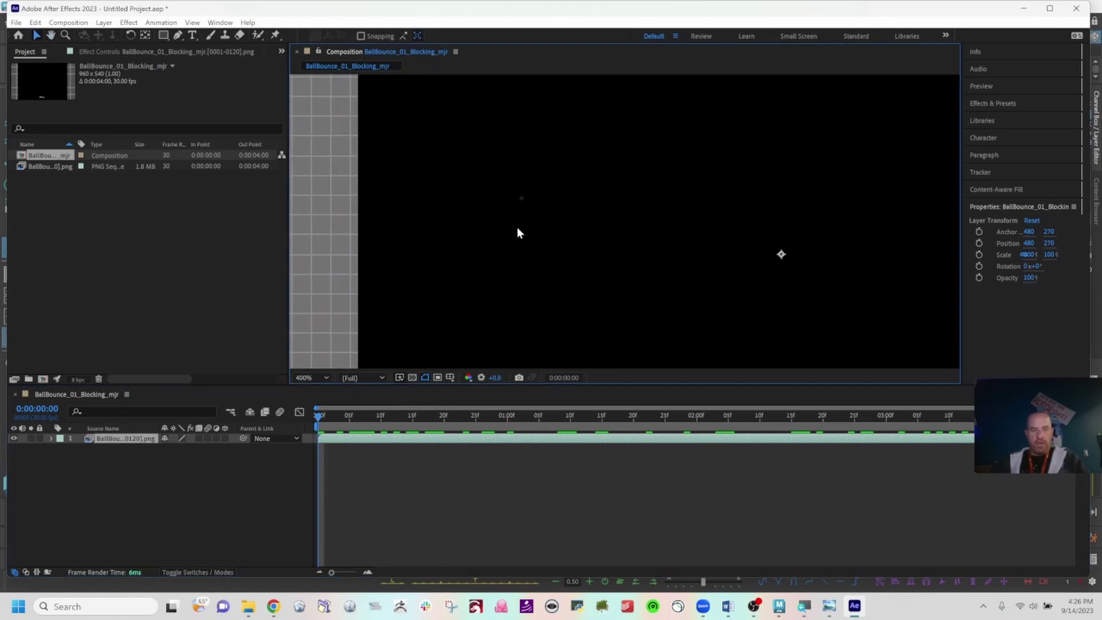
# Step: Switch to Autodesk Maya, scrub through the timeline to check the ball in the camera view, and return to frame 1
pyautogui.hotkey('alt', 'Tab')
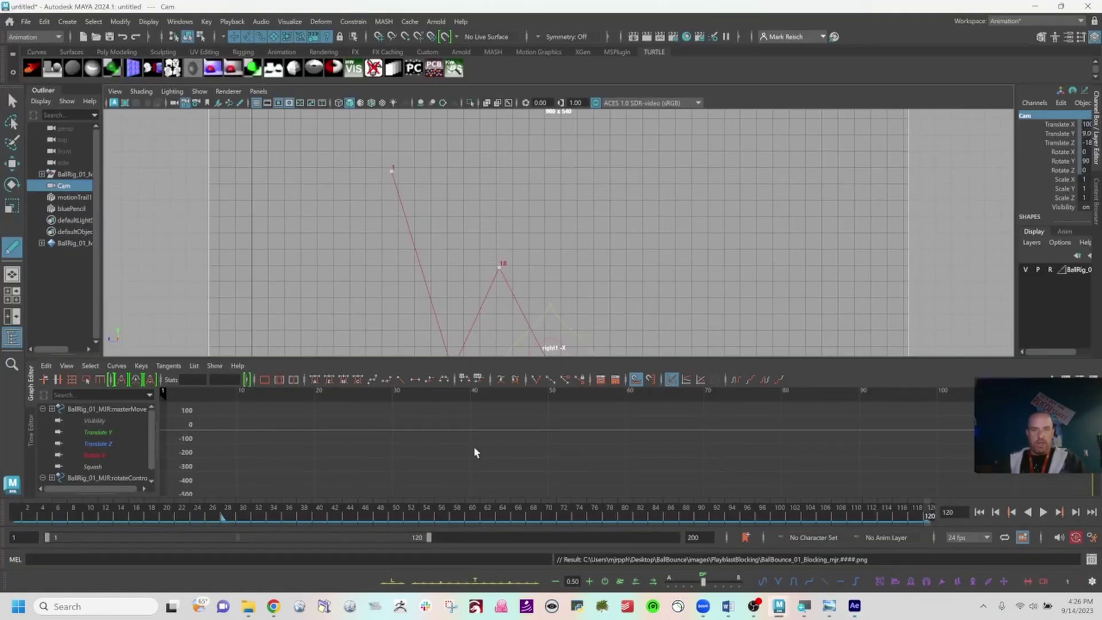
pyautogui.moveTo(293, 515)
pyautogui.mouseDown()
pyautogui.moveTo(20, 515)
pyautogui.moveTo(413, 513)
pyautogui.moveTo(19, 514)
pyautogui.mouseUp()
pyautogui.moveTo(177, 514); pyautogui.dragTo(18, 519)
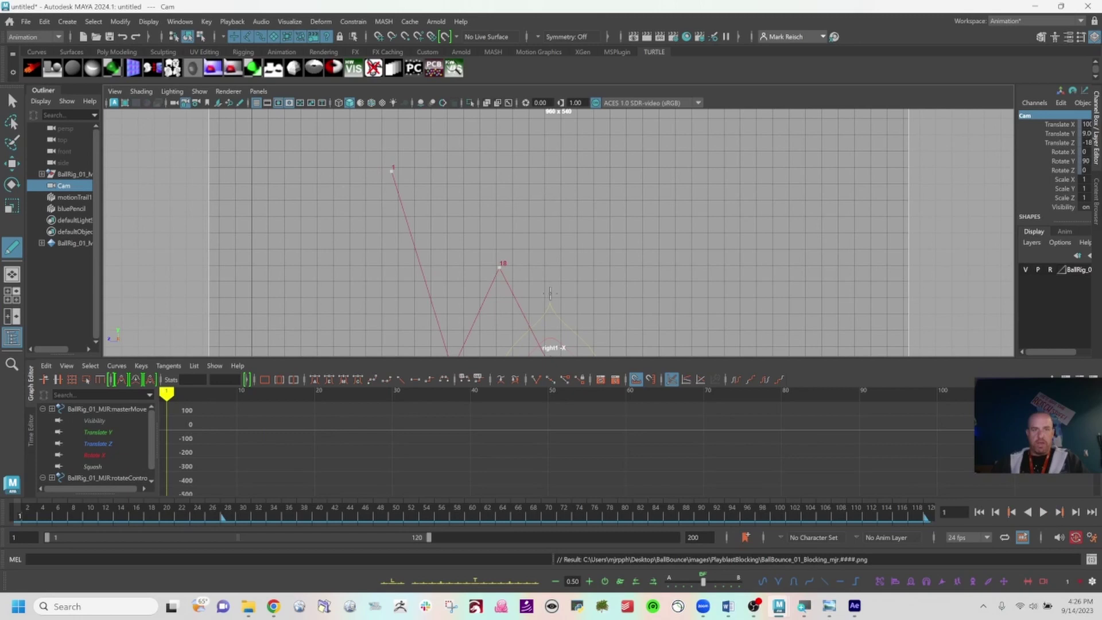
pyautogui.press('w')
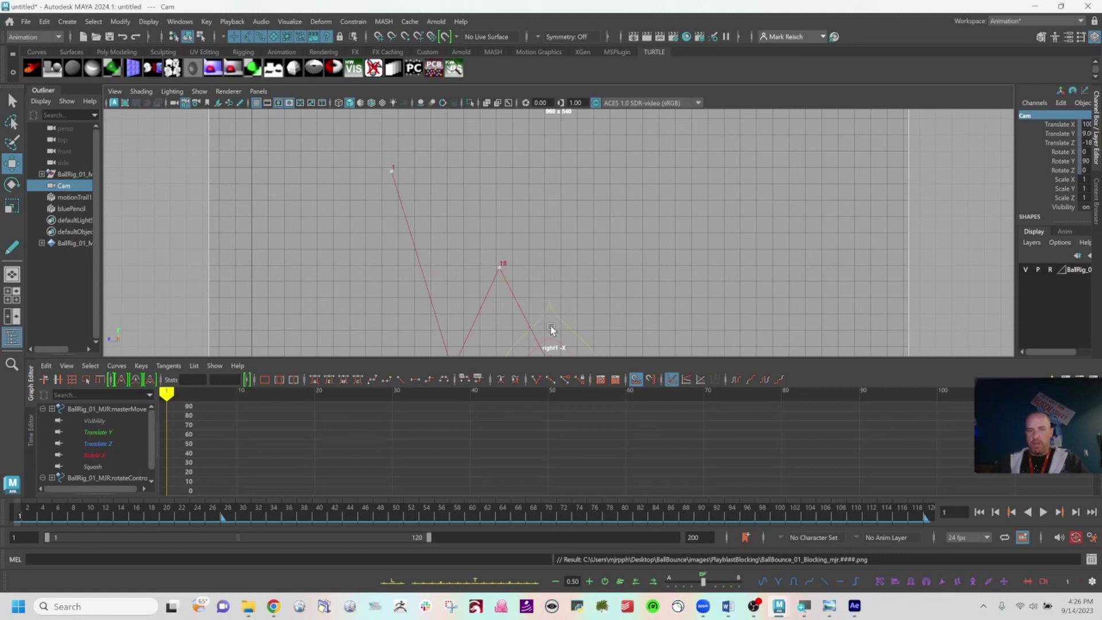
pyautogui.moveTo(428, 512); pyautogui.dragTo(13, 504)
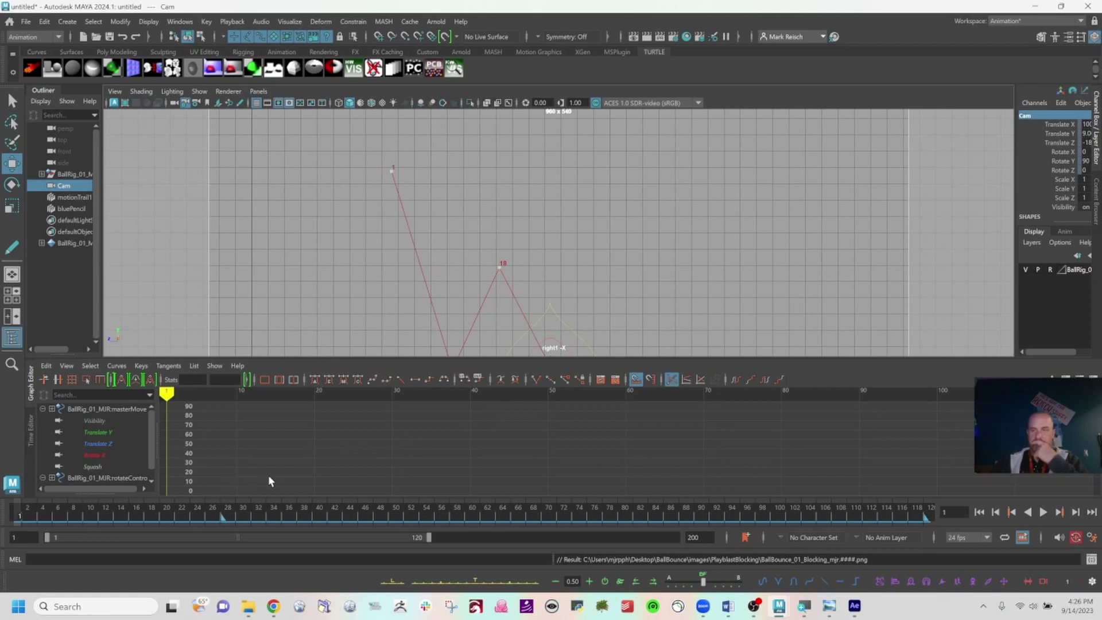
# Step: Flush the cached playback and play the animation from frame 1
pyautogui.rightClick(1021, 537)
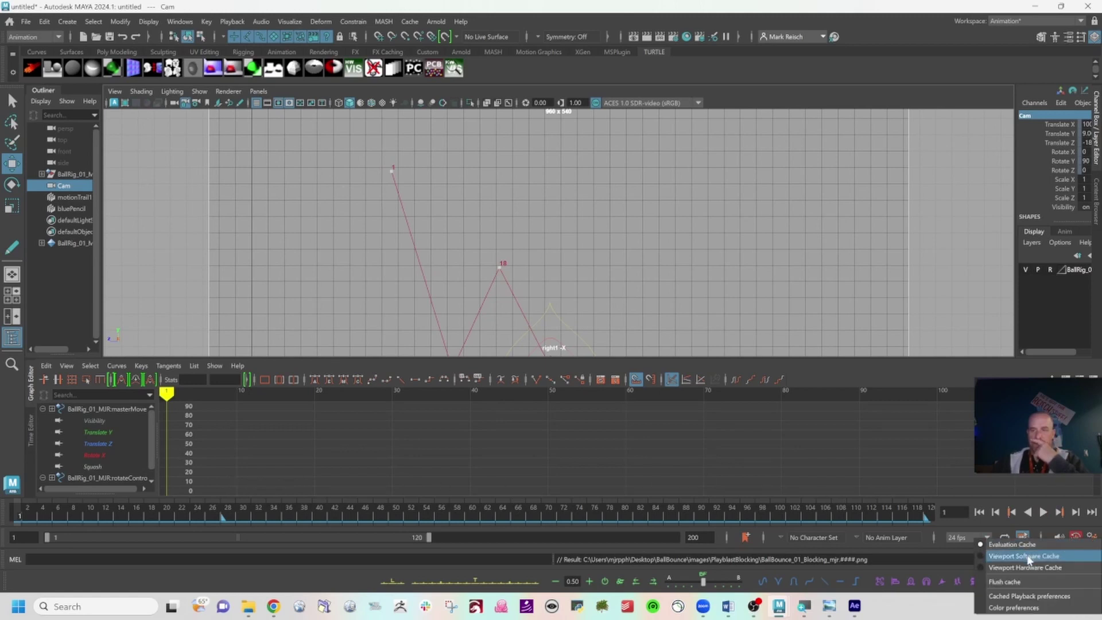
pyautogui.click(1015, 582)
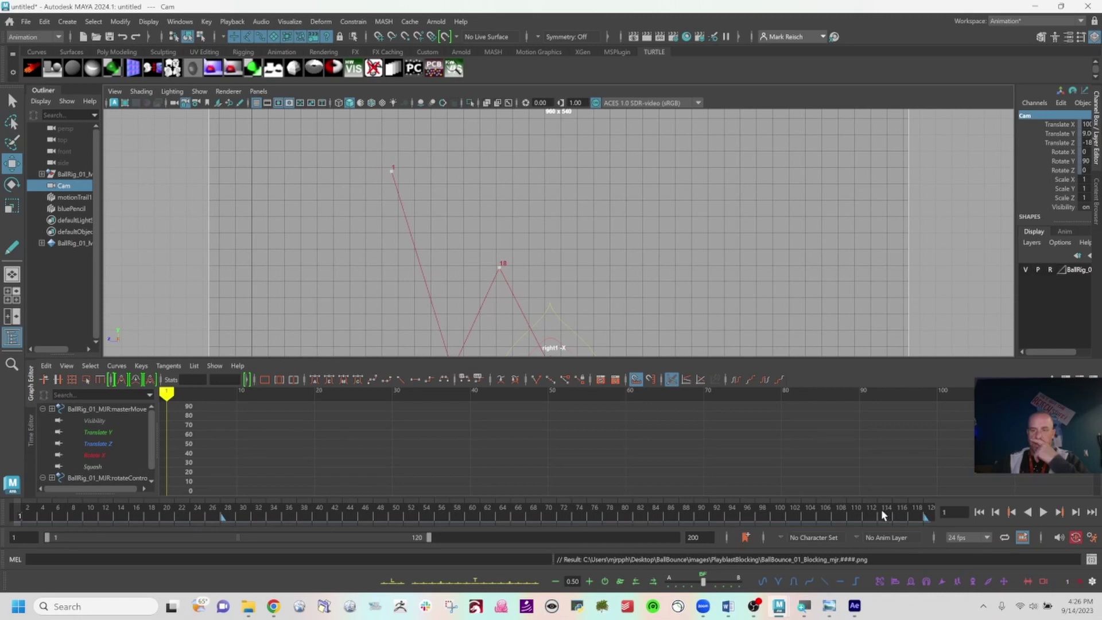
pyautogui.hotkey('alt', 'v')
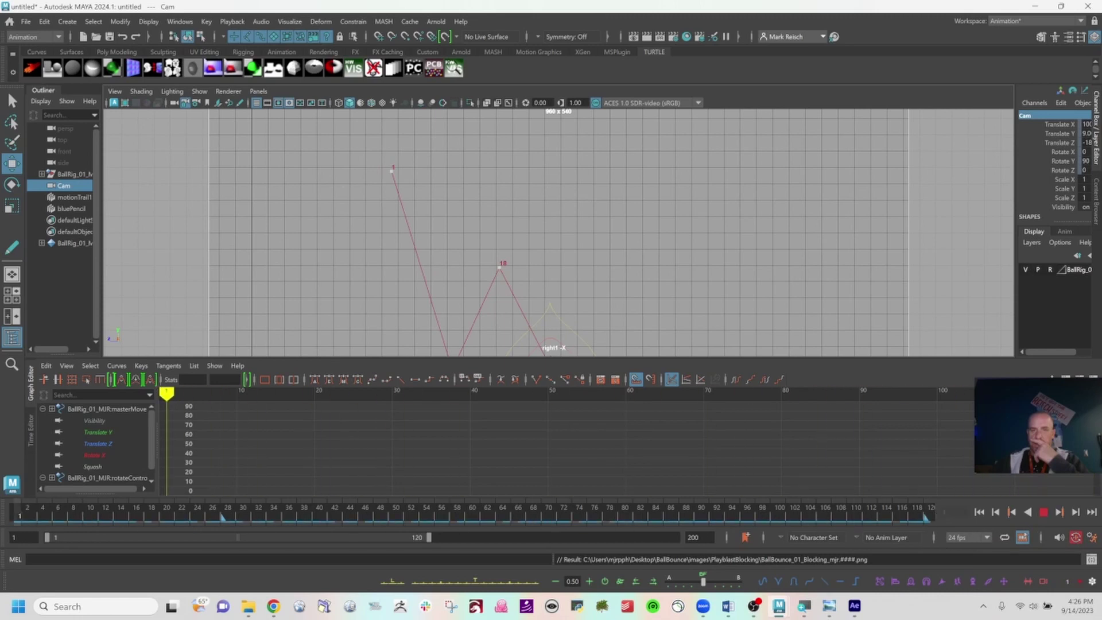
# Step: Go to frame 28 and try to delete its Blue Pencil frame
pyautogui.click(225, 532)
pyautogui.rightClick(225, 518)
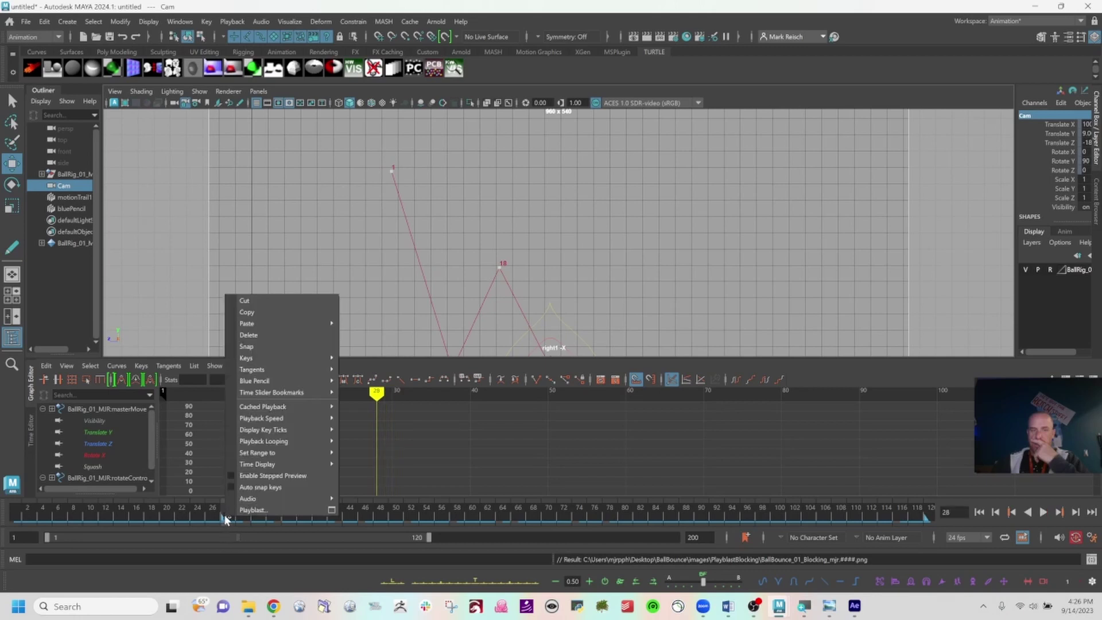
pyautogui.moveTo(297, 405)
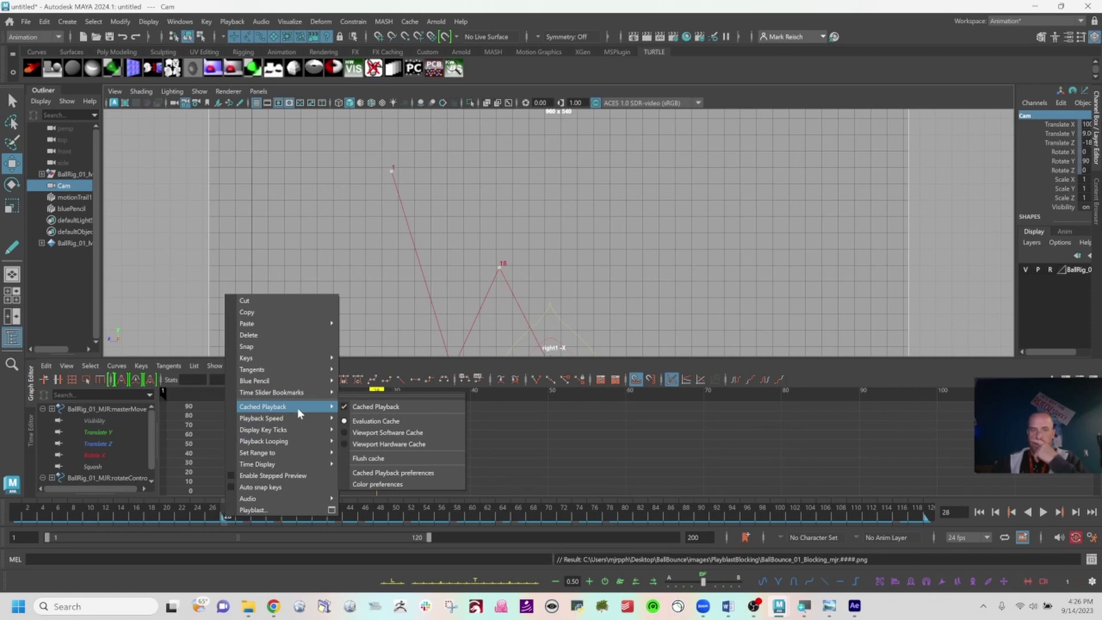
pyautogui.moveTo(292, 439)
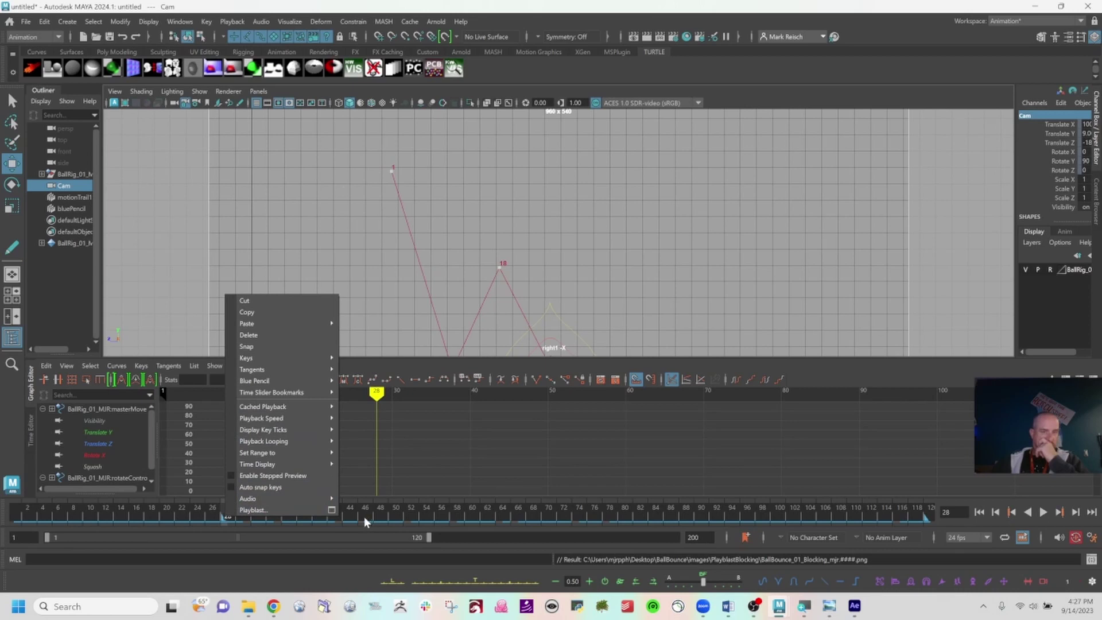
pyautogui.moveTo(306, 383)
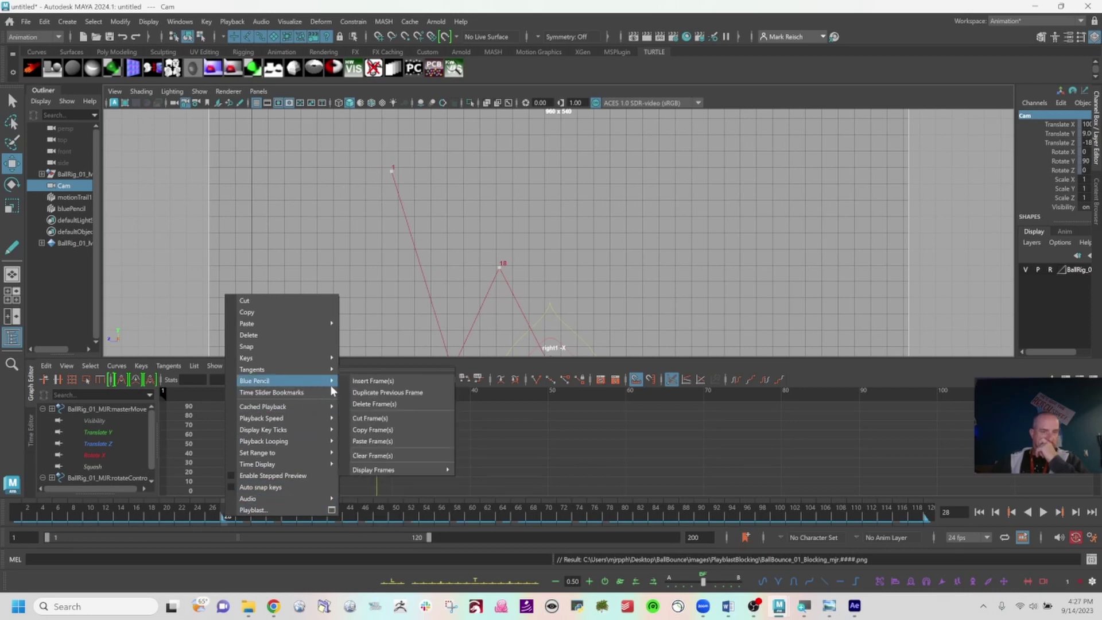
pyautogui.click(408, 403)
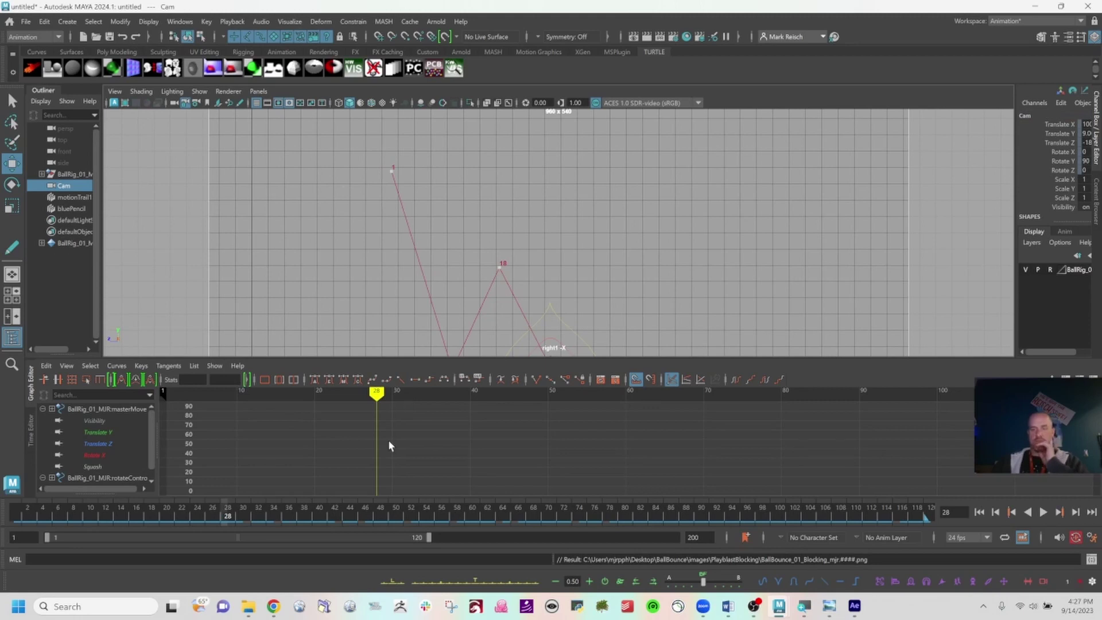
# Step: Show the front and camera views side by side, scrubbing and playing the animation to compare the ball in both
pyautogui.moveTo(377, 512); pyautogui.dragTo(120, 512)
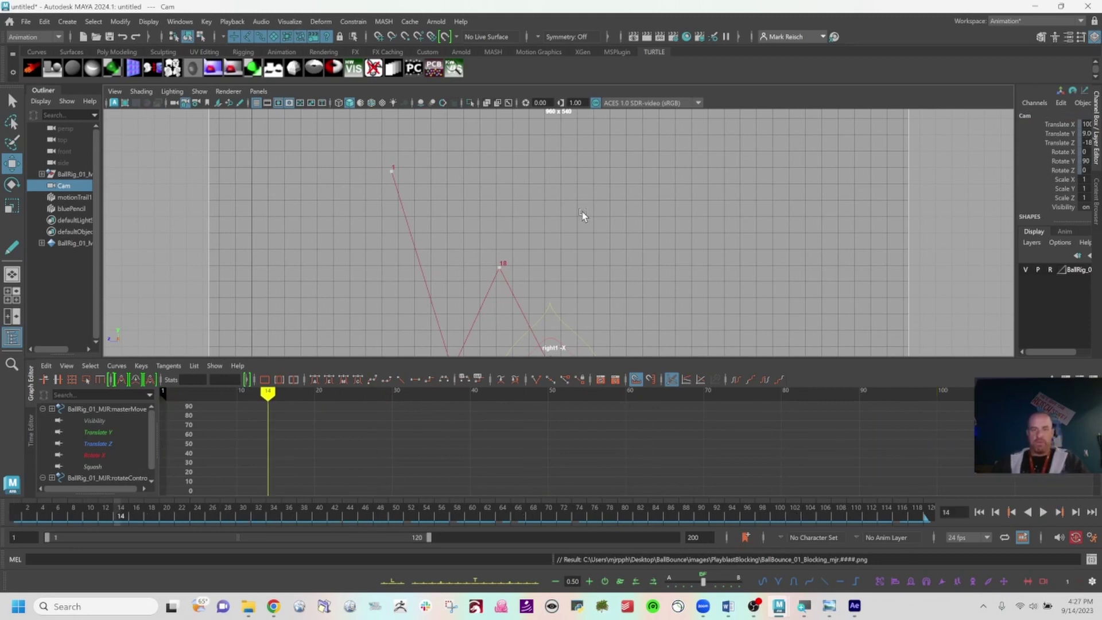
pyautogui.press('space')
pyautogui.moveTo(195, 511); pyautogui.dragTo(527, 507)
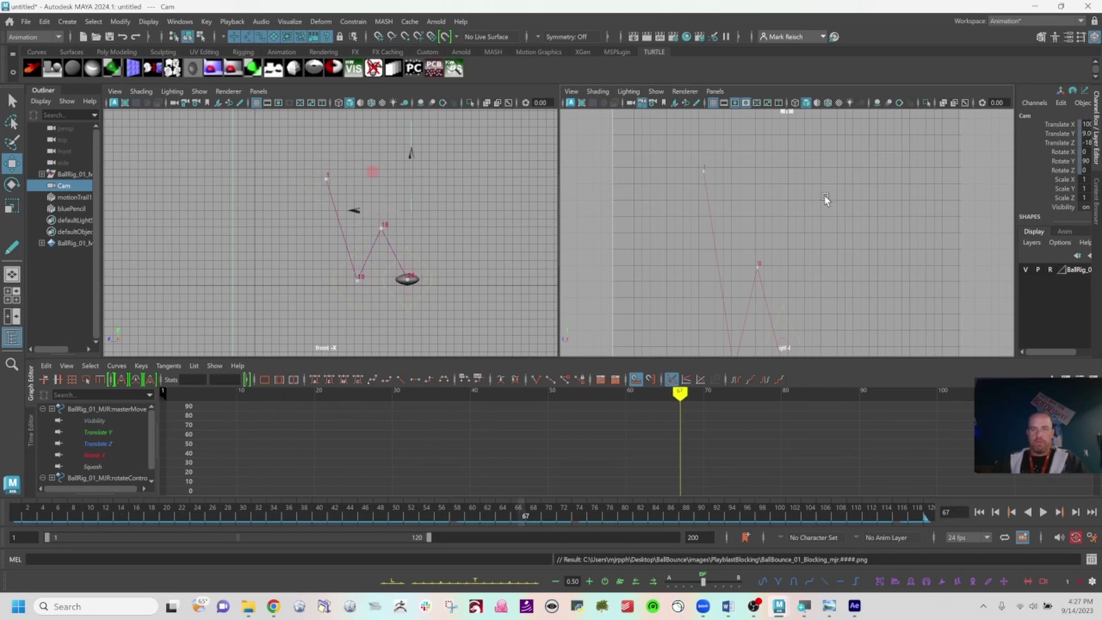
pyautogui.hotkey('alt', 'v')
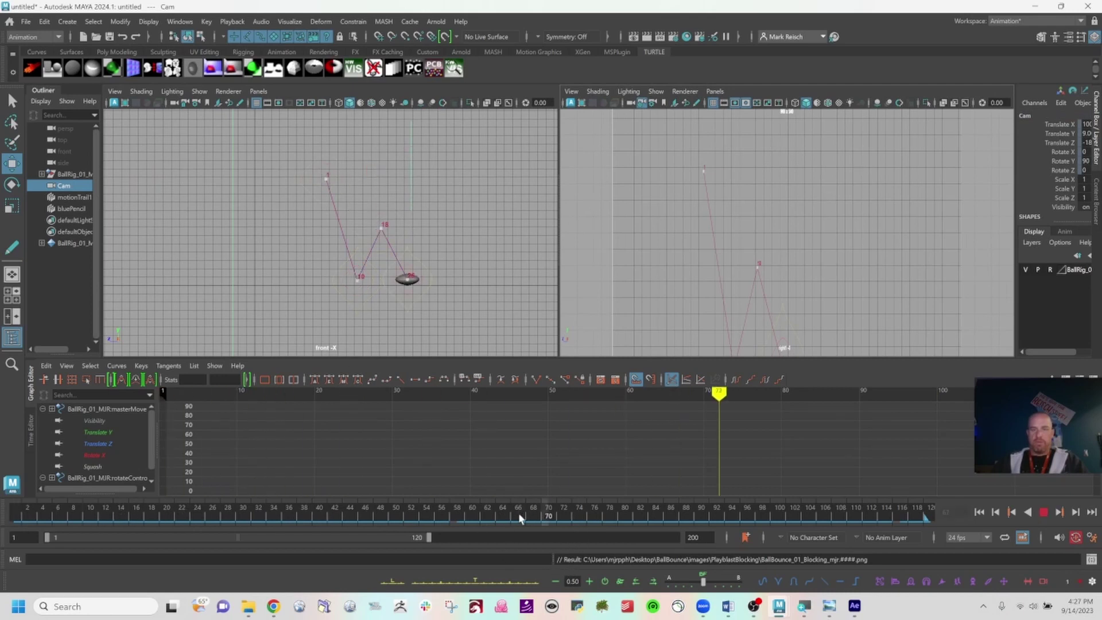
pyautogui.hotkey('alt', 'v')
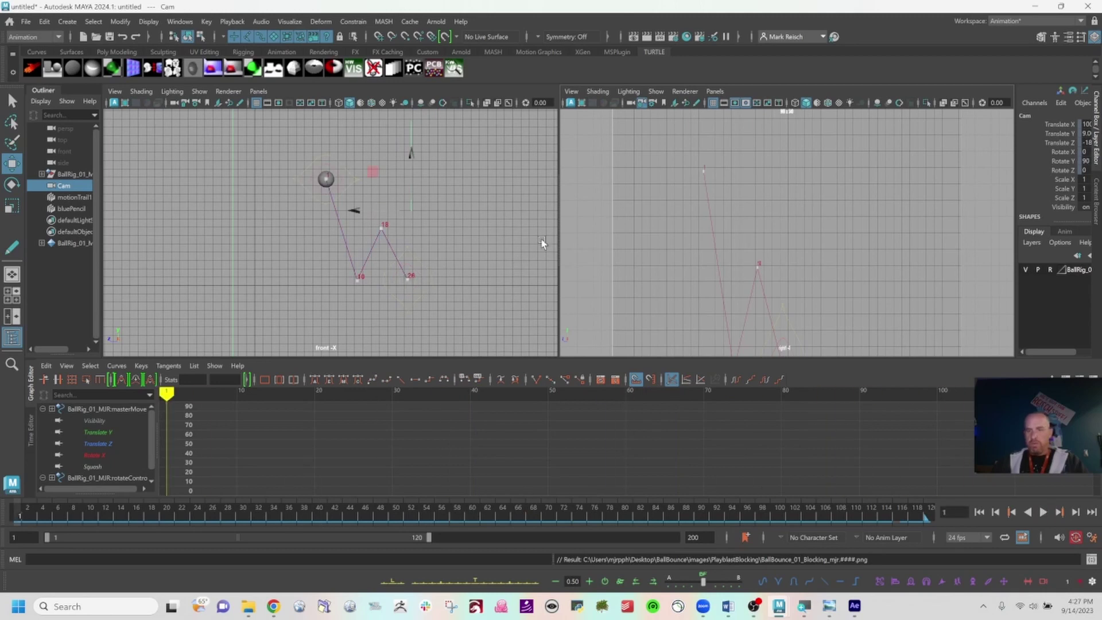
# Step: Widen the camera view beside the front view and try to turn on View Sequence Time for it
pyautogui.moveTo(550, 243)
pyautogui.mouseDown()
pyautogui.moveTo(559, 241)
pyautogui.moveTo(374, 241)
pyautogui.moveTo(555, 243)
pyautogui.mouseUp()
pyautogui.moveTo(282, 249); pyautogui.dragTo(342, 267)
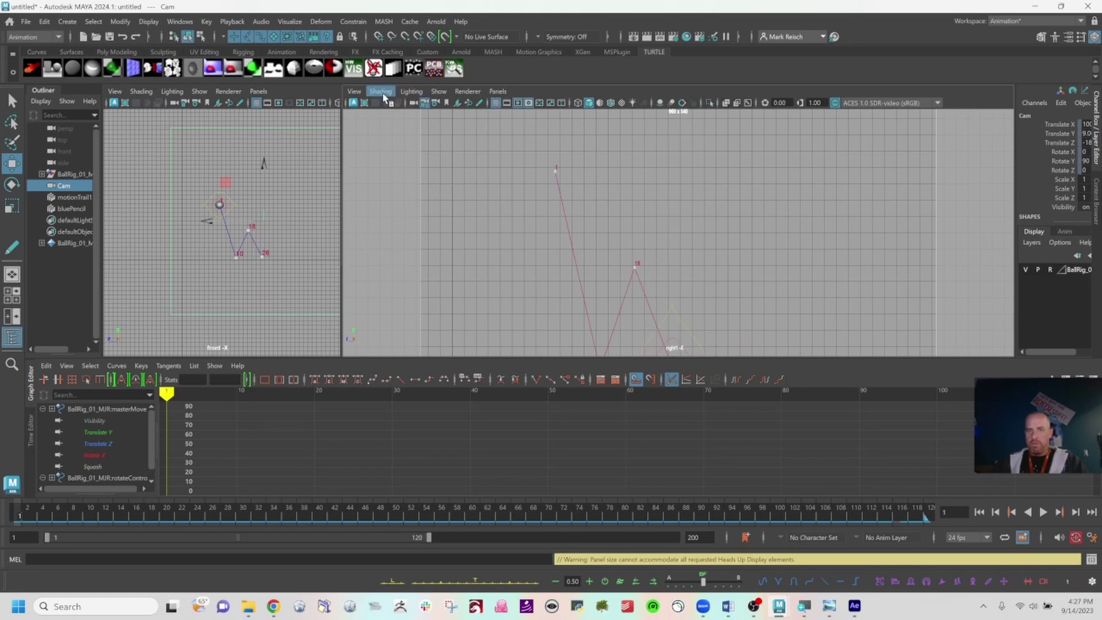
pyautogui.click(359, 96)
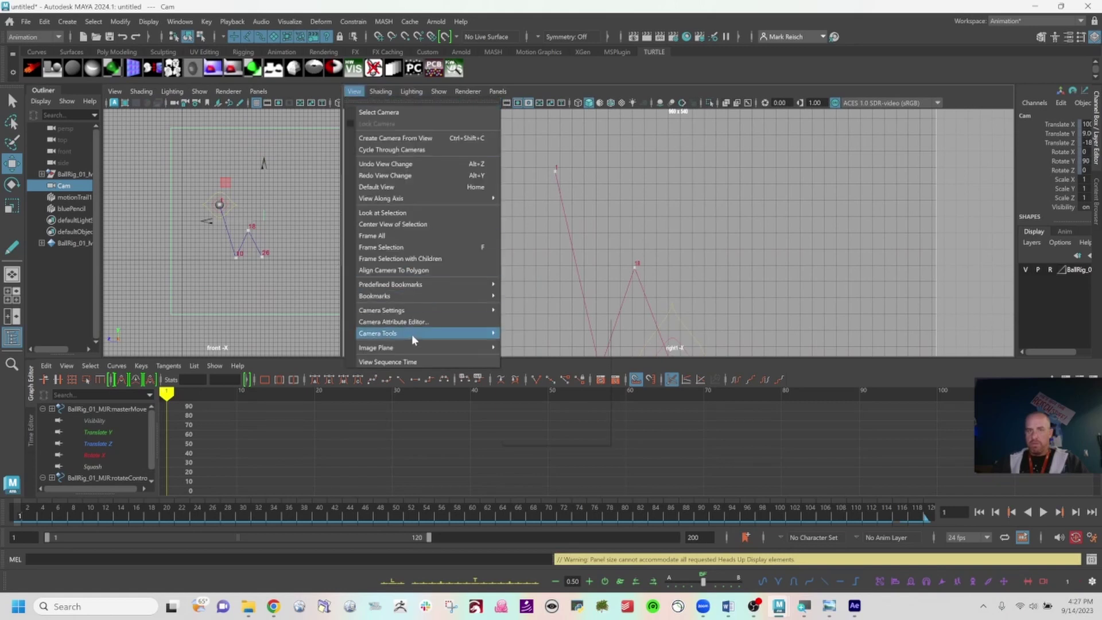
pyautogui.click(423, 361)
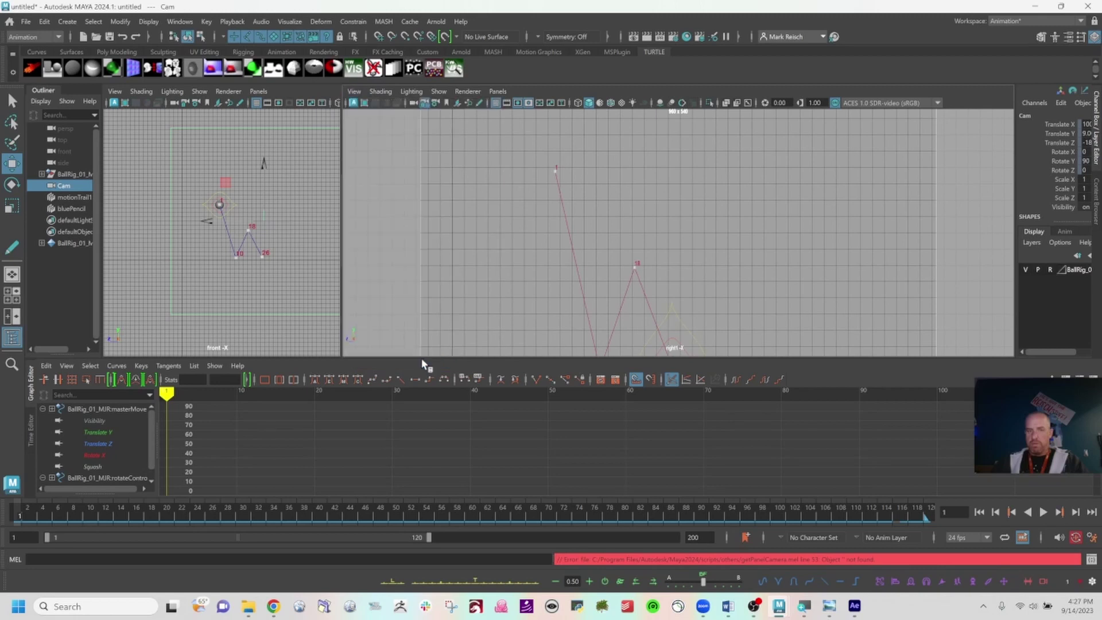
pyautogui.click(352, 92)
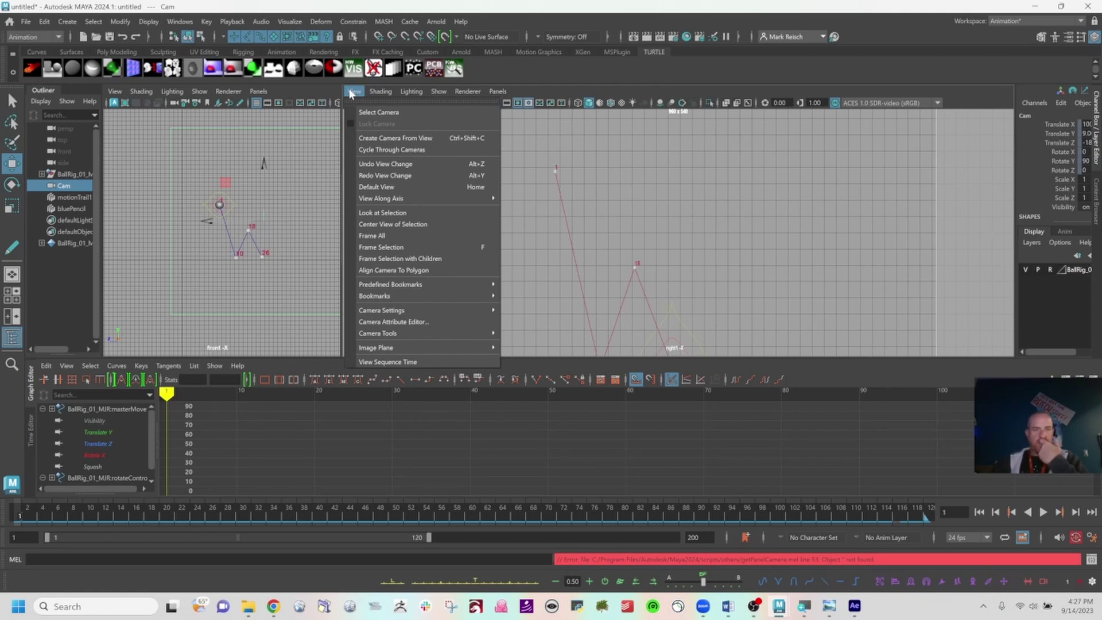
pyautogui.click(352, 92)
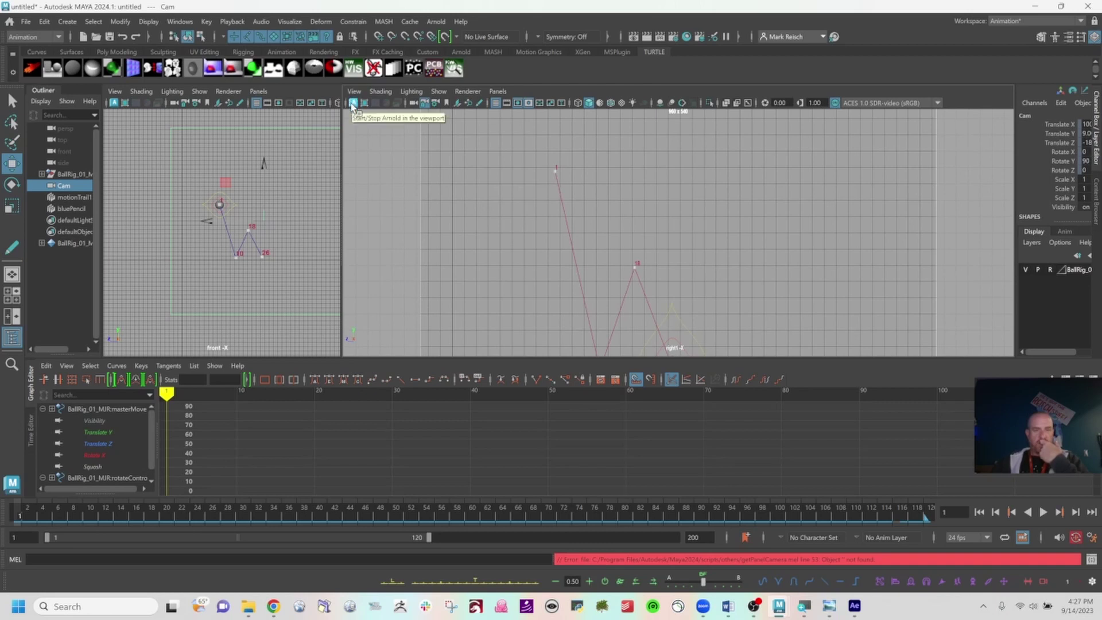
# Step: Activate the Select tool, play the animation in both views and return to frame 1
pyautogui.press('q')
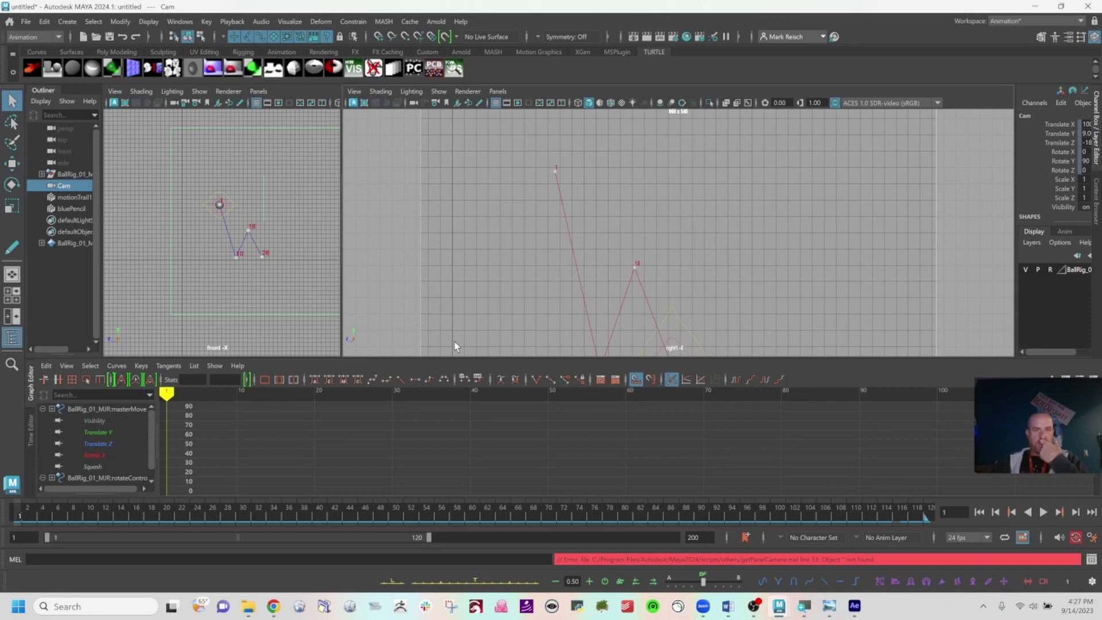
pyautogui.hotkey('alt', 'v')
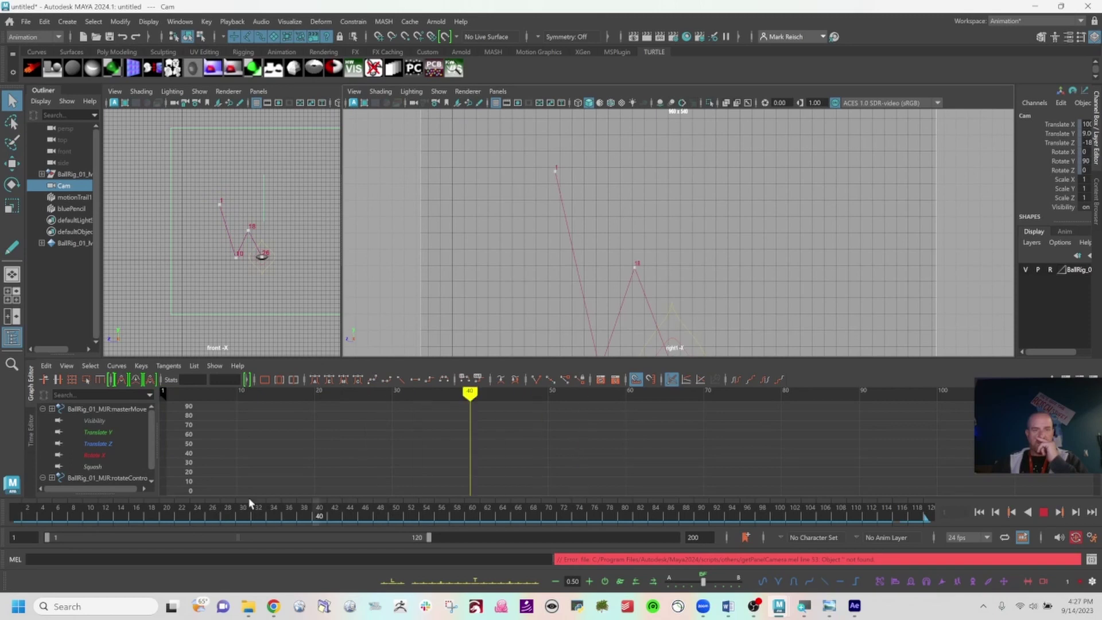
pyautogui.hotkey('alt', 'v')
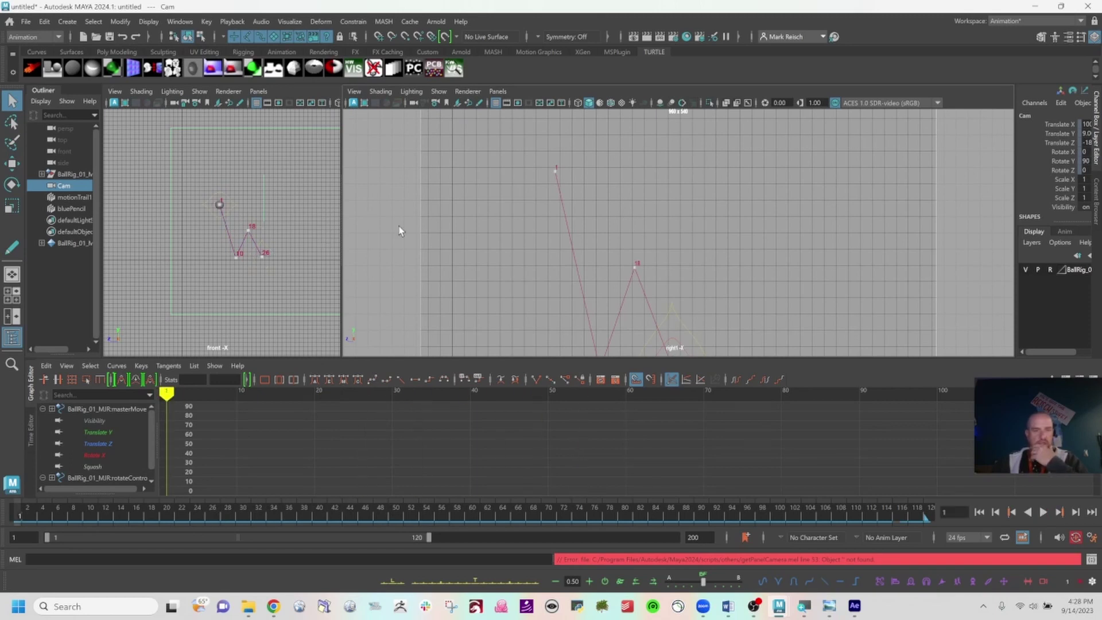
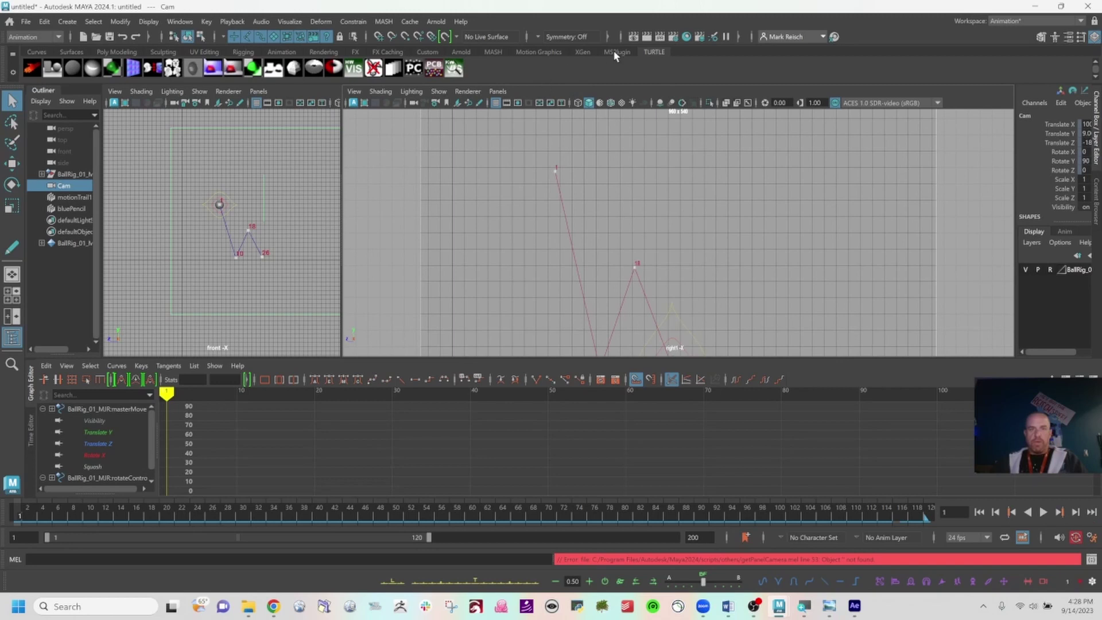
# Step: Add an aTools toggle to the Custom shelf and use it to hide the aTools bar
pyautogui.click(427, 53)
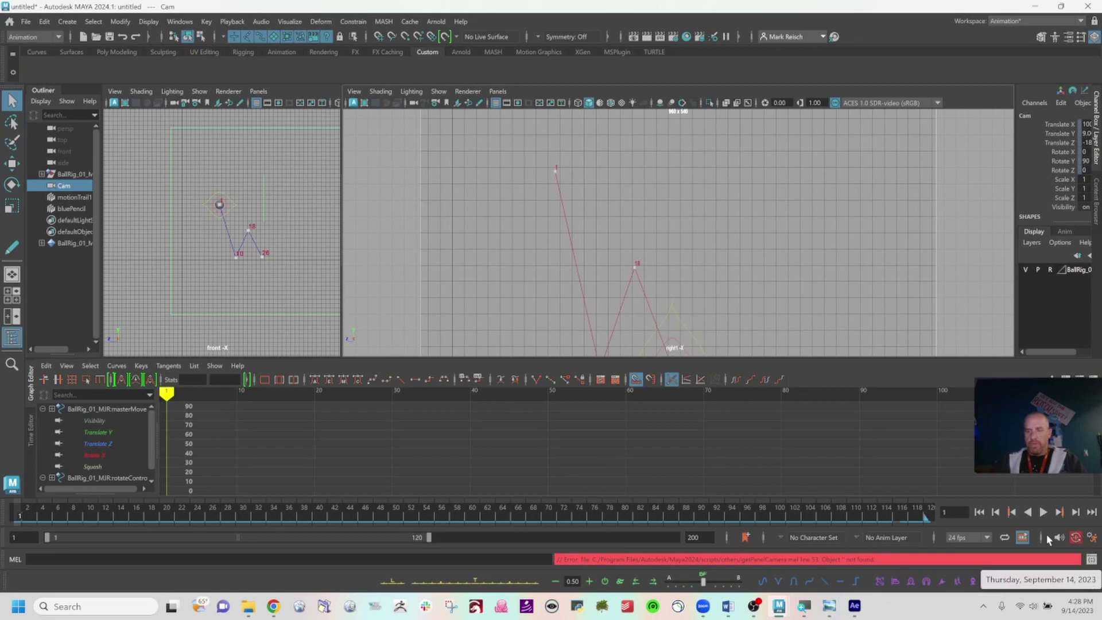
pyautogui.click(1090, 581)
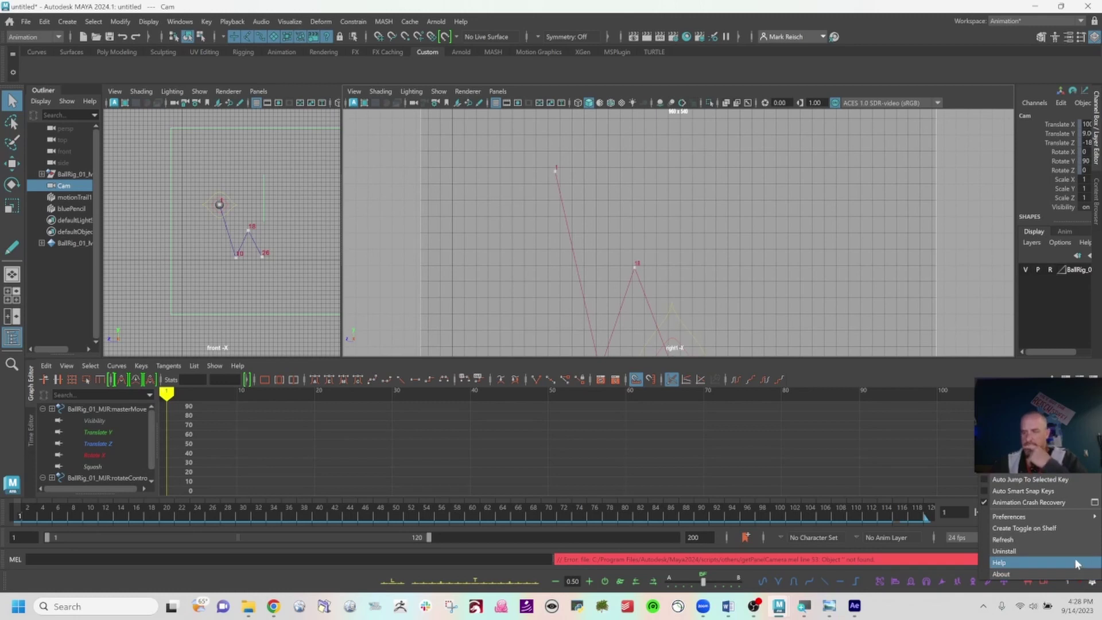
pyautogui.click(1064, 528)
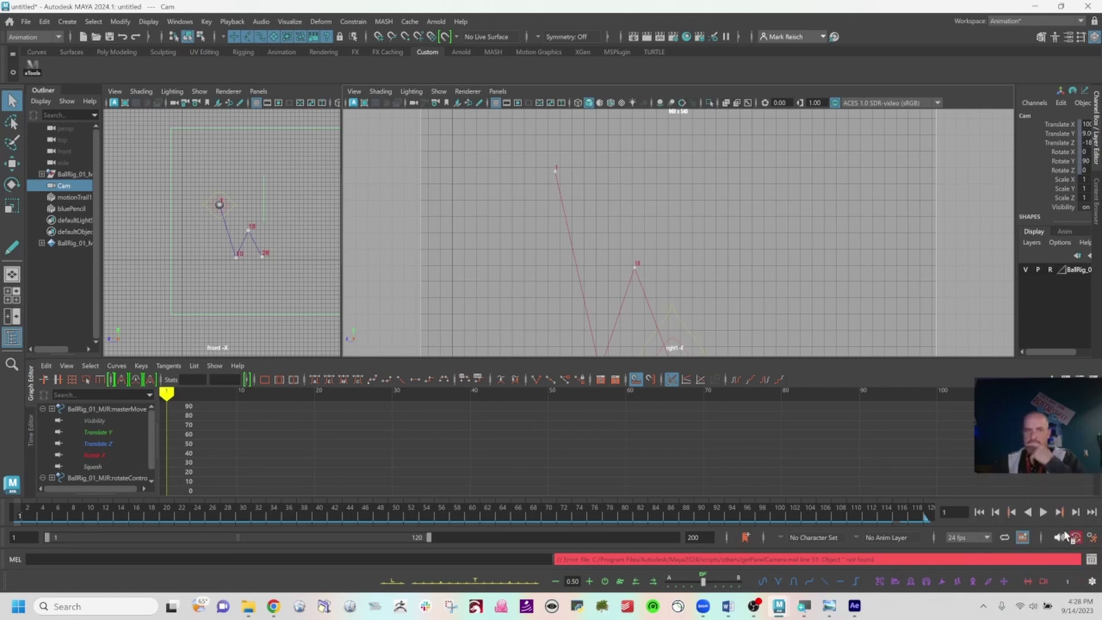
pyautogui.click(33, 66)
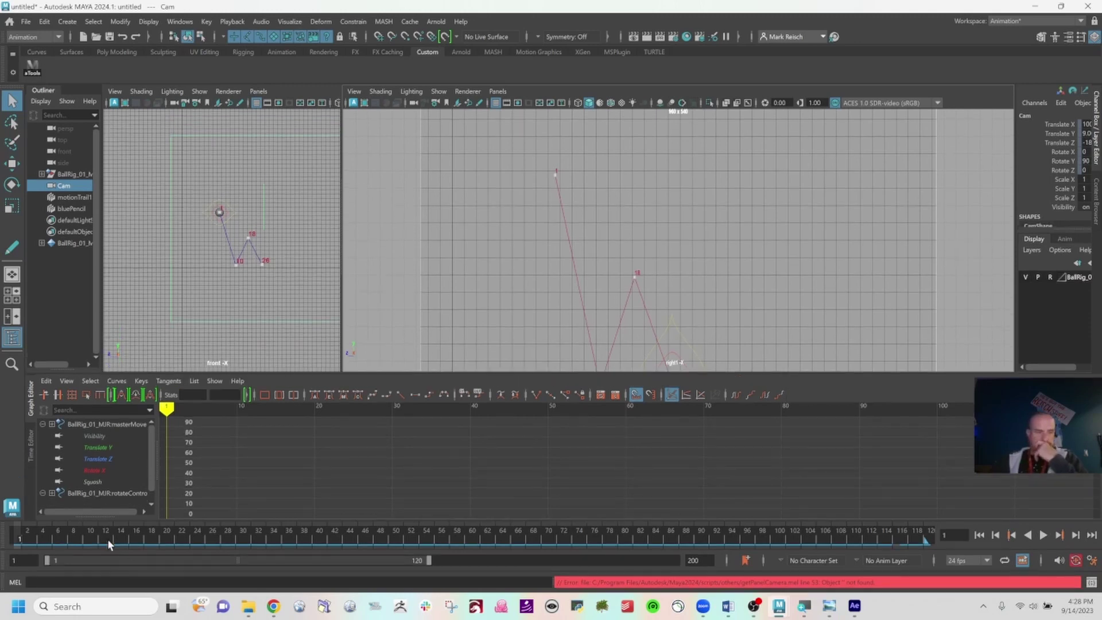
# Step: Replay the animation and scrub to frame 24 to check the ball in the camera view
pyautogui.hotkey('alt', 'v')
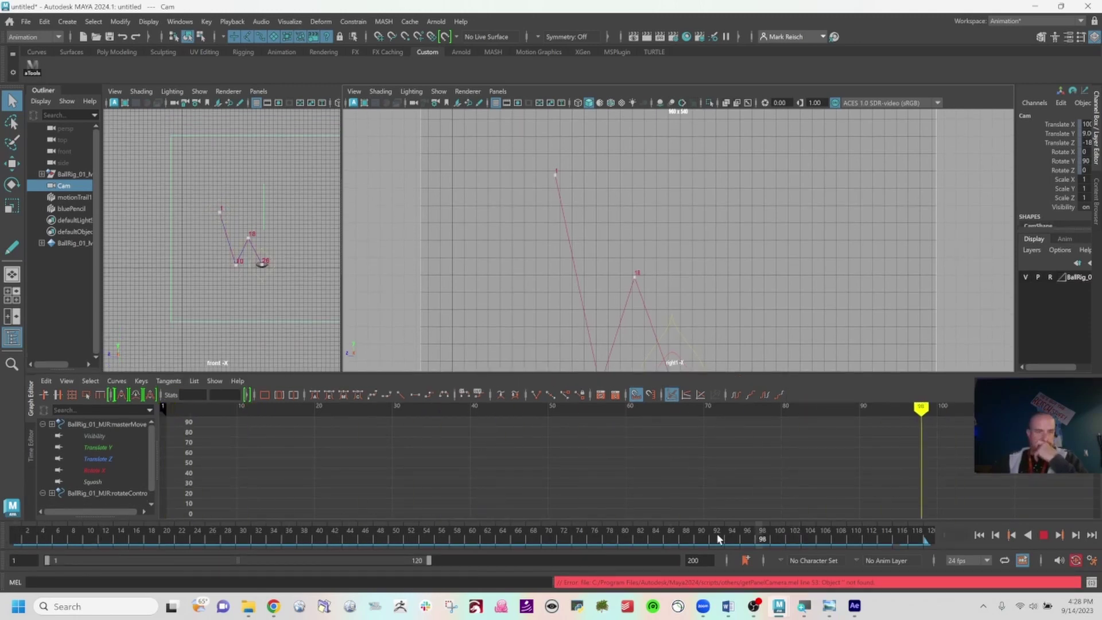
pyautogui.moveTo(38, 523); pyautogui.dragTo(197, 521)
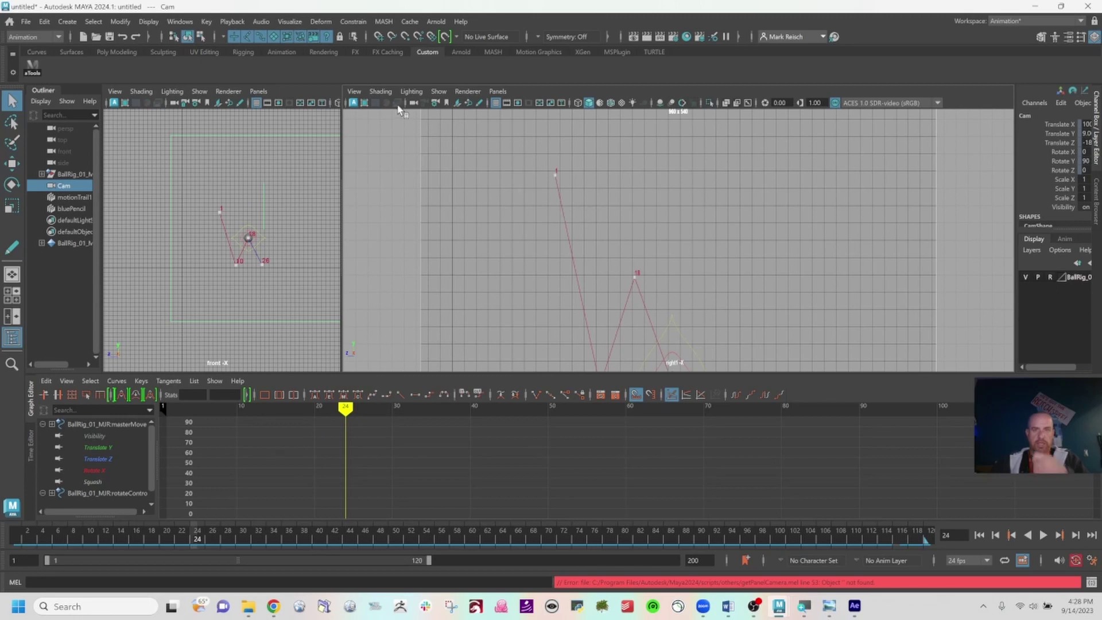
# Step: Turn on Resolution Gate and Gate Mask in the camera view's settings
pyautogui.click(354, 92)
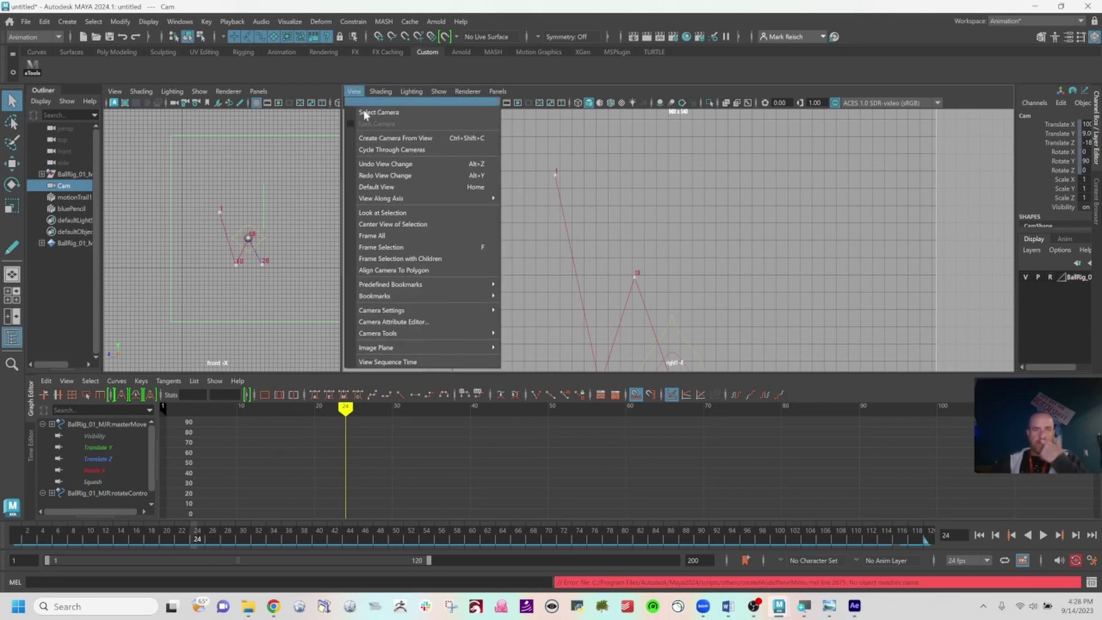
pyautogui.moveTo(451, 310)
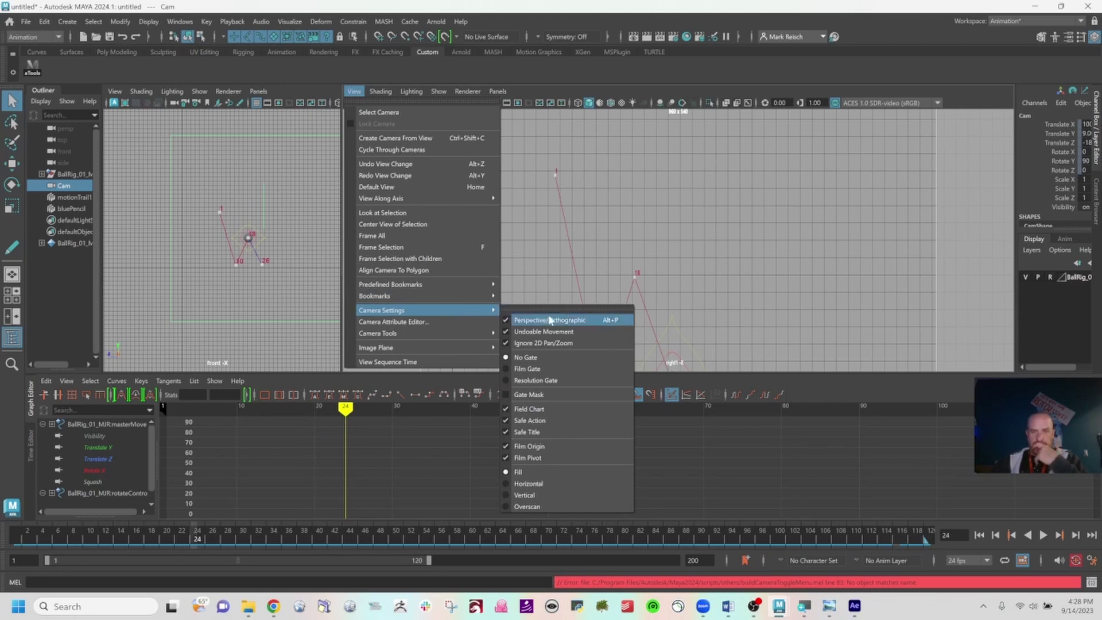
pyautogui.click(555, 379)
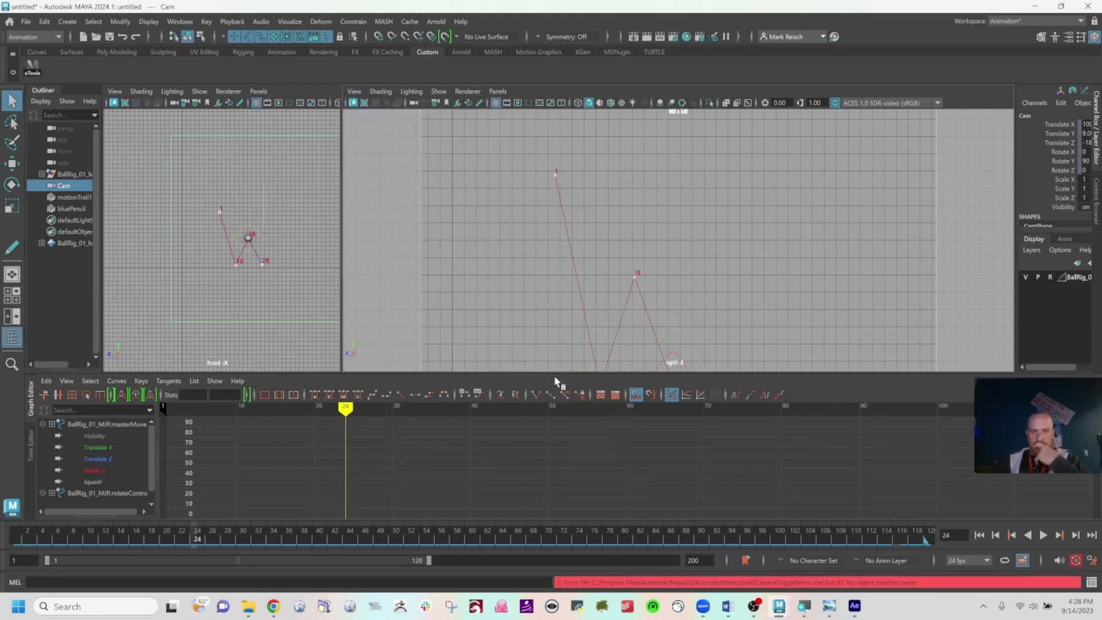
pyautogui.click(353, 91)
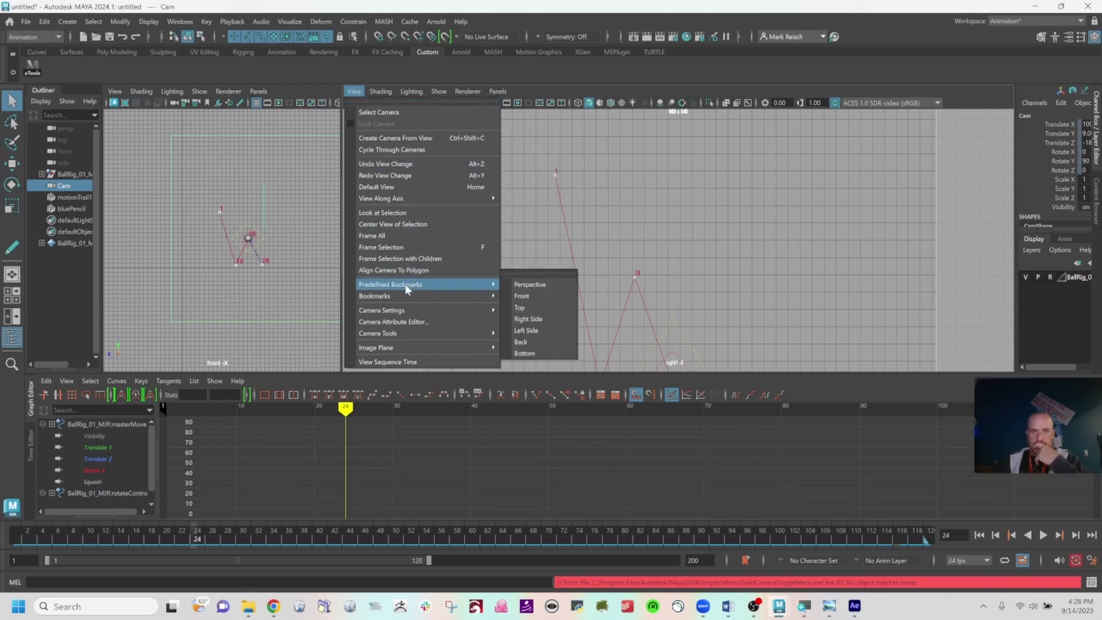
pyautogui.moveTo(412, 313)
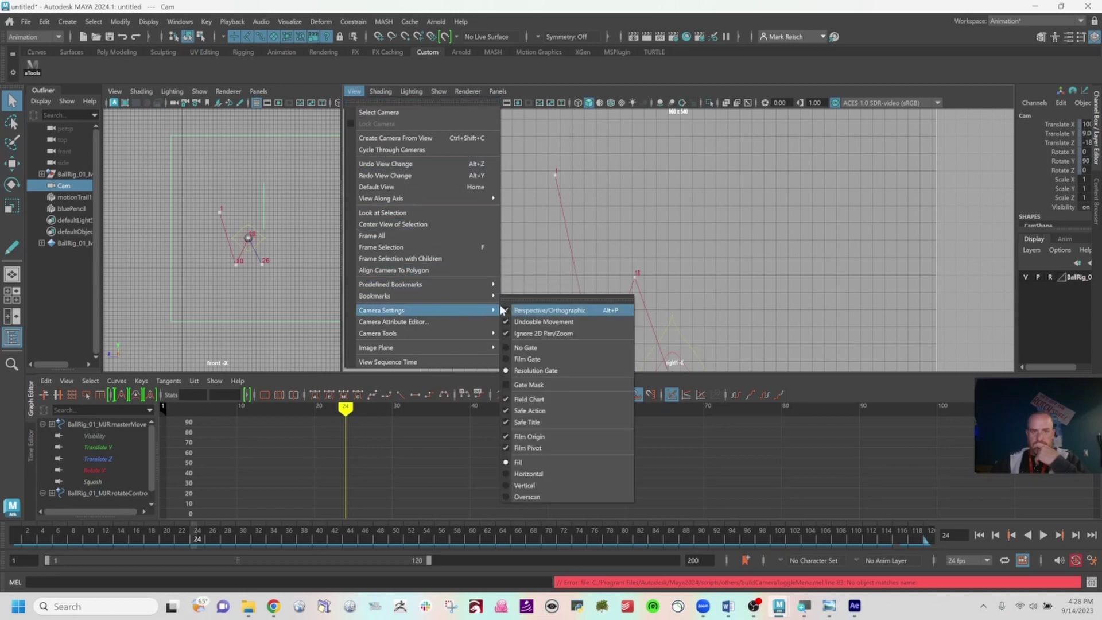
pyautogui.click(560, 385)
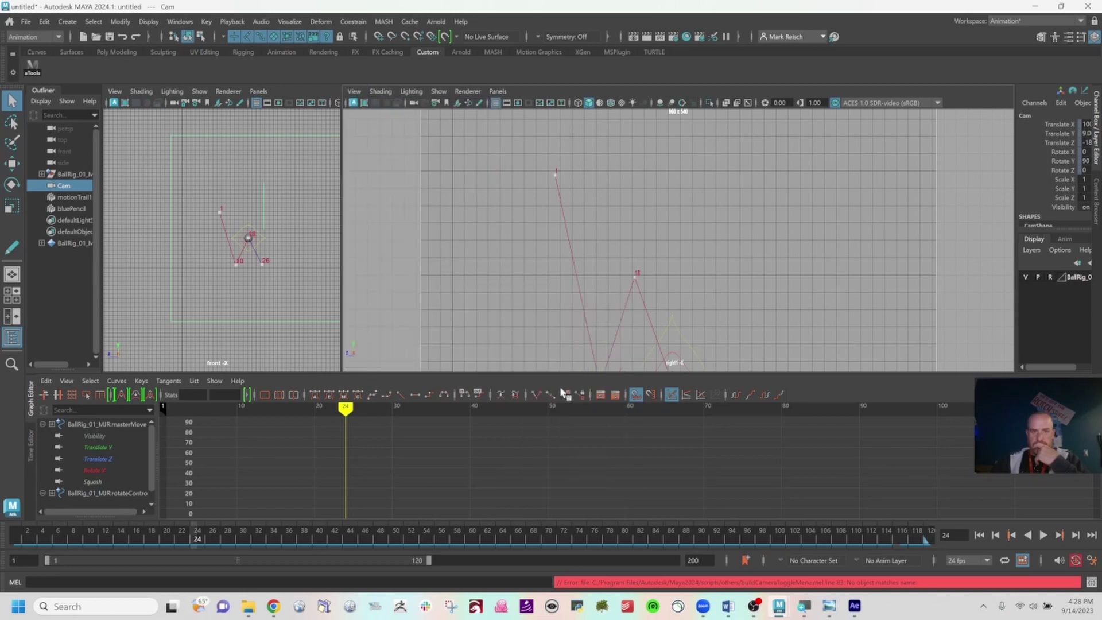
# Step: Try to set the camera view's fit to Horizontal and select the camera of that view
pyautogui.click(354, 91)
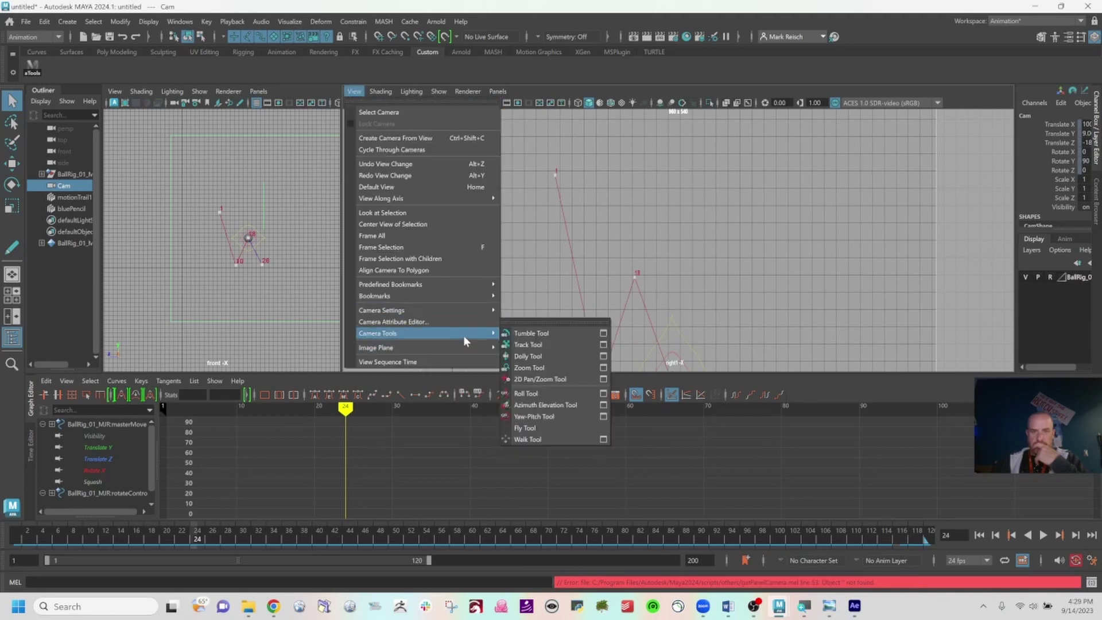
pyautogui.moveTo(468, 309)
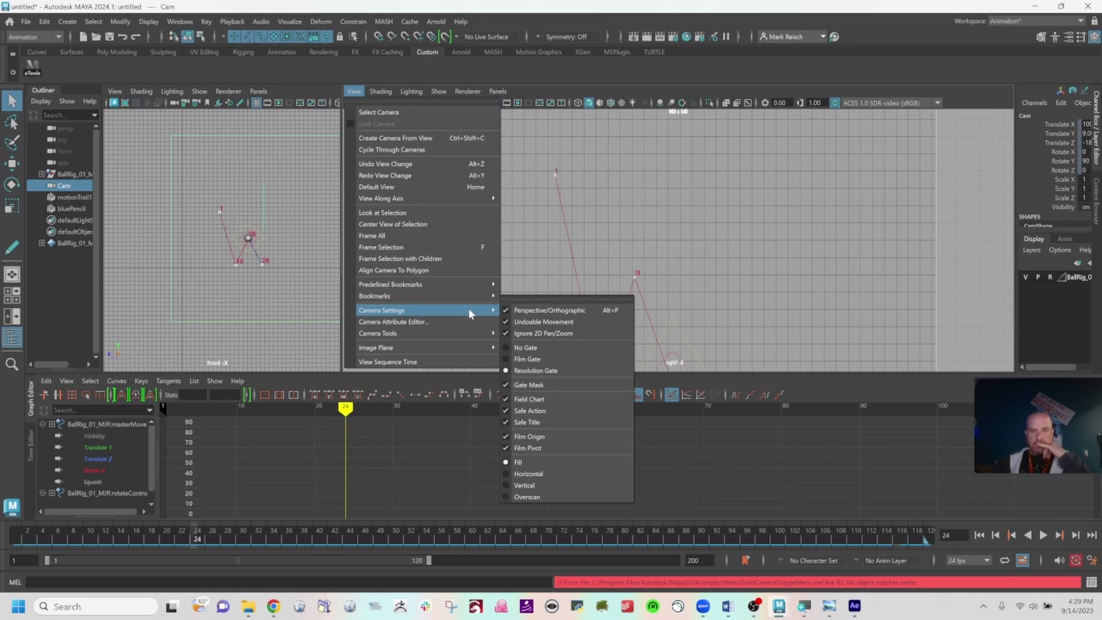
pyautogui.moveTo(474, 313)
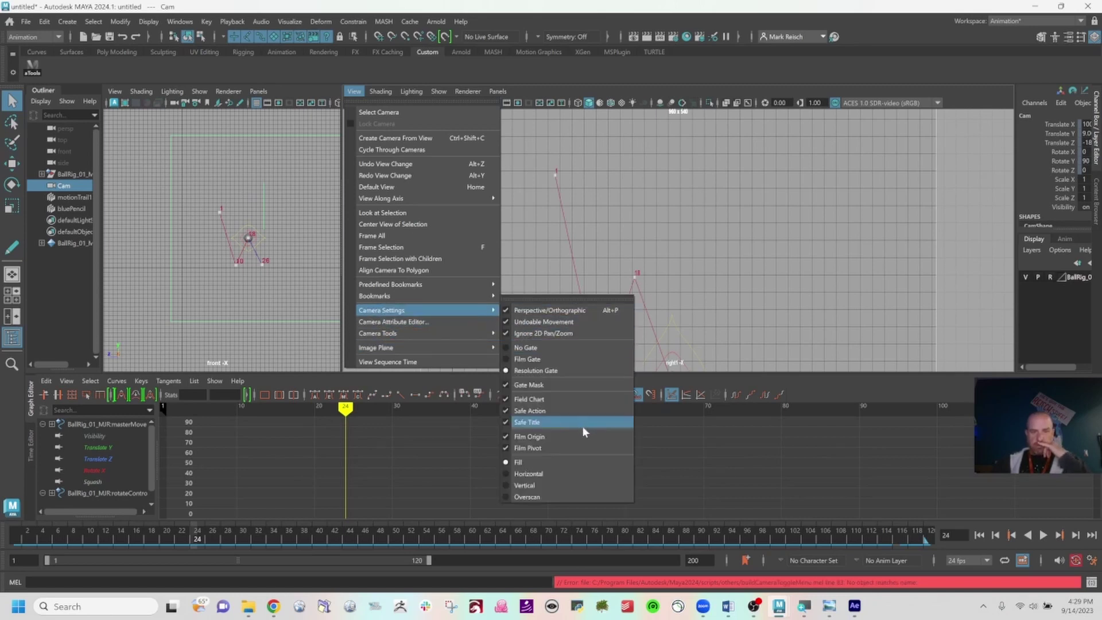
pyautogui.click(526, 475)
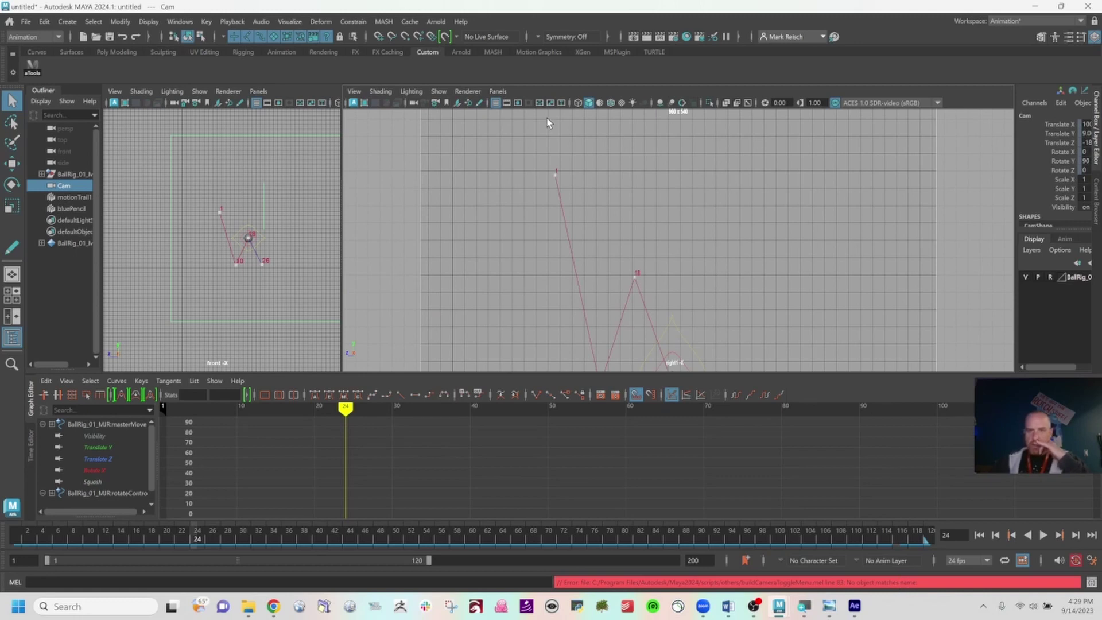
pyautogui.click(413, 104)
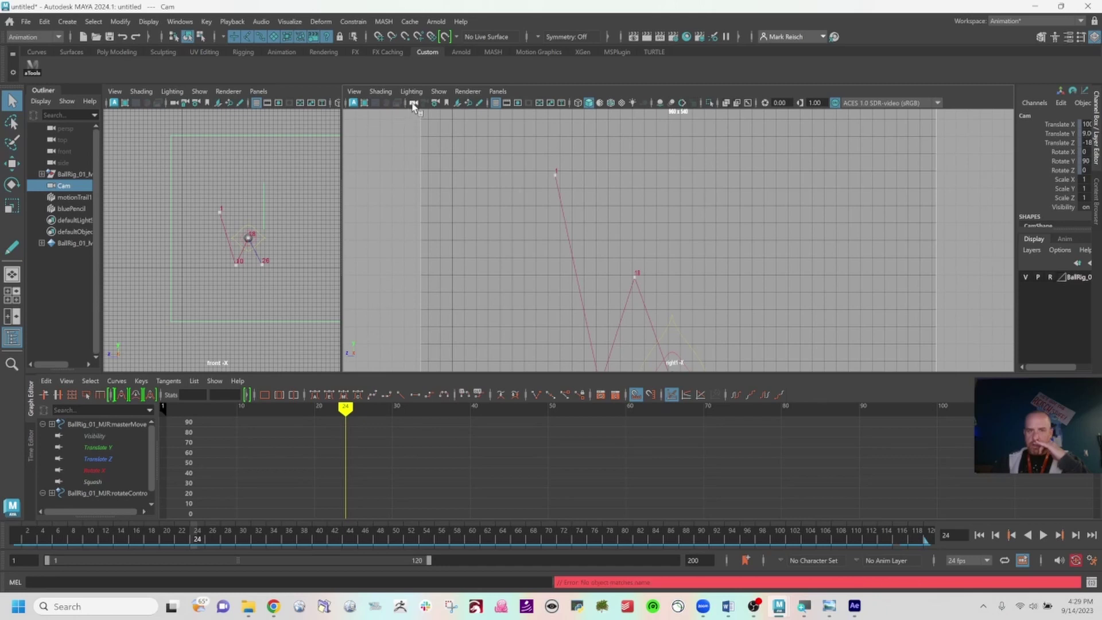
# Step: Delete the existing Cam camera from the scene
pyautogui.doubleClick(1025, 116)
pyautogui.press('Return')
pyautogui.press('Delete')
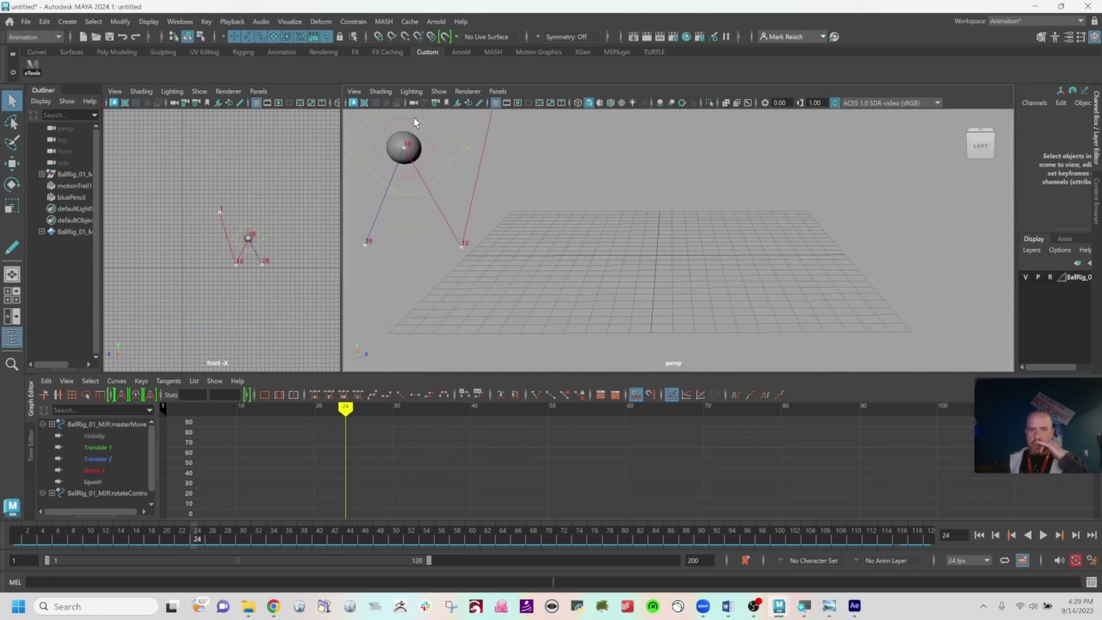
# Step: Create a new Right orthographic camera for the larger viewport
pyautogui.click(466, 92)
pyautogui.moveTo(497, 92)
pyautogui.moveTo(556, 126)
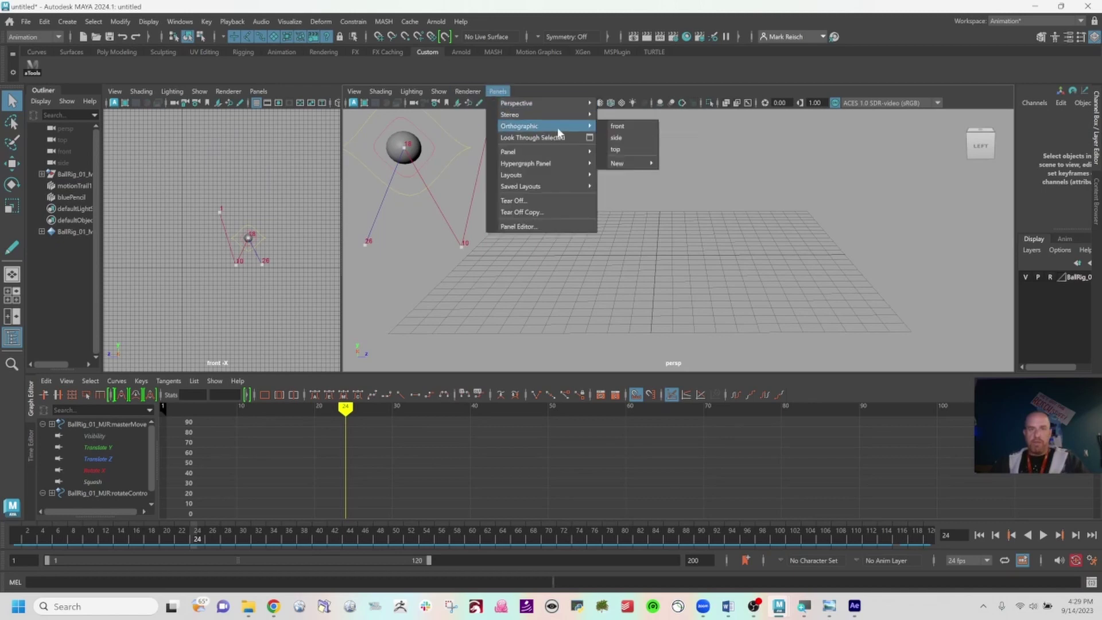
pyautogui.moveTo(631, 164)
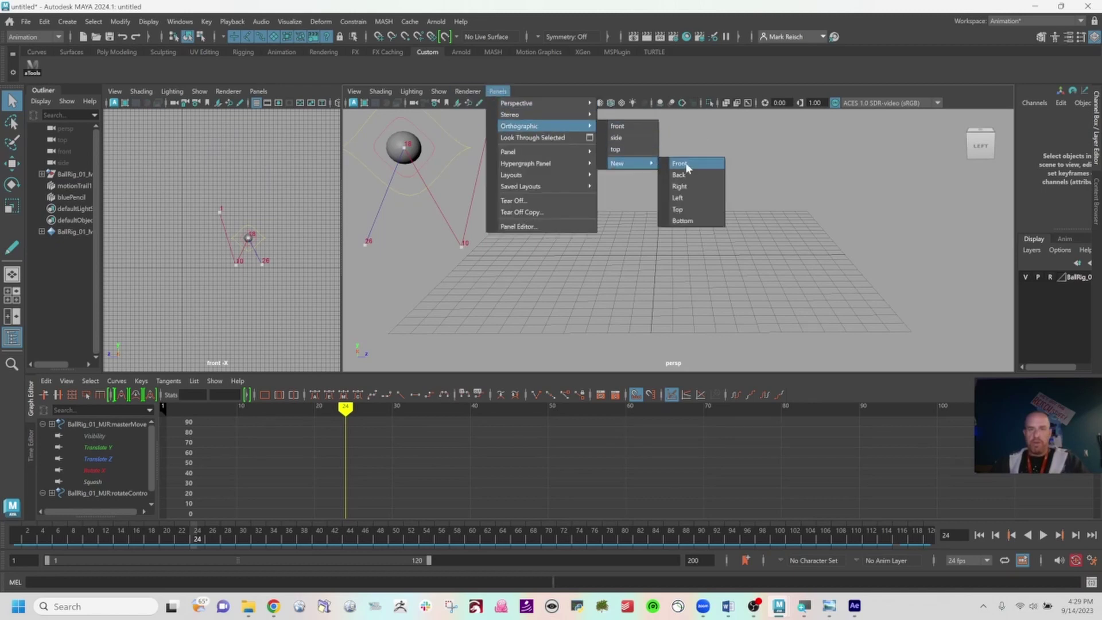
pyautogui.click(679, 186)
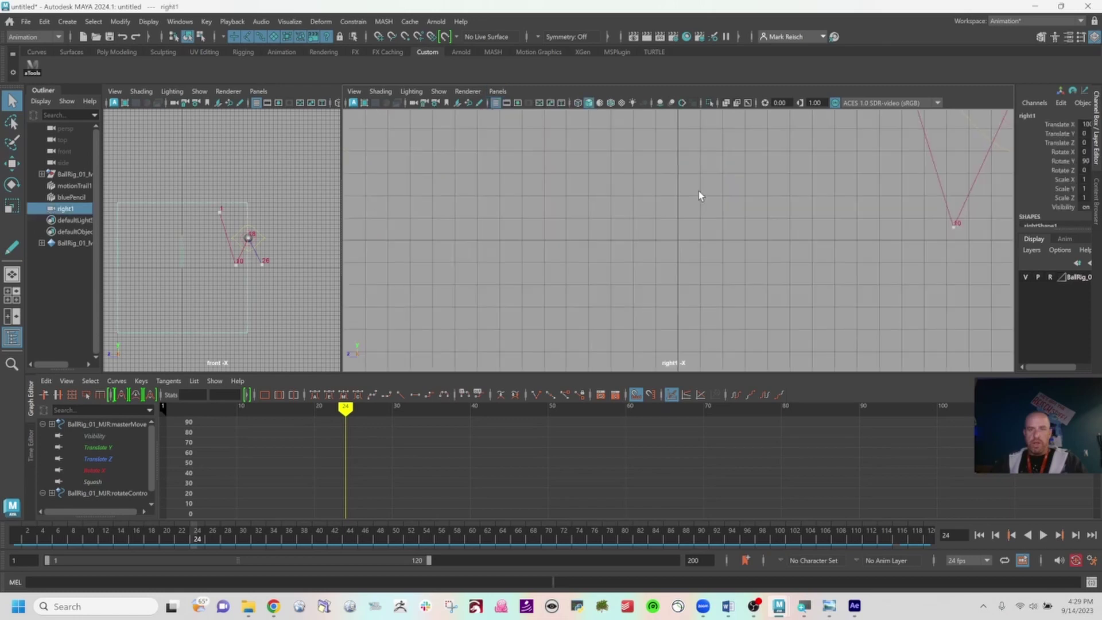
# Step: Turn on the resolution gate with its mask, frame the whole ball path inside it, enlarge the viewport area and play the animation through
pyautogui.keyDown('alt'); pyautogui.moveTo(782, 204); pyautogui.dragTo(606, 153, button='right'); pyautogui.keyUp('alt')
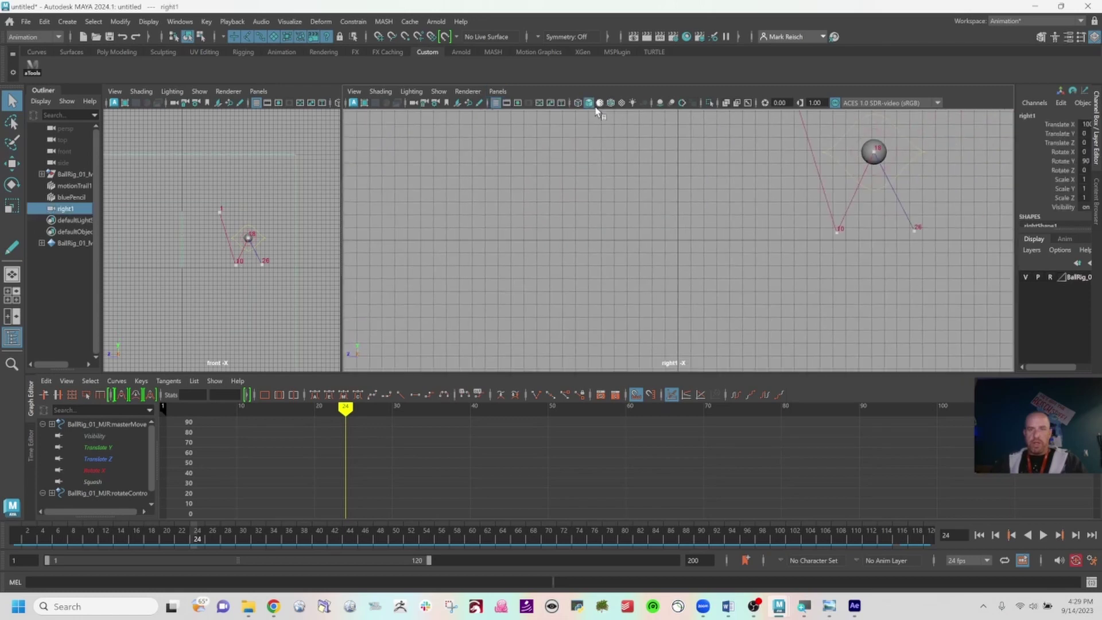
pyautogui.click(528, 103)
pyautogui.keyDown('alt'); pyautogui.moveTo(827, 161); pyautogui.dragTo(601, 244, button='middle'); pyautogui.keyUp('alt')
pyautogui.keyDown('alt'); pyautogui.moveTo(601, 243); pyautogui.dragTo(869, 258, button='right'); pyautogui.keyUp('alt')
pyautogui.keyDown('alt'); pyautogui.moveTo(540, 270); pyautogui.dragTo(583, 240, button='middle'); pyautogui.keyUp('alt')
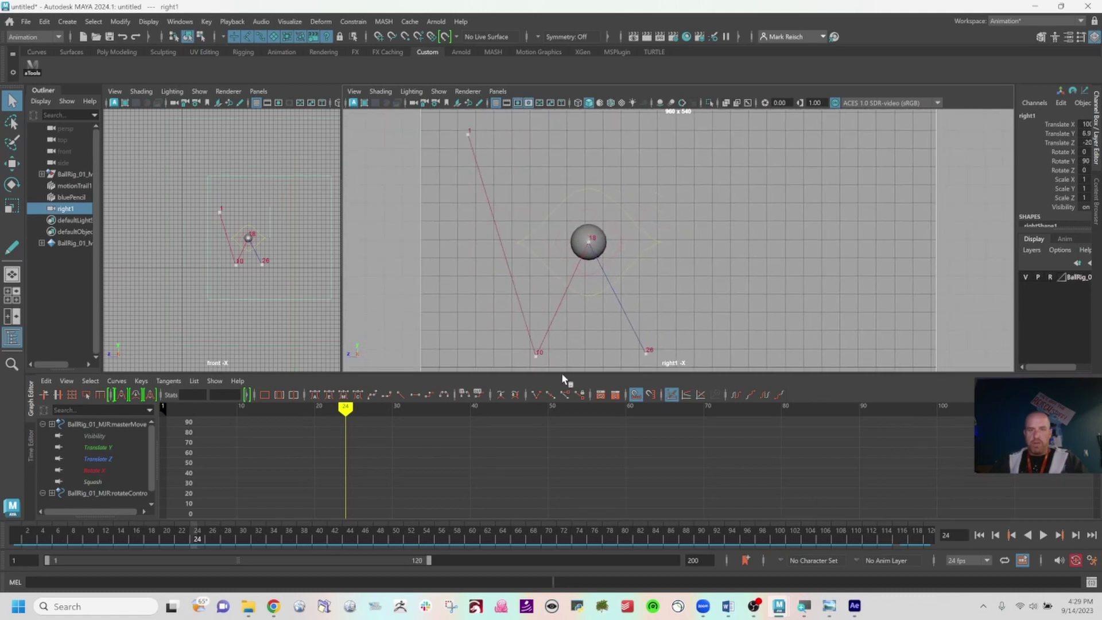
pyautogui.moveTo(562, 375); pyautogui.dragTo(568, 474)
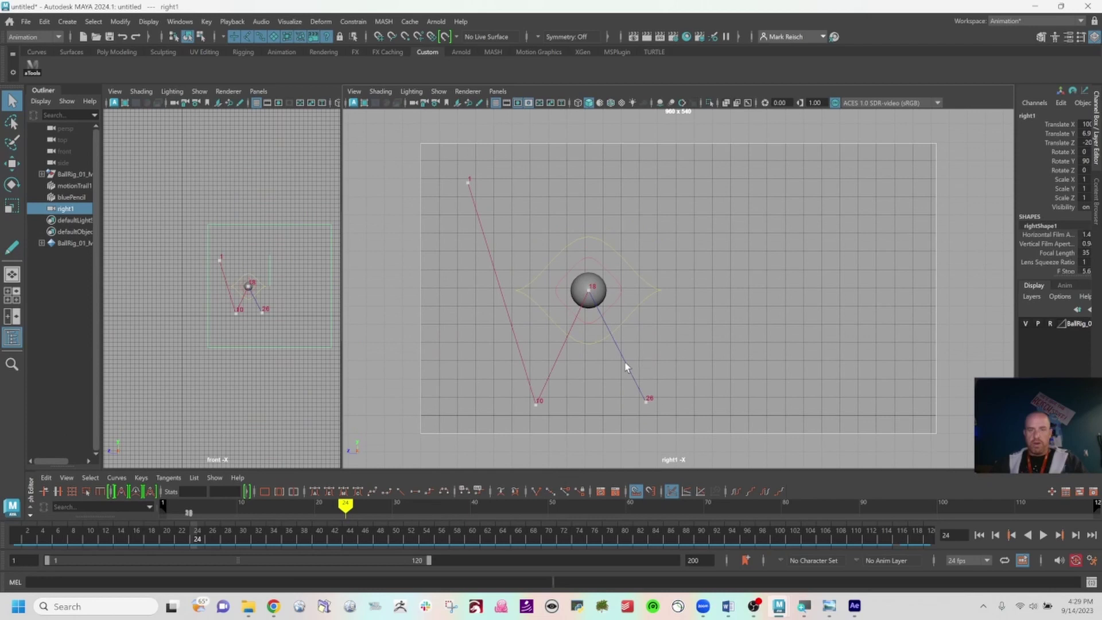
pyautogui.moveTo(618, 360)
pyautogui.keyDown('alt'); pyautogui.mouseDown(button='middle')
pyautogui.moveTo(615, 344)
pyautogui.moveTo(590, 339)
pyautogui.moveTo(606, 363)
pyautogui.mouseUp(button='middle'); pyautogui.keyUp('alt')
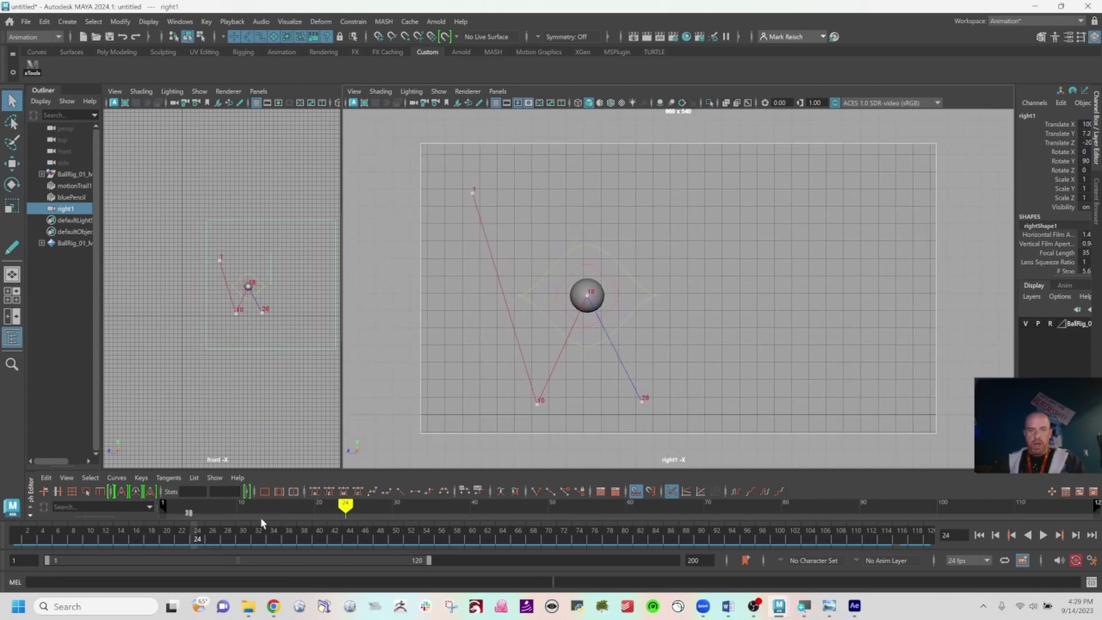
pyautogui.hotkey('alt', 'v')
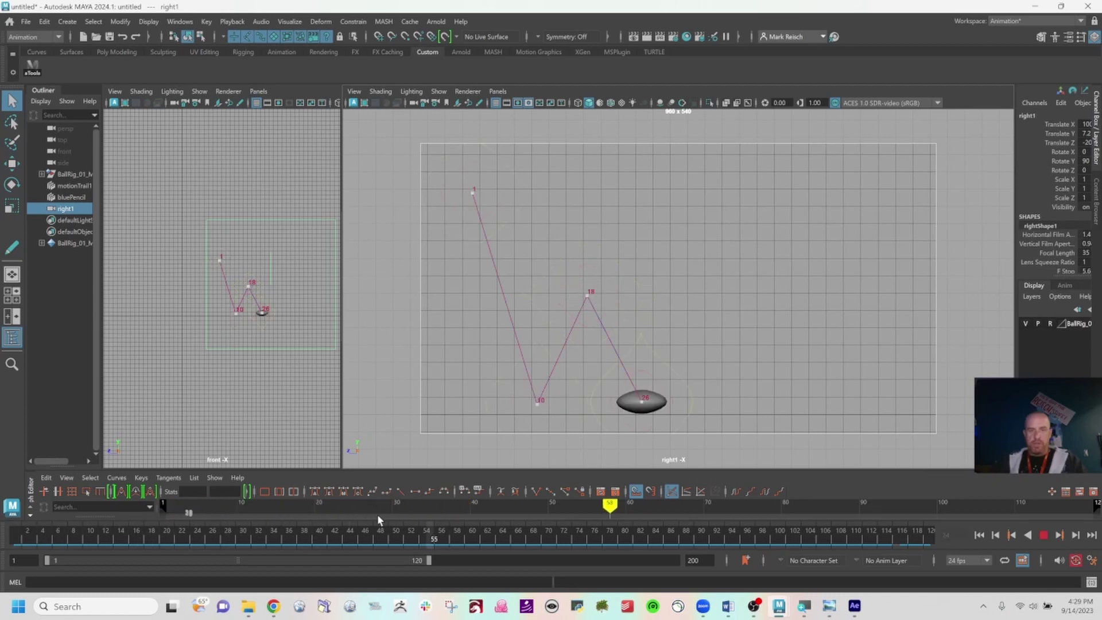
pyautogui.press('Escape')
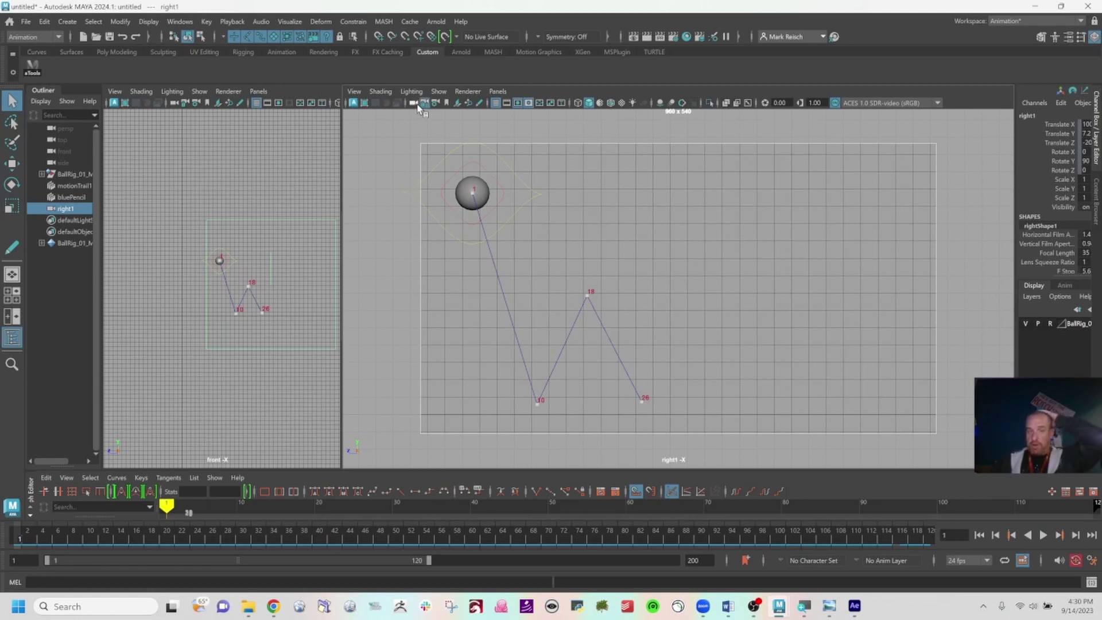
# Step: Rename the new right-view camera to Cam
pyautogui.click(1038, 115)
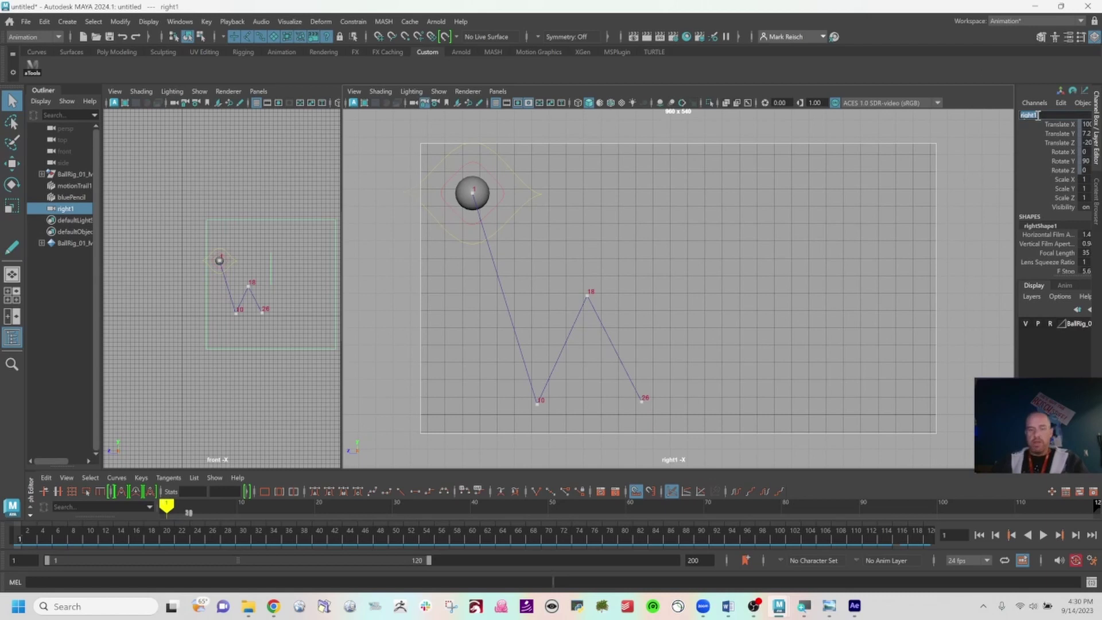
pyautogui.write('Cam')
pyautogui.press('Return')
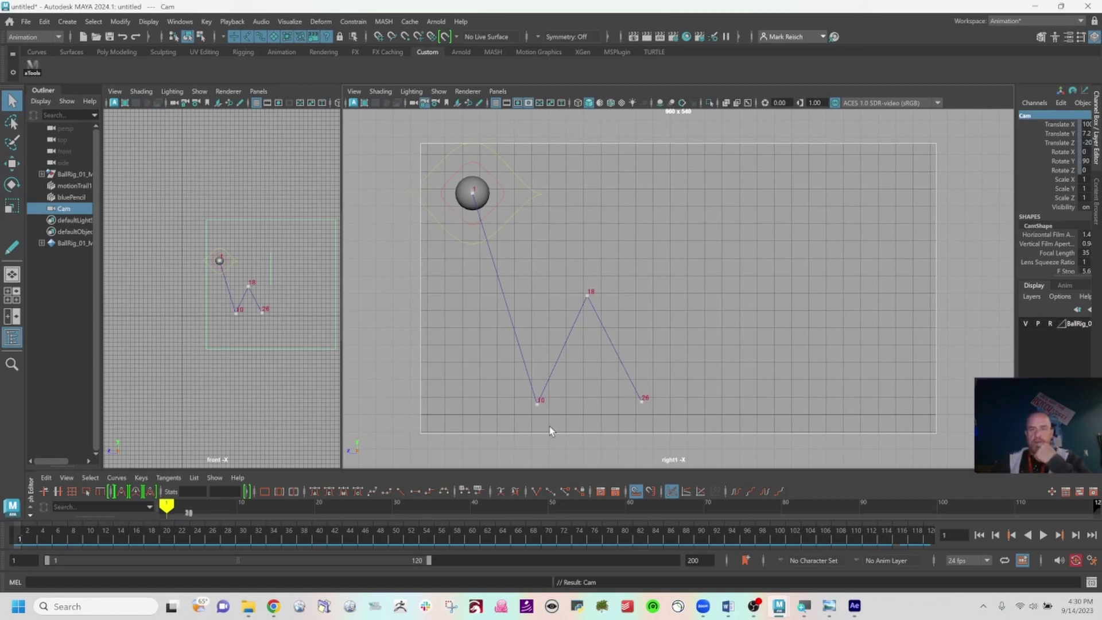
# Step: Try to playblast the Cam view as a PNG image sequence, sized from the render settings and saved as BallBounce_01_Blocking_mjr
pyautogui.rightClick(606, 532)
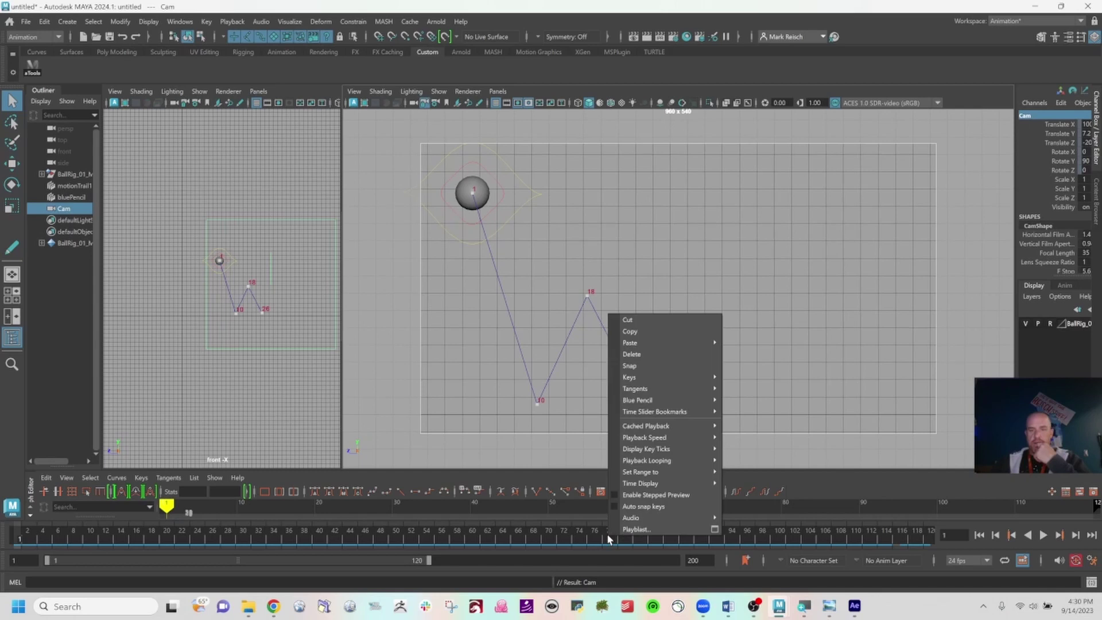
pyautogui.click(711, 525)
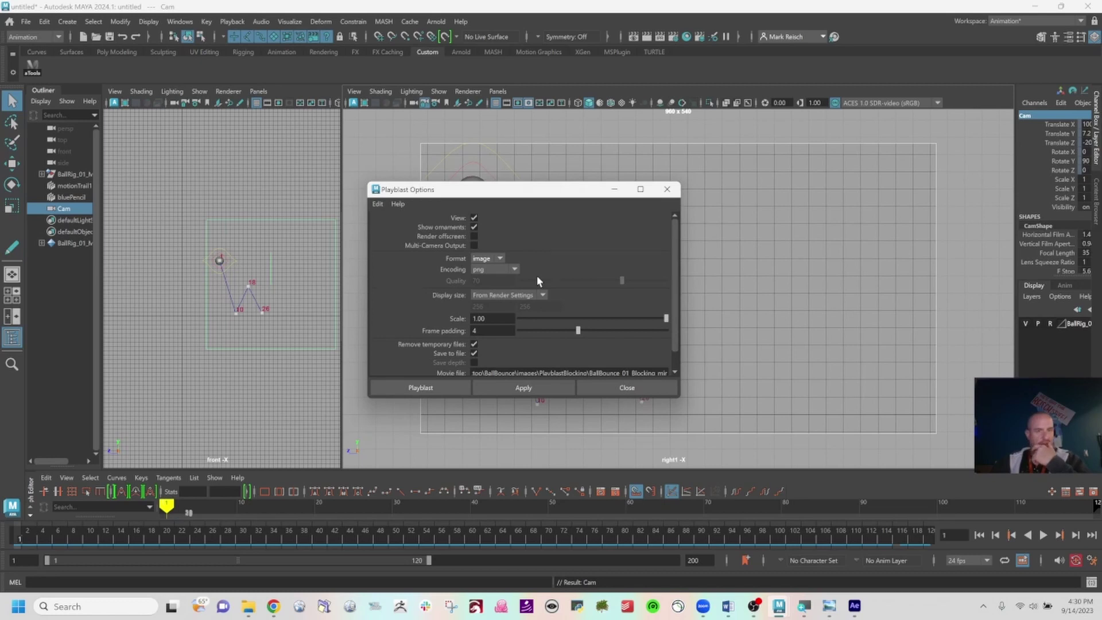
pyautogui.scroll(-1, 537, 278)
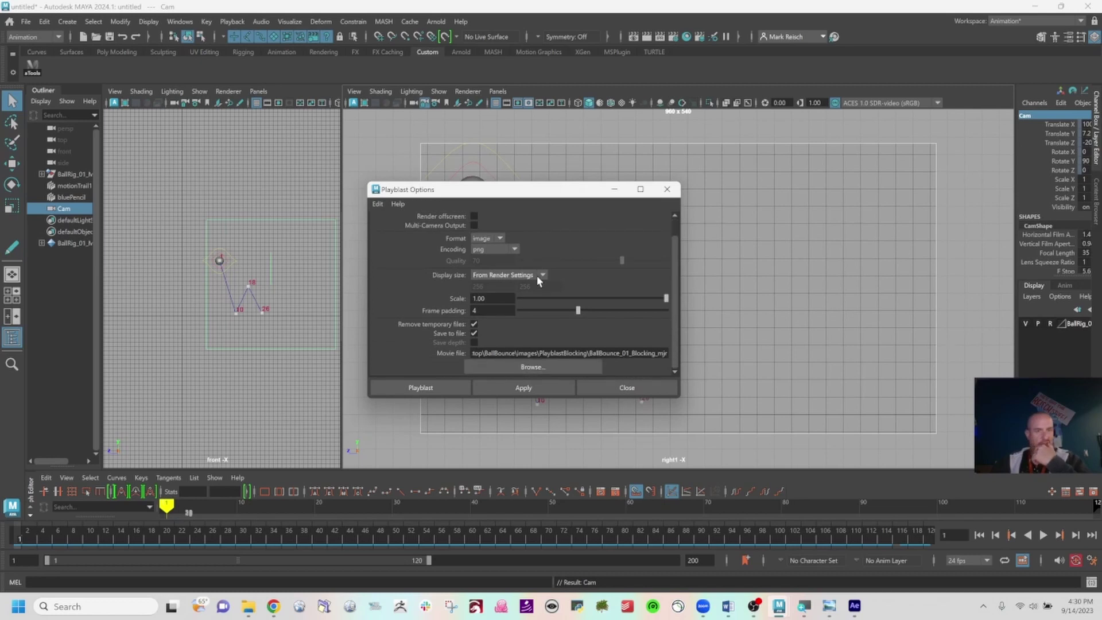
pyautogui.click(442, 387)
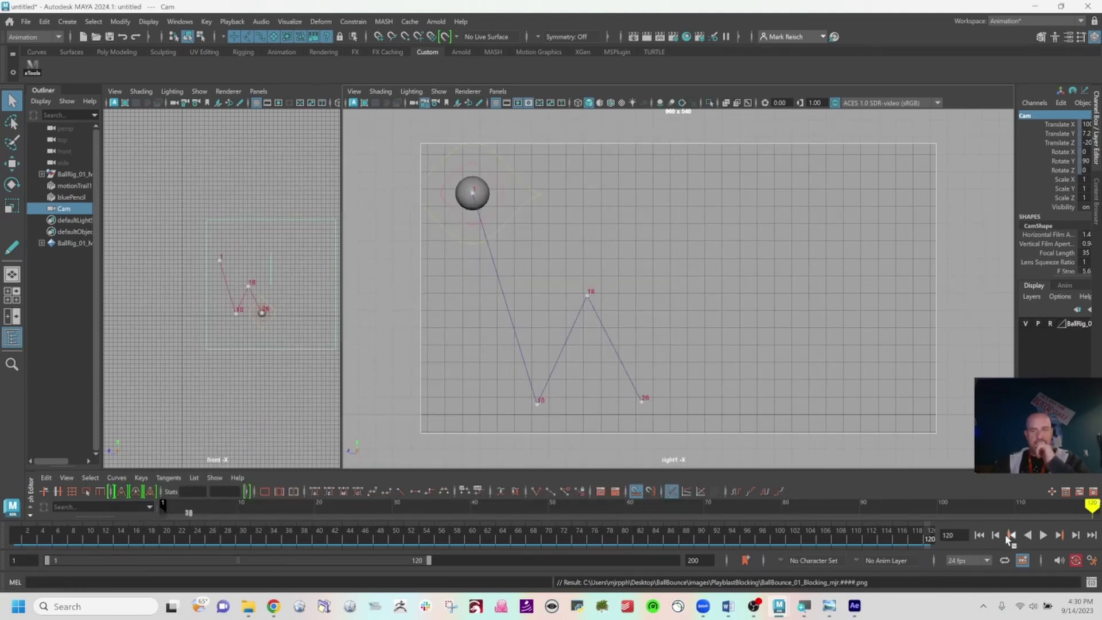
# Step: Open and enlarge the Script Editor and examine the messages logged by the playblast
pyautogui.click(1091, 581)
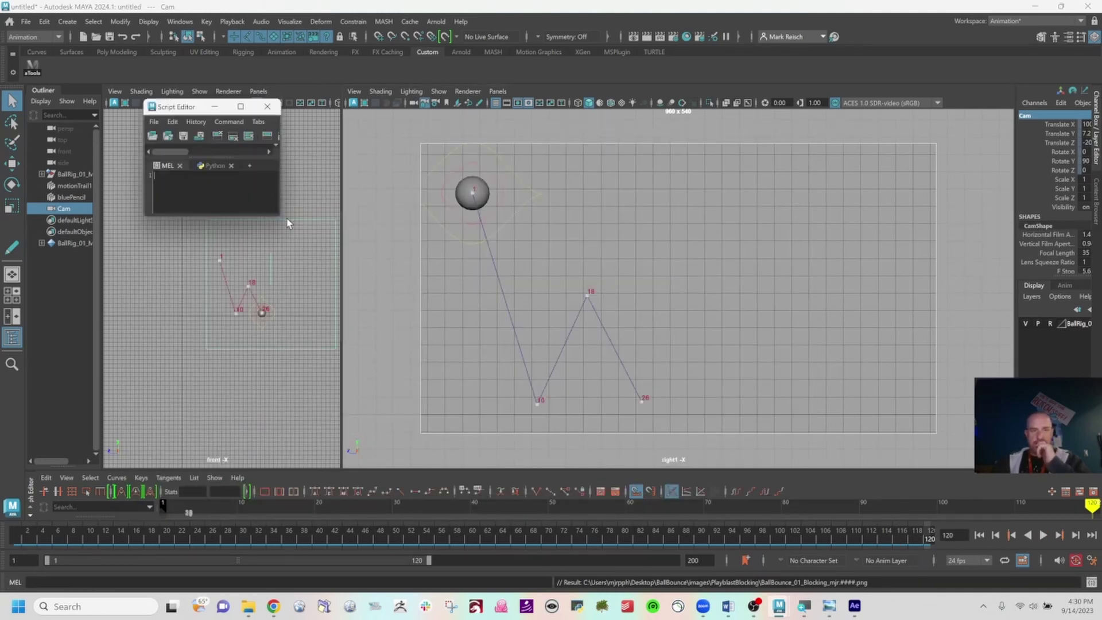
pyautogui.moveTo(277, 217); pyautogui.dragTo(820, 434)
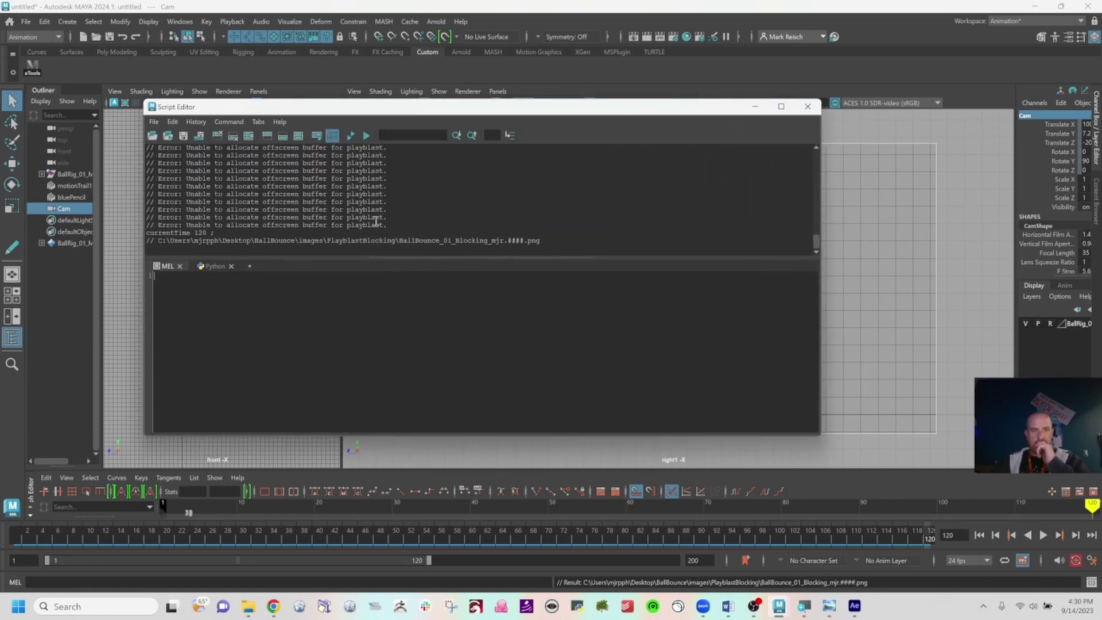
pyautogui.scroll(1, 376, 221)
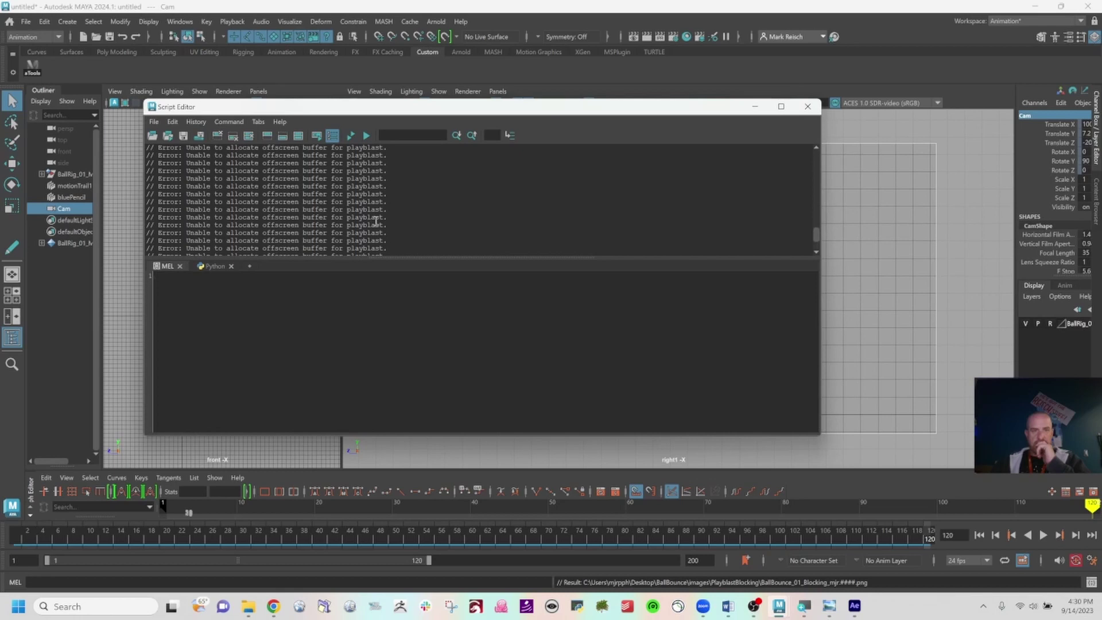
pyautogui.scroll(-3, 376, 221)
pyautogui.scroll(4, 375, 221)
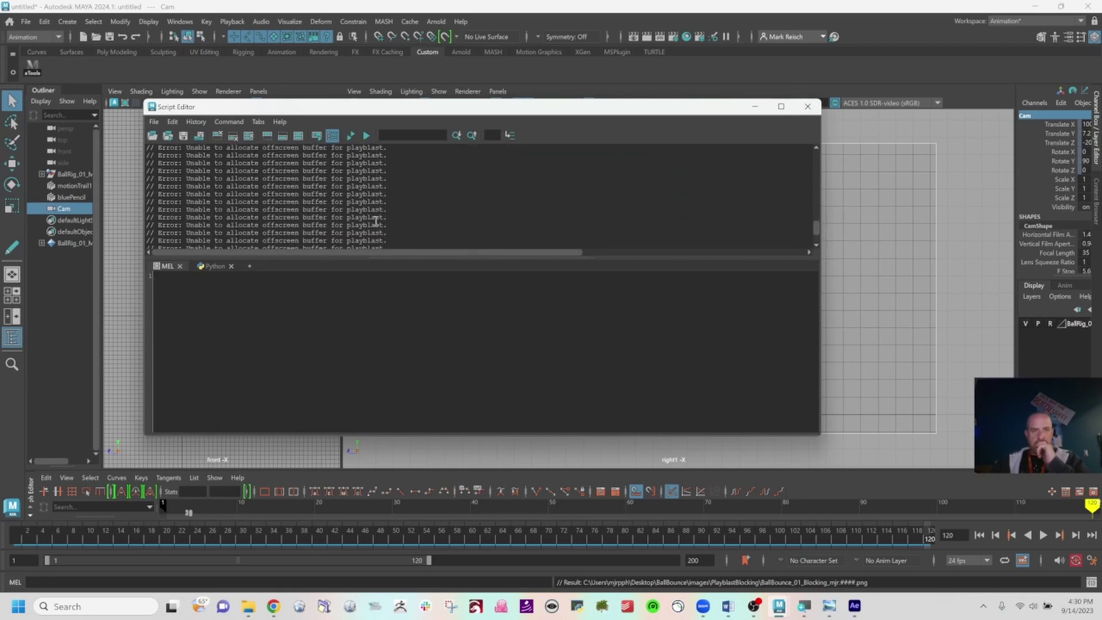
pyautogui.scroll(2, 376, 221)
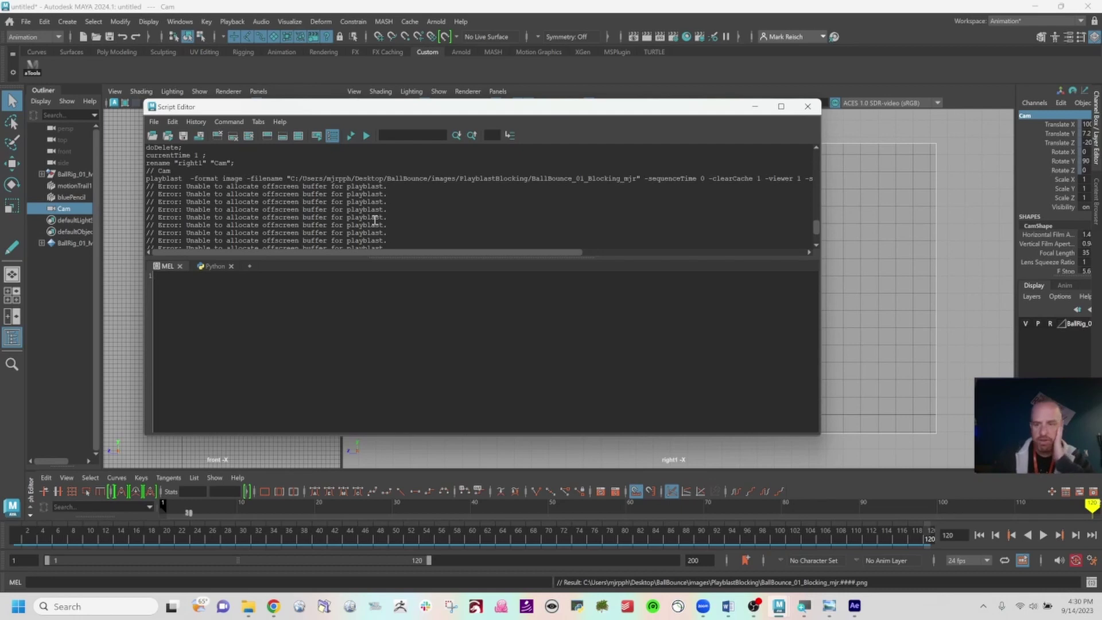
# Step: Turn on Render offscreen in the playblast options and try the PNG playblast again, repeating it once with the same settings
pyautogui.rightClick(896, 540)
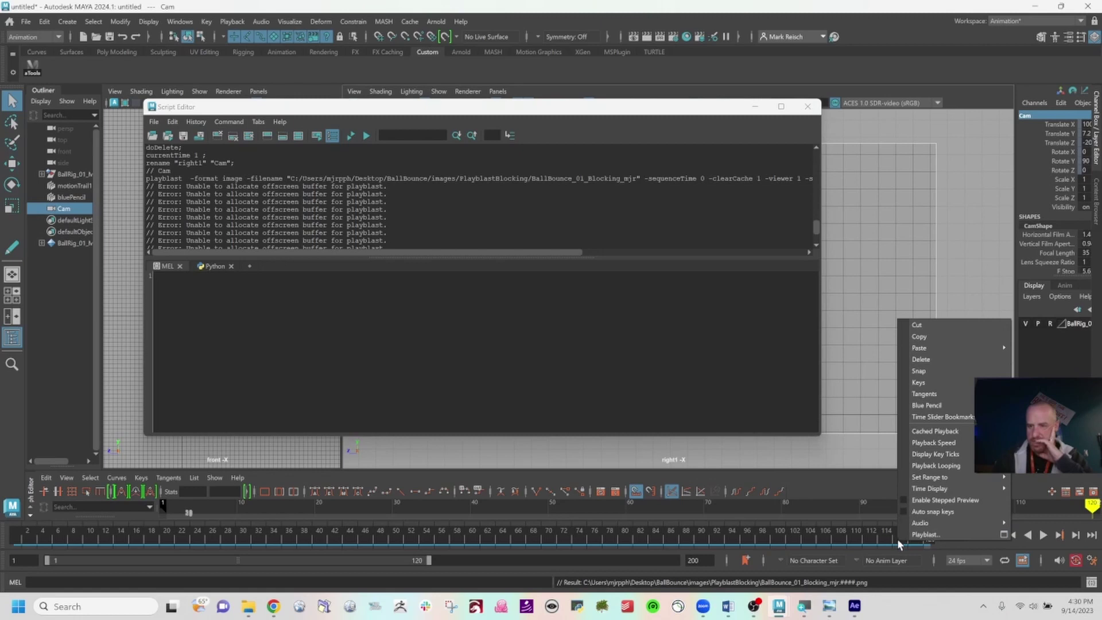
pyautogui.click(1002, 535)
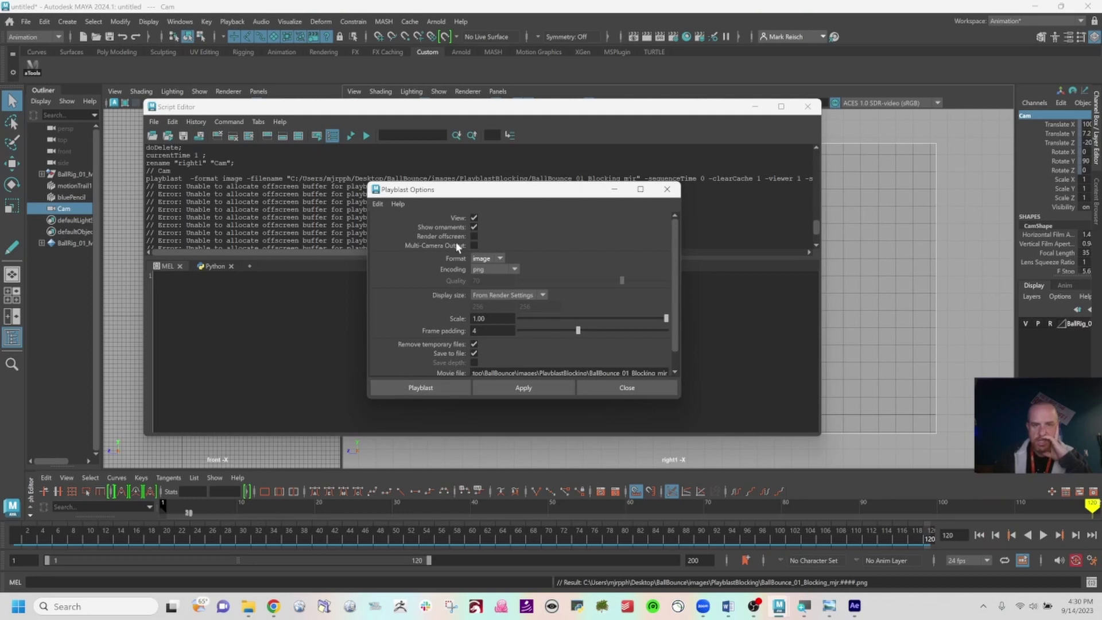
pyautogui.click(474, 236)
pyautogui.scroll(-2, 446, 339)
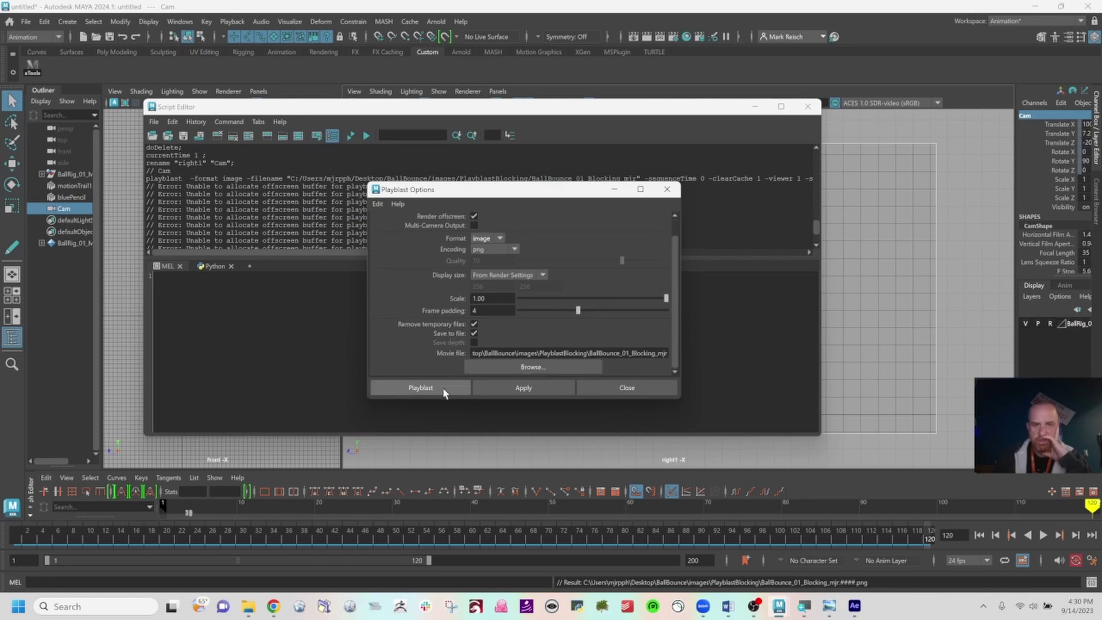
pyautogui.click(443, 387)
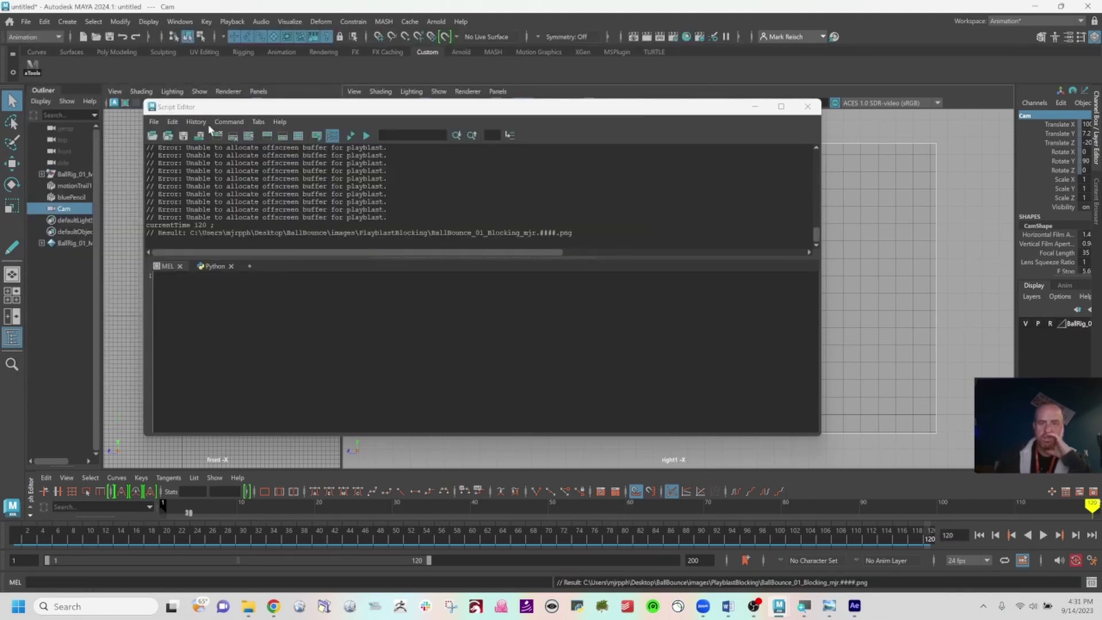
pyautogui.rightClick(627, 535)
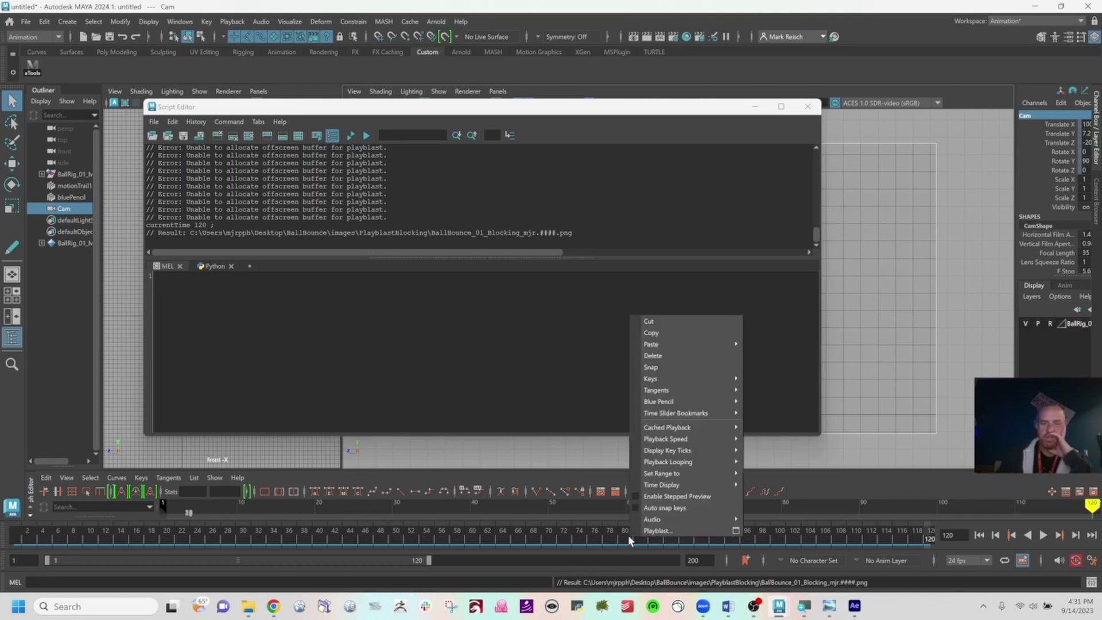
pyautogui.click(642, 532)
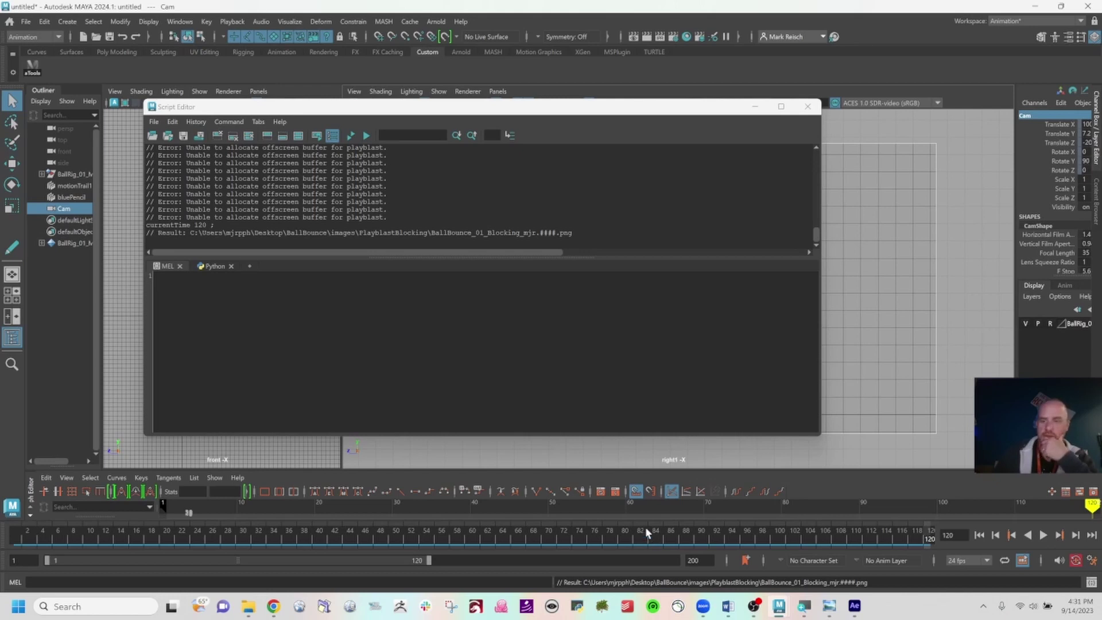
# Step: Switch to After Effects and close it without saving the untitled project
pyautogui.moveTo(831, 605)
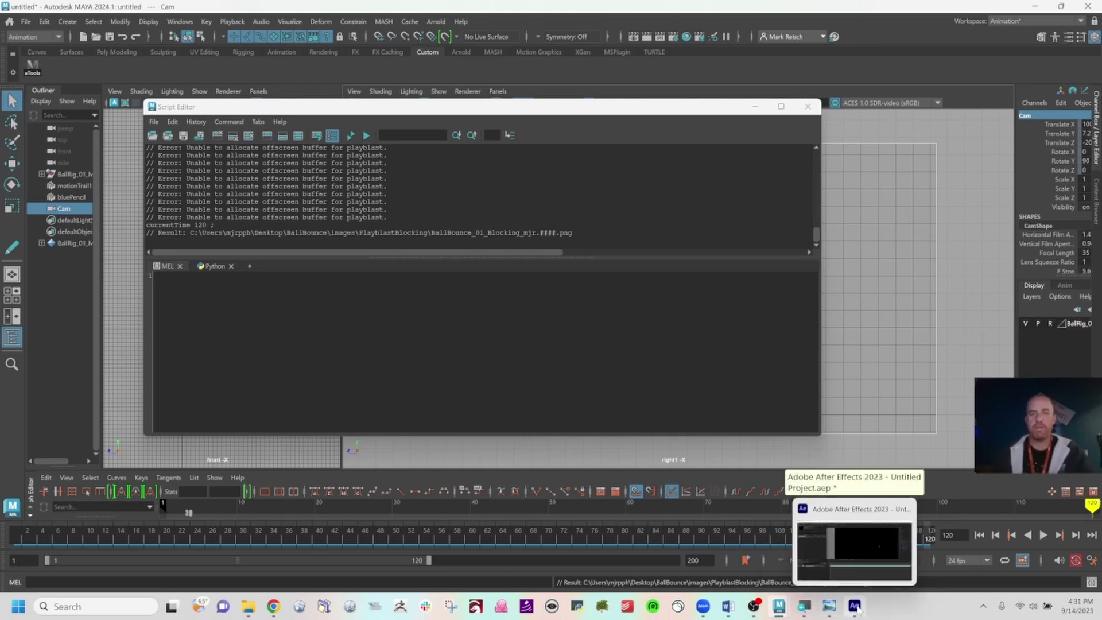
pyautogui.click(854, 545)
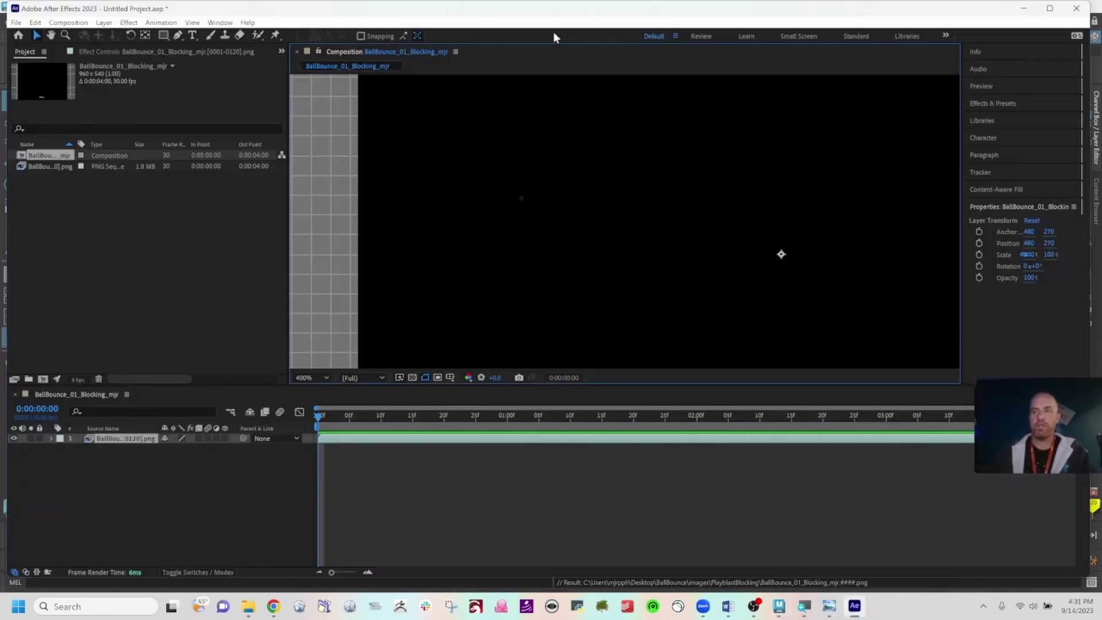
pyautogui.click(1076, 8)
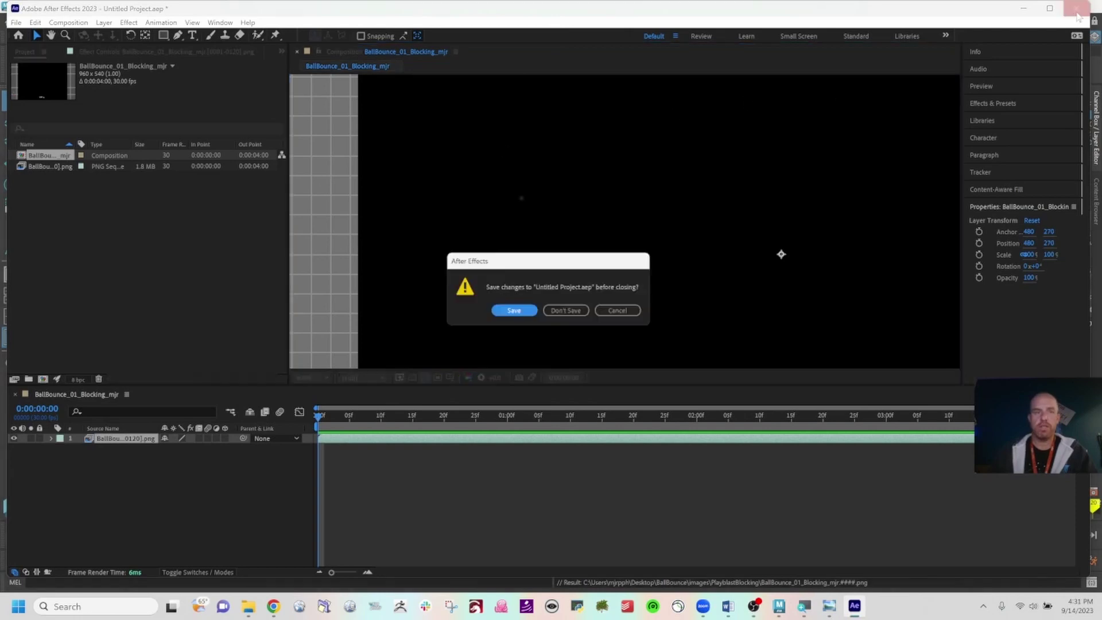
pyautogui.click(560, 309)
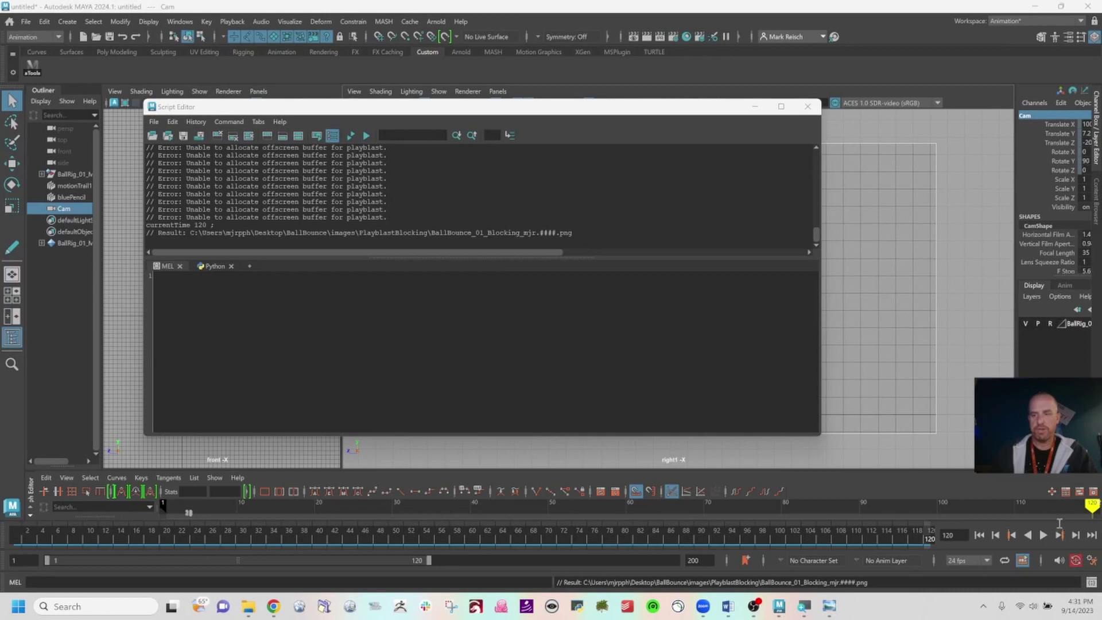
# Step: Try the playblast once more in Maya with the same options, and close the Script Editor
pyautogui.rightClick(459, 536)
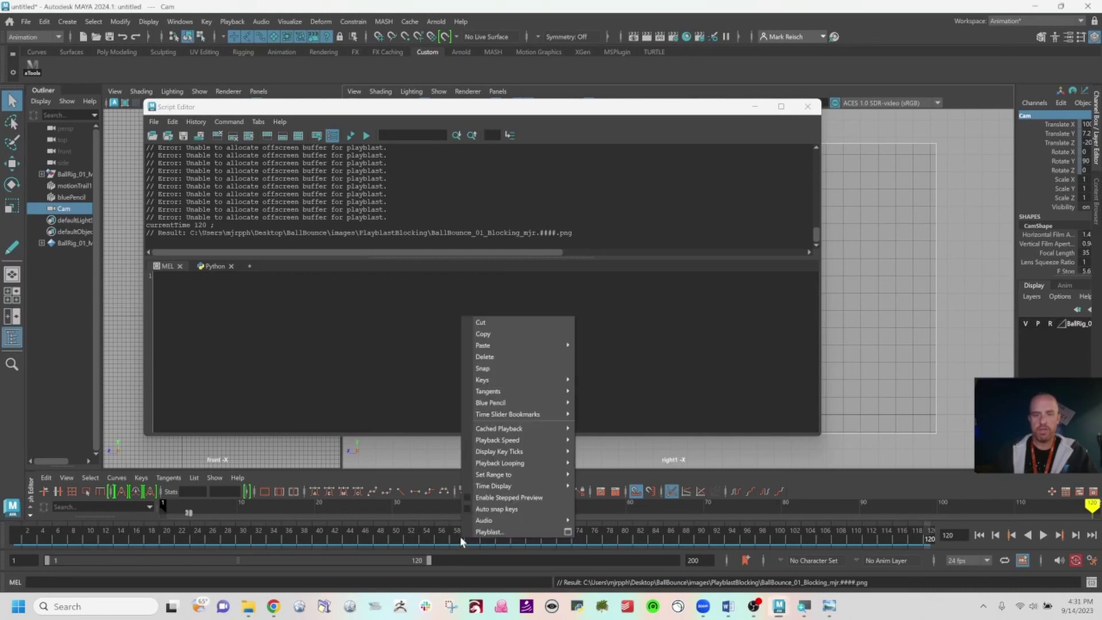
pyautogui.click(486, 535)
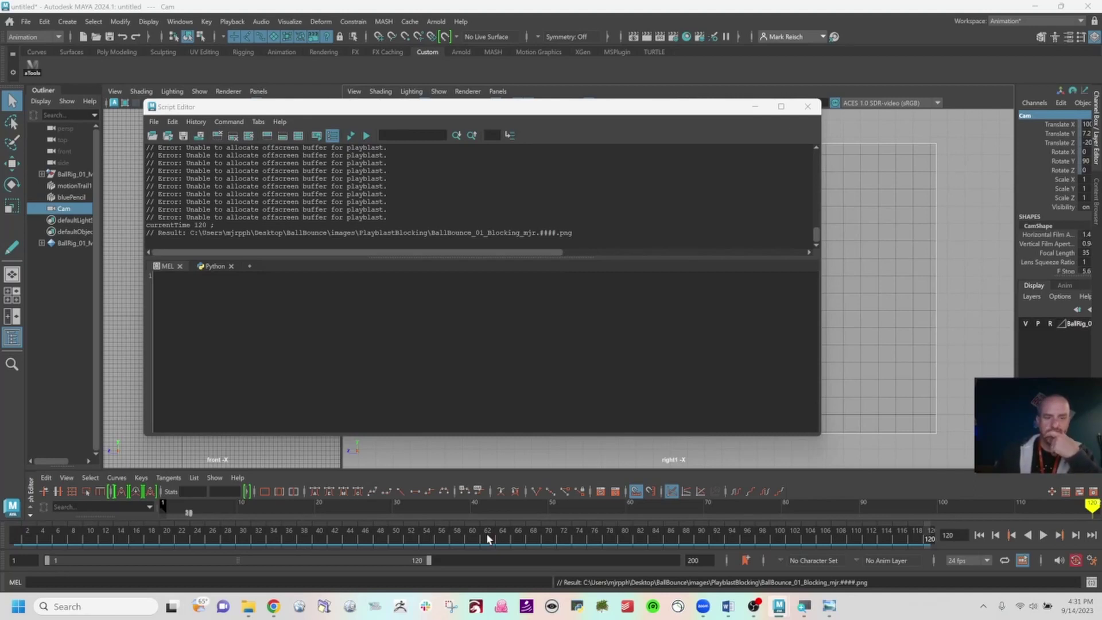
pyautogui.rightClick(698, 536)
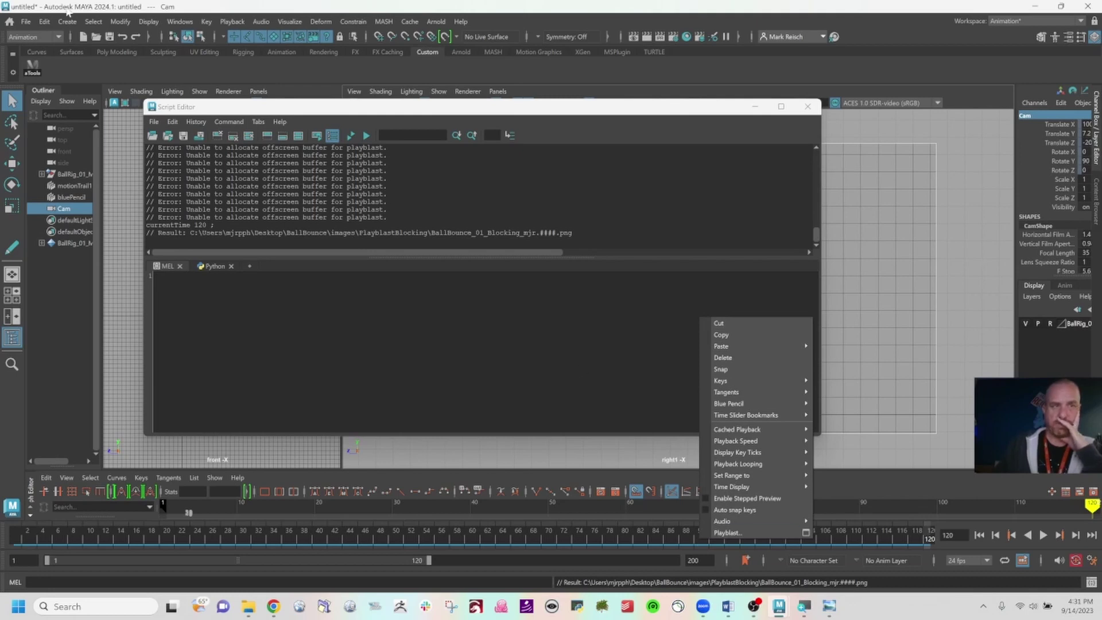
pyautogui.click(807, 106)
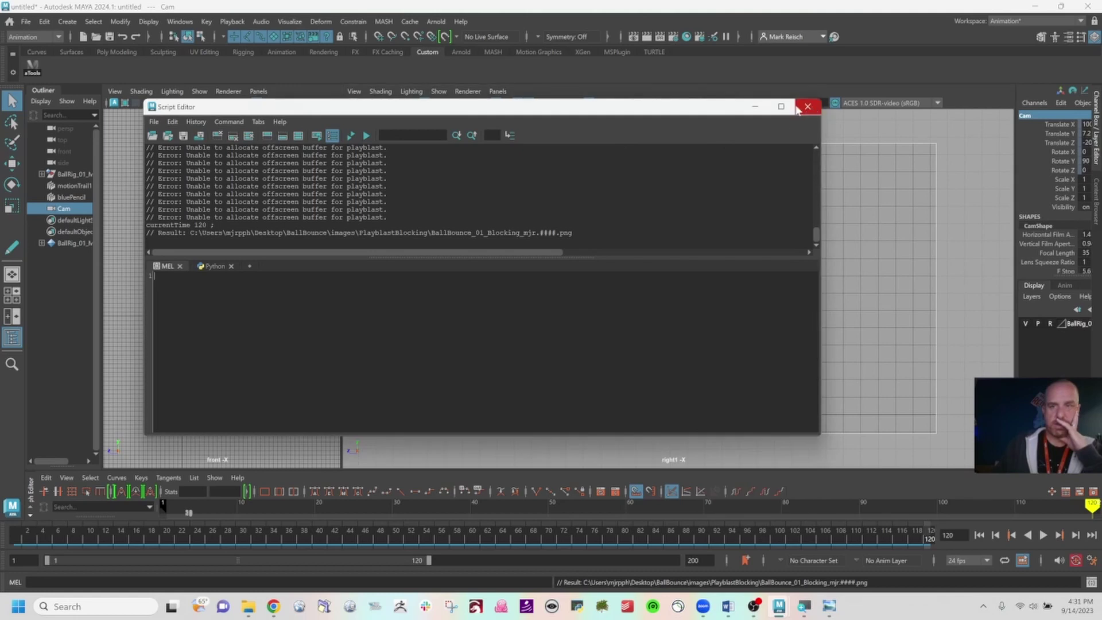
# Step: Close the Script Editor and save the scene as BallBounce_01_Blocking_MJR in the BallBounce project's scenes folder
pyautogui.click(807, 107)
pyautogui.click(26, 22)
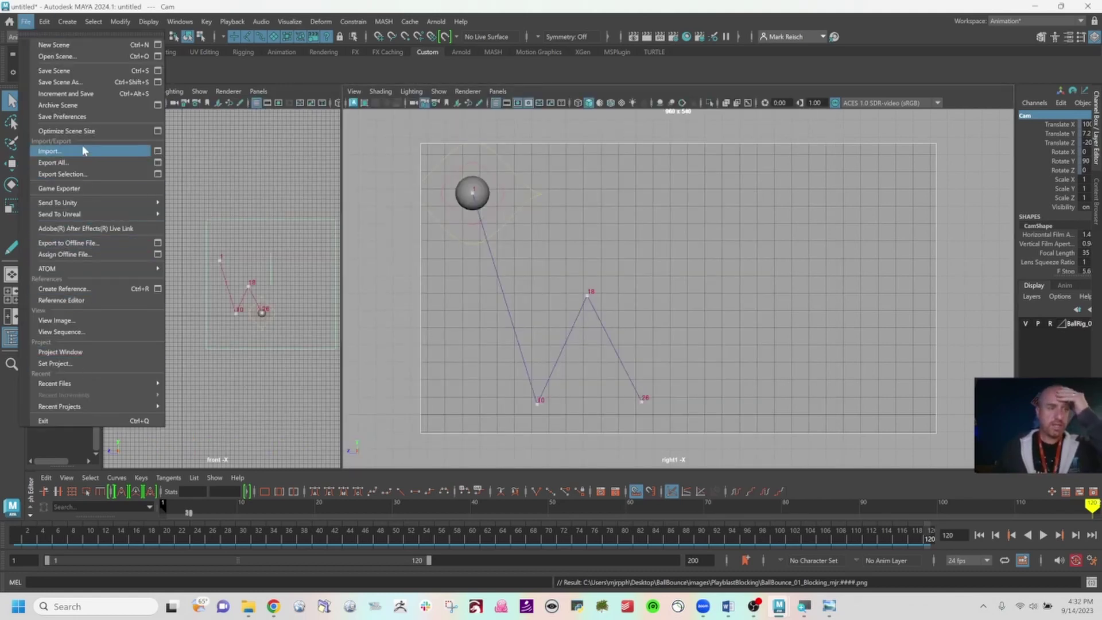
pyautogui.click(76, 83)
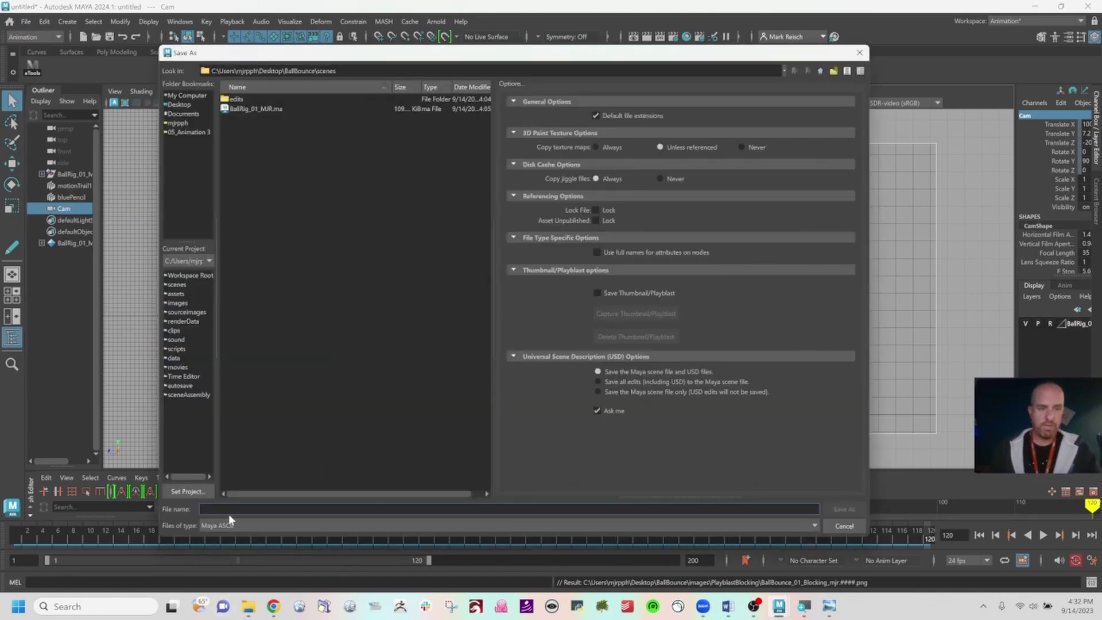
pyautogui.write('BallBounc')
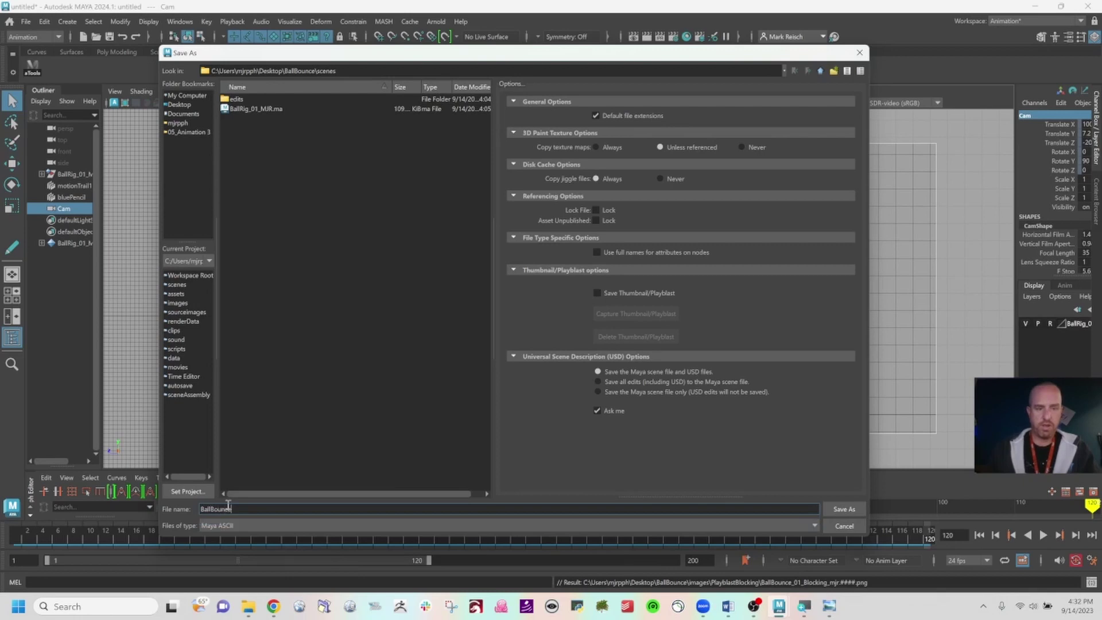
pyautogui.write('e')
pyautogui.press('BackSpace')
pyautogui.press('BackSpace')
pyautogui.press('BackSpace')
pyautogui.press('BackSpace')
pyautogui.press('BackSpace')
pyautogui.write('01_Bloc')
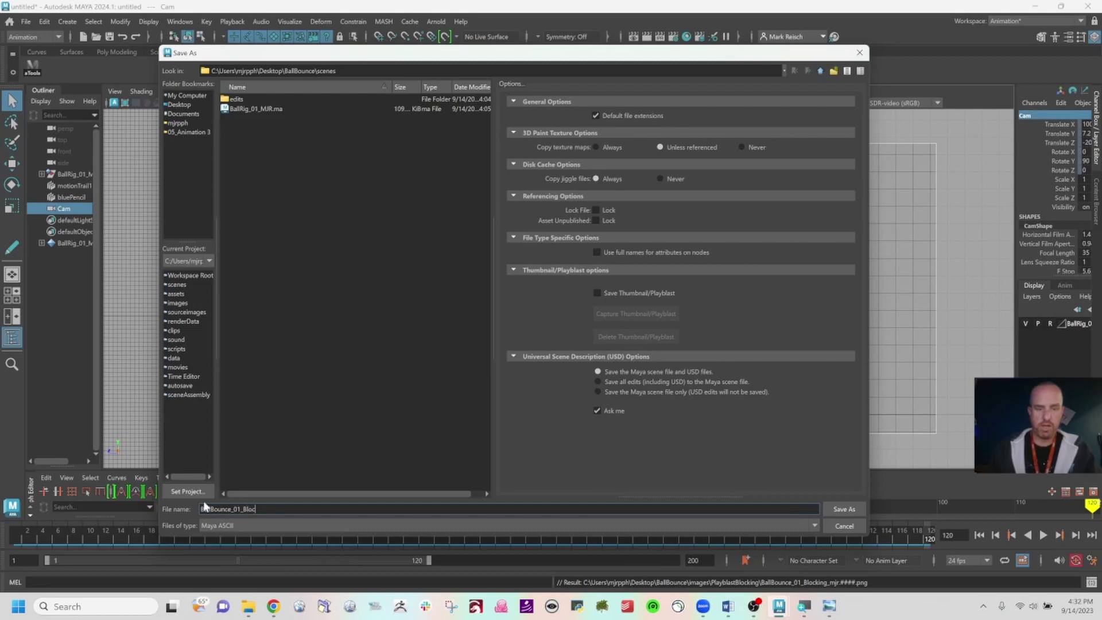
pyautogui.write('king_MJR')
pyautogui.click(846, 510)
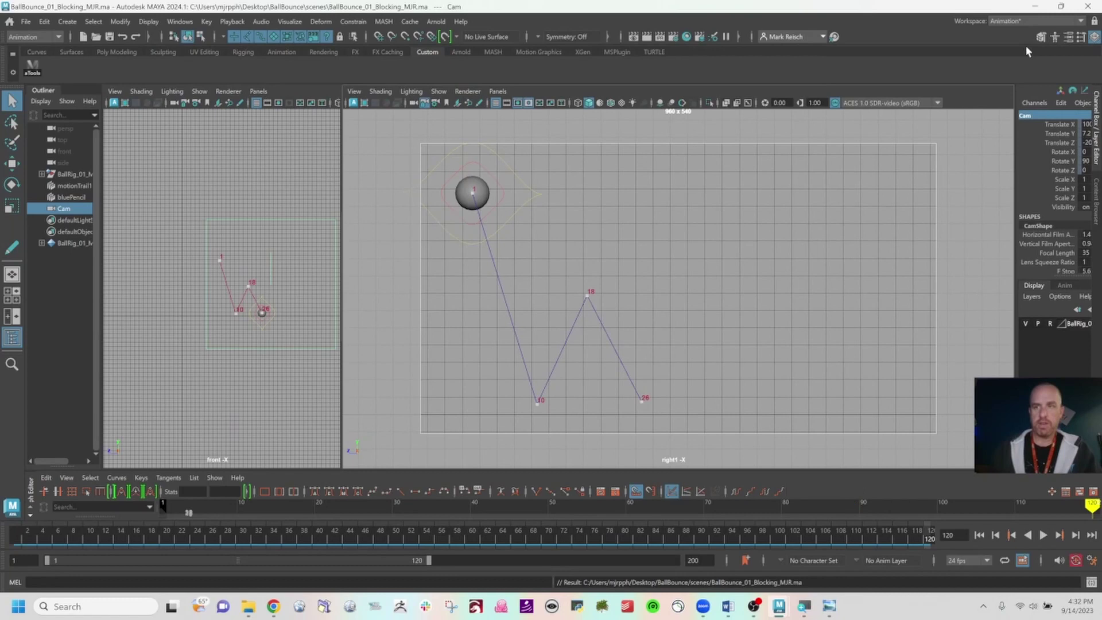
# Step: Restart Maya with the saved blocking scene, declining to save the new userSetup.py checksum, and get the browser out of the way
pyautogui.click(1087, 6)
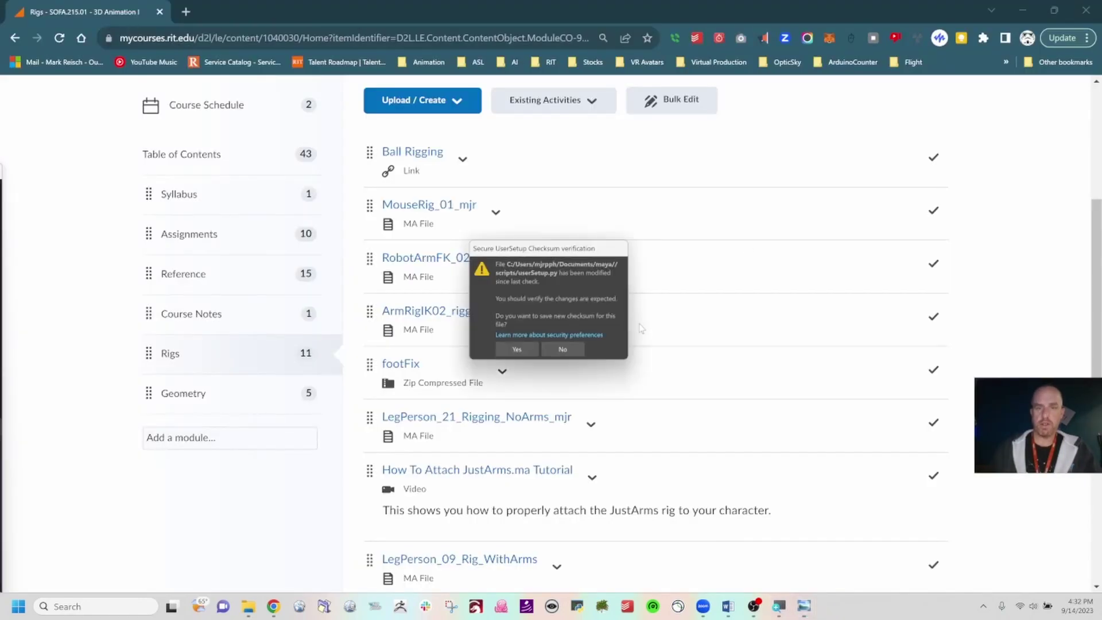
pyautogui.click(562, 349)
pyautogui.click(1020, 14)
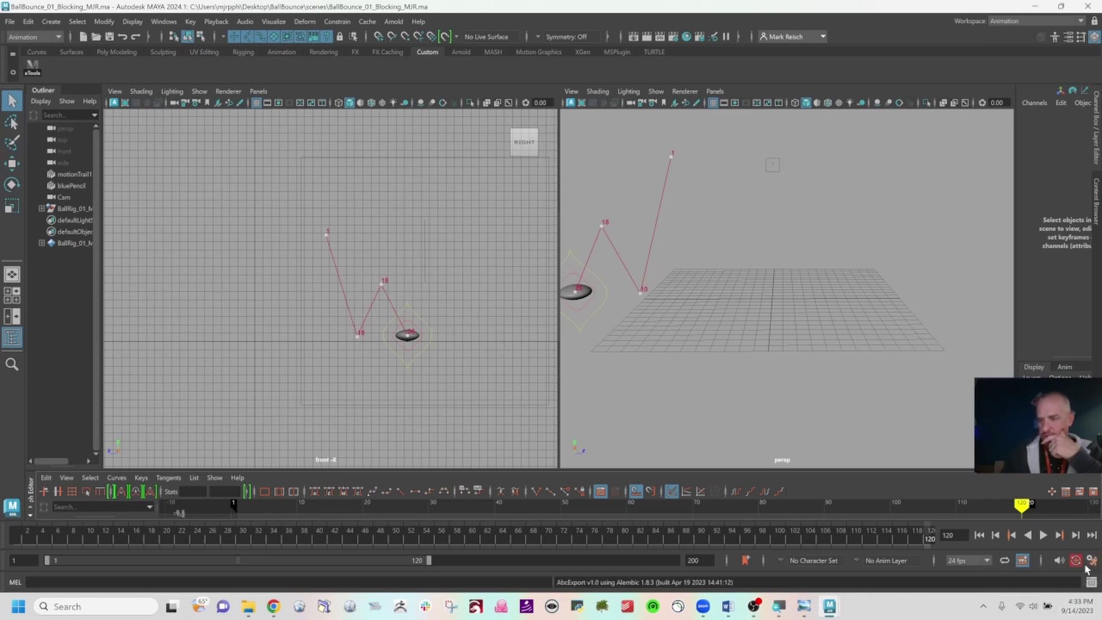
# Step: Open the Script Editor, examine the messages logged at startup, and close it again
pyautogui.click(1090, 582)
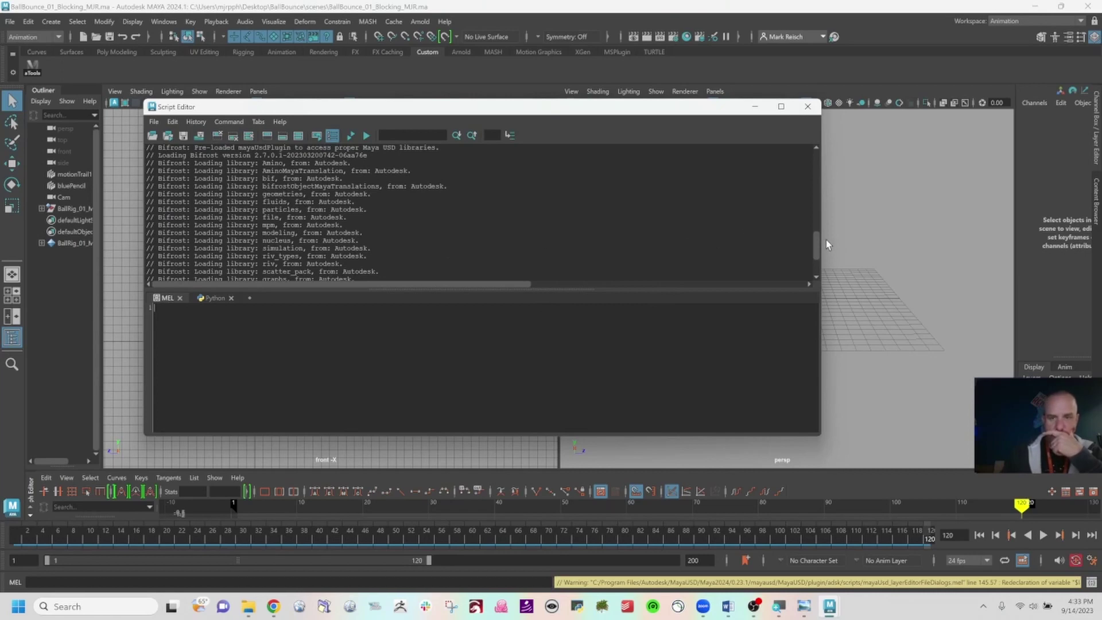
pyautogui.moveTo(815, 238); pyautogui.dragTo(819, 278)
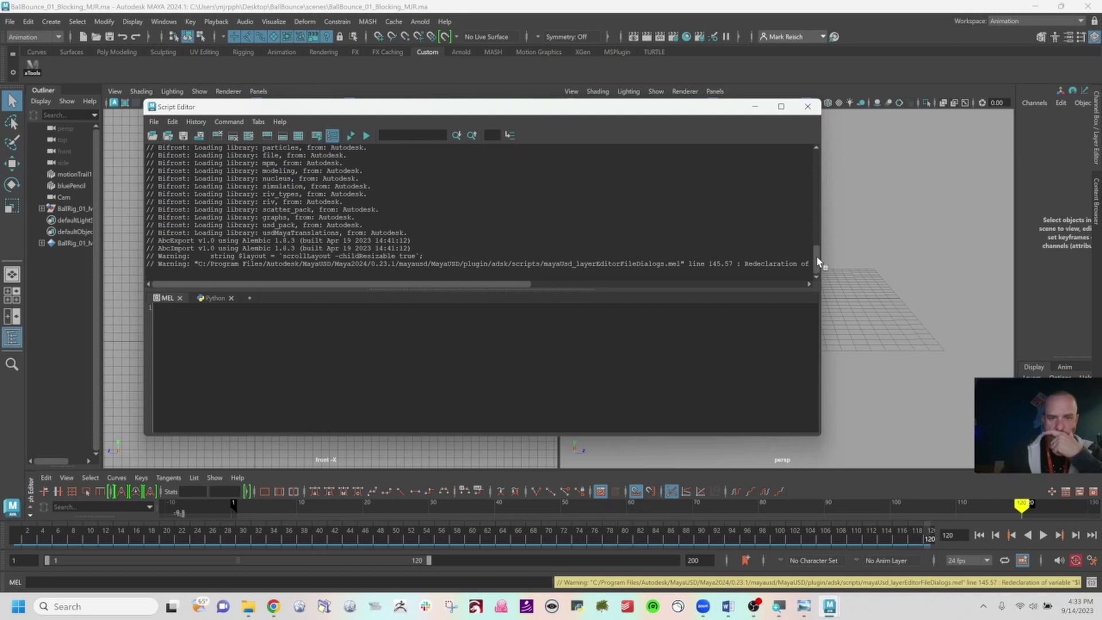
pyautogui.moveTo(819, 256); pyautogui.dragTo(815, 178)
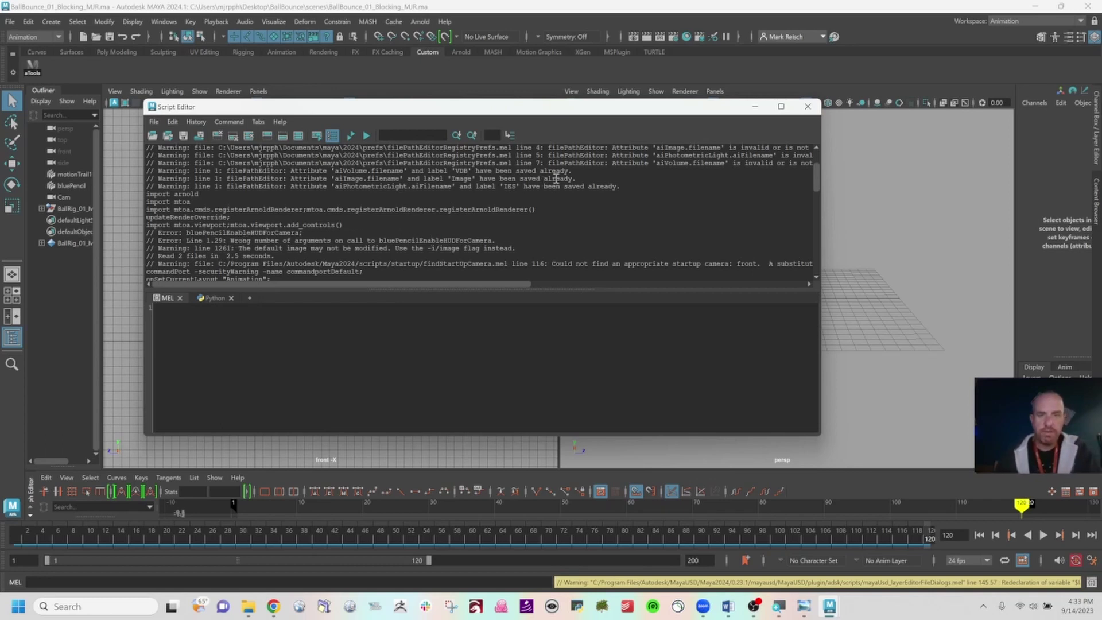
pyautogui.click(808, 107)
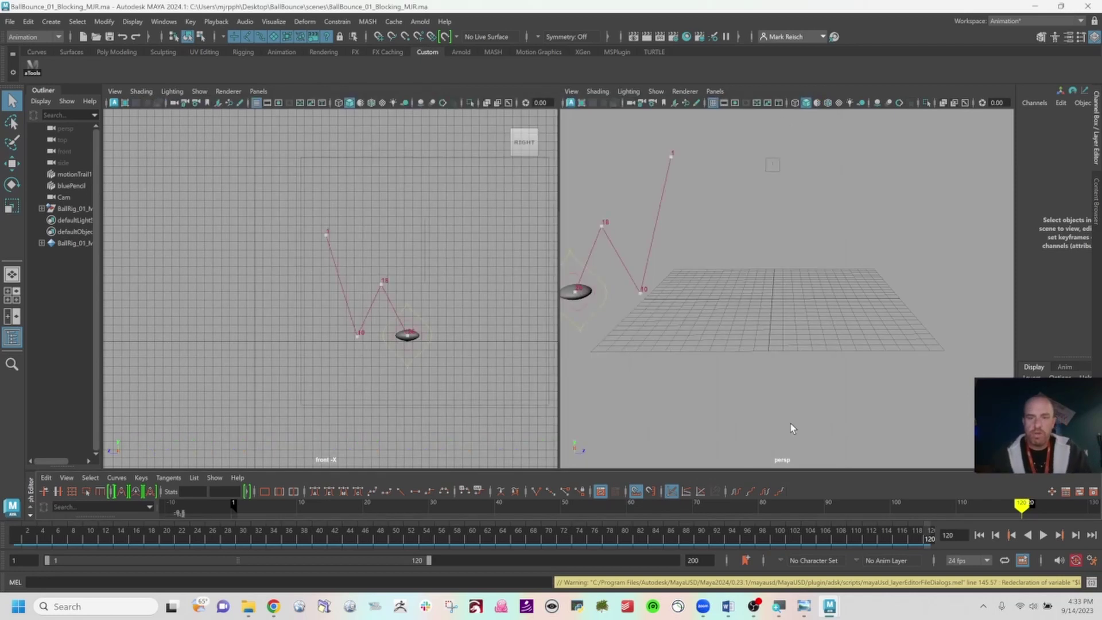
# Step: Switch the persp viewport to look through the Cam camera
pyautogui.press('space')
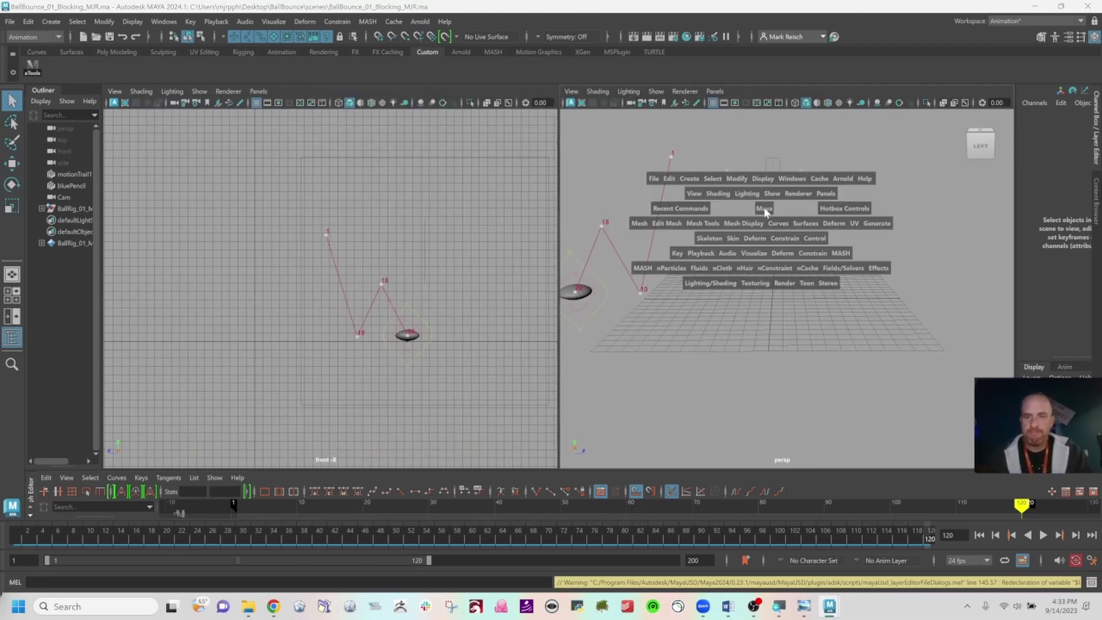
pyautogui.click(714, 91)
pyautogui.moveTo(721, 125)
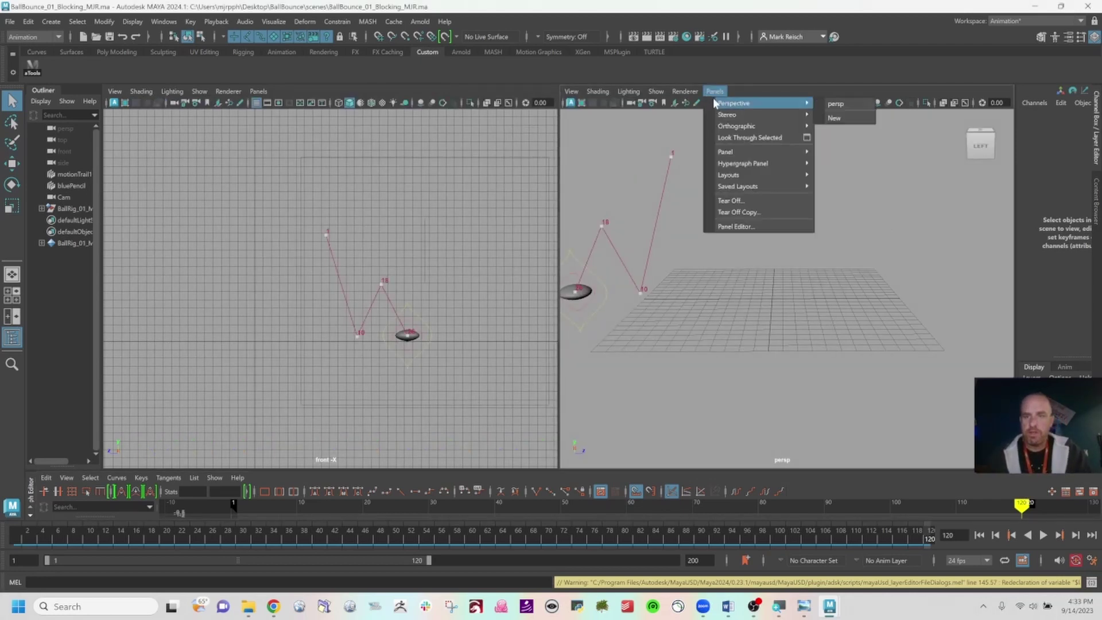
pyautogui.click(848, 127)
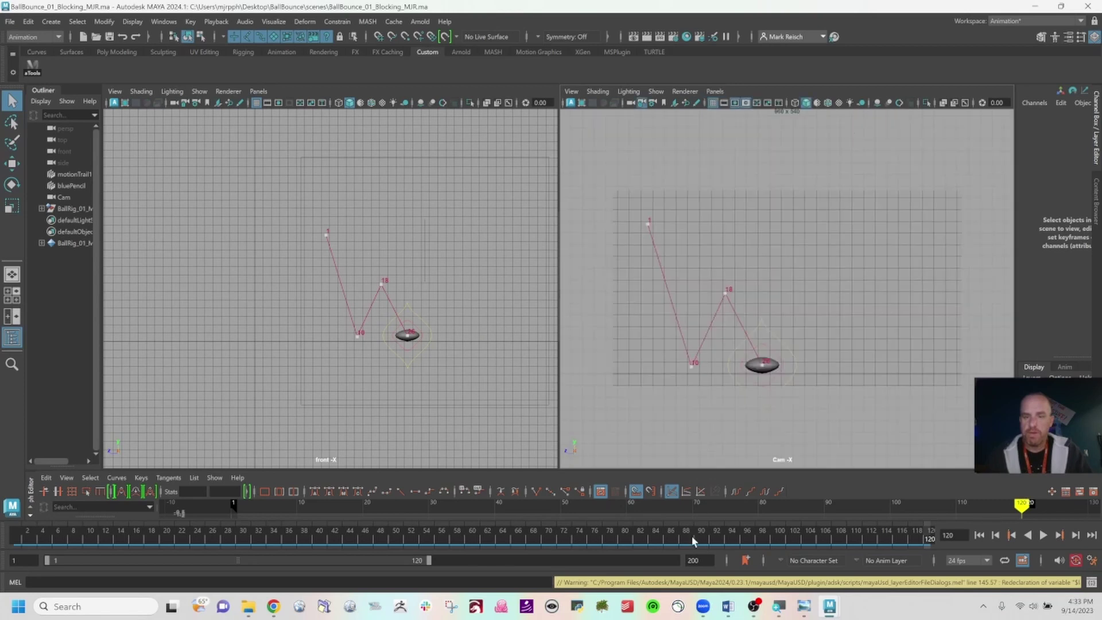
# Step: Playblast the Cam view of the bouncing ball and close the preview player
pyautogui.rightClick(676, 539)
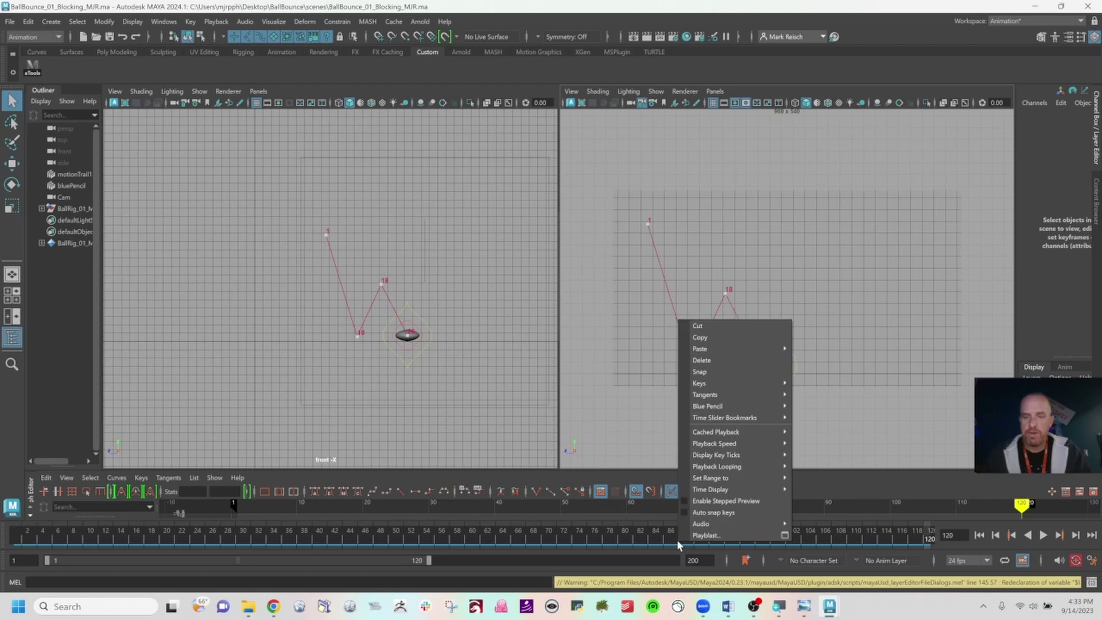
pyautogui.click(724, 535)
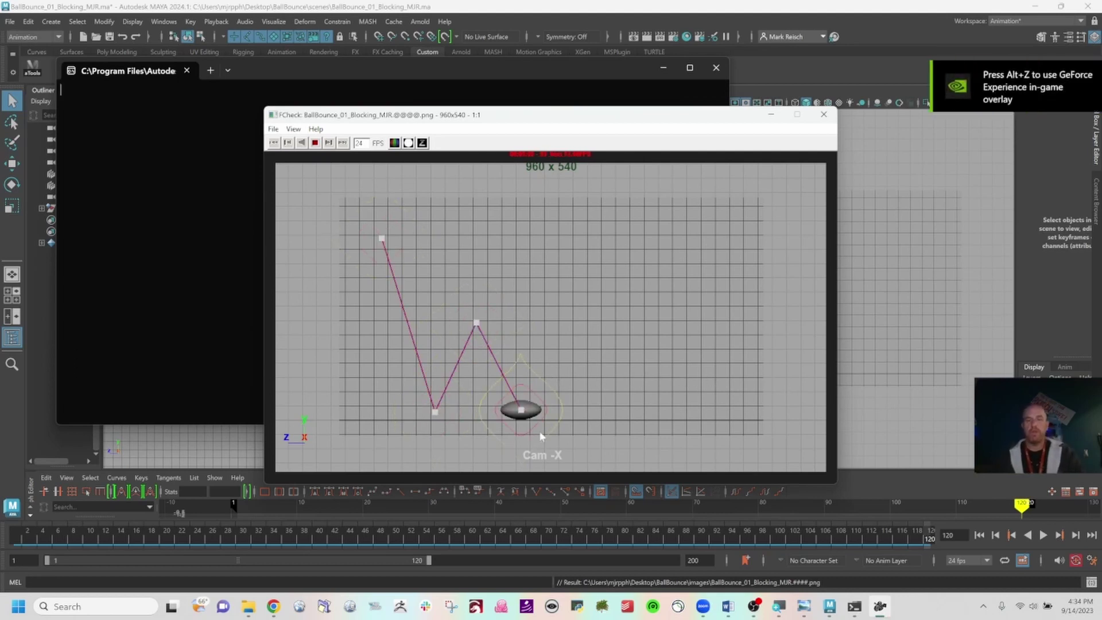
pyautogui.click(823, 114)
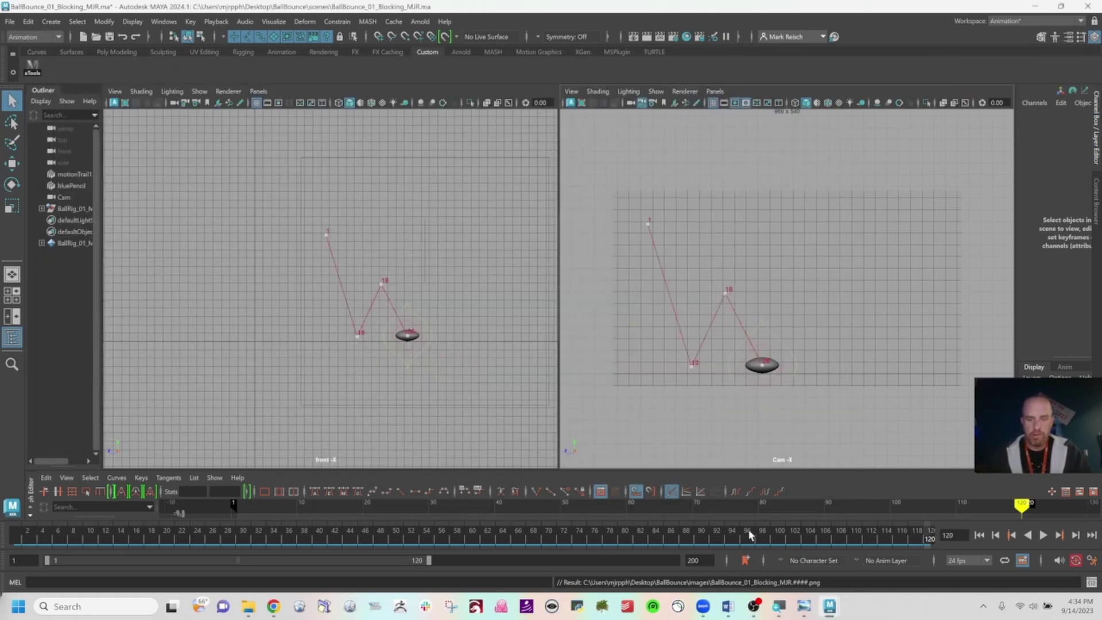
# Step: Launch After Effects and start a new project
pyautogui.press('super')
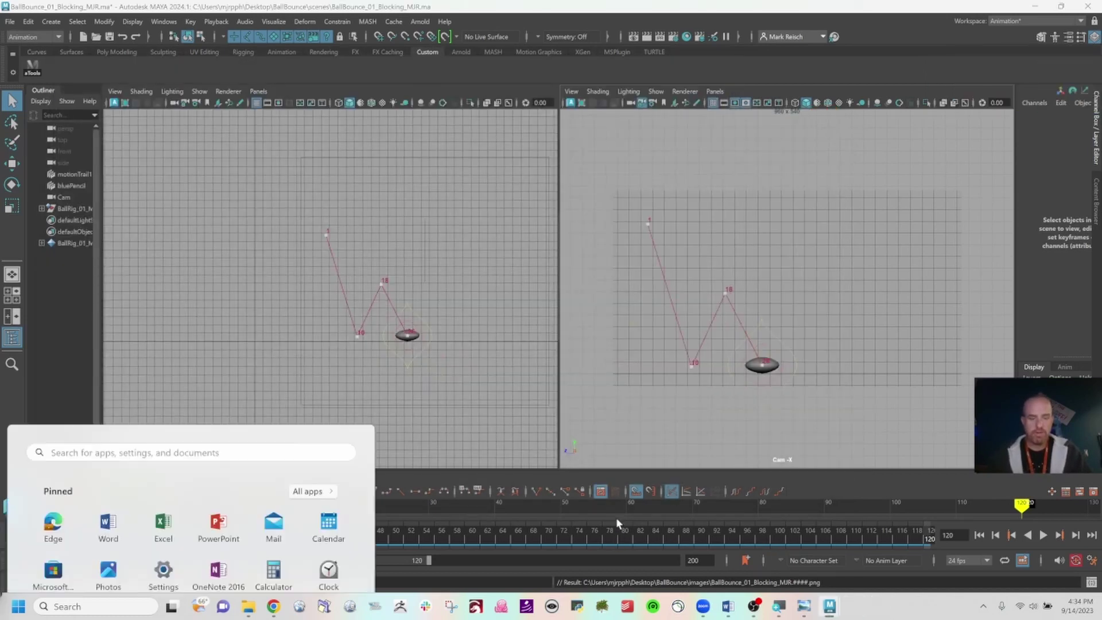
pyautogui.write('after')
pyautogui.press('Return')
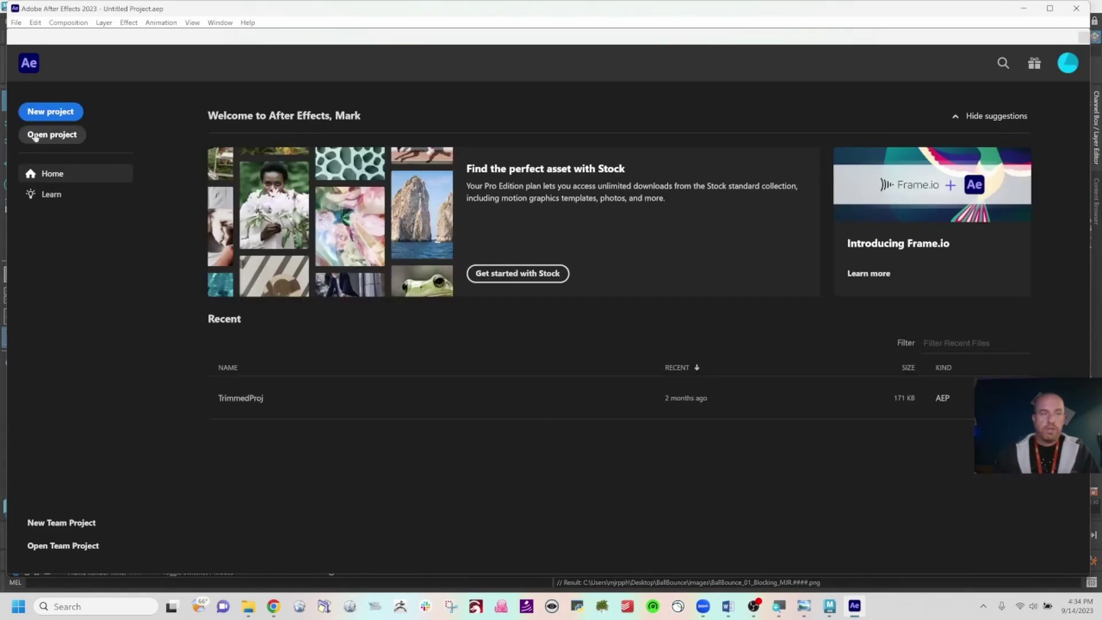
pyautogui.click(47, 108)
# Step: Import BallBounce_01_Blocking_MJR.0001.png from the BallBounce images folder as a PNG sequence with Create Composition enabled
pyautogui.rightClick(143, 204)
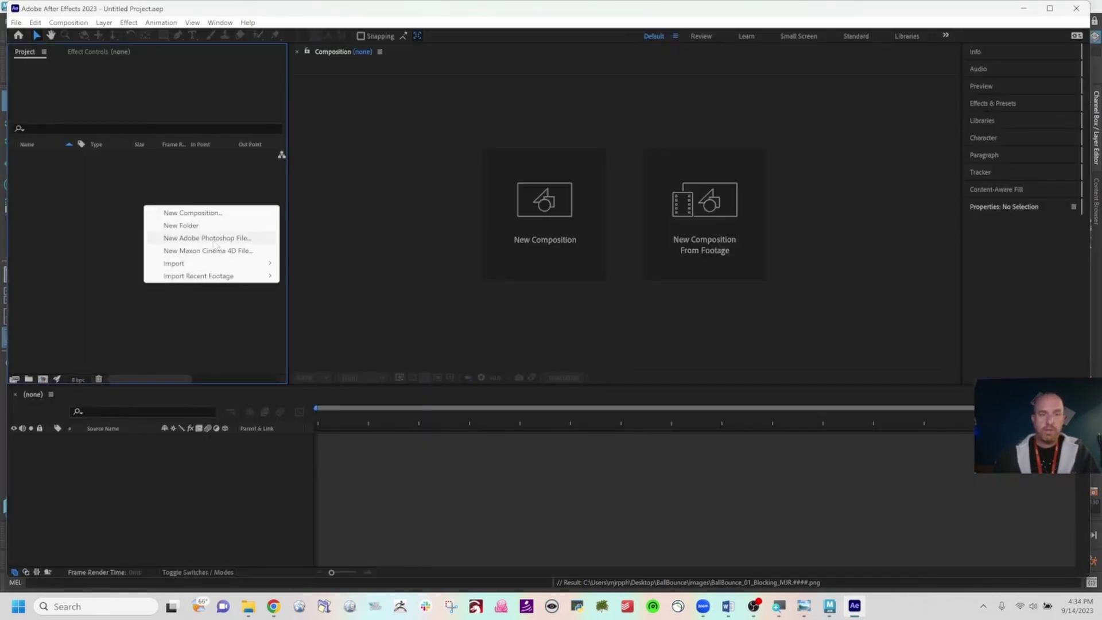
pyautogui.moveTo(172, 261)
pyautogui.click(332, 260)
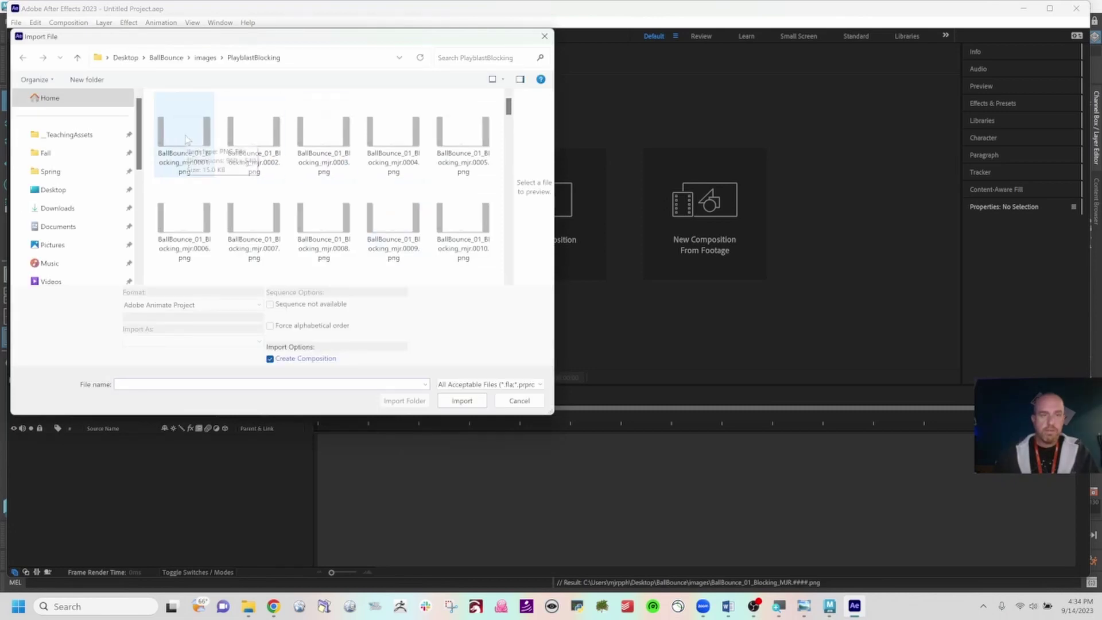
pyautogui.click(201, 62)
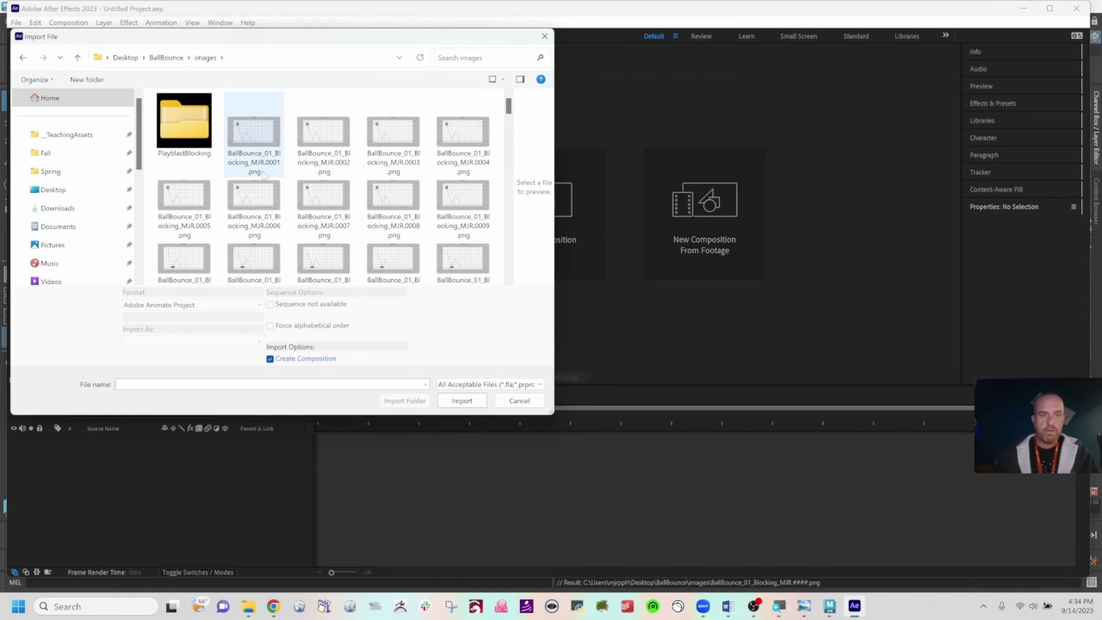
pyautogui.click(261, 156)
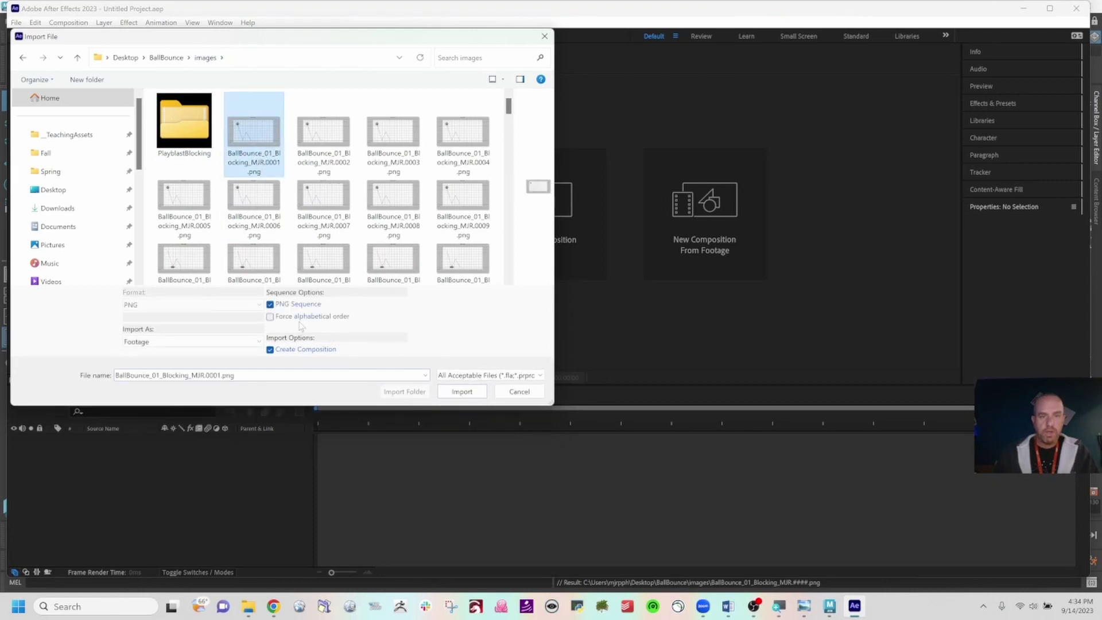
pyautogui.click(456, 391)
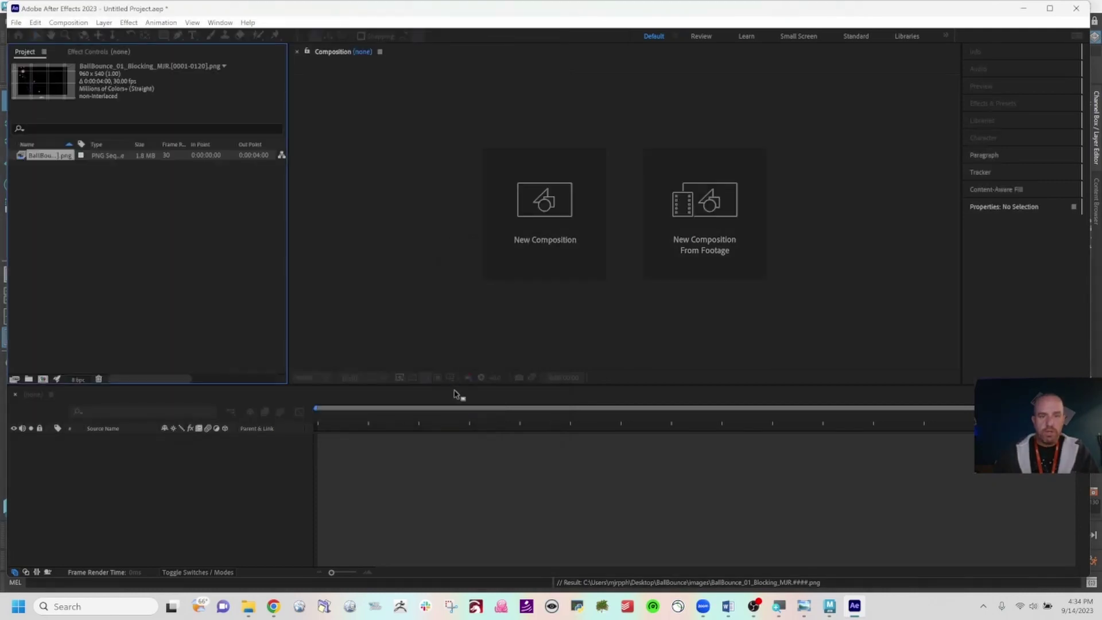
# Step: Scrub through and play the BallBounce_01_Blocking_MJR composition to check the imported frames
pyautogui.press(',')
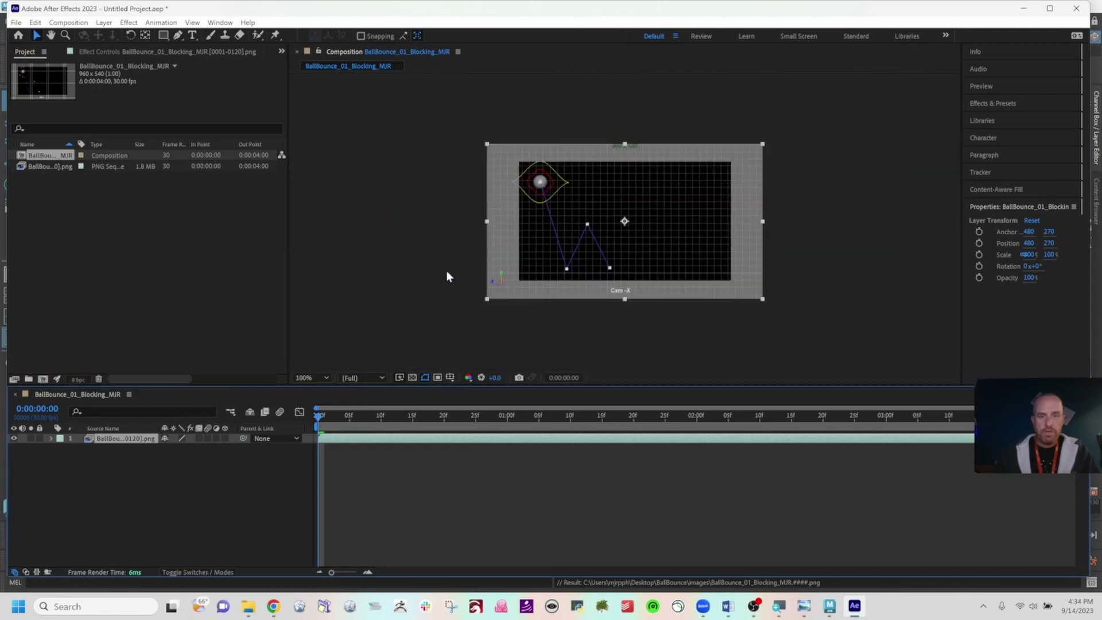
pyautogui.moveTo(338, 414); pyautogui.dragTo(707, 427)
pyautogui.press('space')
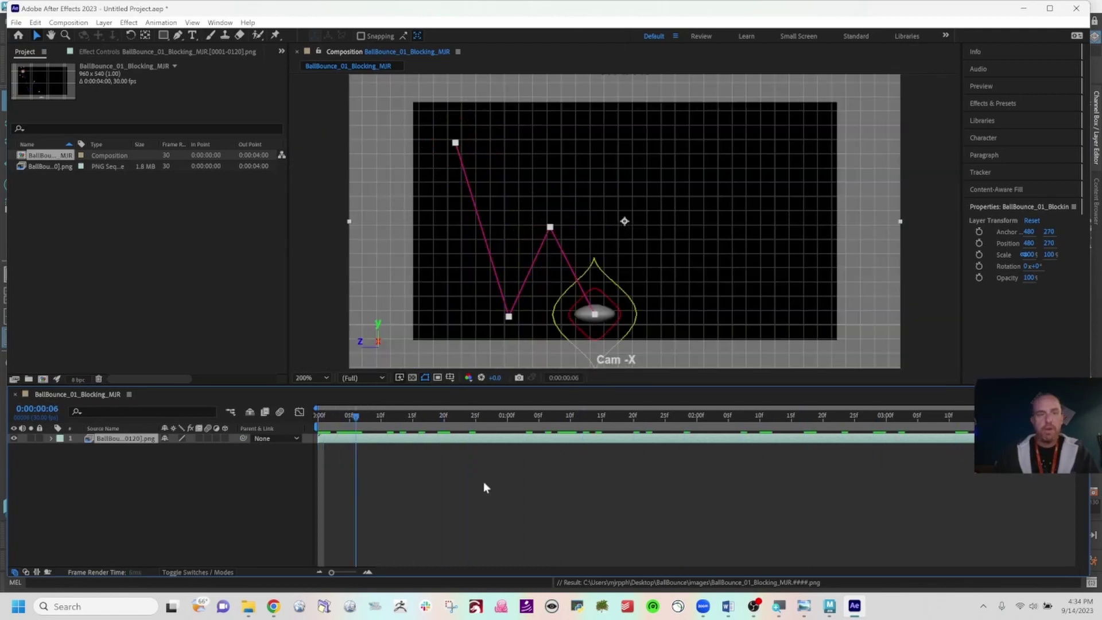
# Step: Send the BallBounce_01_Blocking_MJR composition to the Adobe Media Encoder queue
pyautogui.click(16, 23)
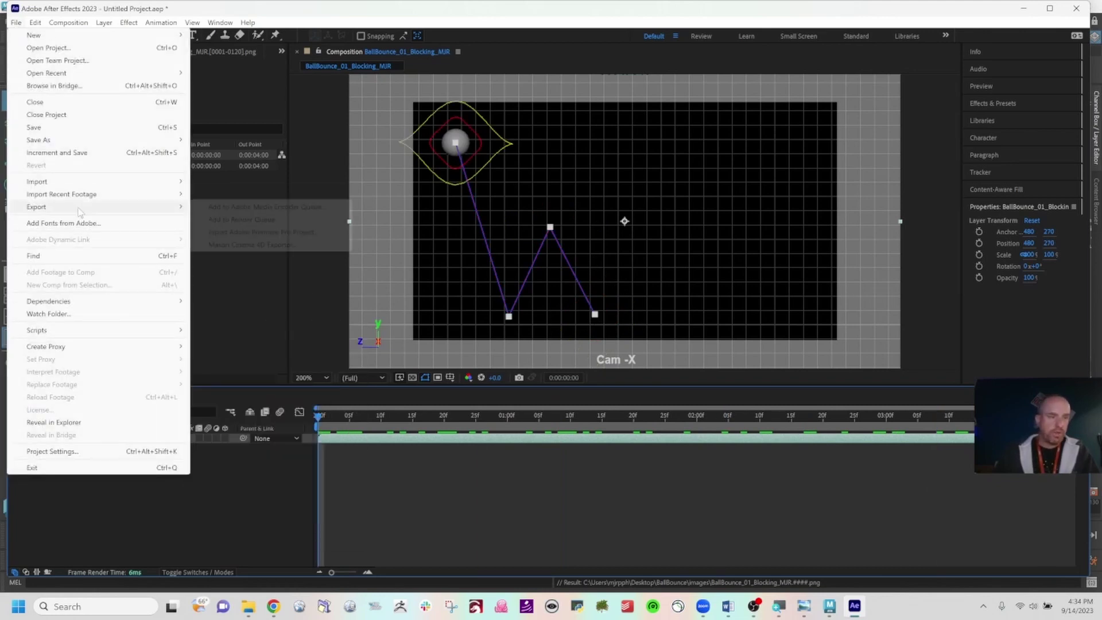
pyautogui.moveTo(81, 199)
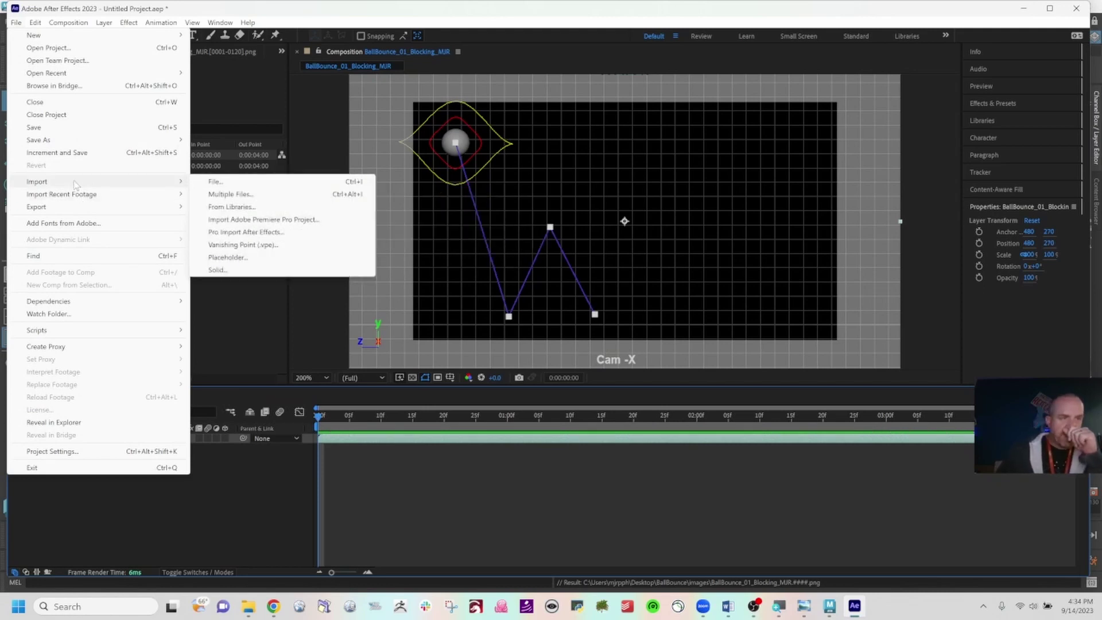
pyautogui.moveTo(80, 144)
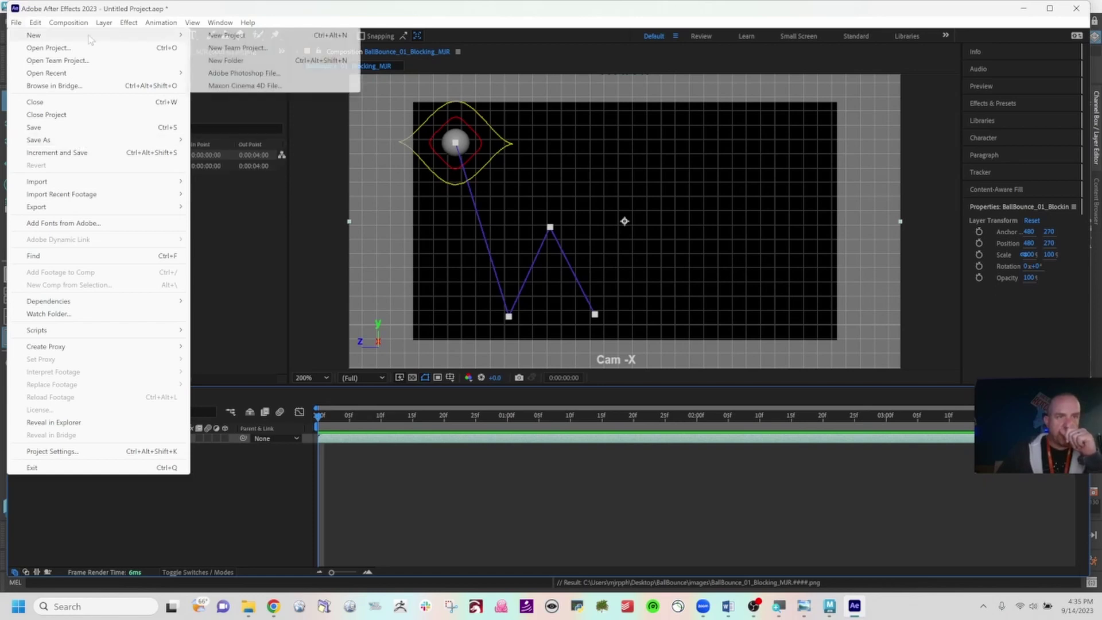
pyautogui.moveTo(69, 22)
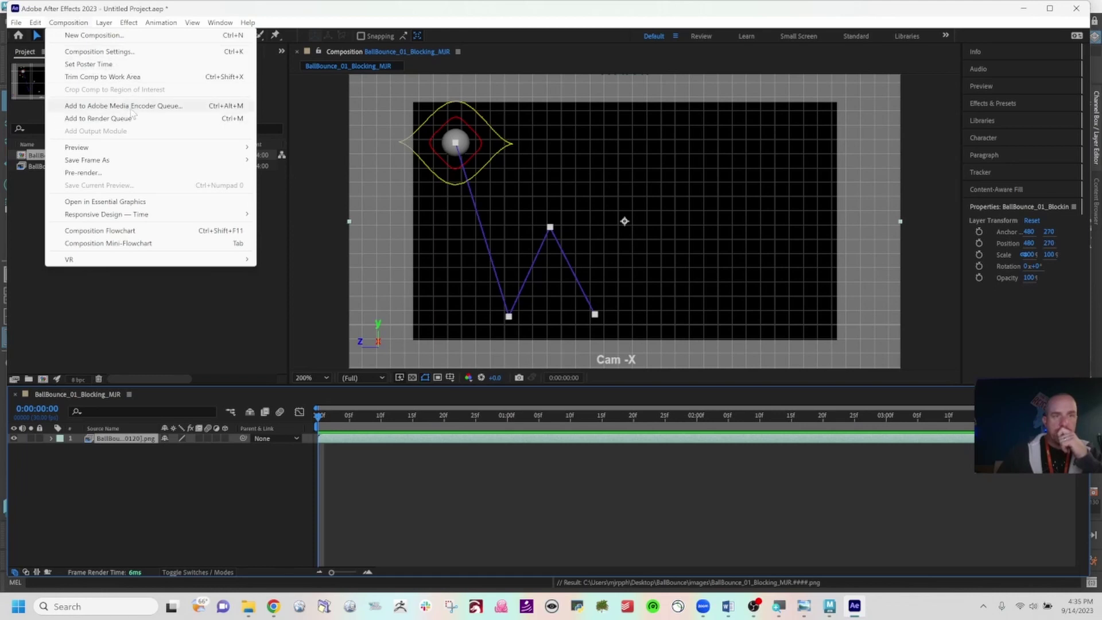
pyautogui.click(130, 108)
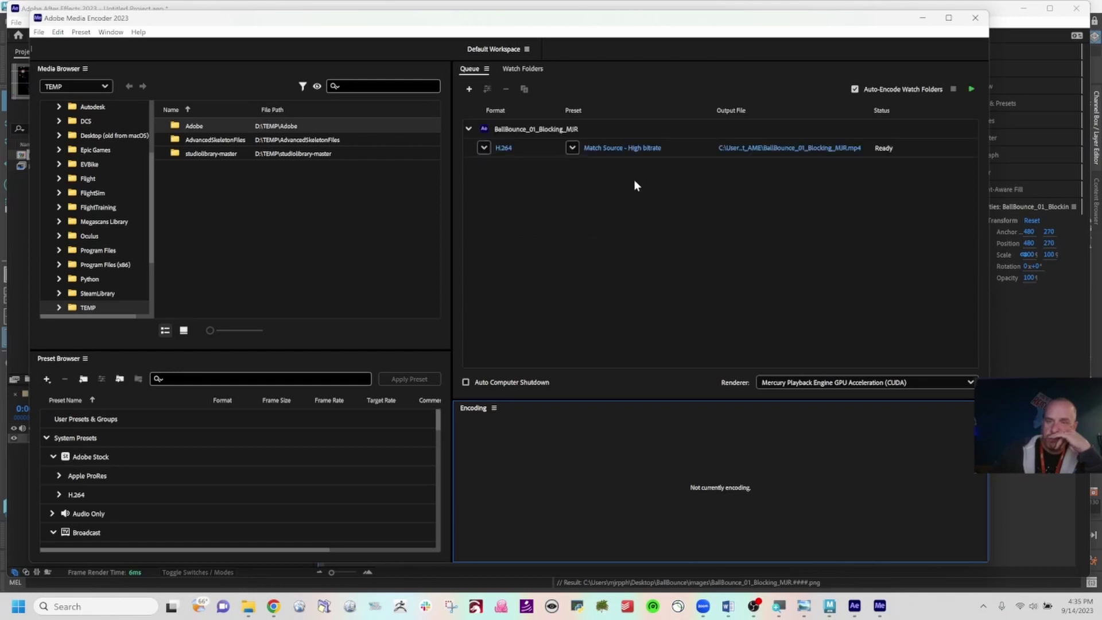
# Step: Cancel the Dynamic Link connection for the queued item's export settings and examine the available formats, keeping H.264
pyautogui.click(505, 148)
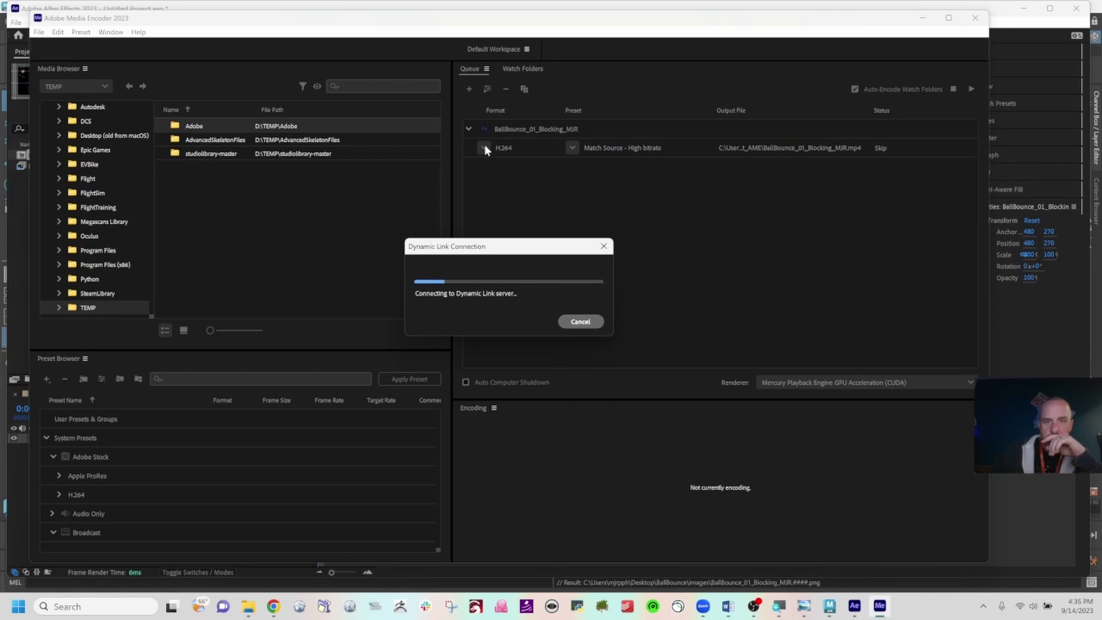
pyautogui.click(580, 320)
pyautogui.click(484, 147)
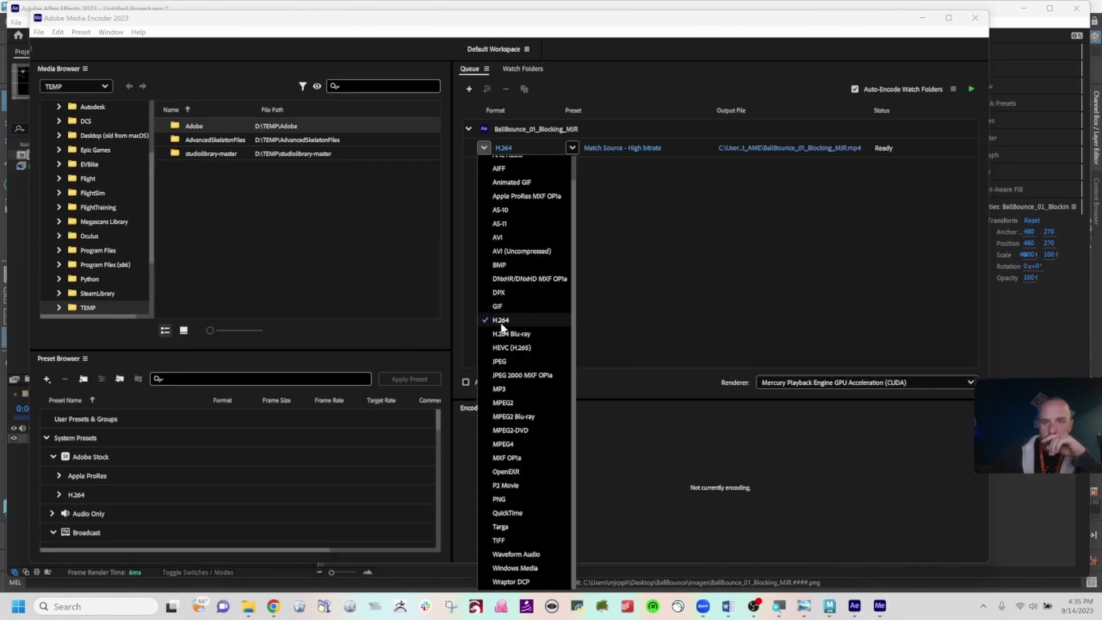
pyautogui.click(629, 294)
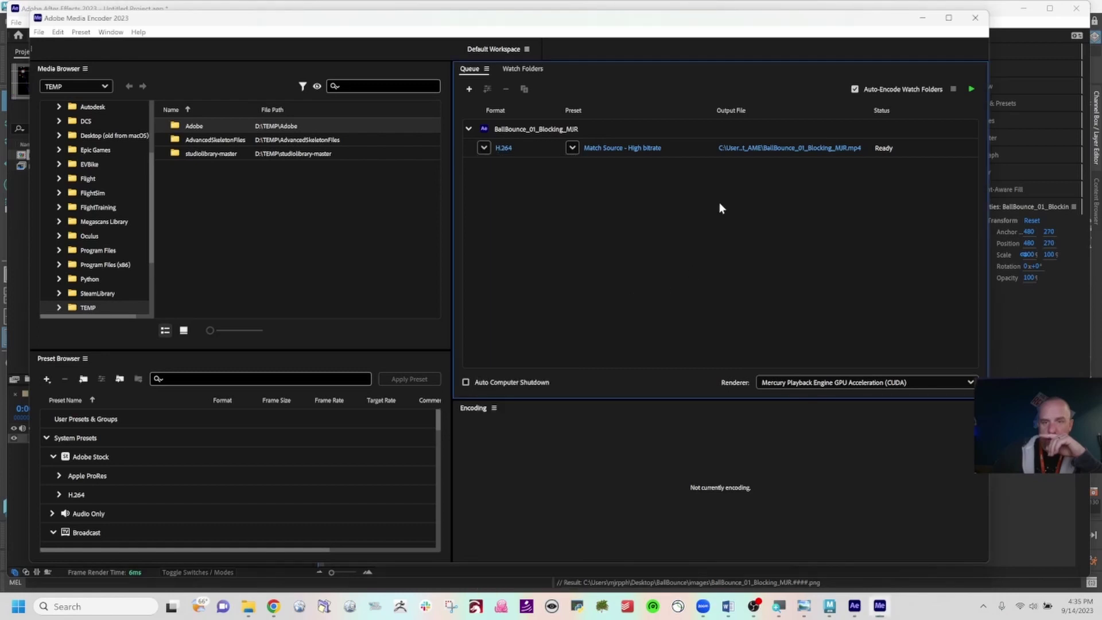
# Step: Set the queued item's output to BallBounce_01_Blocking_MJR.mp4 in the Desktop BallBounce movies folder and start encoding the queue
pyautogui.click(767, 149)
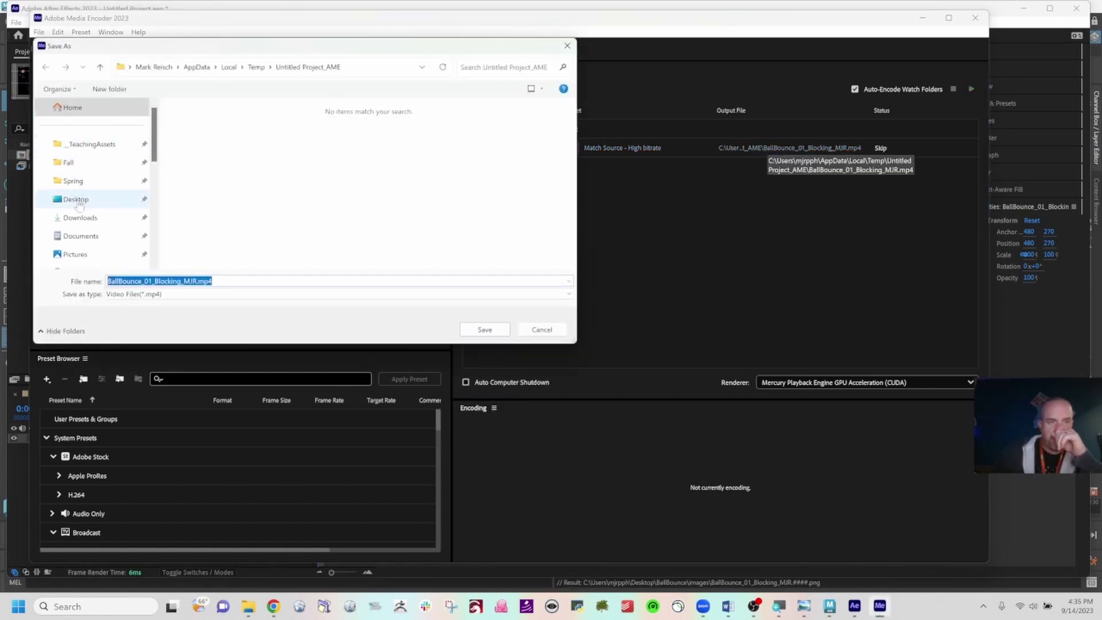
pyautogui.click(79, 201)
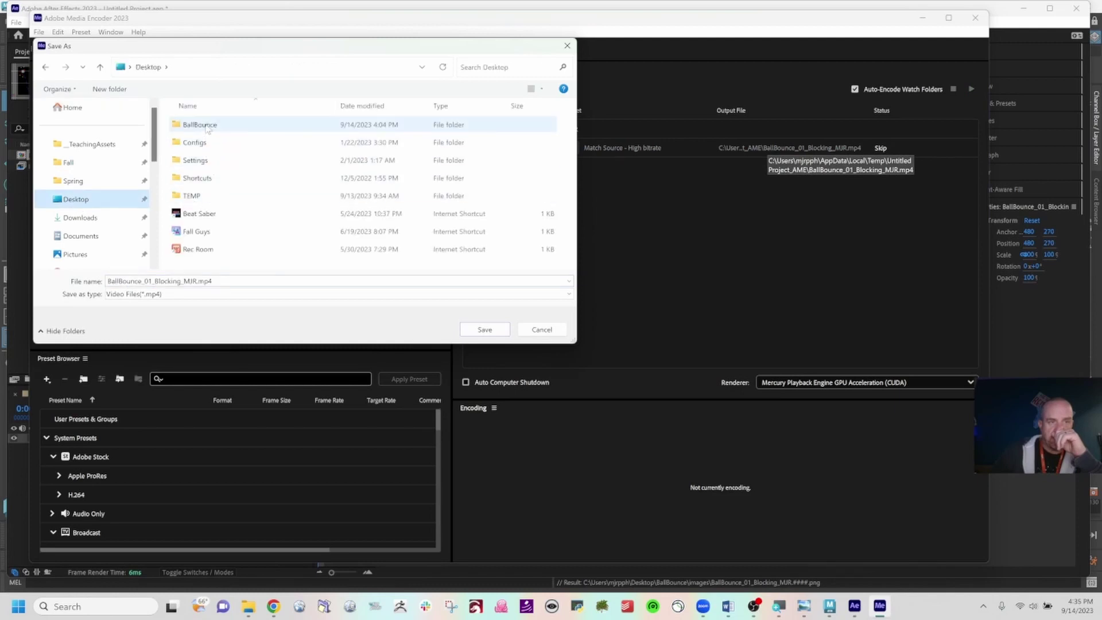
pyautogui.doubleClick(206, 125)
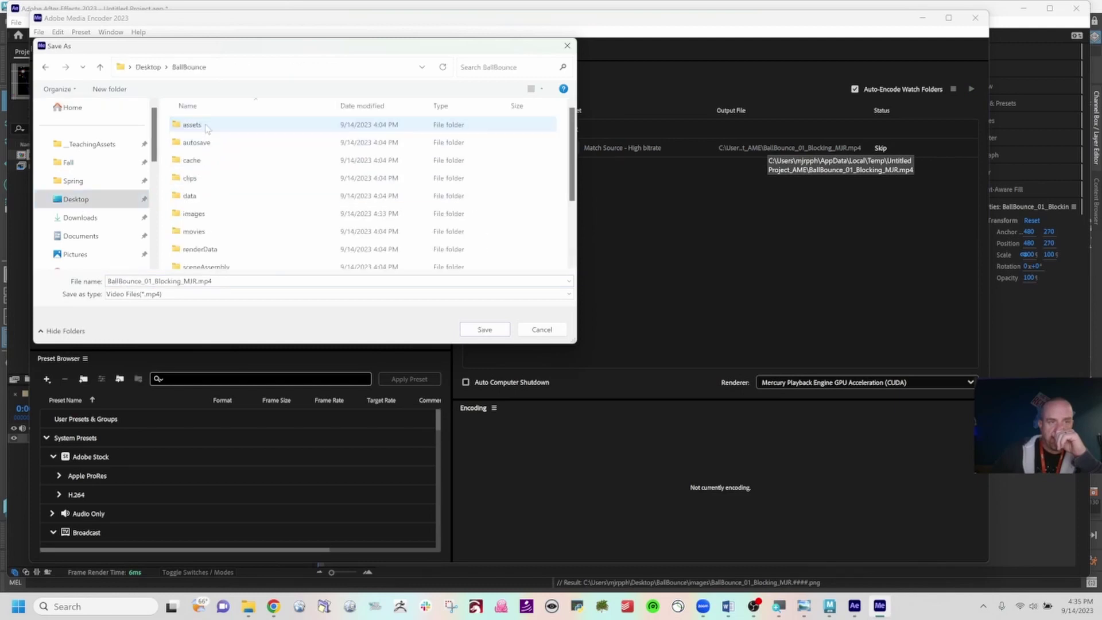
pyautogui.doubleClick(194, 231)
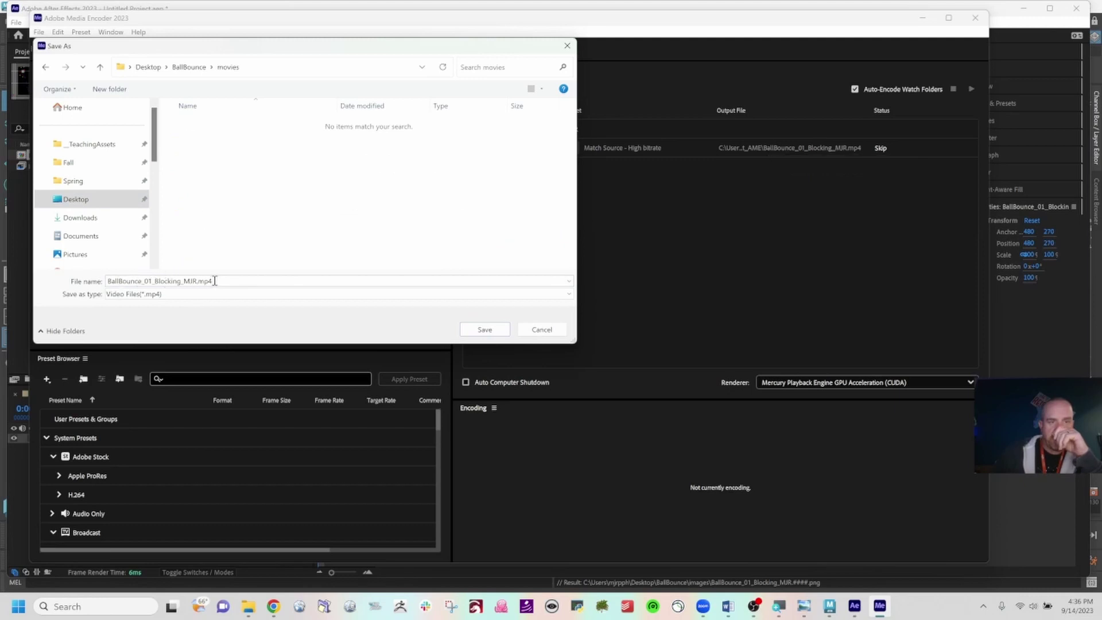
pyautogui.click(467, 329)
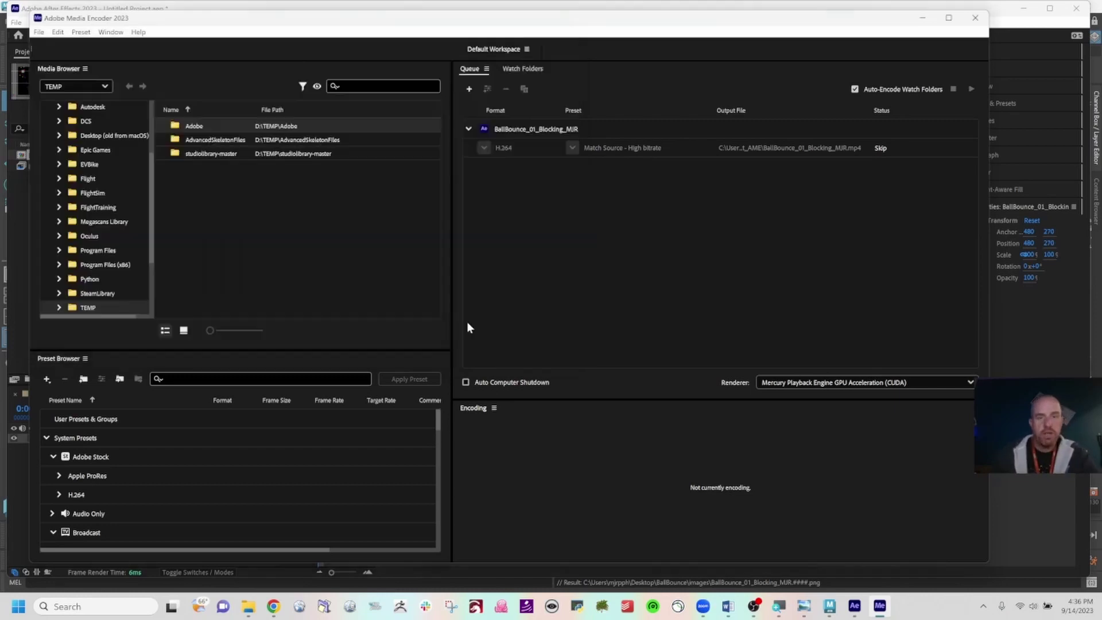
pyautogui.click(970, 89)
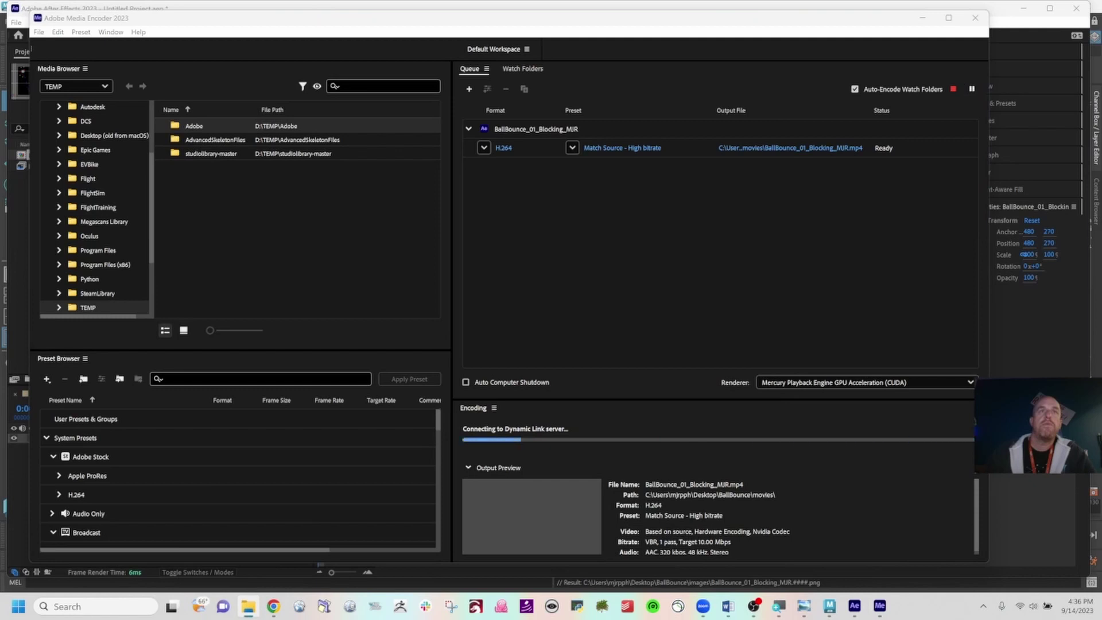
# Step: Open BallBounce_01_Blocking_MJR.mp4 from the BallBounce movies folder in File Explorer and scrub through its playback to check the export
pyautogui.moveTo(195, 0); pyautogui.dragTo(342, 122)
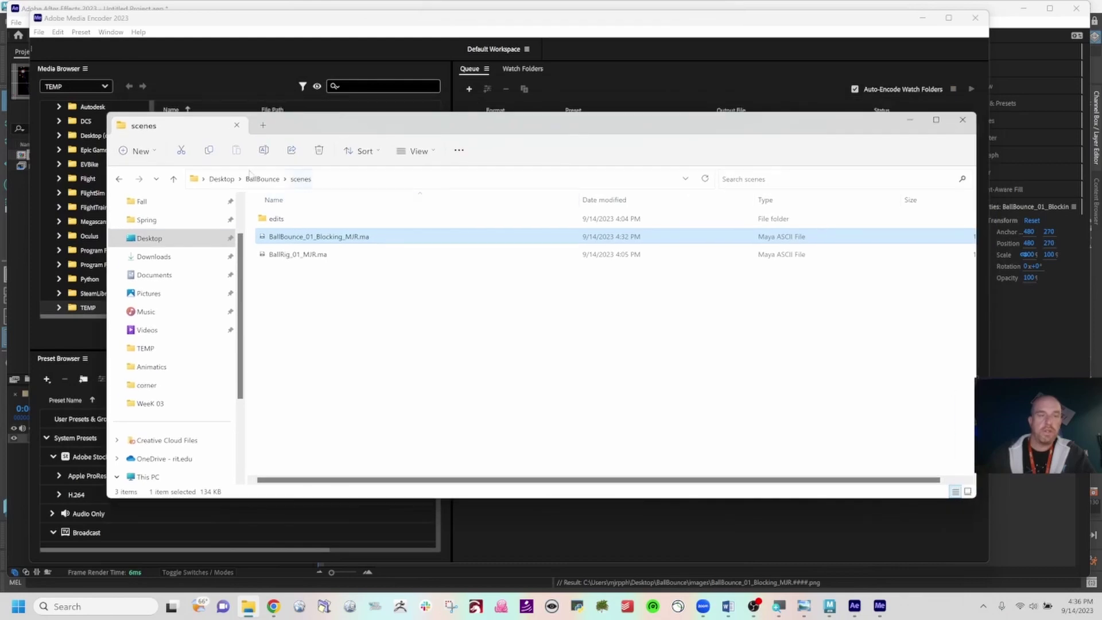
pyautogui.click(173, 179)
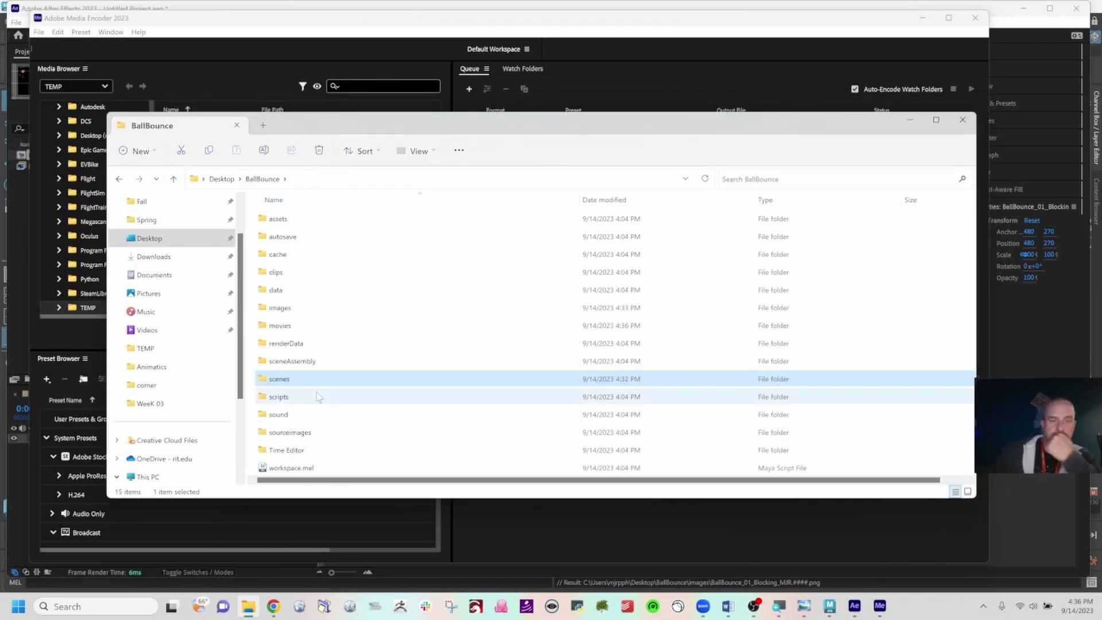
pyautogui.doubleClick(301, 326)
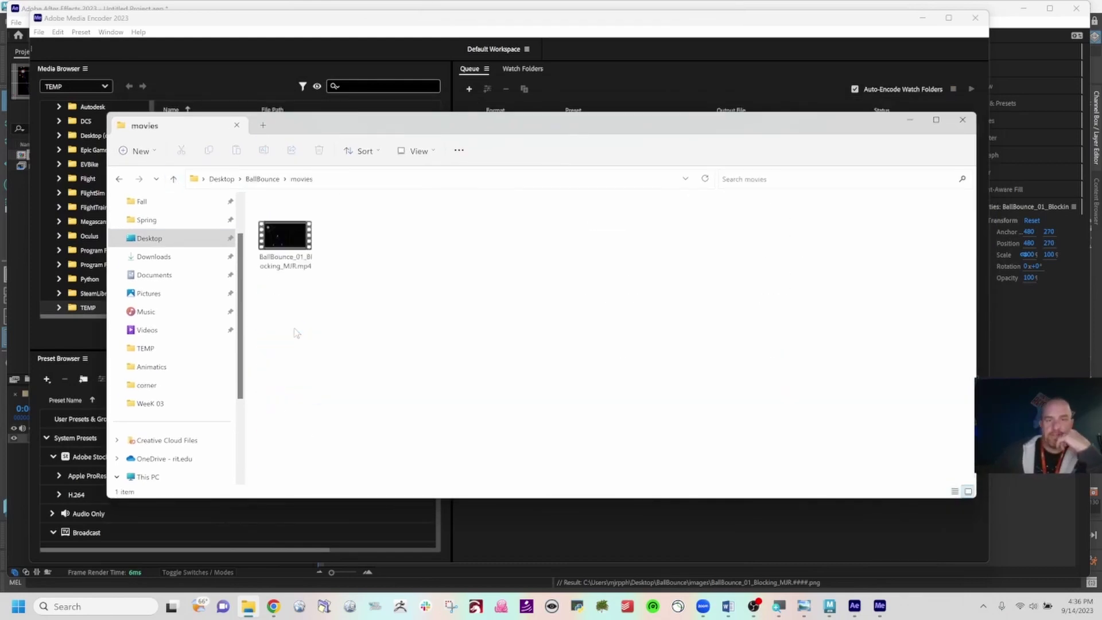
pyautogui.doubleClick(296, 243)
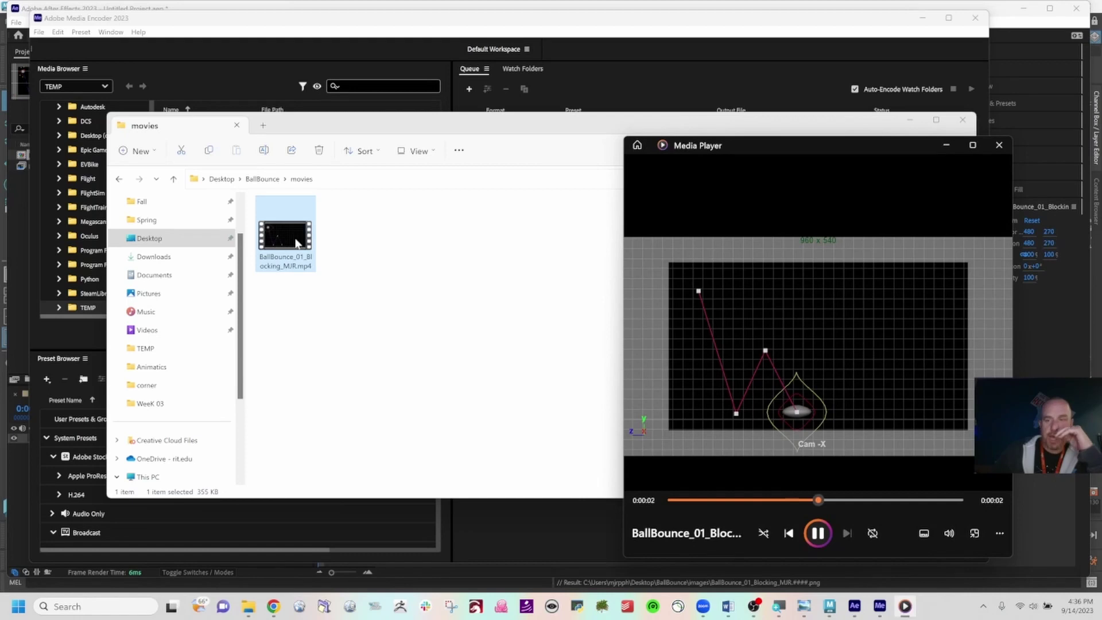
pyautogui.click(692, 501)
pyautogui.moveTo(692, 500); pyautogui.dragTo(729, 500)
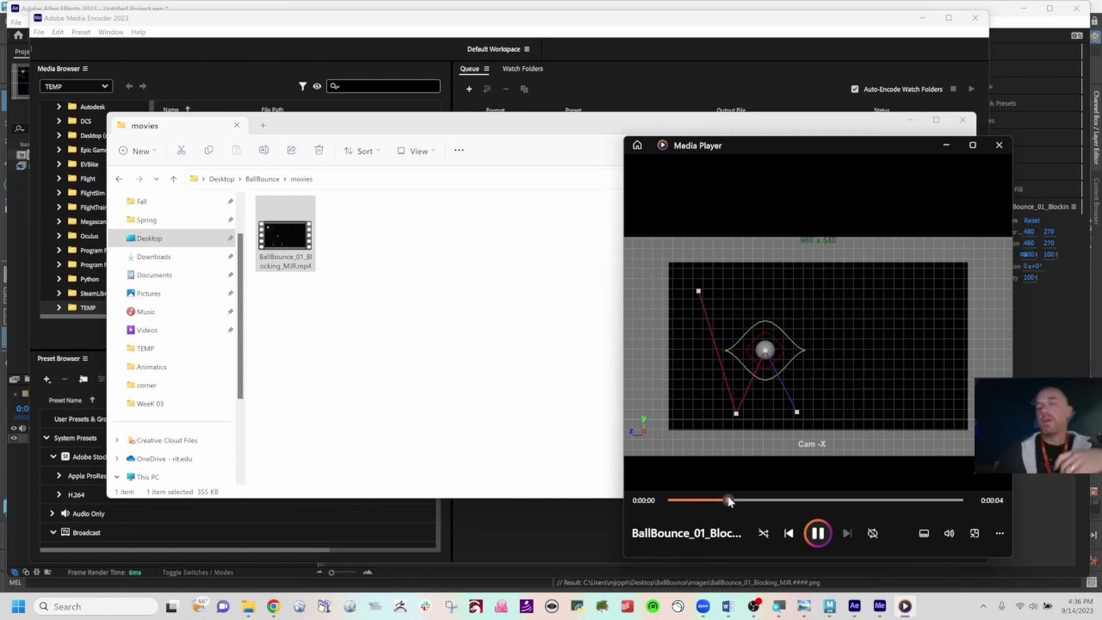
# Step: Close the video player, the movies folder window and Media Encoder to return to the After Effects composition
pyautogui.click(998, 145)
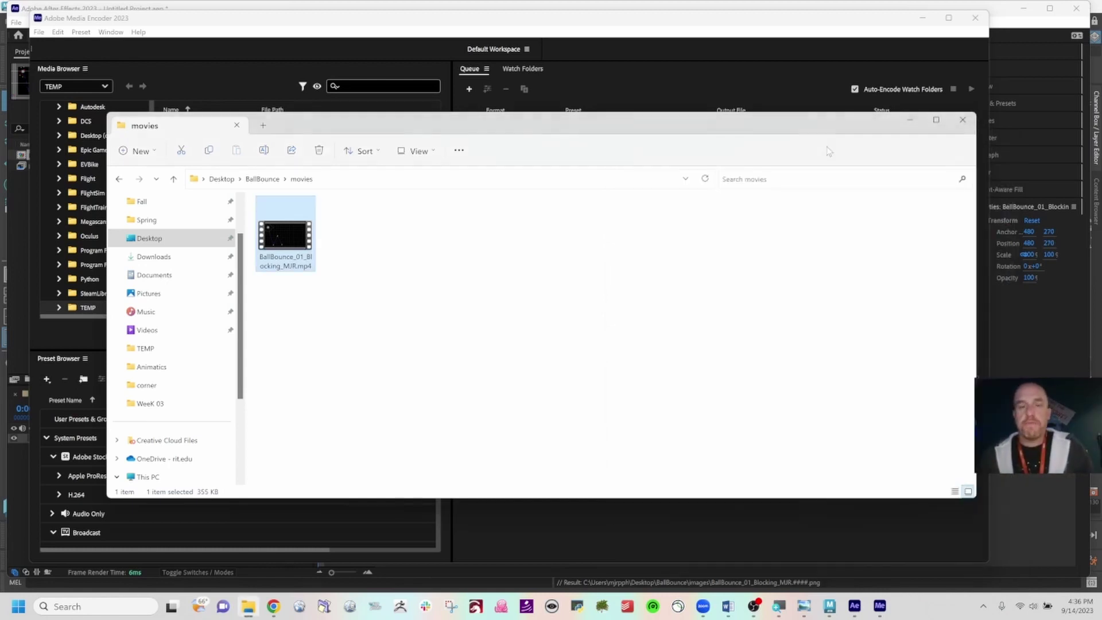
pyautogui.click(962, 119)
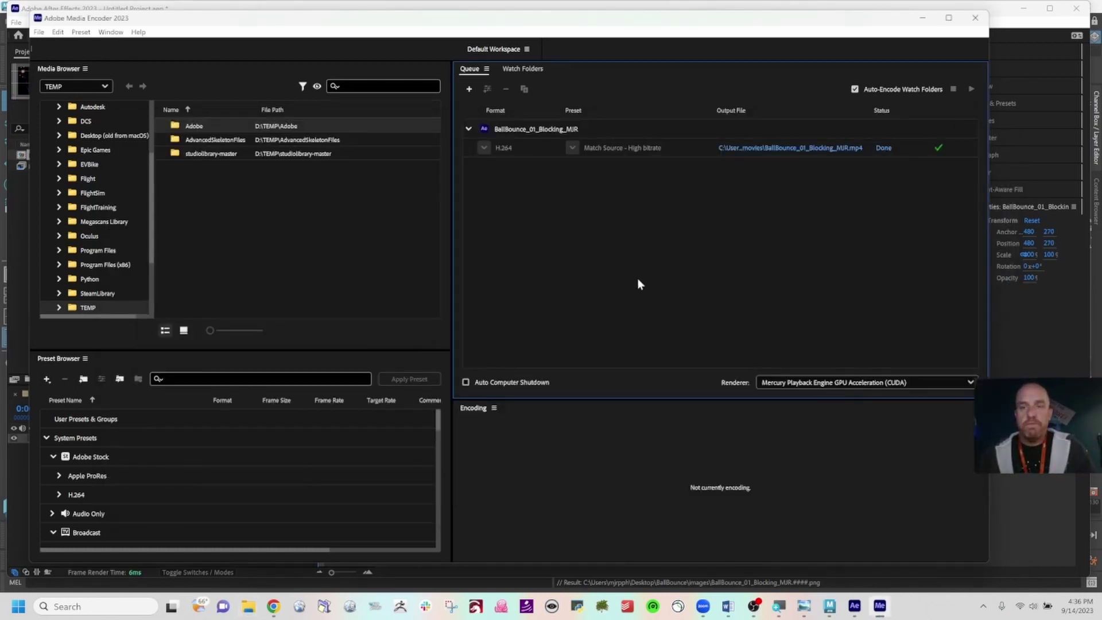
pyautogui.click(975, 18)
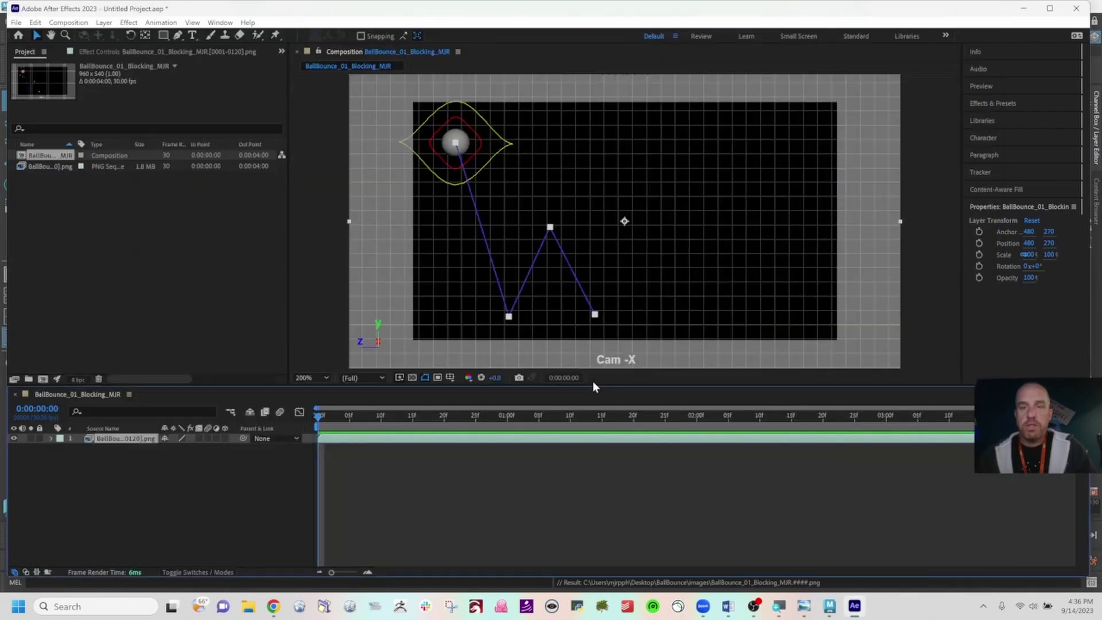